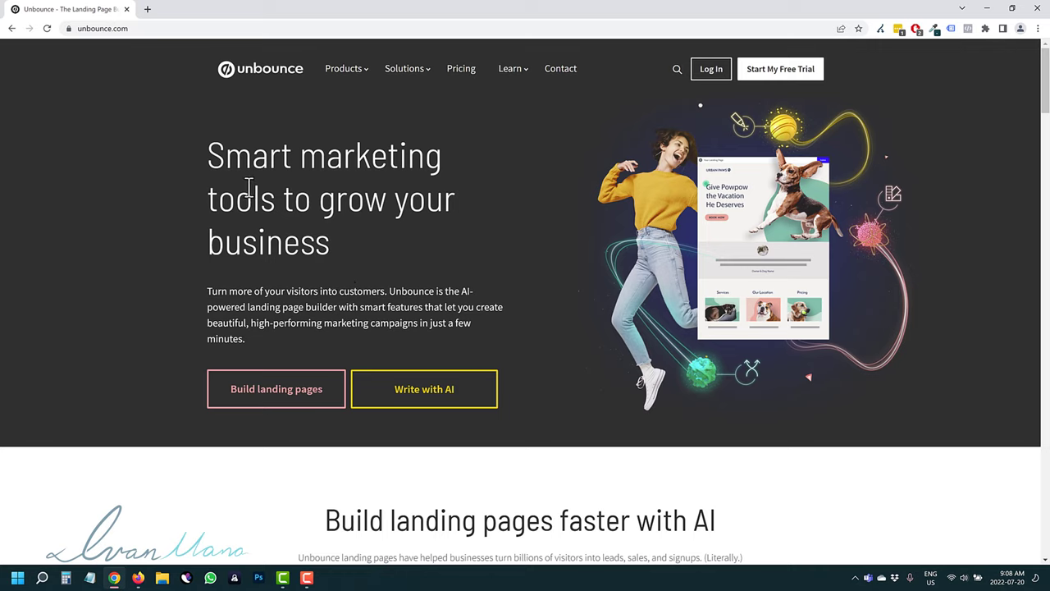
Step: Load the Unbounce invitation link go.ivanmana.com/unbounce
drag(304, 155, 402, 323)
click(407, 250)
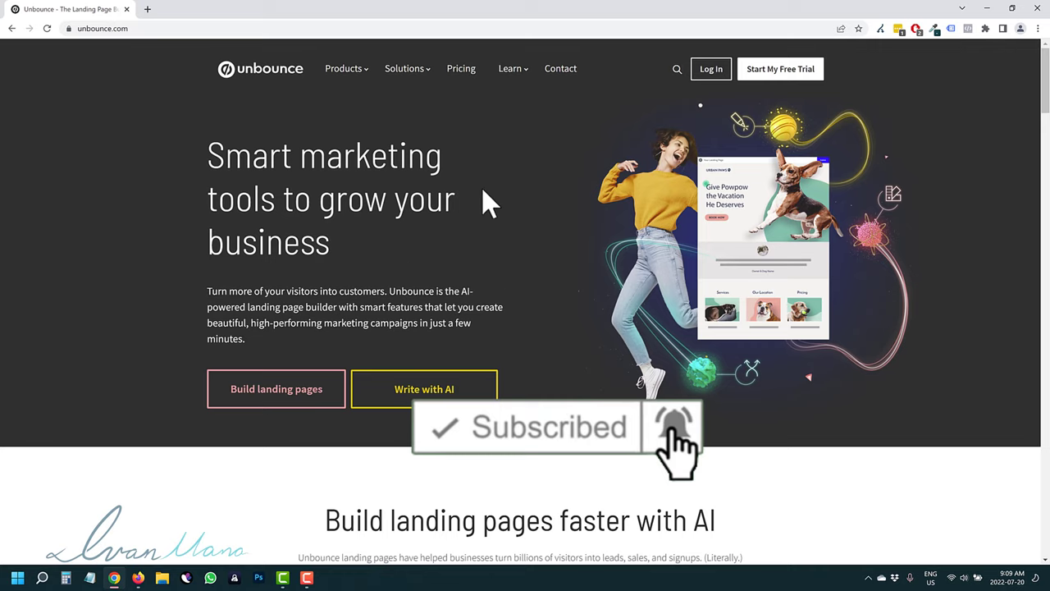
click(239, 28)
text(go.)
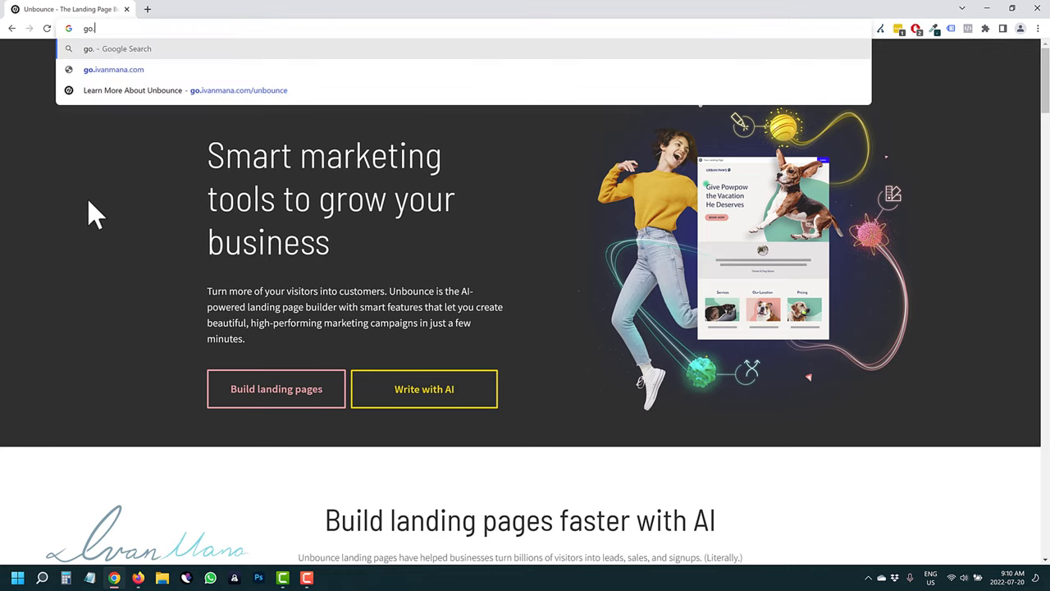
text(ivanmana.com/unboun)
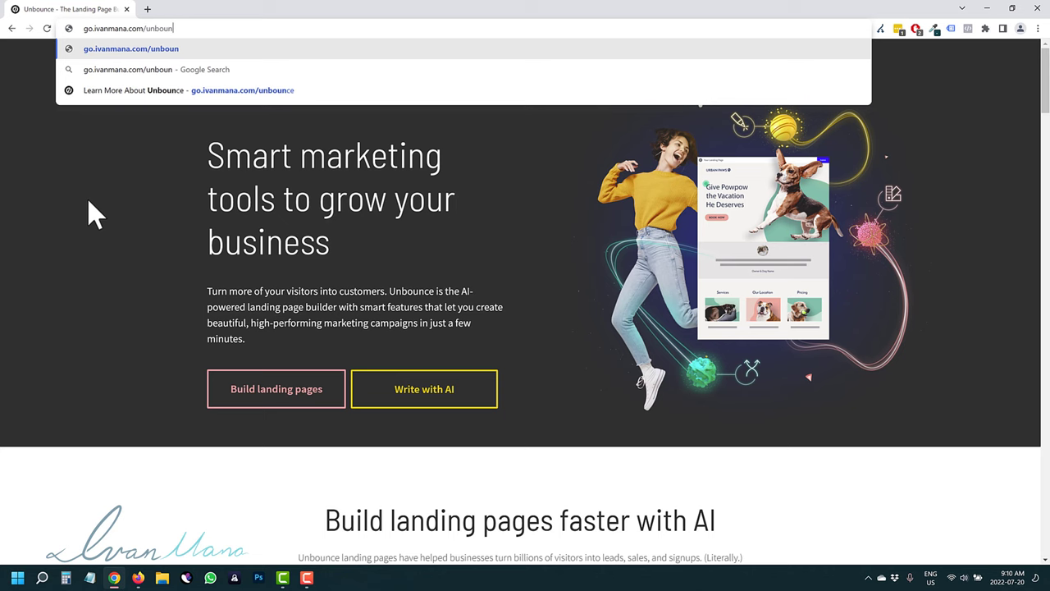
key(Return)
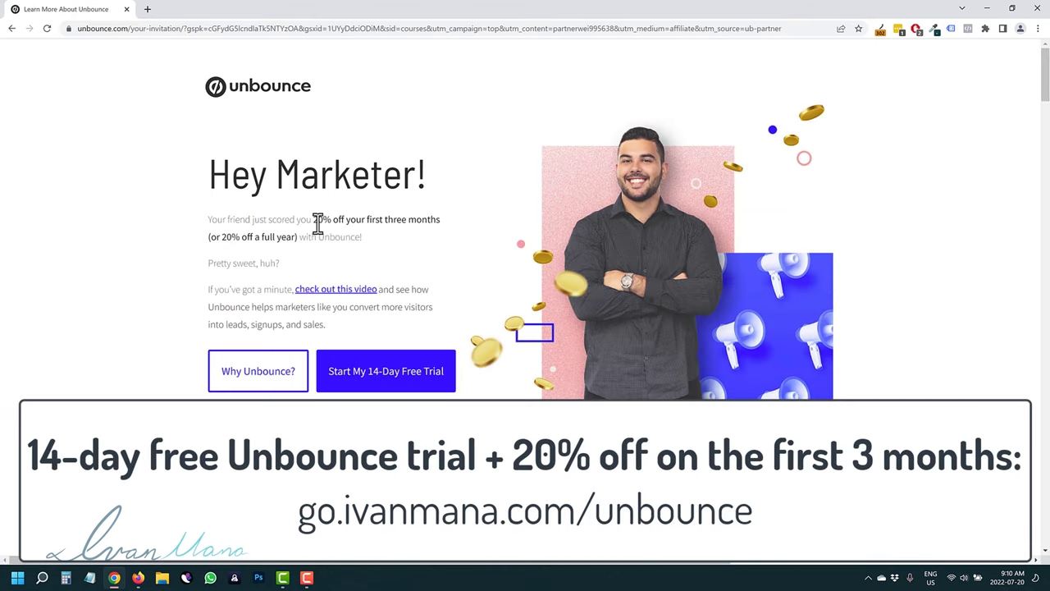
Step: Review the 20% off offers and the Hey Marketer heading on the invitation page
drag(314, 220, 433, 219)
drag(225, 237, 283, 237)
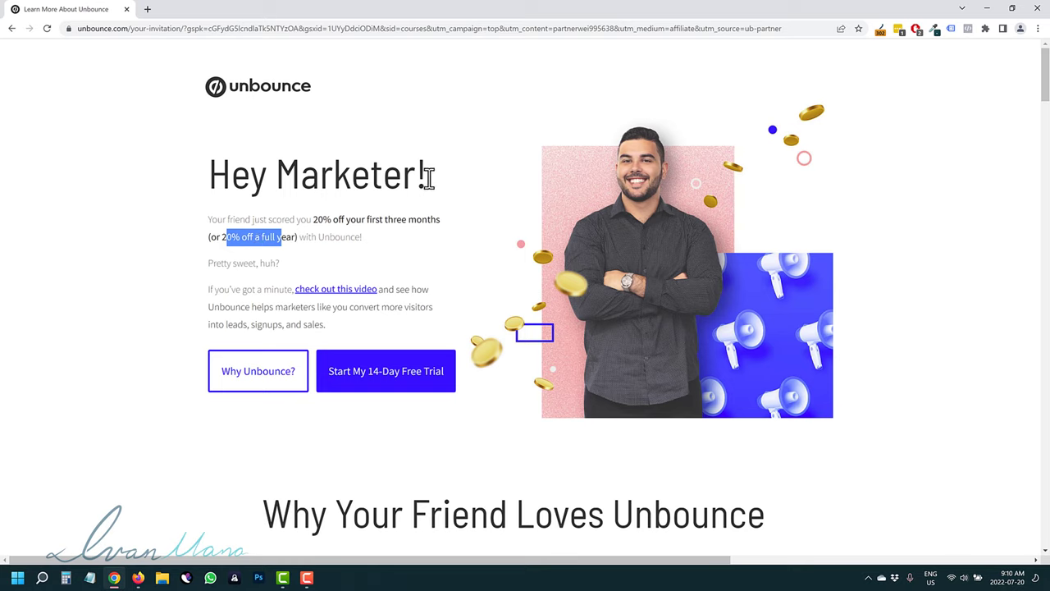
drag(416, 175, 232, 174)
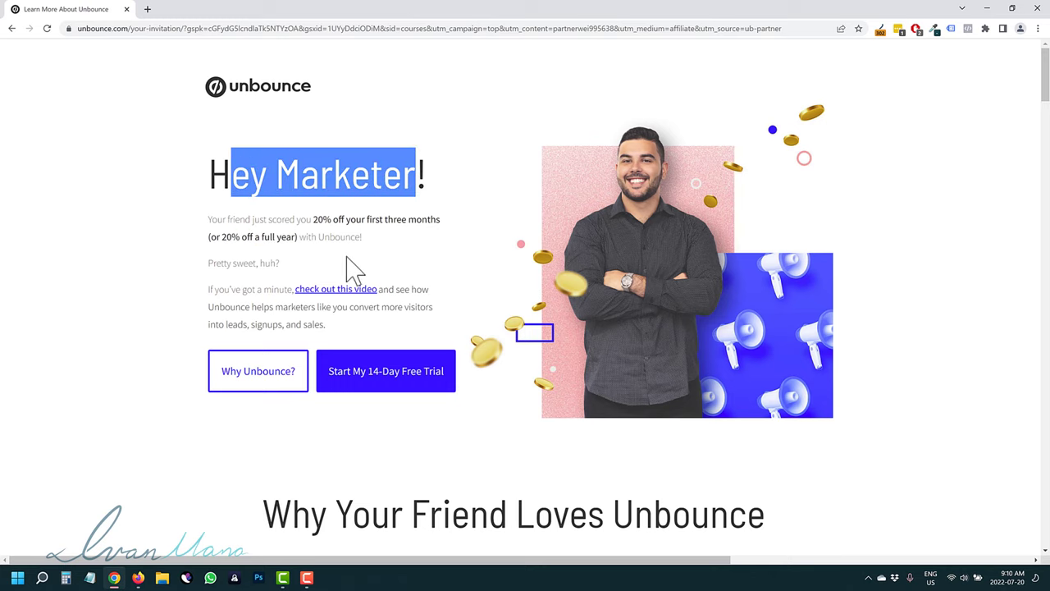
click(428, 176)
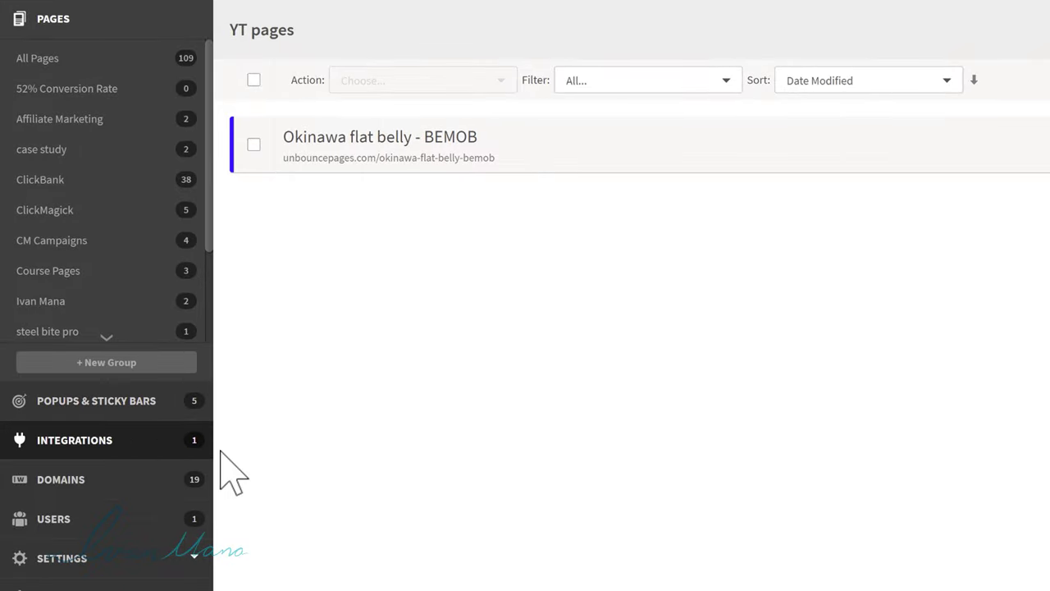
Step: Create a new page with the Classic builder and start building from templates
click(112, 481)
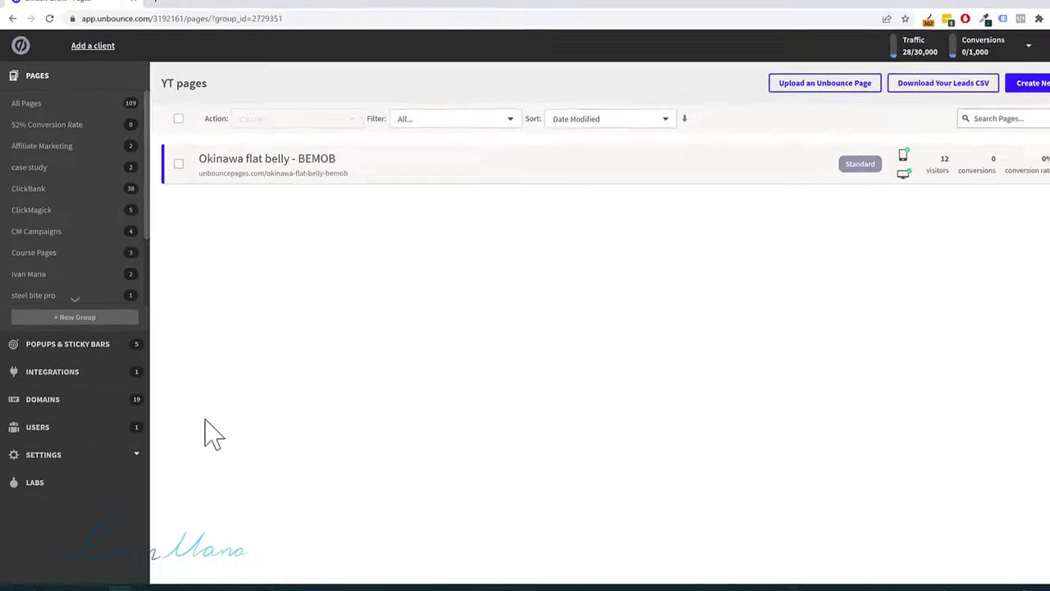
click(97, 452)
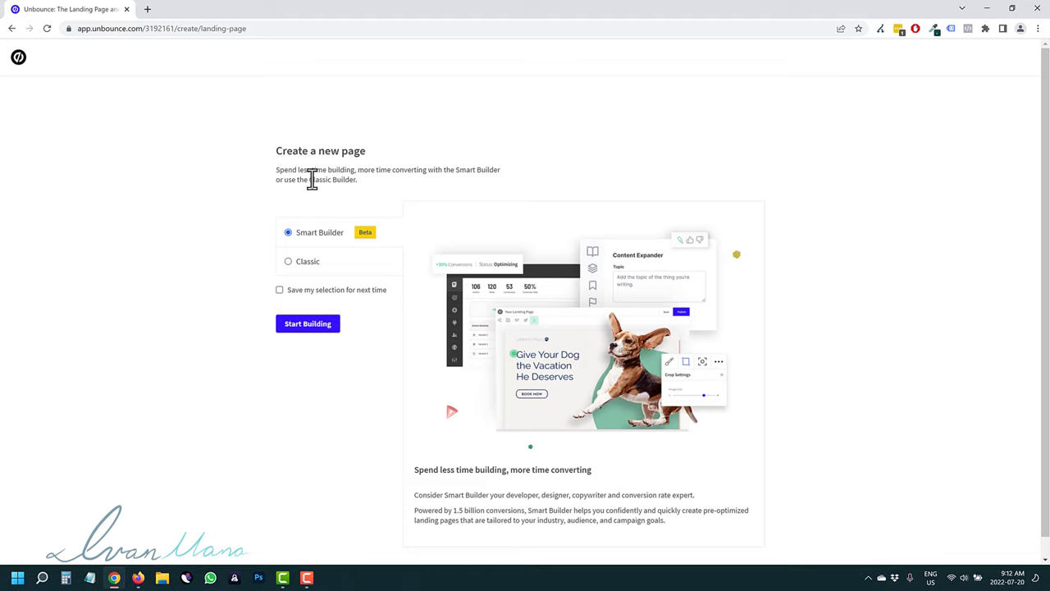
click(307, 262)
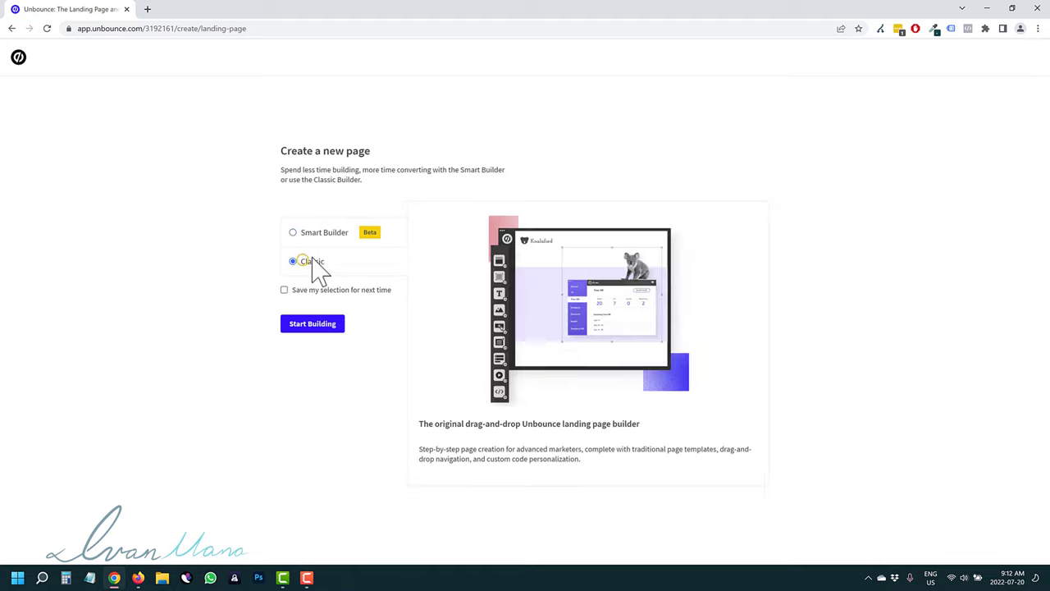
click(305, 325)
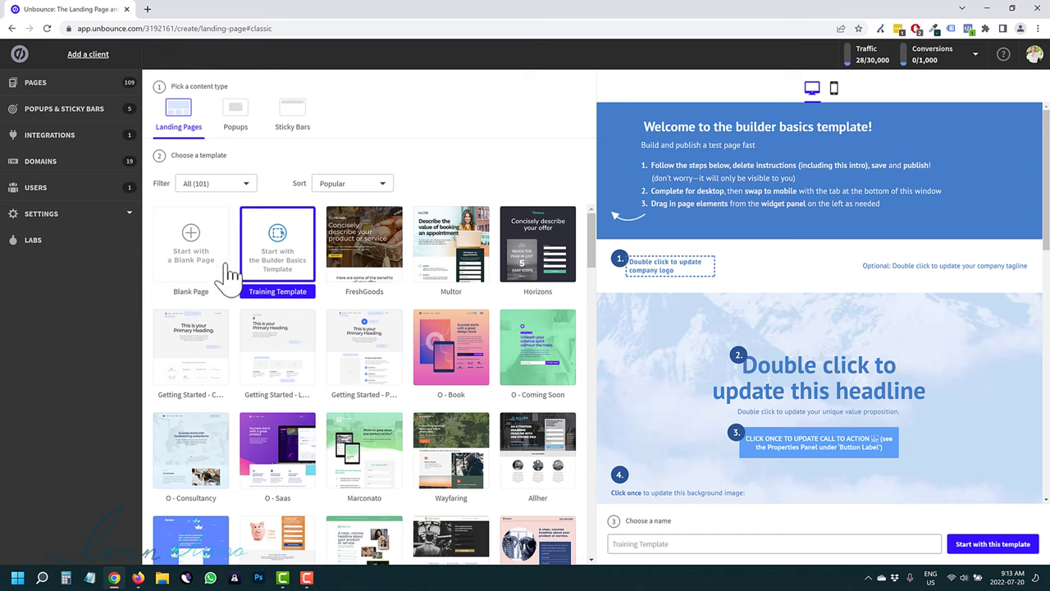
Step: Browse the template grid and select the Moda template
click(201, 254)
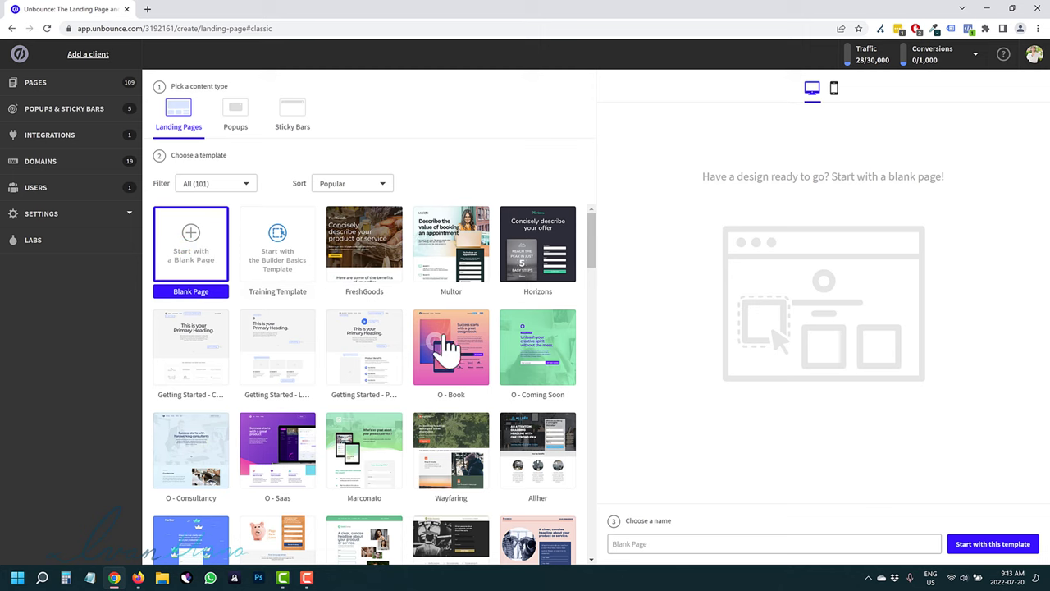
scroll(434, 353, down, 2)
scroll(361, 328, up, 2)
click(201, 267)
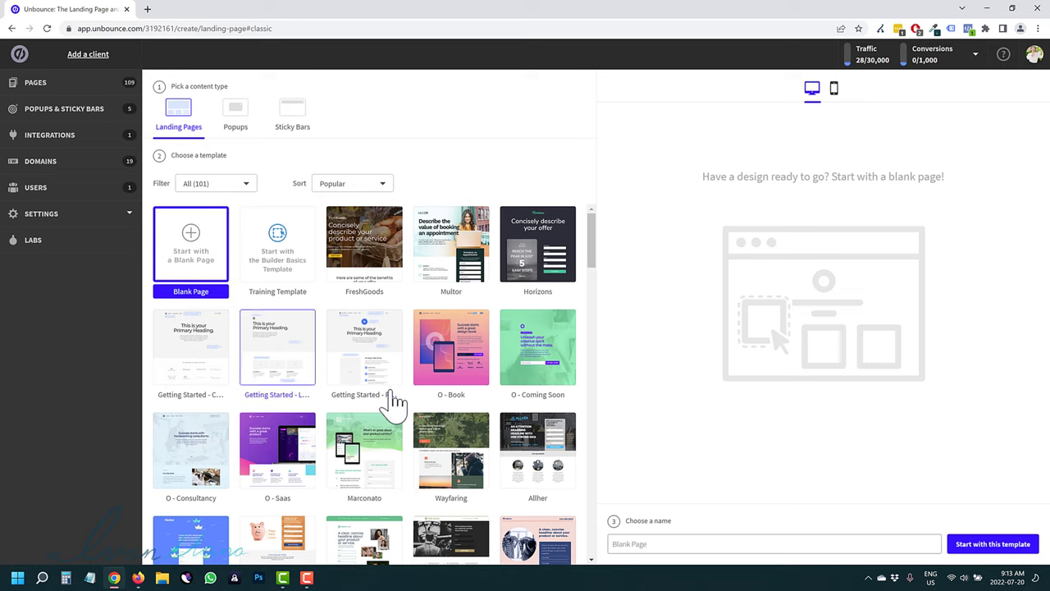
click(428, 154)
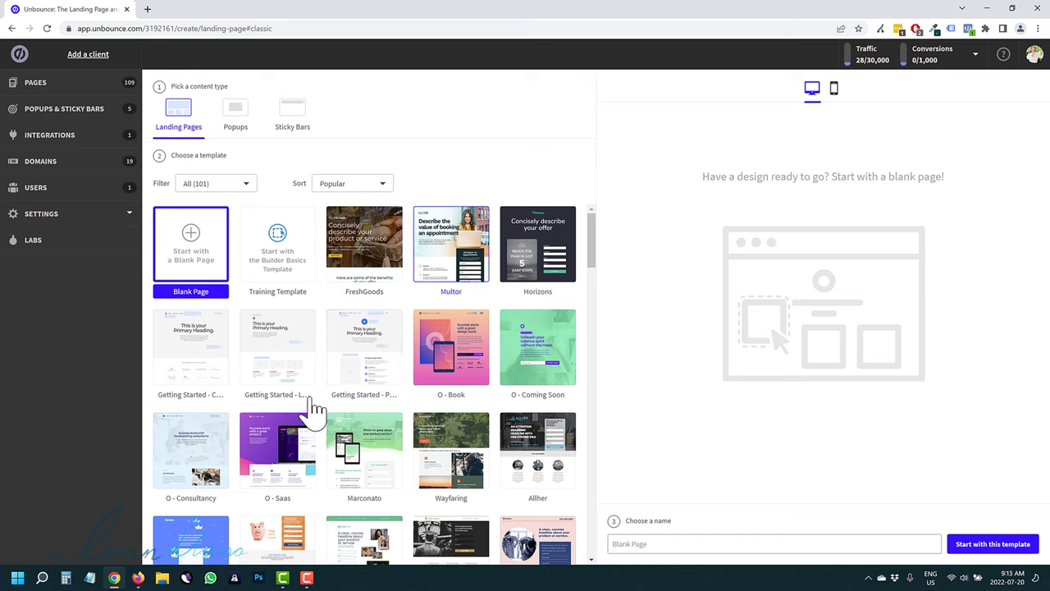
scroll(450, 427, down, 1)
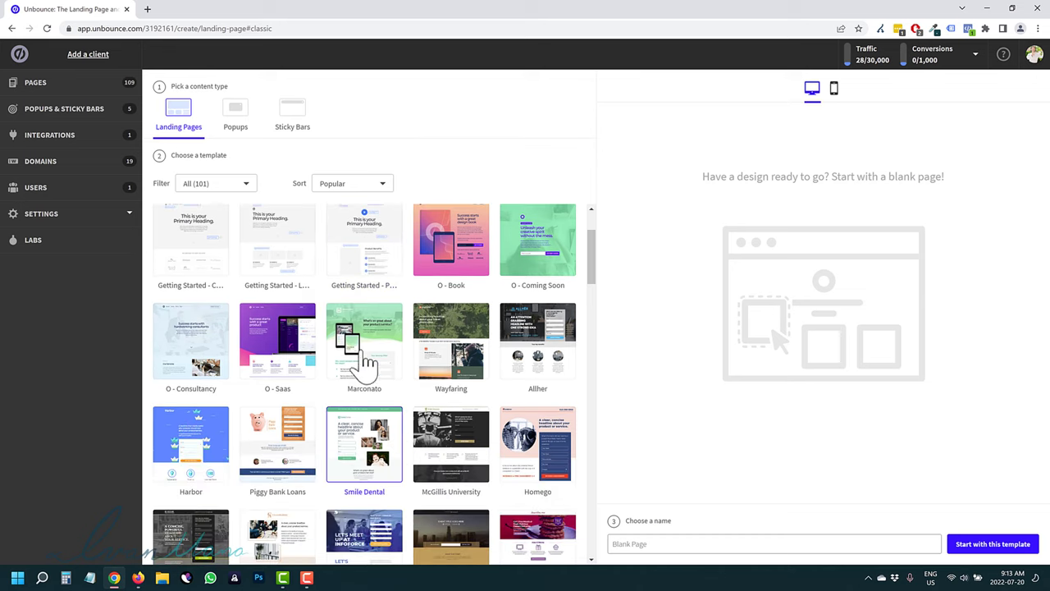
scroll(398, 442, down, 1)
scroll(361, 402, down, 1)
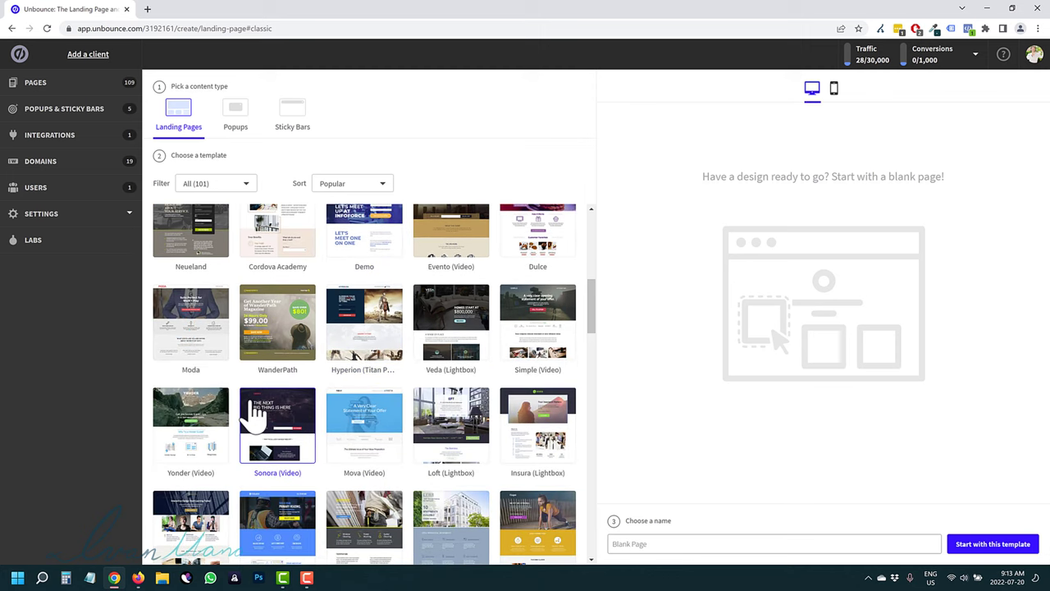
click(254, 333)
scroll(341, 392, down, 1)
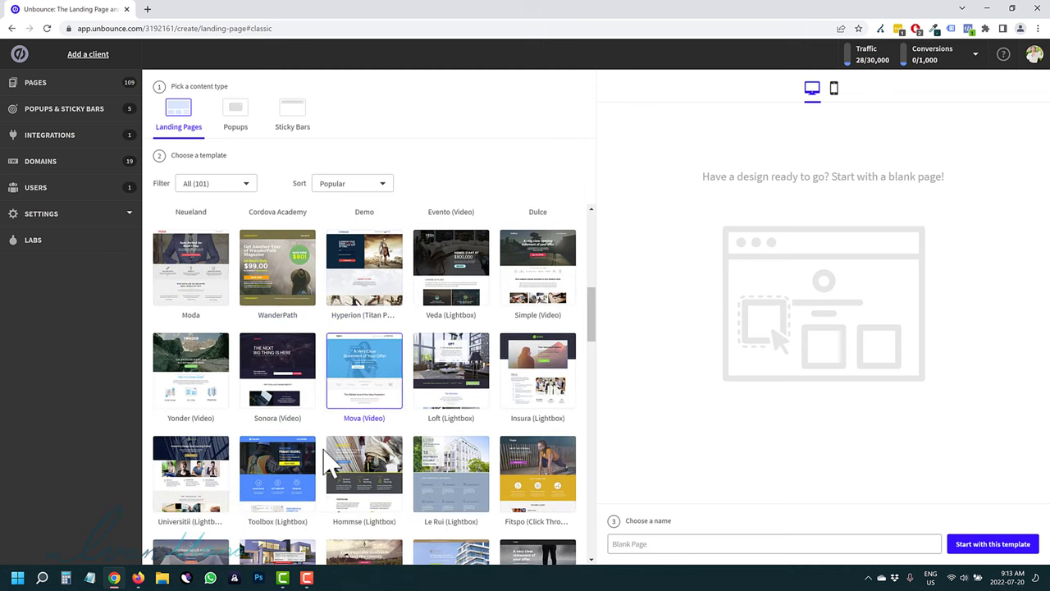
scroll(410, 435, down, 1)
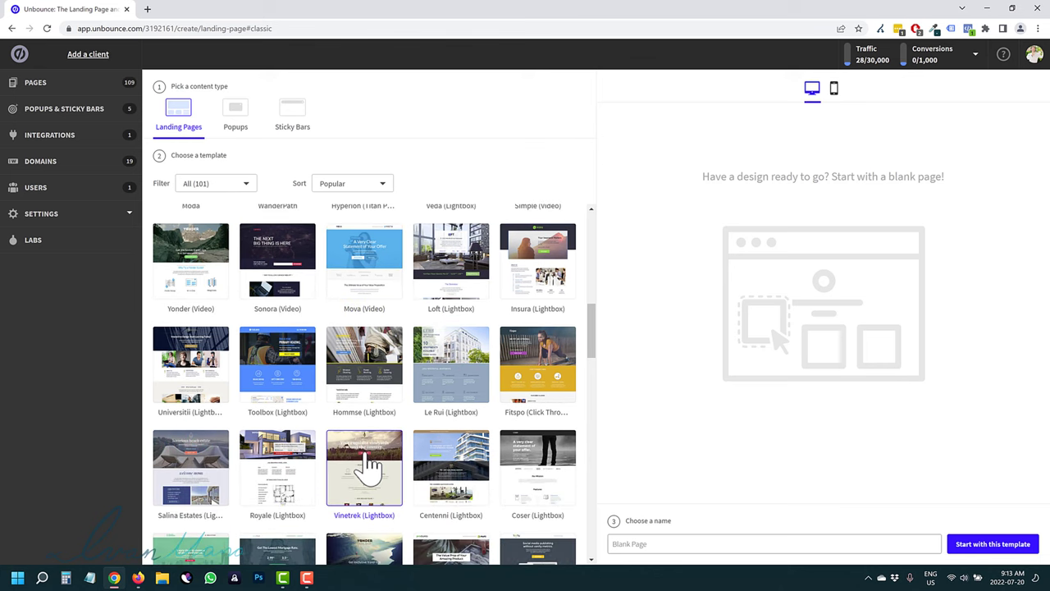
scroll(368, 468, down, 1)
scroll(371, 451, up, 1)
scroll(369, 451, up, 3)
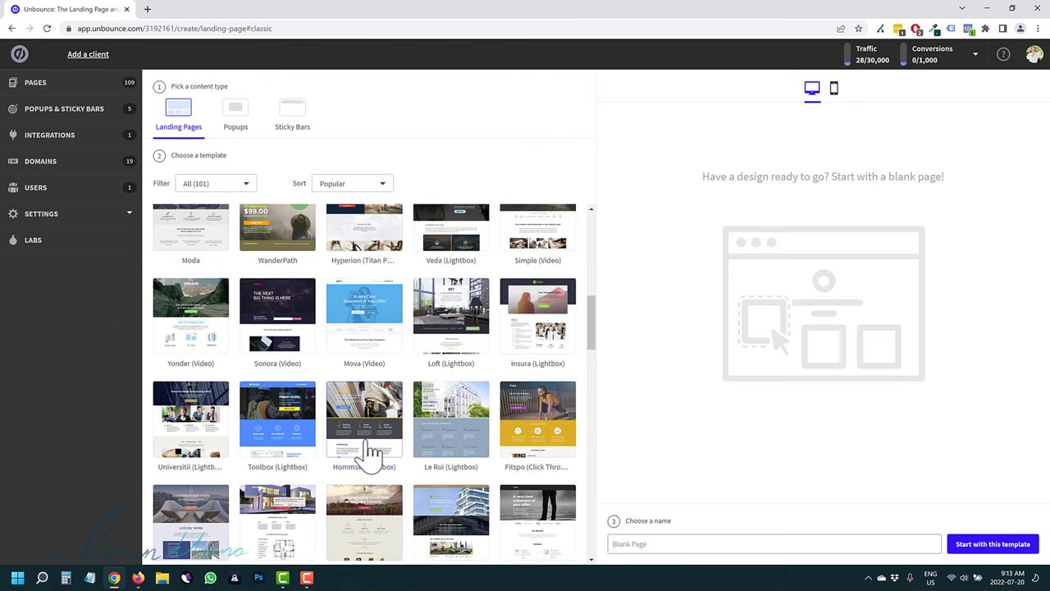
click(194, 389)
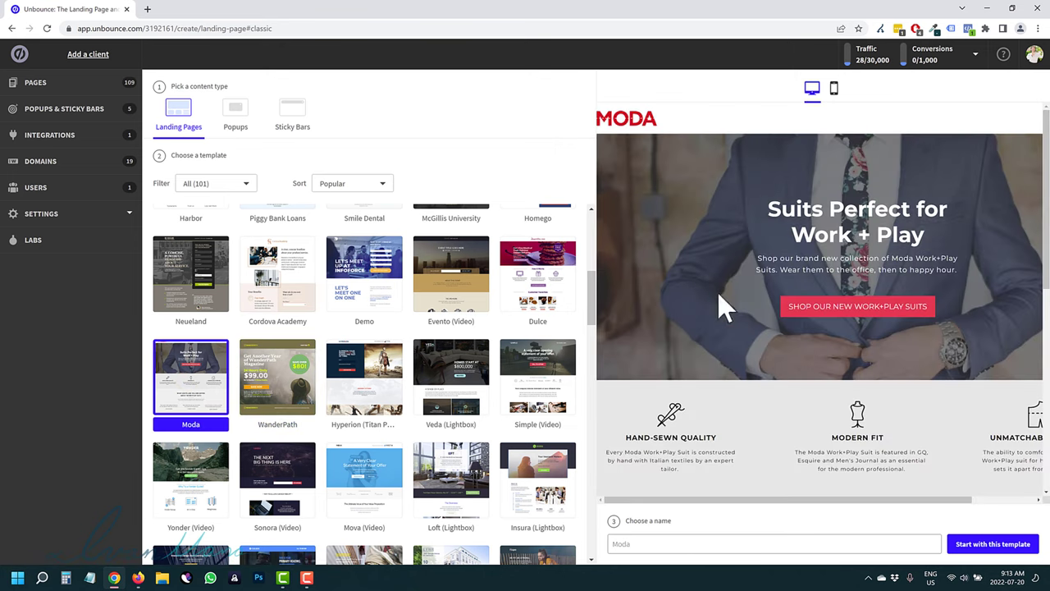
Step: Compare the Miru and Denoli previews, return to Moda, and enter a custom page name
scroll(410, 394, up, 1)
scroll(402, 380, down, 2)
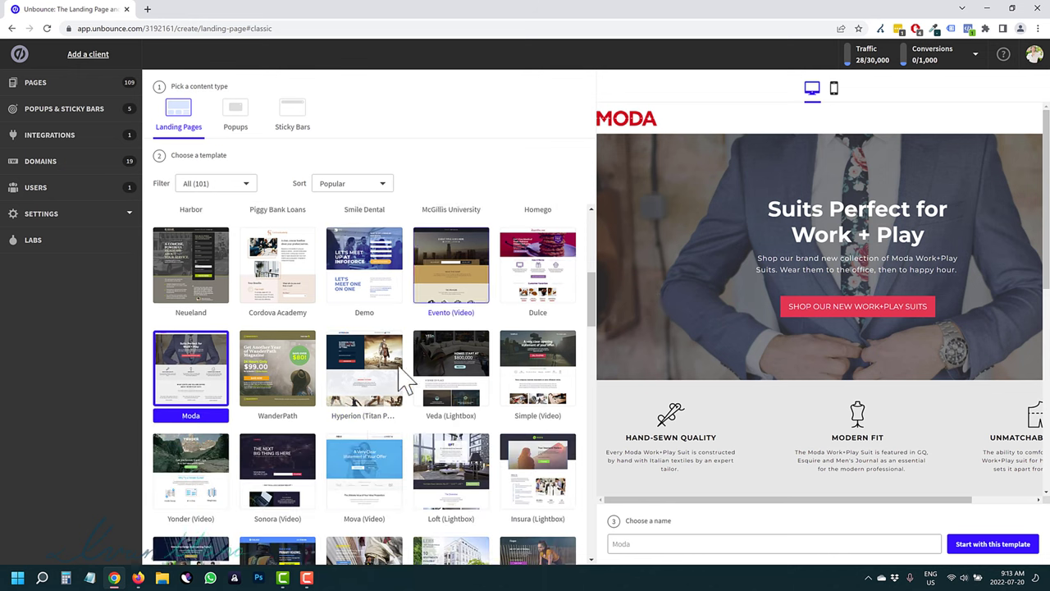
scroll(342, 373, down, 12)
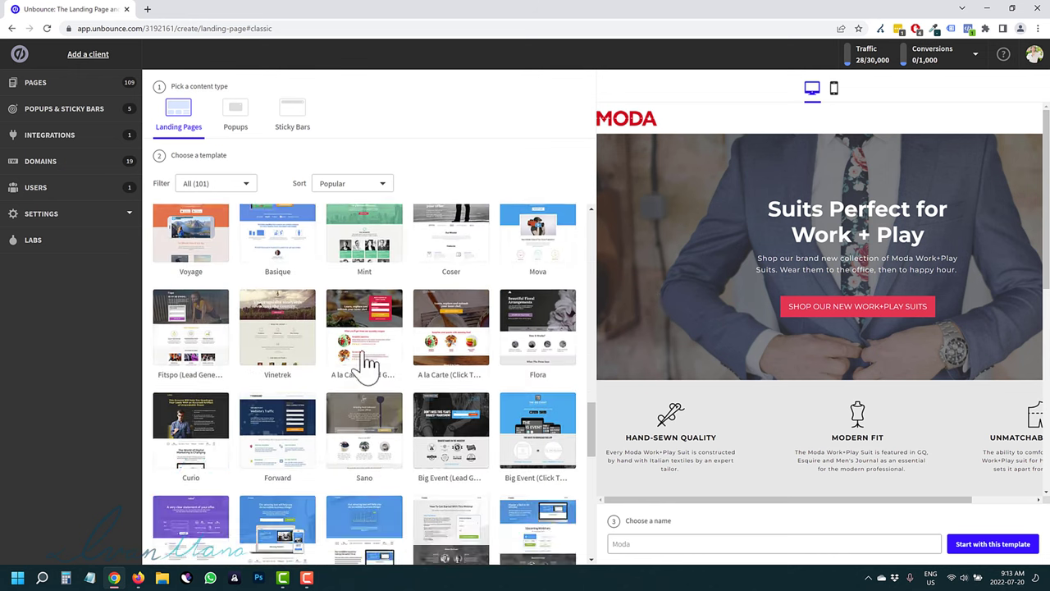
scroll(369, 378, down, 5)
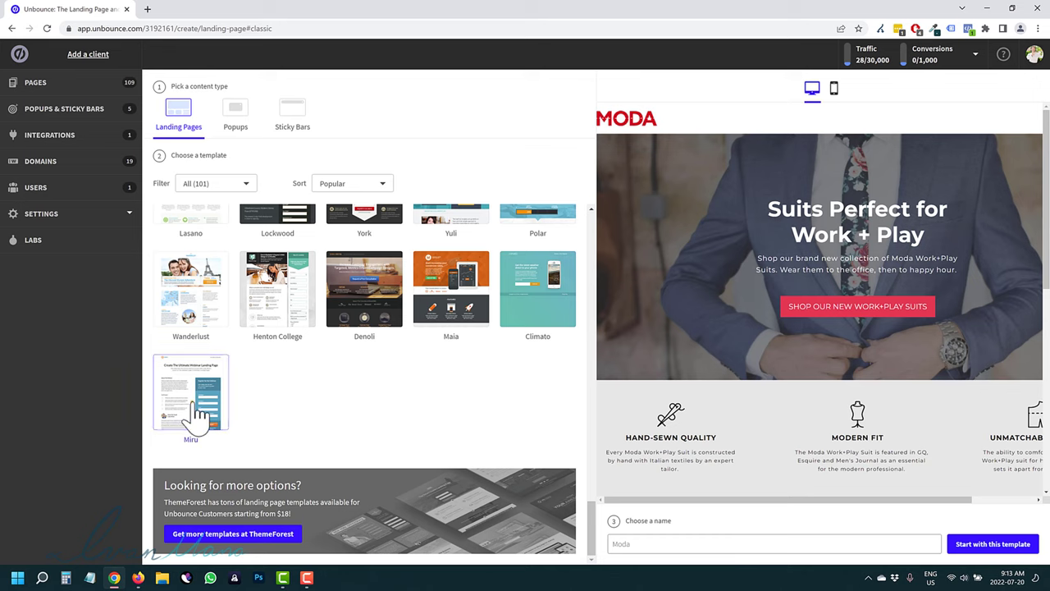
click(191, 401)
click(364, 300)
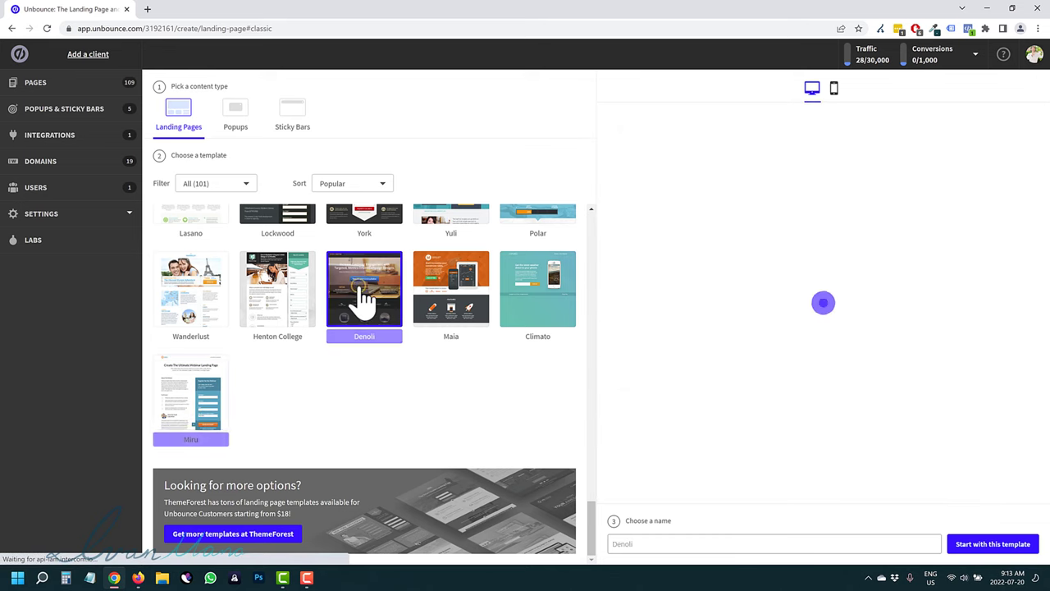
scroll(821, 328, down, 5)
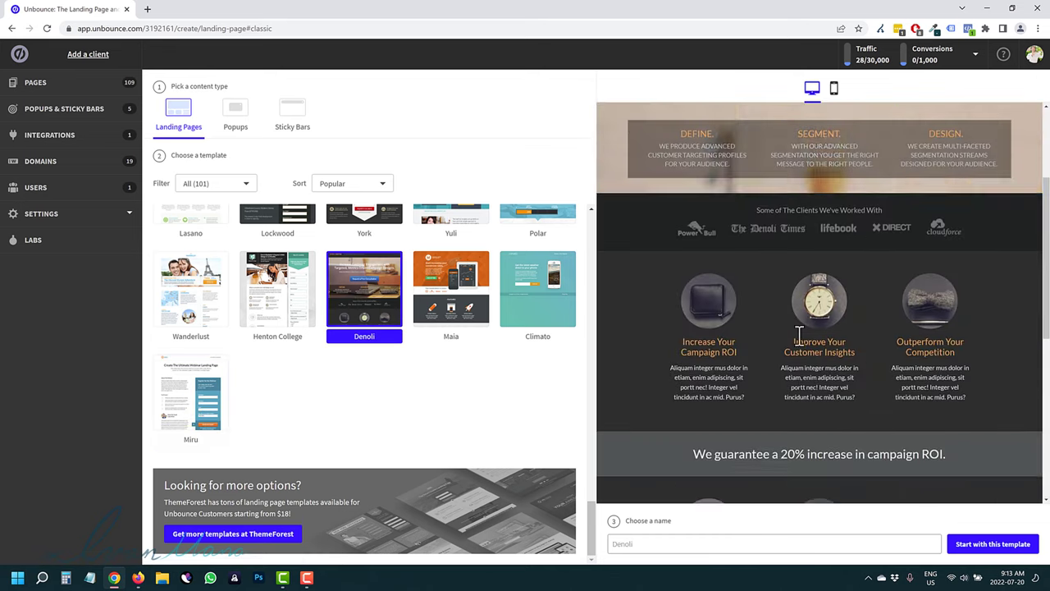
scroll(734, 434, up, 2)
scroll(392, 398, up, 3)
scroll(392, 398, up, 12)
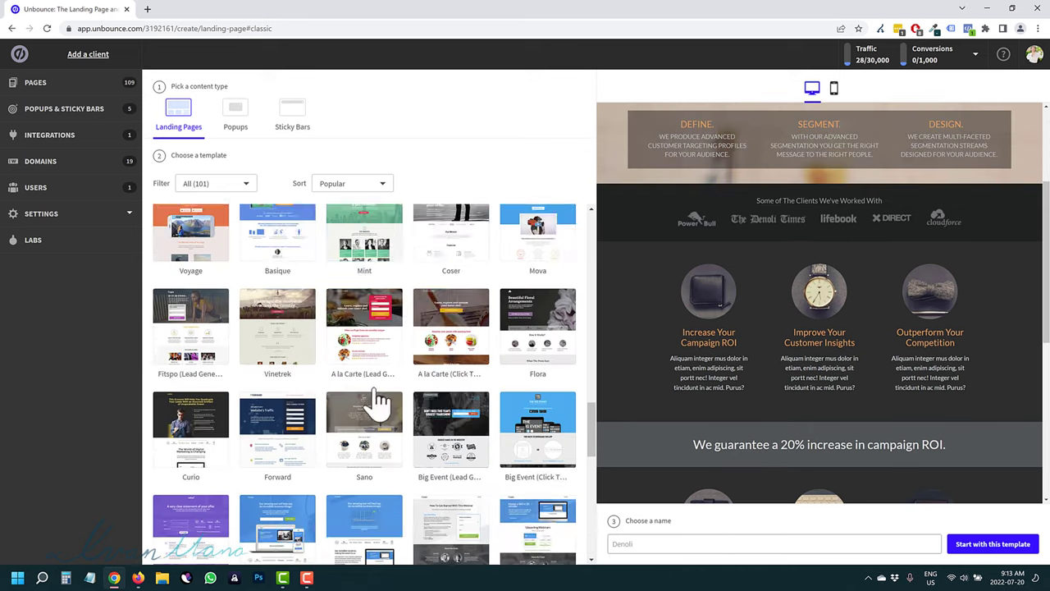
scroll(328, 405, up, 2)
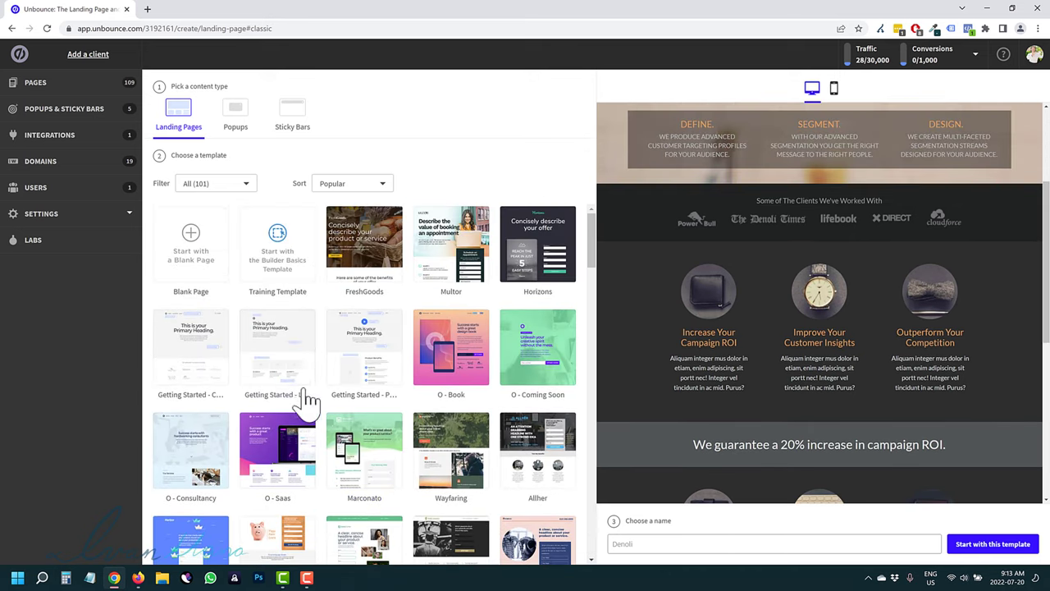
scroll(211, 369, down, 4)
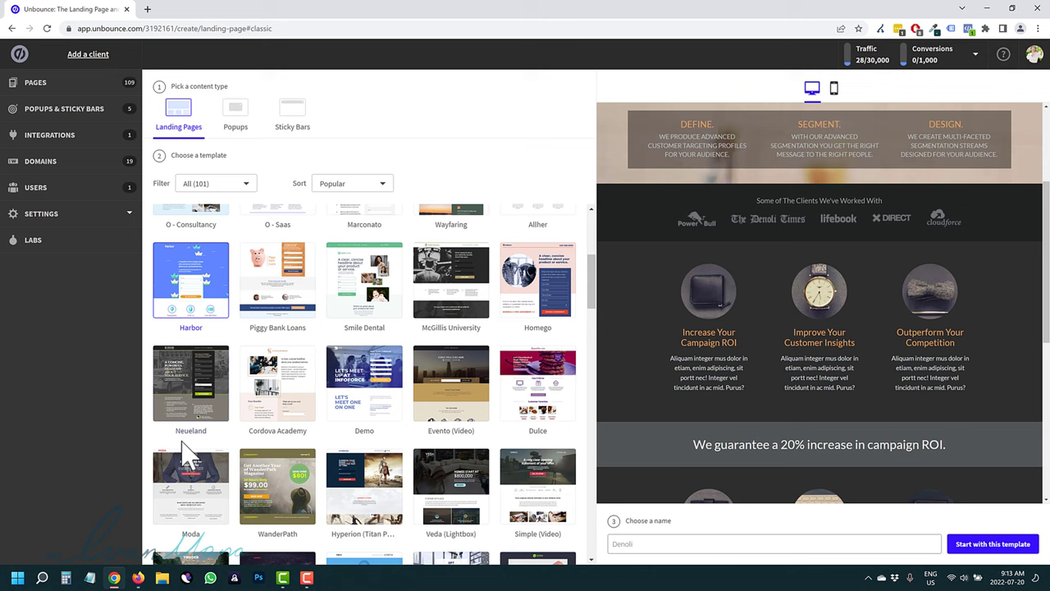
click(188, 490)
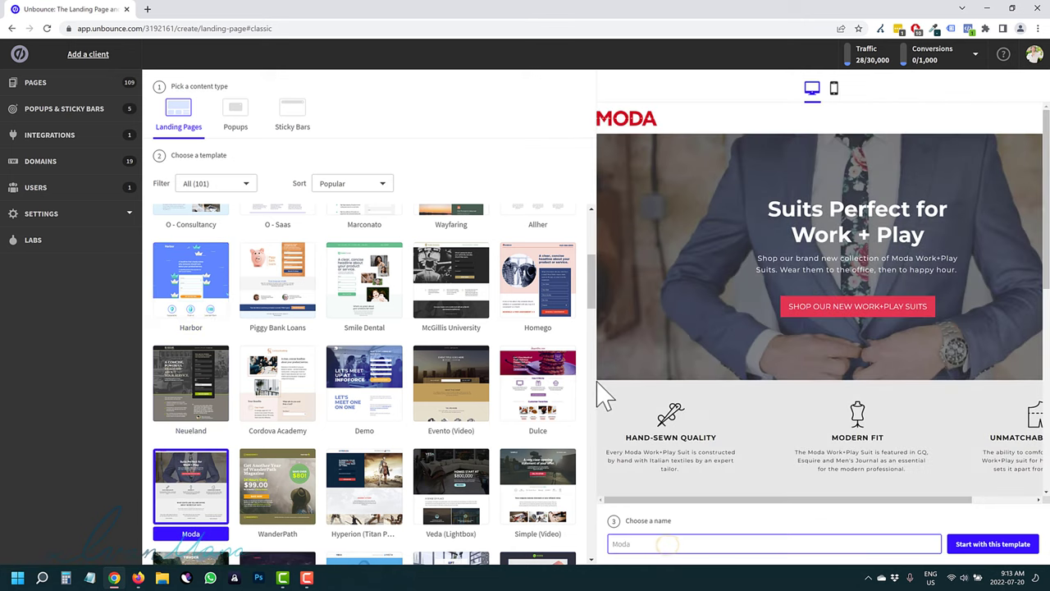
text(Ivan Mana - Unbounce Tutorial 2022)
Step: Create the Moda page and drop a white text element into the hero
click(972, 545)
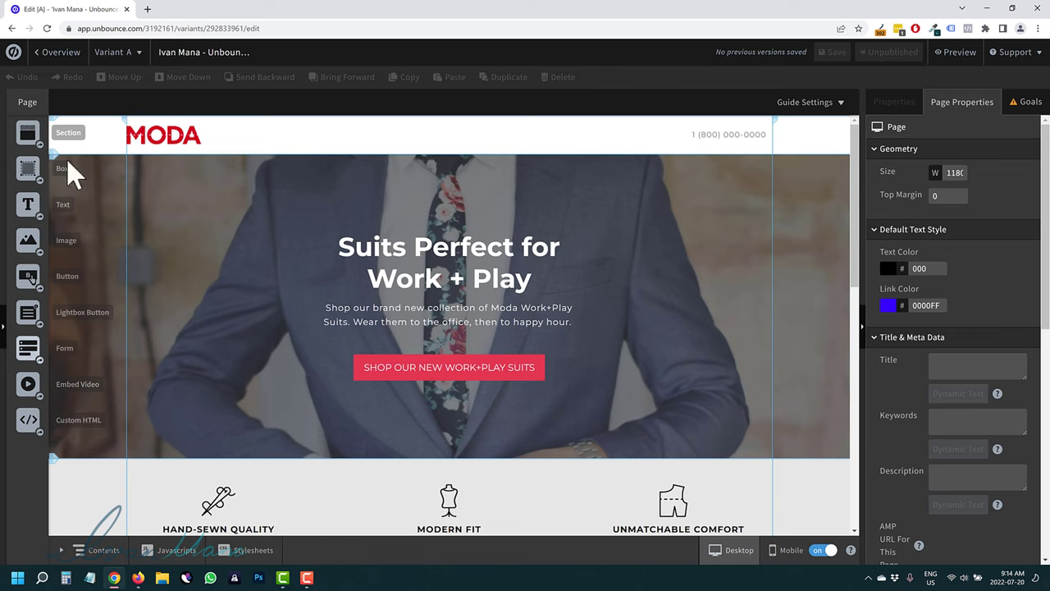
drag(30, 234, 55, 159)
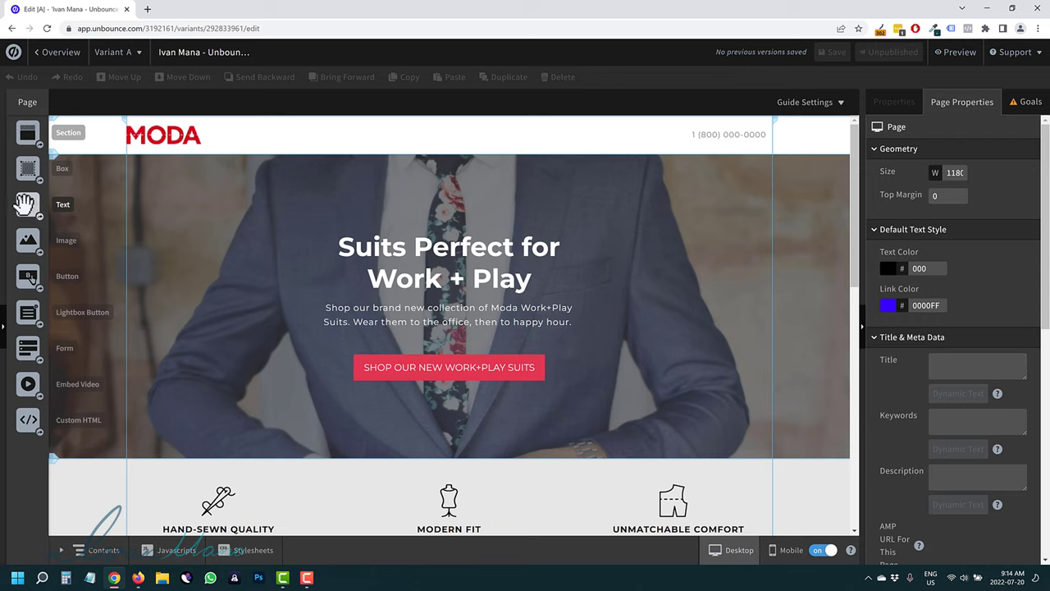
drag(26, 205, 304, 215)
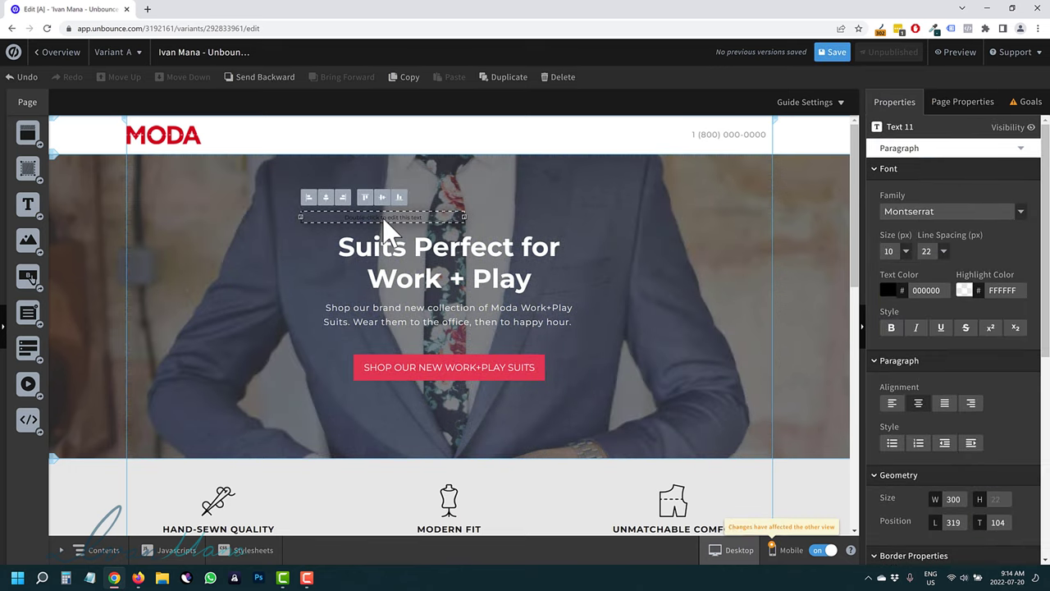
double_click(382, 216)
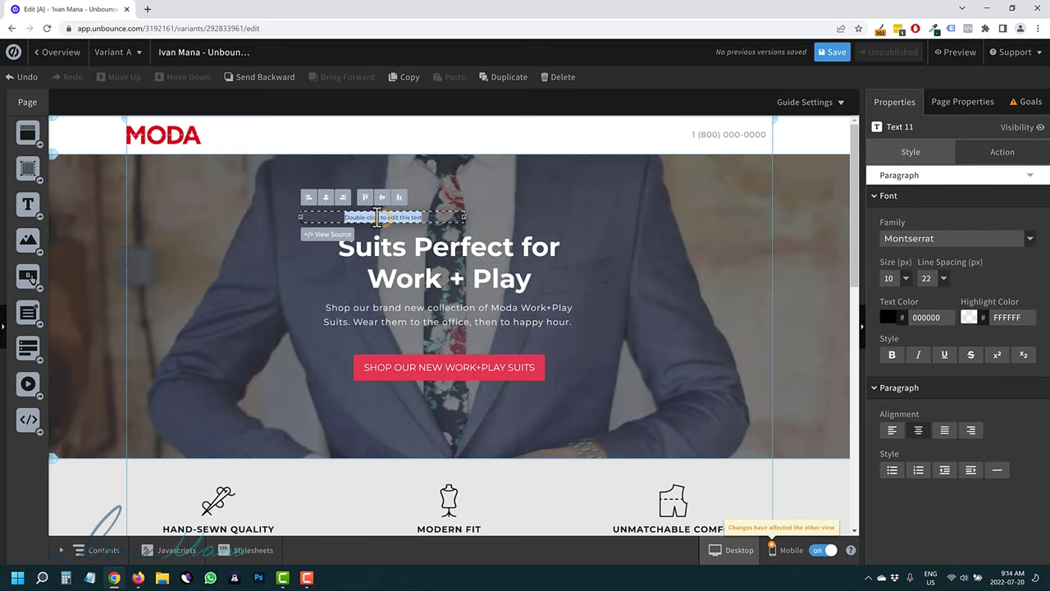
click(888, 320)
drag(910, 352, 860, 318)
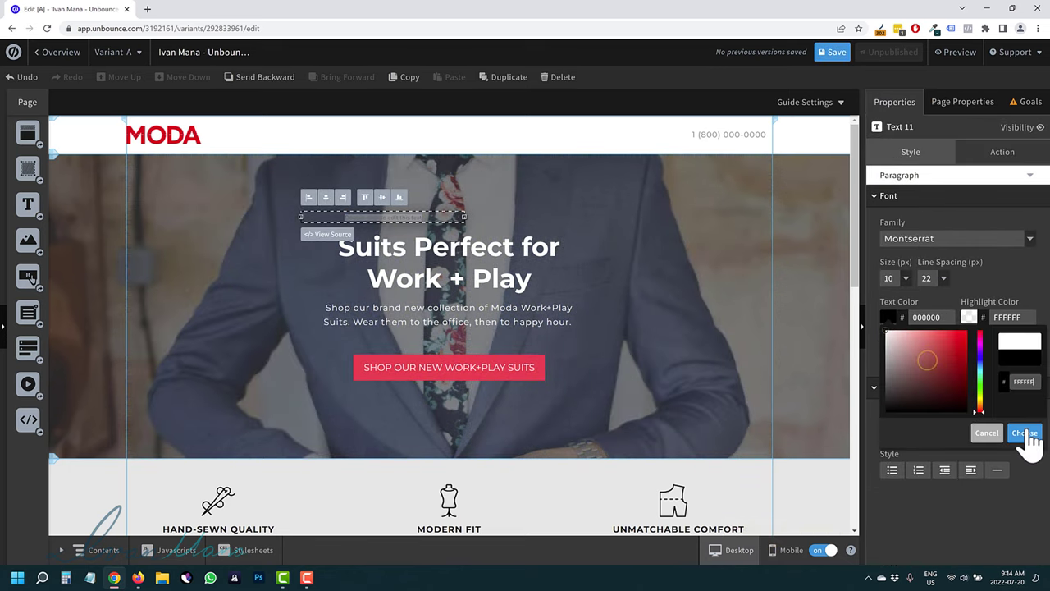
click(1026, 431)
click(453, 199)
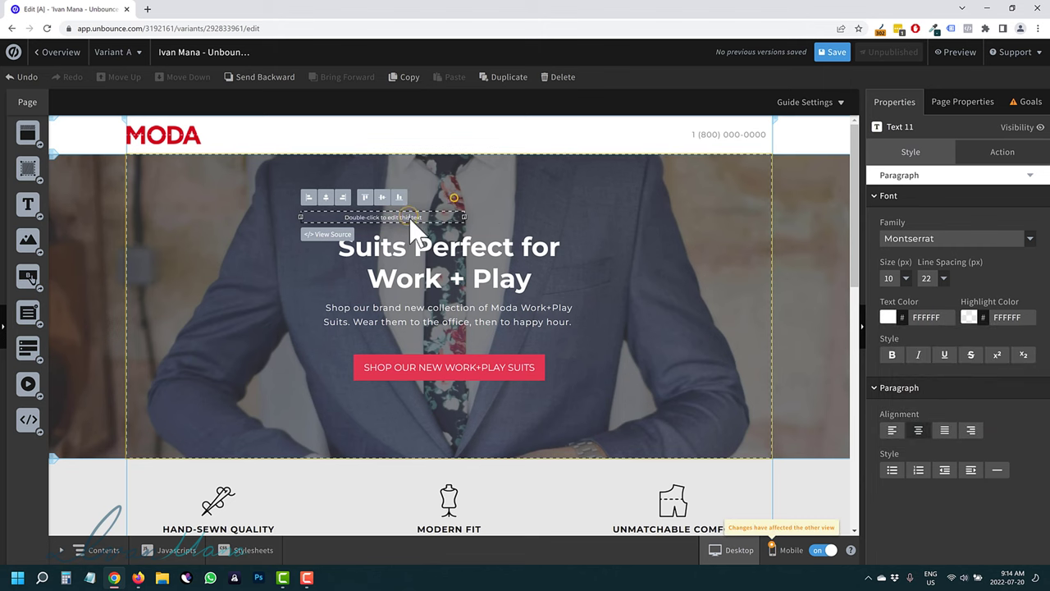
double_click(406, 218)
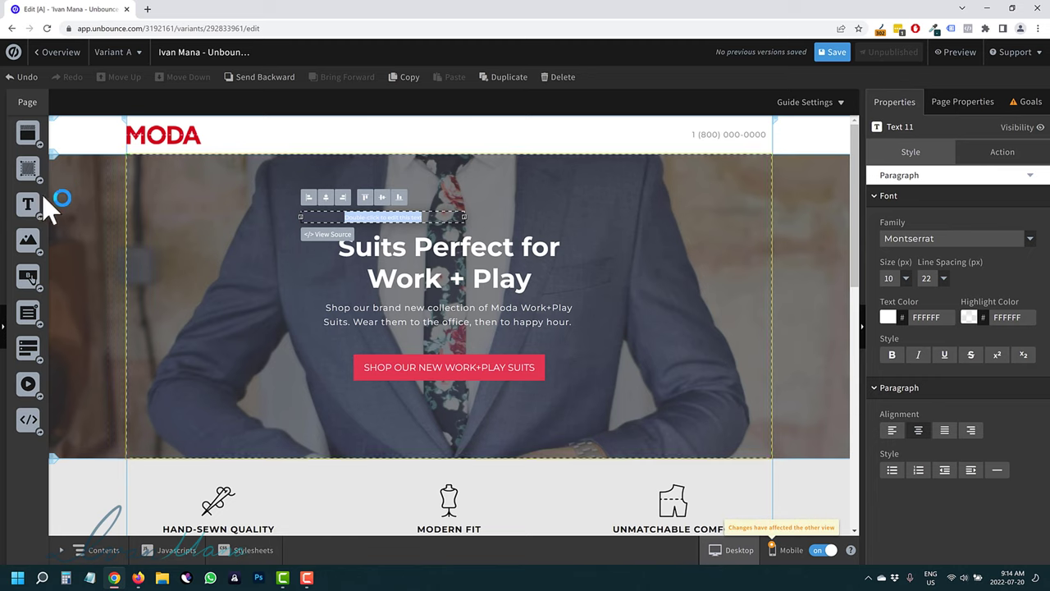
Step: Set the text block to 48 px with 42 line spacing and move it above the headline
click(906, 278)
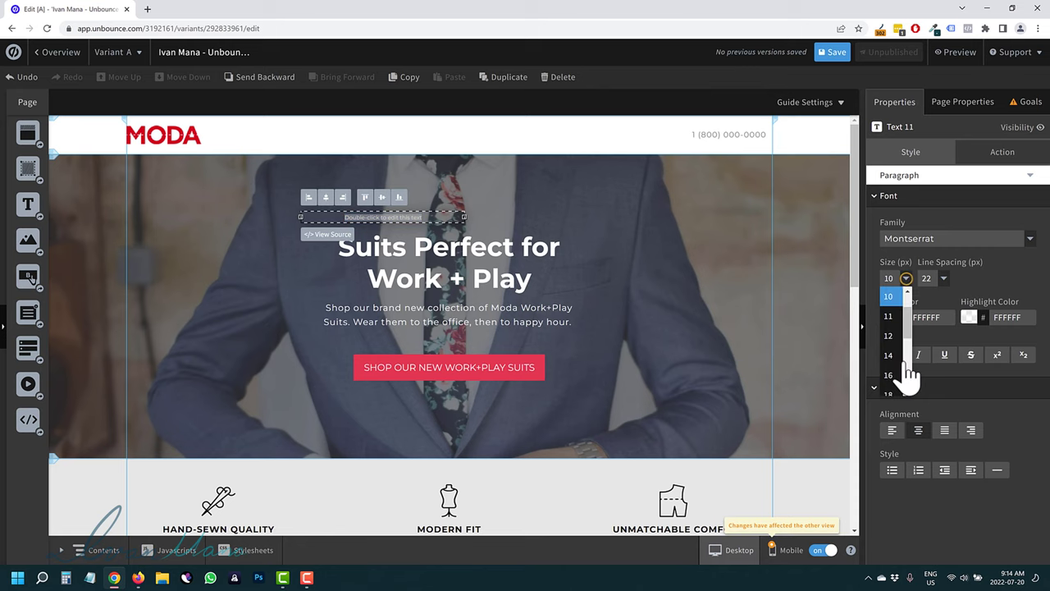
scroll(906, 376, down, 3)
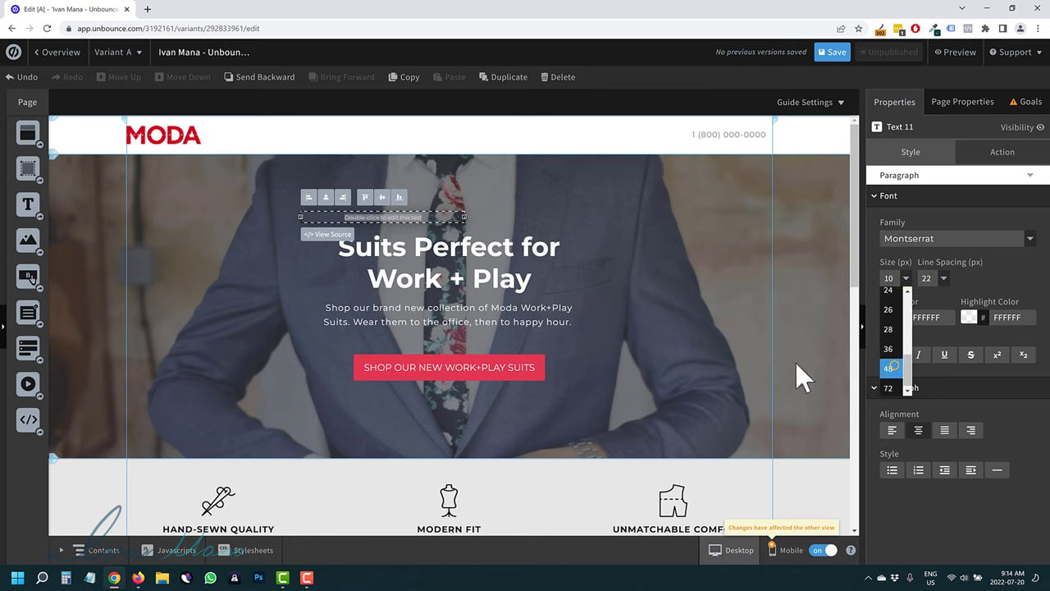
click(889, 368)
click(603, 221)
click(402, 231)
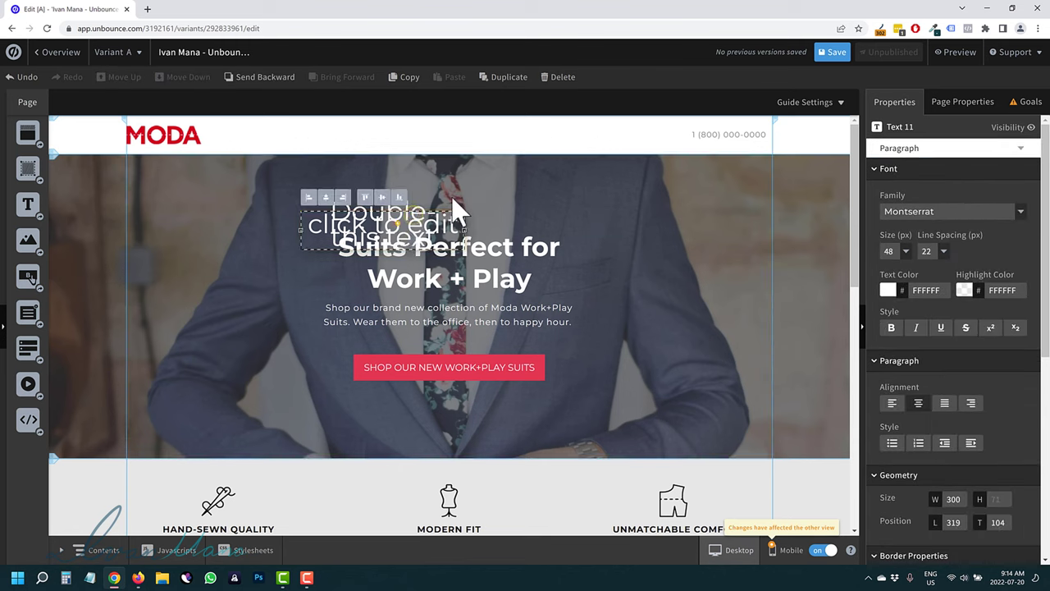
drag(452, 199, 508, 202)
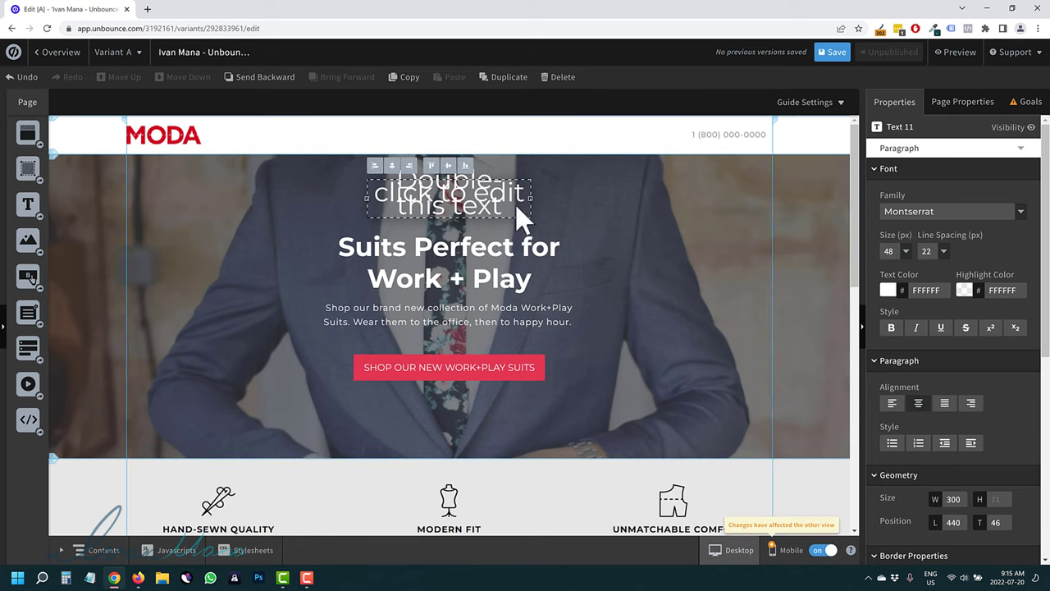
click(942, 251)
scroll(937, 328, down, 2)
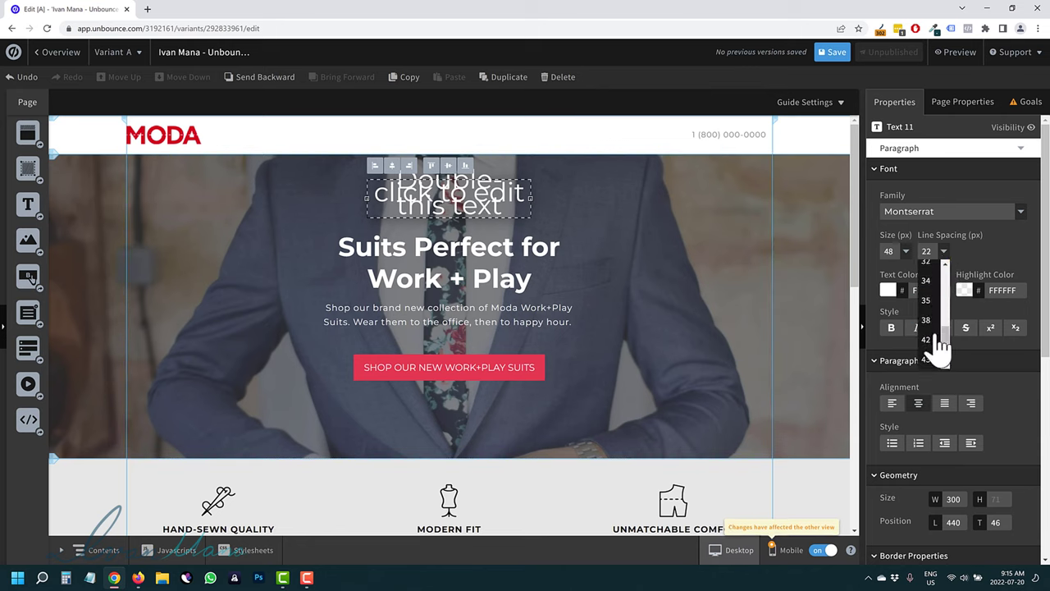
click(932, 337)
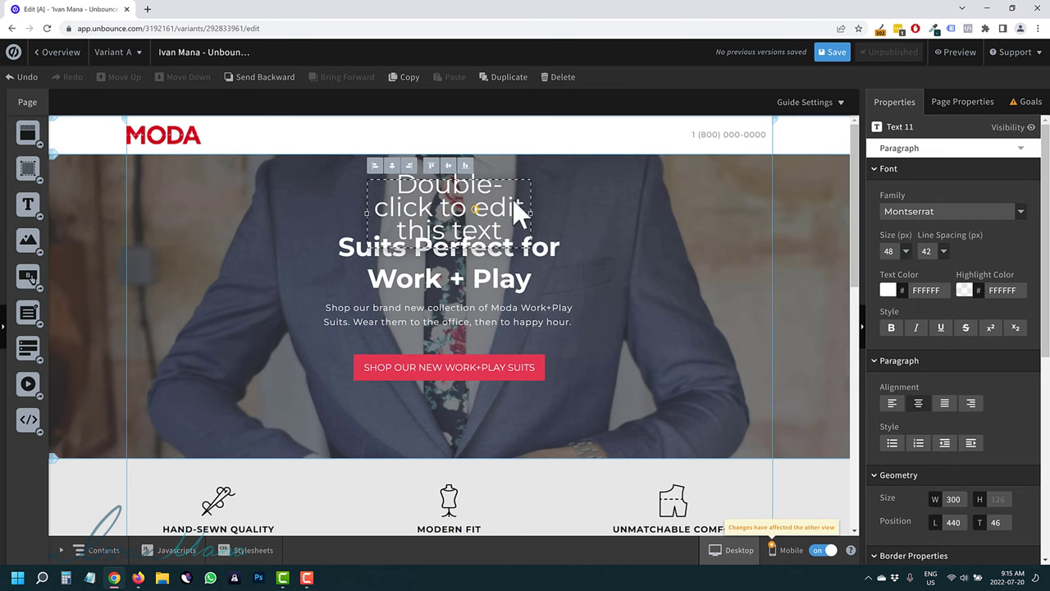
drag(517, 212, 537, 203)
Step: Stretch the text block across the hero width and settle on a 72 px font size
click(917, 290)
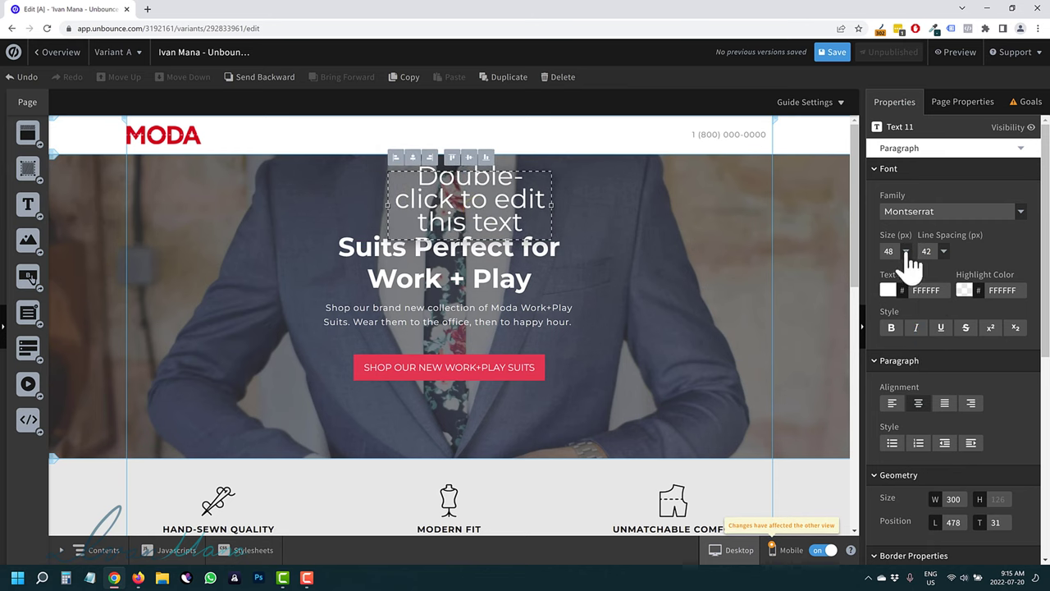
click(906, 252)
click(894, 250)
click(886, 248)
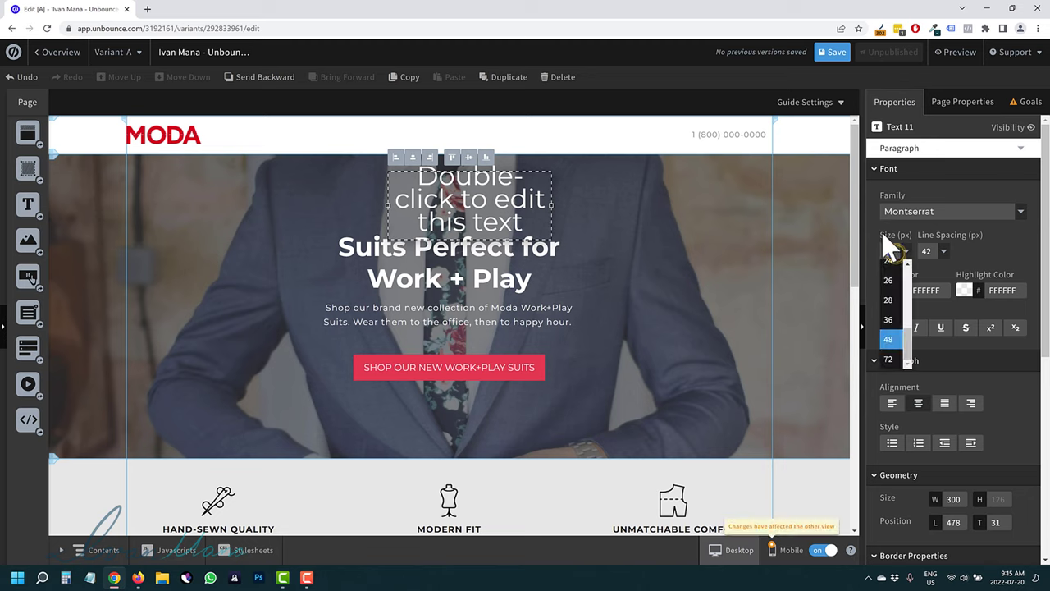
text(100)
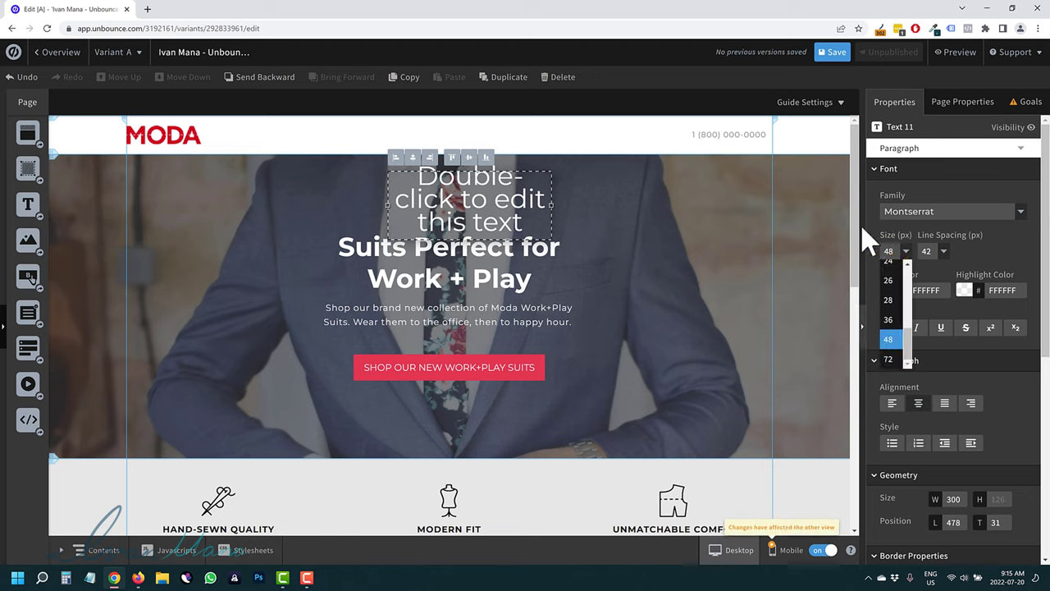
key(Return)
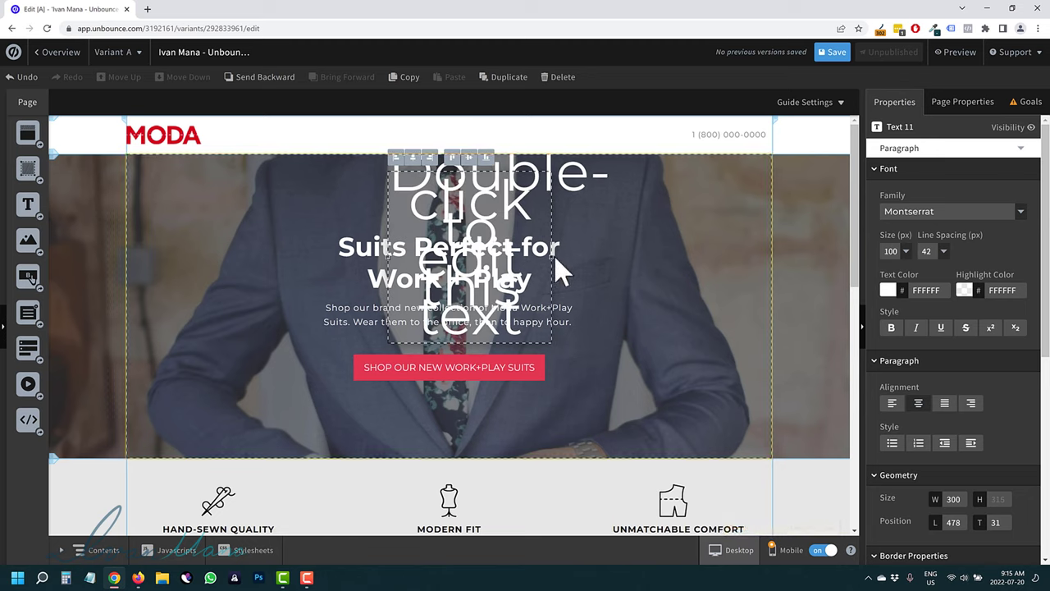
drag(631, 260, 665, 261)
drag(389, 212, 191, 213)
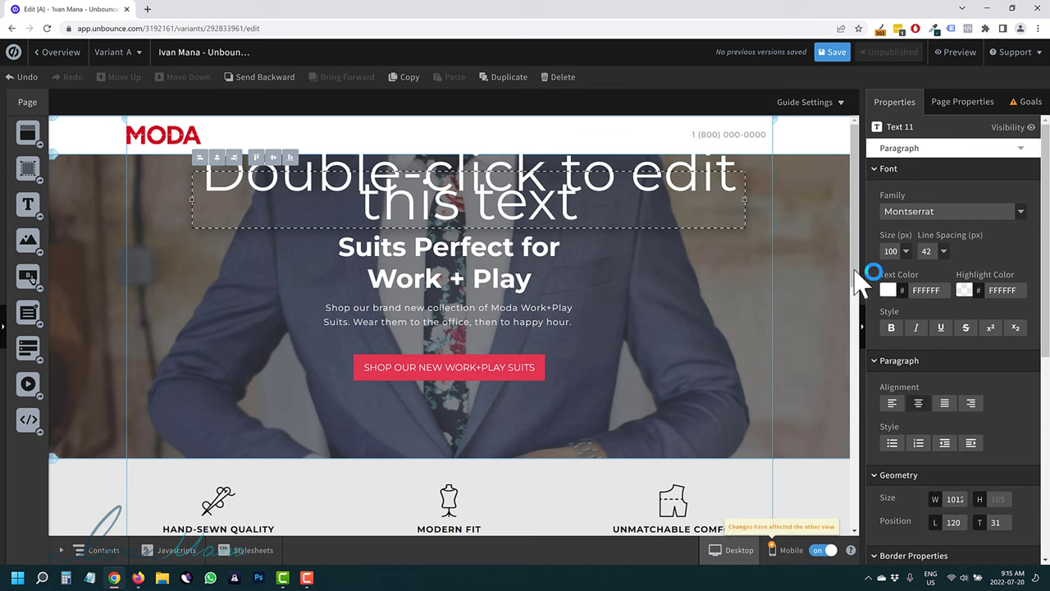
click(906, 251)
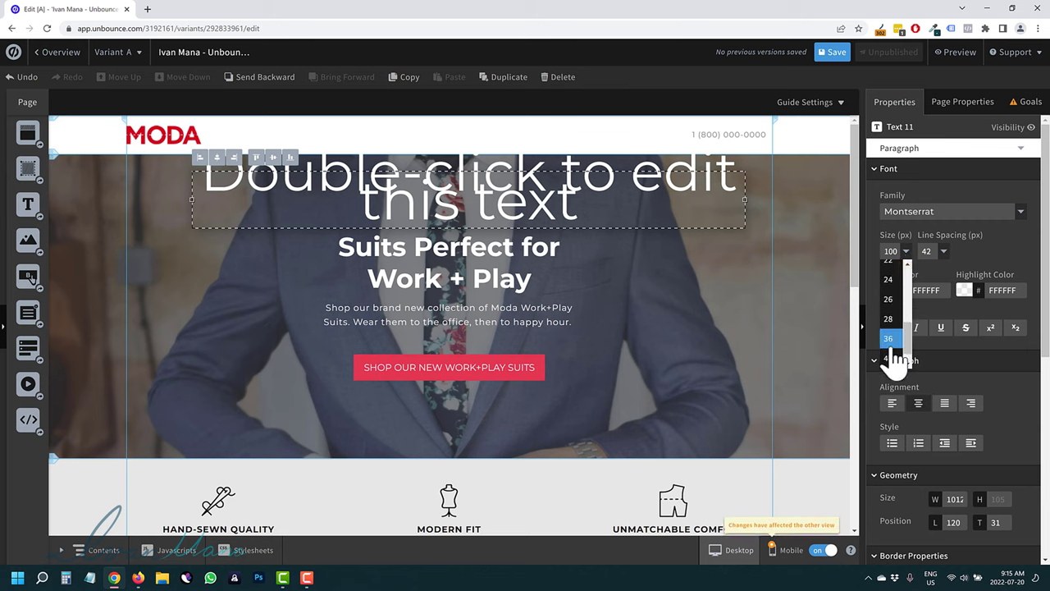
click(891, 361)
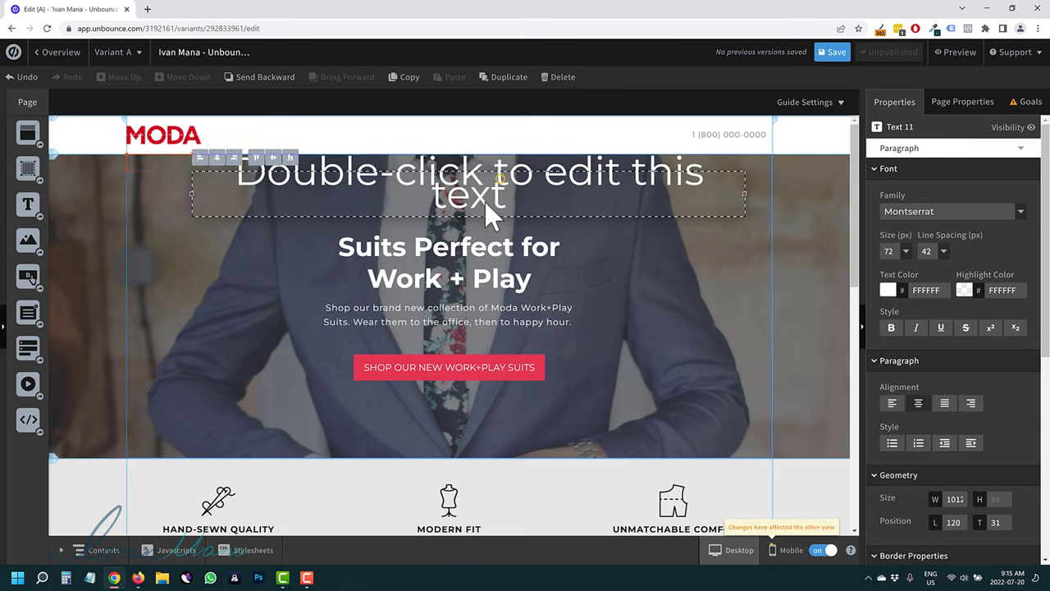
drag(490, 215, 482, 210)
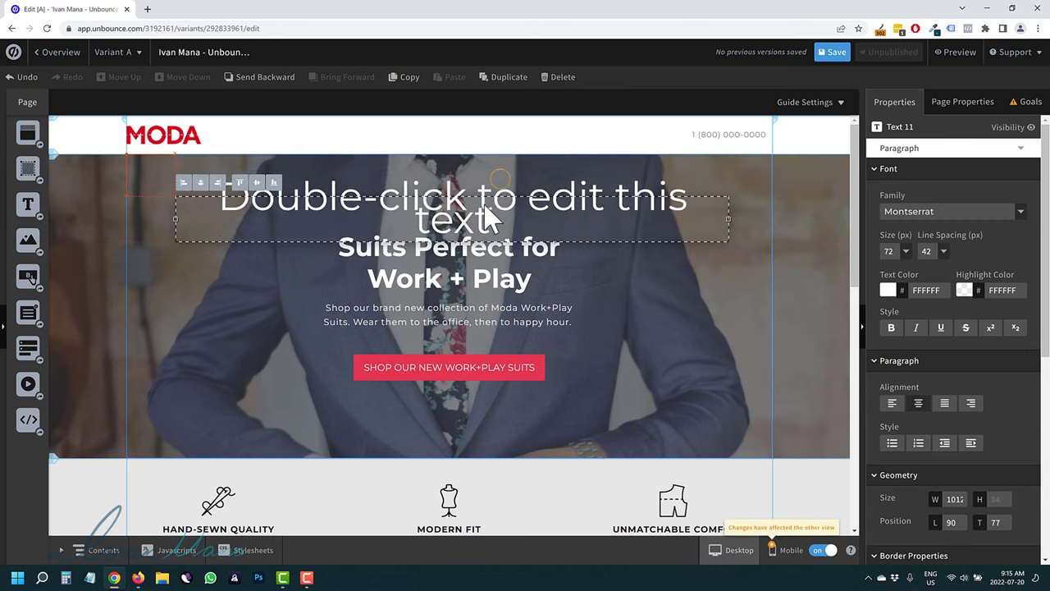
click(486, 267)
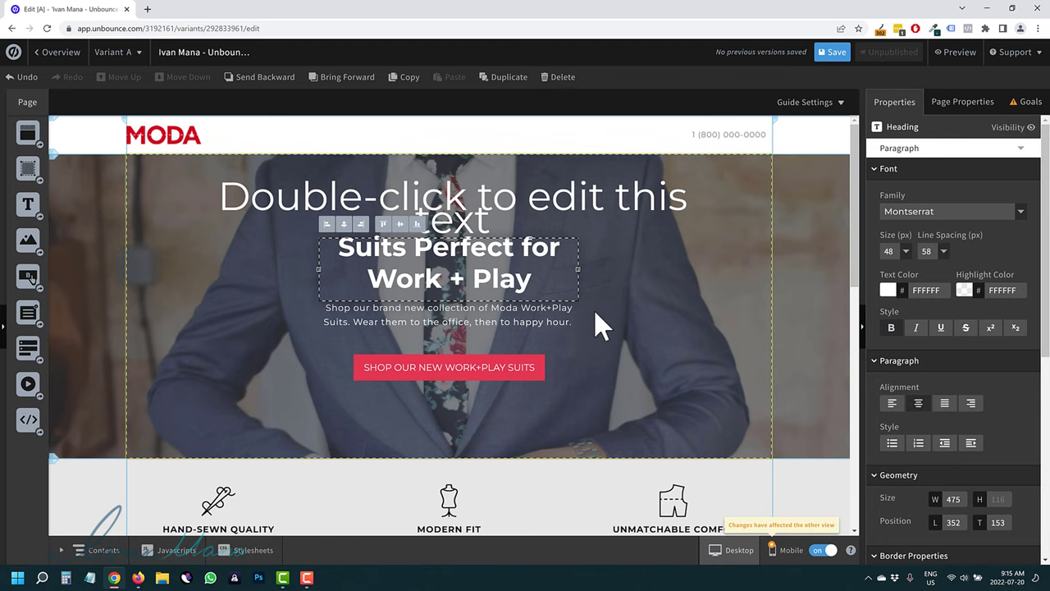
Step: Delete the Suits Perfect for Work + Play headline and shift the new text block down
key(Delete)
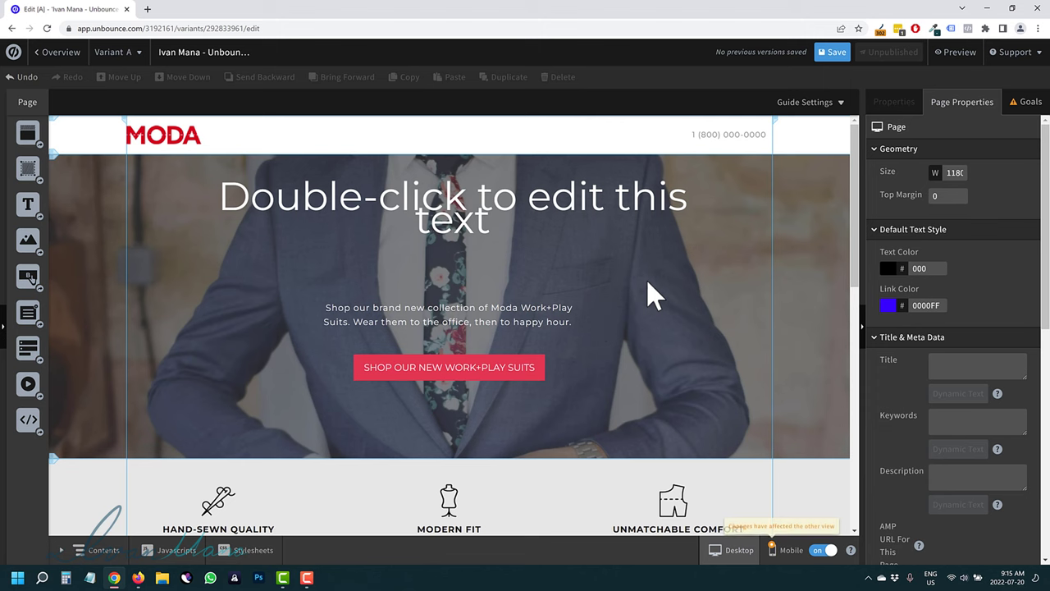
click(502, 220)
drag(502, 220, 499, 239)
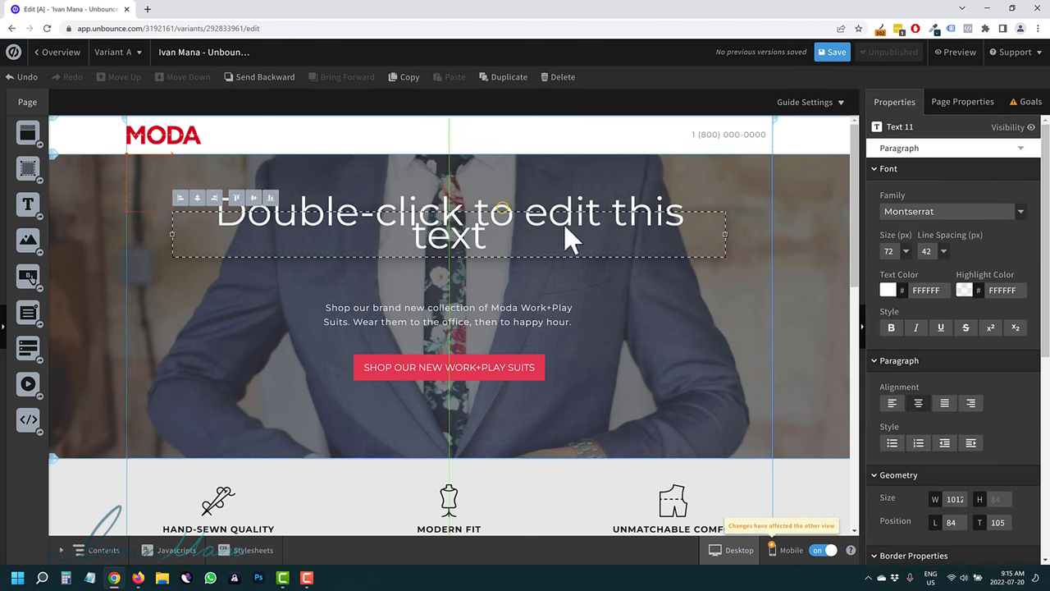
Step: Set the text block's line spacing to 77, raise it higher, and centre-align it
click(946, 251)
click(927, 304)
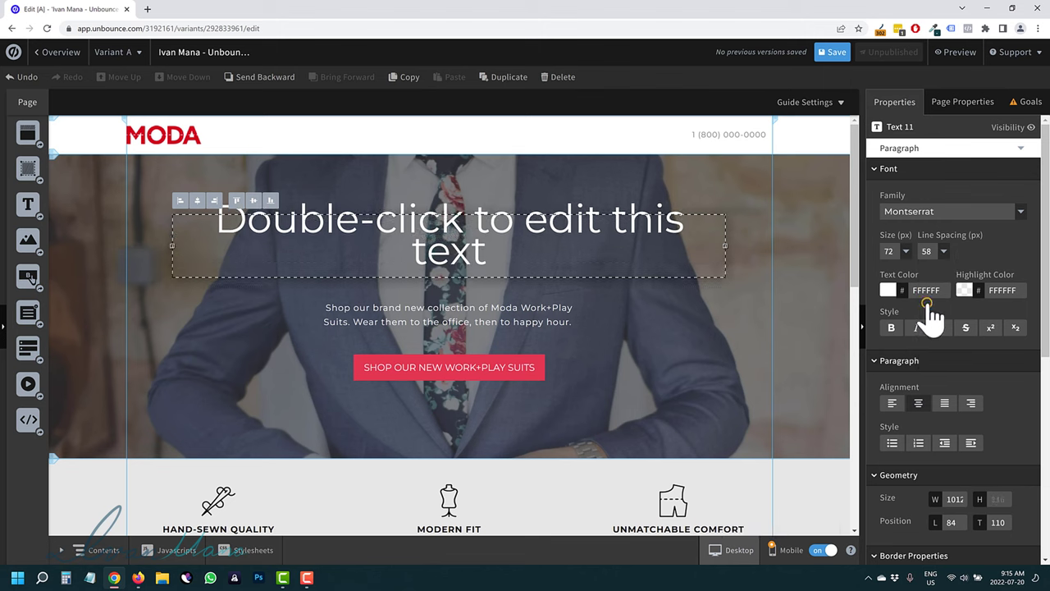
click(943, 251)
click(931, 352)
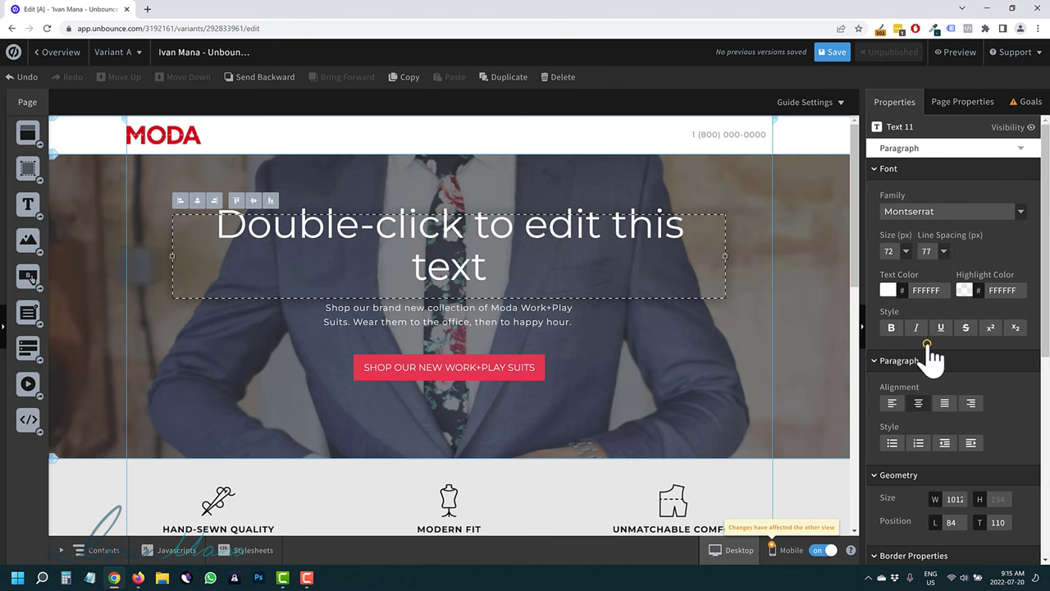
click(519, 160)
drag(457, 234, 452, 213)
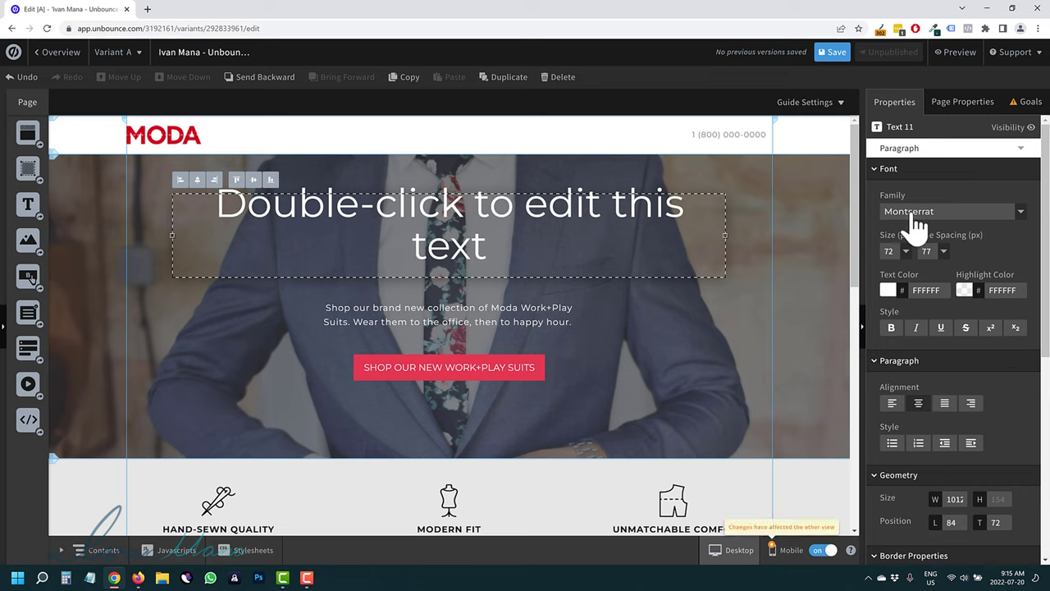
click(894, 403)
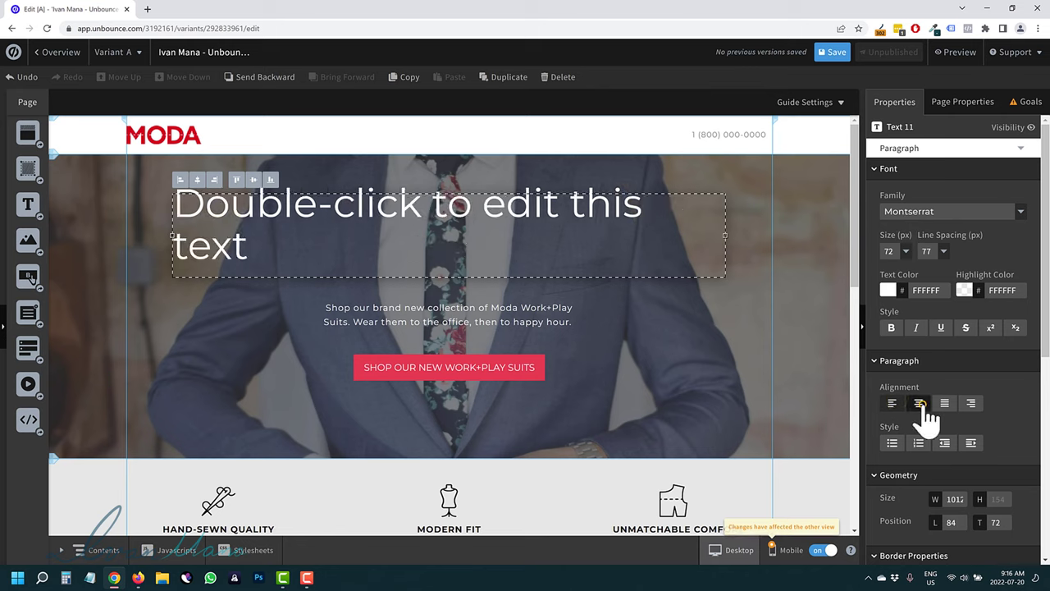
click(918, 403)
Step: Give the headline text block a black (000000) background at 0 opacity
scroll(981, 469, down, 3)
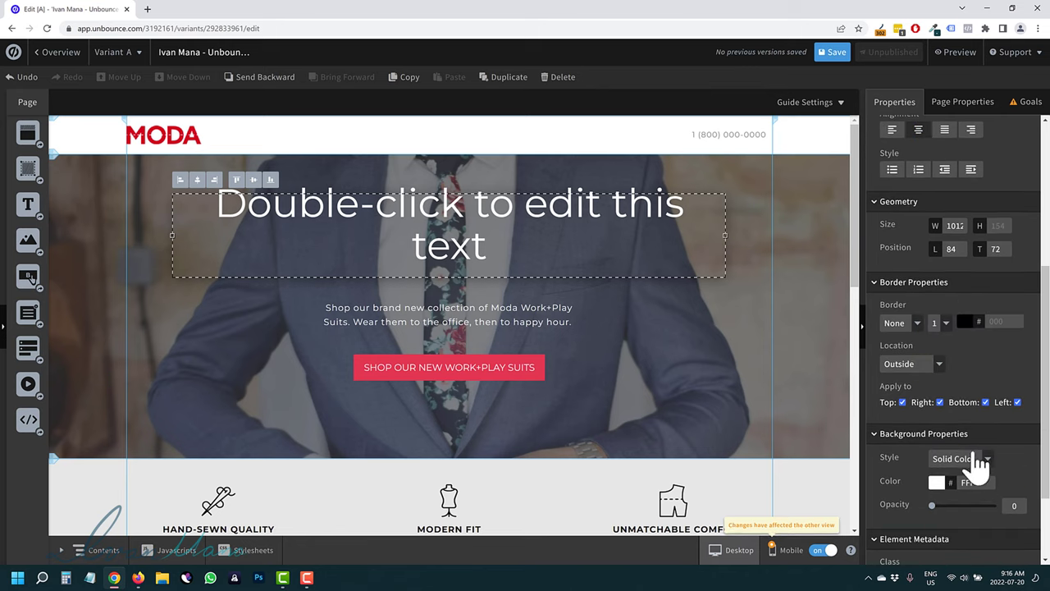
scroll(923, 418, down, 2)
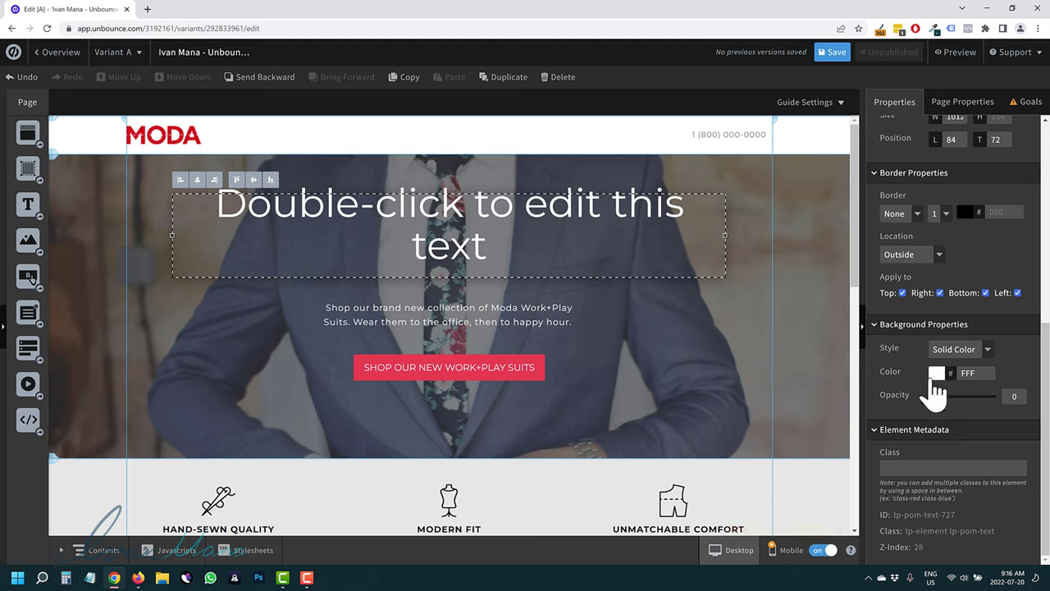
mouse_move(948, 394)
mouse_down()
mouse_move(1000, 395)
mouse_move(911, 395)
mouse_move(961, 396)
mouse_up()
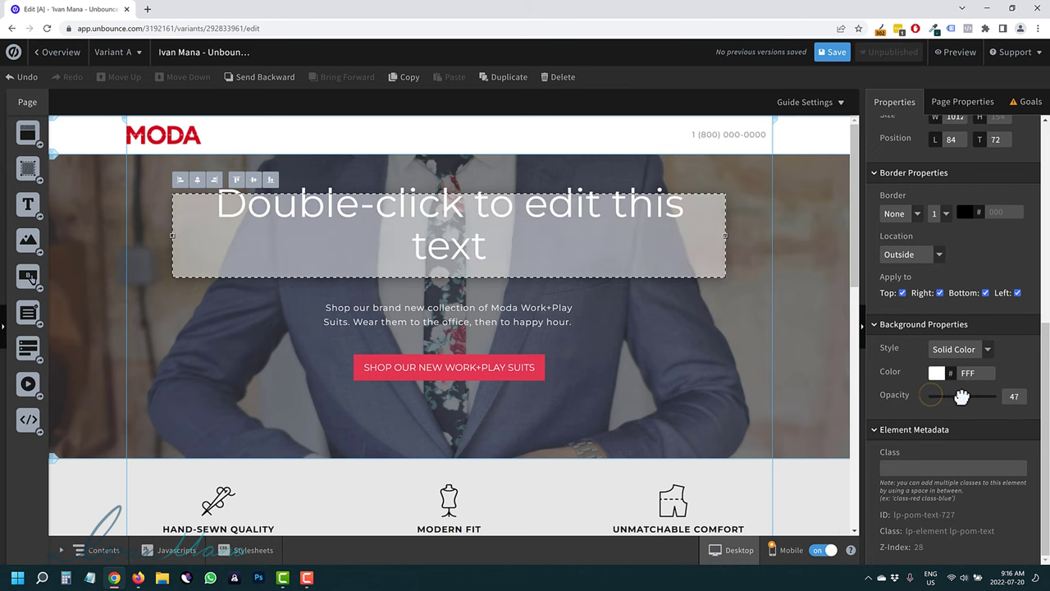
click(936, 374)
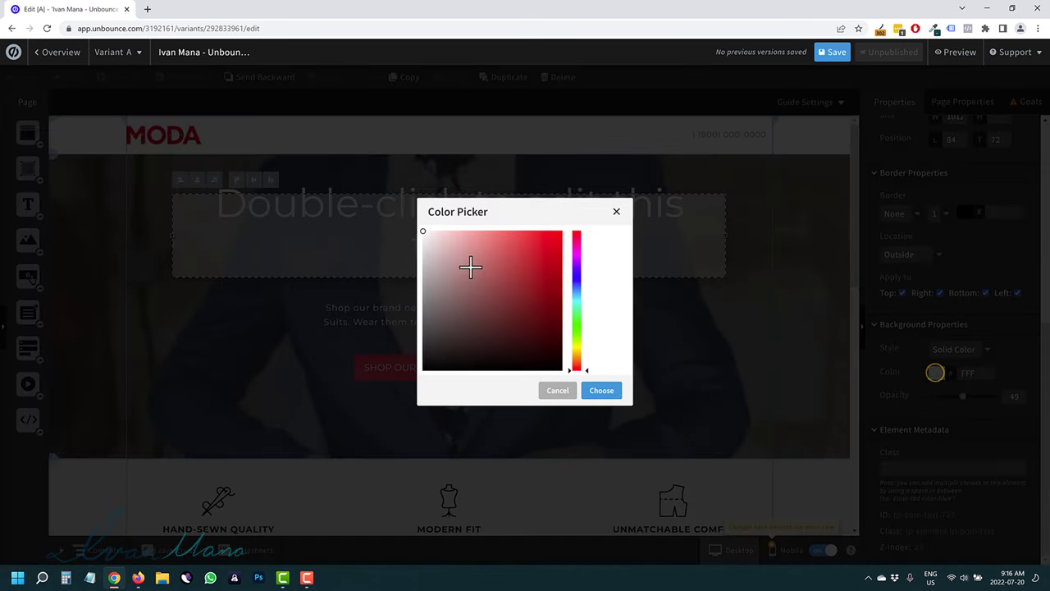
drag(470, 266, 414, 402)
click(603, 391)
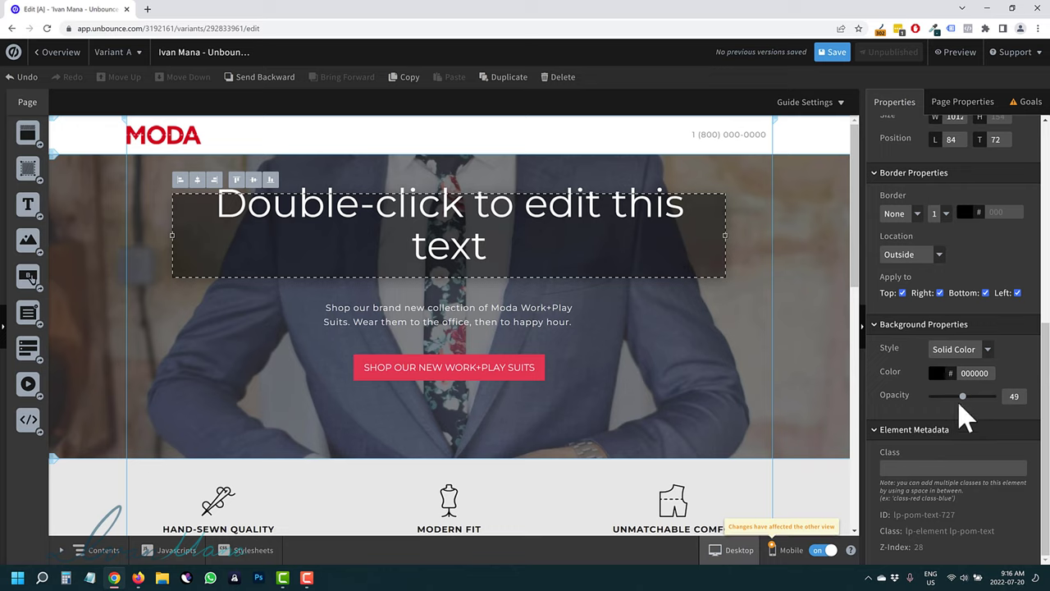
drag(961, 399, 867, 413)
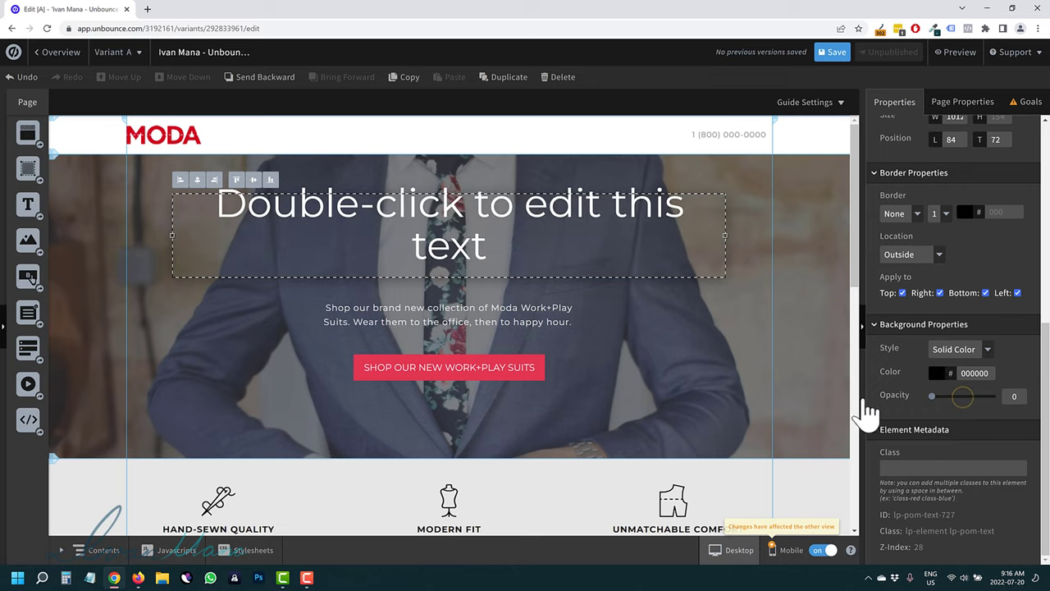
scroll(954, 297, up, 5)
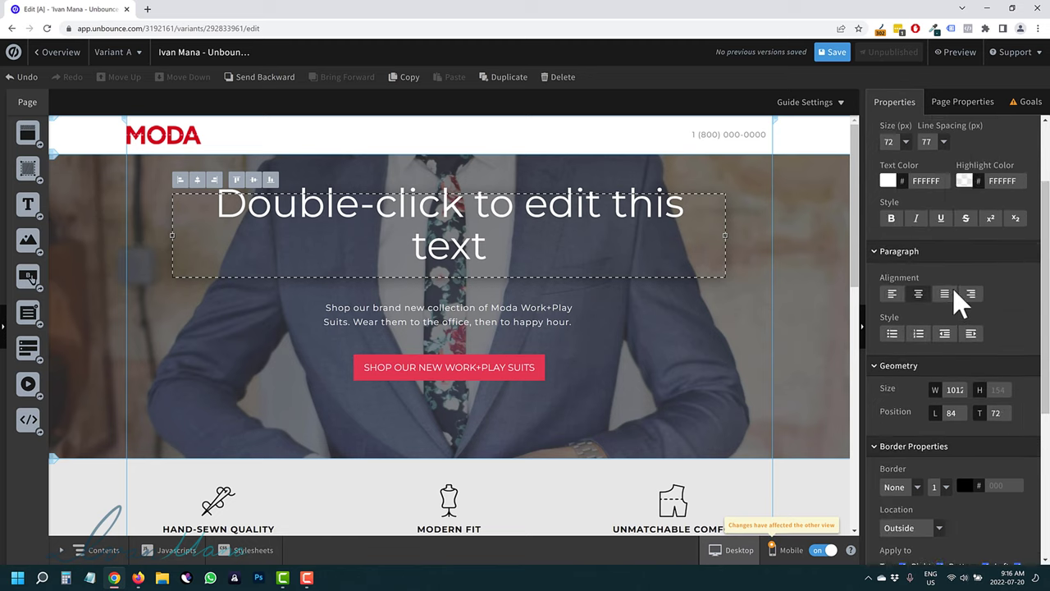
Step: Make the headline bold and browse the font family list
click(890, 328)
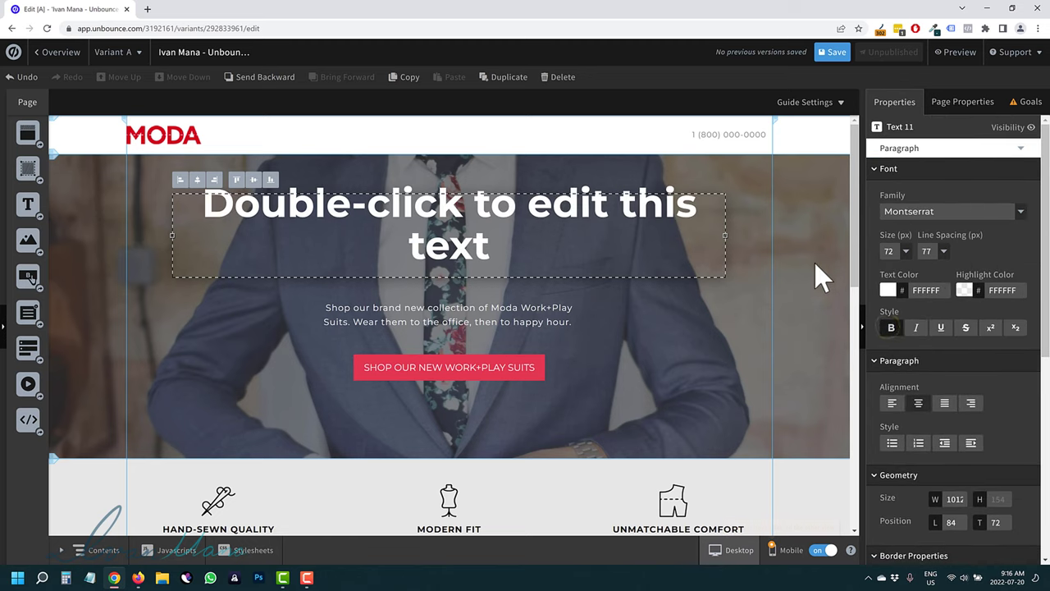
click(946, 213)
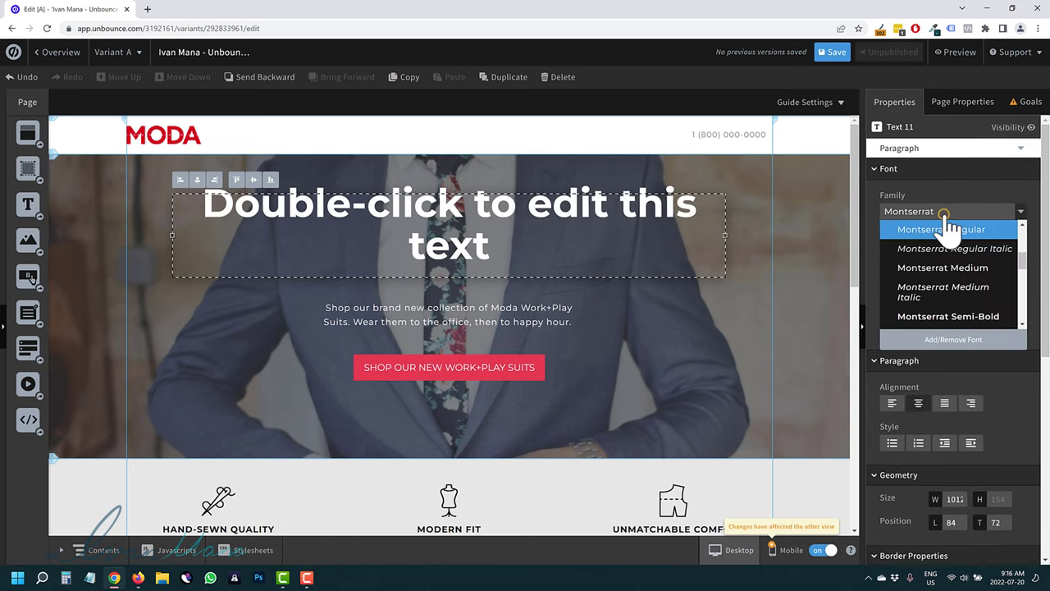
scroll(945, 271, down, 4)
scroll(943, 283, down, 10)
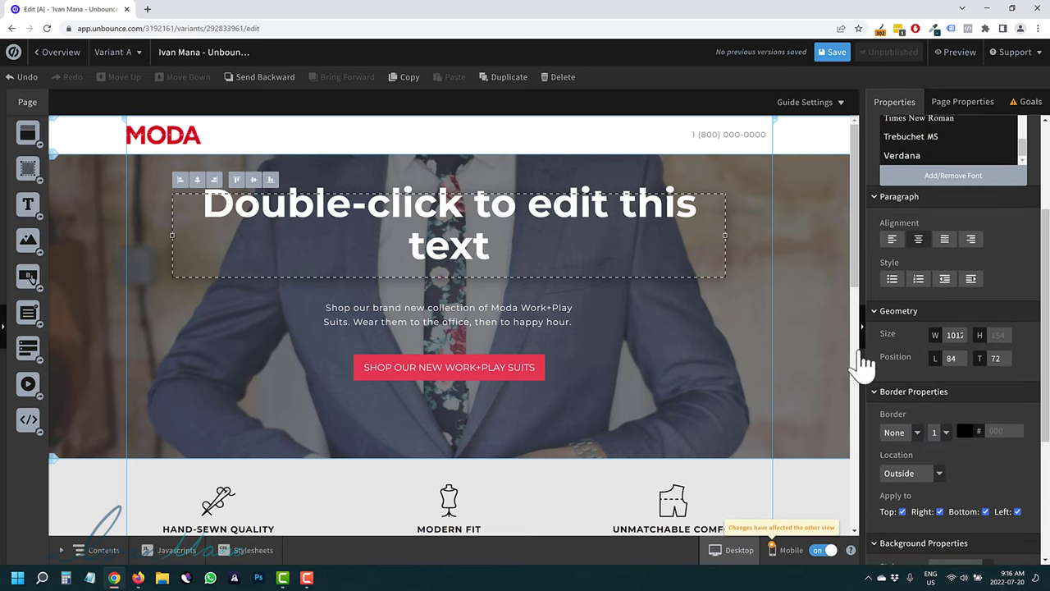
scroll(944, 410, up, 3)
Step: Add Noto Sans KR to the page's fonts in the font manager
click(954, 340)
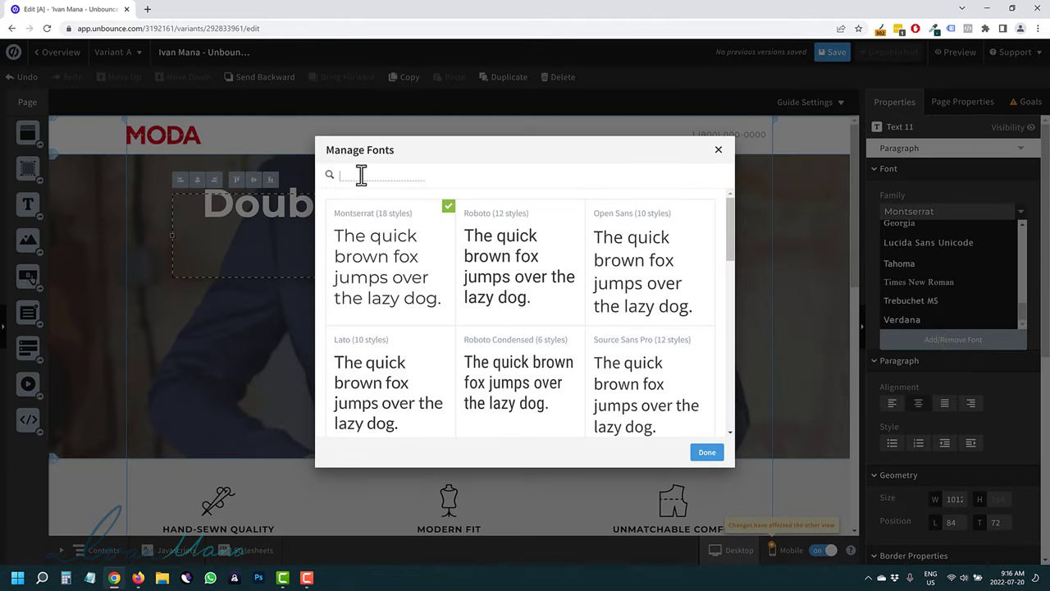
scroll(492, 287, down, 6)
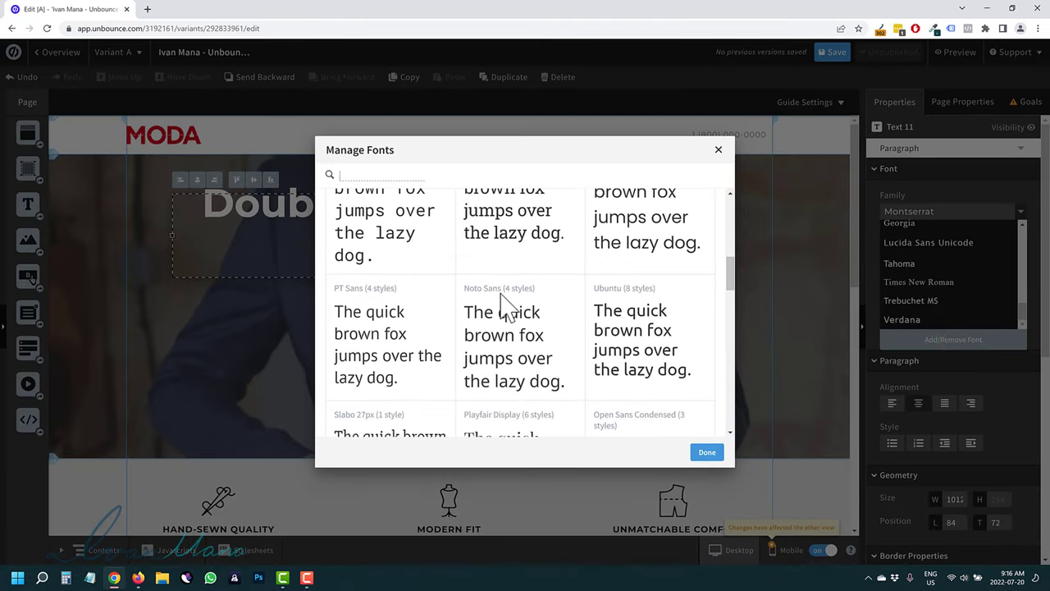
scroll(509, 307, down, 5)
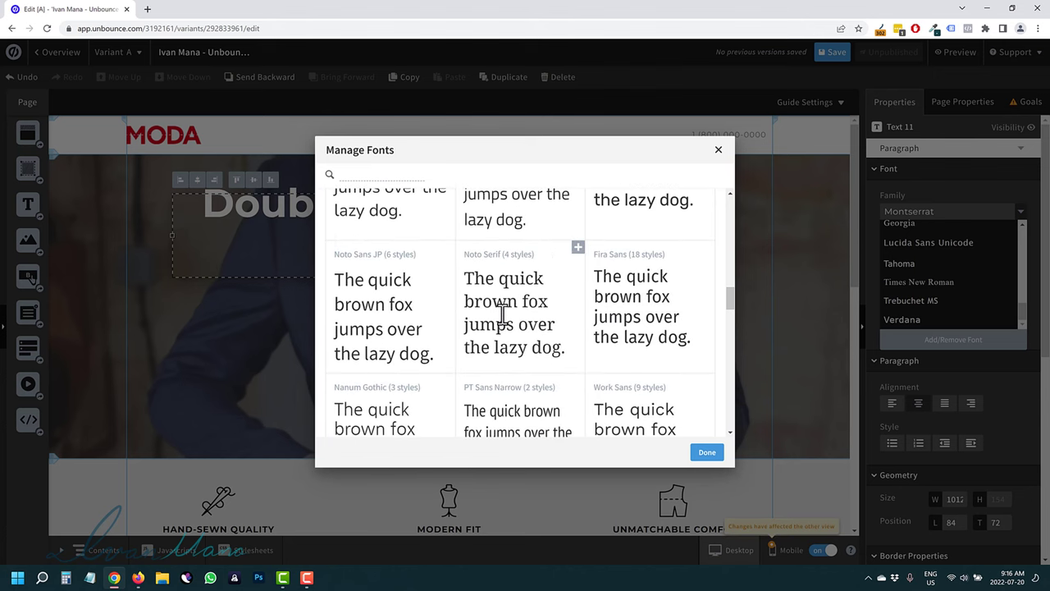
scroll(502, 315, down, 2)
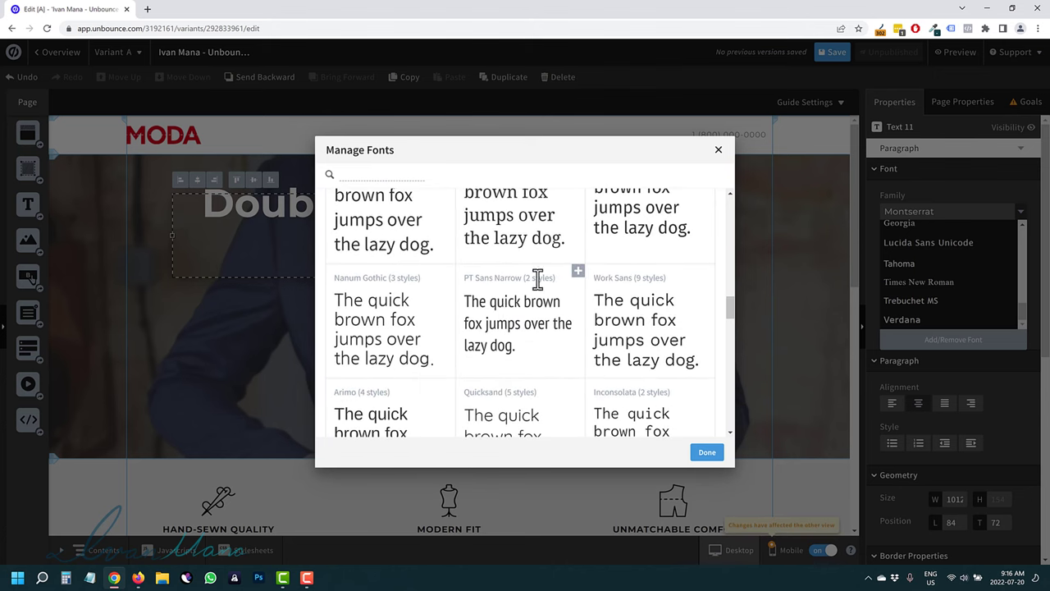
scroll(493, 279, down, 2)
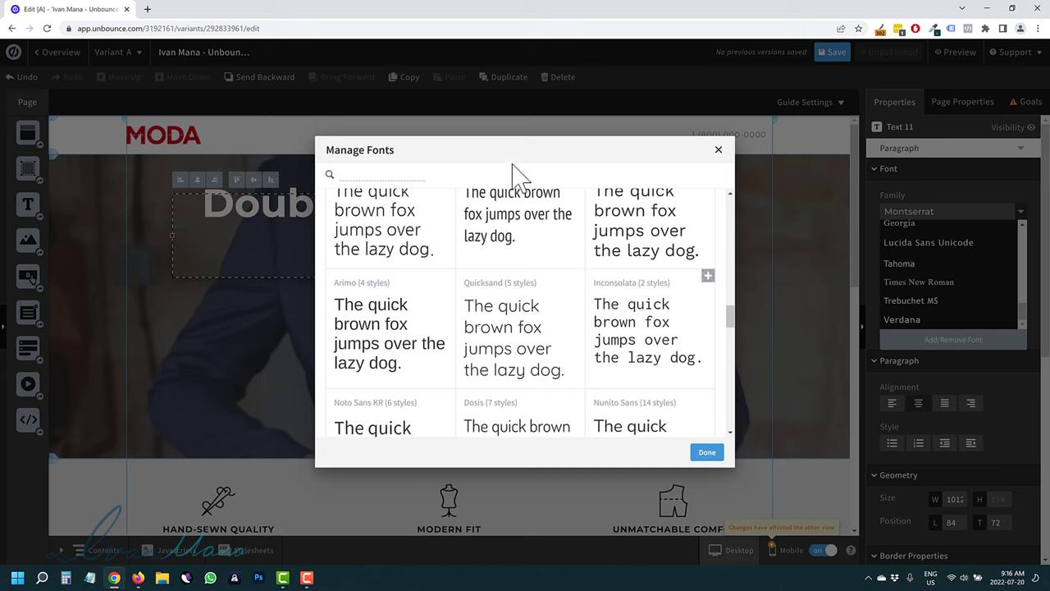
scroll(451, 353, down, 2)
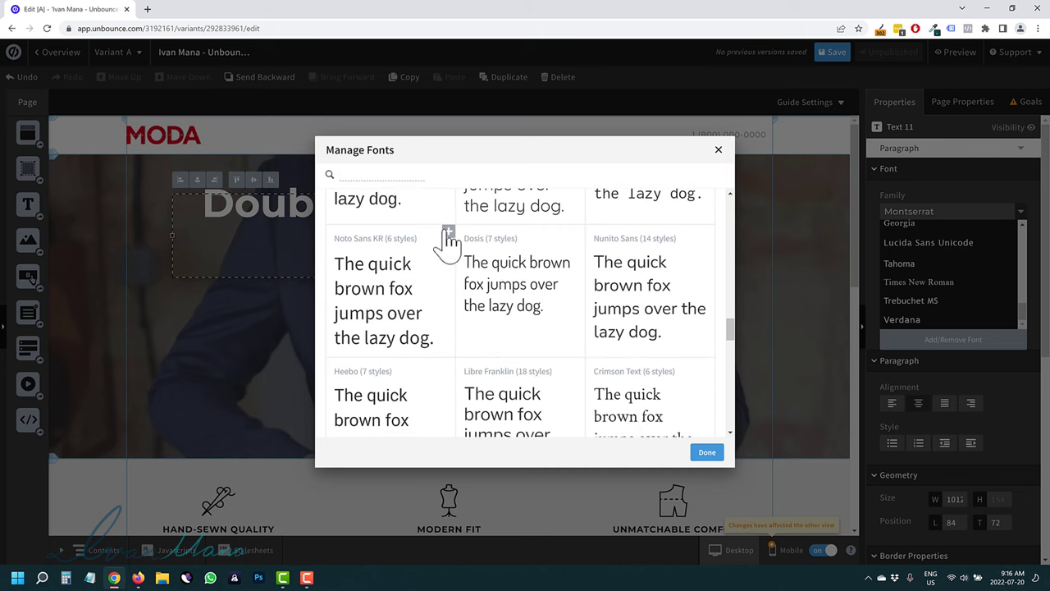
click(448, 232)
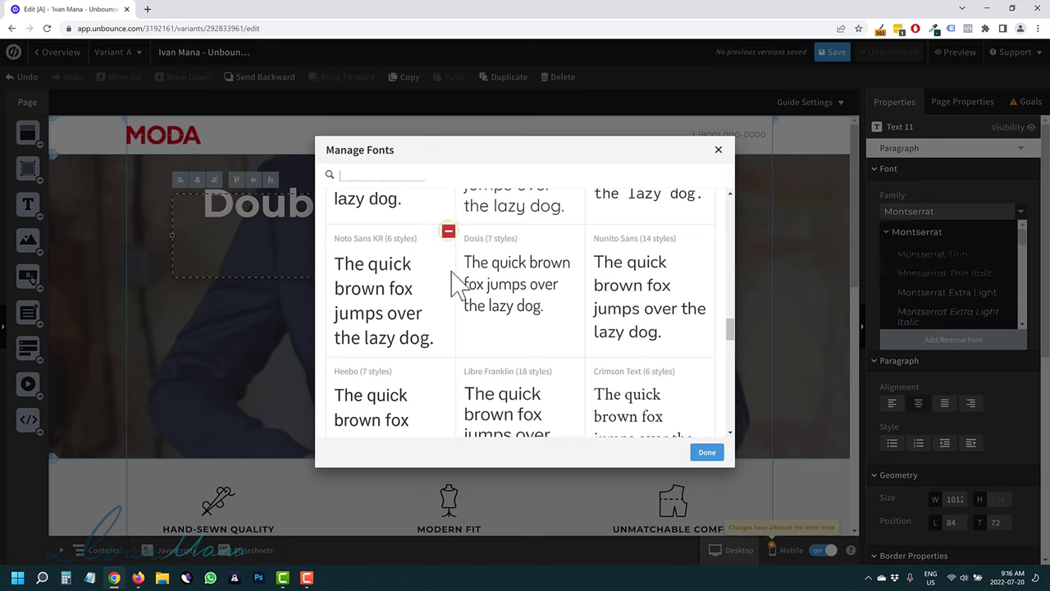
scroll(419, 378, down, 1)
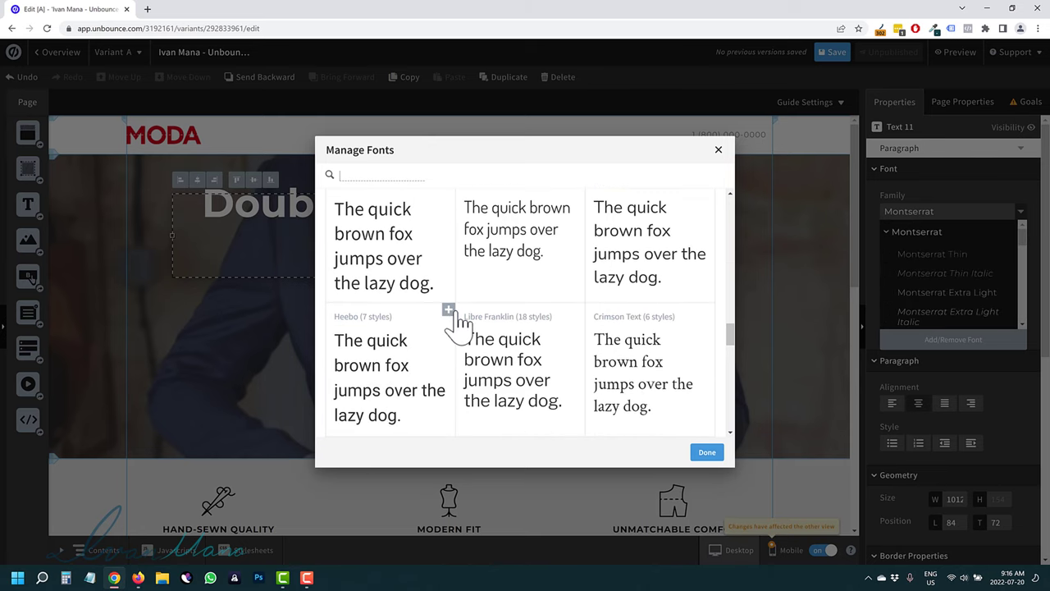
Step: Close Manage Fonts, collapse Montserrat and view Heebo's weights in the Family list
click(710, 453)
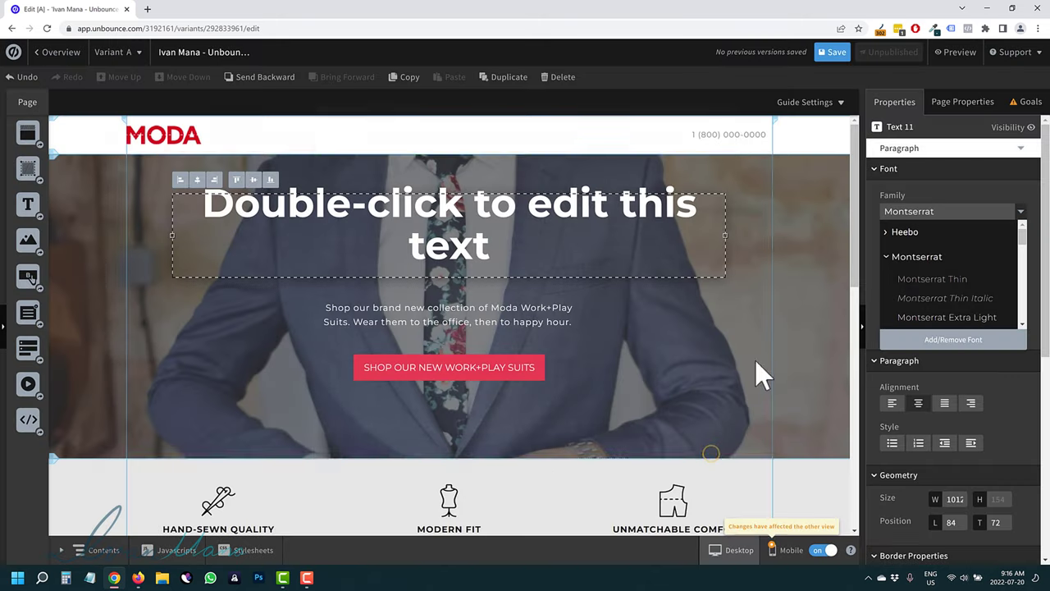
click(887, 257)
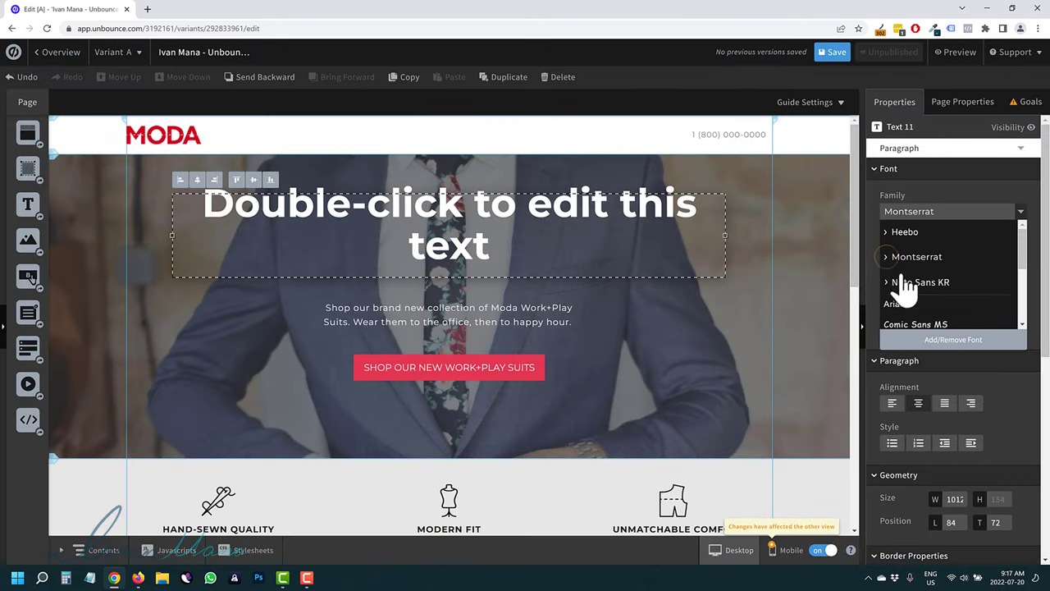
click(887, 233)
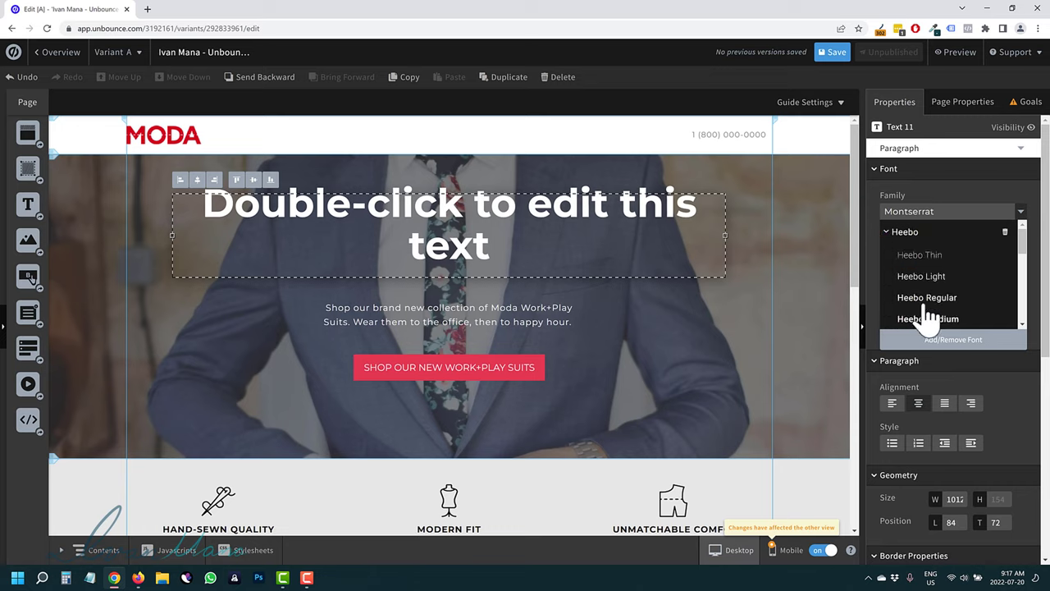
scroll(935, 291, down, 1)
scroll(939, 300, down, 2)
scroll(938, 305, up, 4)
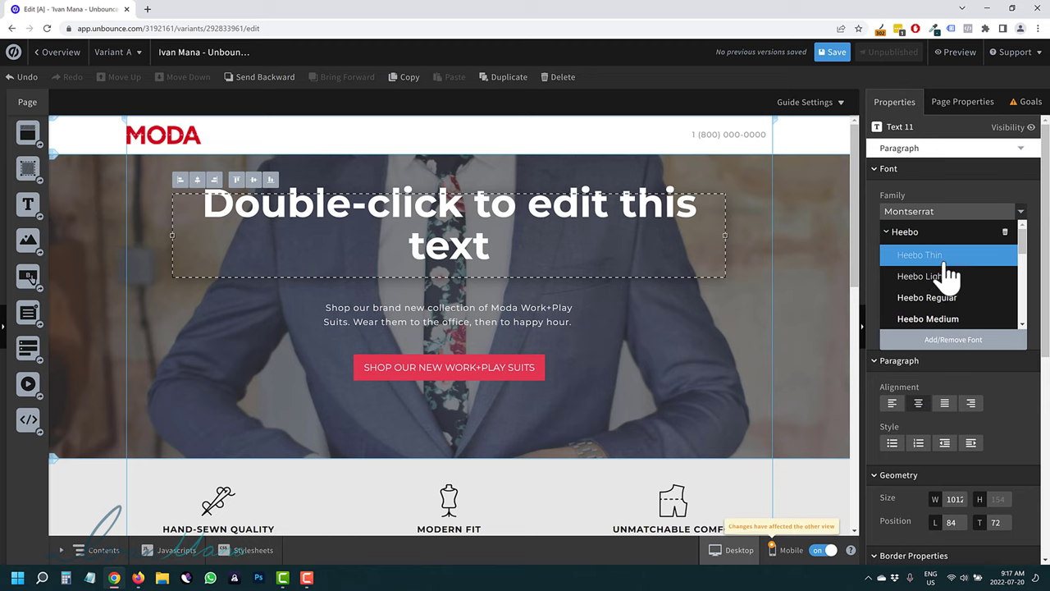
scroll(935, 315, down, 1)
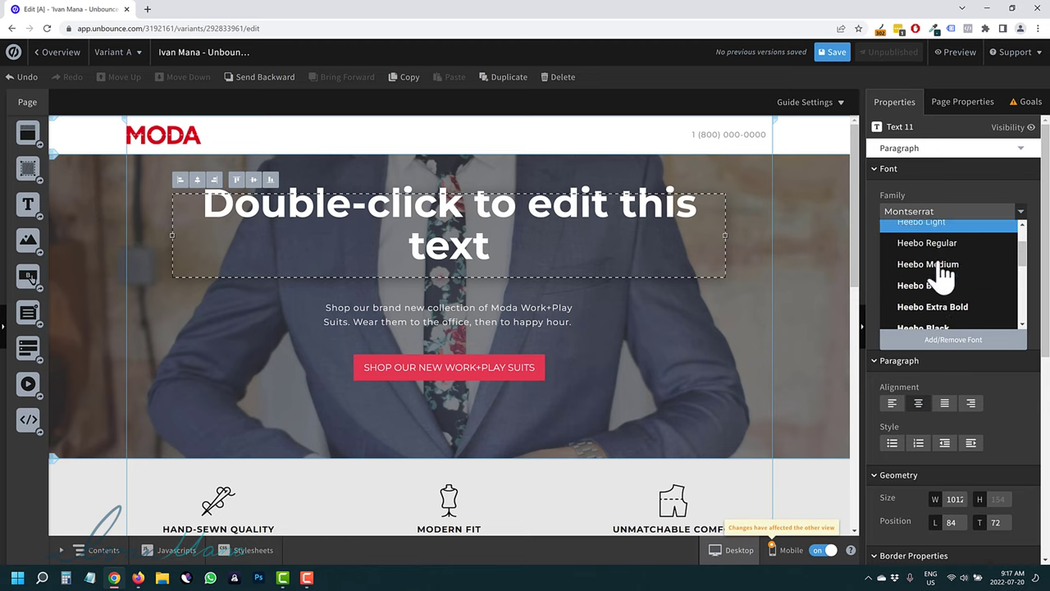
scroll(947, 266, up, 2)
Step: Remove Montserrat from the page's fonts so the headline falls back to Arial
double_click(512, 210)
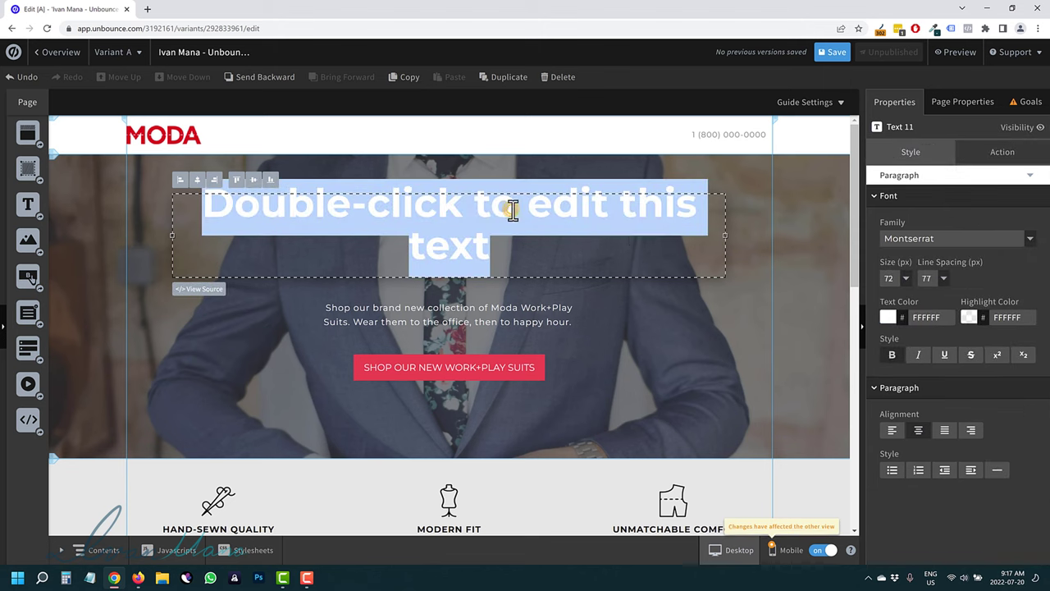
click(924, 239)
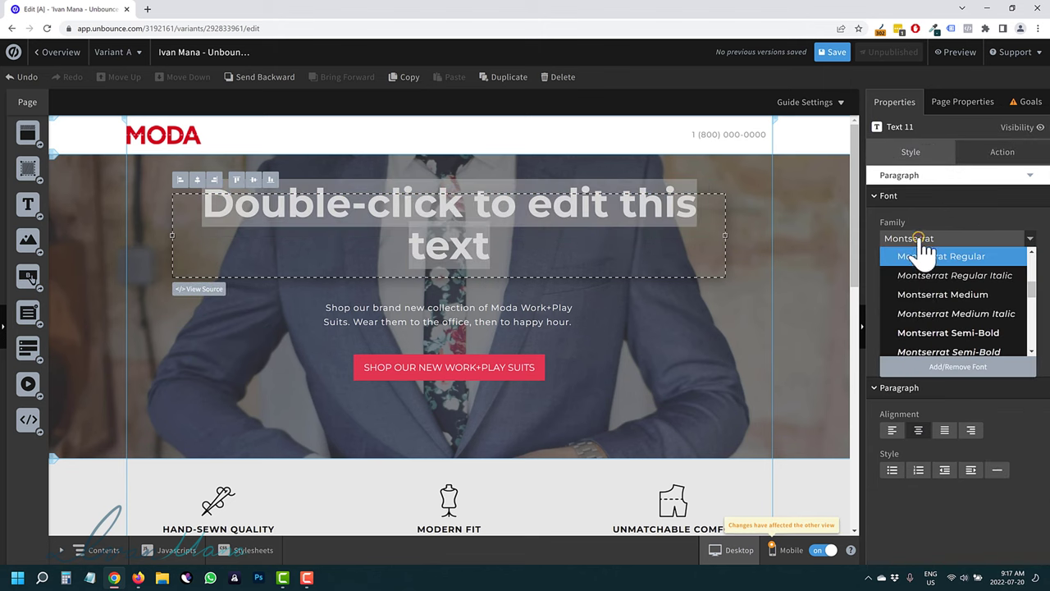
scroll(923, 297, up, 3)
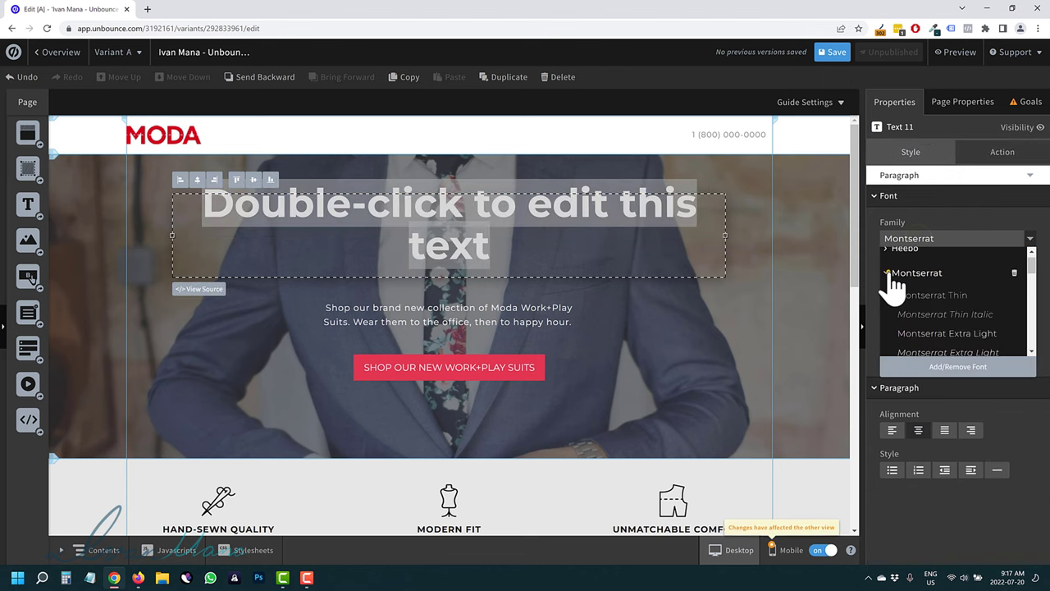
click(892, 279)
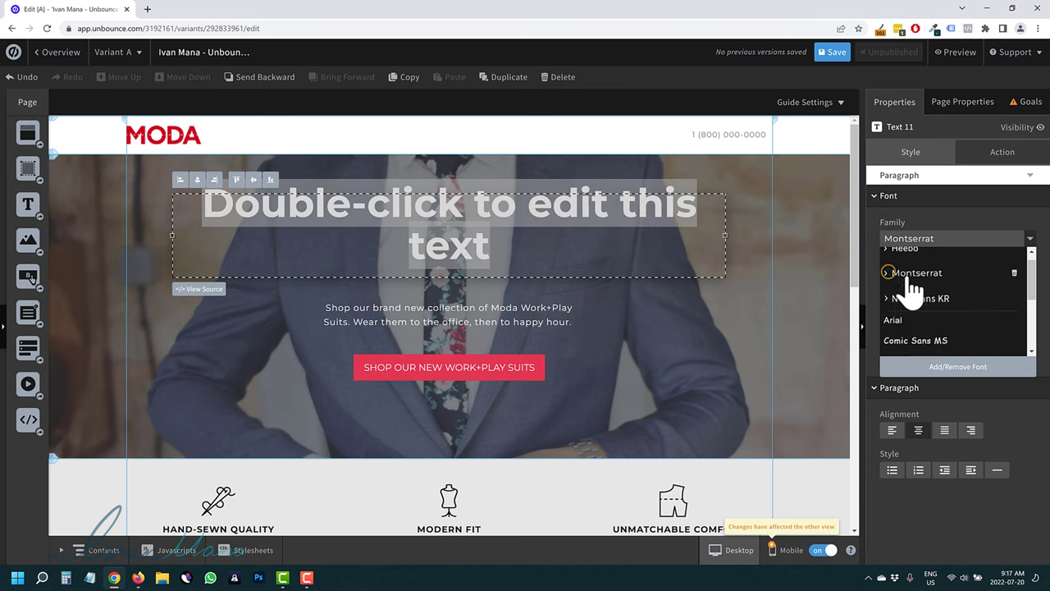
click(1014, 286)
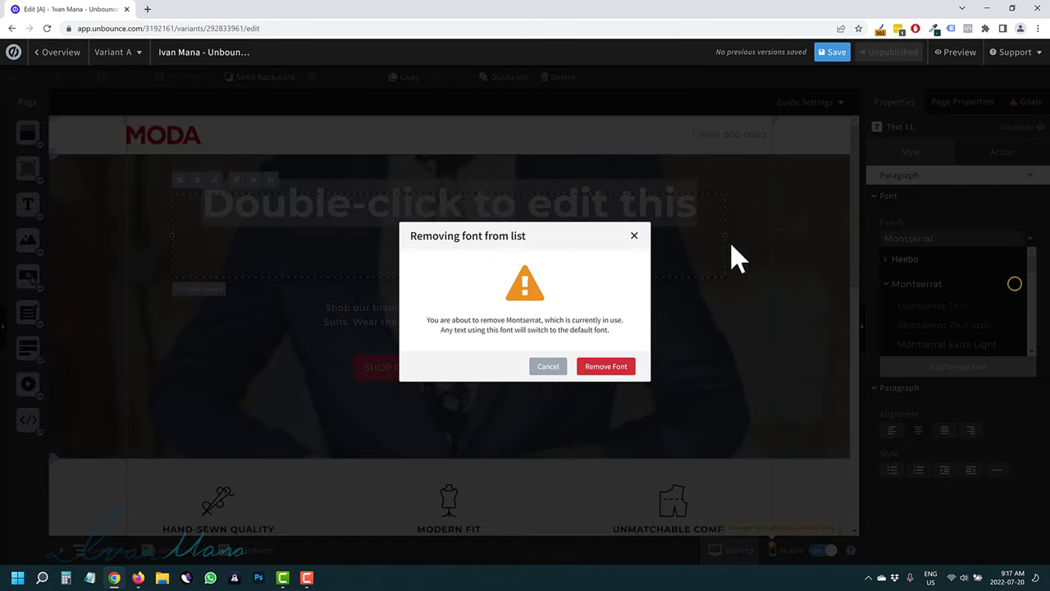
click(610, 370)
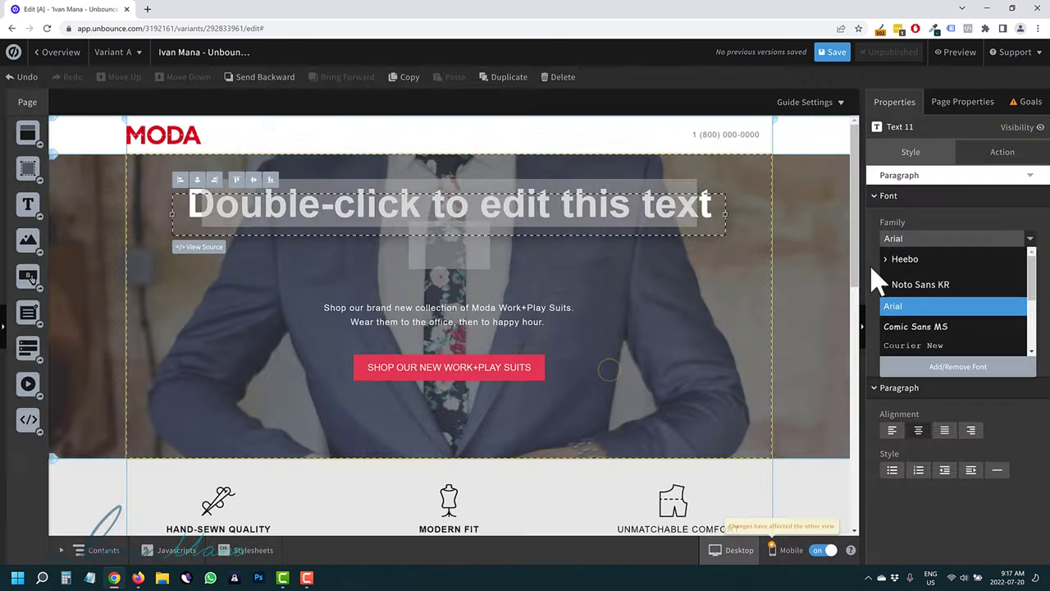
click(943, 368)
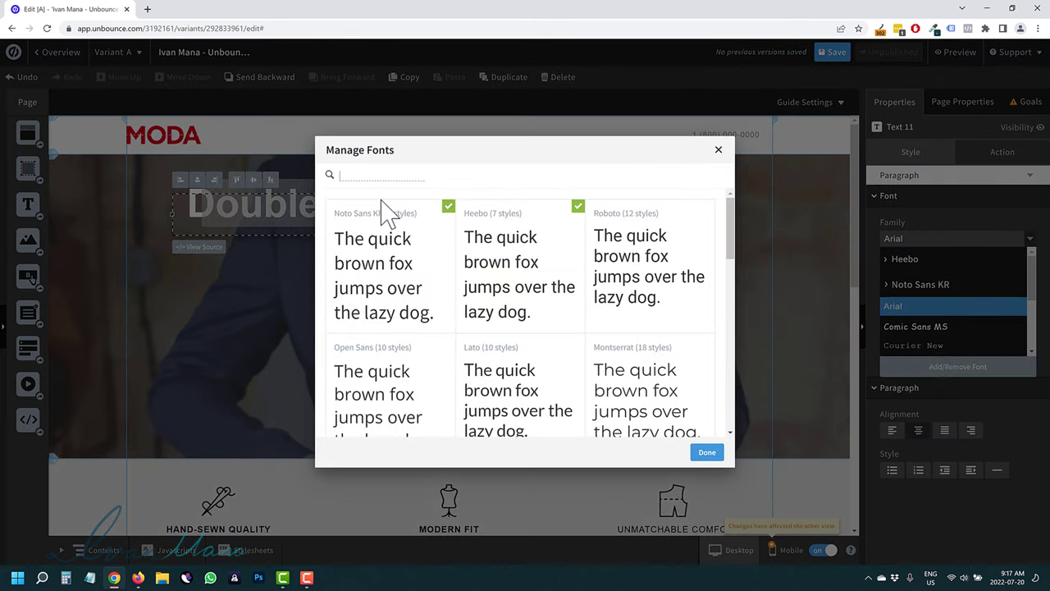
text(mont)
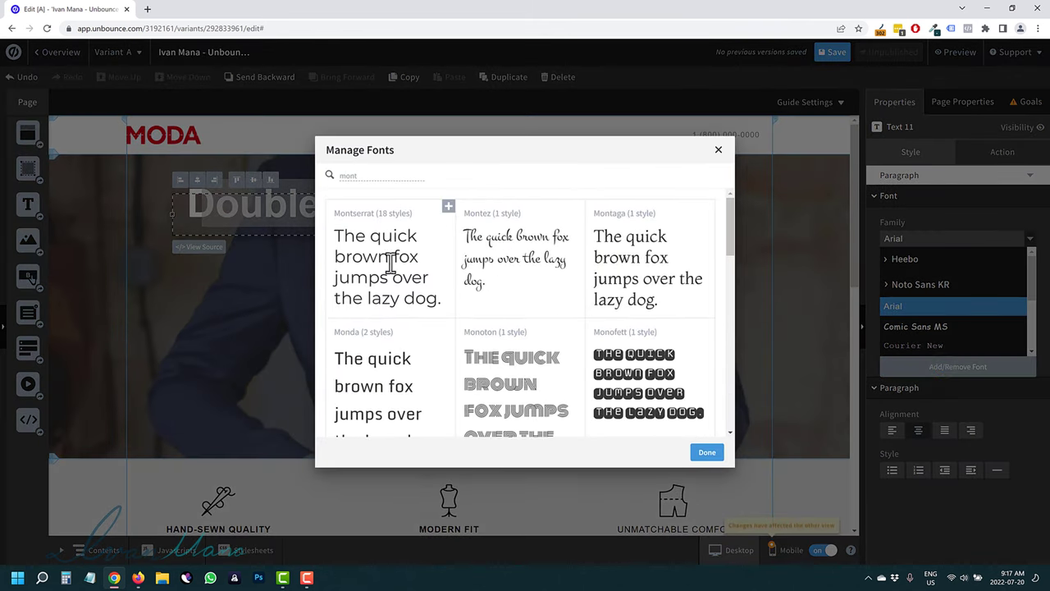
click(719, 148)
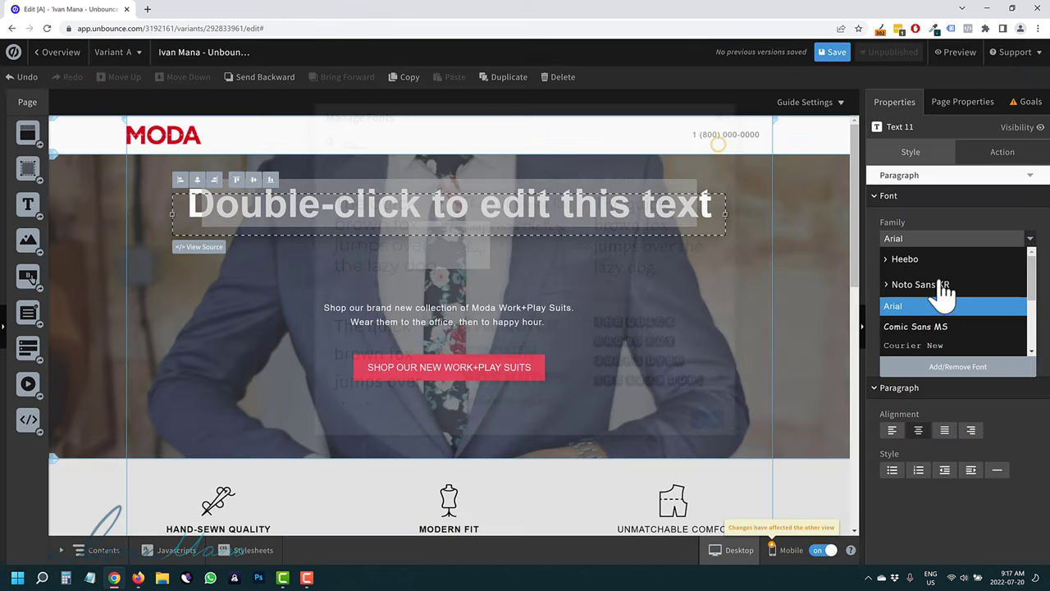
Step: Set the headline font to Heebo Regular from the Font Family list
click(888, 261)
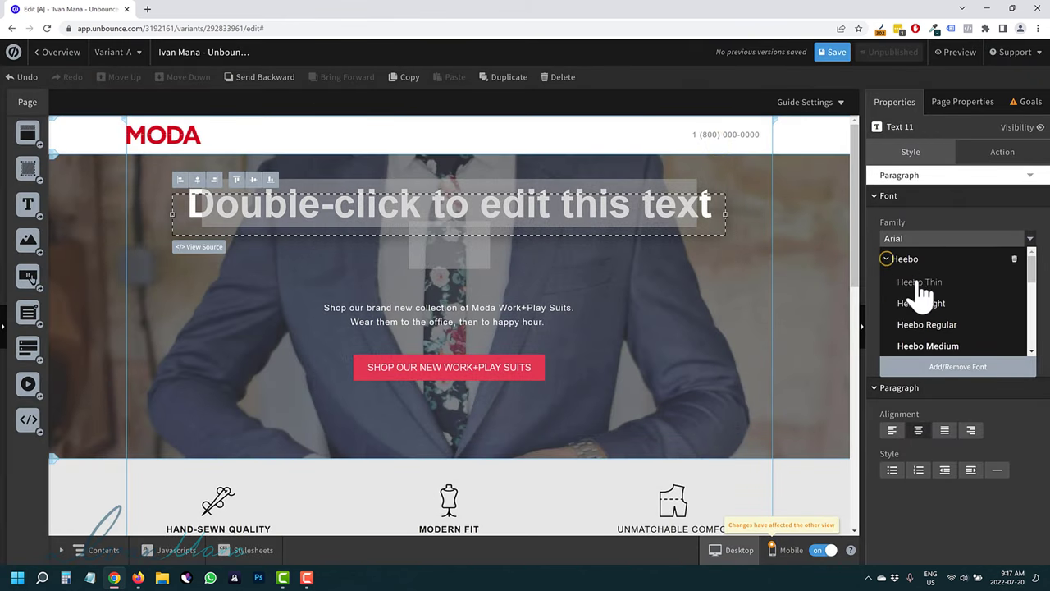
click(946, 326)
click(683, 253)
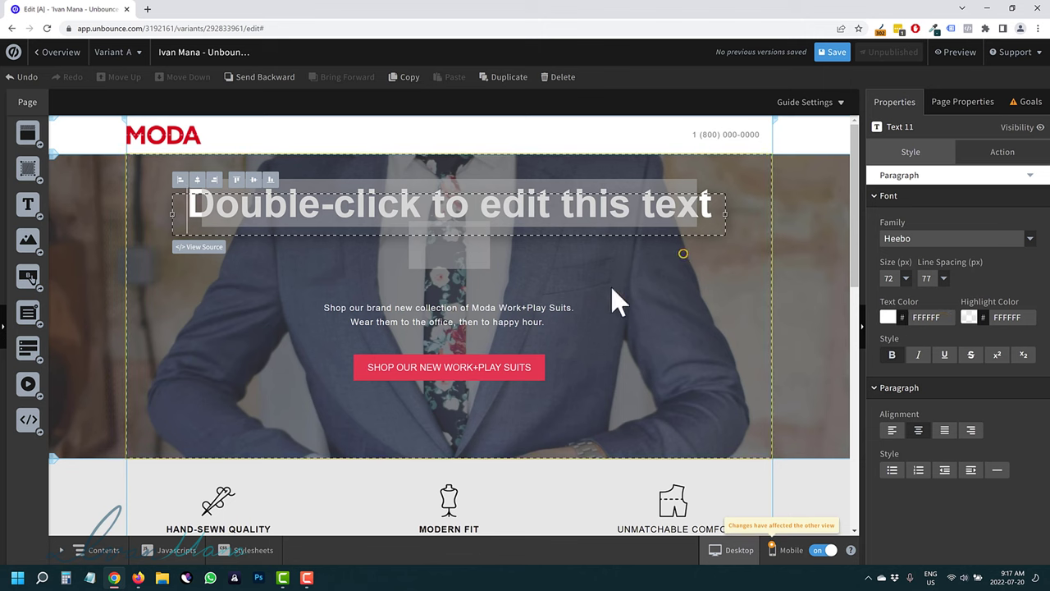
click(577, 210)
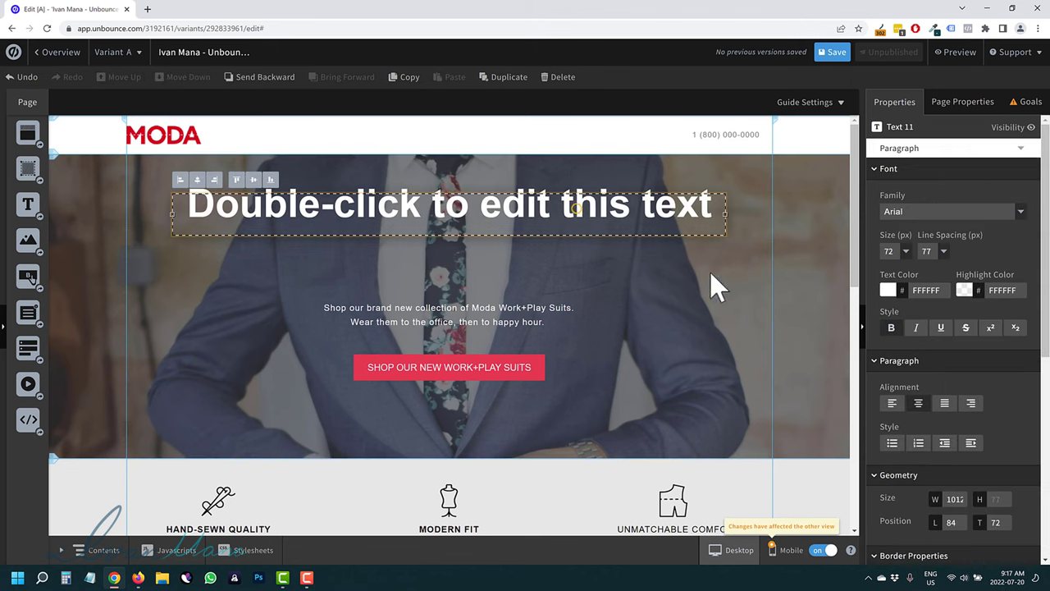
click(1016, 215)
scroll(910, 279, up, 2)
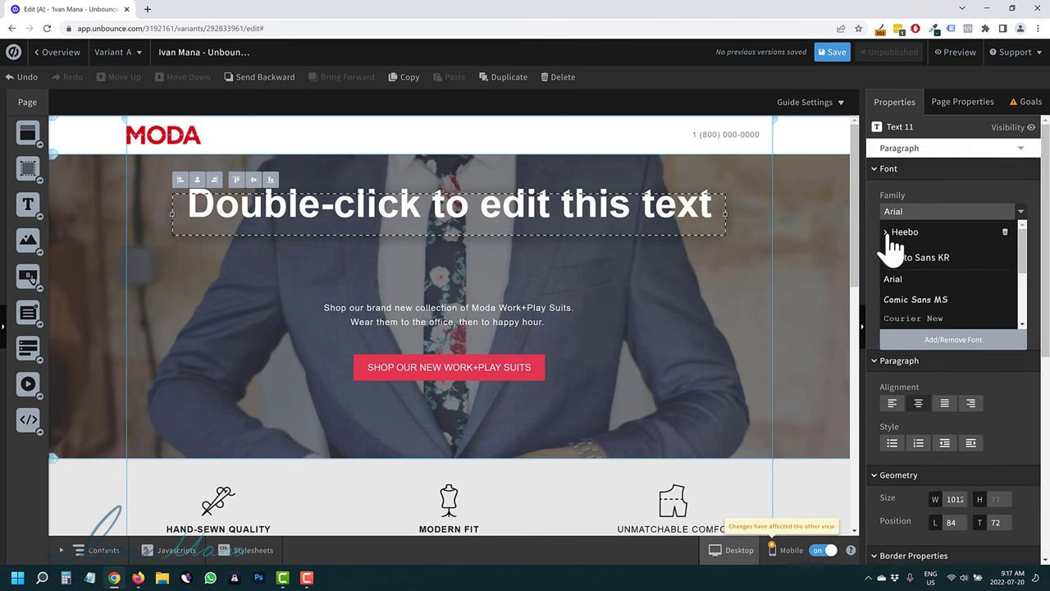
click(604, 215)
double_click(595, 209)
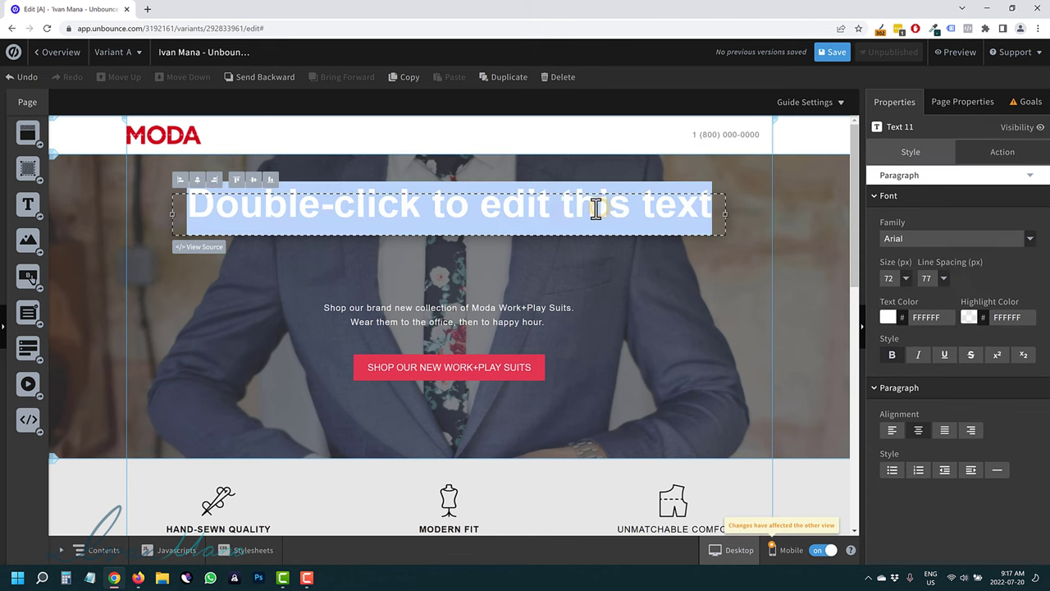
click(1008, 239)
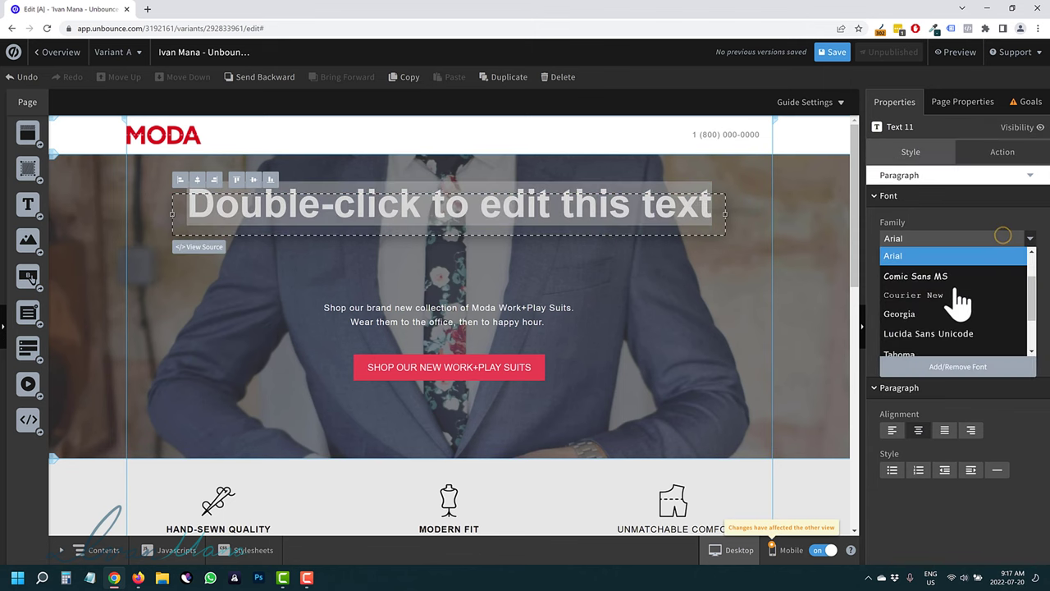
scroll(933, 297, up, 2)
click(890, 259)
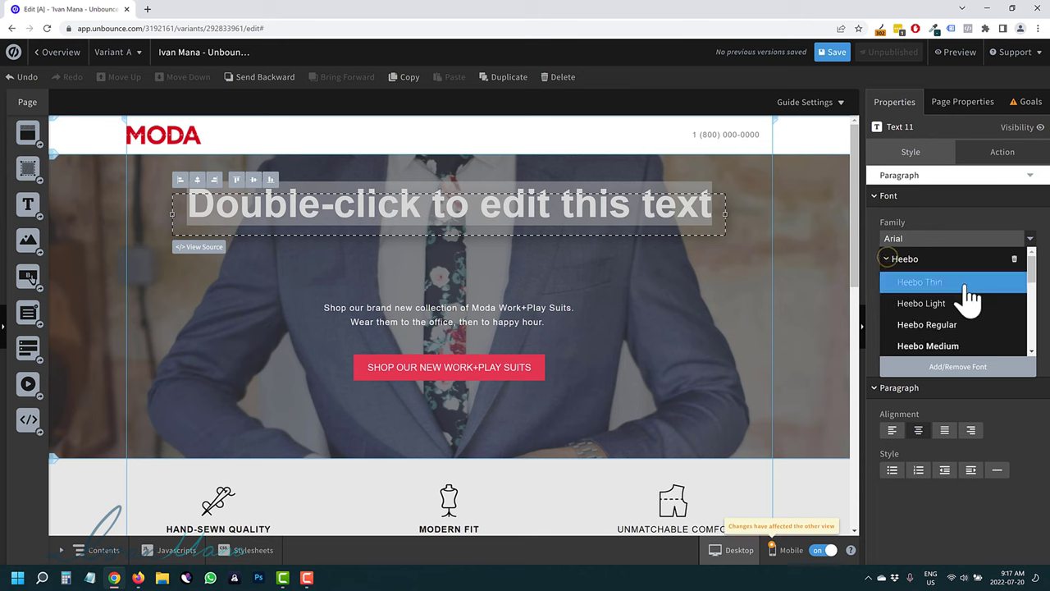
scroll(935, 297, down, 1)
click(928, 271)
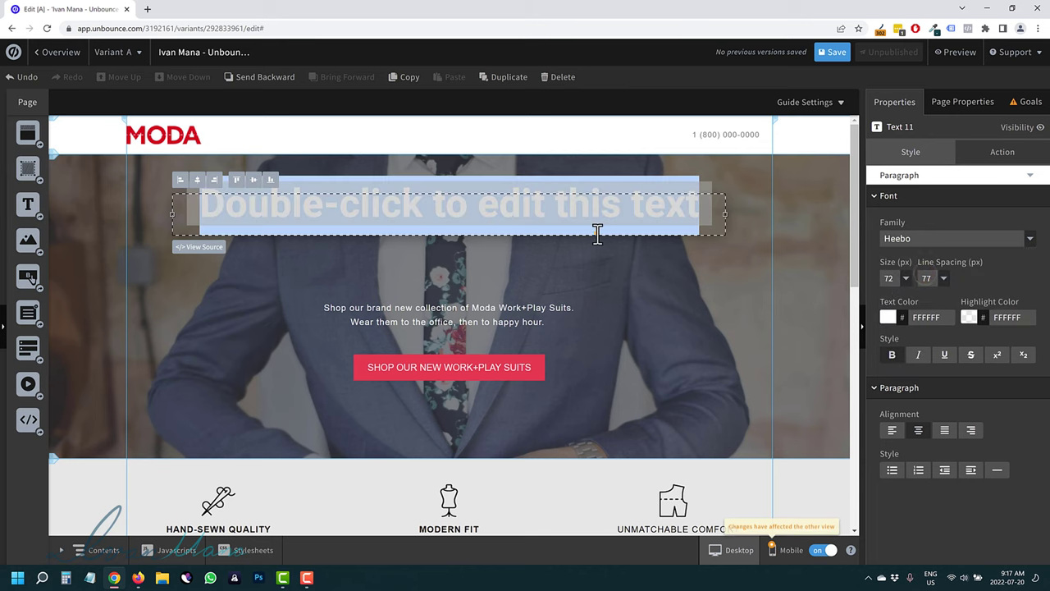
Step: Switch the headline font from Heebo to Noto Sans KR Regular
click(608, 303)
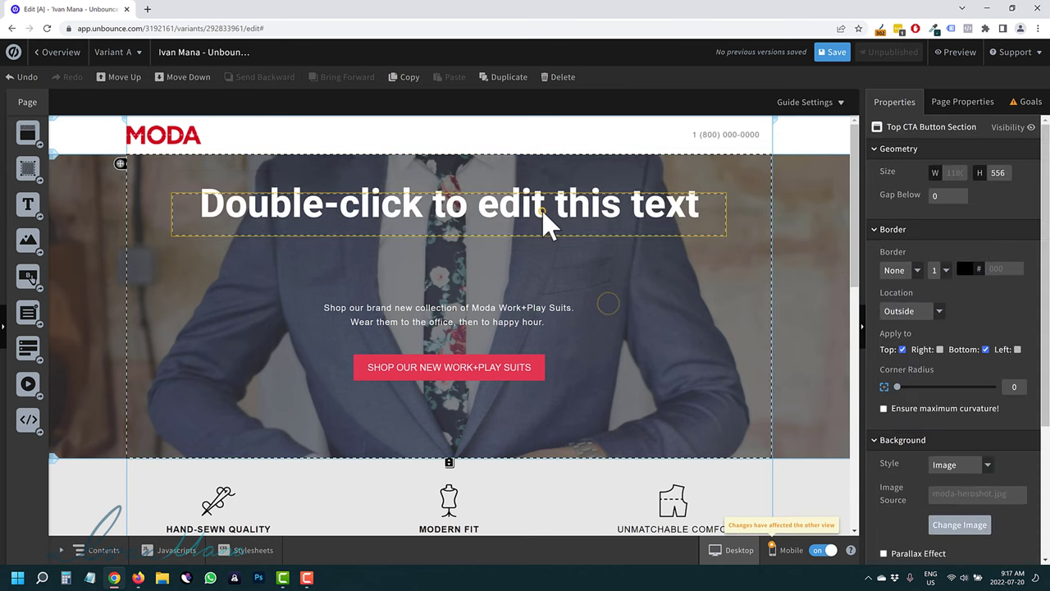
click(548, 223)
double_click(589, 218)
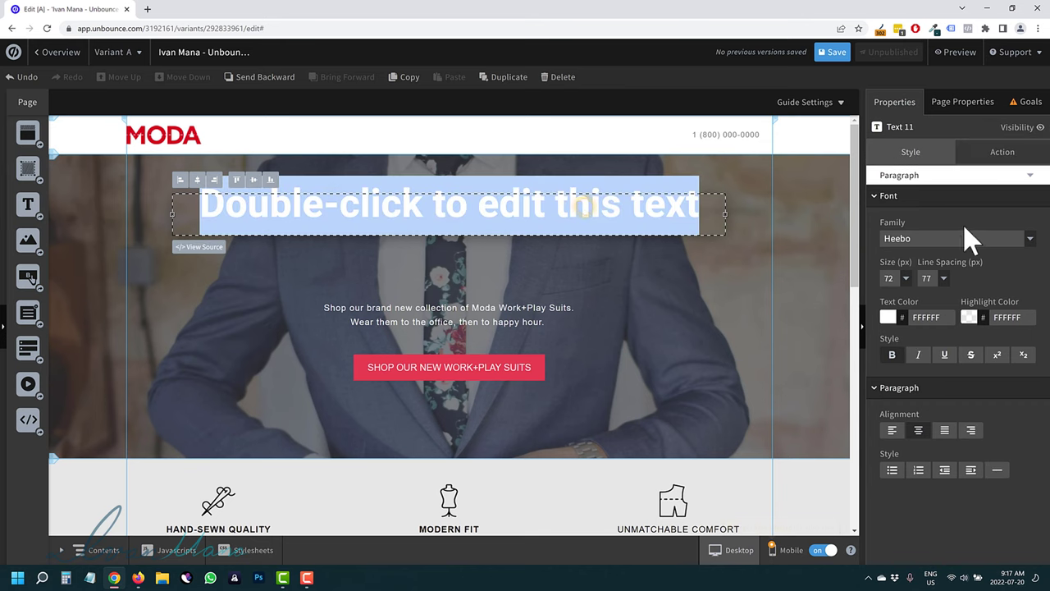
click(995, 246)
scroll(891, 283, up, 2)
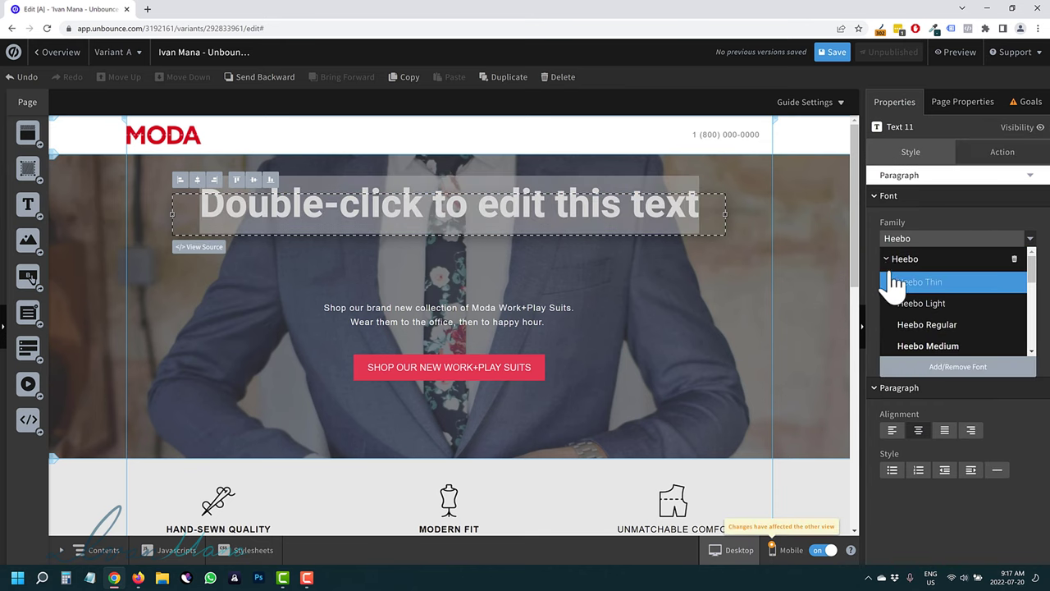
click(886, 261)
click(887, 285)
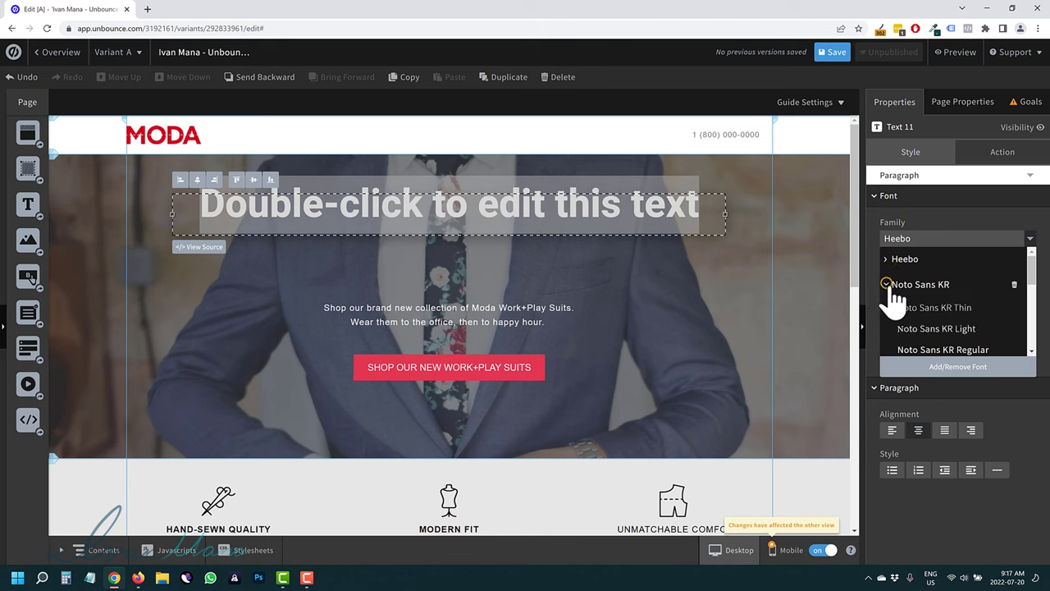
scroll(922, 302, down, 2)
click(919, 300)
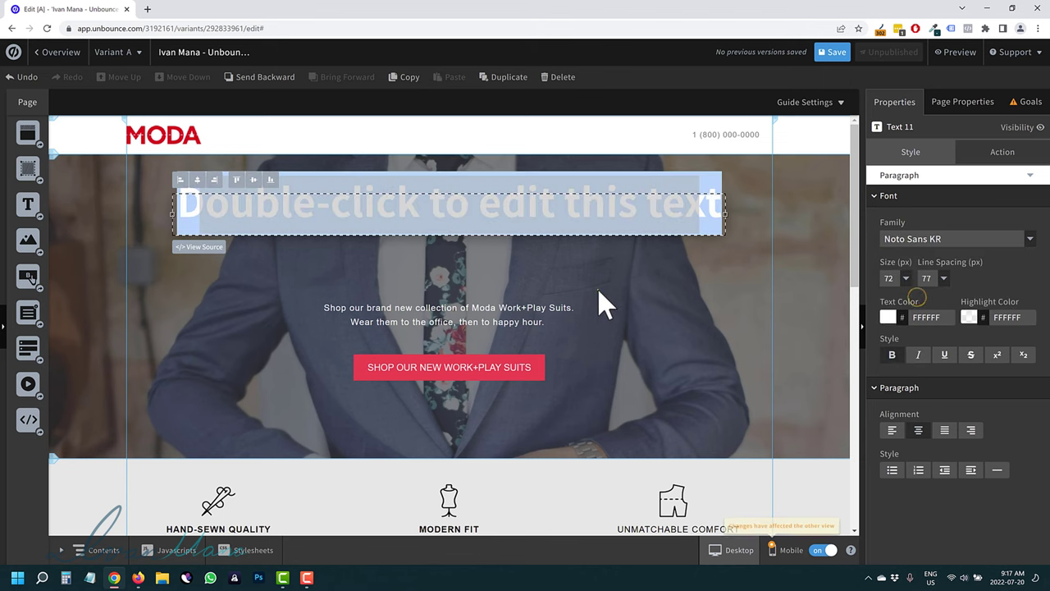
click(597, 288)
Step: Shrink the headline to 48 px, then set its size to 60 px
click(624, 220)
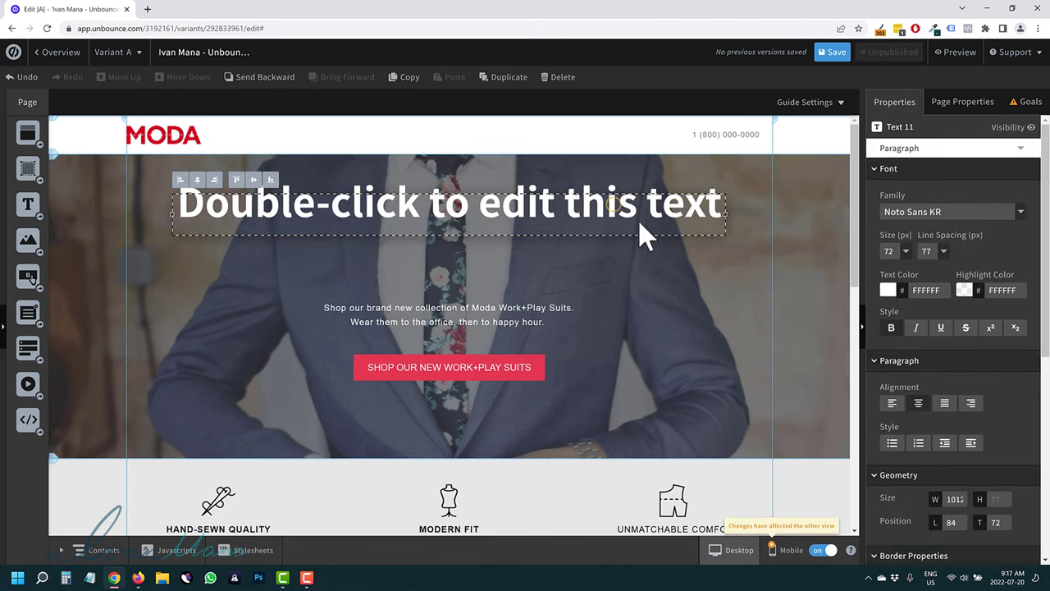
click(906, 252)
click(890, 339)
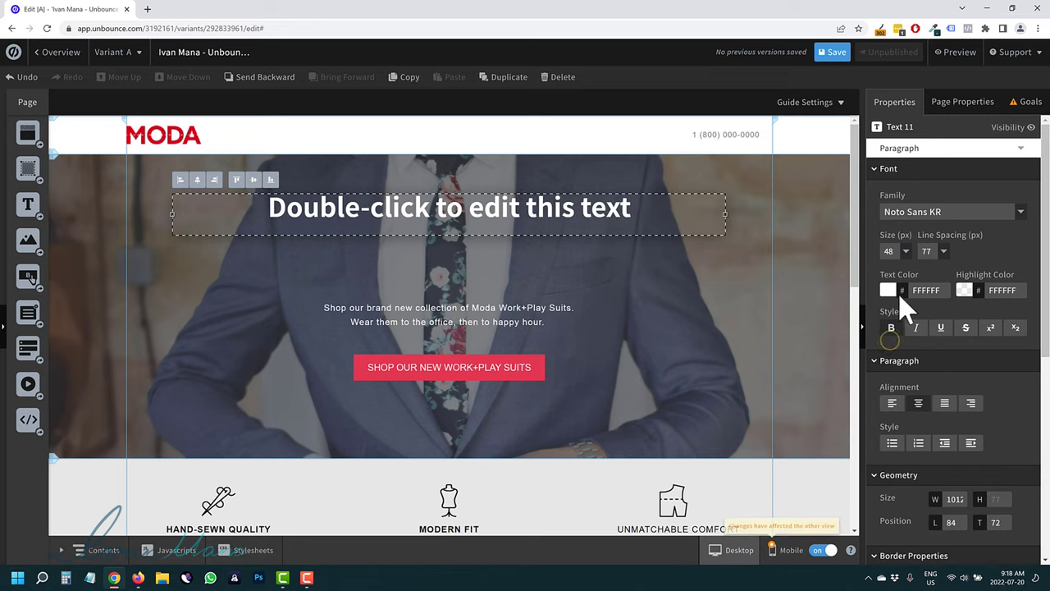
click(890, 251)
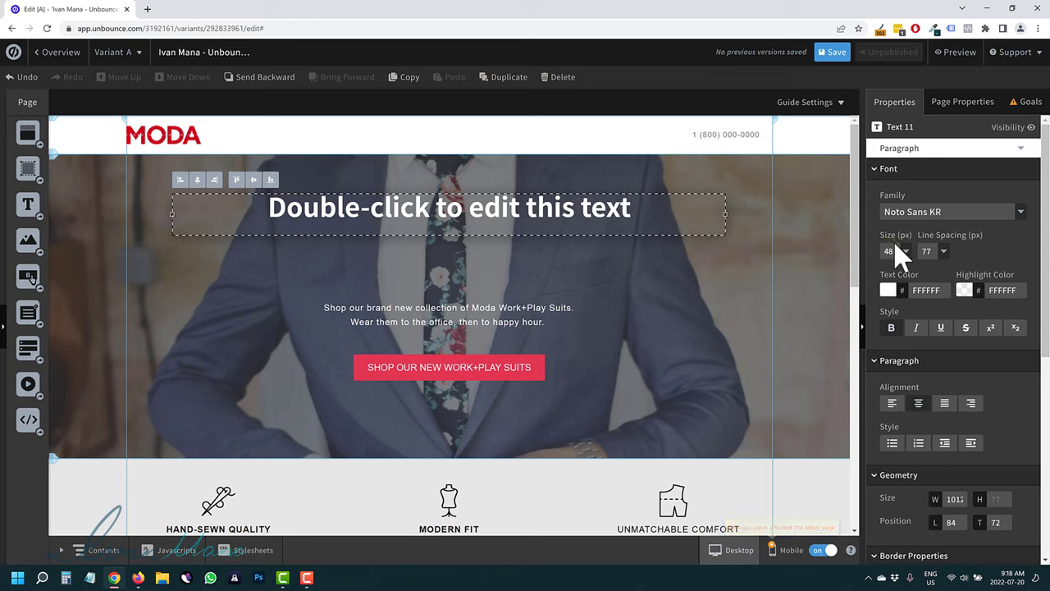
text(60)
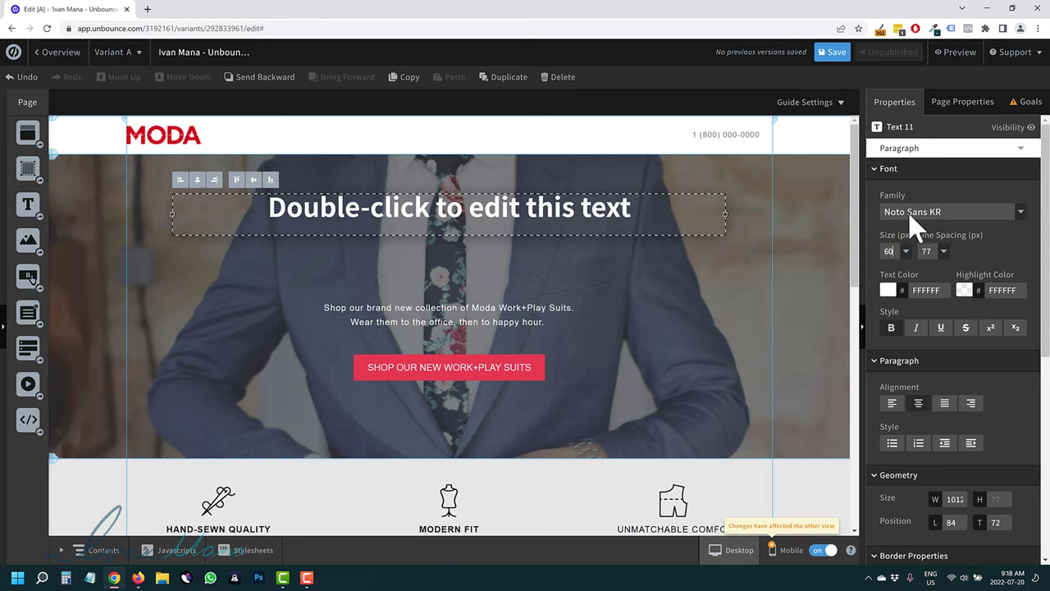
key(Return)
click(575, 277)
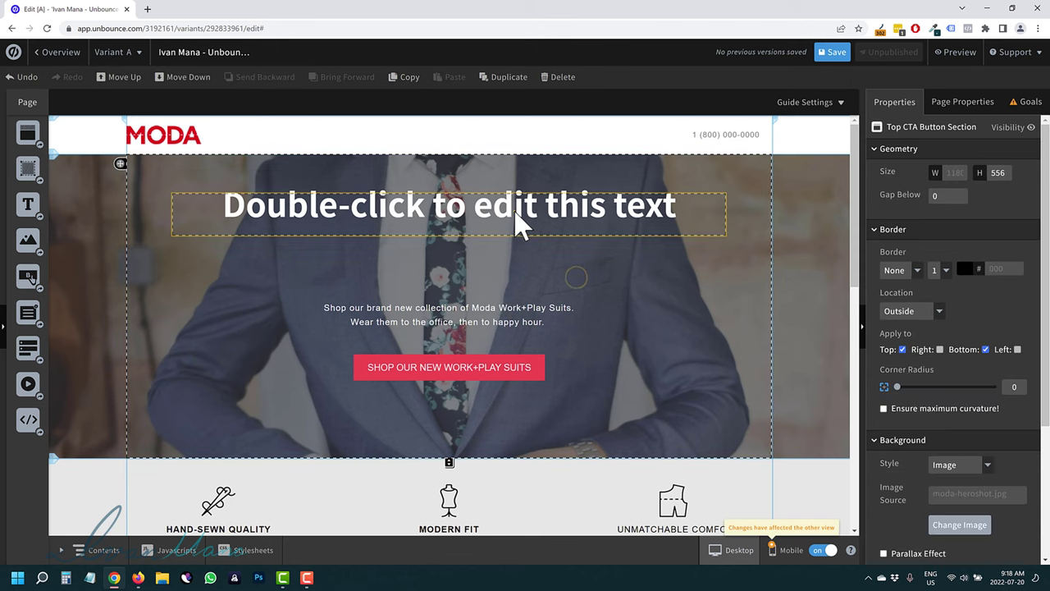
click(515, 212)
Step: Retype the headline as 'Get Your Free 55-Page Affiliate Marketing Guide' and nudge it slightly lower
double_click(517, 209)
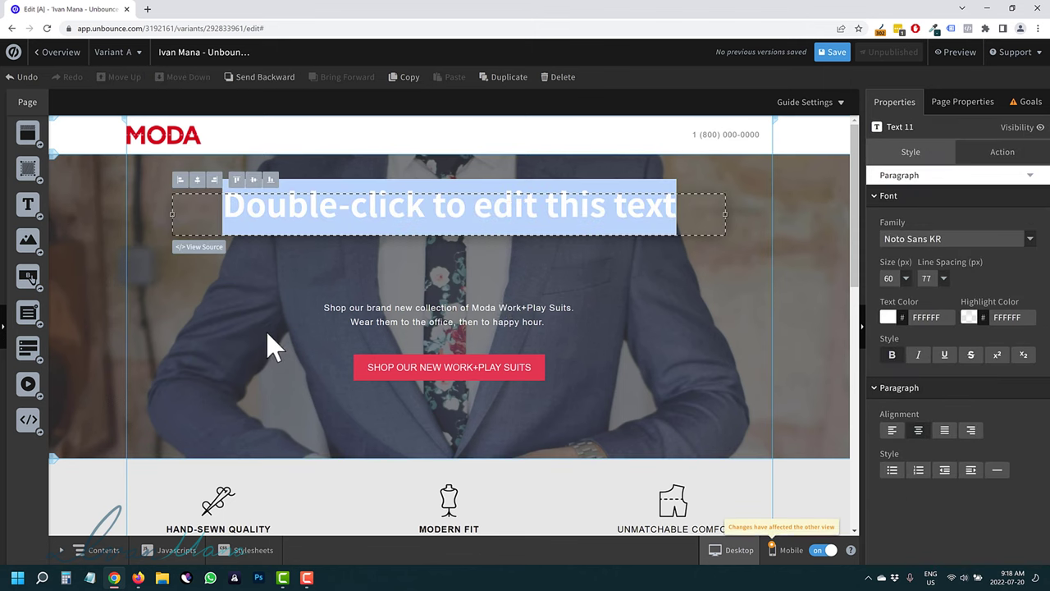
text(Get )
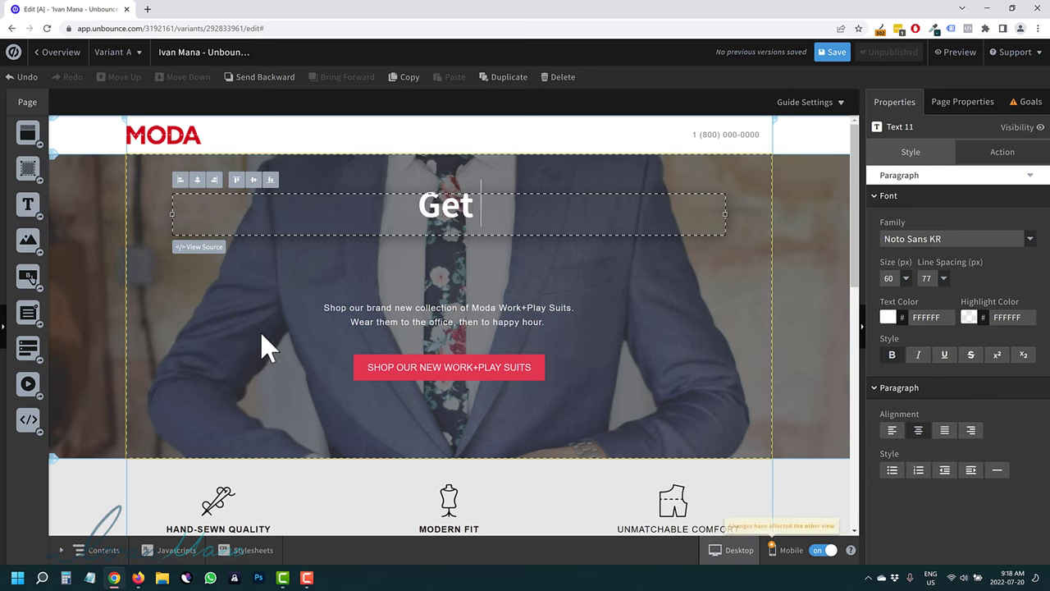
text(Your Fre 55-)
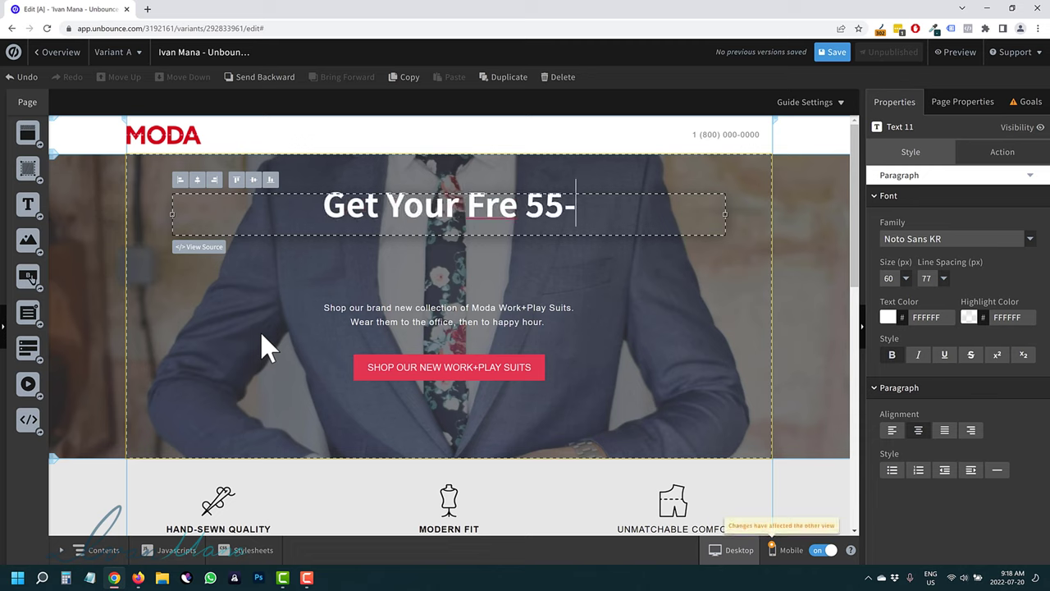
key(BackSpace)
key(BackSpace)
key(BackSpace)
key(BackSpace)
text(e 55-P)
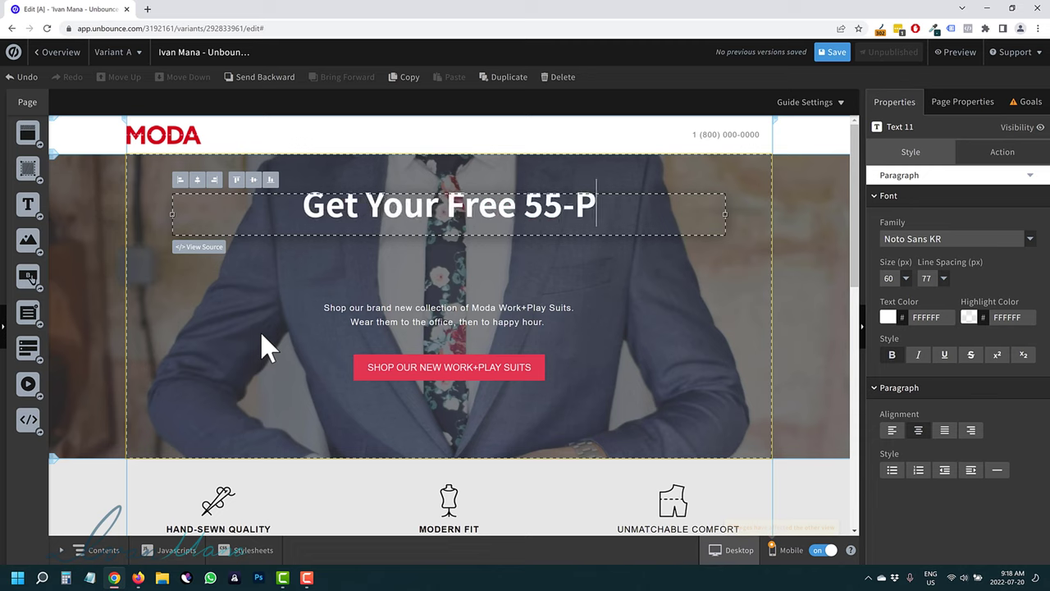
text(age Affiliate Ma)
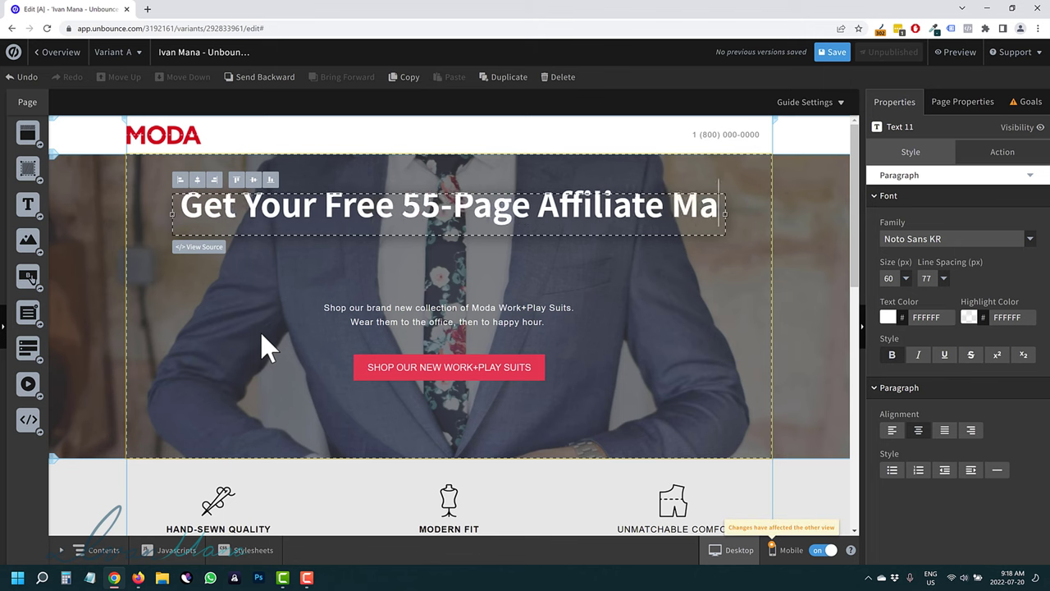
text(rketing Guide)
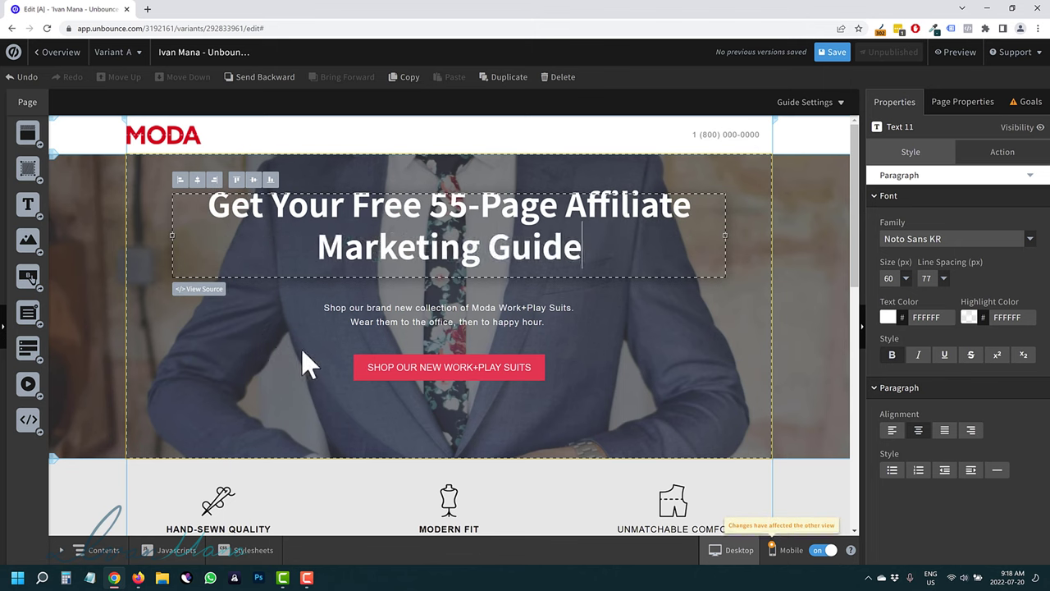
click(610, 326)
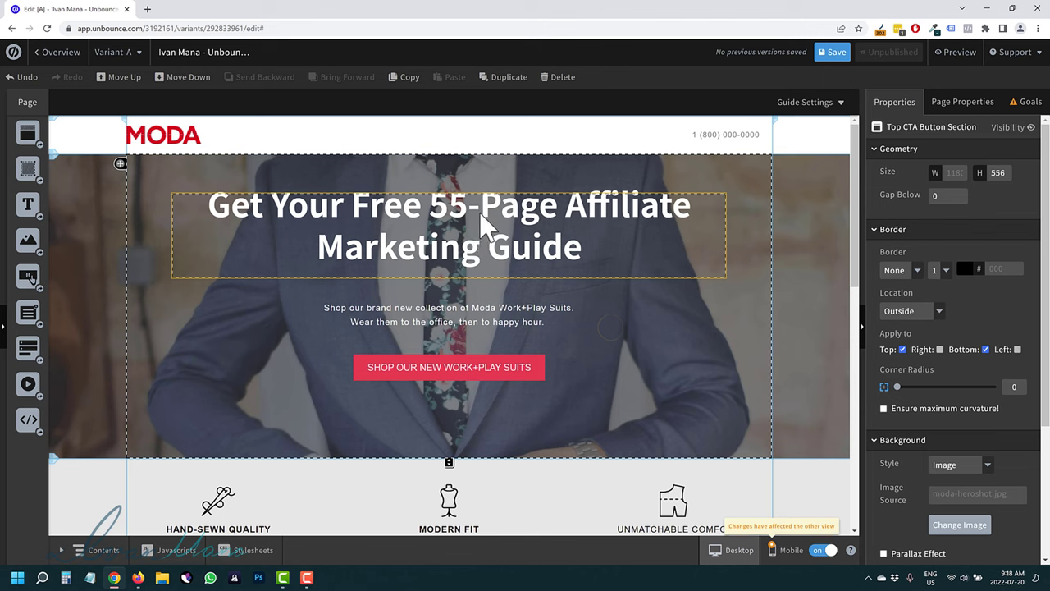
drag(477, 210, 468, 219)
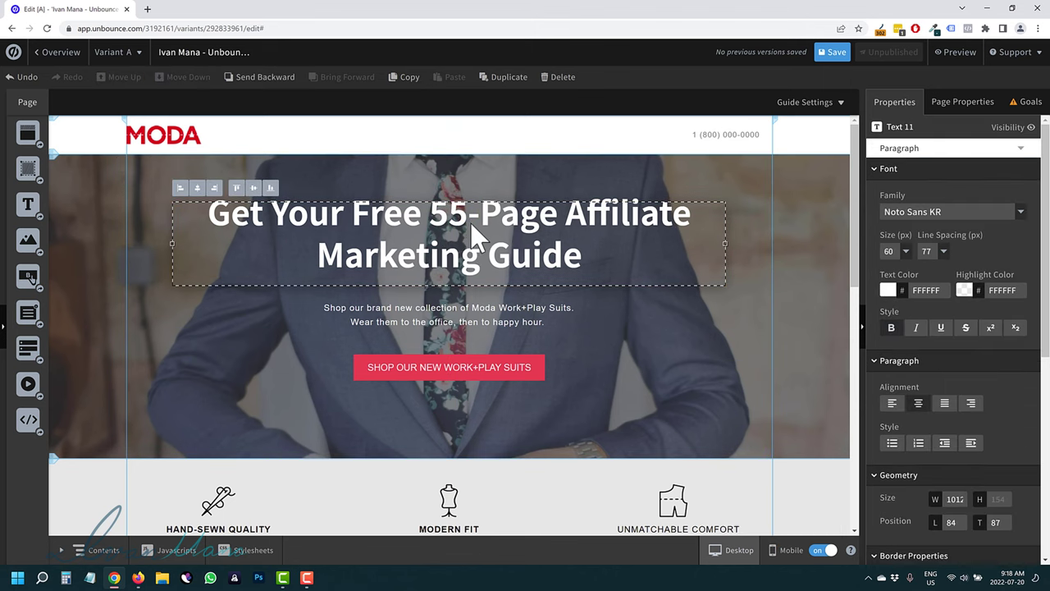
click(490, 316)
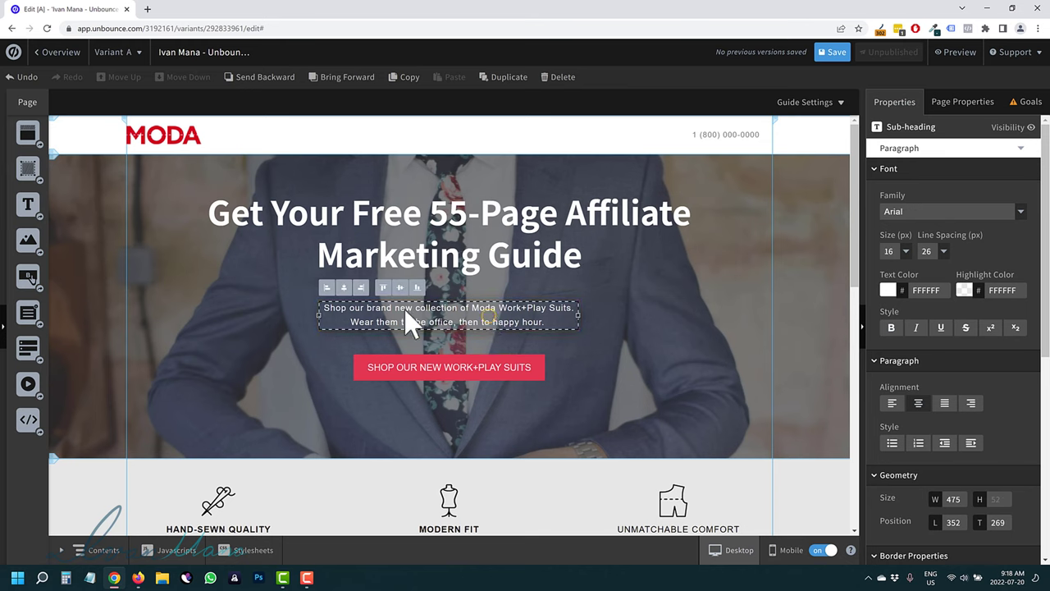
Step: Replace the sub-heading with 'Learn what is affiliate marketing and how to get started with it'
double_click(470, 320)
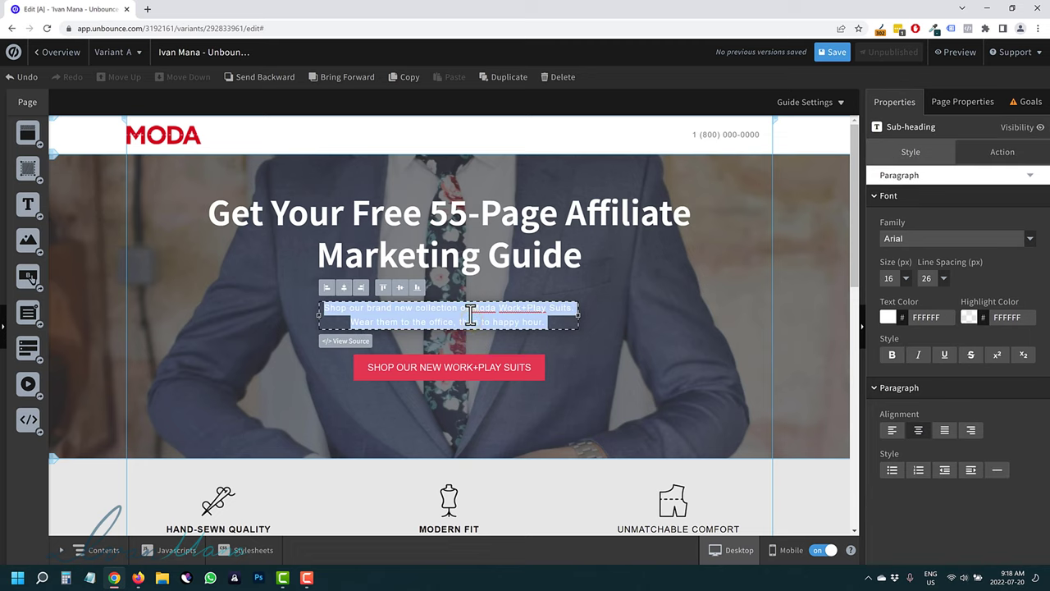
text(Learn wha)
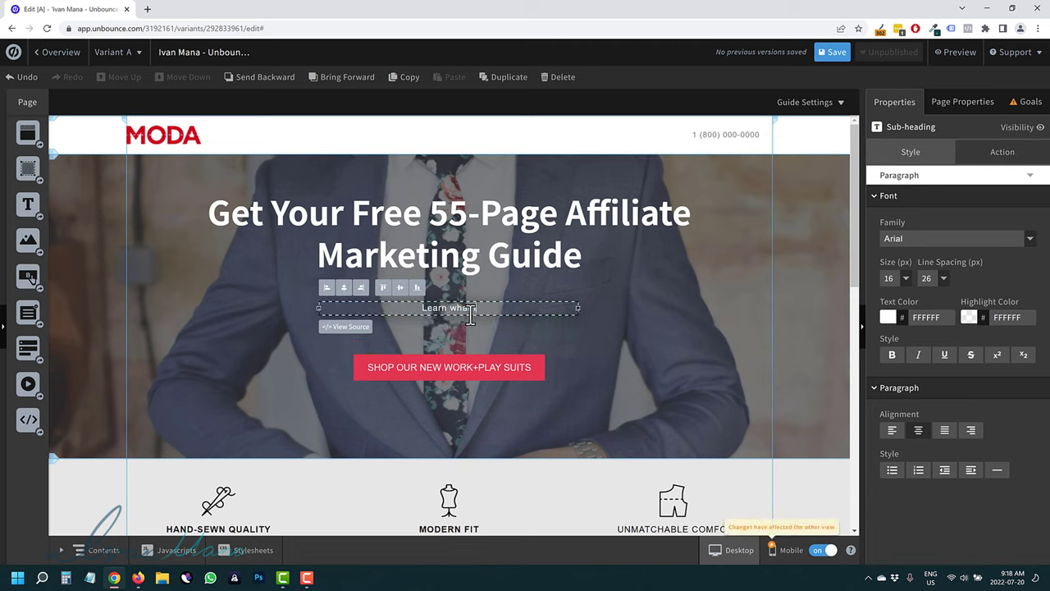
text(t is affiliate marketi)
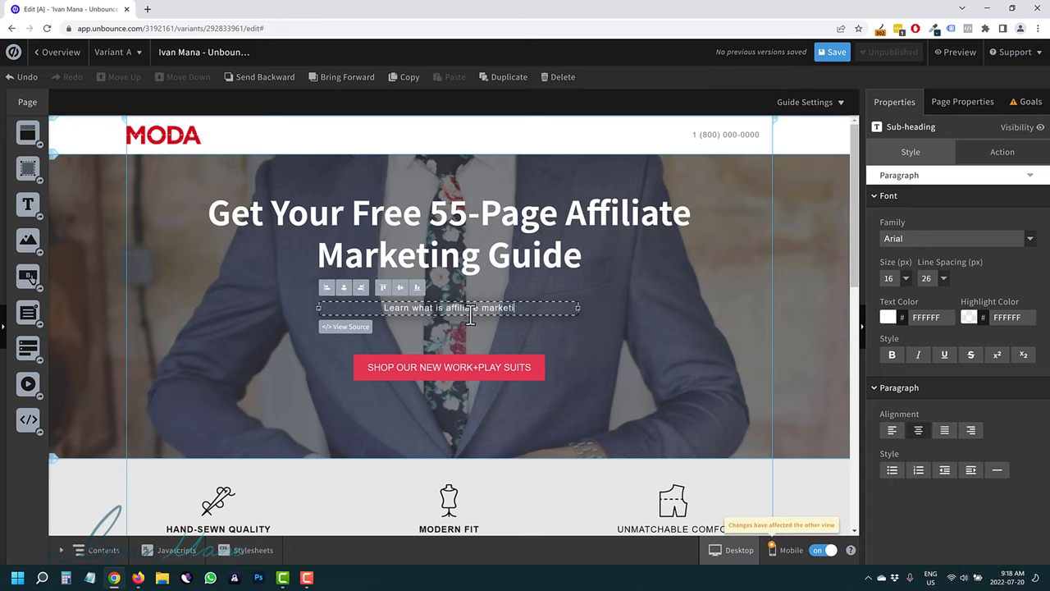
text(ng and how to get start)
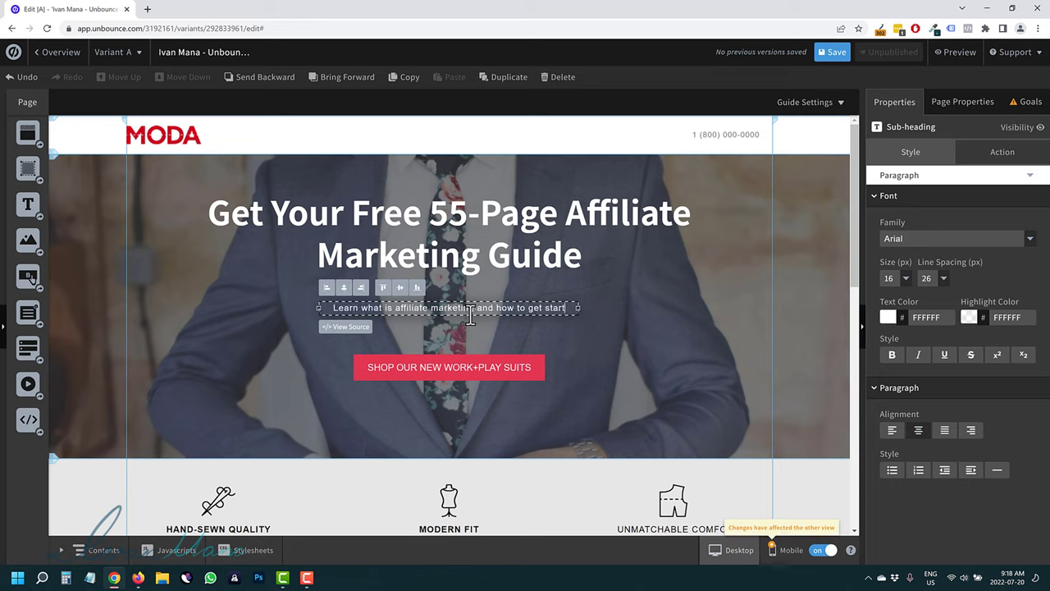
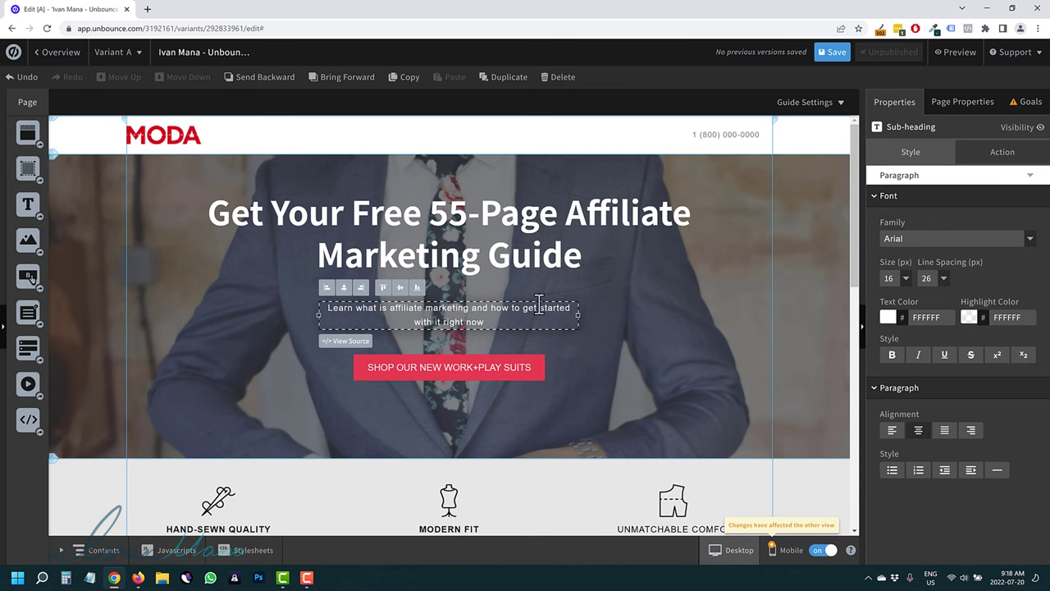
Step: Position the affiliate-guide sub-heading just beneath the hero headline
click(624, 301)
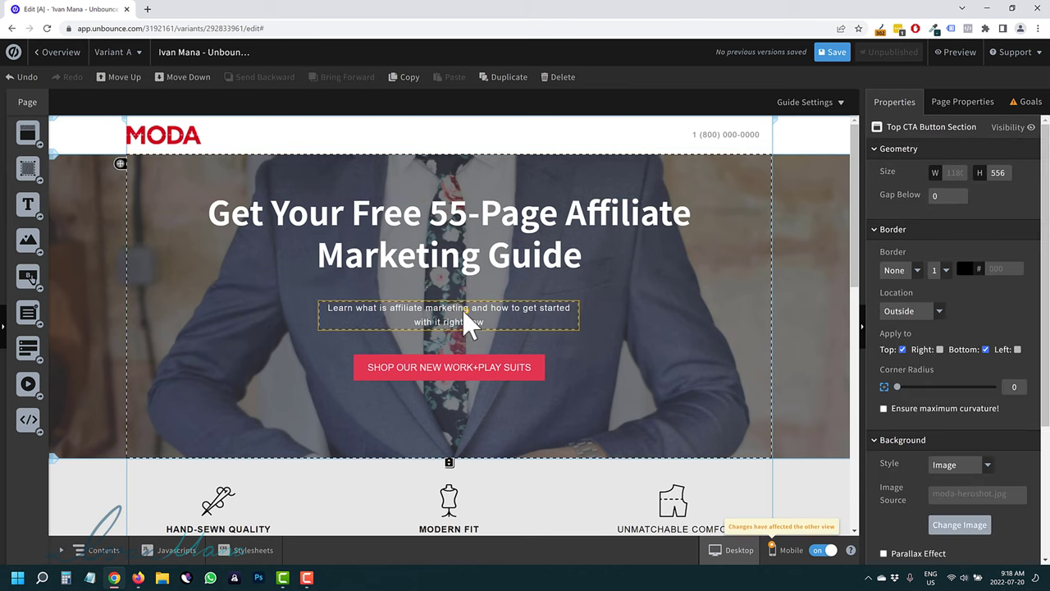
drag(464, 311, 447, 326)
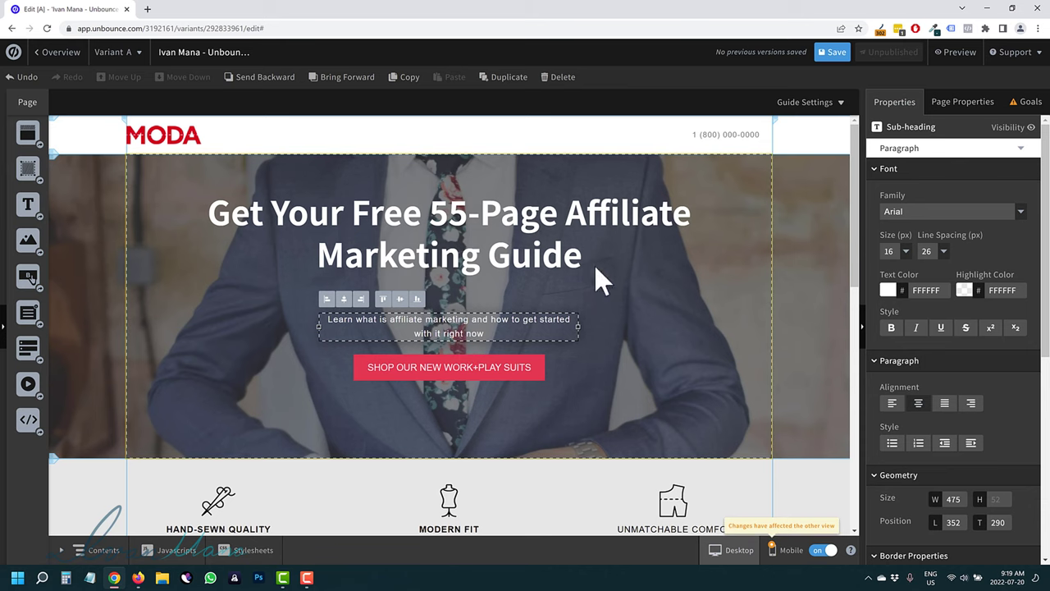
drag(393, 336, 326, 355)
drag(479, 369, 454, 305)
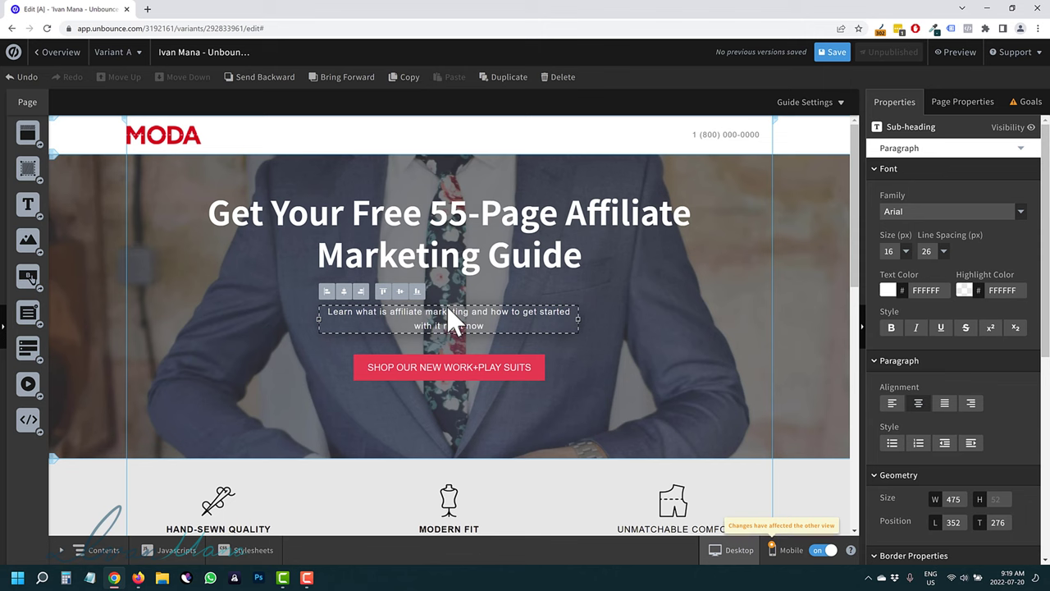
Step: Move the red SHOP OUR NEW WORK+PLAY SUITS button down about 40 px and extend the hero's bottom edge
drag(476, 377, 469, 417)
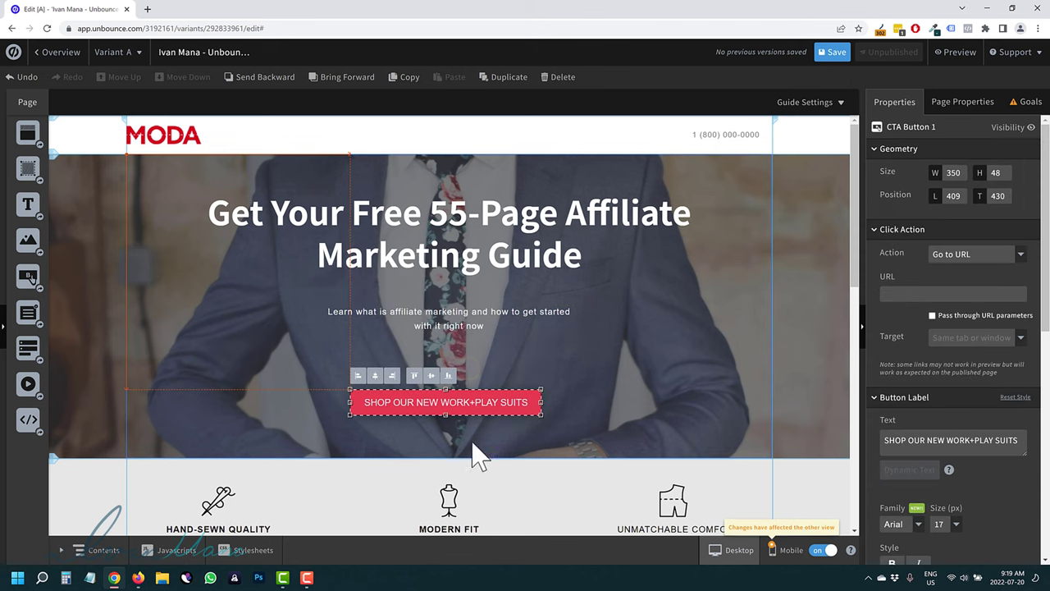
click(450, 460)
drag(450, 460, 450, 480)
click(481, 315)
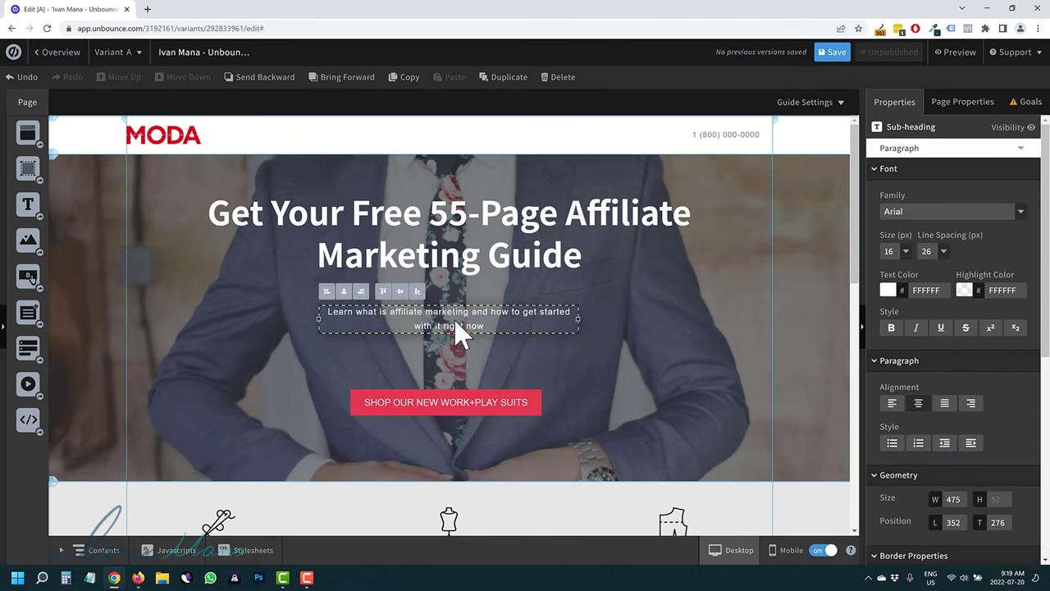
Step: Set the sub-heading font to Noto Sans KR, size 24, line spacing 34
click(1020, 211)
scroll(911, 266, up, 3)
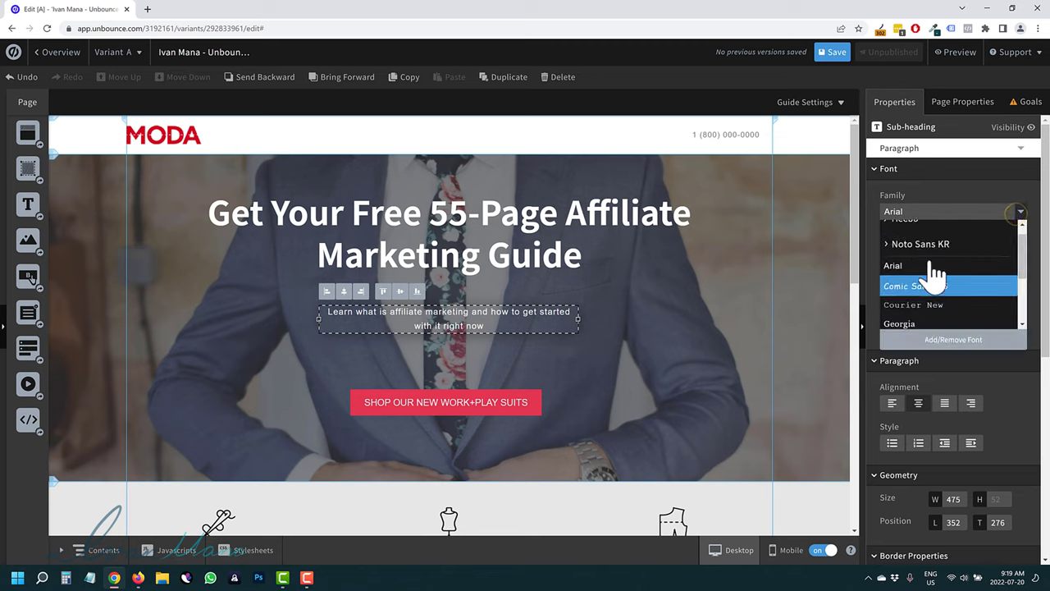
click(889, 257)
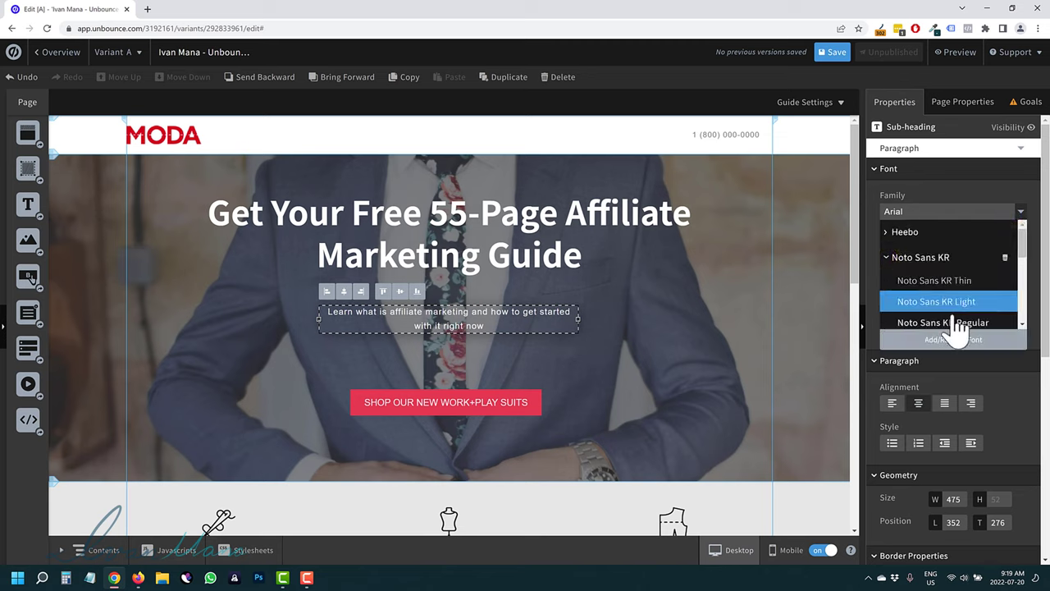
click(947, 320)
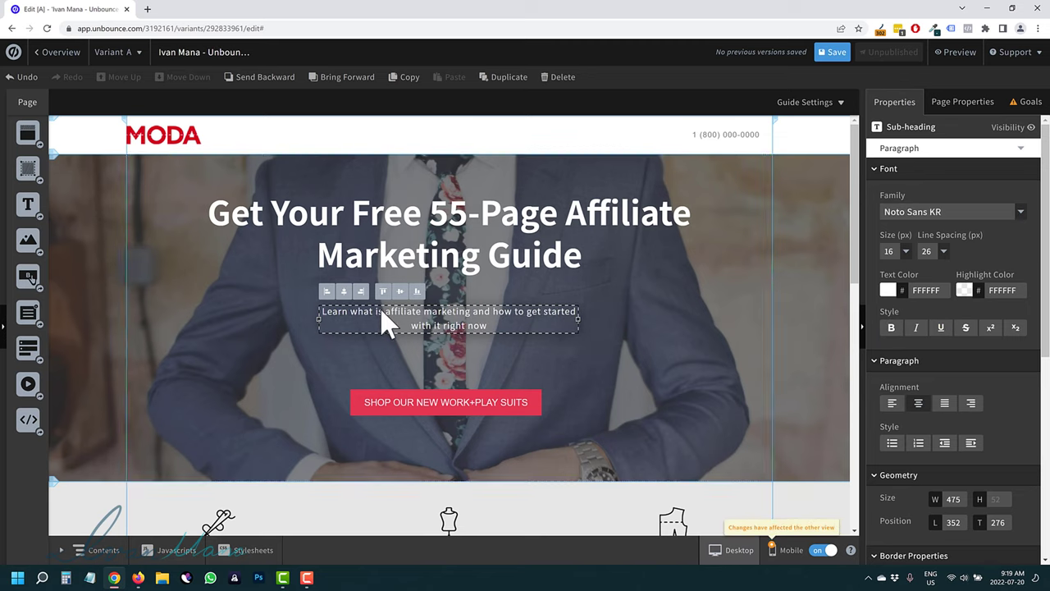
click(909, 251)
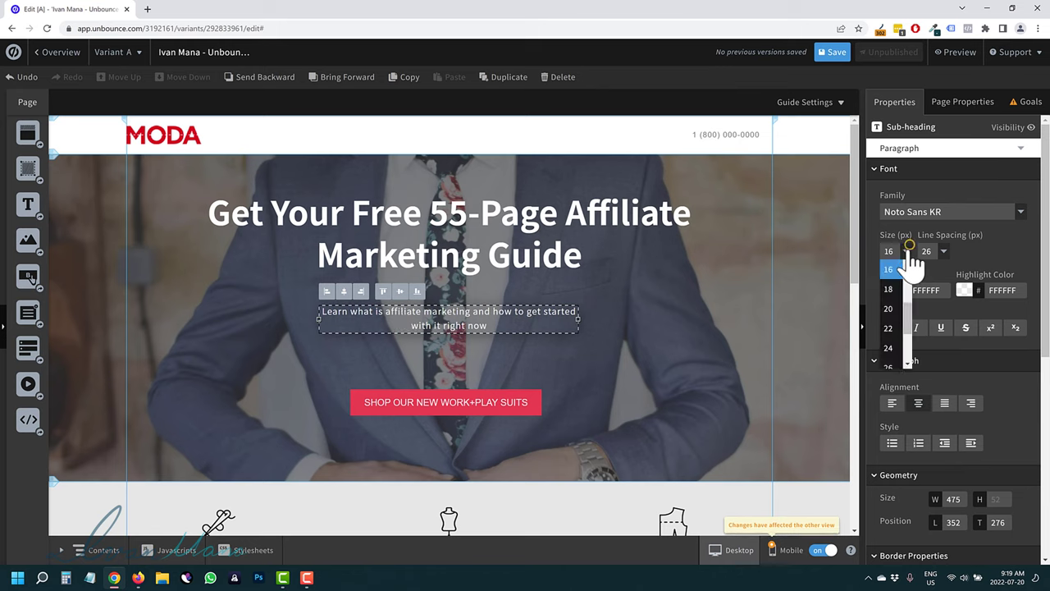
click(894, 343)
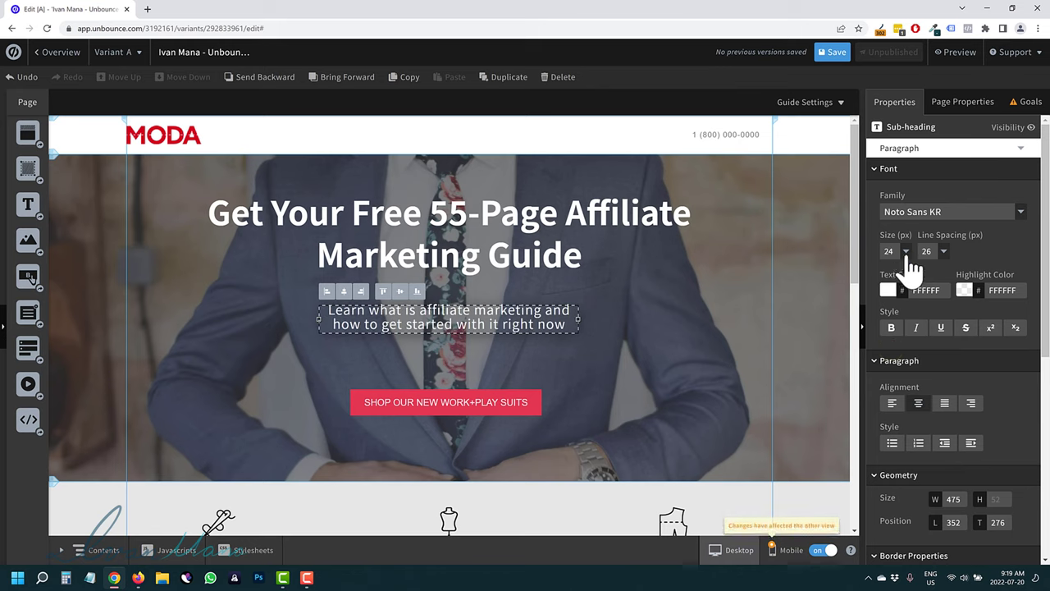
click(944, 251)
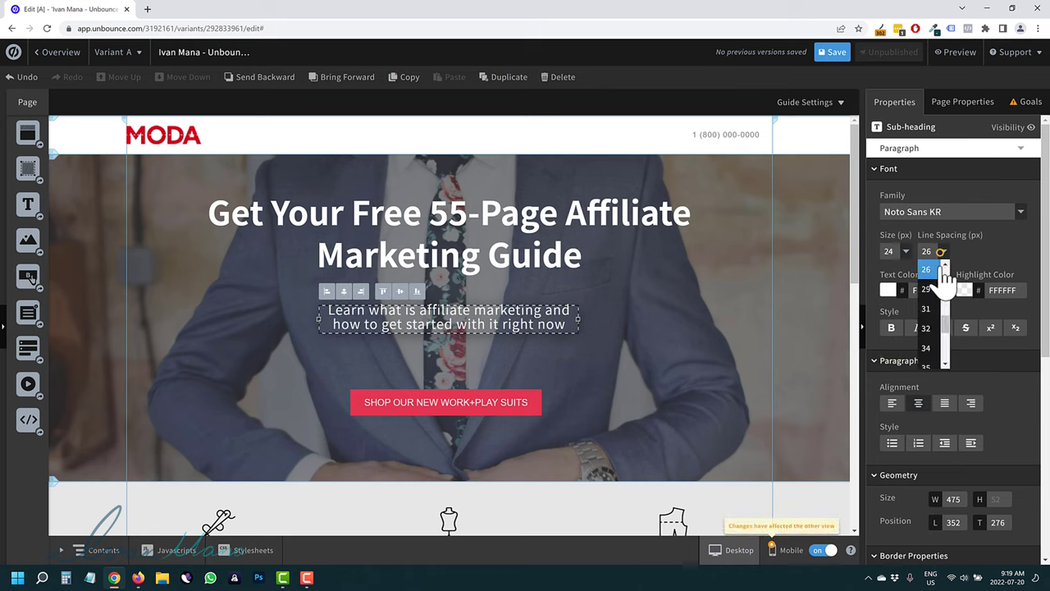
click(927, 351)
Step: Widen the sub-heading box to 712 px and centre it under the headline
click(499, 352)
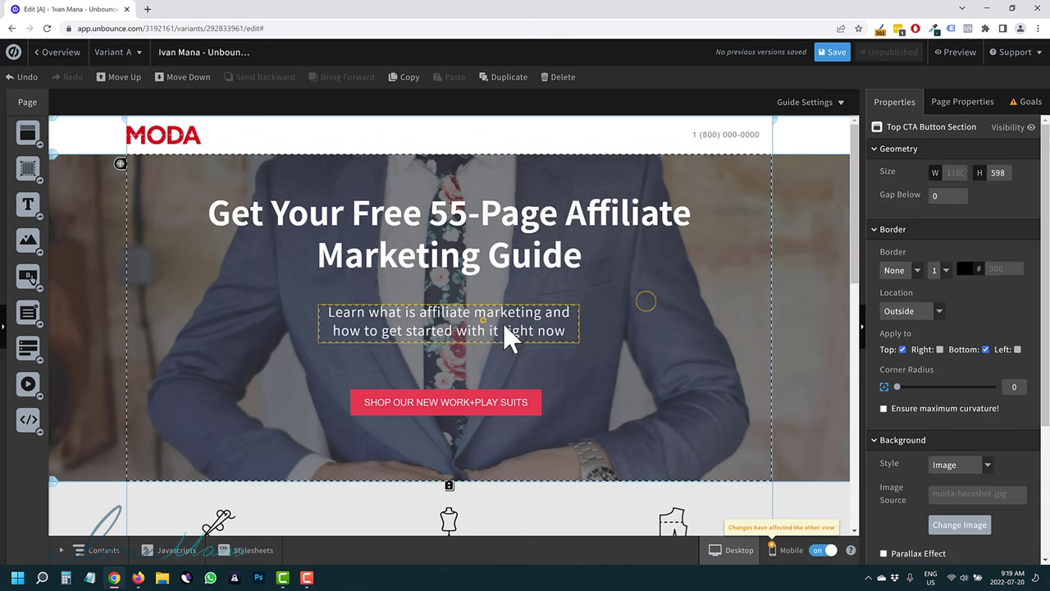
click(504, 335)
drag(586, 326, 709, 329)
drag(507, 324, 482, 322)
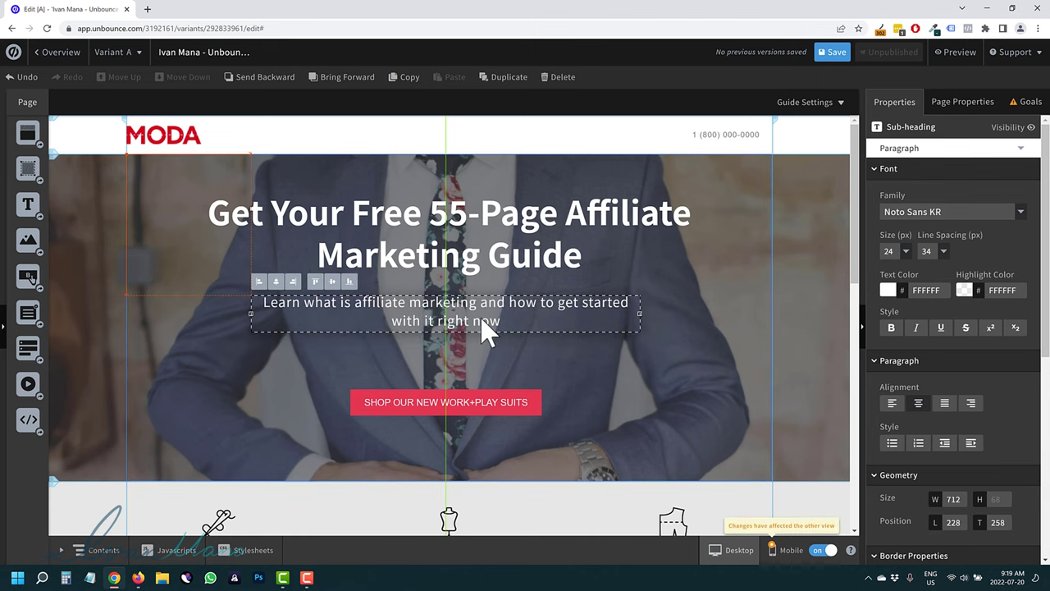
click(419, 356)
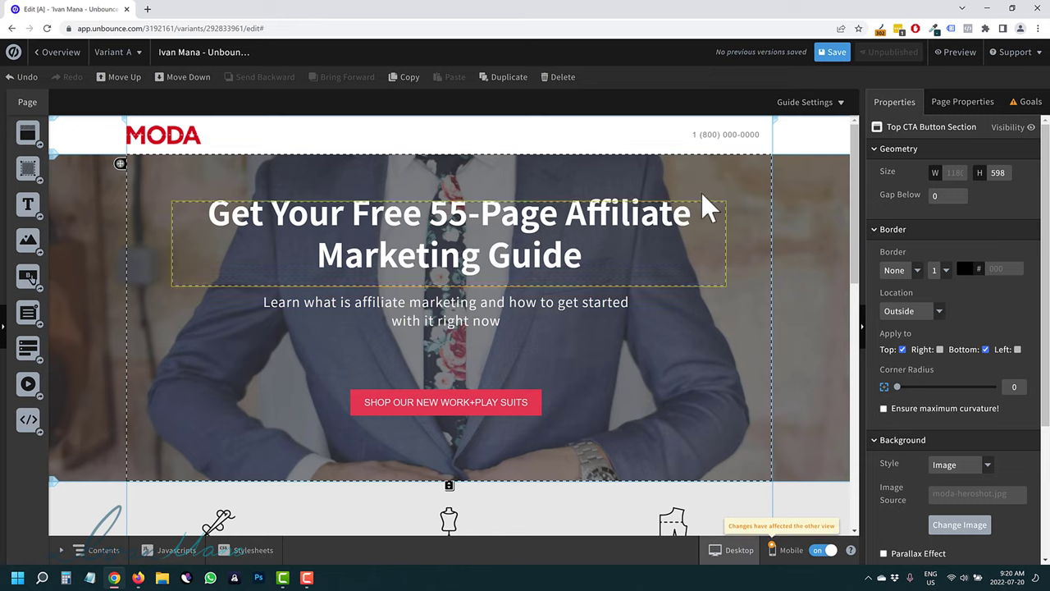
click(749, 179)
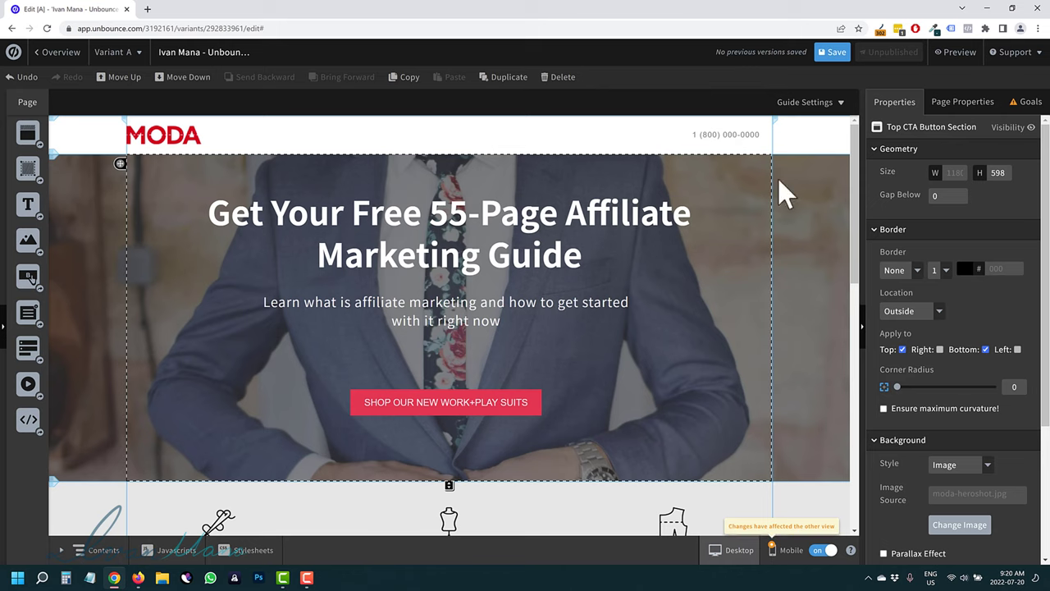
Step: Give the hero background a white FFFFFF overlay at 80 opacity
scroll(955, 374, down, 3)
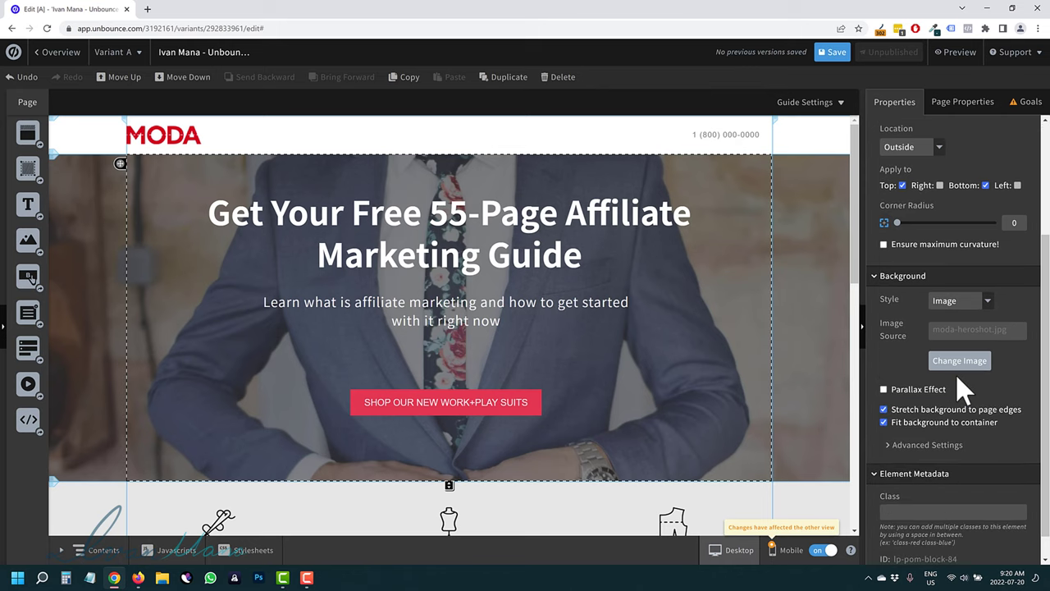
click(920, 446)
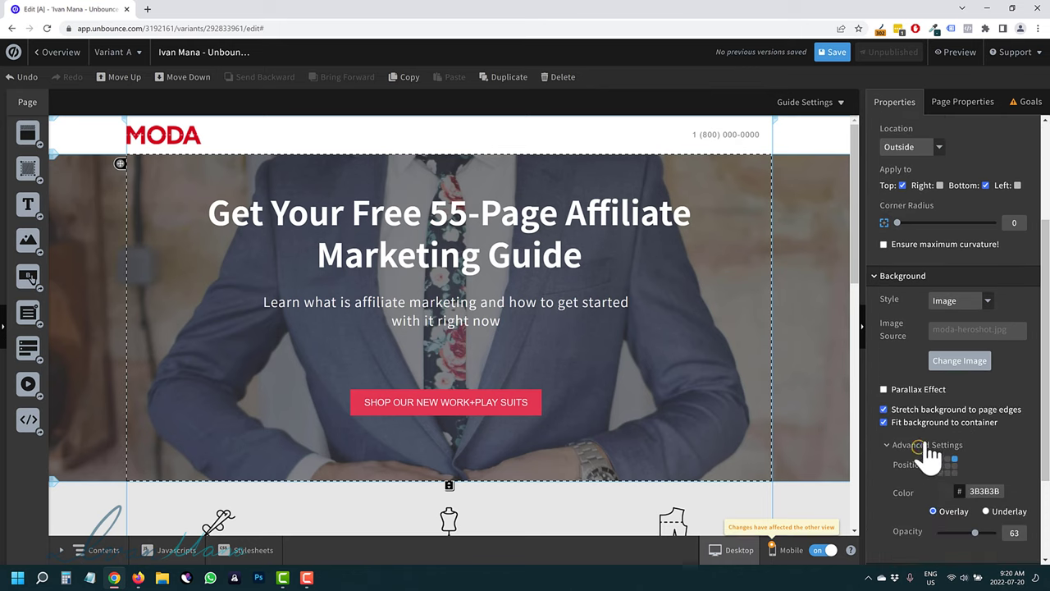
scroll(930, 476, down, 2)
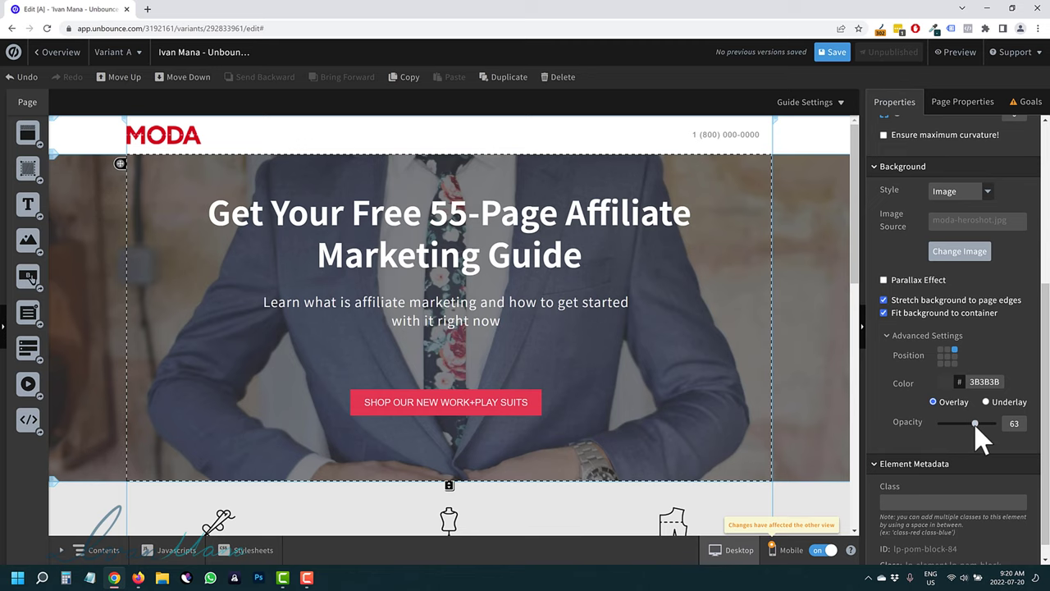
drag(984, 424, 996, 424)
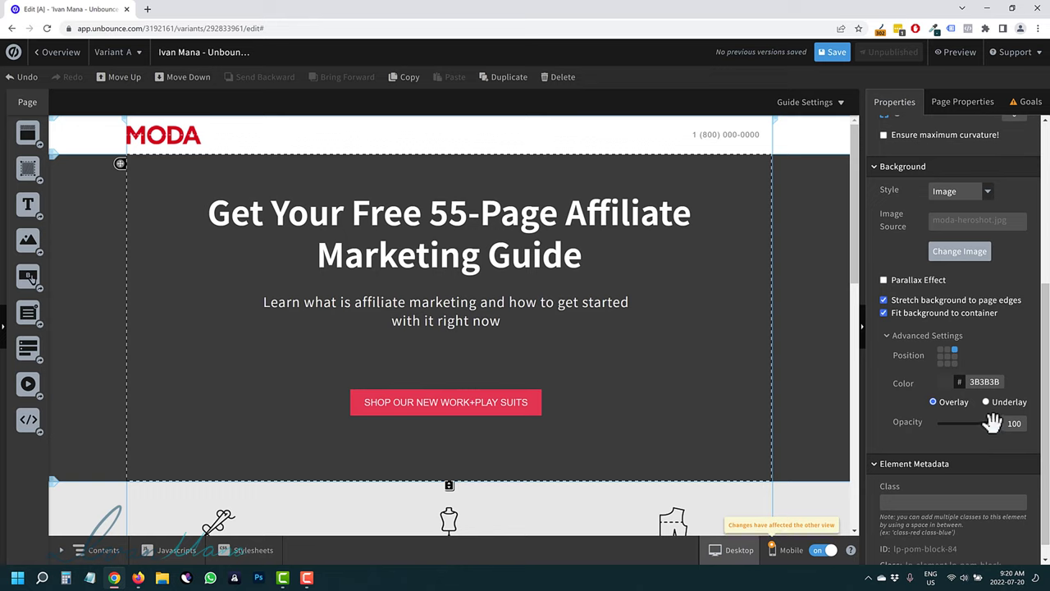
drag(983, 423, 982, 424)
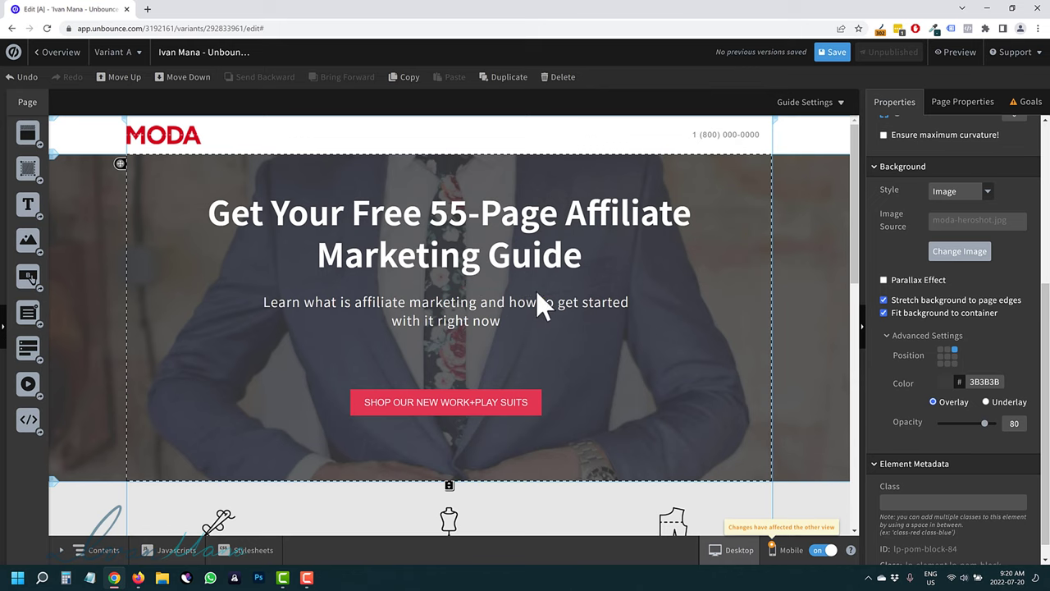
click(947, 383)
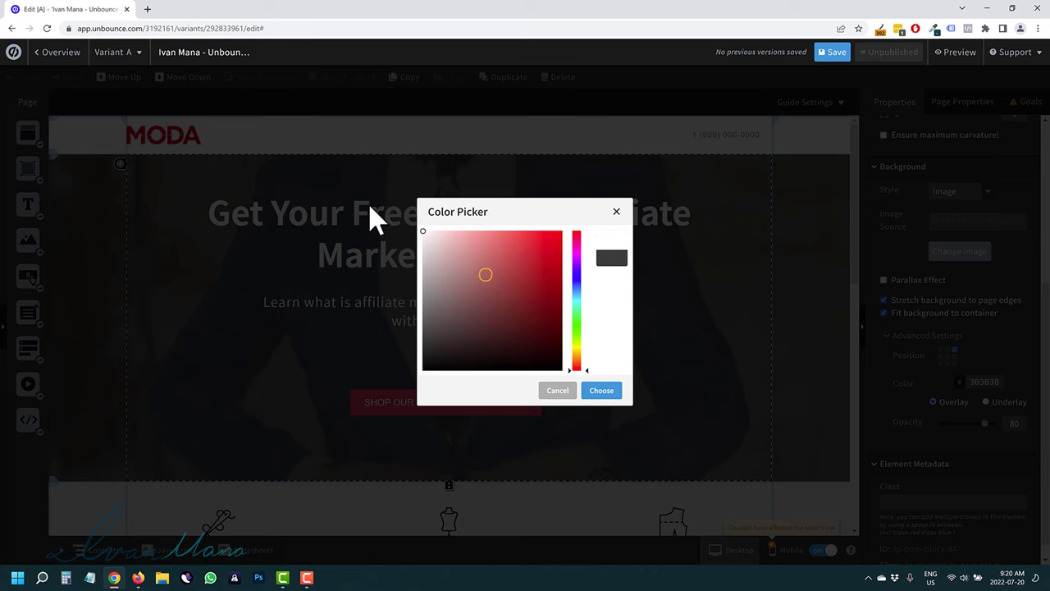
click(601, 390)
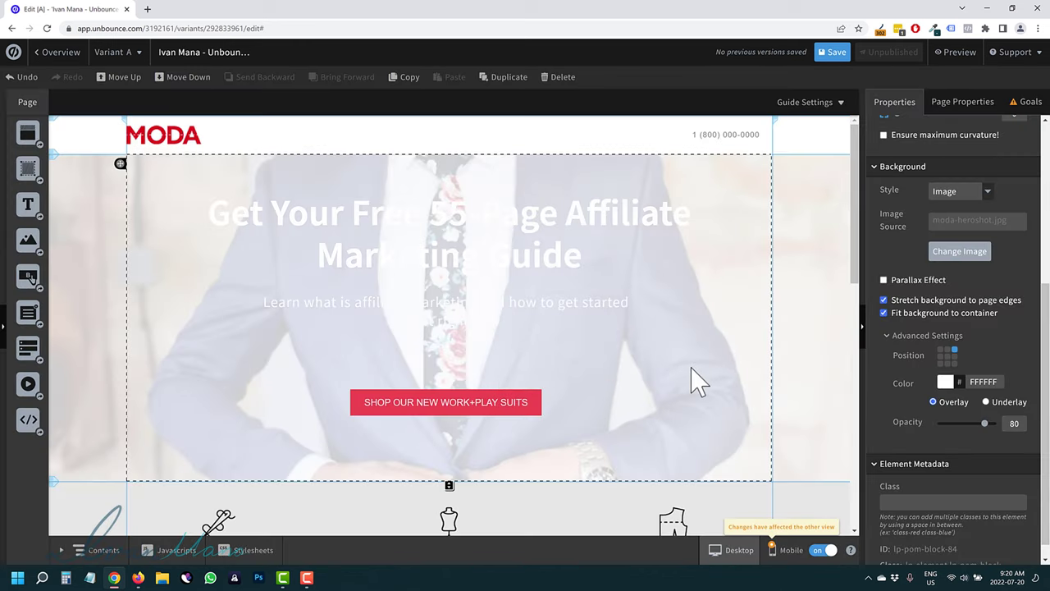
Step: Change the headline and sub-heading text colour to black 000000
click(580, 243)
scroll(935, 283, up, 4)
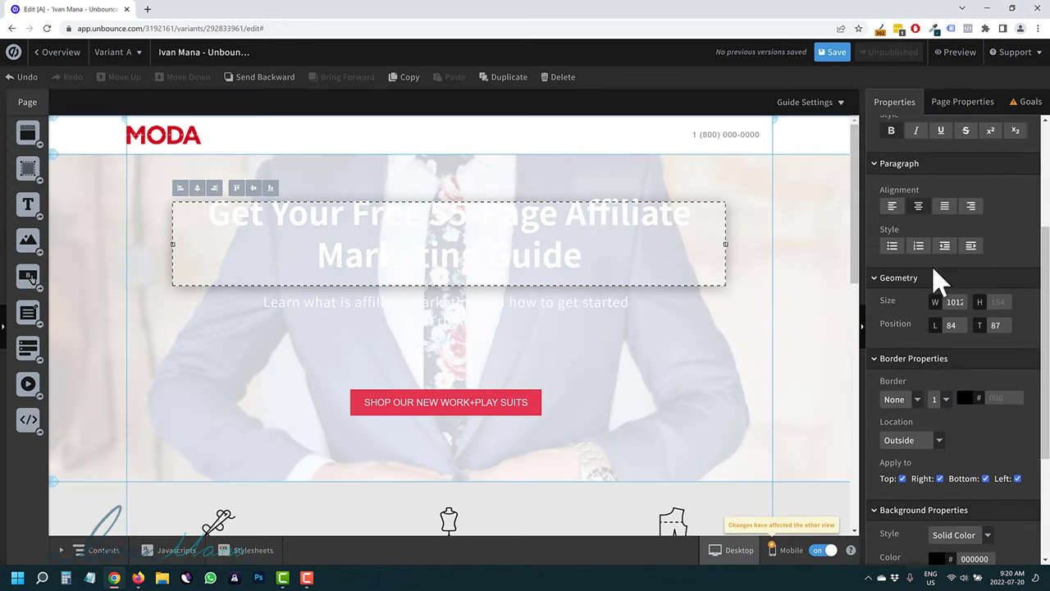
click(887, 291)
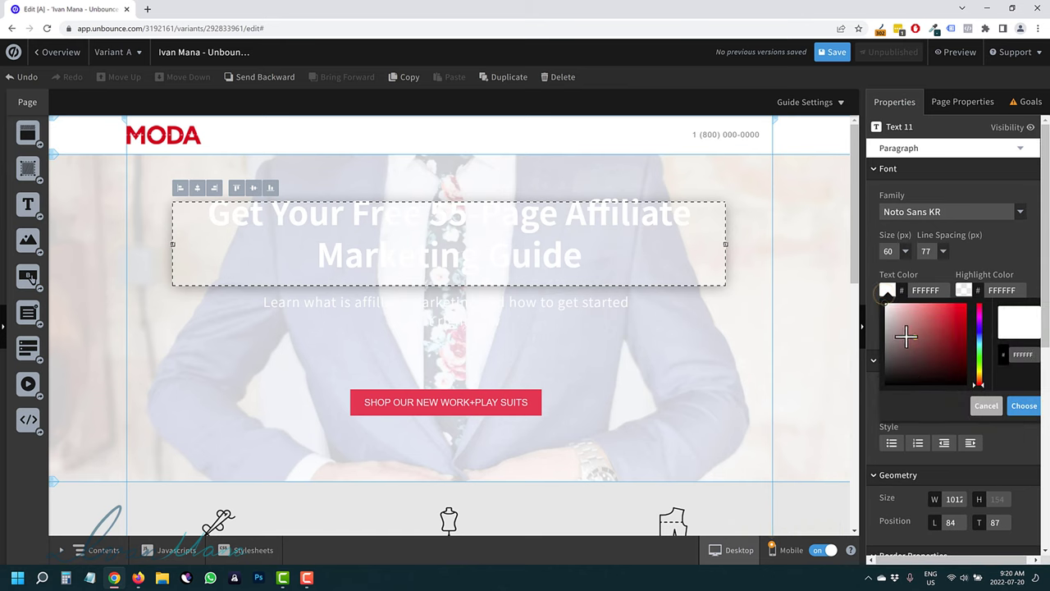
click(1018, 407)
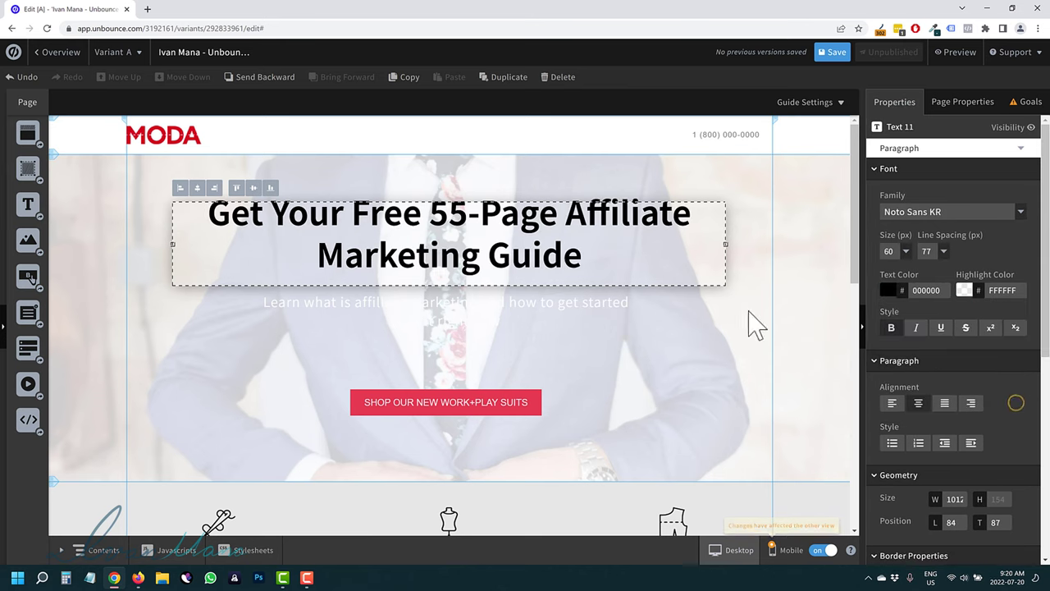
click(547, 324)
click(887, 290)
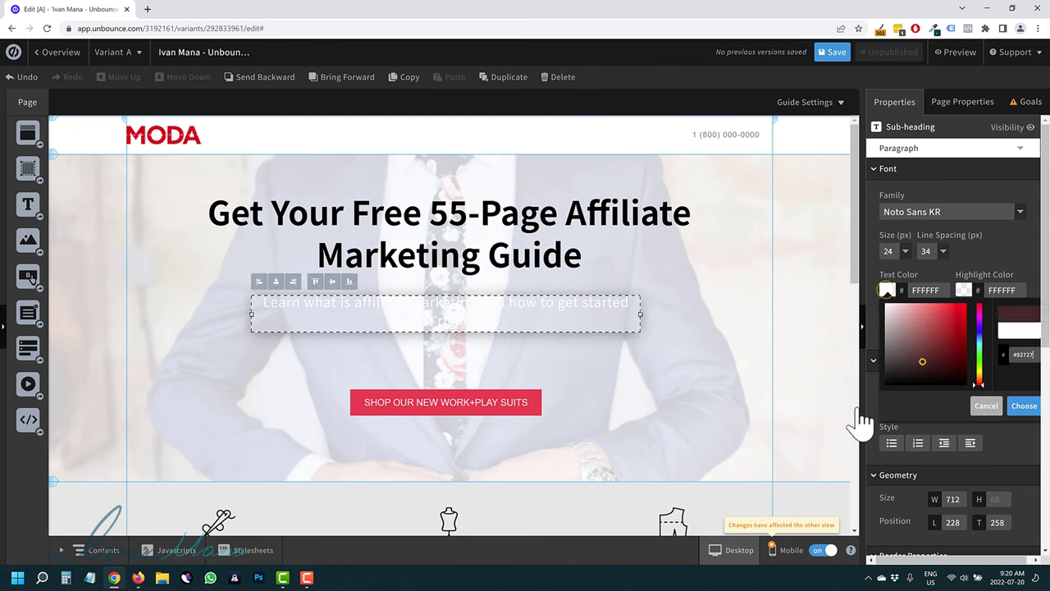
click(1020, 406)
click(733, 344)
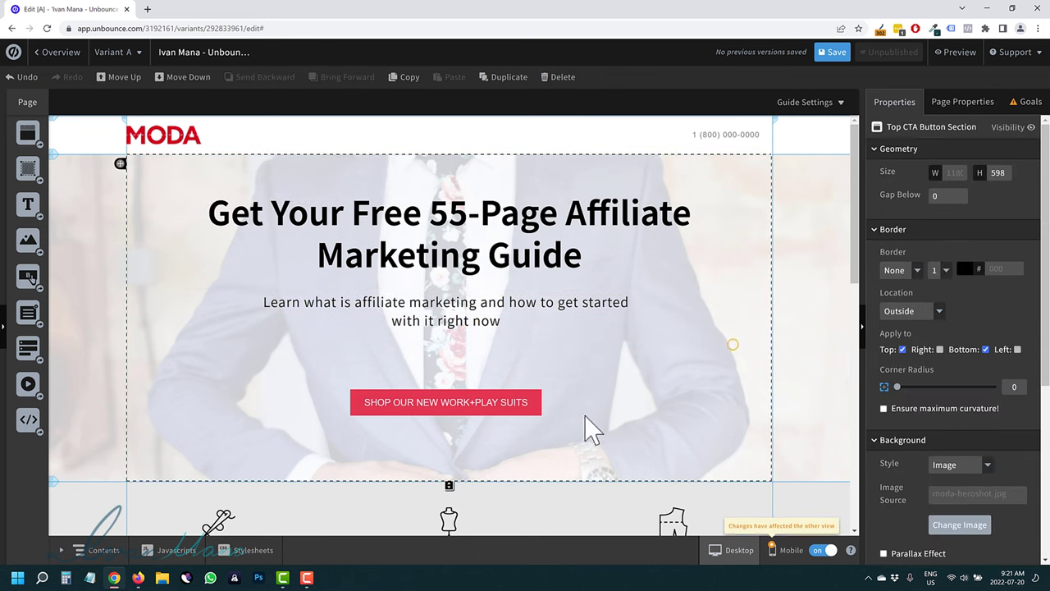
Step: Switch the hero overlay colour to black
scroll(680, 459, down, 2)
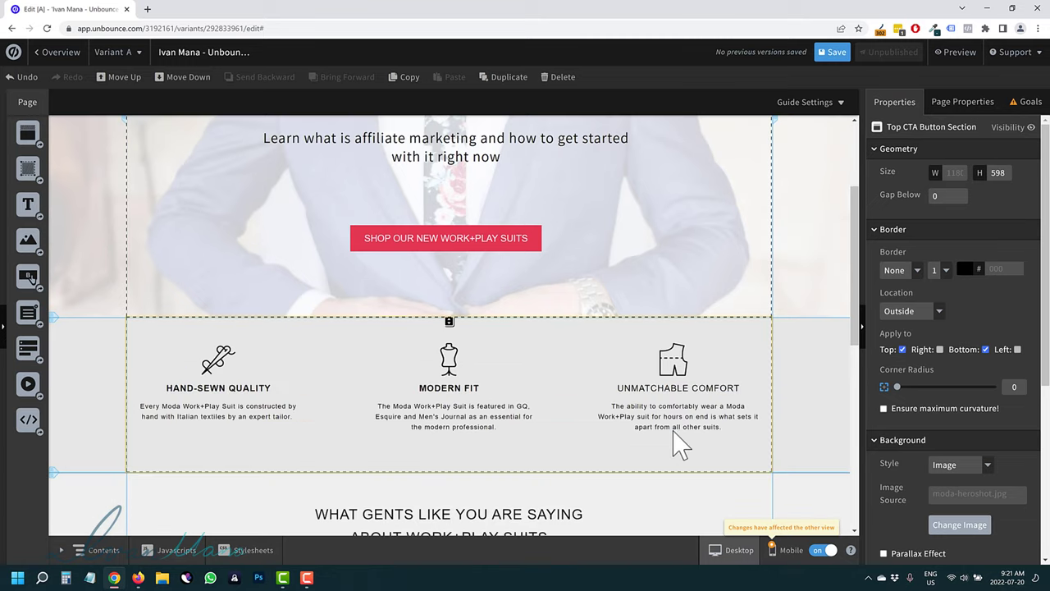
scroll(675, 446, up, 2)
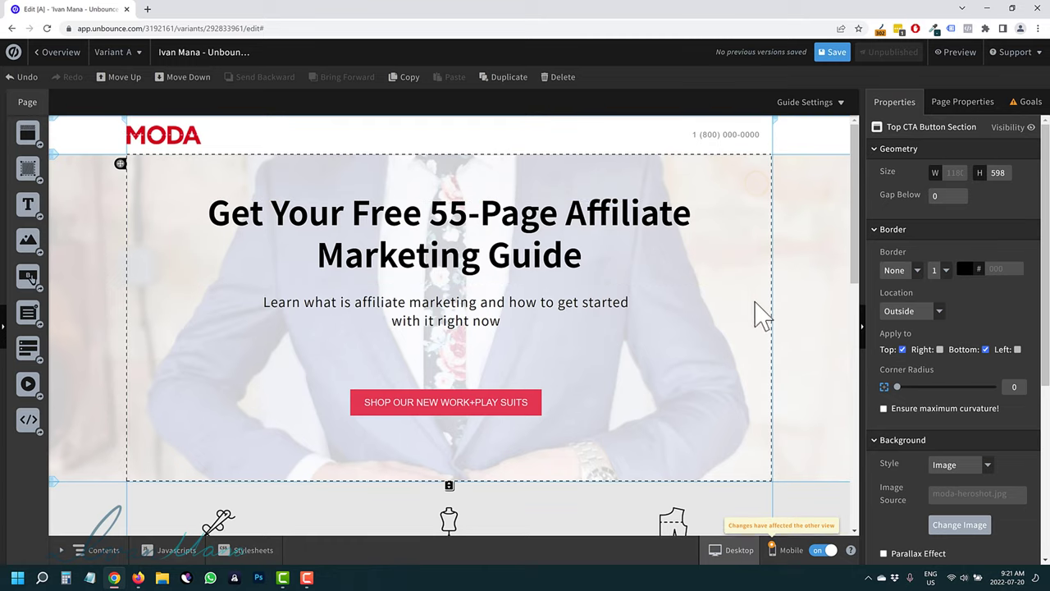
scroll(961, 400, down, 3)
scroll(952, 391, down, 1)
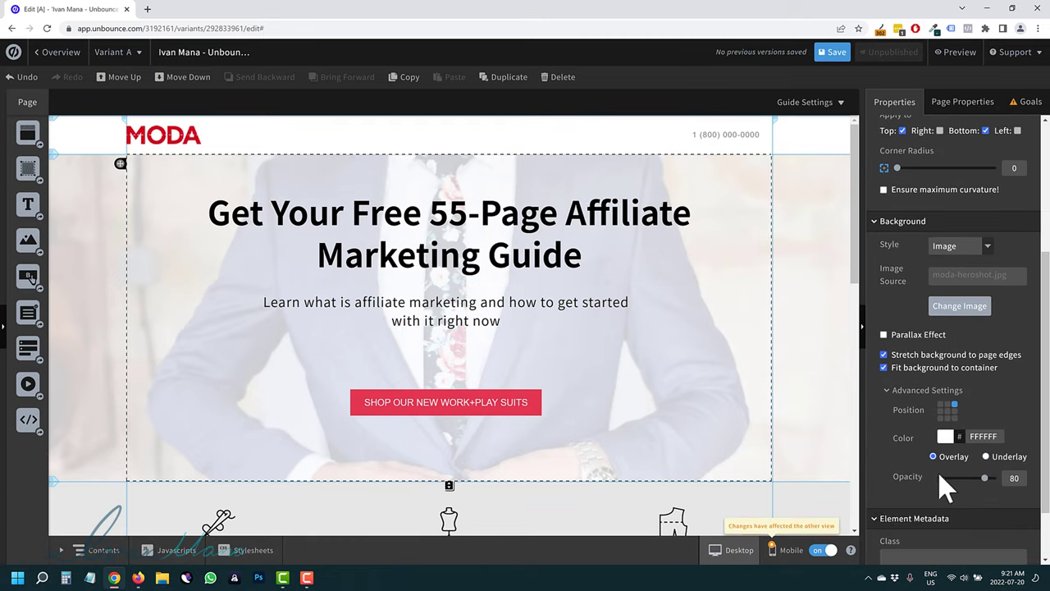
click(944, 438)
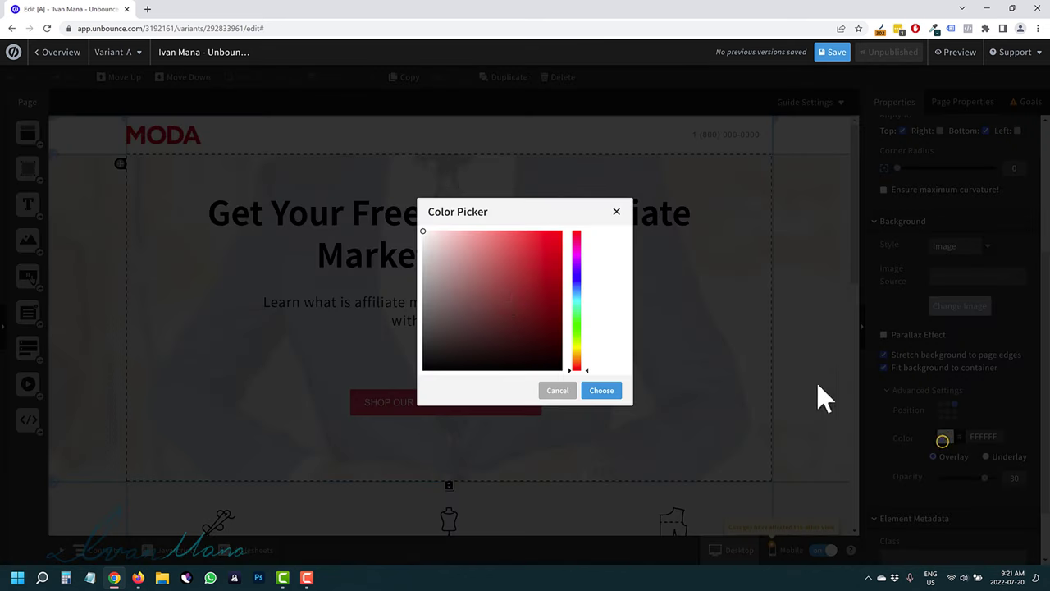
click(505, 301)
click(603, 391)
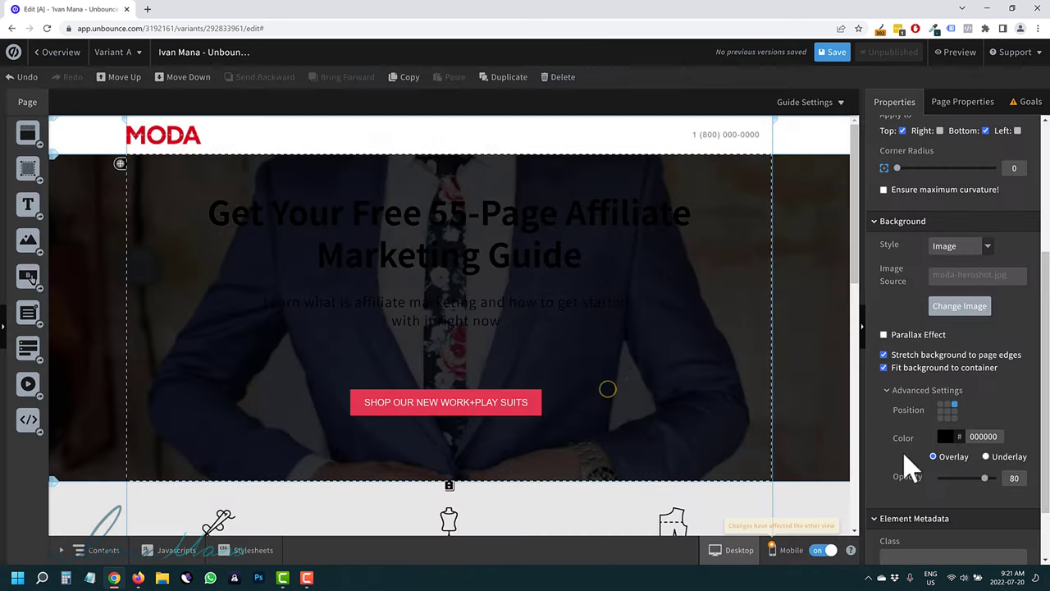
Step: Change the headline and sub-heading text colour to white FFFFFF
click(550, 231)
scroll(930, 297, up, 3)
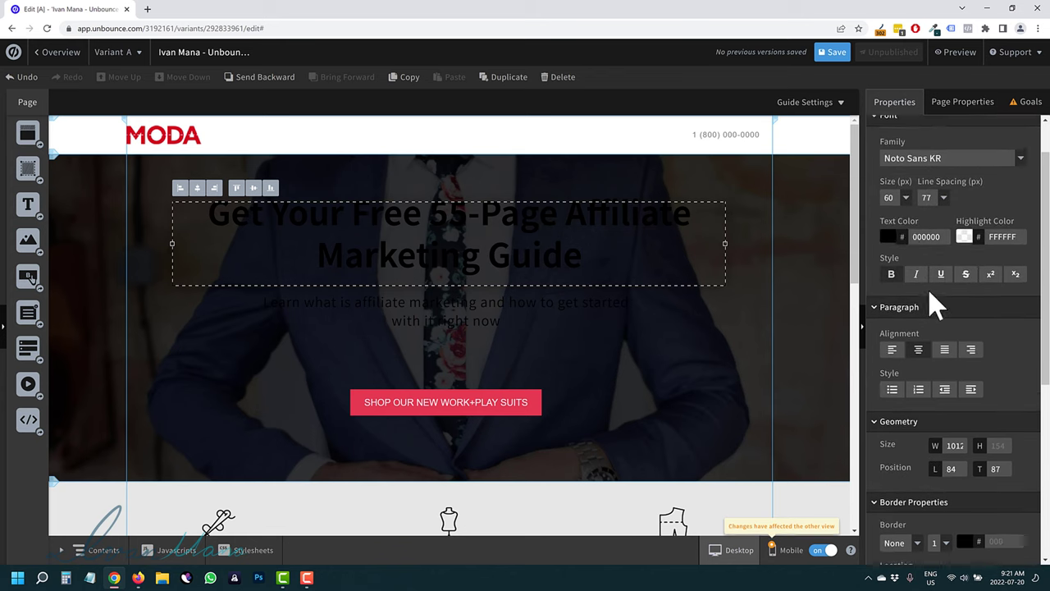
click(886, 290)
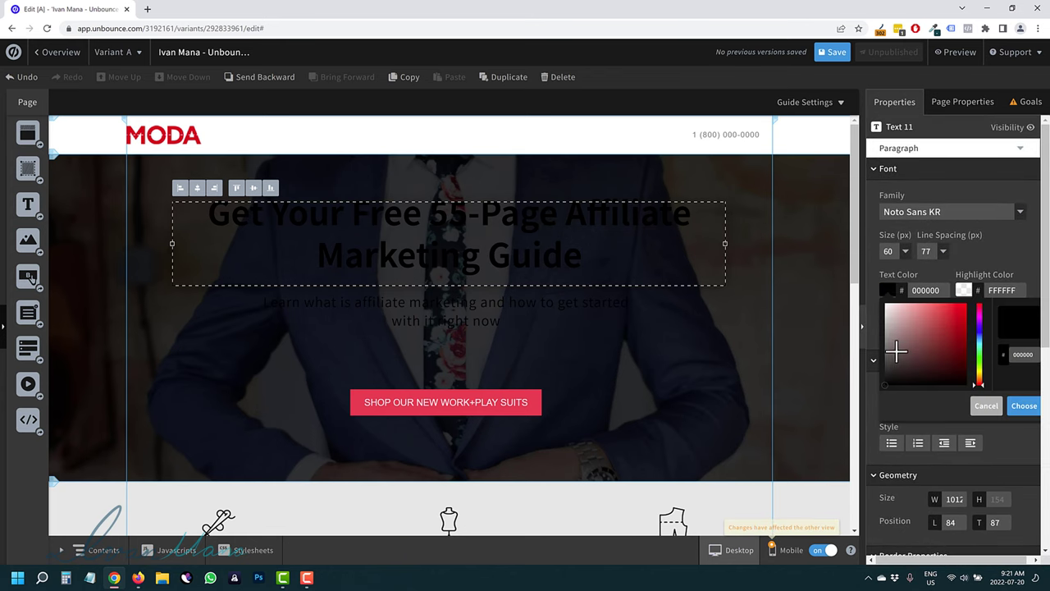
click(886, 305)
click(1022, 405)
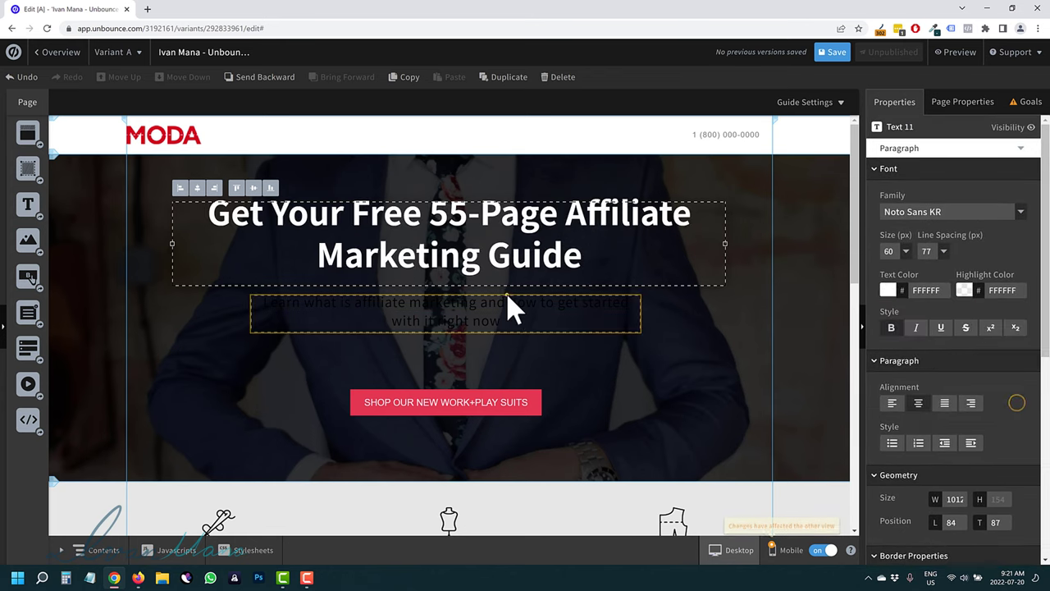
click(480, 323)
click(886, 290)
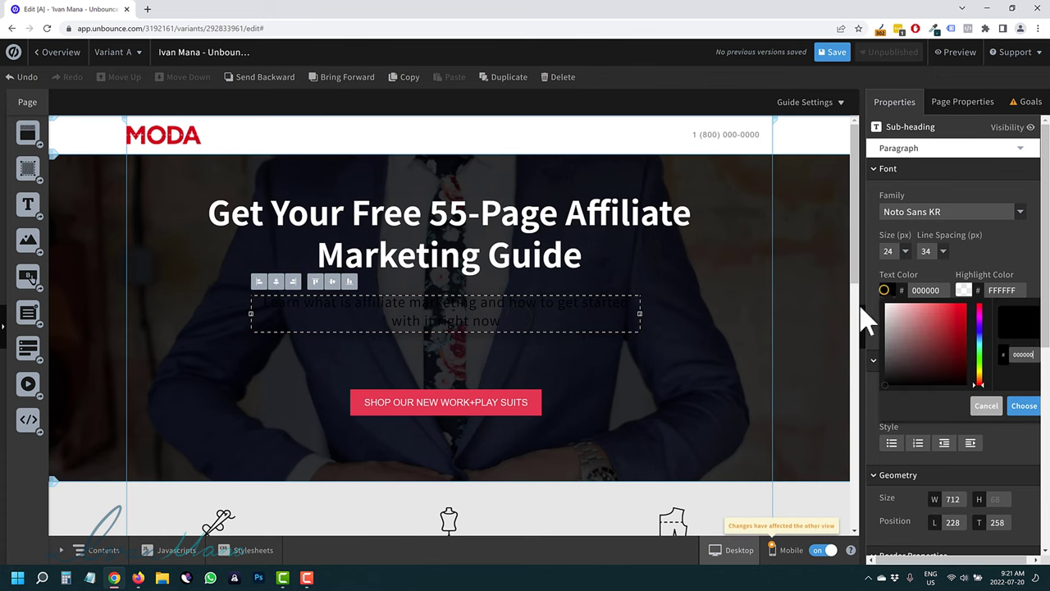
click(905, 326)
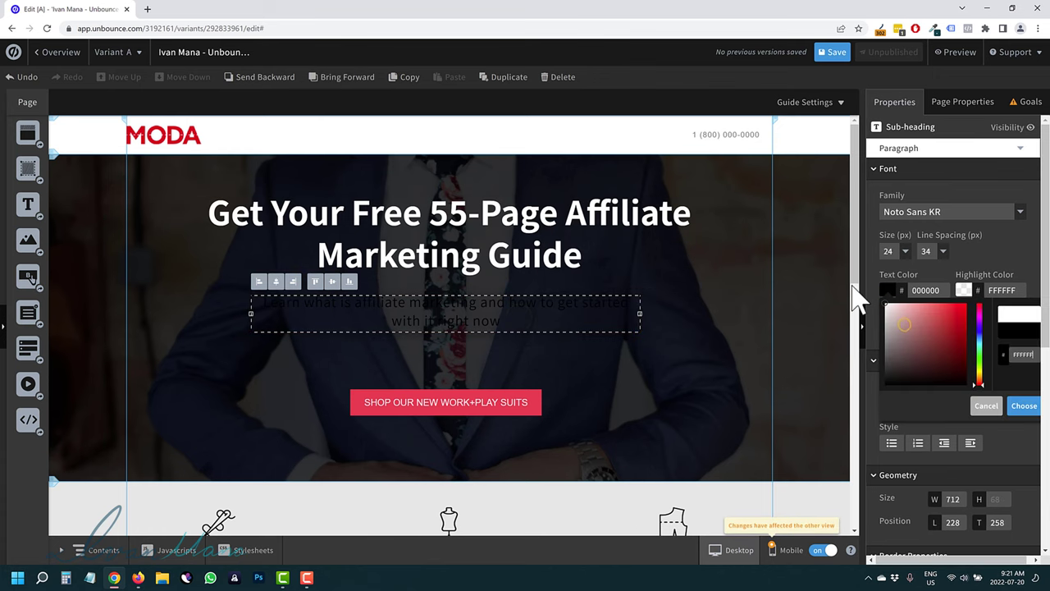
click(1023, 405)
click(617, 353)
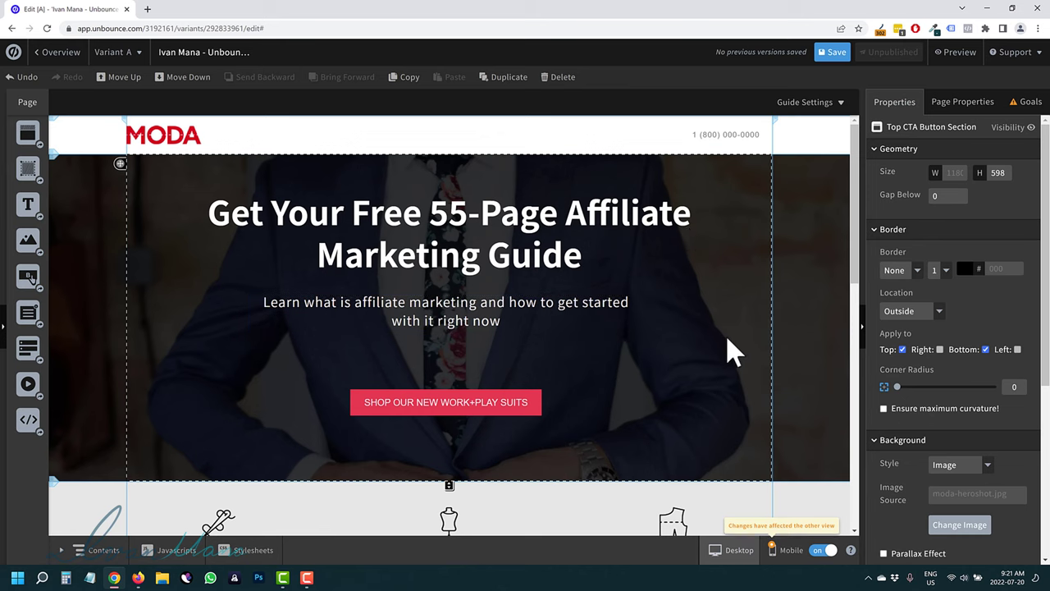
Step: Set the hero overlay to dark grey 4B4B4B
scroll(935, 438, down, 3)
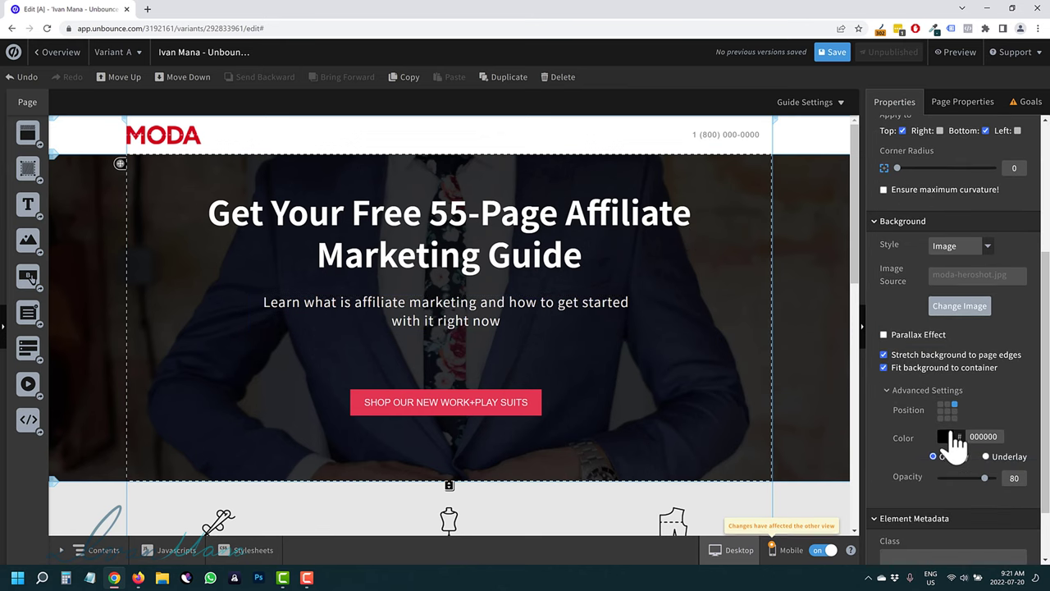
click(945, 436)
click(446, 336)
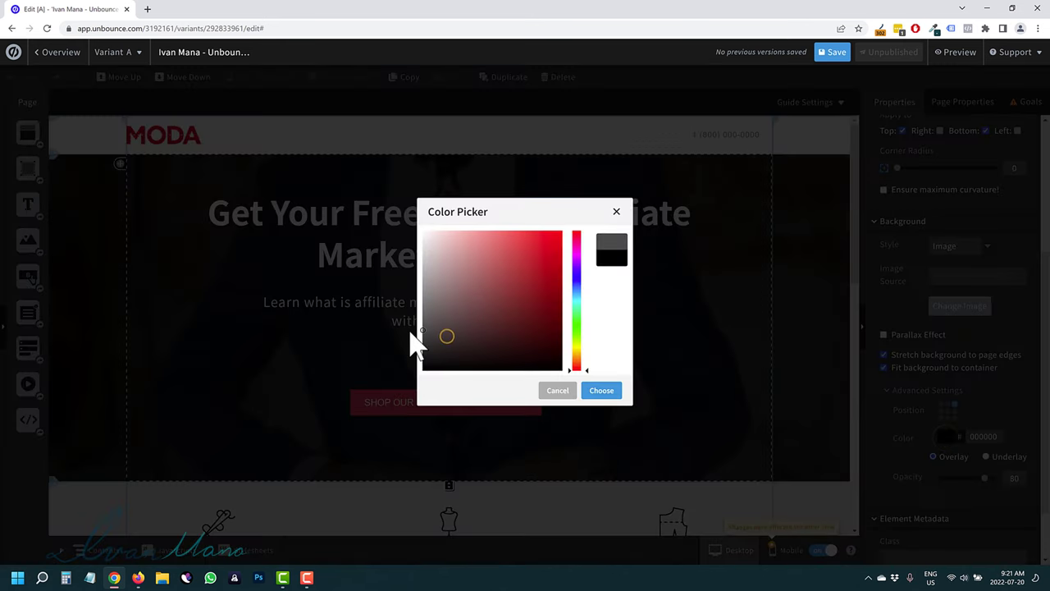
click(607, 391)
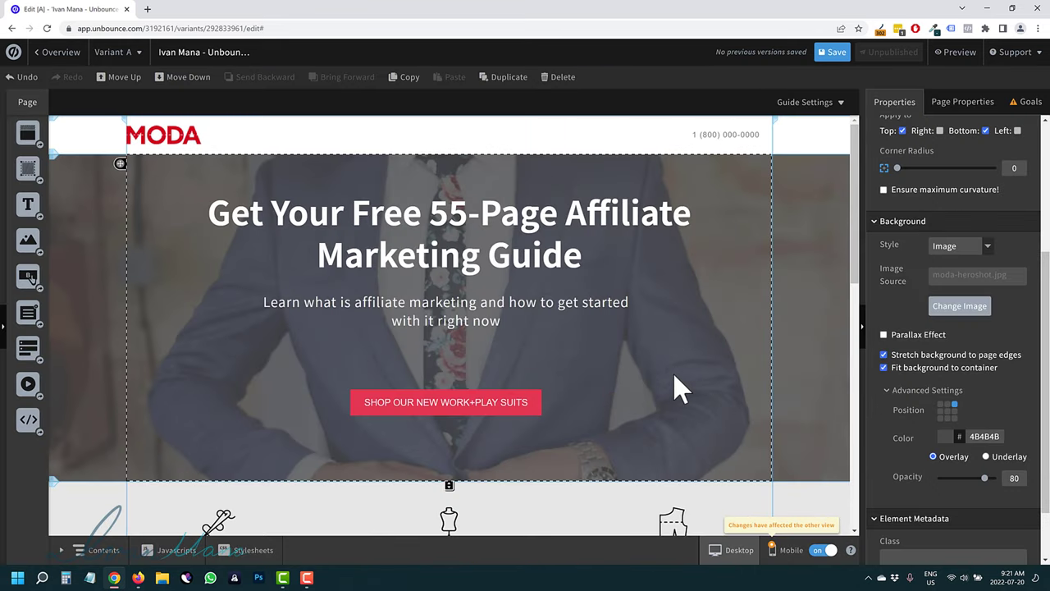
scroll(638, 399, down, 3)
scroll(311, 250, up, 3)
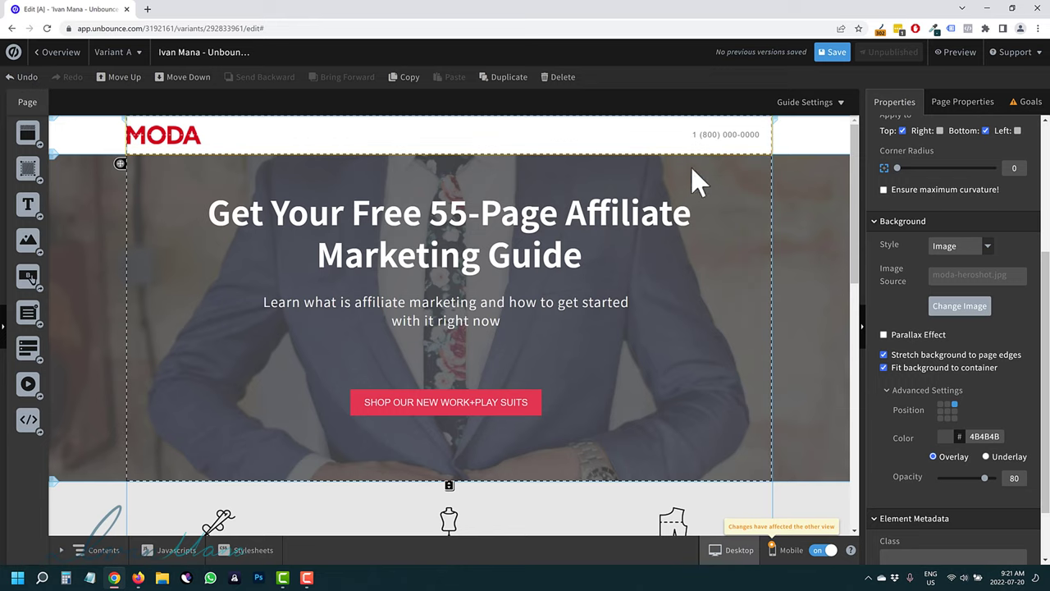
click(746, 168)
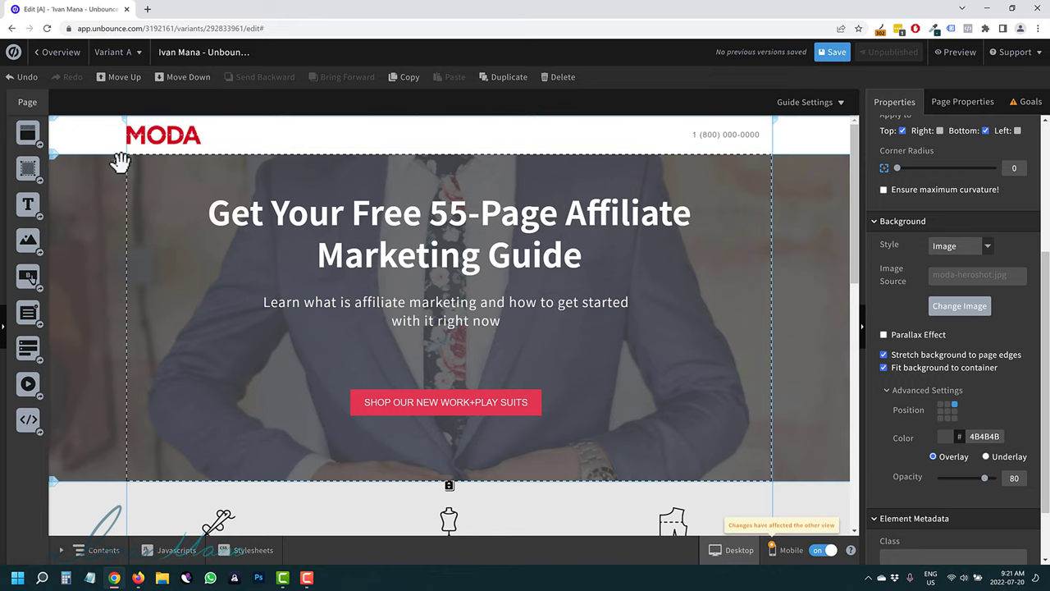
drag(124, 130, 126, 115)
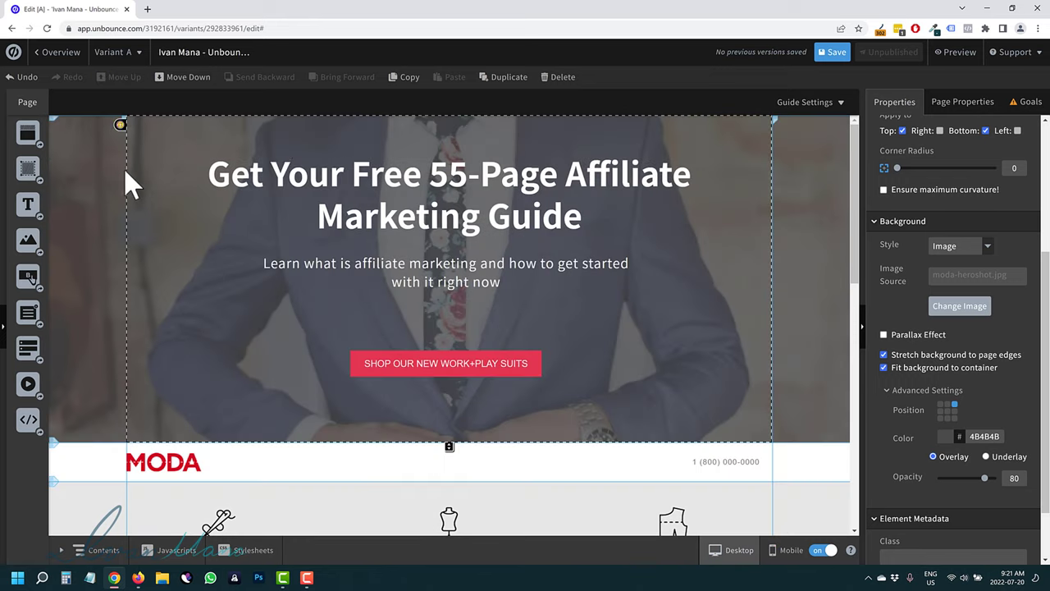
drag(124, 169, 135, 418)
drag(119, 121, 136, 497)
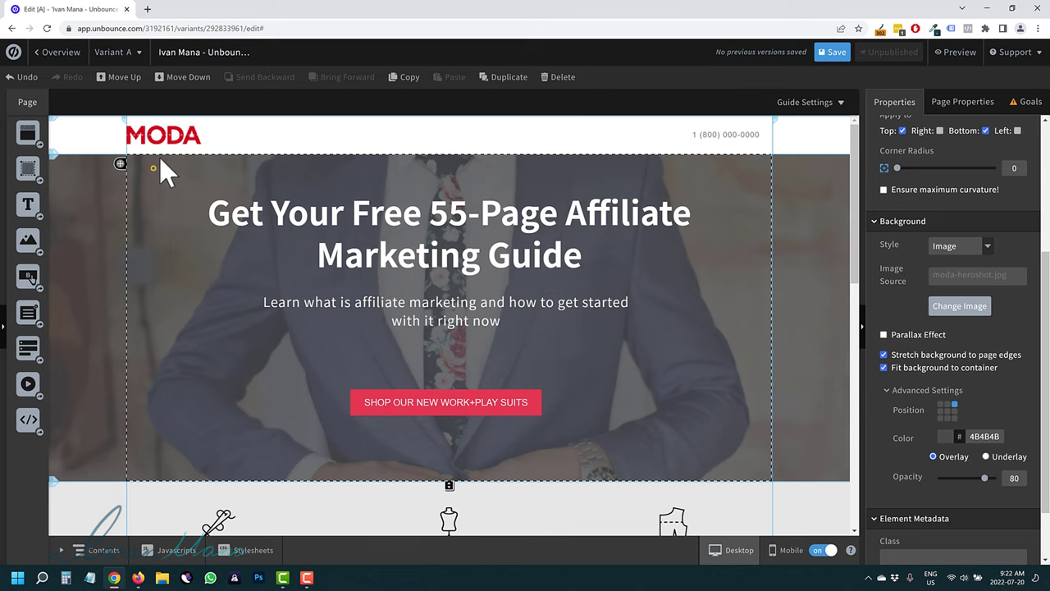
click(110, 79)
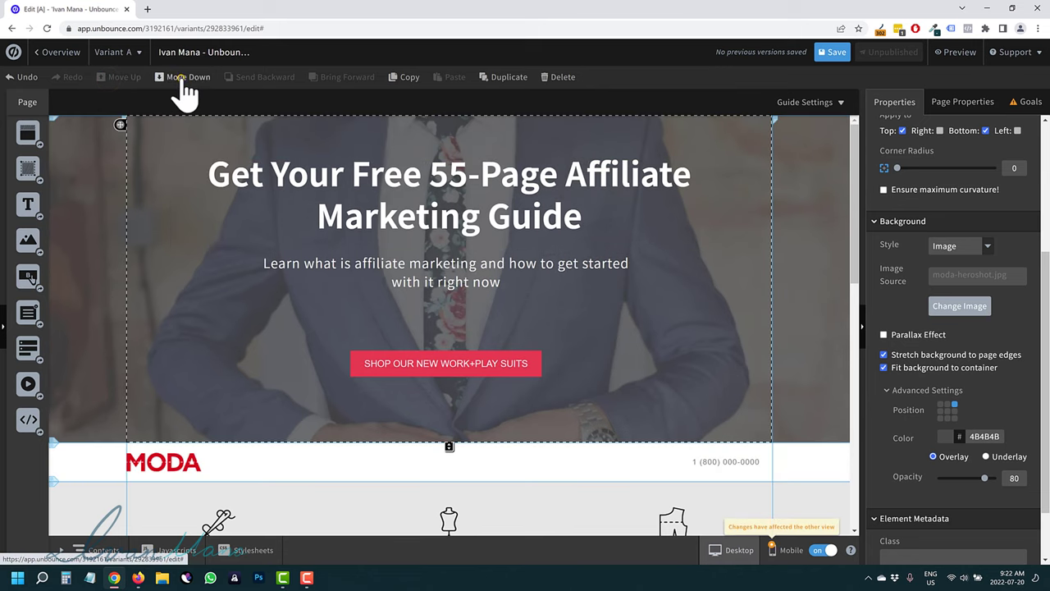
click(184, 79)
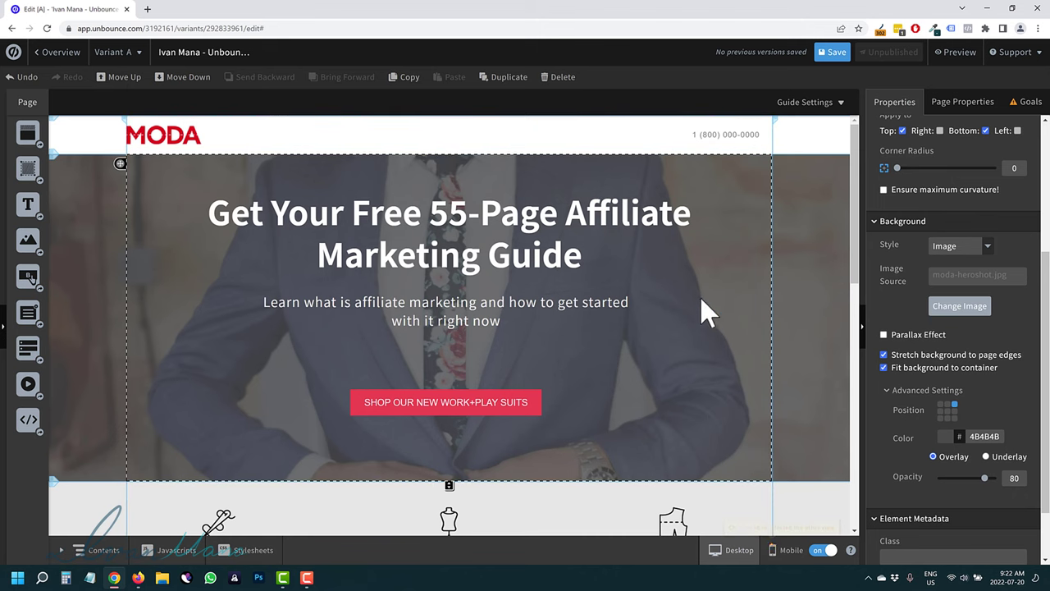
click(613, 244)
click(402, 77)
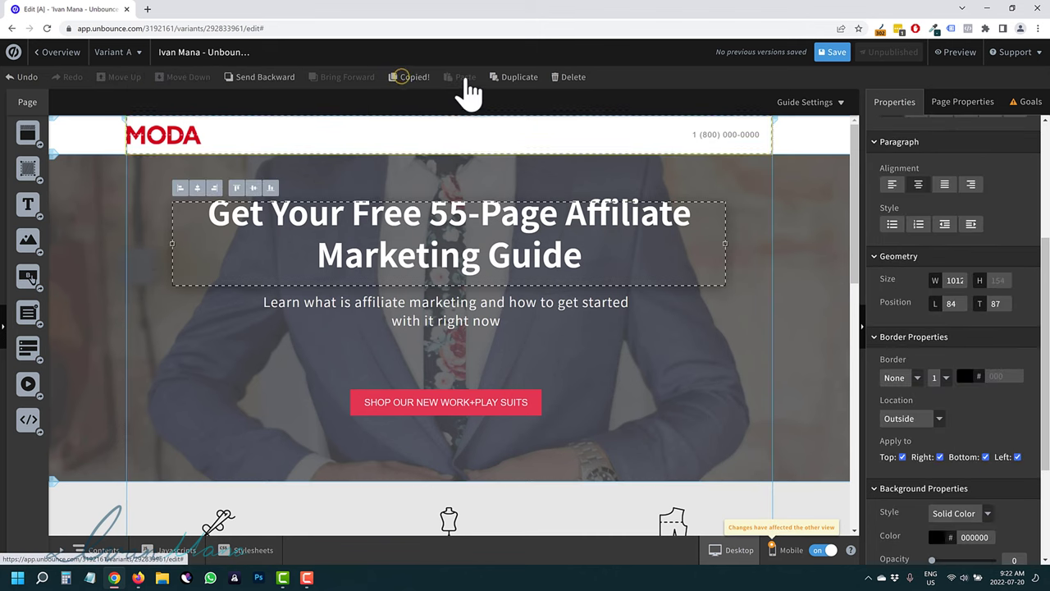
click(461, 157)
click(455, 77)
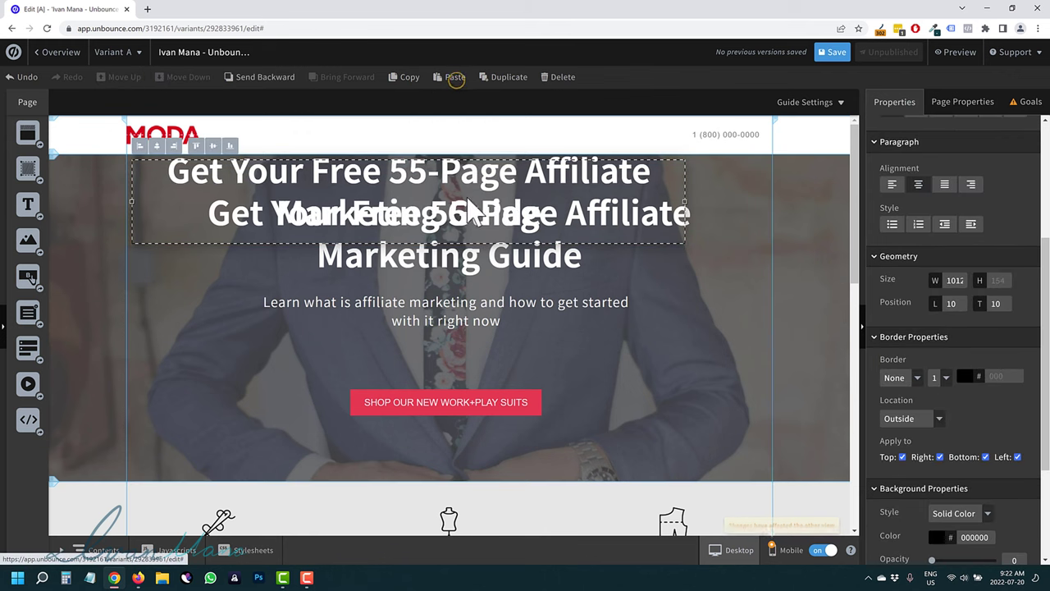
click(563, 78)
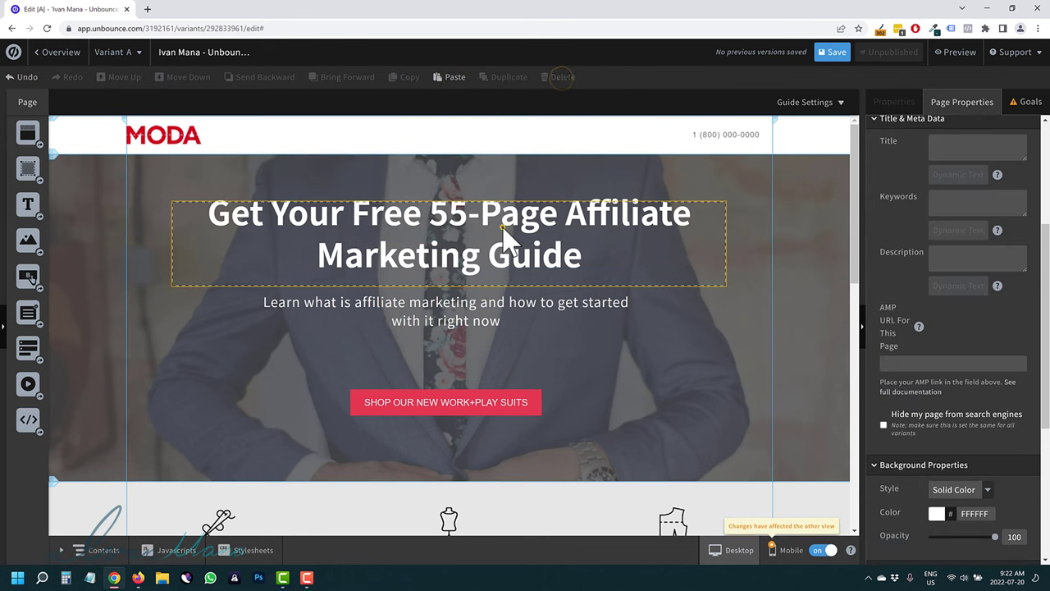
click(502, 233)
click(515, 78)
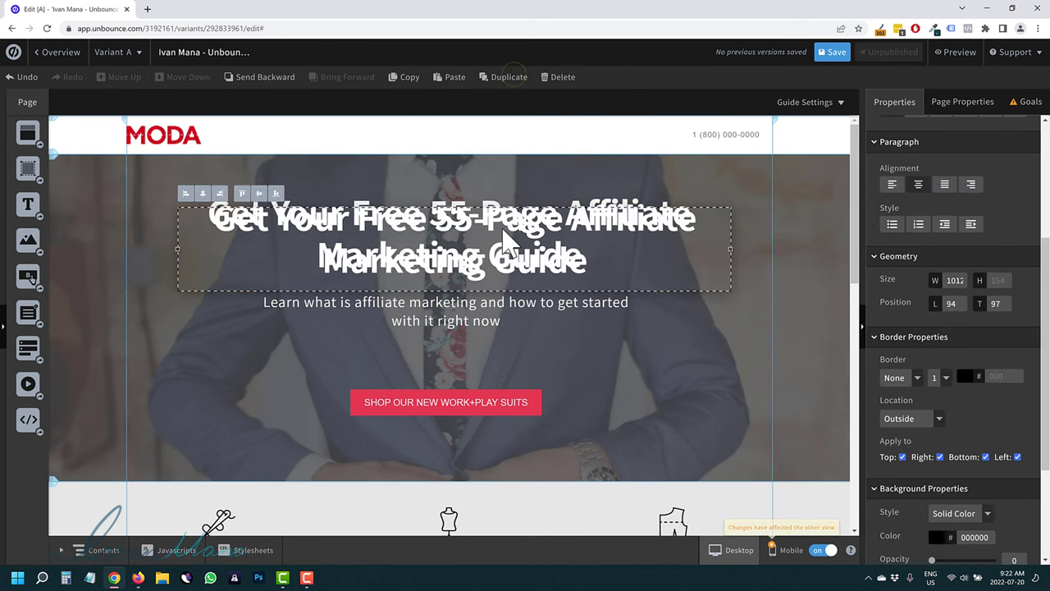
click(561, 77)
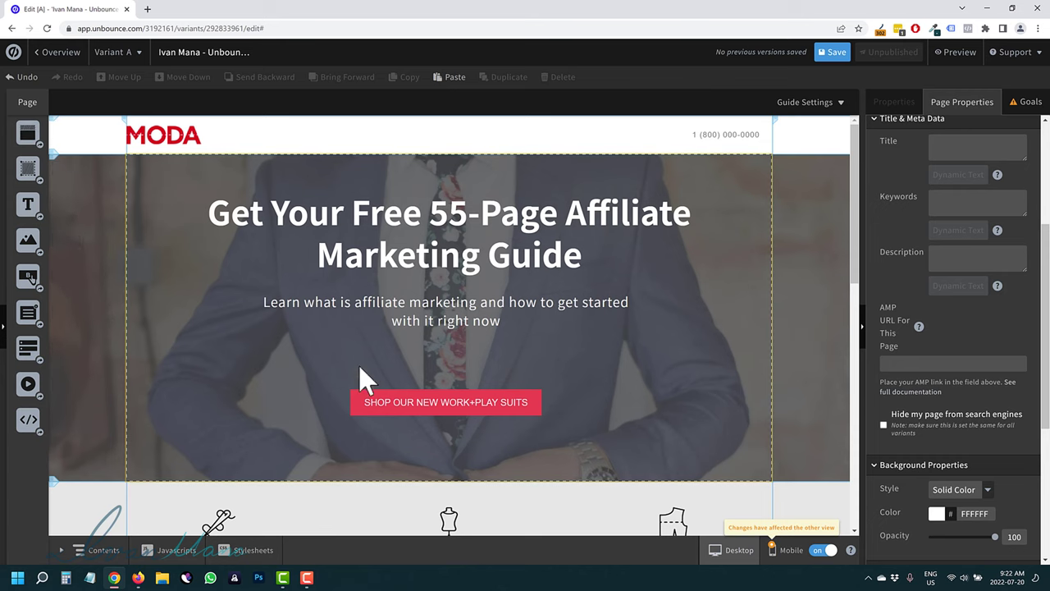
Step: Drop a new empty section directly below the MODA header, above the hero headline
drag(25, 136, 191, 133)
drag(180, 213, 333, 121)
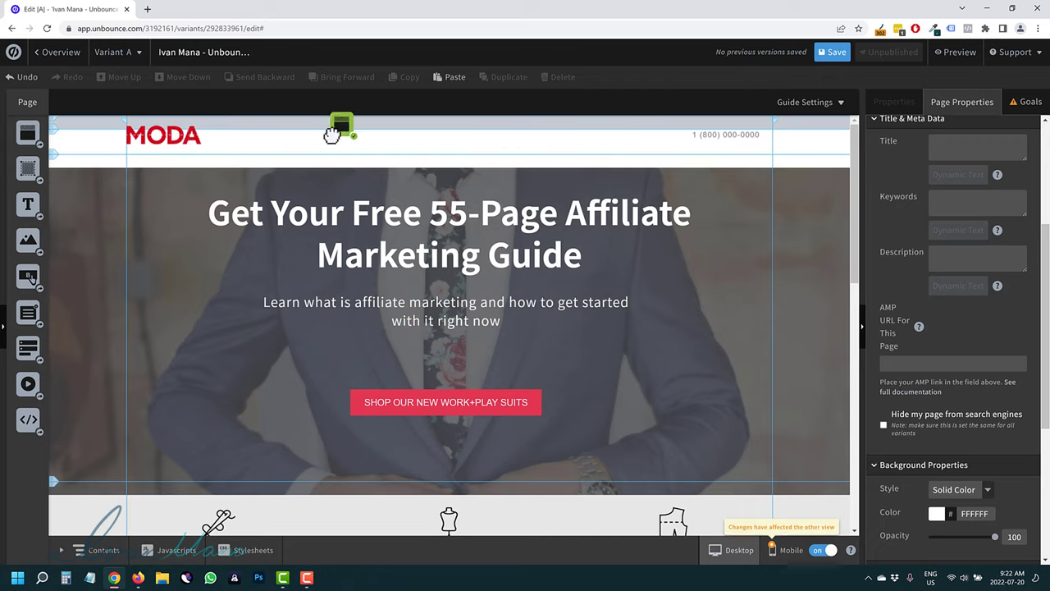
drag(331, 134, 320, 171)
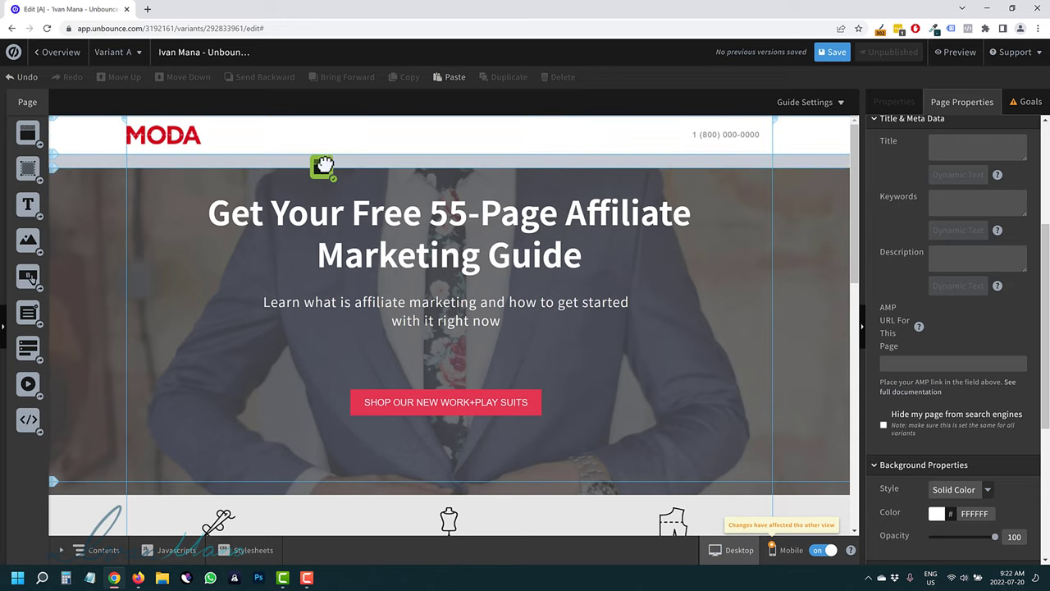
drag(316, 229, 300, 484)
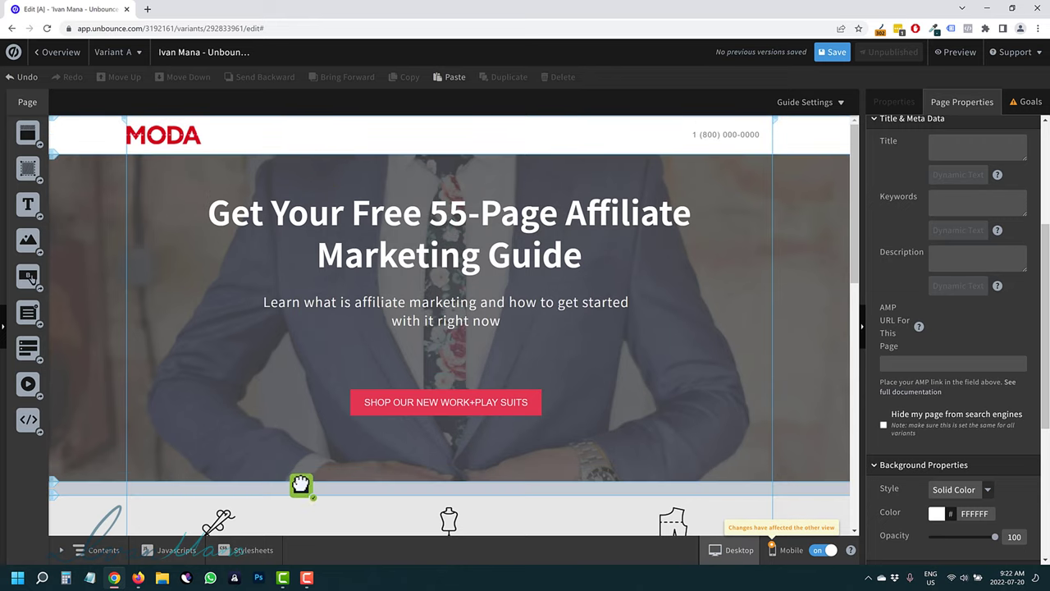
drag(324, 436, 213, 168)
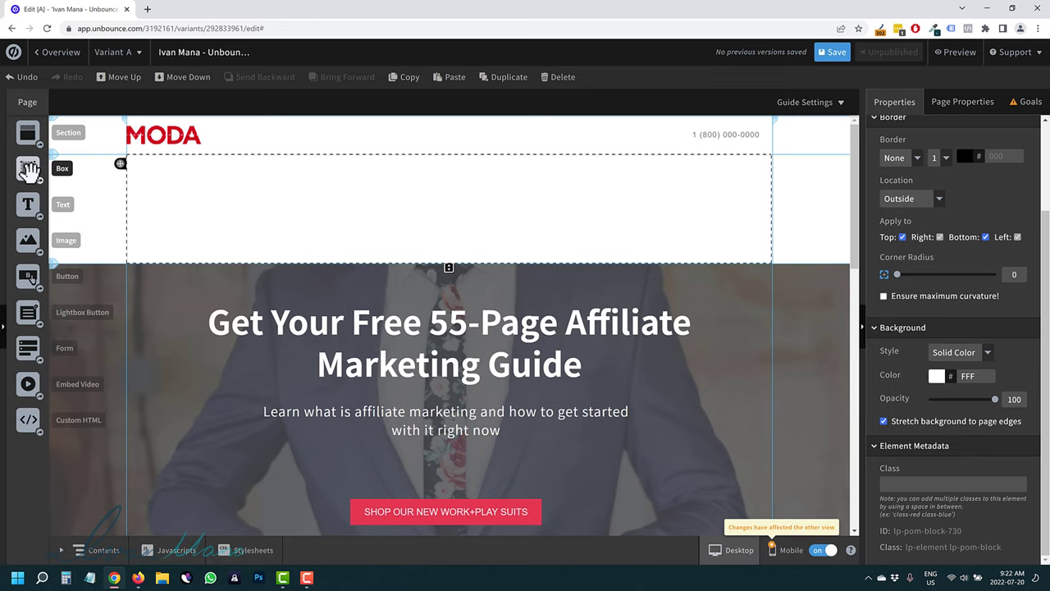
scroll(394, 394, down, 1)
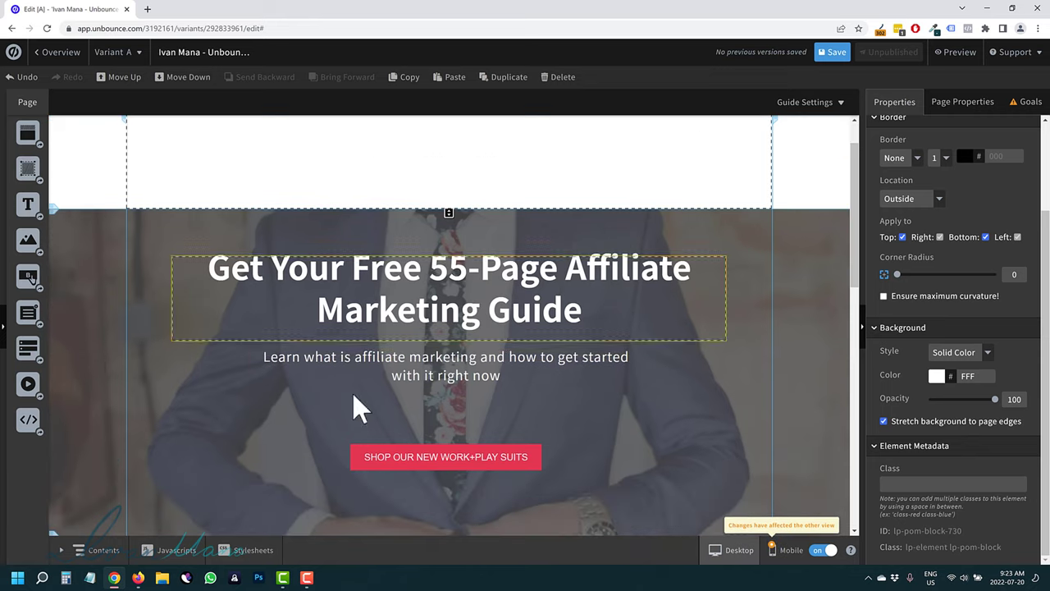
scroll(498, 325, down, 1)
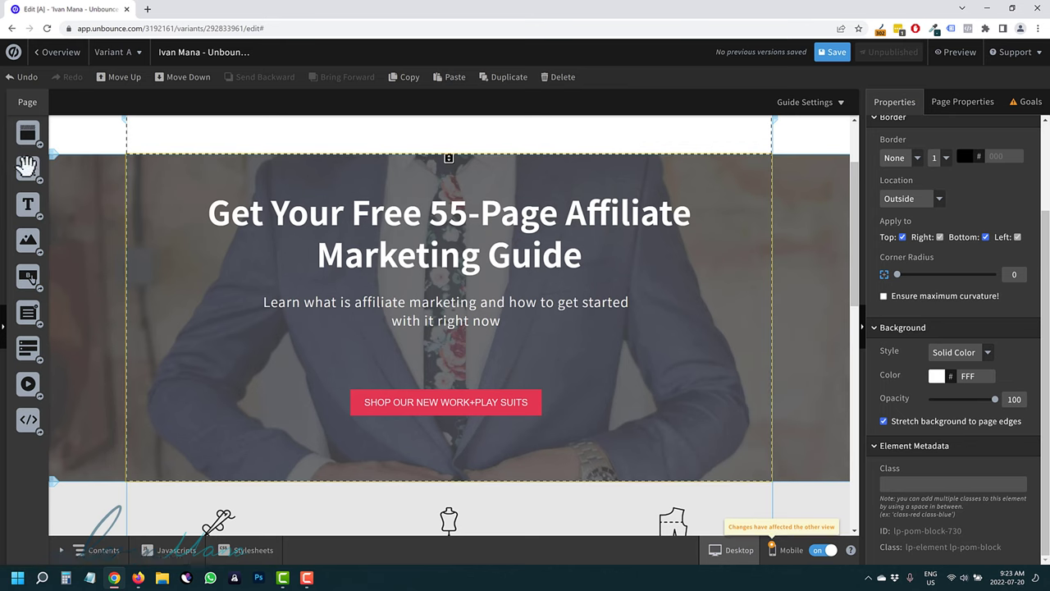
Step: Add a white box to the hero and fit the headline text inside it
drag(52, 169, 733, 462)
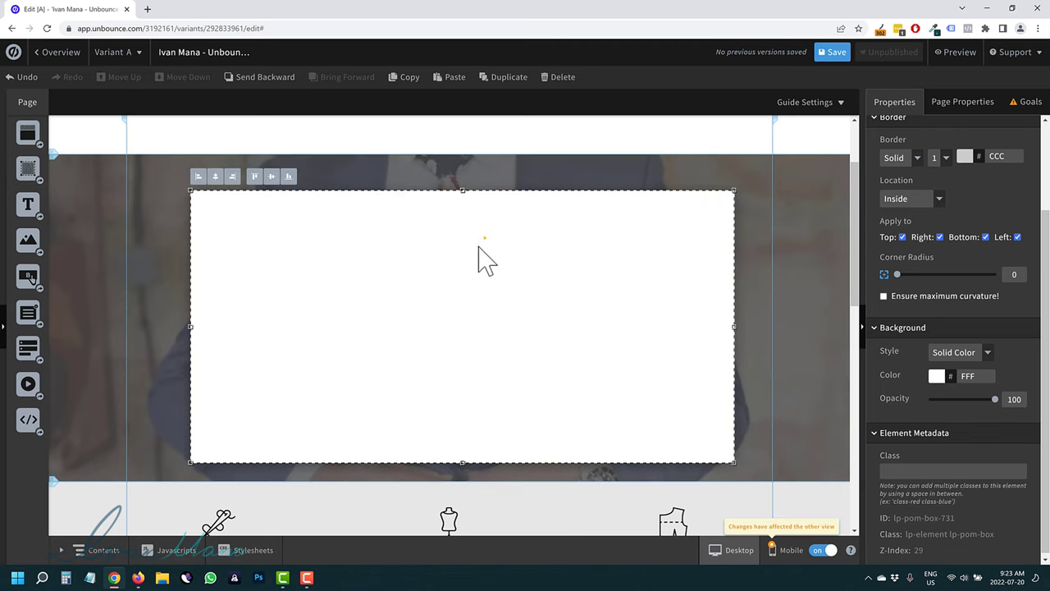
drag(478, 245, 436, 341)
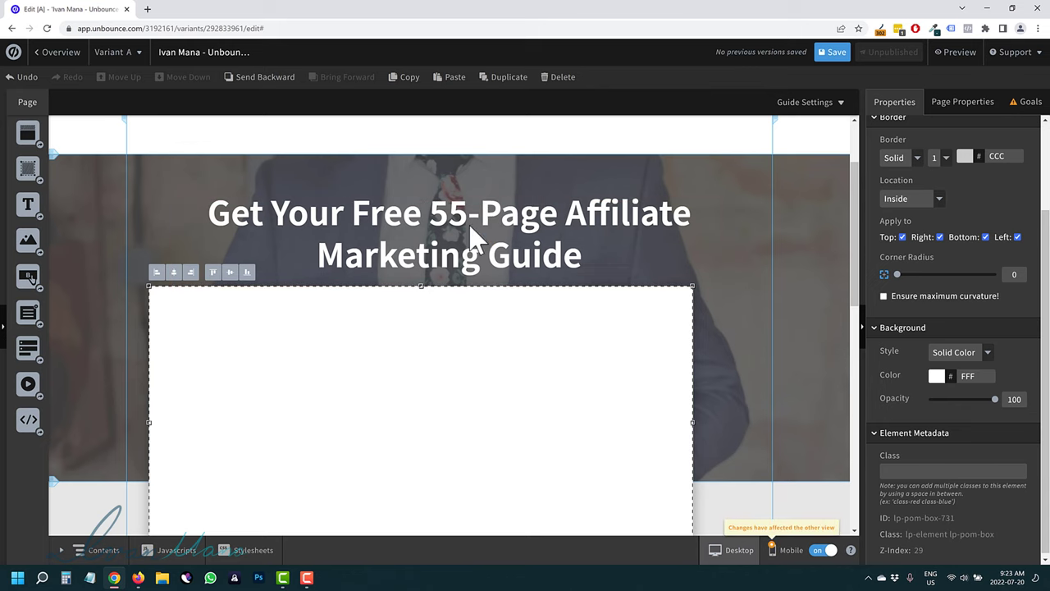
drag(452, 263, 439, 321)
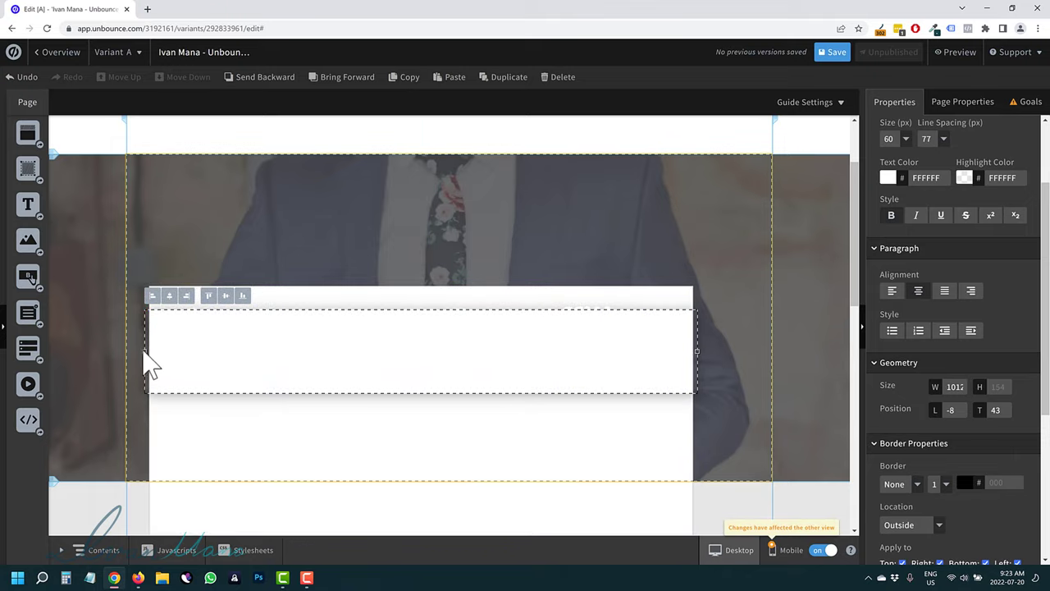
drag(145, 355, 154, 354)
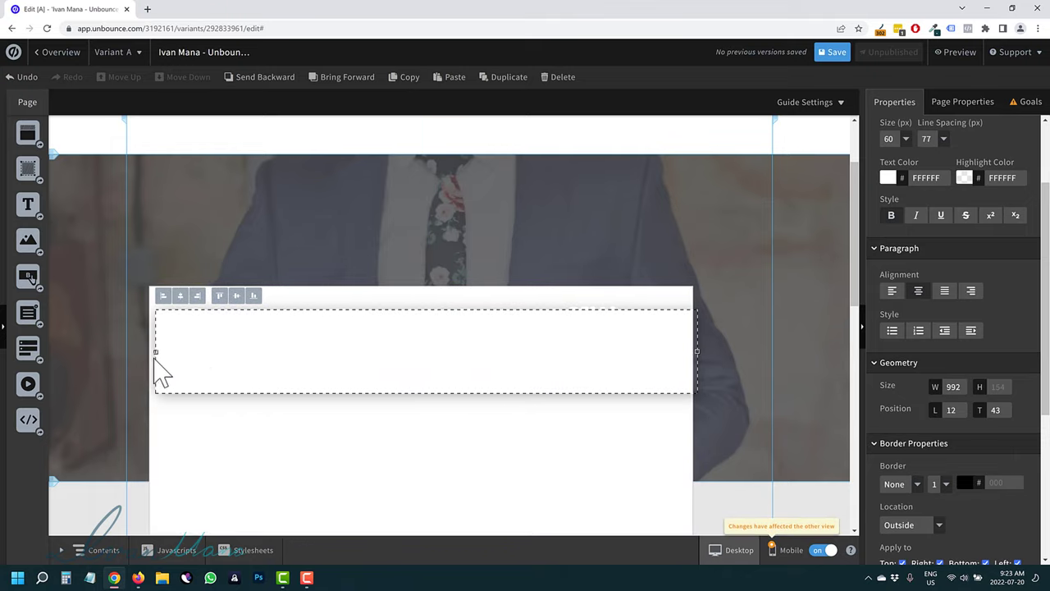
drag(453, 343, 461, 352)
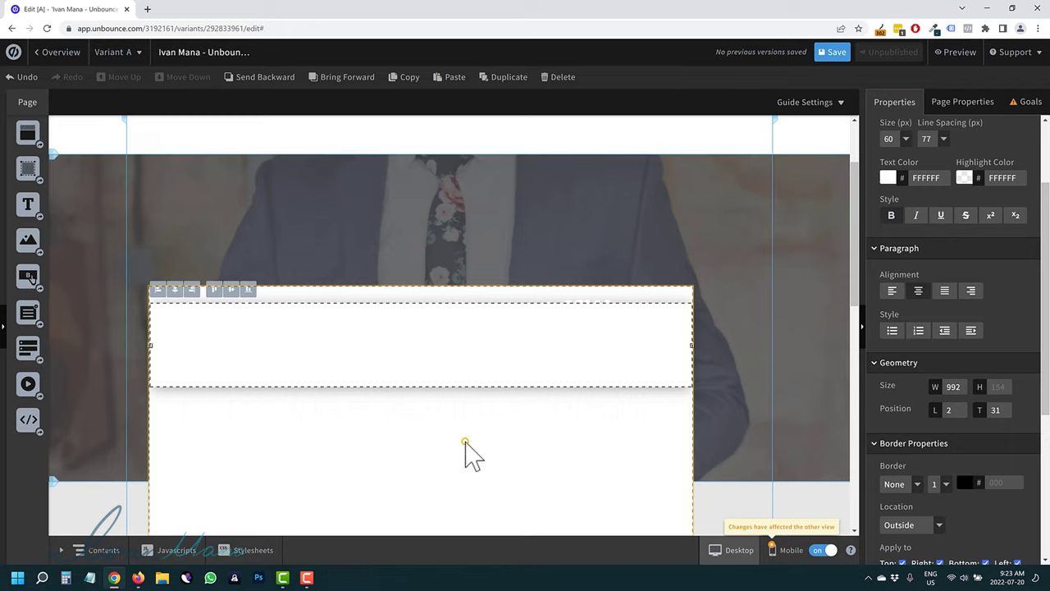
Step: Set the white box's background opacity to 0
click(468, 452)
drag(995, 398, 845, 404)
click(673, 203)
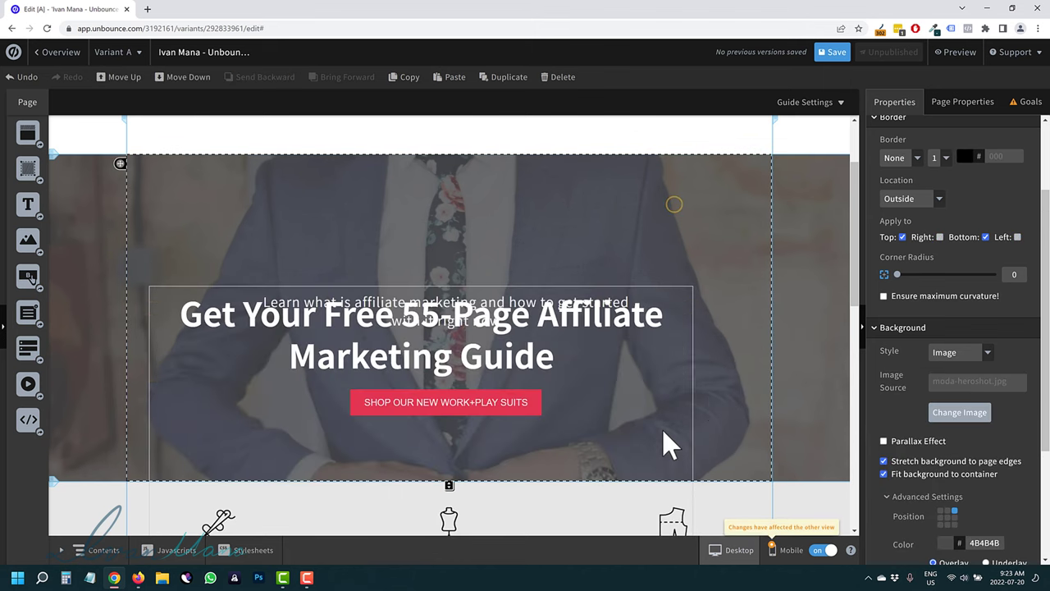
Step: Arrange the content box, subtitle and shop button within the hero's page width
click(663, 430)
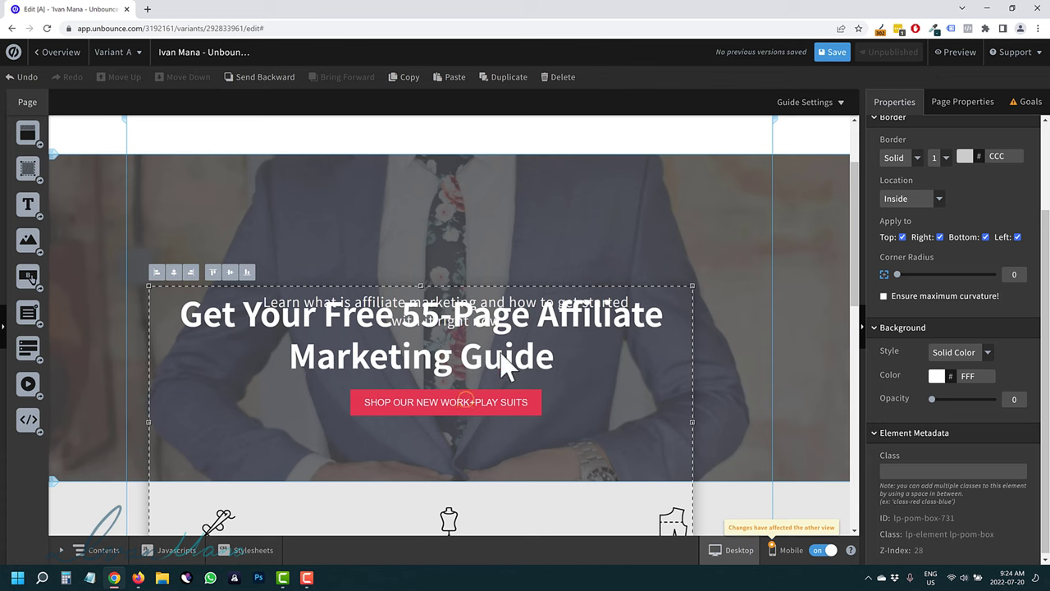
drag(673, 289, 878, 201)
drag(315, 306, 505, 333)
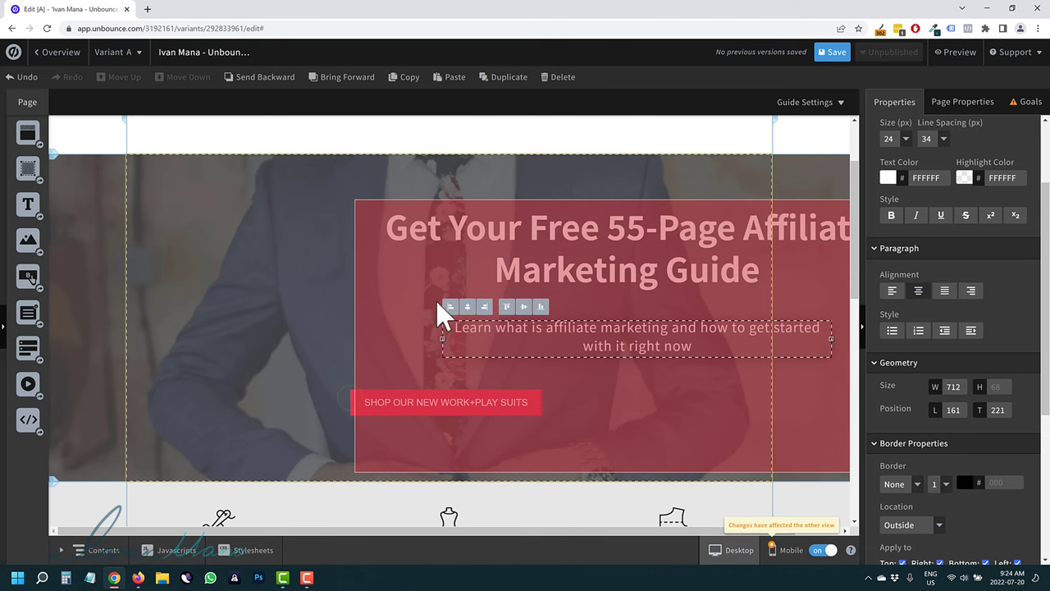
drag(382, 270, 443, 278)
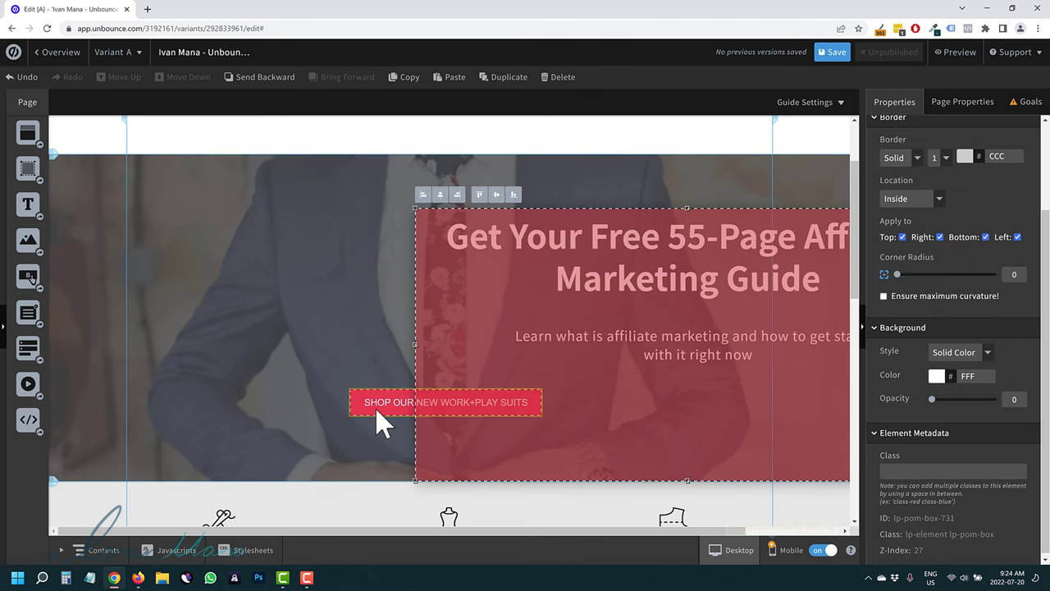
drag(375, 408, 626, 431)
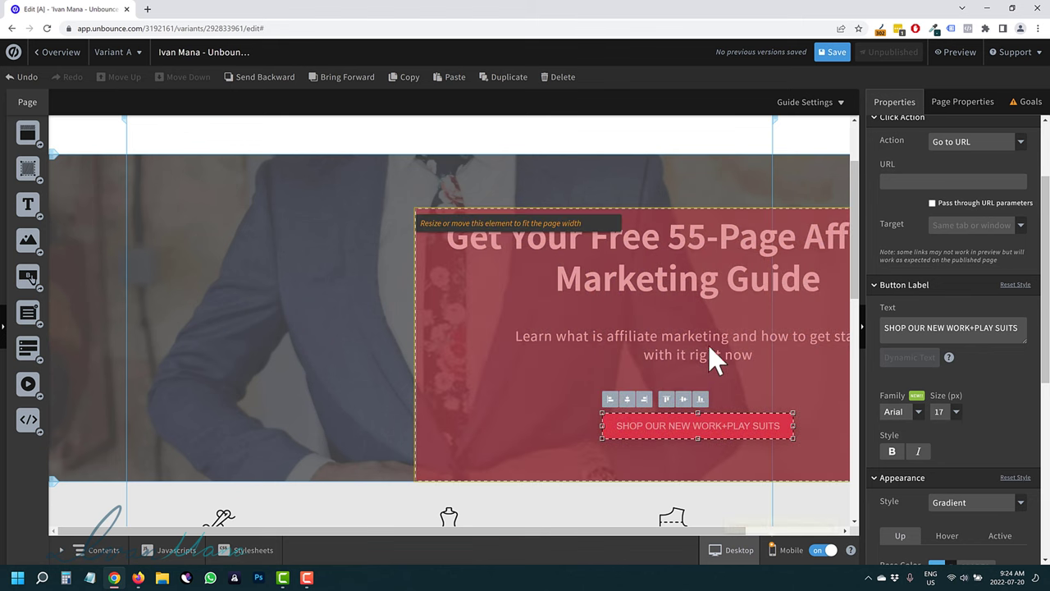
drag(709, 345, 708, 356)
drag(613, 315, 463, 325)
Step: Centre the subtitle inside the content box and centre the box horizontally
click(470, 324)
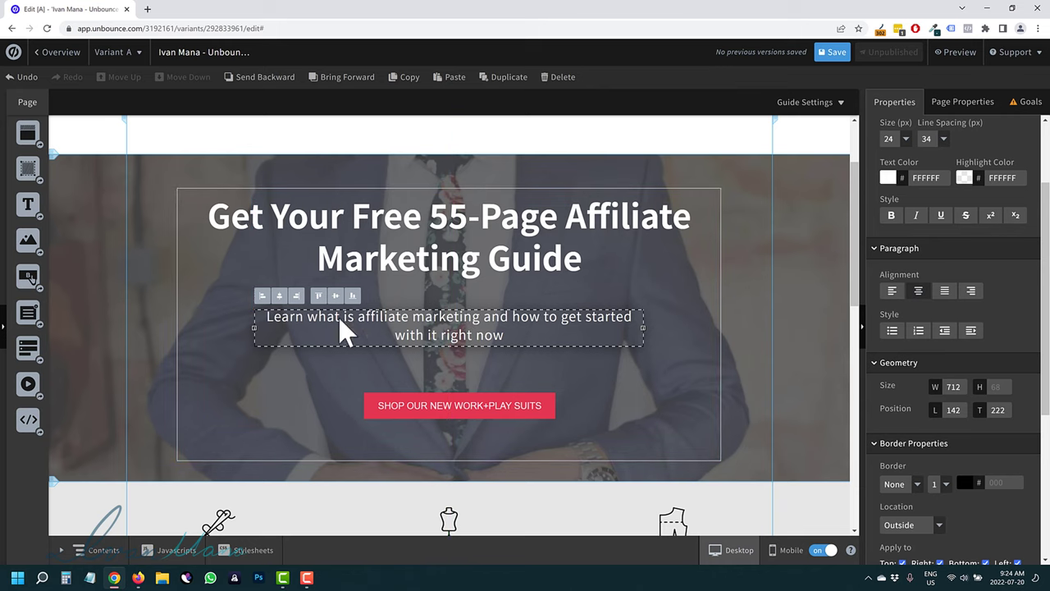
click(280, 295)
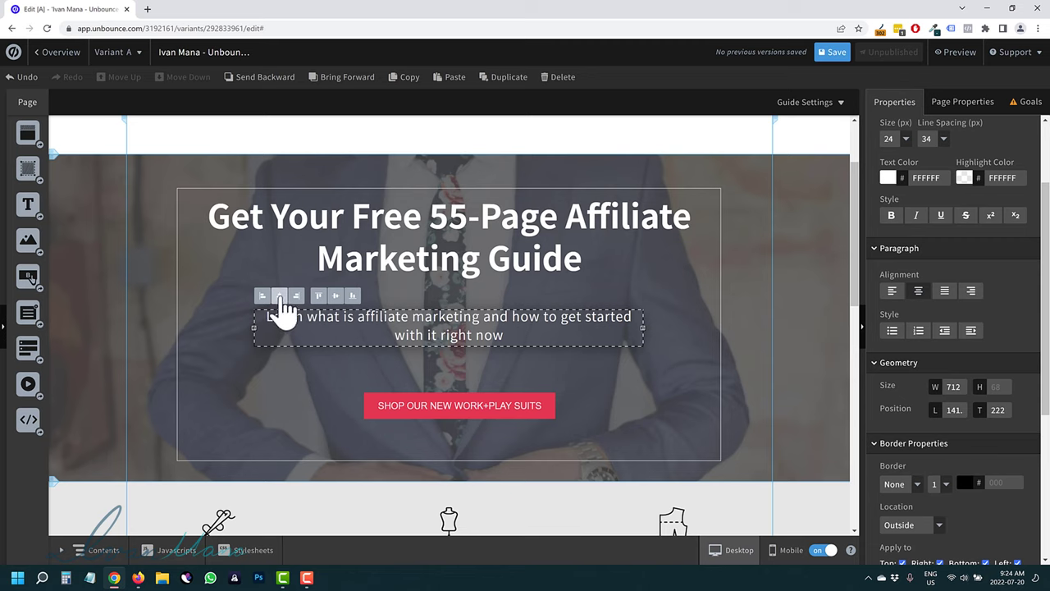
click(188, 327)
click(202, 175)
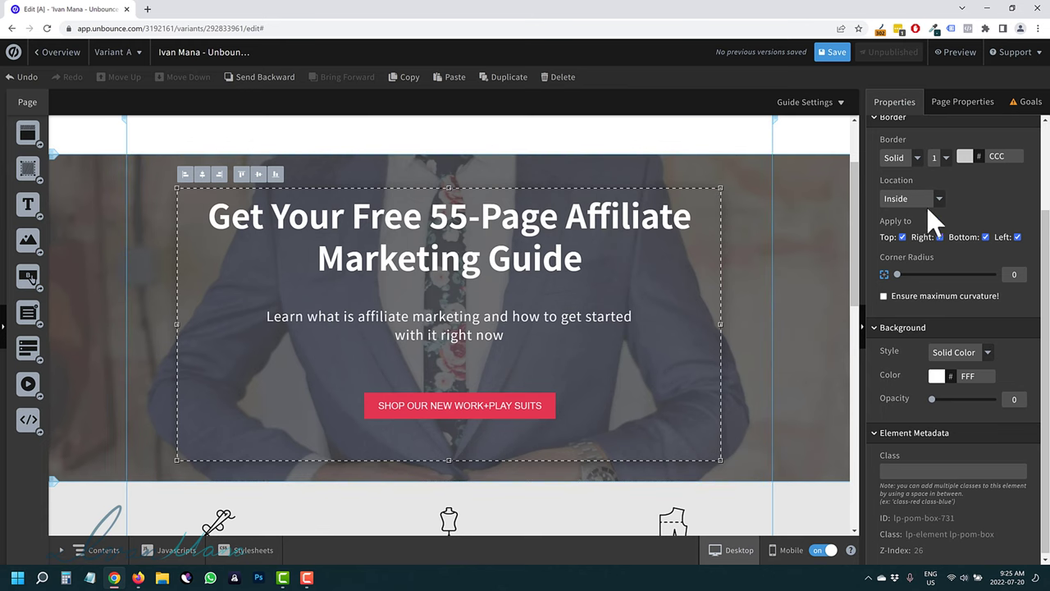
Step: Set the content box's border to None
click(909, 164)
click(898, 190)
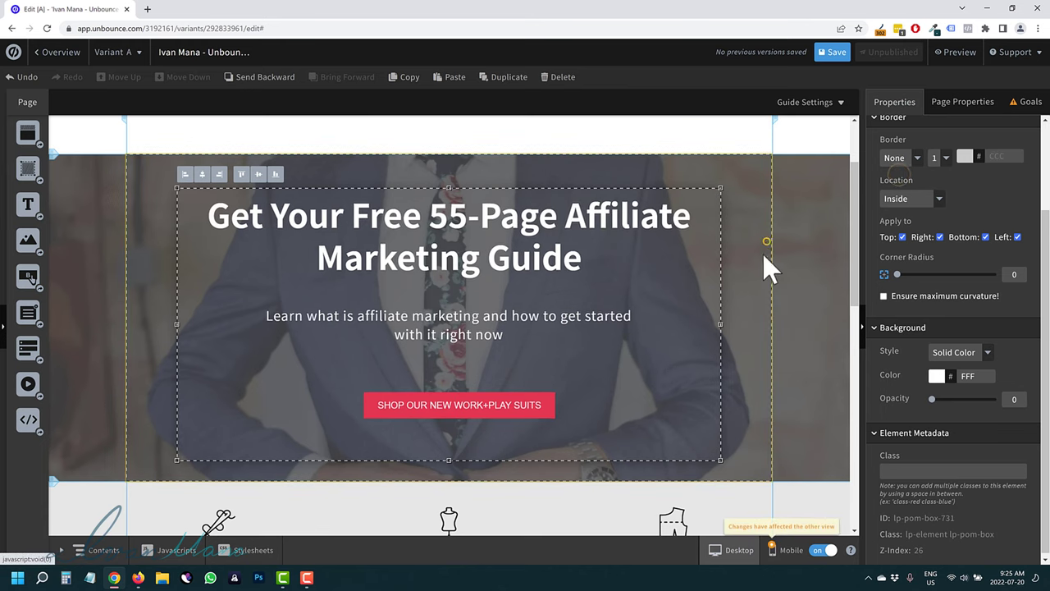
click(763, 253)
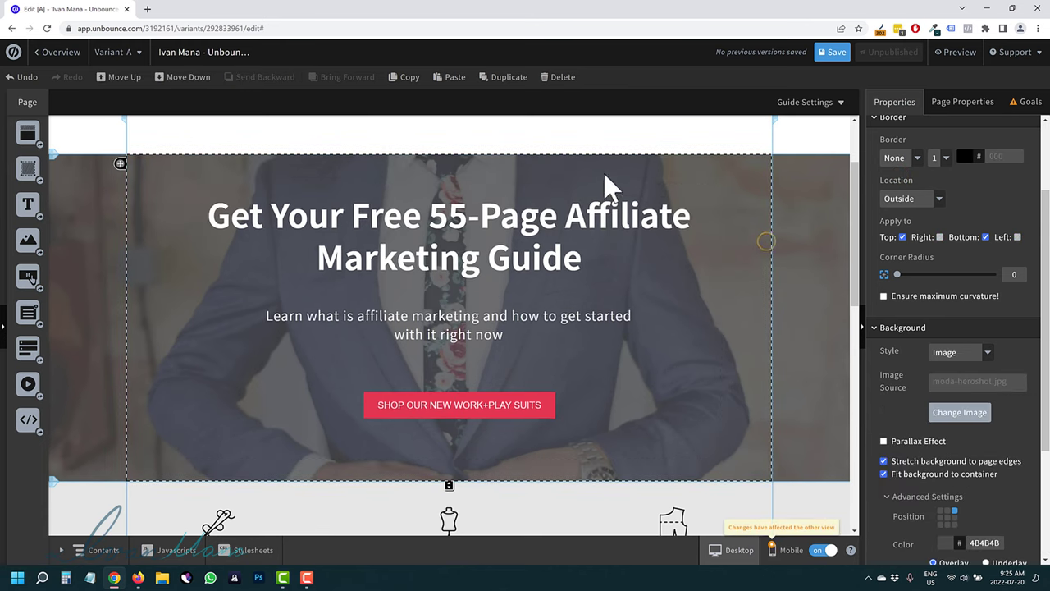
Step: Move the content box lower in the hero and centre it horizontally
click(660, 420)
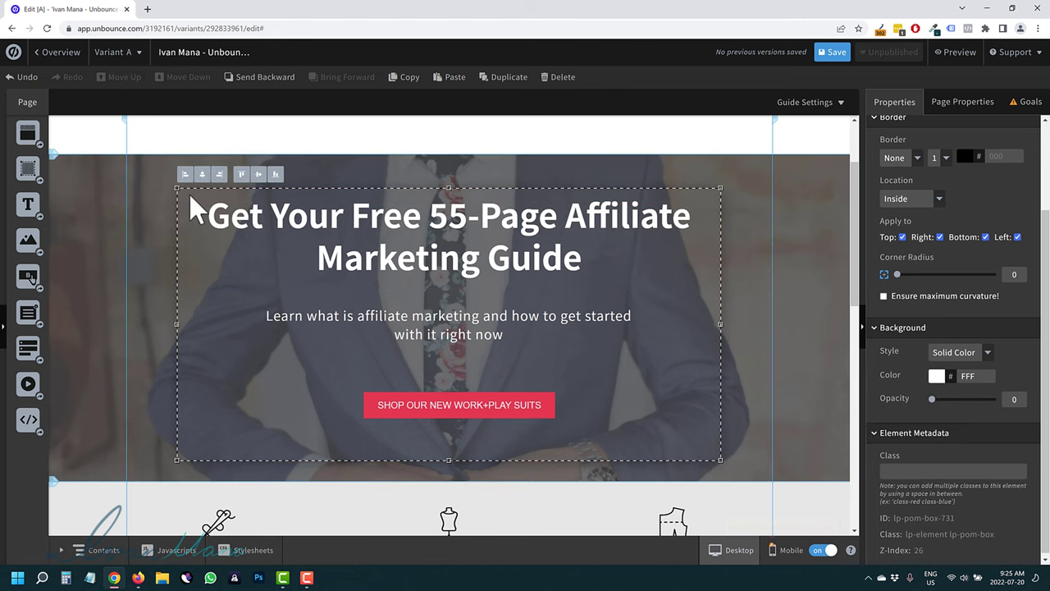
drag(195, 231, 180, 196)
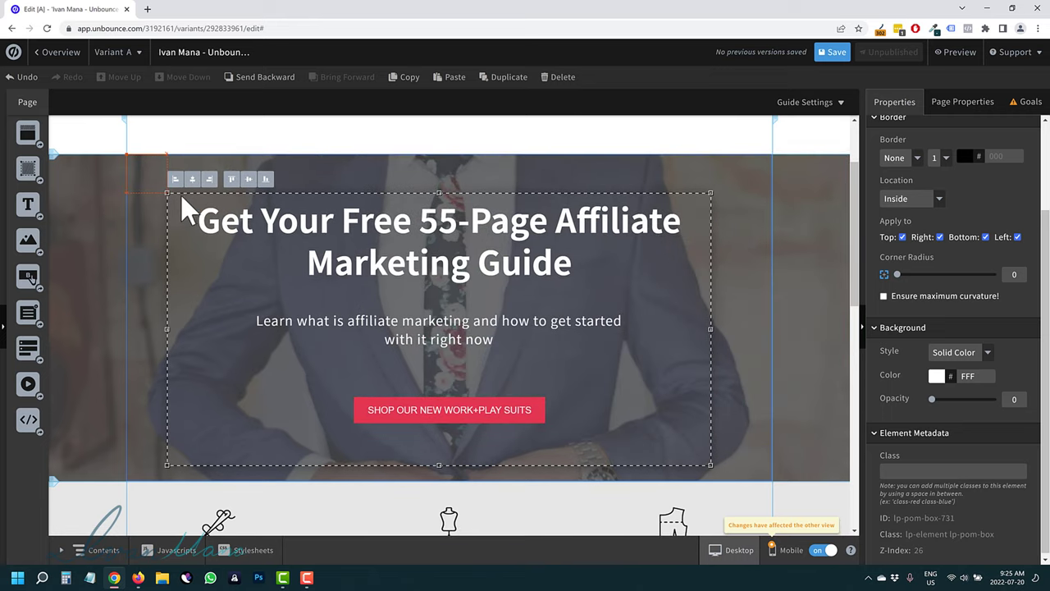
click(190, 179)
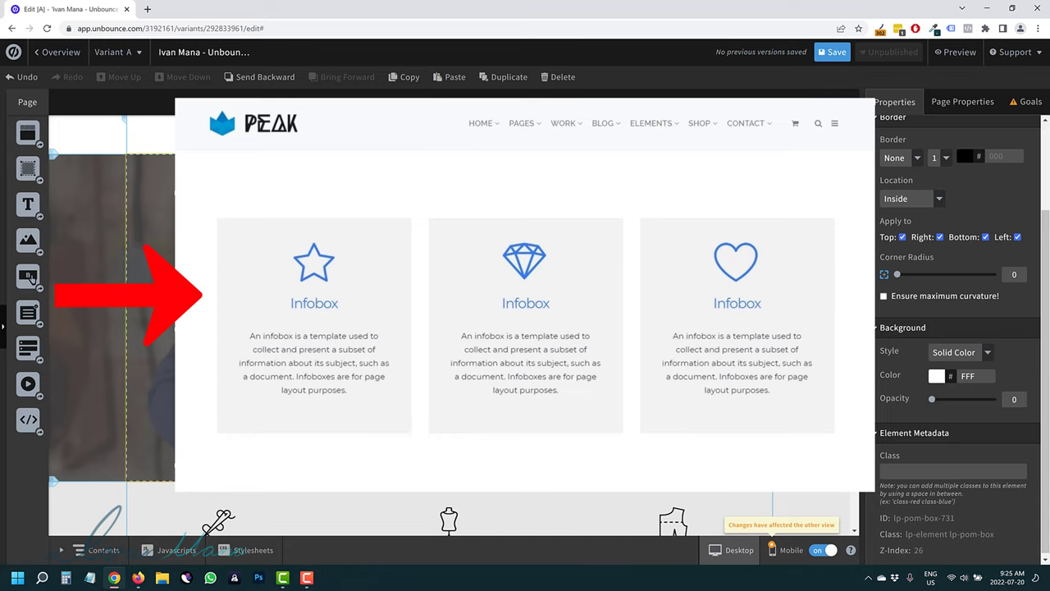
click(503, 73)
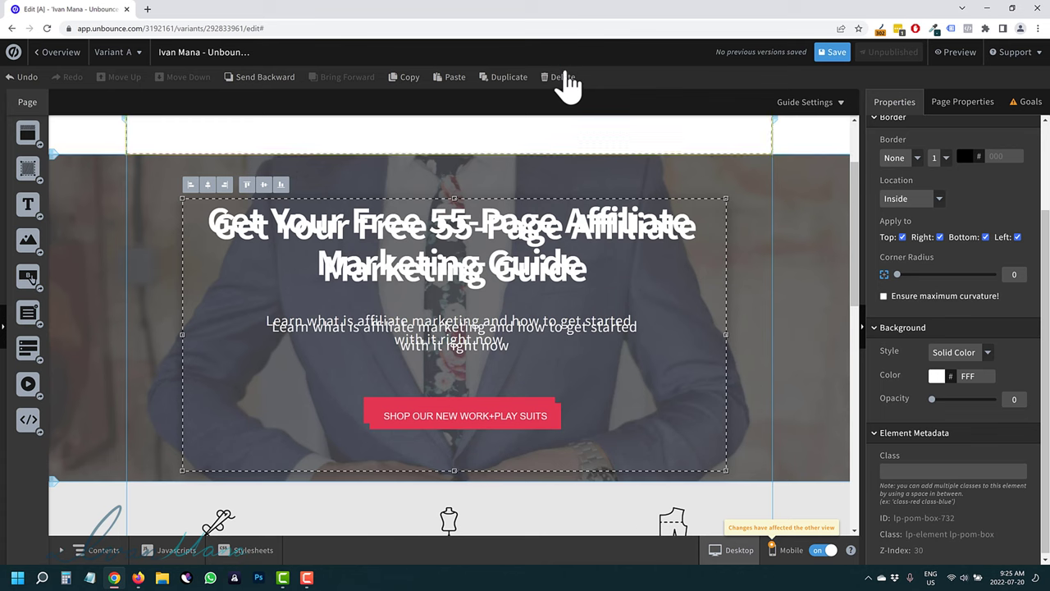
click(562, 76)
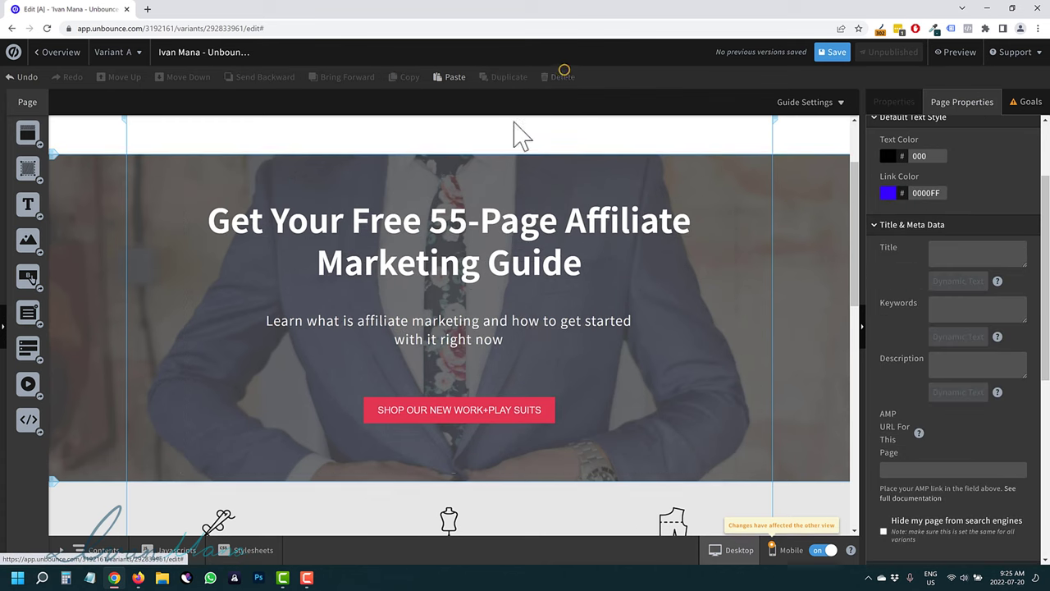
scroll(709, 408, up, 2)
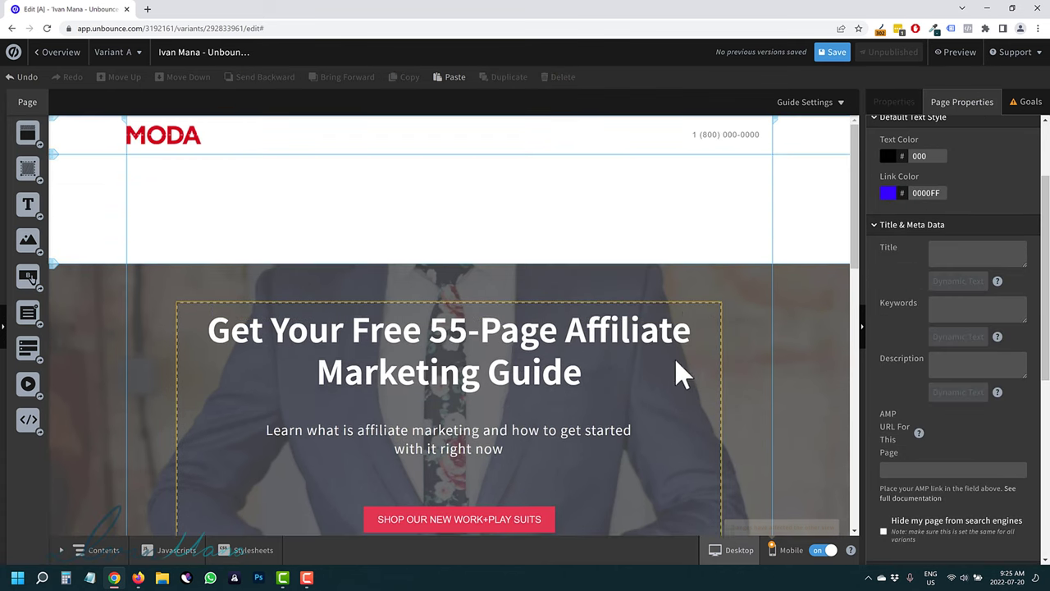
scroll(664, 373, down, 1)
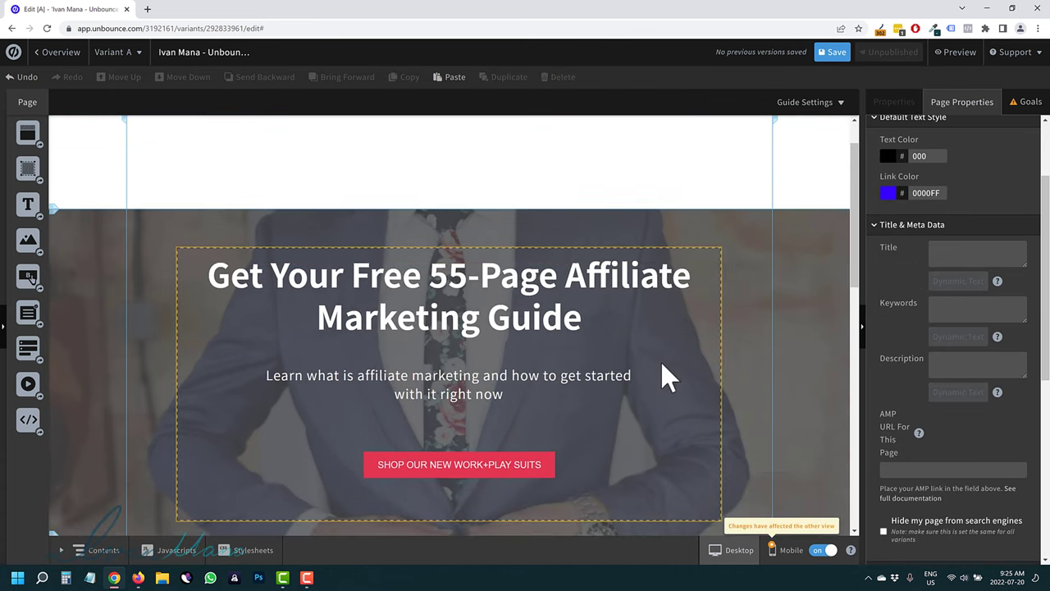
scroll(426, 384, down, 1)
click(485, 406)
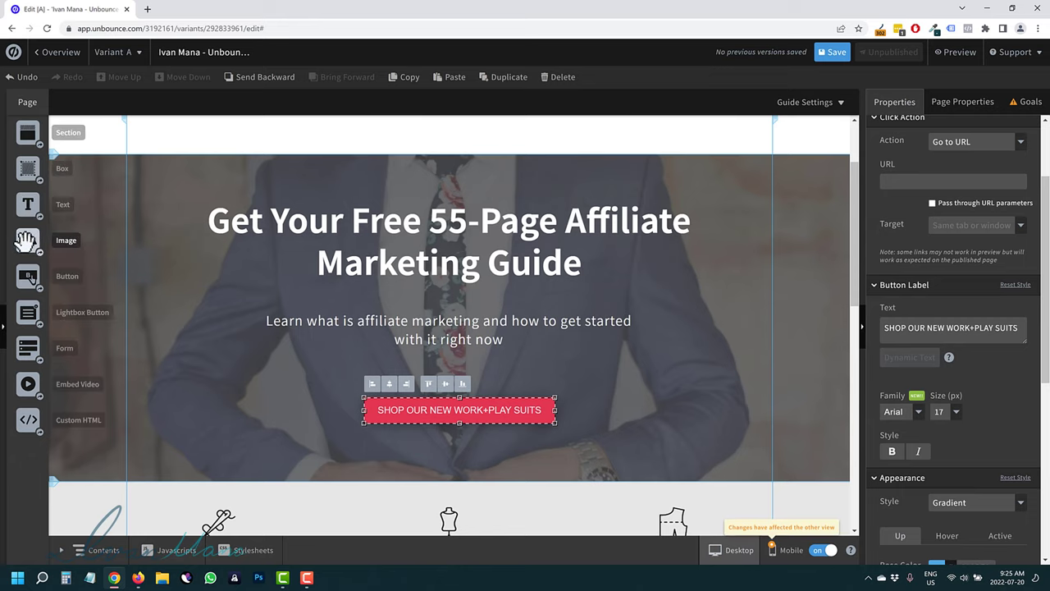
Step: Add an image to the hero using the colourful banknotes photo from Unsplash's 'money' results
drag(25, 240, 414, 269)
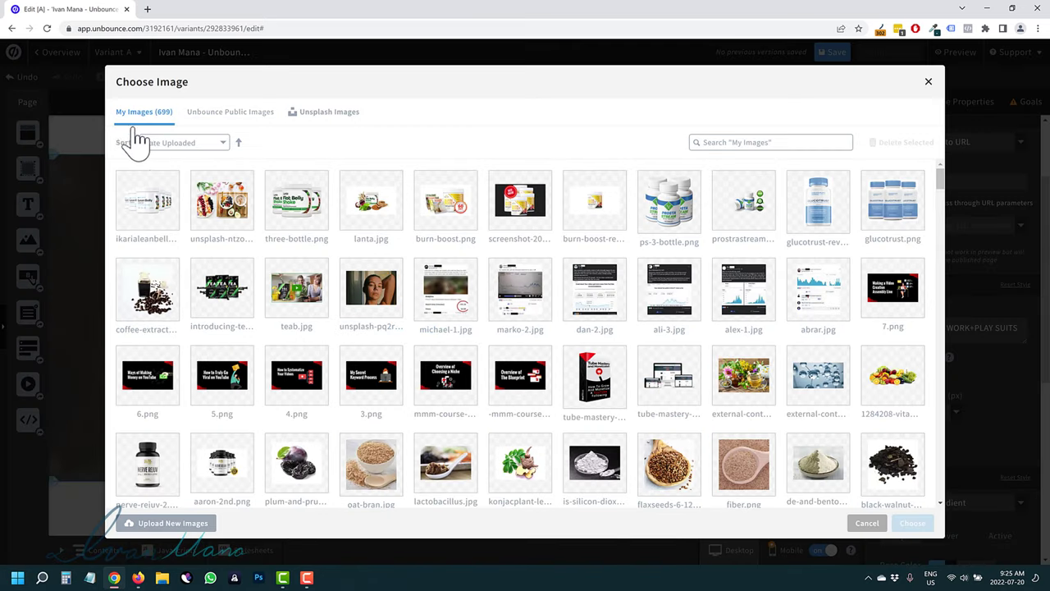
click(312, 112)
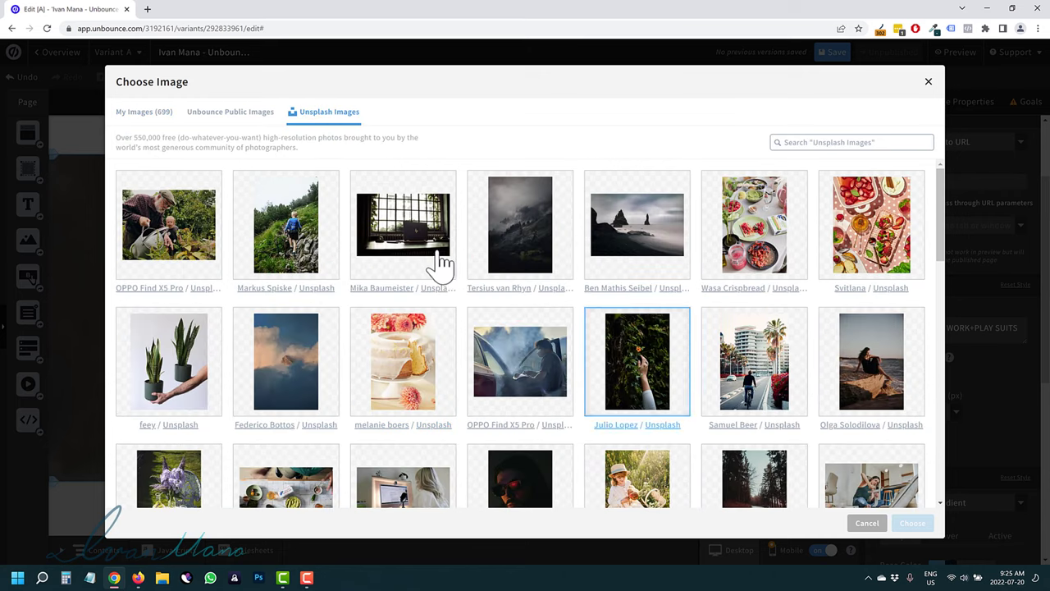
click(234, 112)
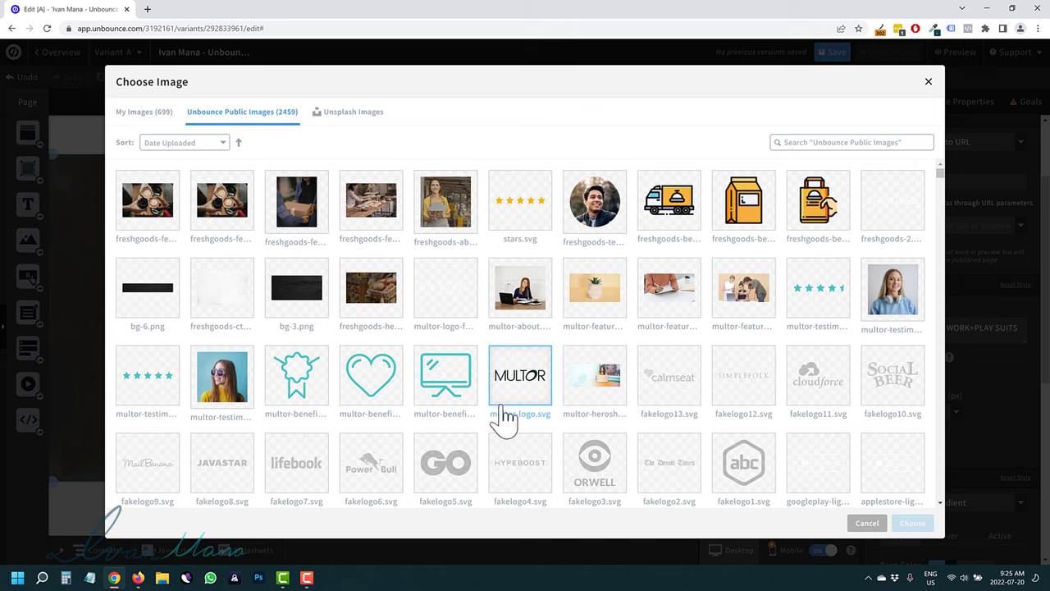
scroll(459, 369, down, 2)
scroll(527, 352, down, 1)
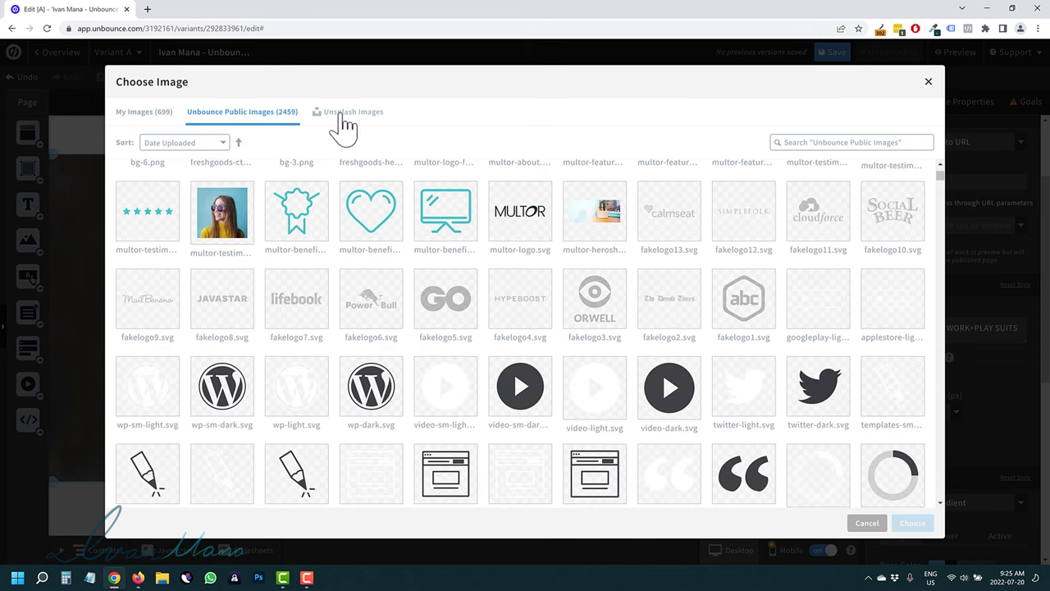
click(345, 115)
scroll(490, 375, up, 2)
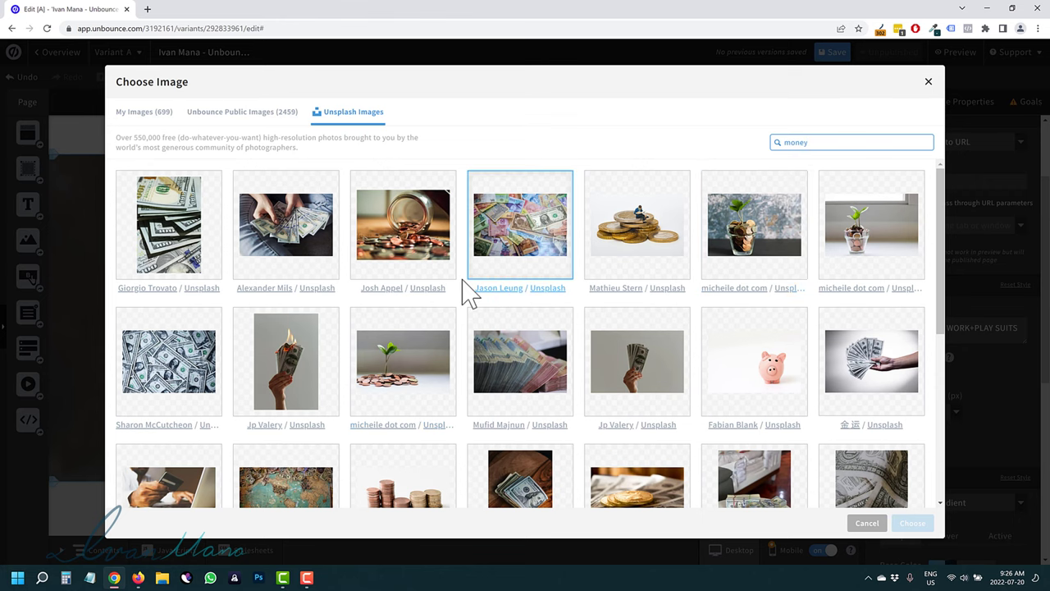
click(507, 250)
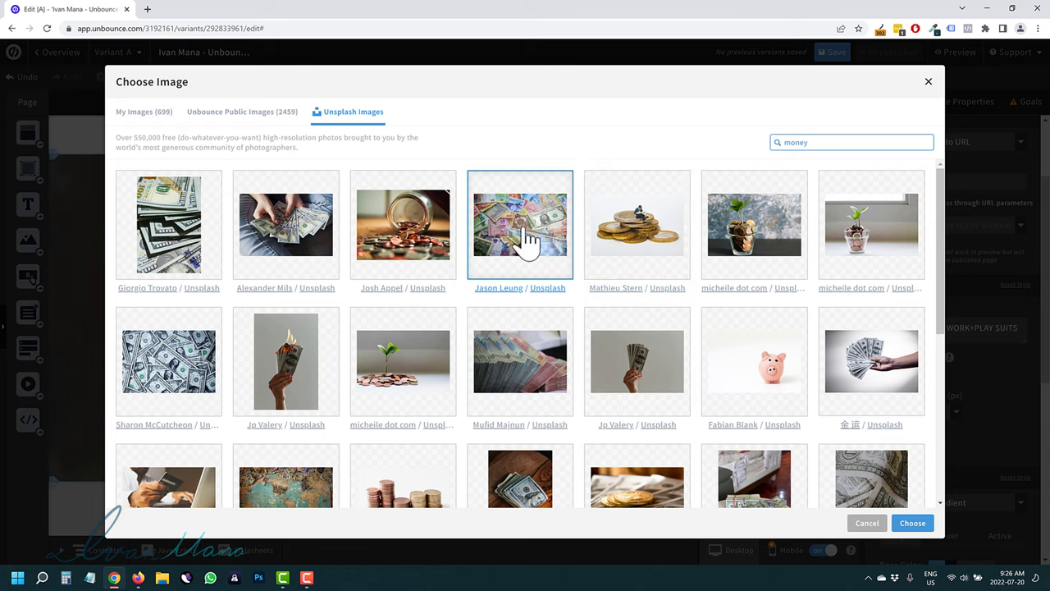
click(916, 524)
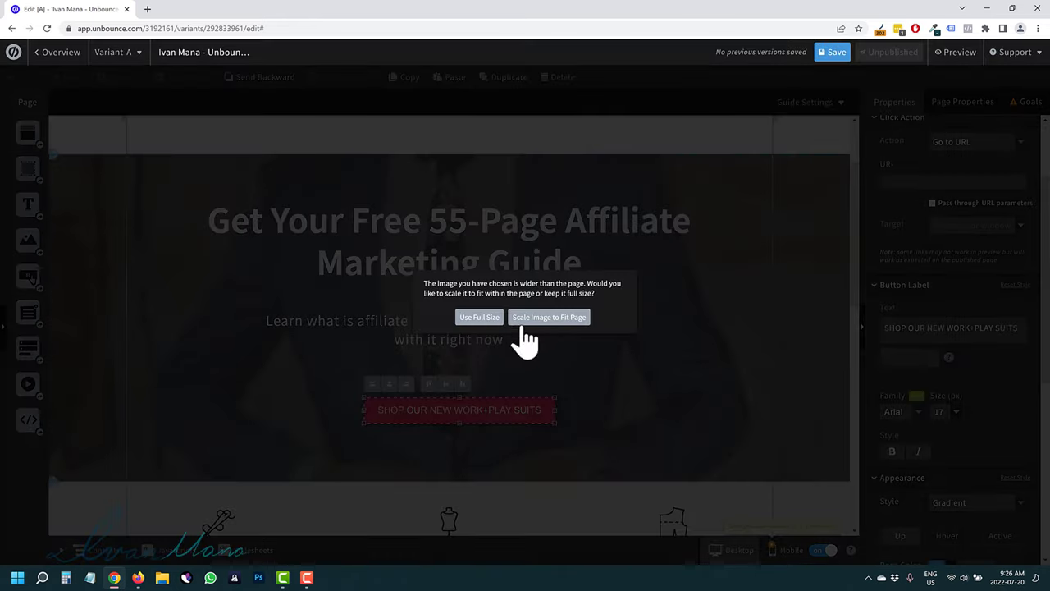
Step: Scale the money image to the page, shrink it and centre it in the hero
click(537, 318)
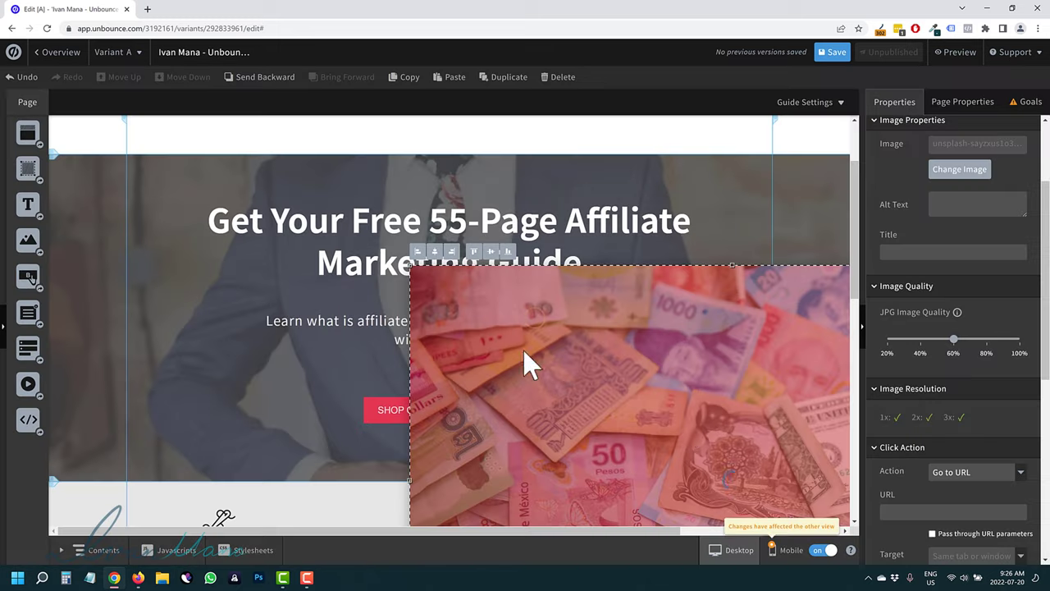
drag(714, 433, 426, 315)
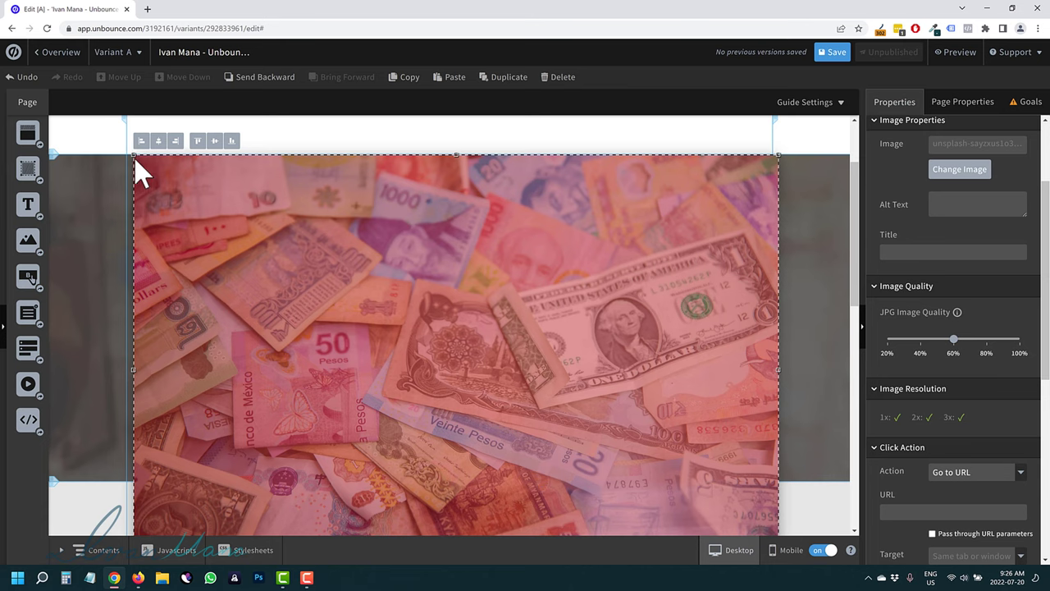
drag(133, 154, 502, 402)
drag(616, 480, 444, 349)
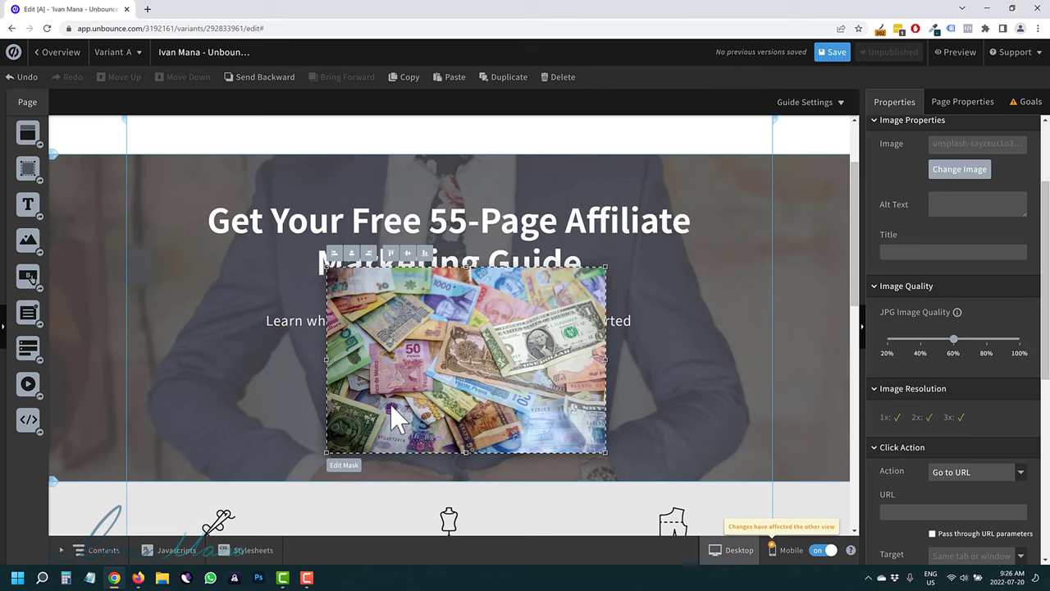
Step: Crop the money image into a wide strip and place it below the subtitle
click(344, 465)
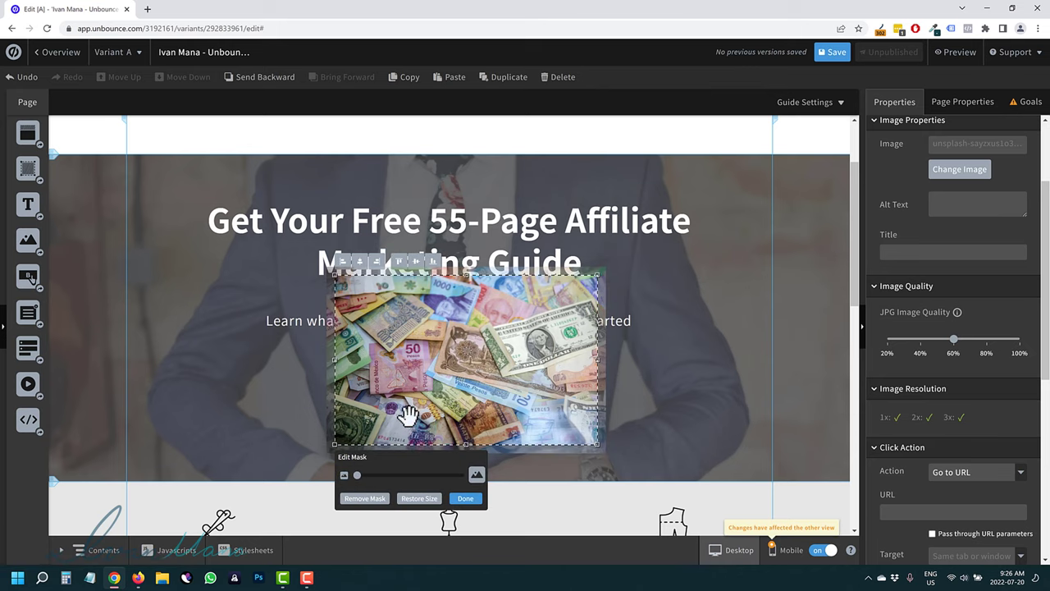
drag(338, 434, 256, 362)
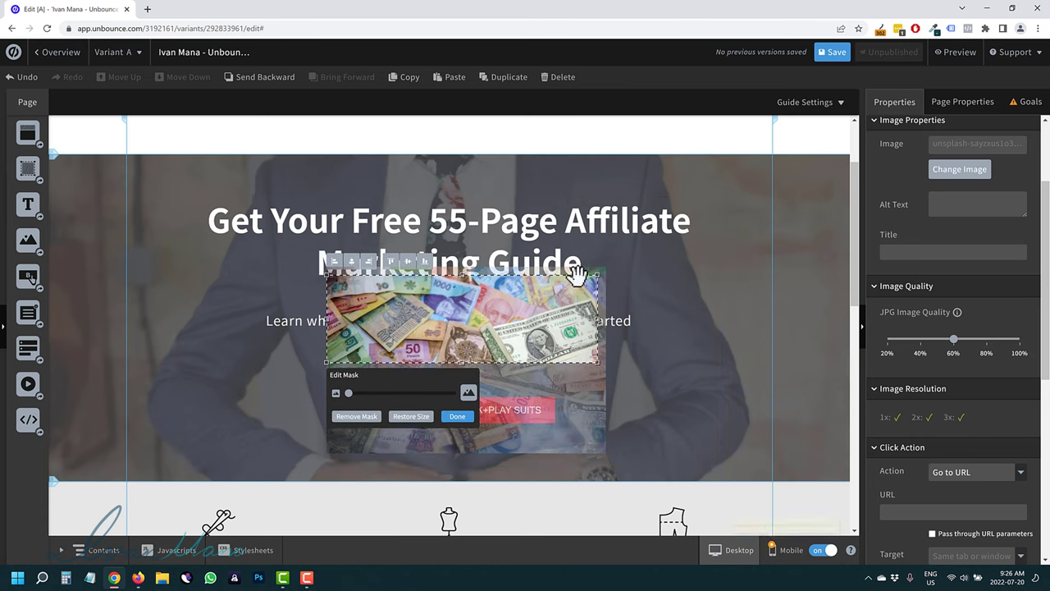
click(457, 416)
drag(503, 352, 470, 416)
click(655, 369)
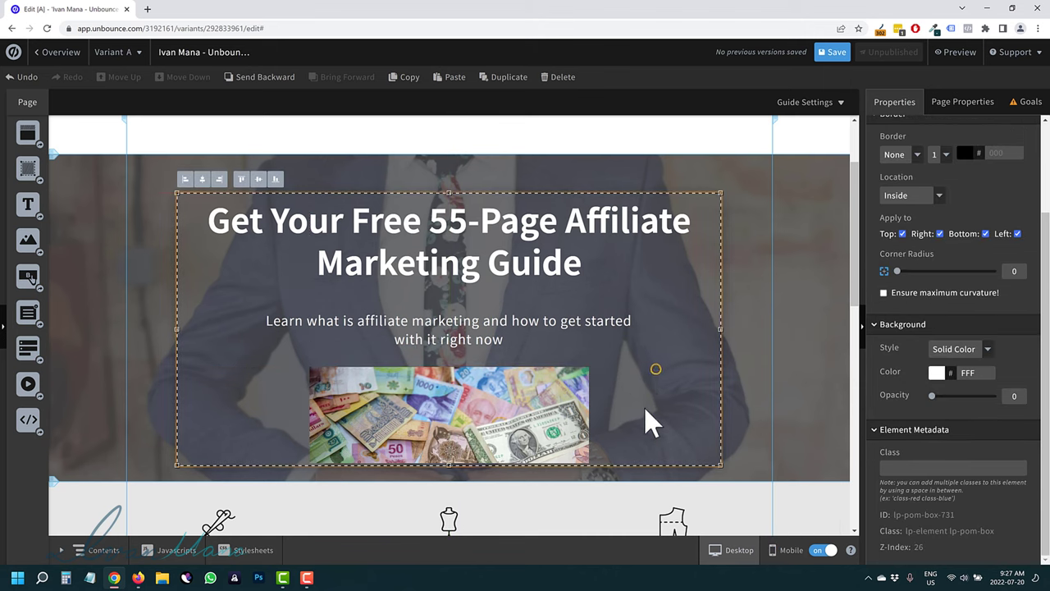
Step: Extend the hero section and its content box downward, then delete the SHOP suits button
scroll(644, 402, down, 1)
scroll(476, 393, down, 1)
click(473, 365)
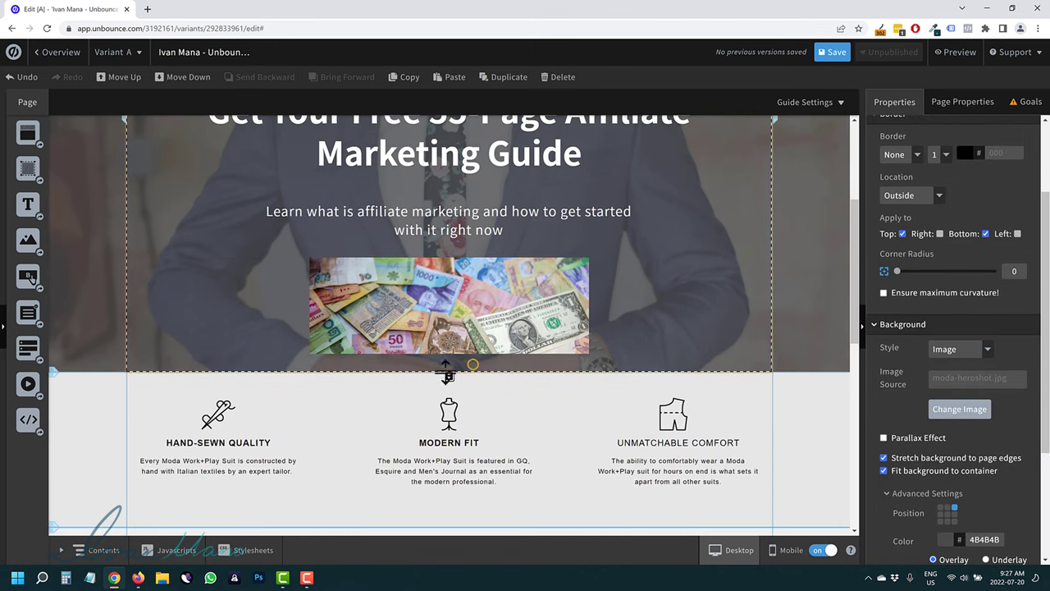
drag(446, 376, 448, 452)
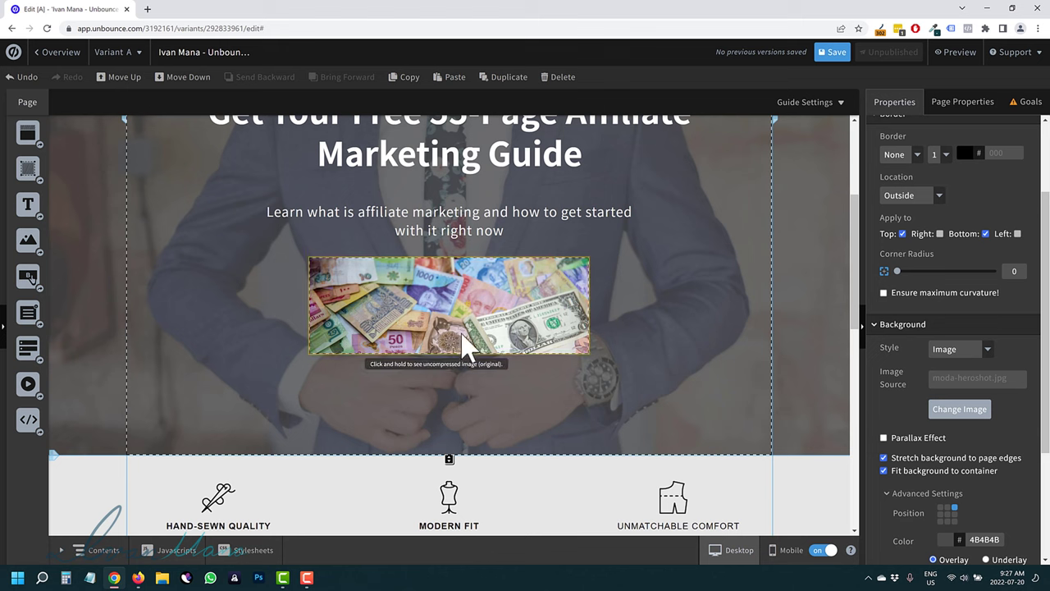
drag(444, 319, 344, 303)
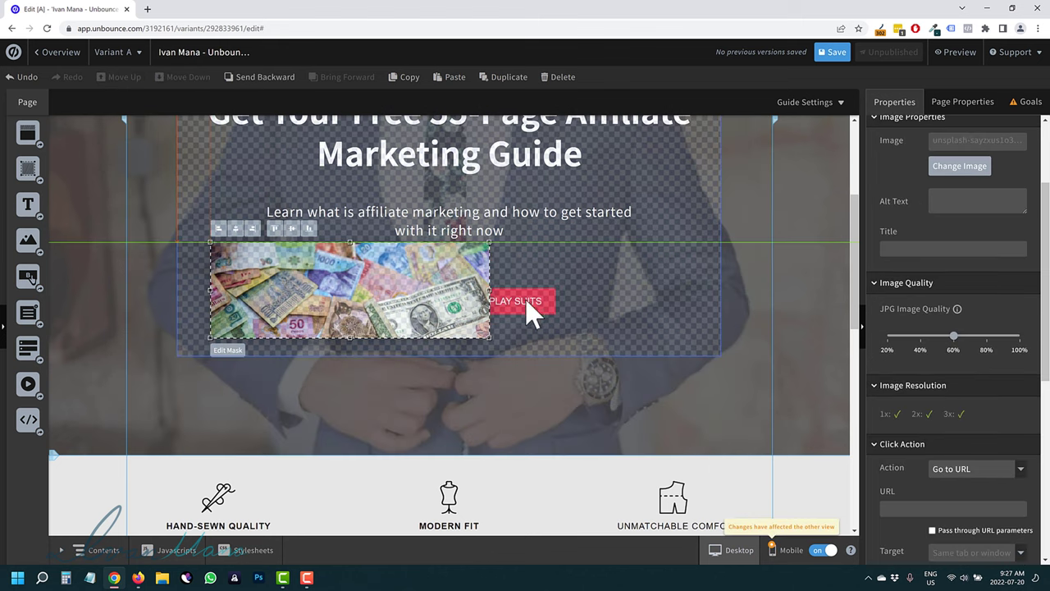
click(516, 336)
drag(449, 356, 449, 436)
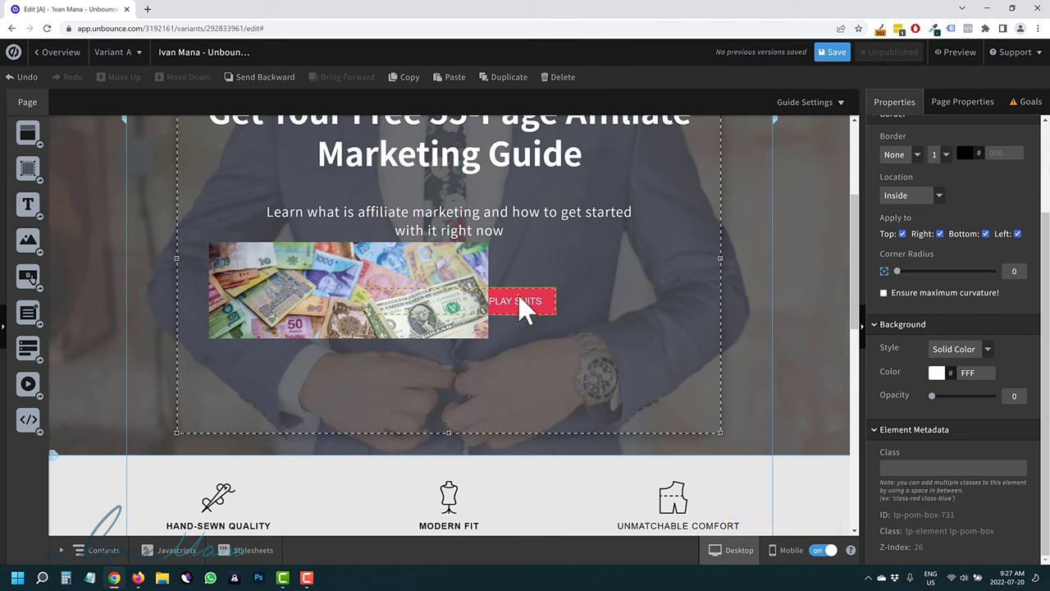
drag(521, 307, 503, 407)
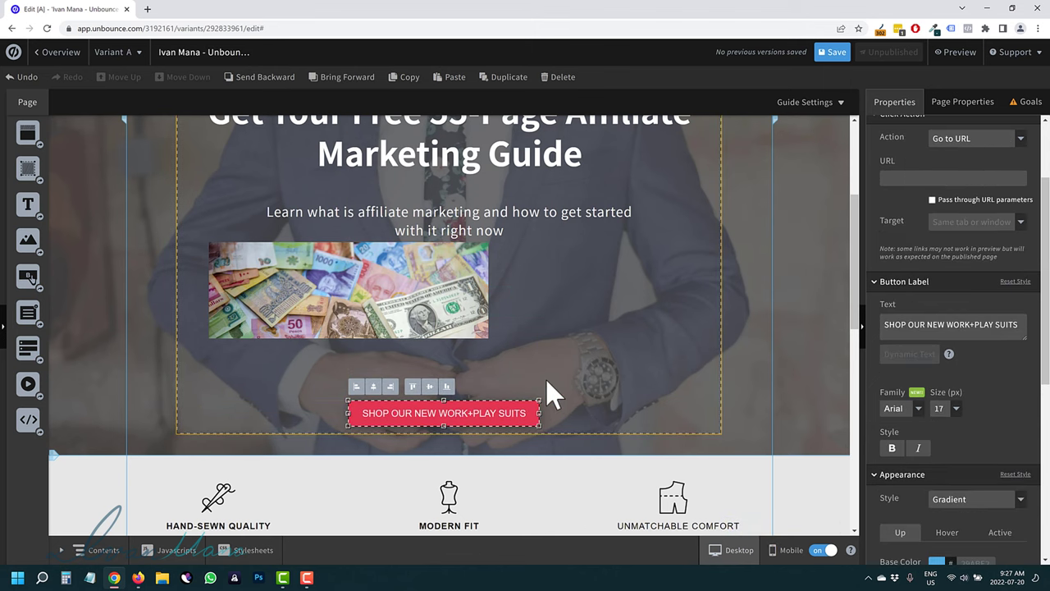
key(Delete)
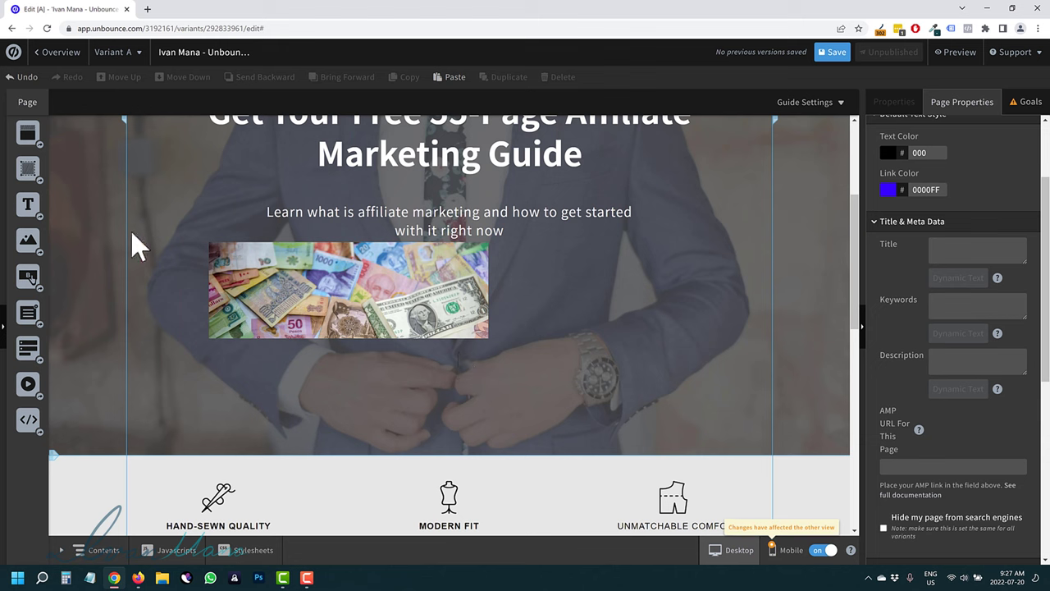
Step: Centre the money image under the subtitle and delete the empty white section under the header
click(431, 307)
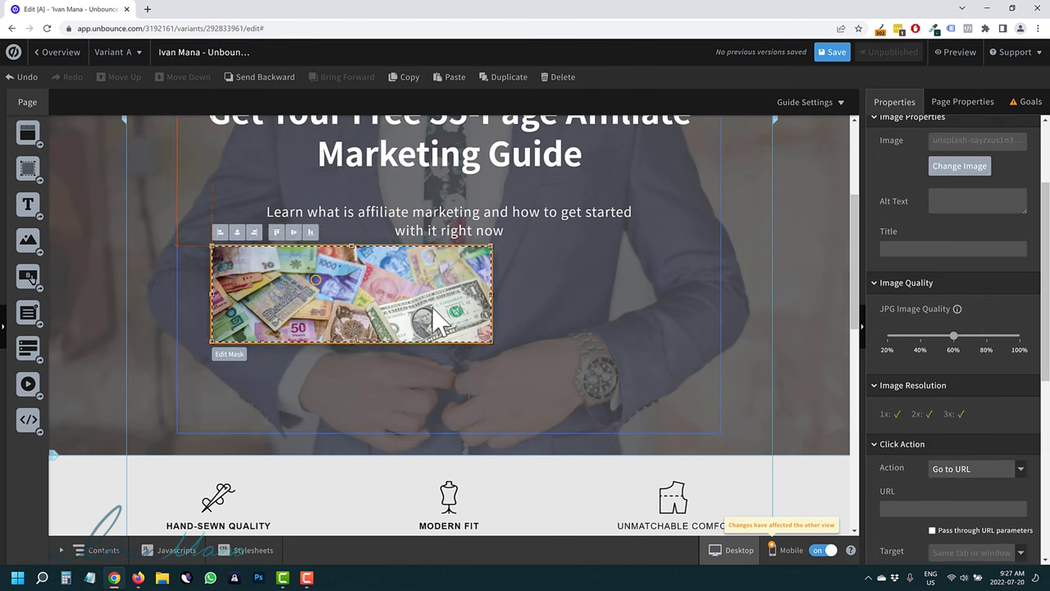
mouse_move(432, 307)
mouse_down()
mouse_move(454, 298)
mouse_move(416, 296)
mouse_up()
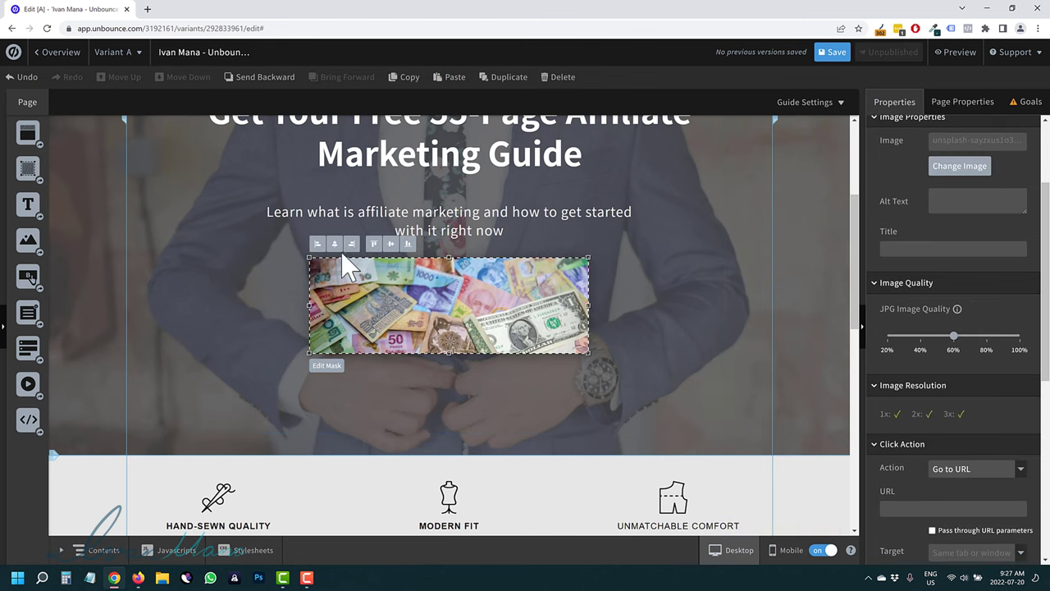
scroll(563, 446, up, 3)
click(672, 406)
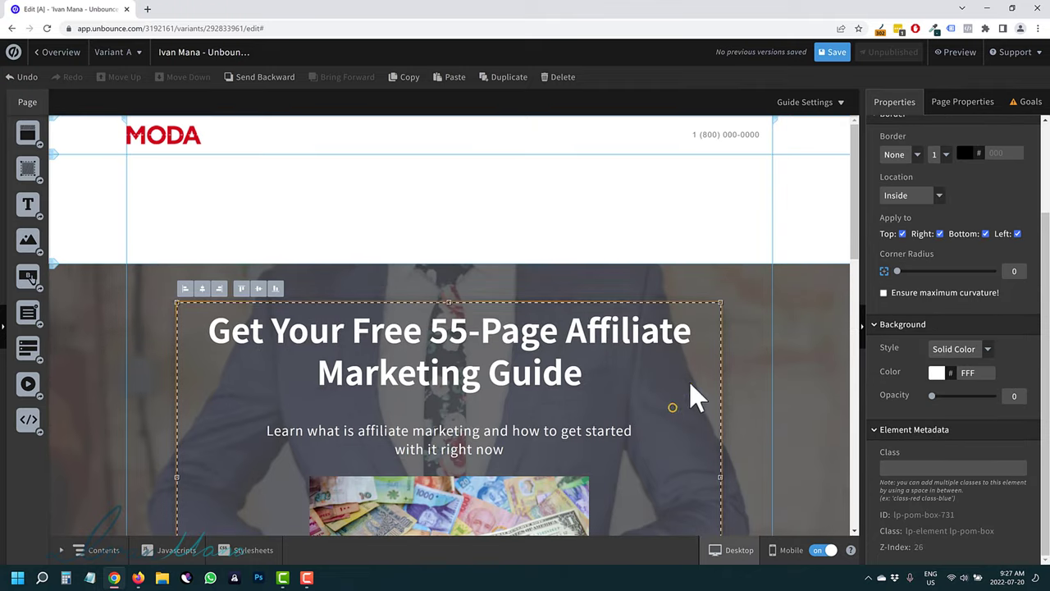
click(680, 190)
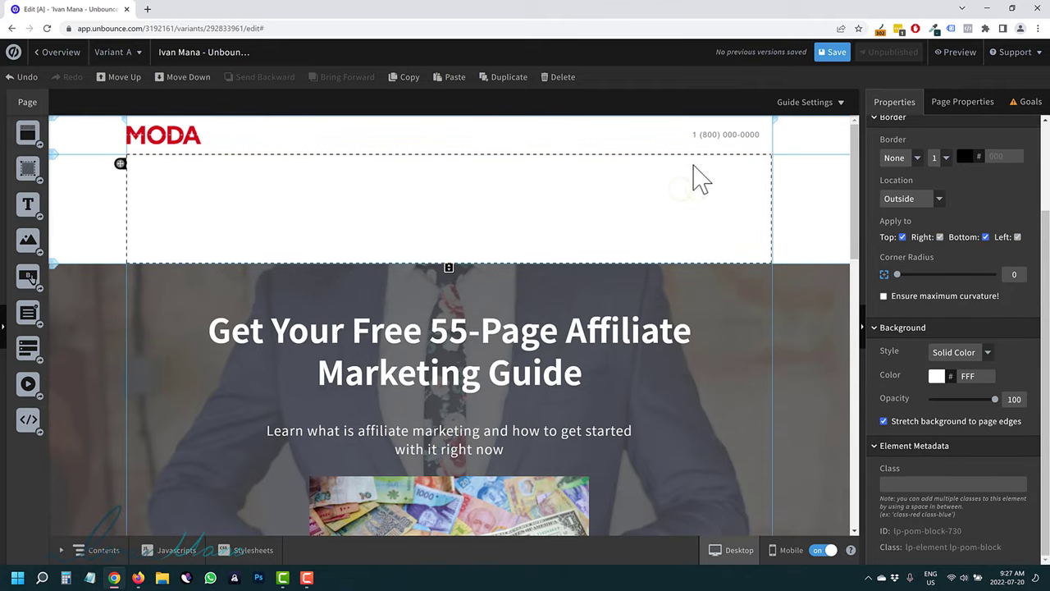
click(565, 86)
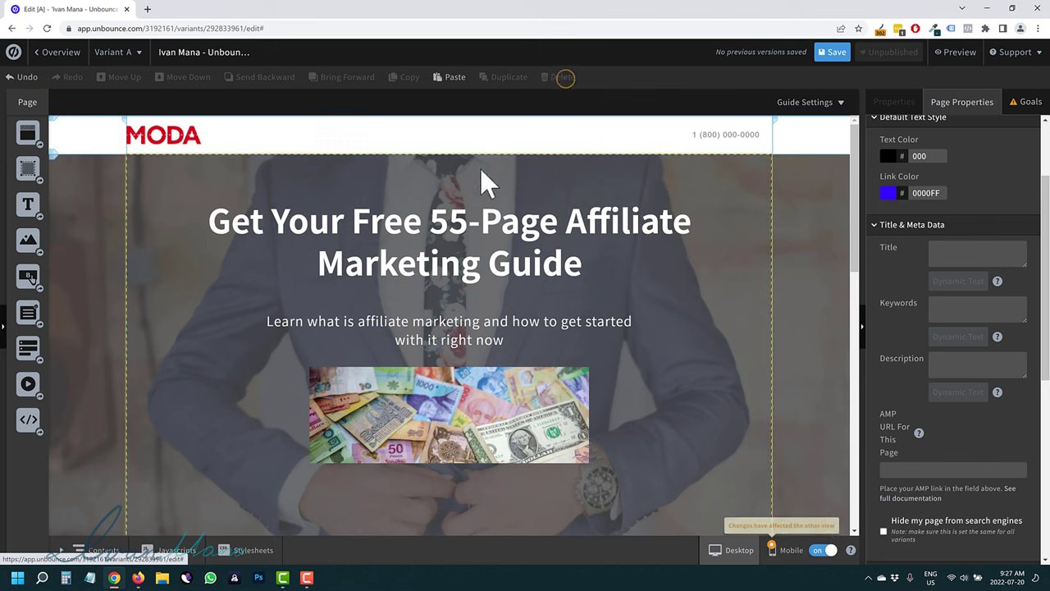
scroll(661, 342, down, 3)
scroll(452, 488, up, 3)
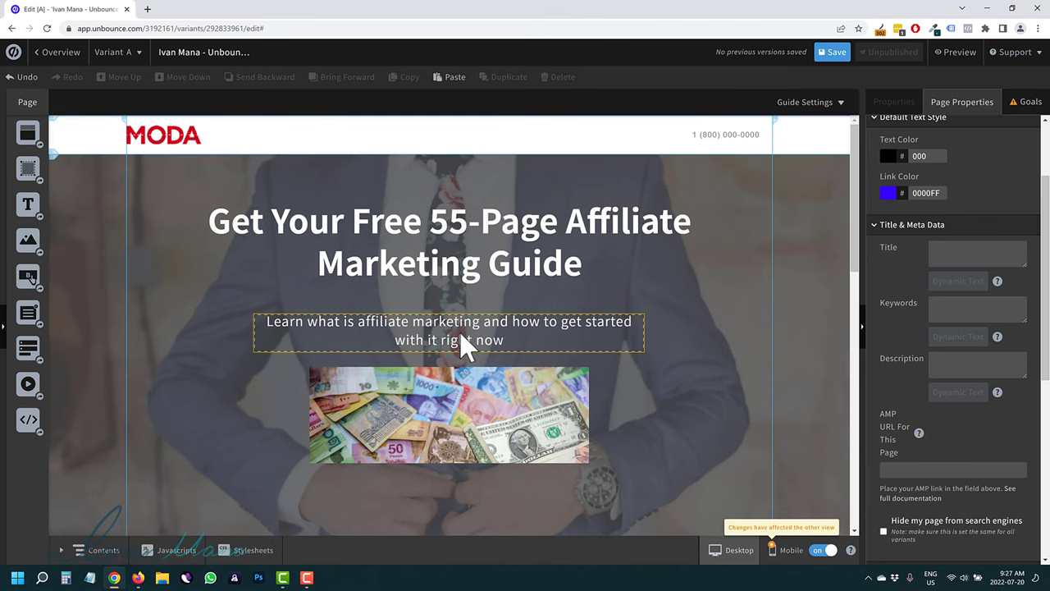
scroll(464, 347, down, 1)
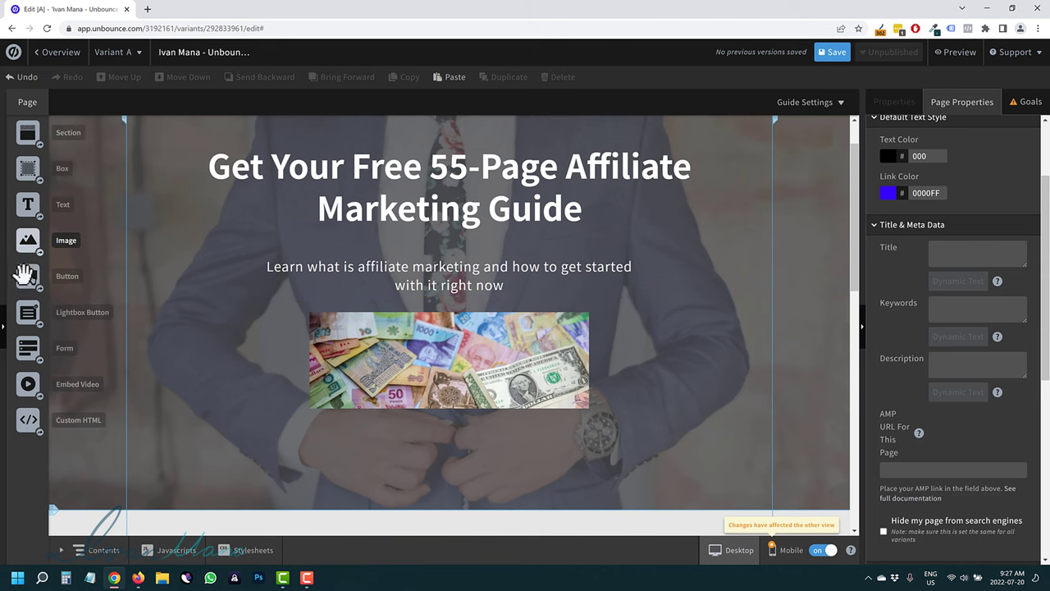
Step: Add a new button under the money image and resize it wider and taller
drag(24, 276, 601, 448)
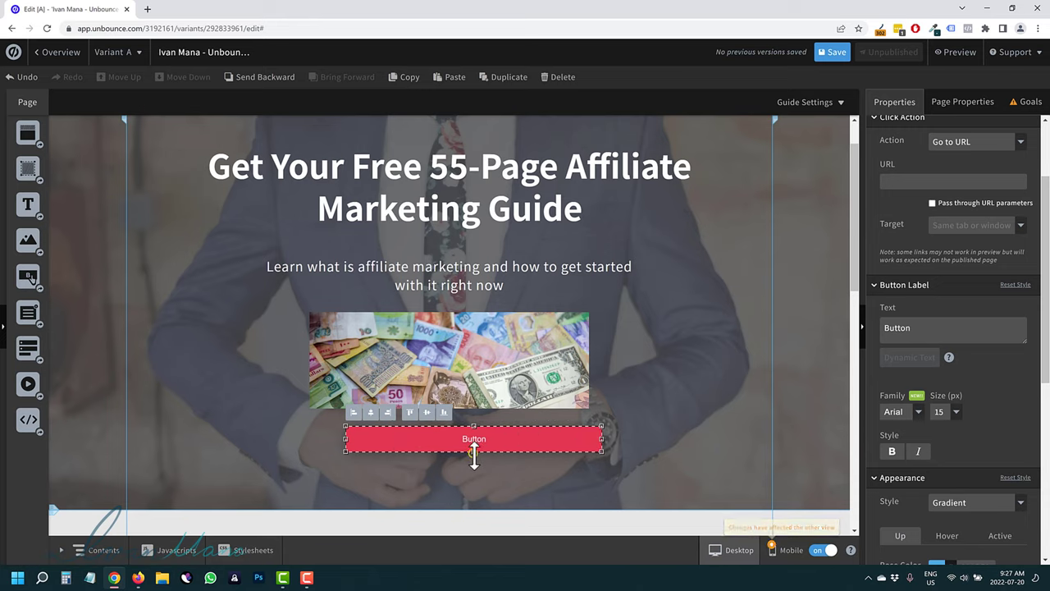
mouse_move(473, 451)
mouse_down()
mouse_move(506, 439)
mouse_move(492, 442)
mouse_up()
drag(572, 456, 609, 470)
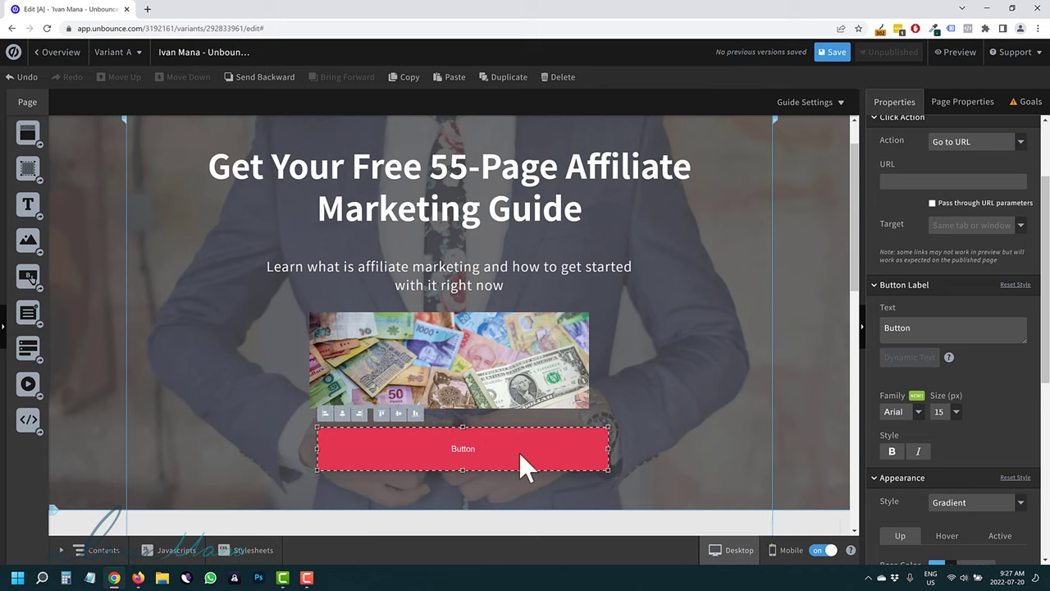
drag(505, 444, 491, 437)
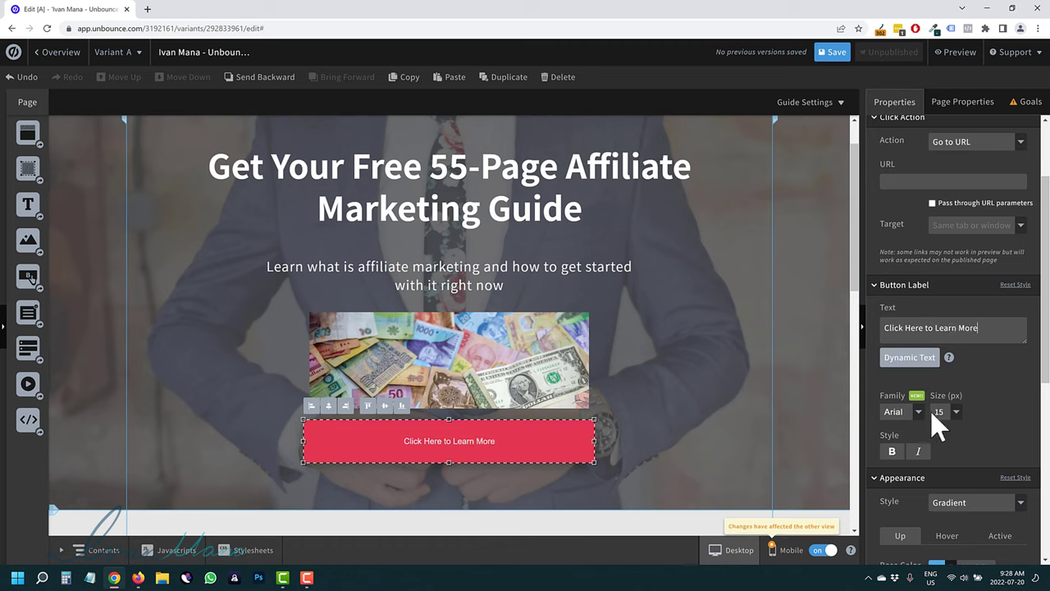
Step: Set the button label to Noto Sans KR Regular, size 28, bold, with italics turned off
click(956, 412)
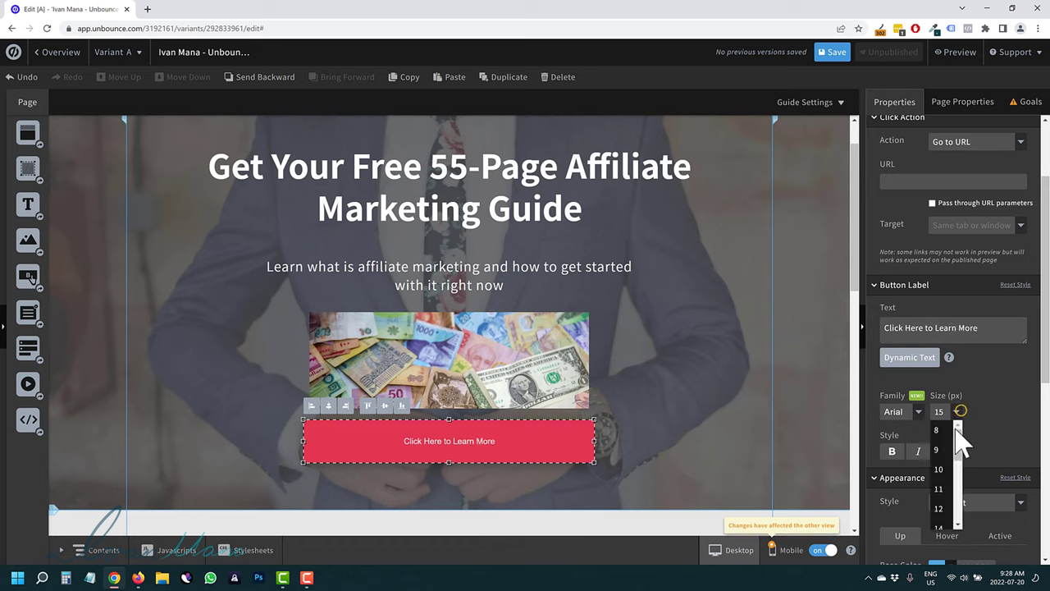
scroll(939, 509, down, 2)
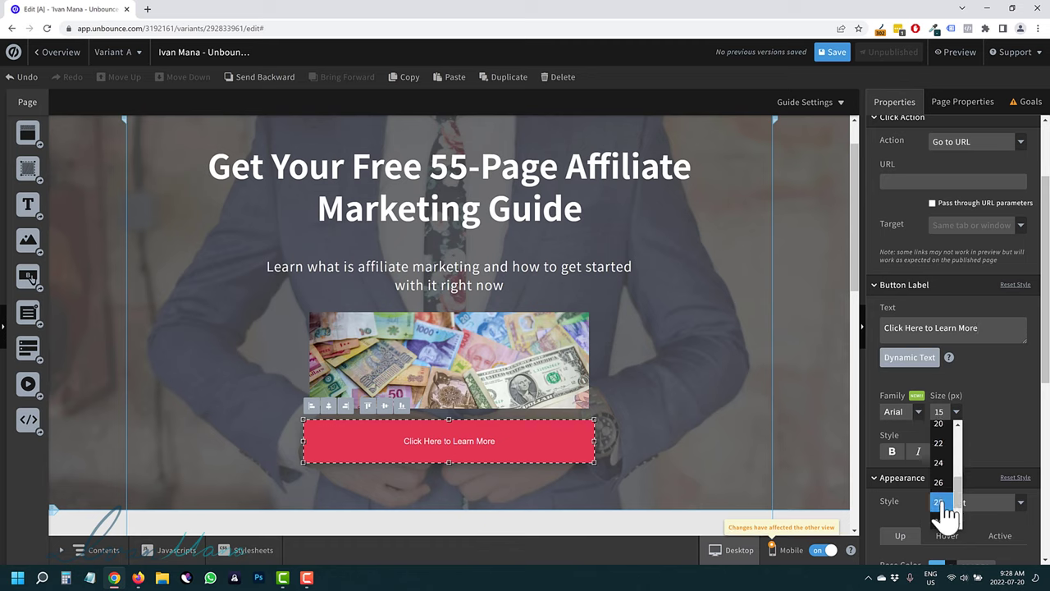
click(940, 502)
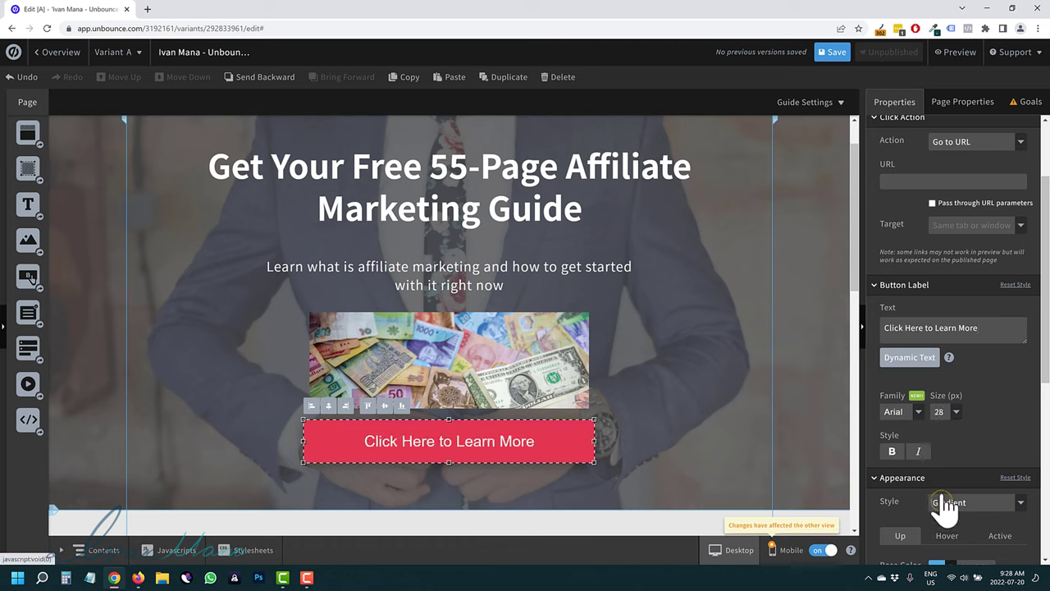
click(917, 412)
scroll(914, 462, up, 2)
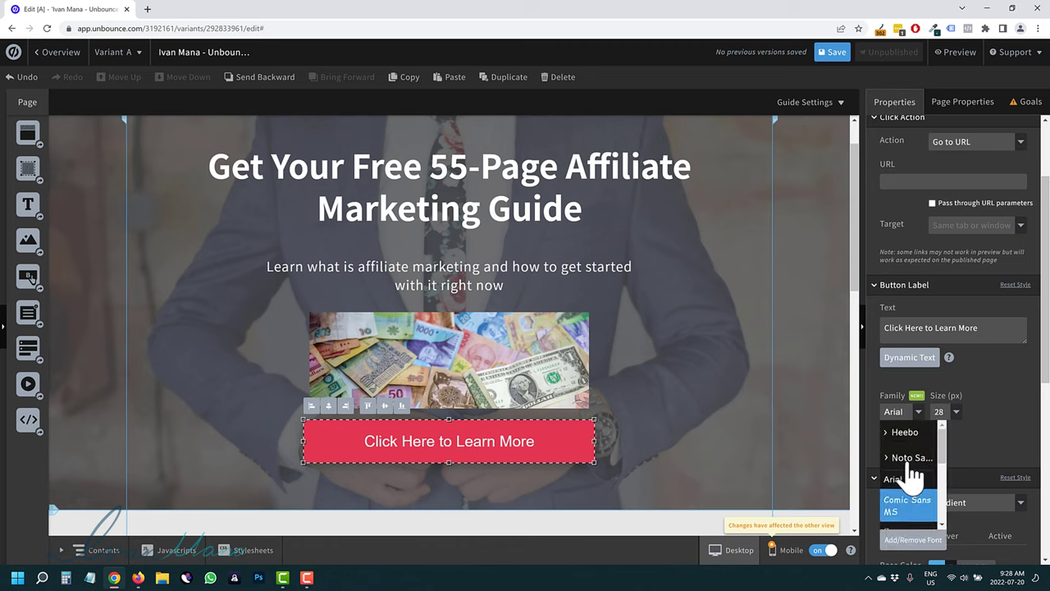
scroll(911, 496, down, 3)
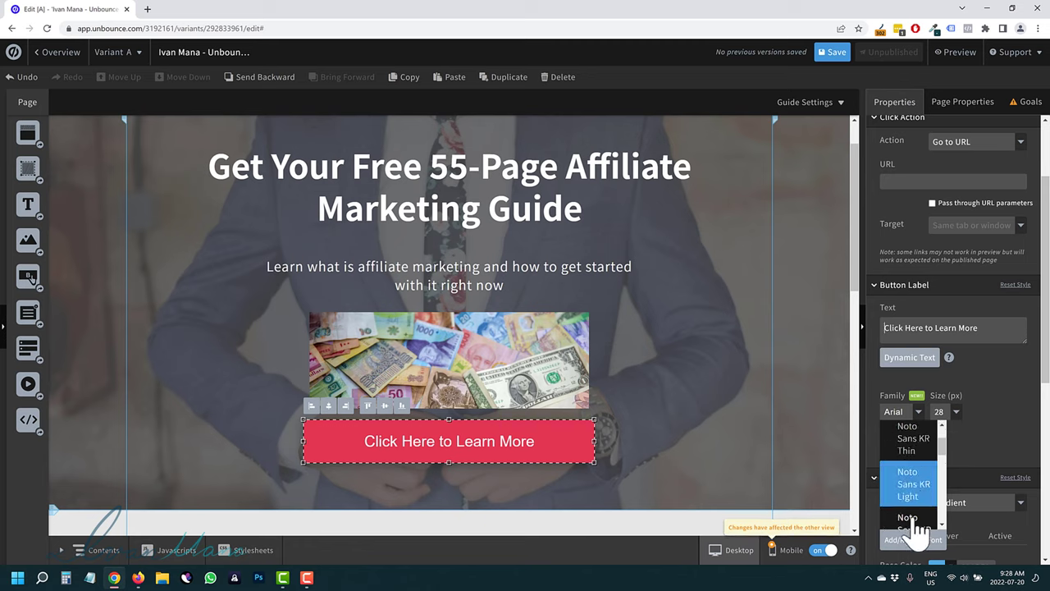
scroll(923, 491, down, 1)
scroll(922, 496, up, 2)
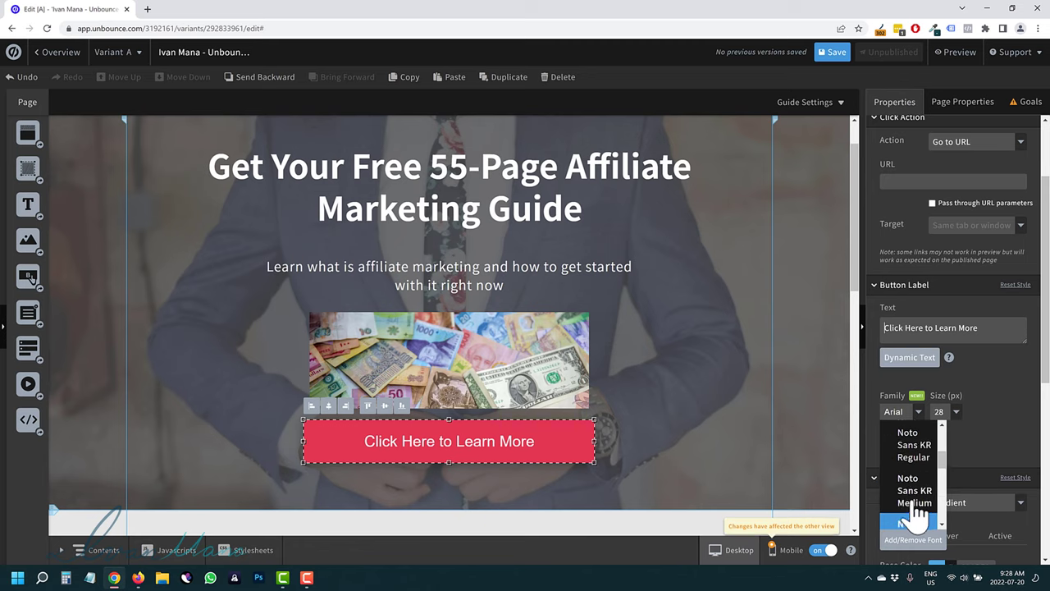
click(919, 484)
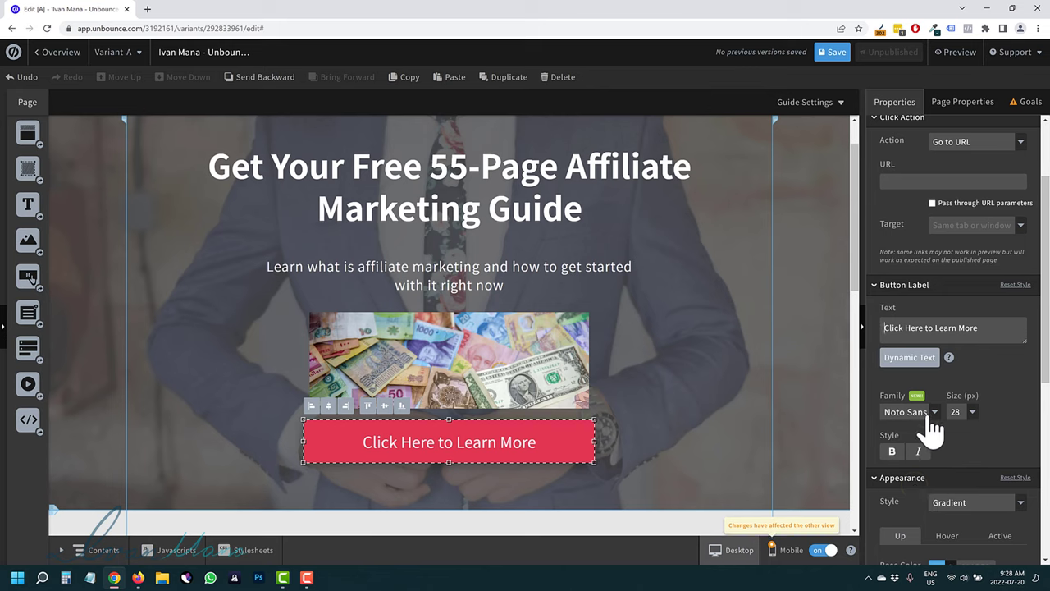
scroll(931, 430, up, 1)
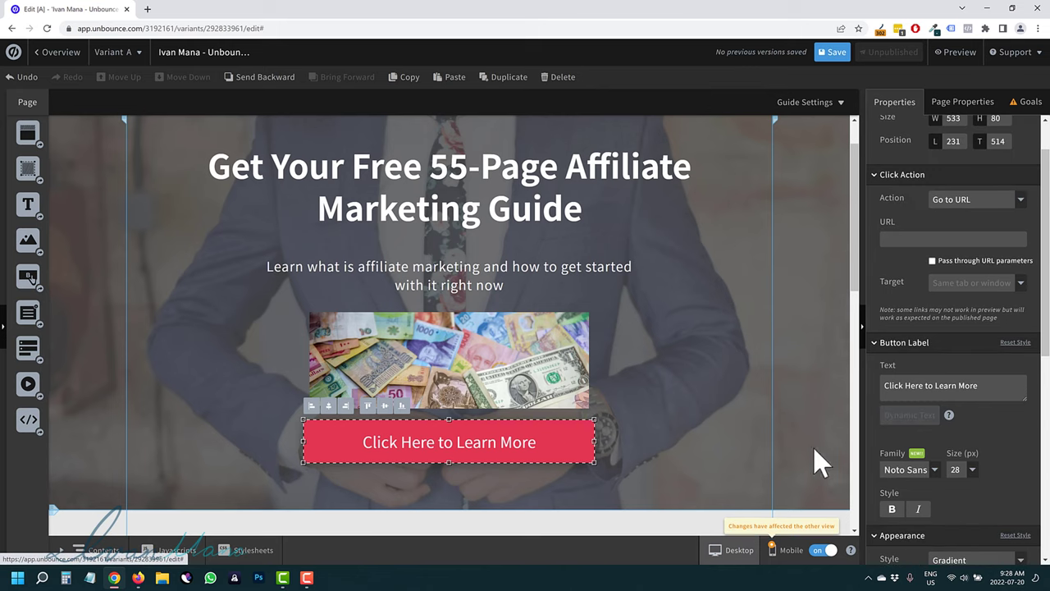
click(892, 508)
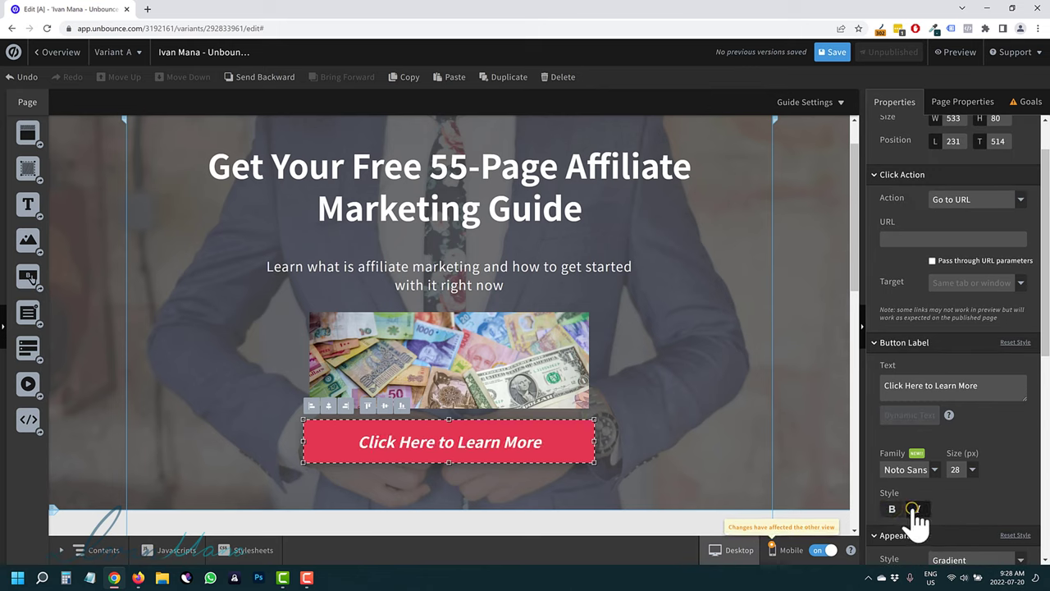
click(921, 510)
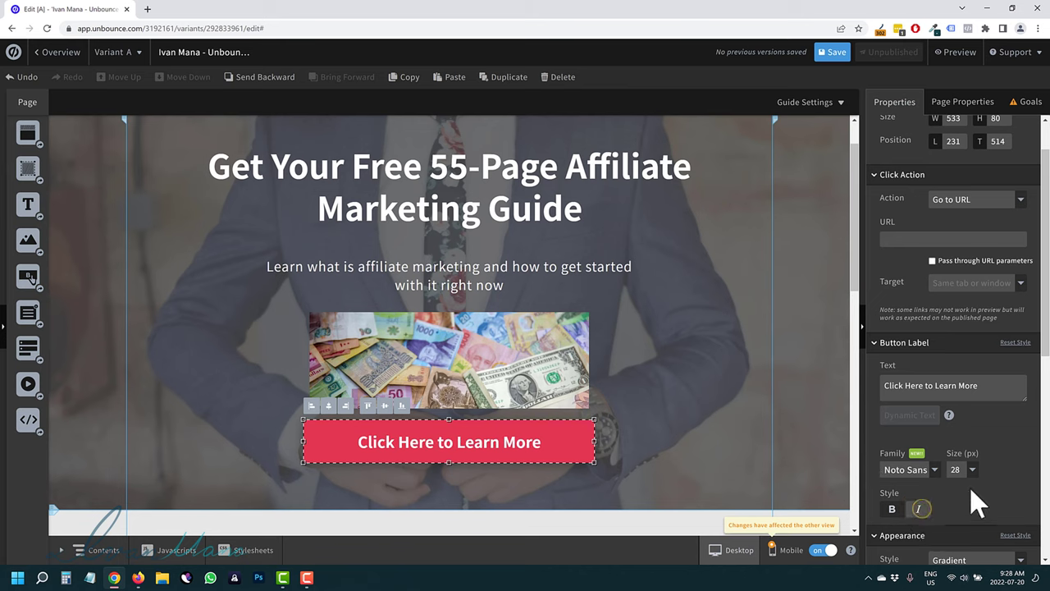
Step: Set the button's Appearance style to Solid Color, then change it to Image
scroll(969, 489, down, 2)
scroll(976, 443, down, 1)
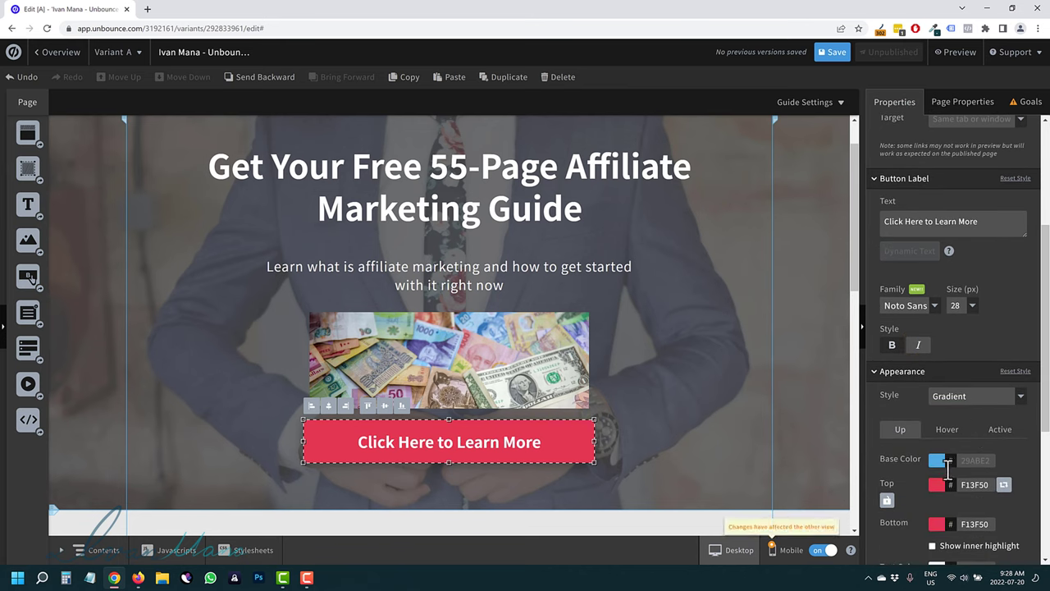
scroll(914, 464, up, 3)
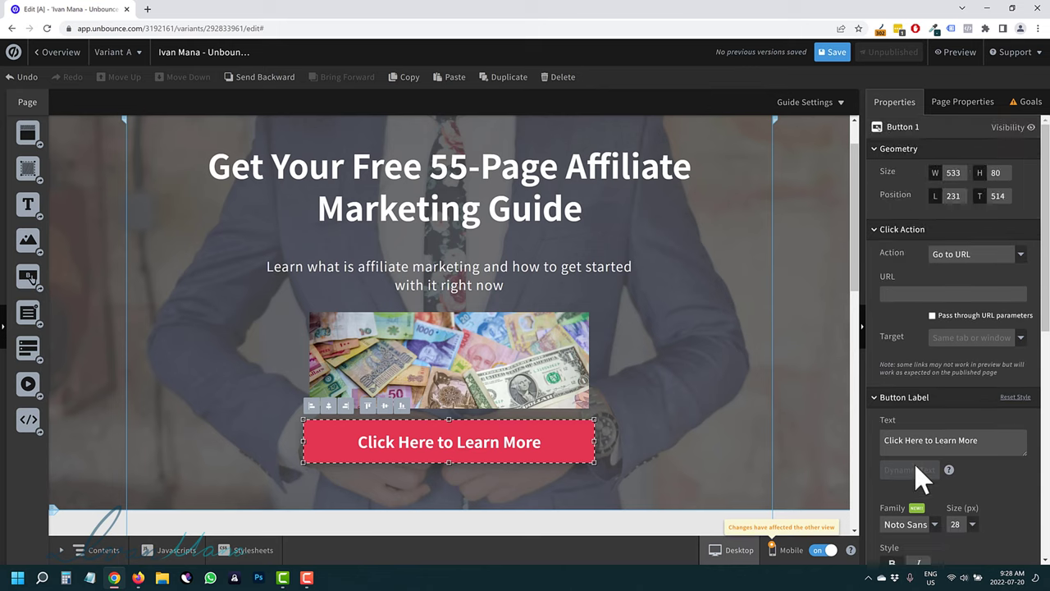
scroll(914, 464, down, 3)
scroll(946, 379, down, 1)
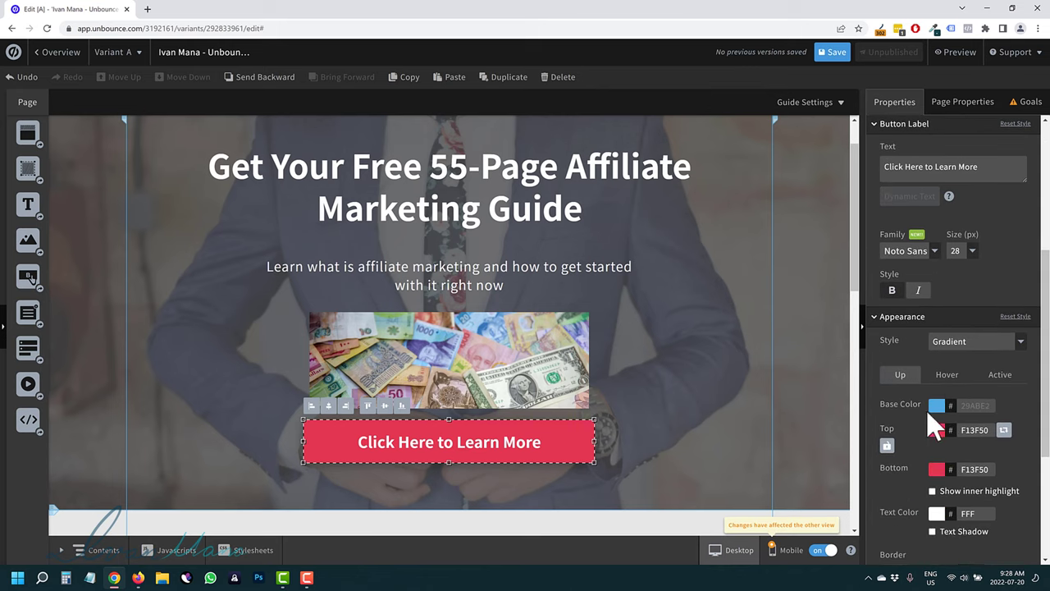
click(976, 349)
click(962, 361)
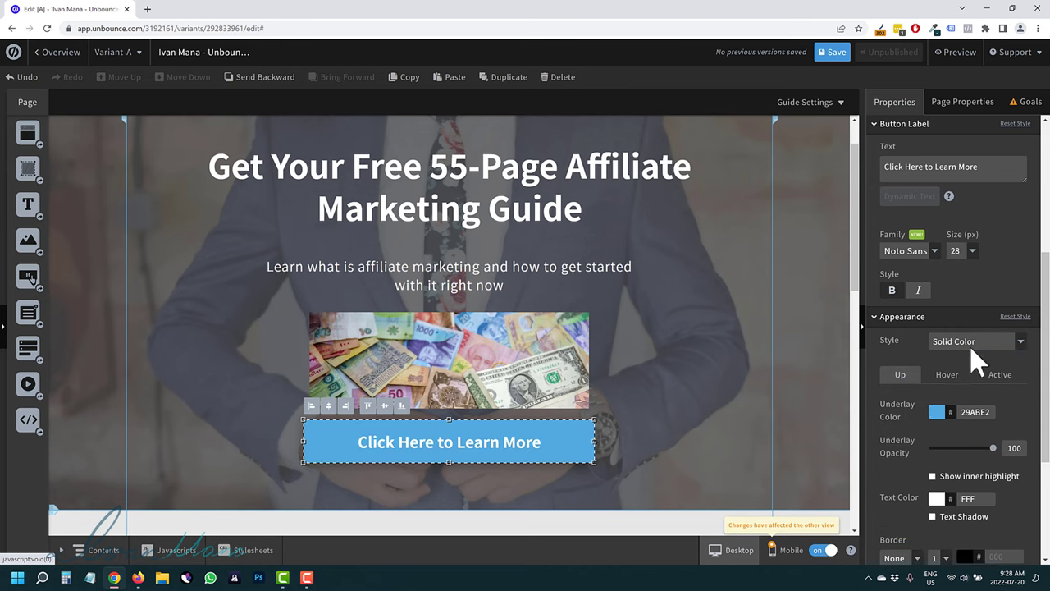
click(970, 347)
click(954, 406)
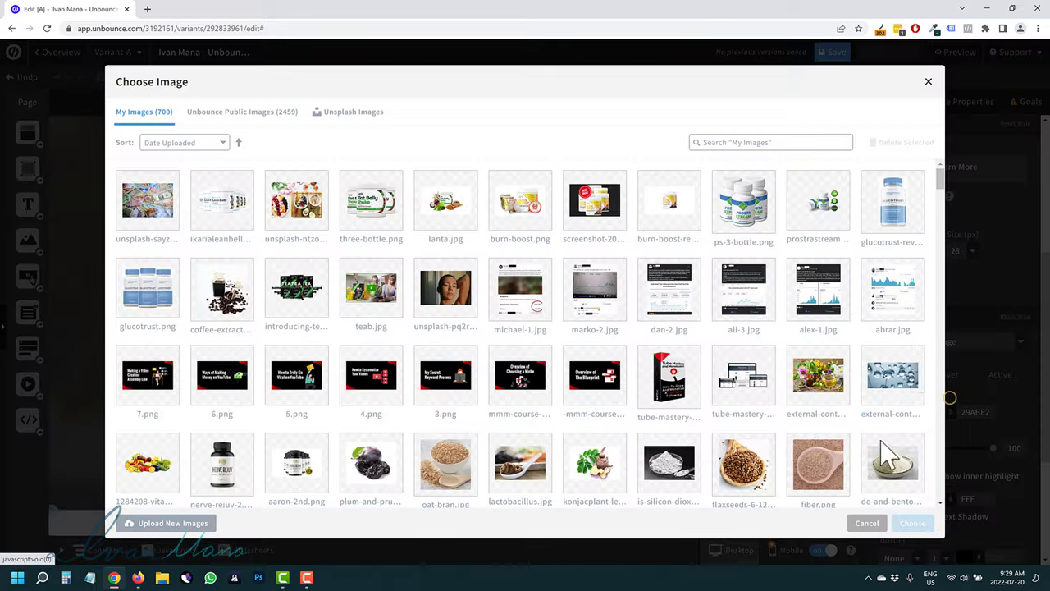
Step: Use the pink tulip photo as the button image, then resize and reposition the image button
double_click(288, 203)
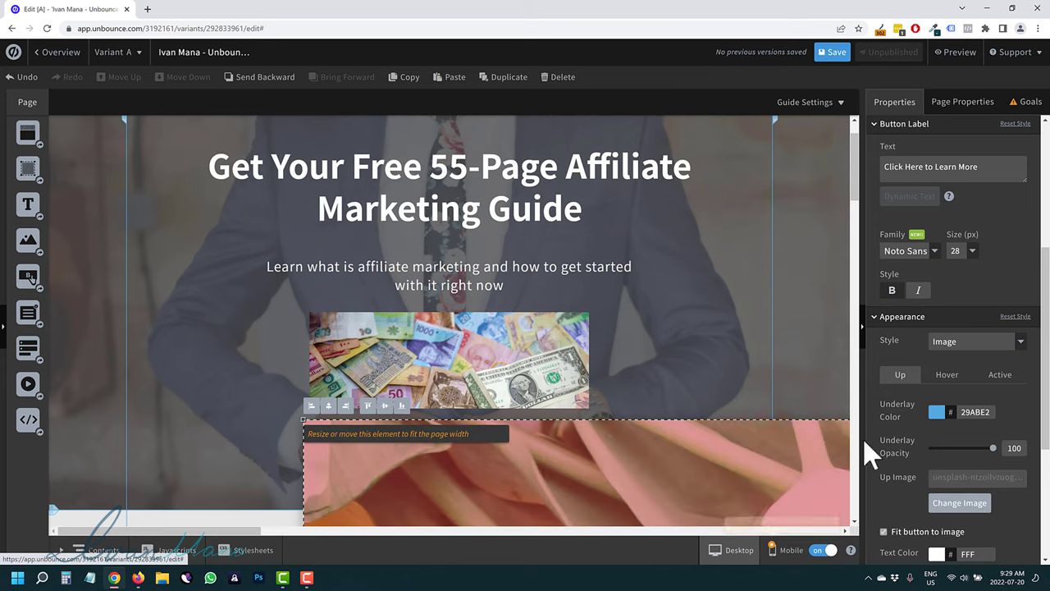
scroll(574, 445, down, 2)
scroll(574, 447, down, 1)
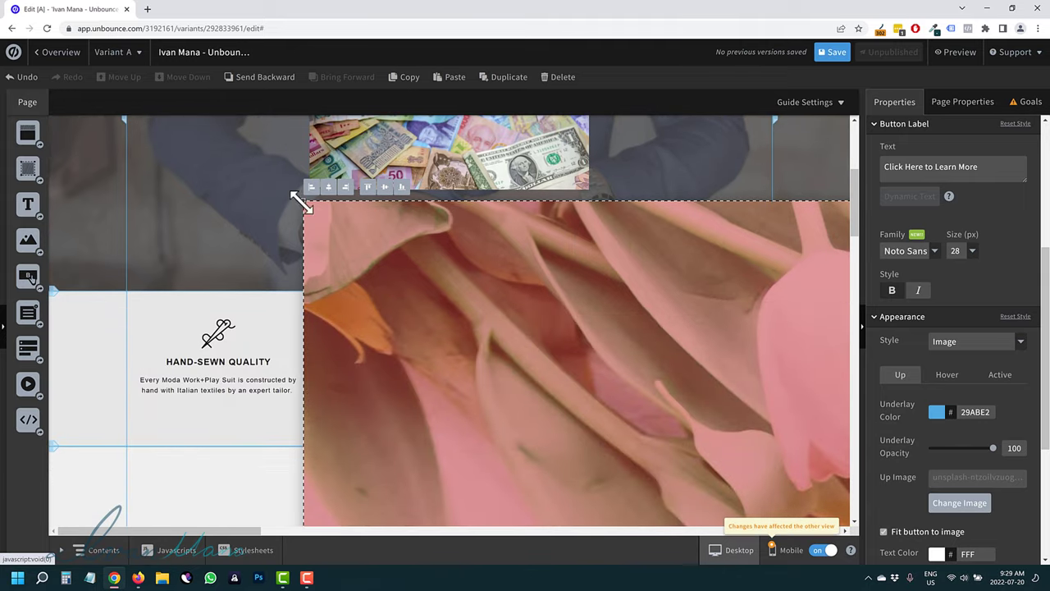
drag(301, 197, 219, 175)
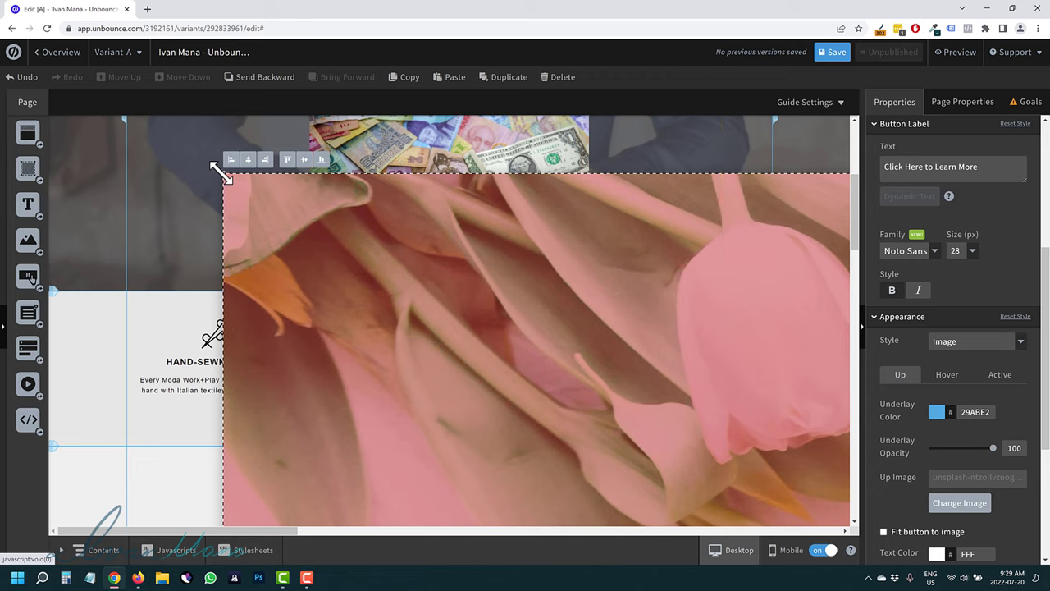
drag(385, 267, 730, 459)
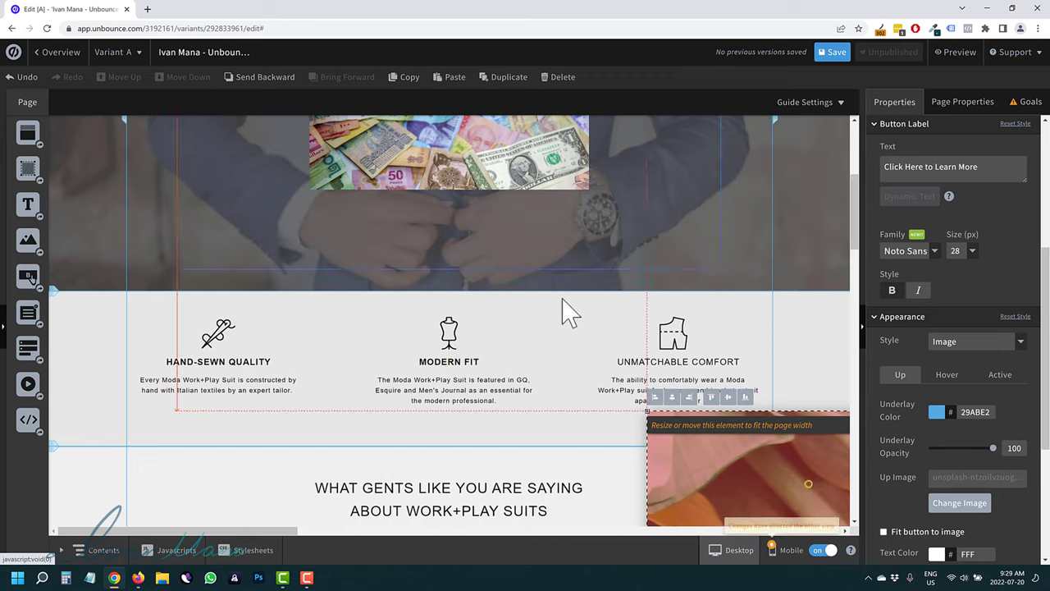
drag(645, 411, 176, 159)
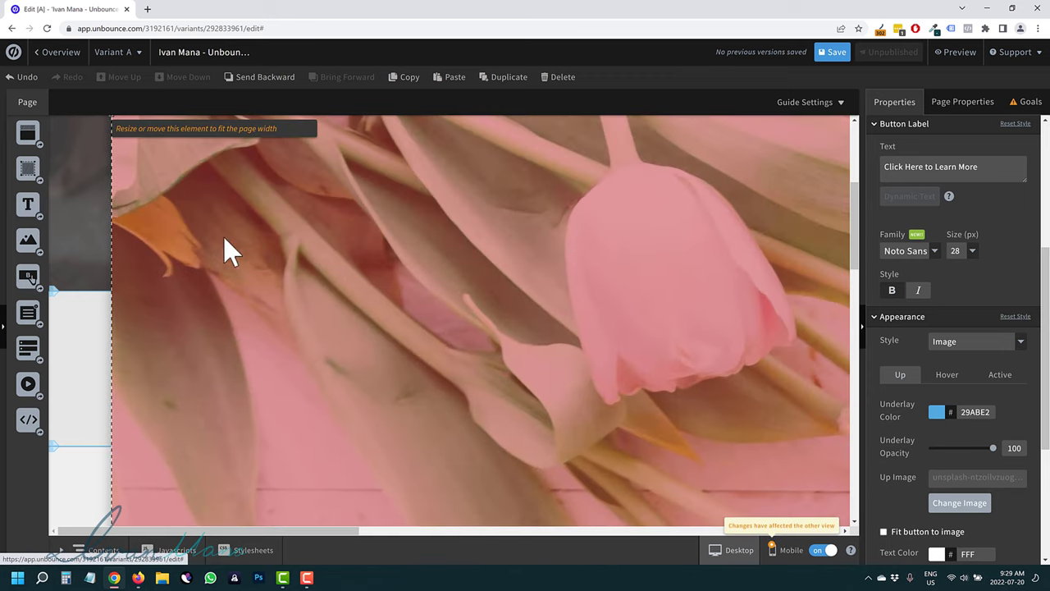
scroll(122, 175, up, 1)
drag(115, 170, 66, 120)
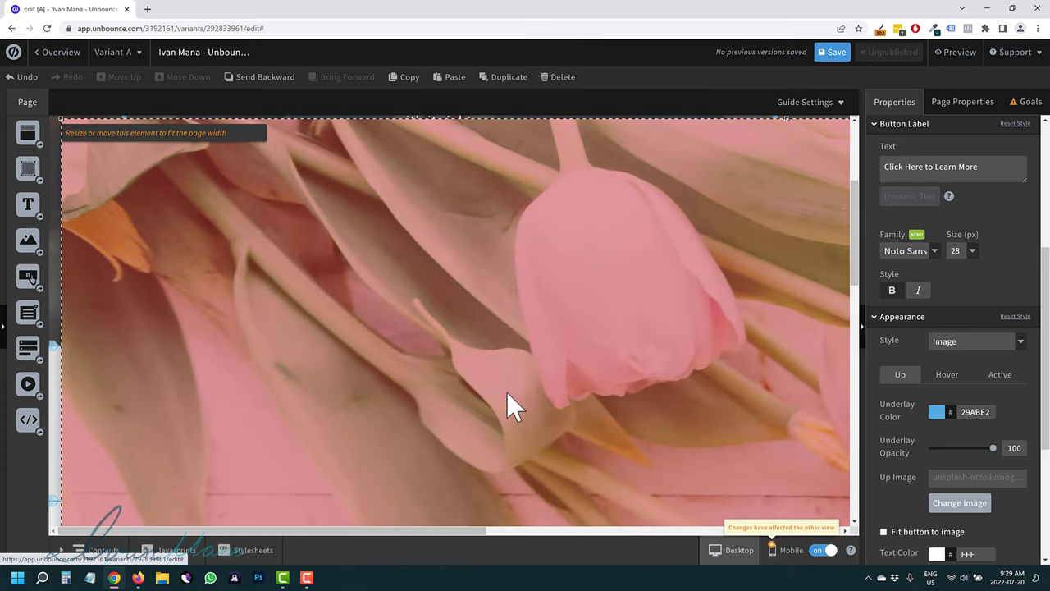
click(962, 343)
Step: Switch the button back to Gradient style and resize and move it over the headline
click(961, 380)
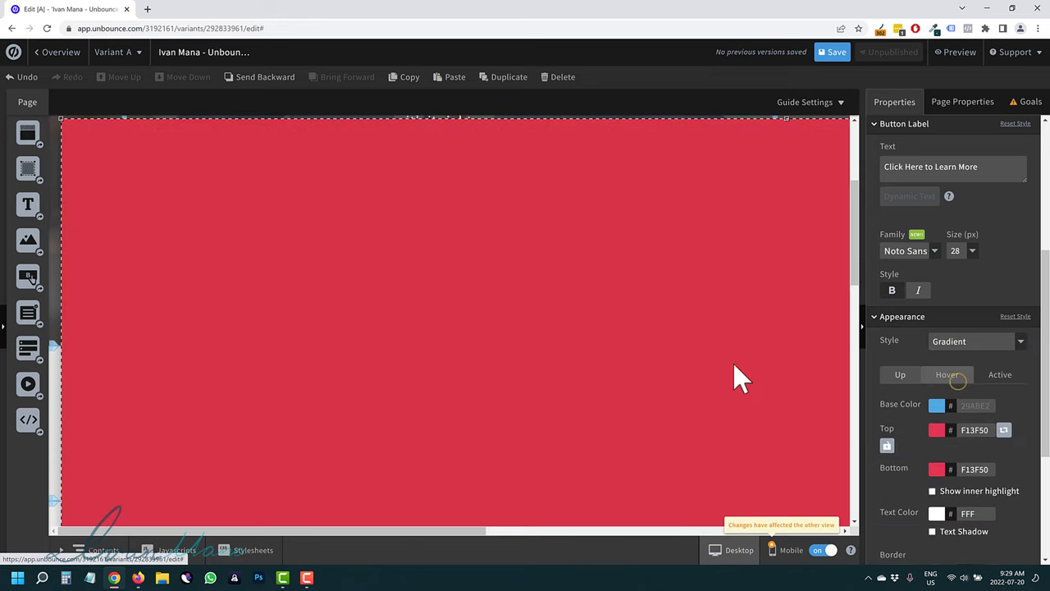
scroll(508, 327, up, 1)
drag(60, 224, 597, 442)
drag(719, 499, 397, 424)
drag(528, 452, 460, 391)
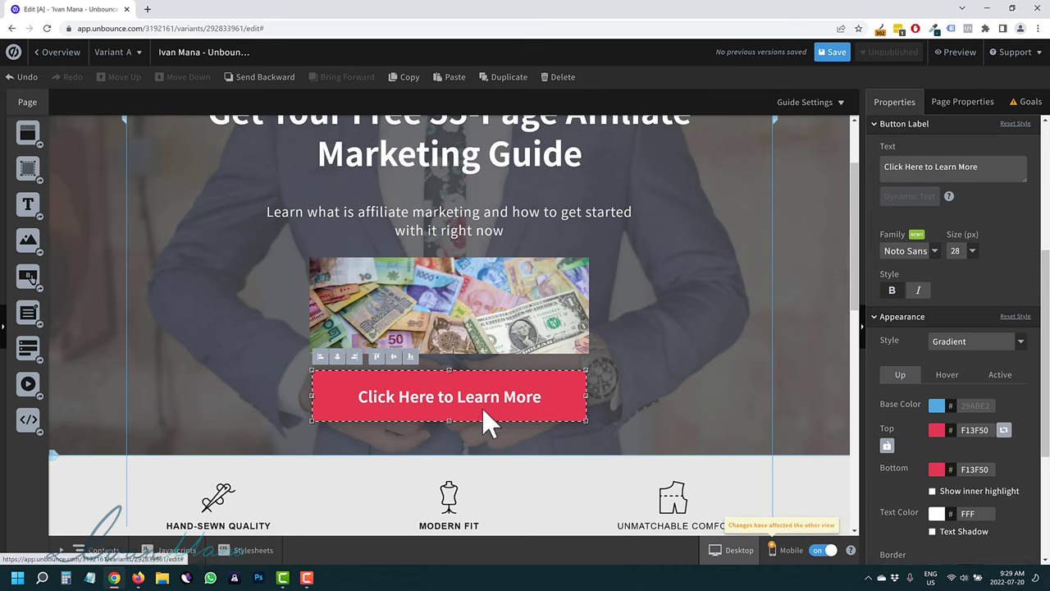
drag(452, 419, 454, 415)
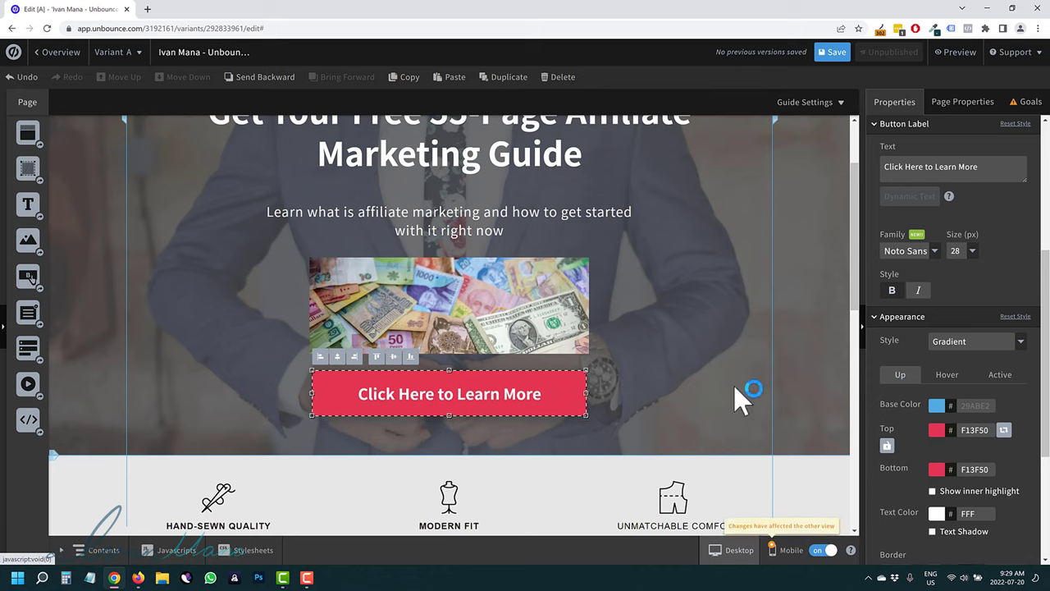
Step: Make the gradient green (74FF00) at the top and blue (0E00FF) at the bottom
click(936, 430)
click(577, 334)
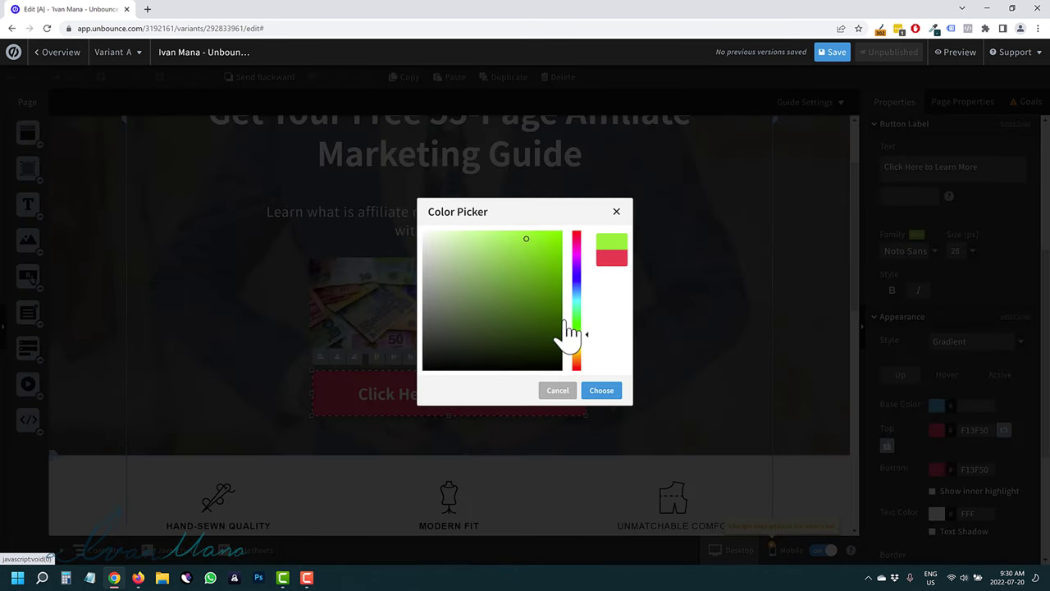
click(604, 392)
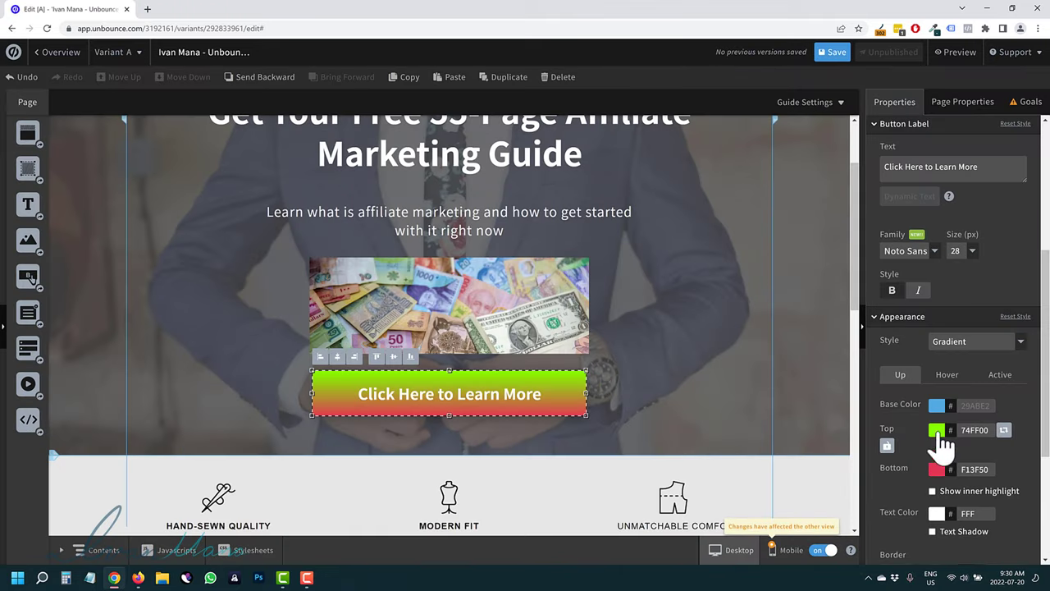
click(1004, 429)
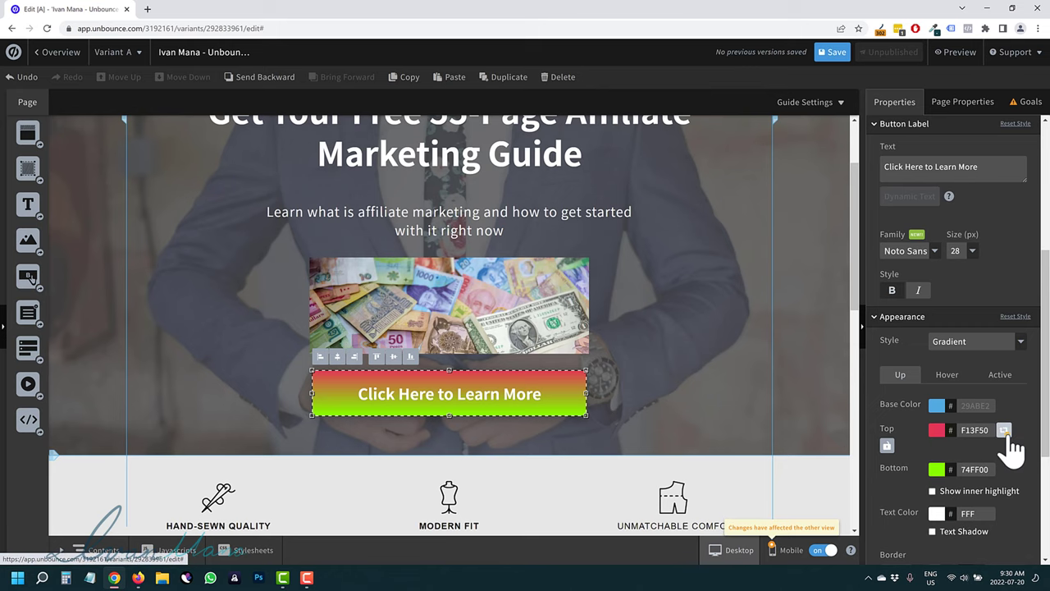
click(1003, 430)
click(935, 471)
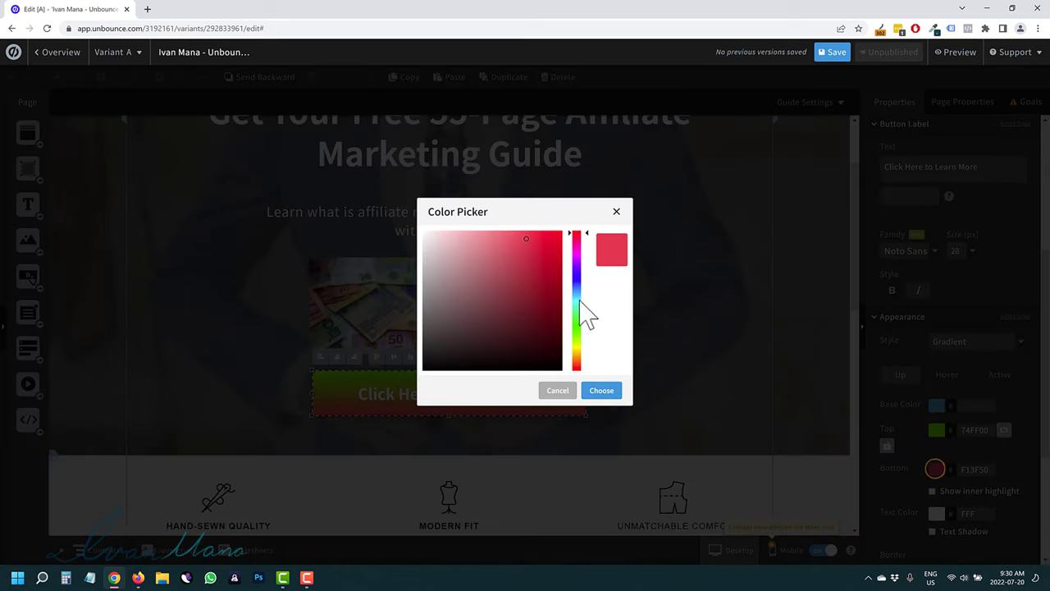
click(576, 276)
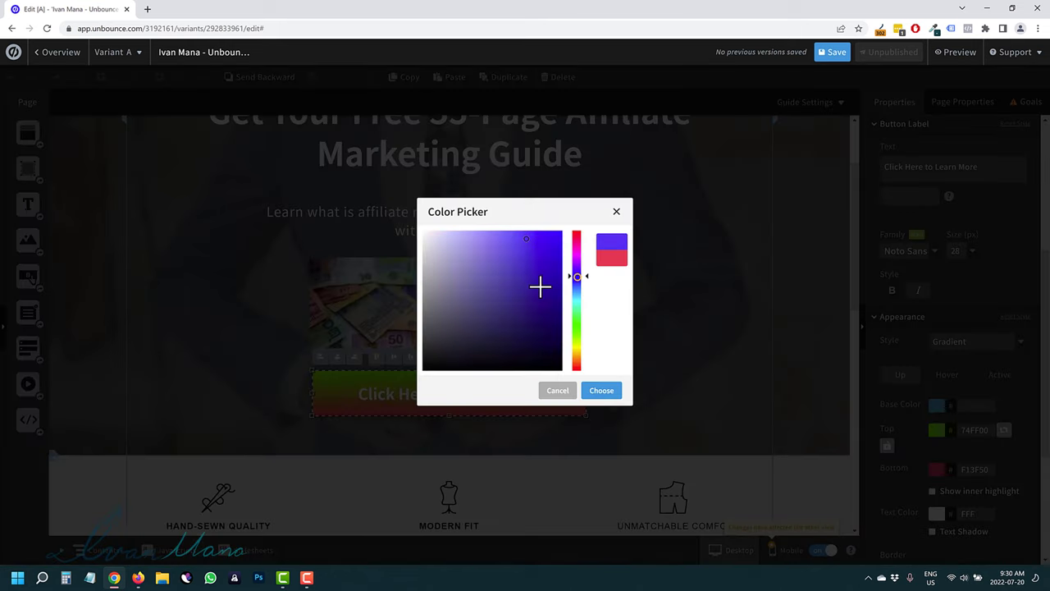
click(601, 392)
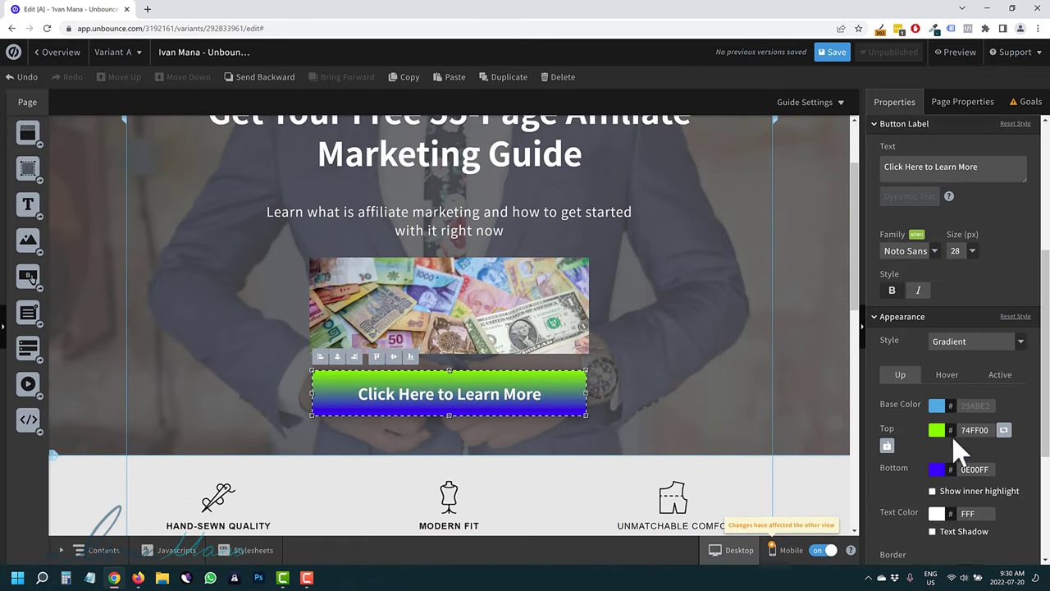
click(956, 354)
Step: Switch the button to Solid Color style with a violet fill
click(959, 357)
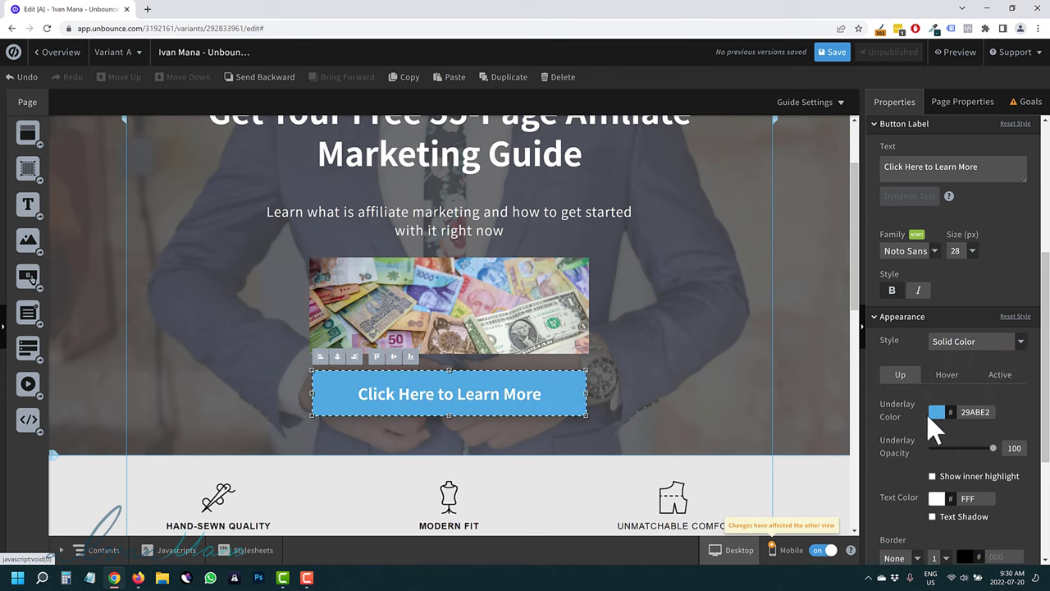
click(936, 413)
click(578, 278)
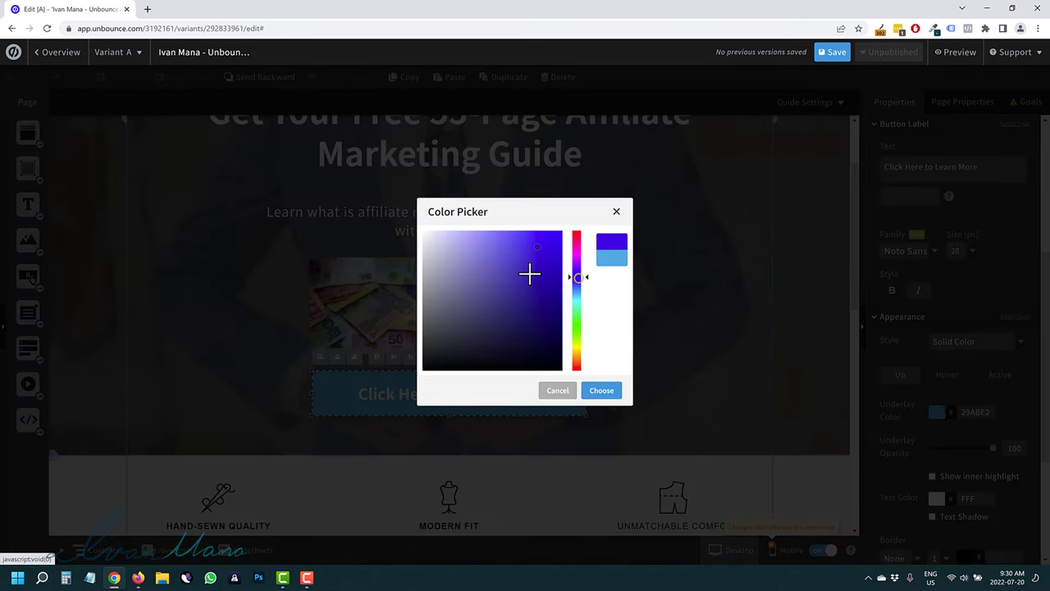
click(614, 392)
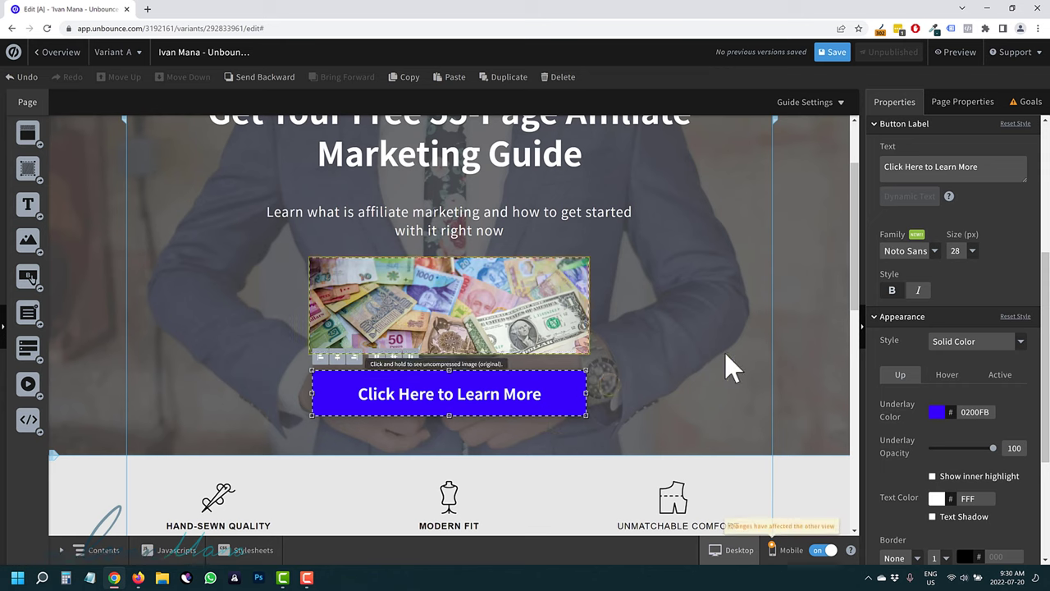
click(649, 447)
scroll(647, 447, up, 1)
scroll(561, 376, up, 2)
scroll(540, 397, down, 3)
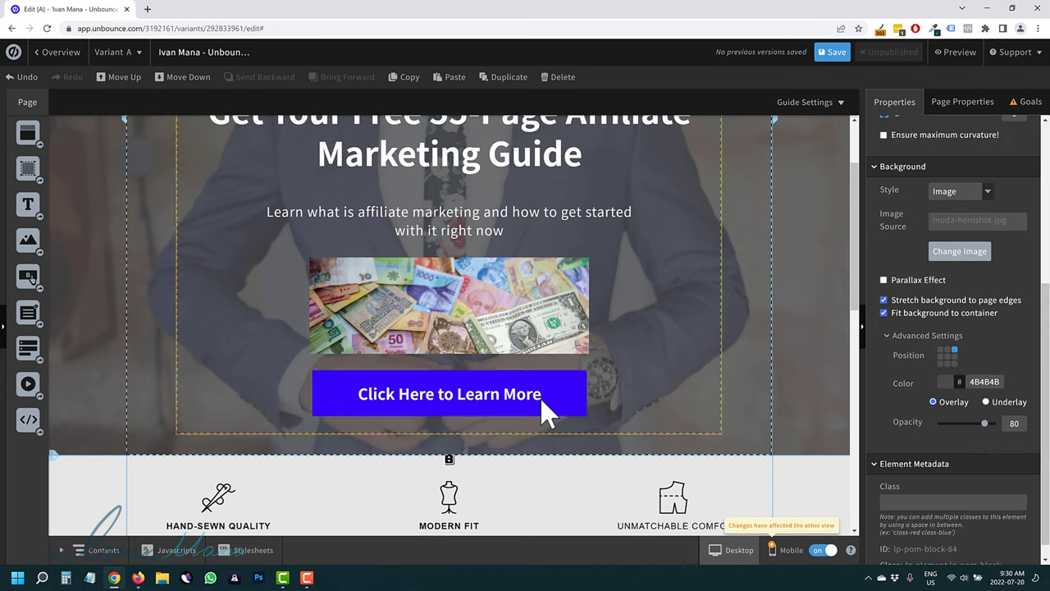
click(541, 398)
Step: Change the button fill to green and widen the button slightly
click(936, 397)
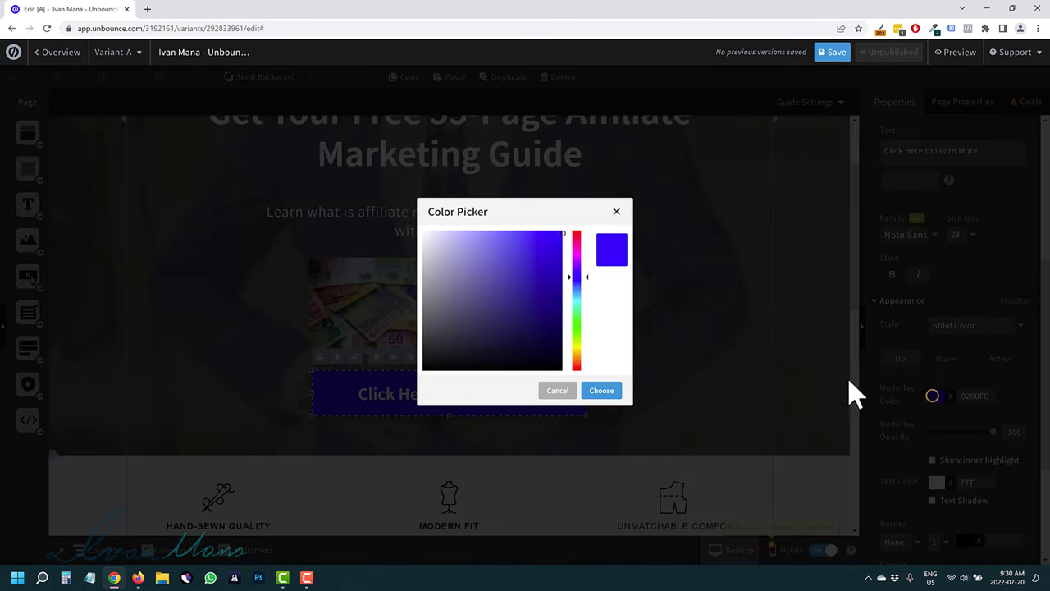
click(579, 329)
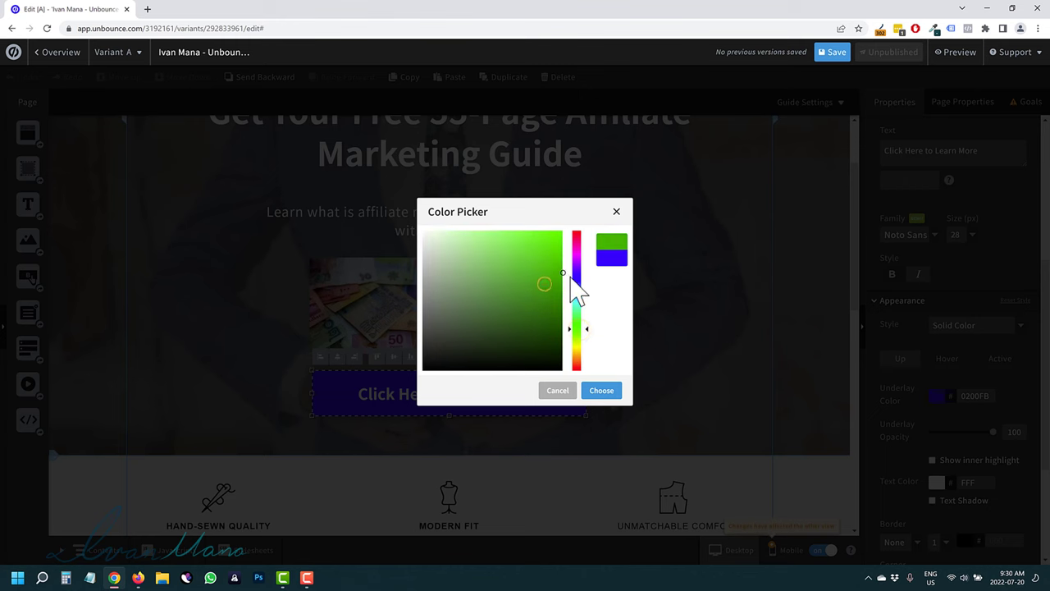
click(602, 392)
click(480, 422)
scroll(662, 370, up, 1)
scroll(662, 370, up, 1)
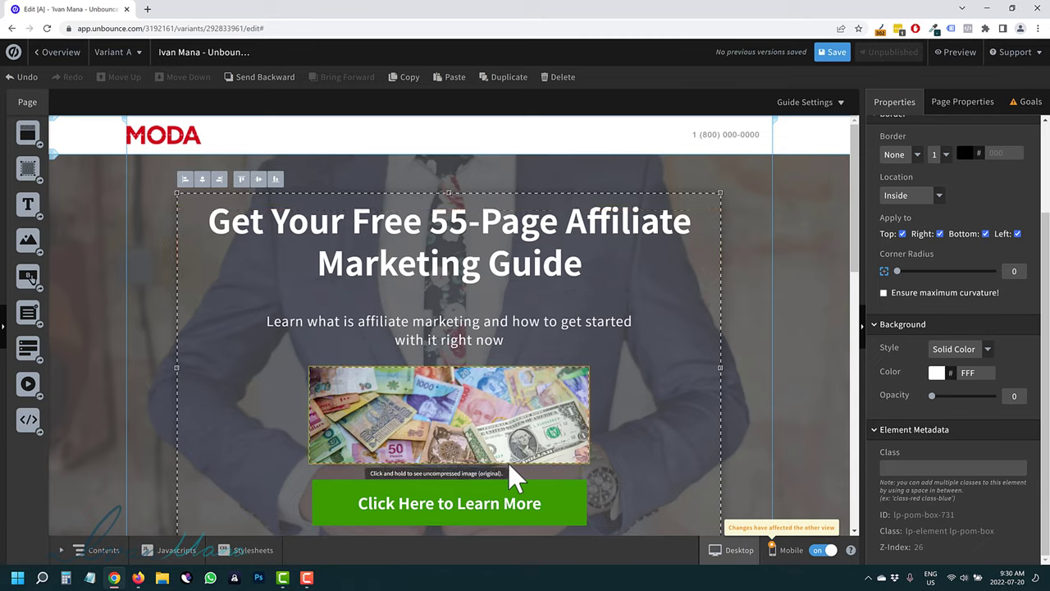
scroll(549, 410, down, 3)
click(578, 396)
drag(584, 393, 610, 394)
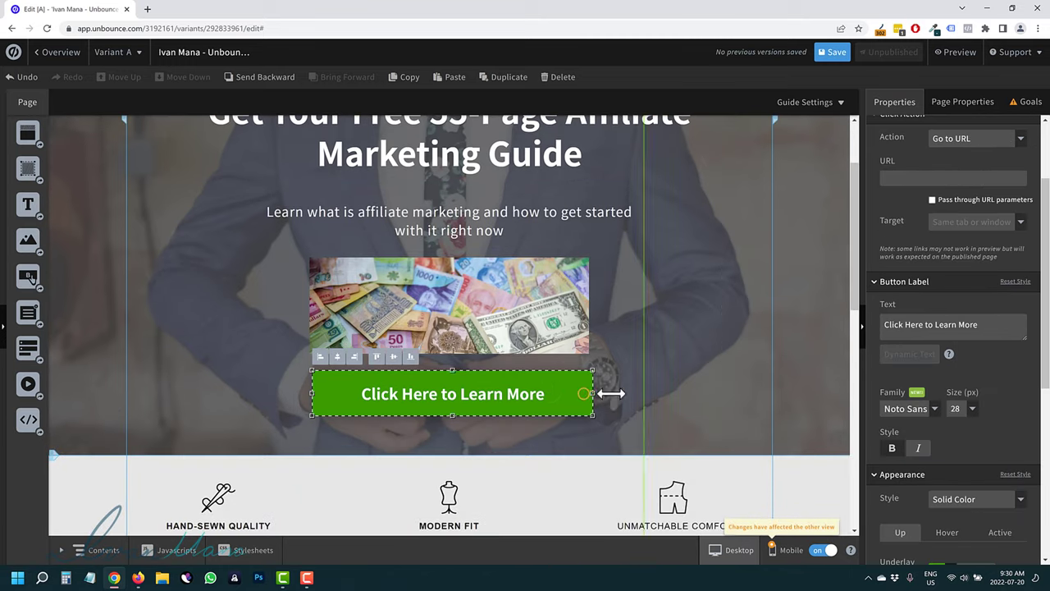
Step: Centre the button and give its Hover state its own blue #0034FF colour
click(331, 358)
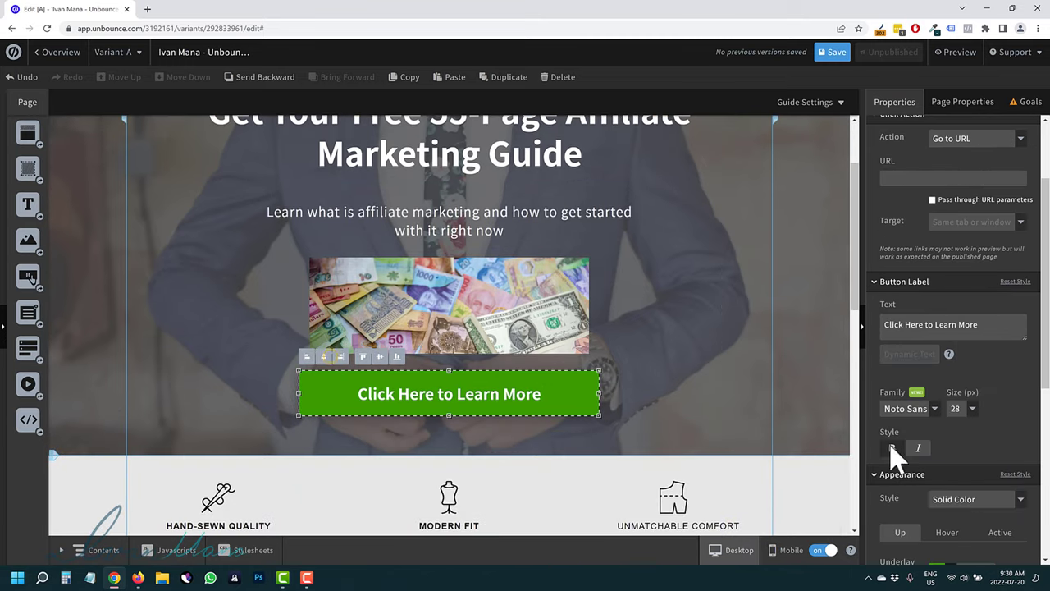
scroll(989, 463, up, 2)
scroll(988, 463, down, 5)
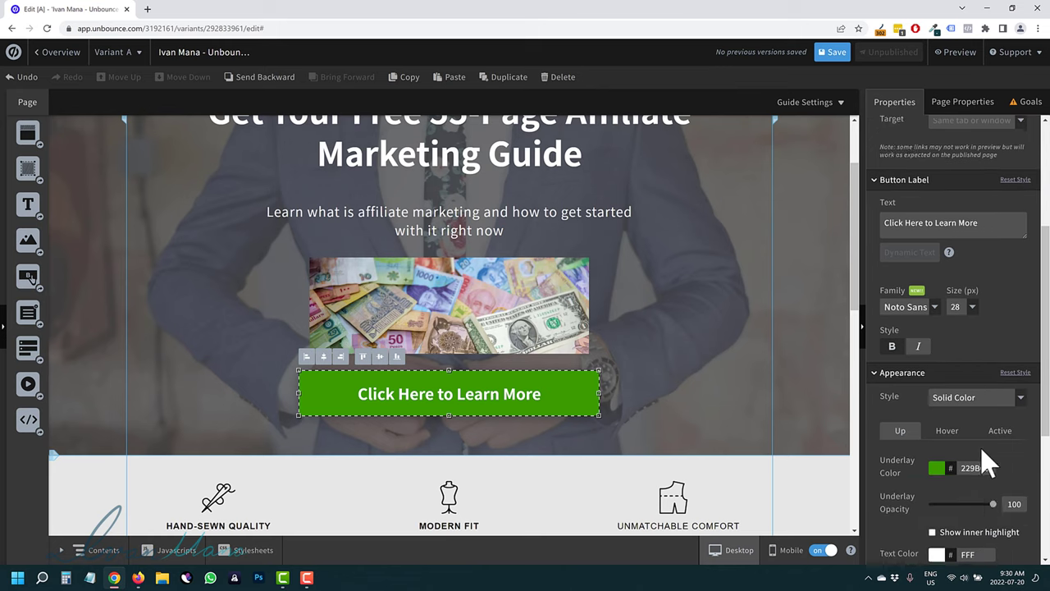
scroll(983, 448, down, 1)
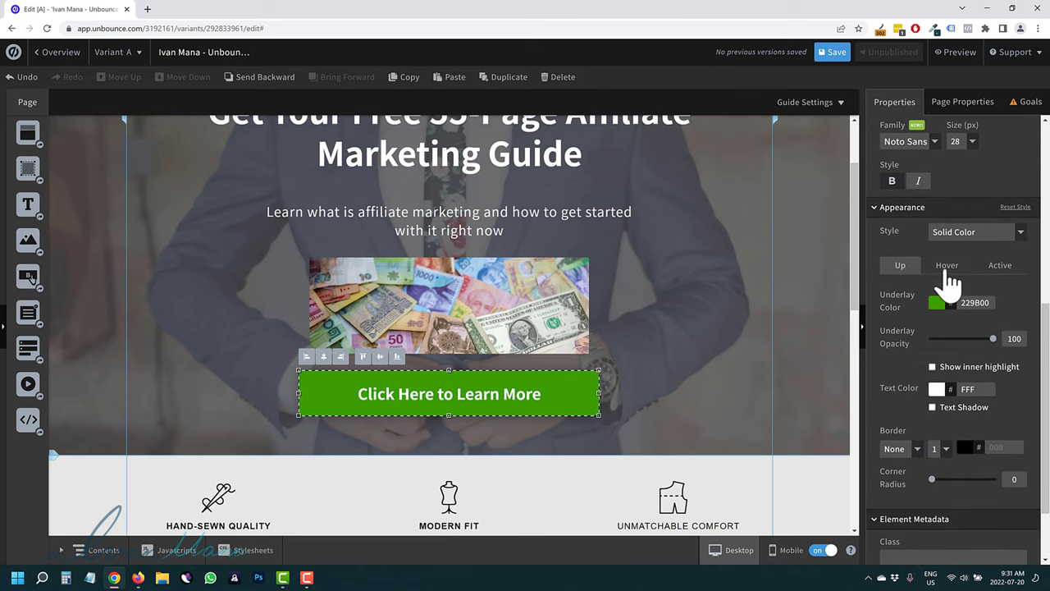
click(946, 269)
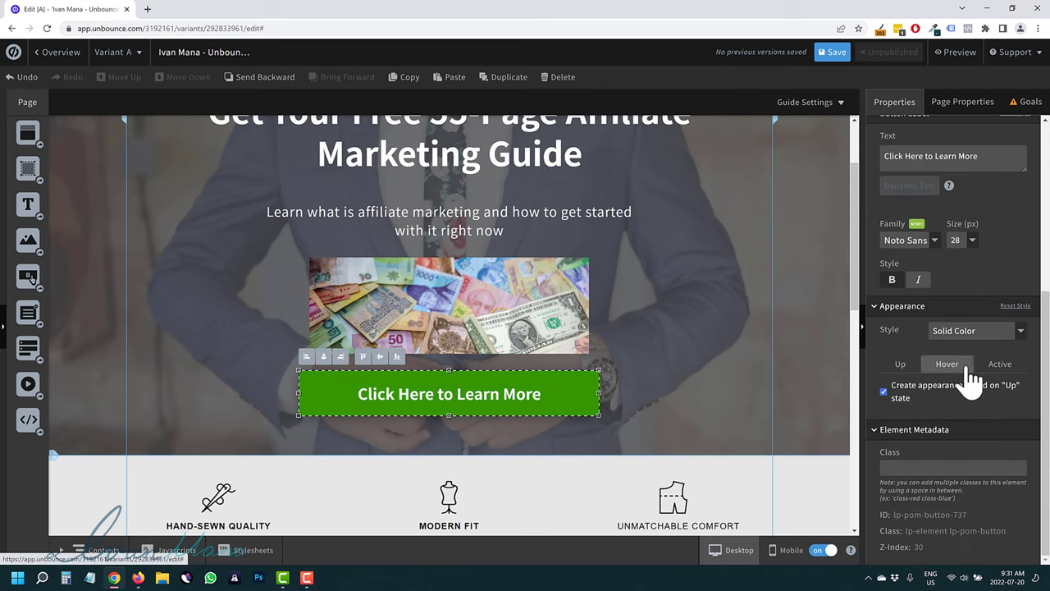
click(885, 391)
scroll(946, 426, down, 2)
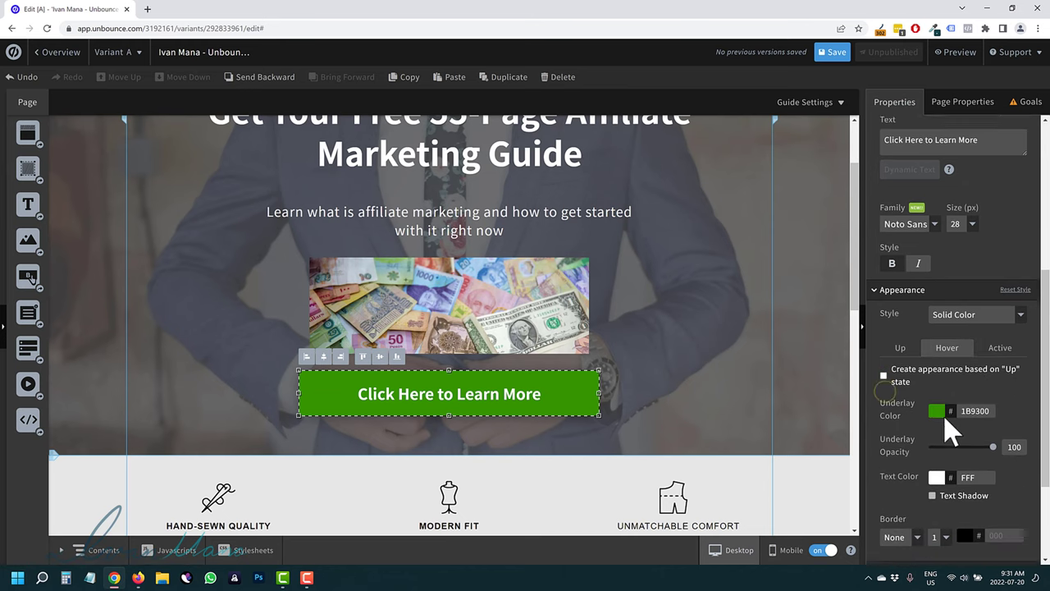
click(940, 377)
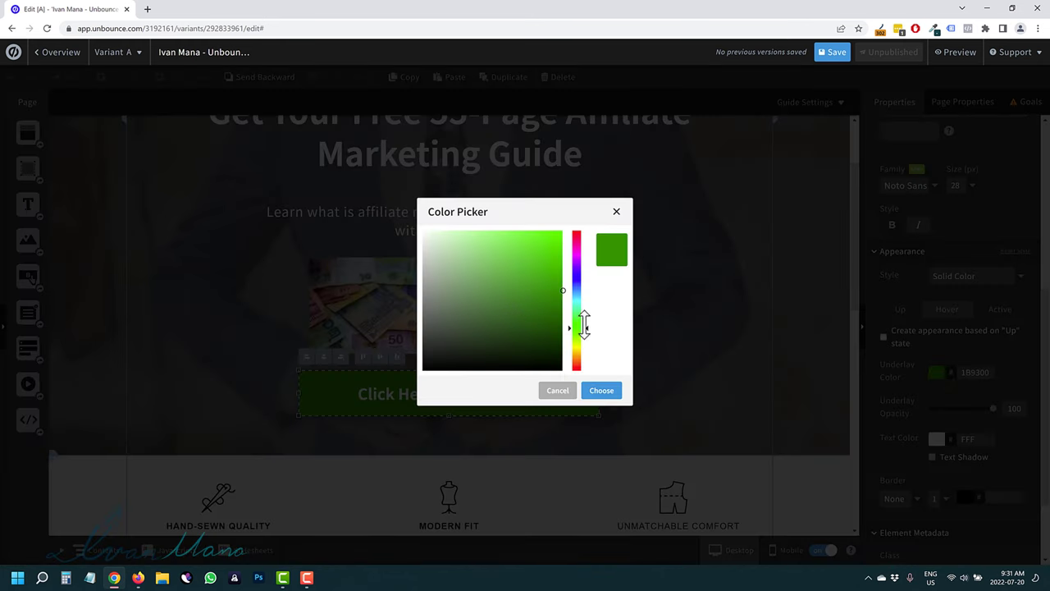
click(577, 283)
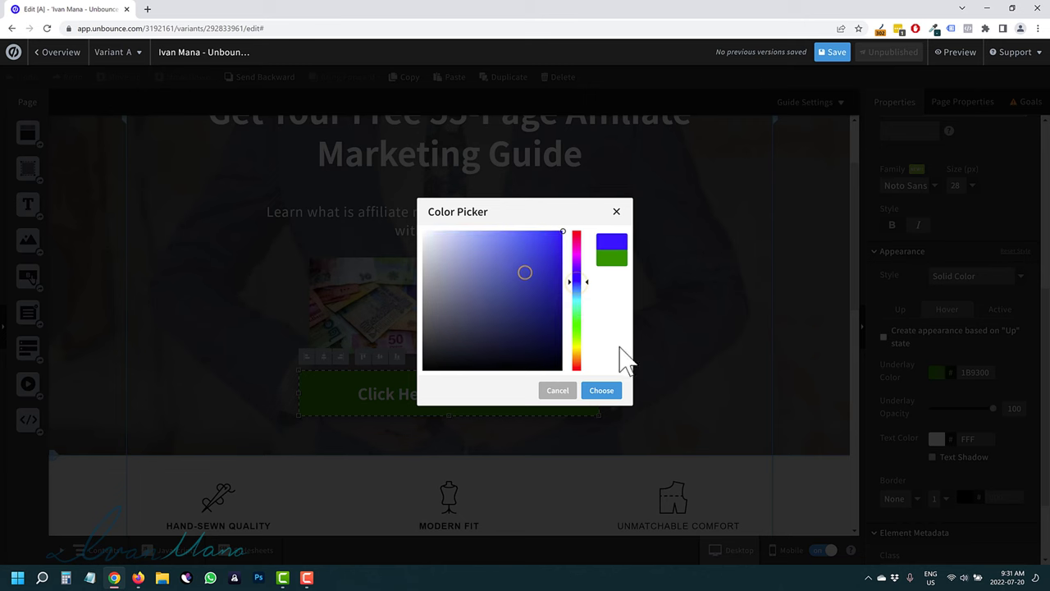
click(603, 392)
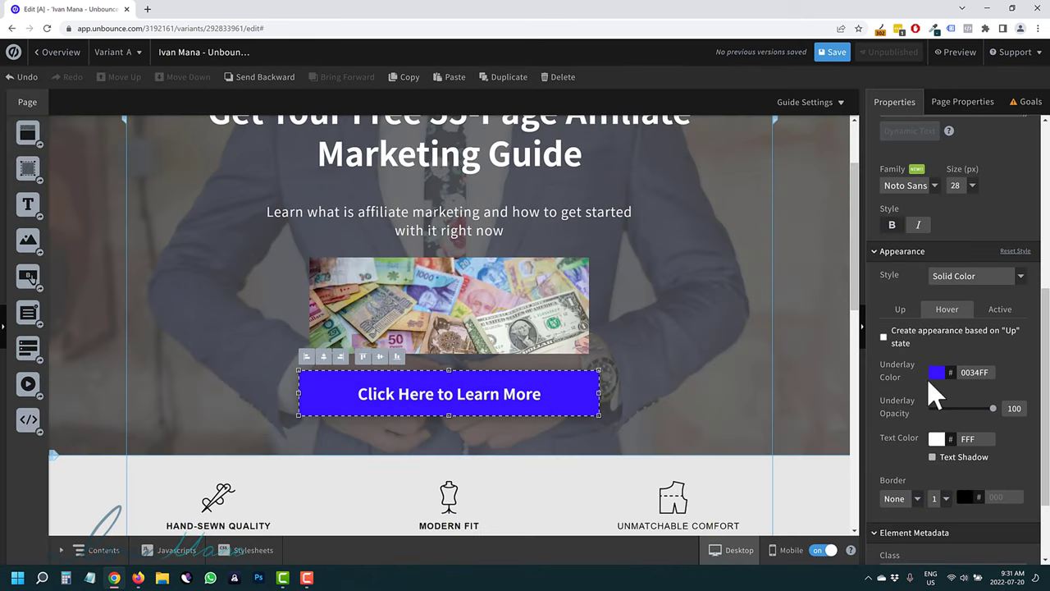
Step: Give the Active state its own red #FF0000 colour, then return to the Up state
click(1000, 314)
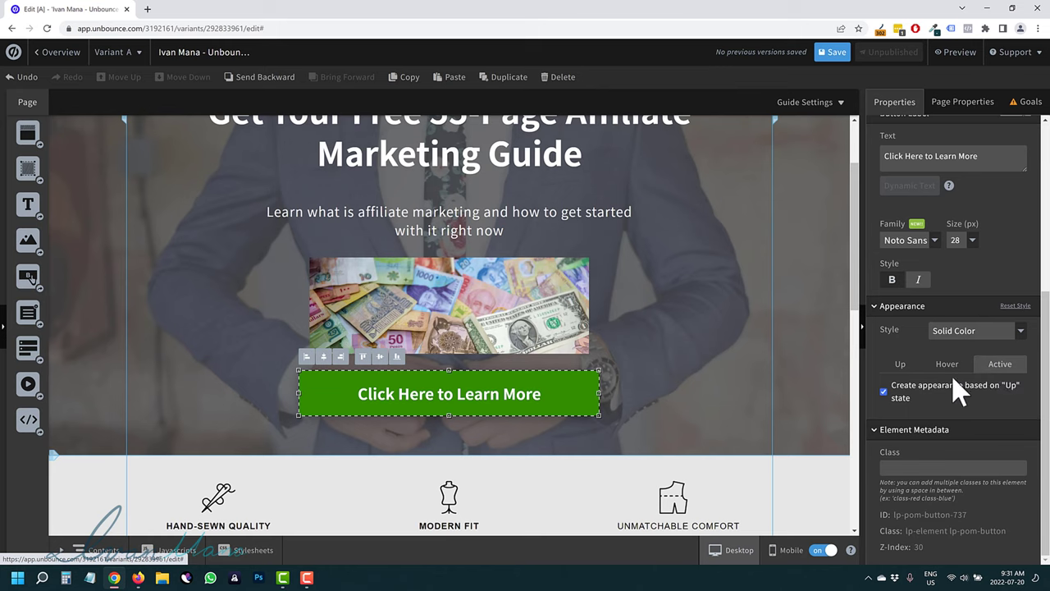
click(884, 391)
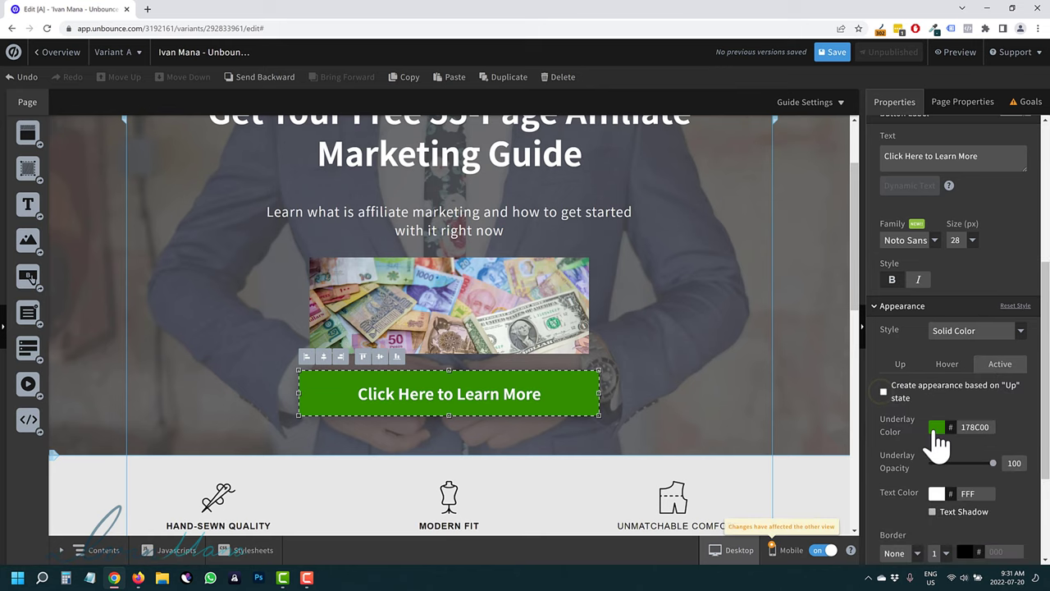
click(933, 427)
click(578, 240)
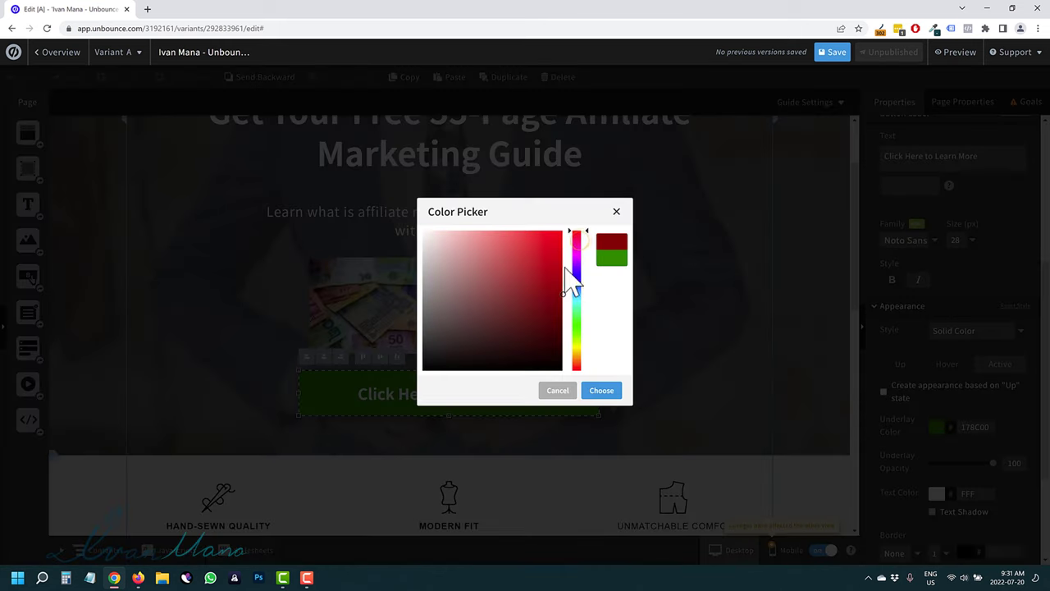
click(602, 391)
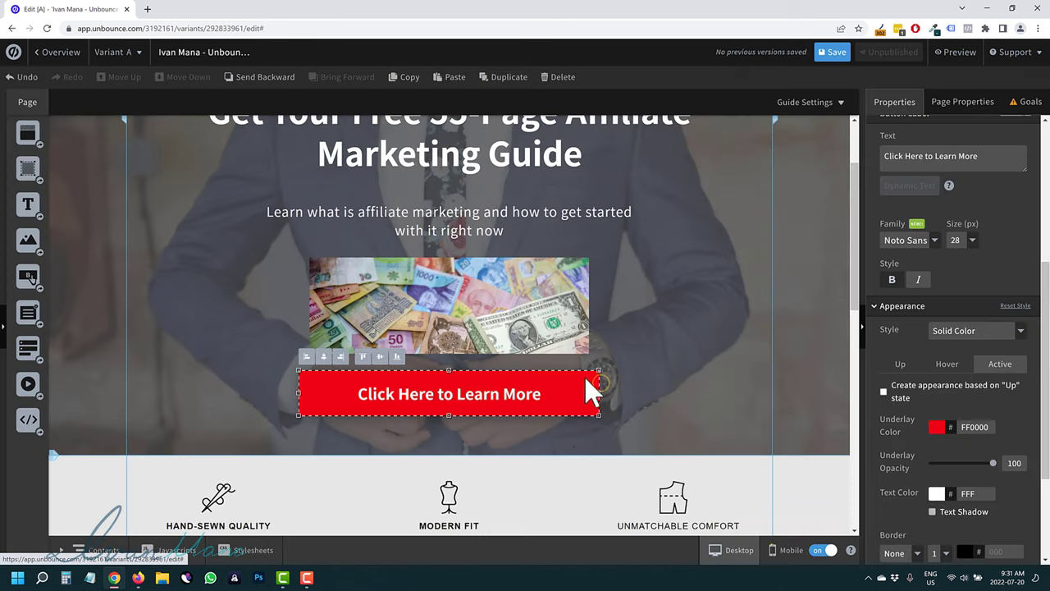
click(901, 369)
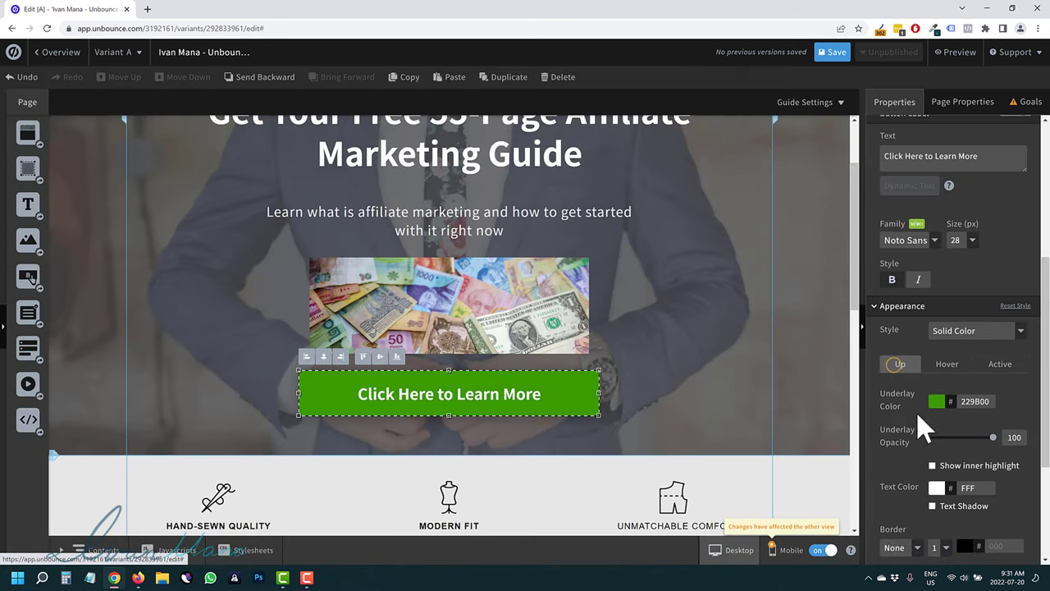
scroll(928, 430, down, 3)
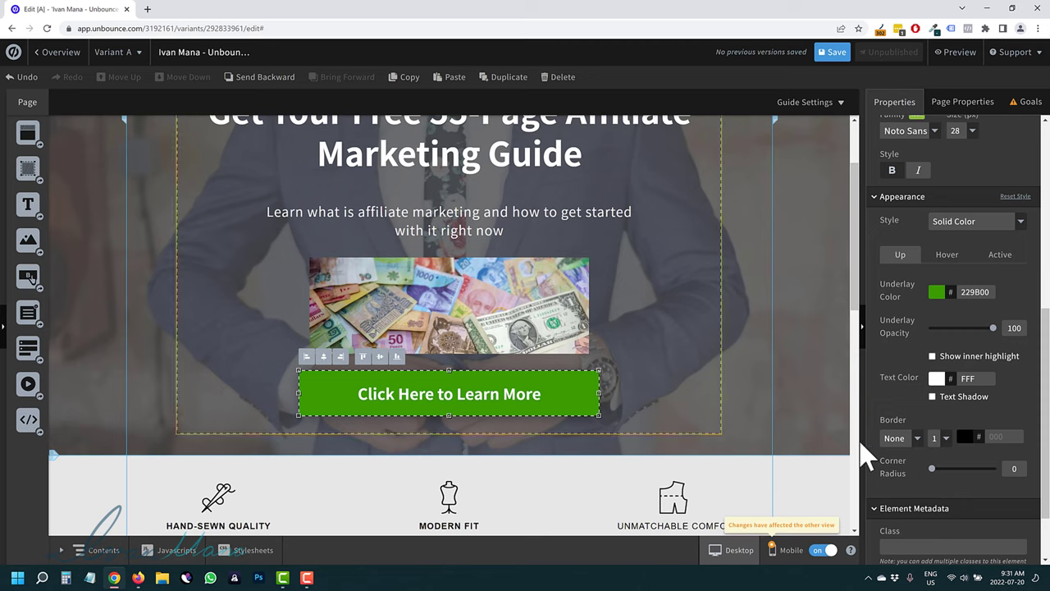
Step: Round the button's corners to about 20 and keep its Border set to None
drag(931, 466, 956, 468)
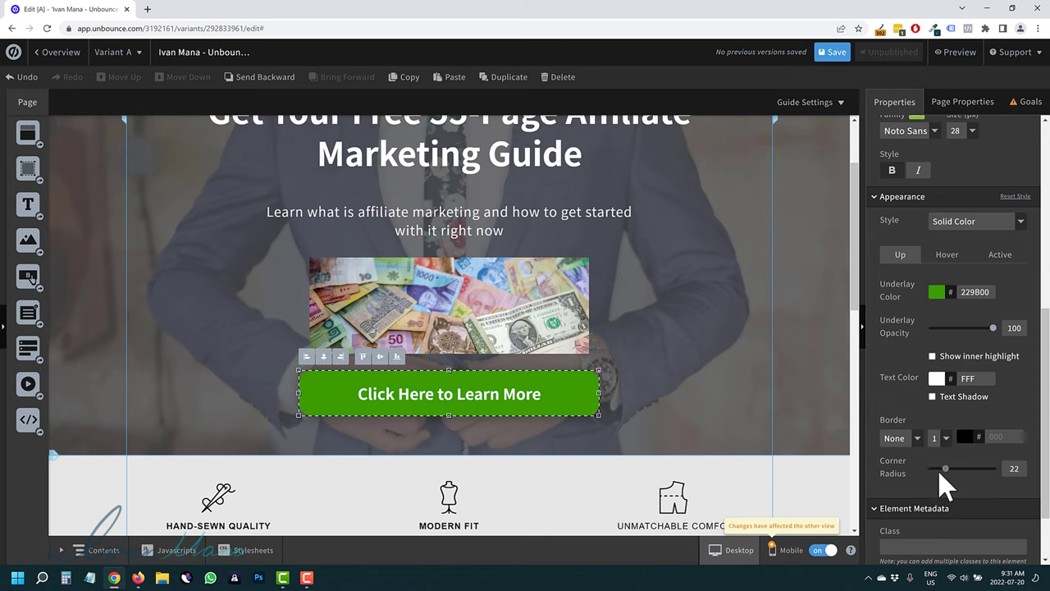
click(896, 444)
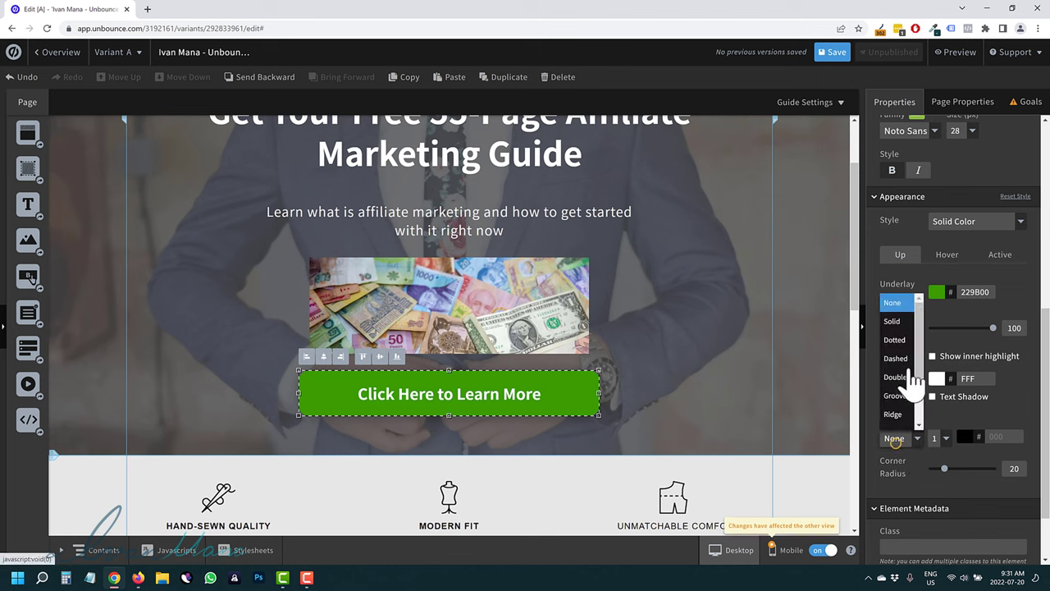
click(897, 306)
click(689, 383)
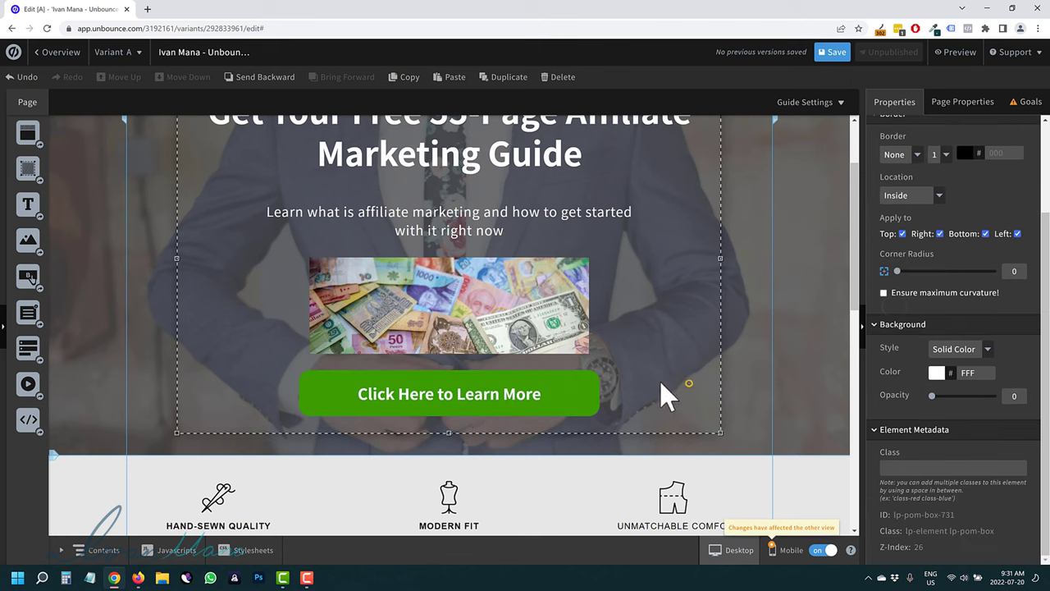
Step: Save the page and start the desktop preview
click(837, 52)
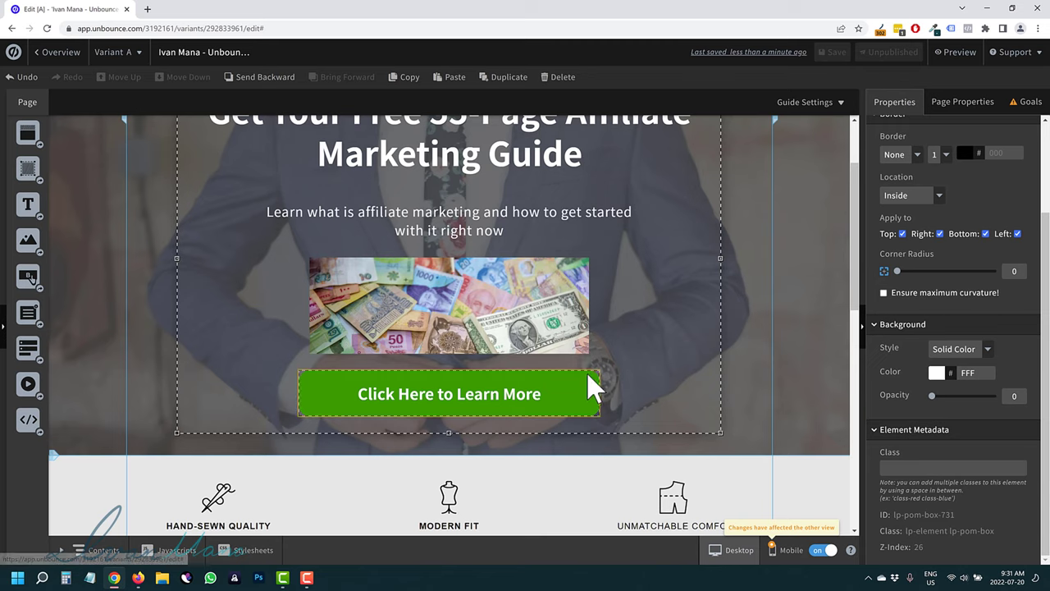
scroll(607, 361, up, 3)
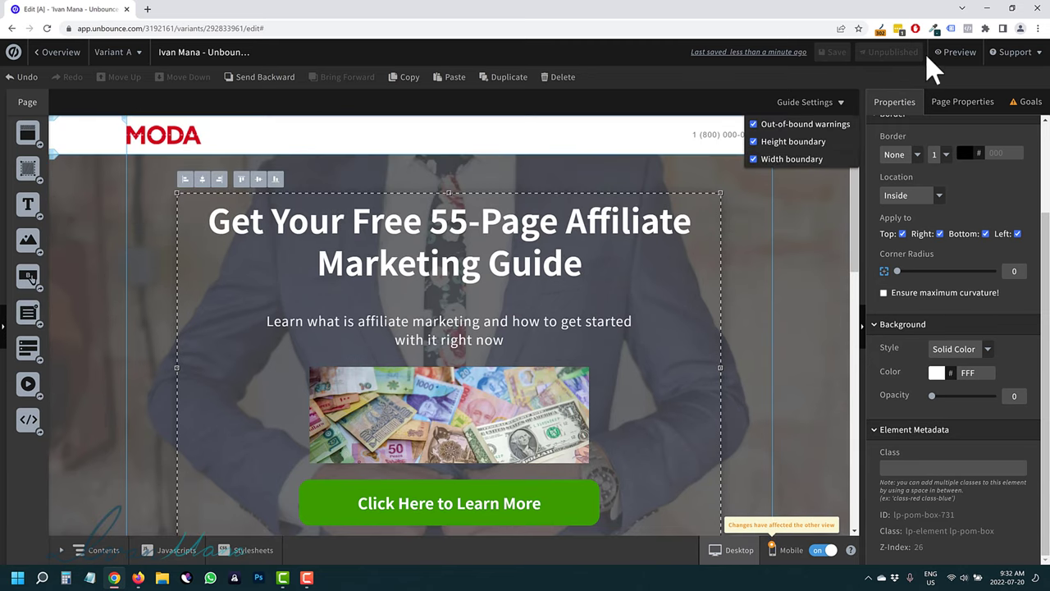
click(957, 55)
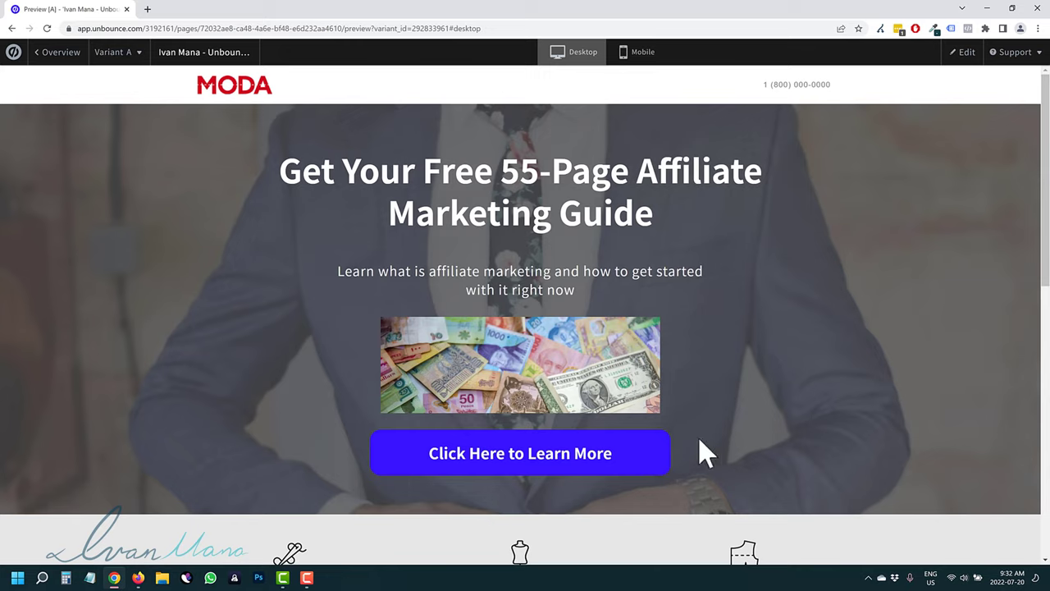
Step: Test the button's blue hover and red pressed colours in preview, then go back to Edit
click(639, 453)
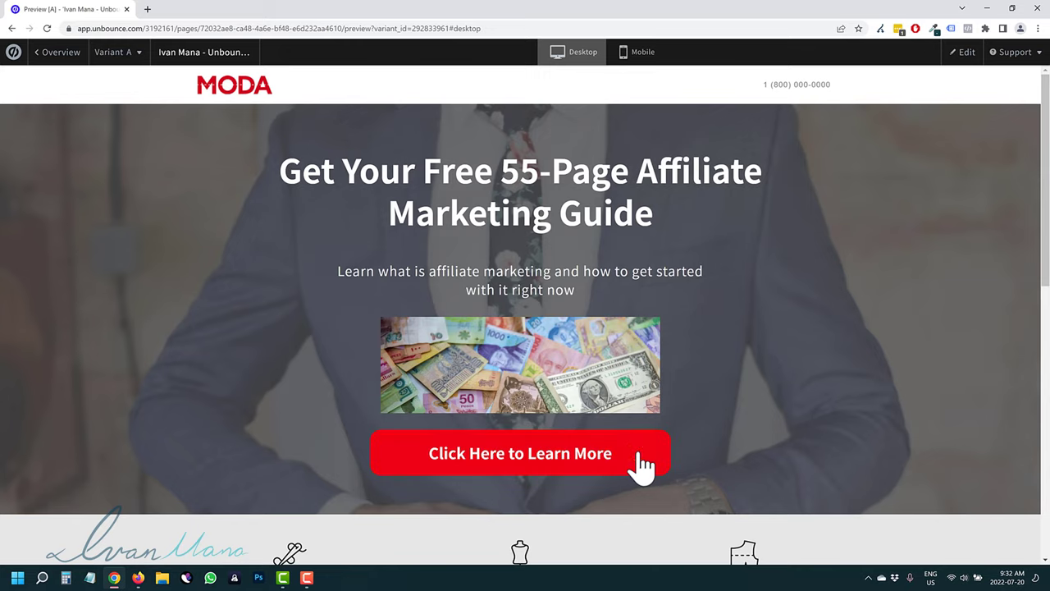
click(638, 452)
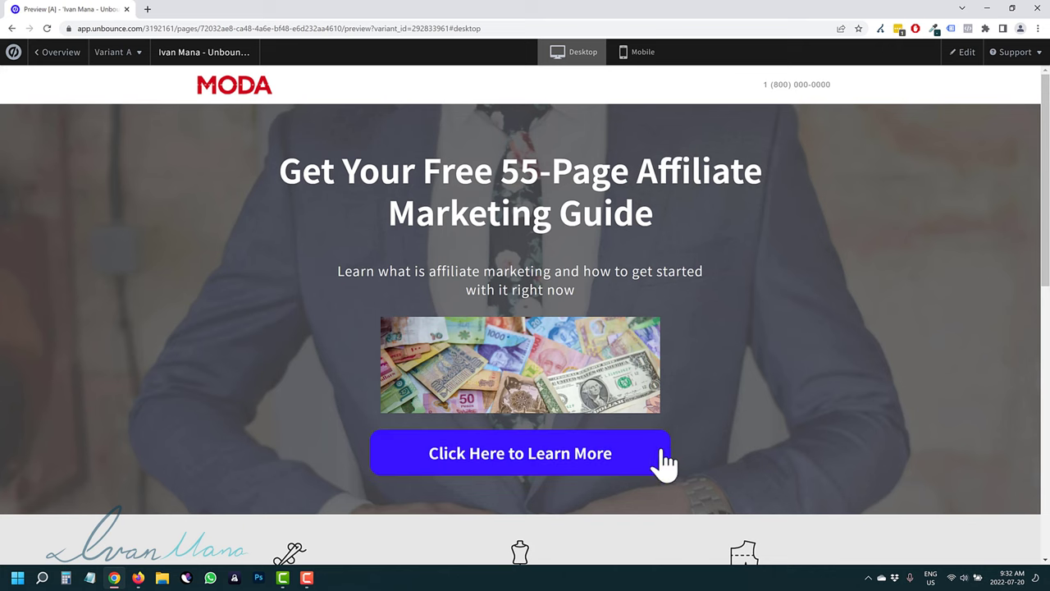
scroll(739, 292, down, 2)
scroll(644, 377, up, 2)
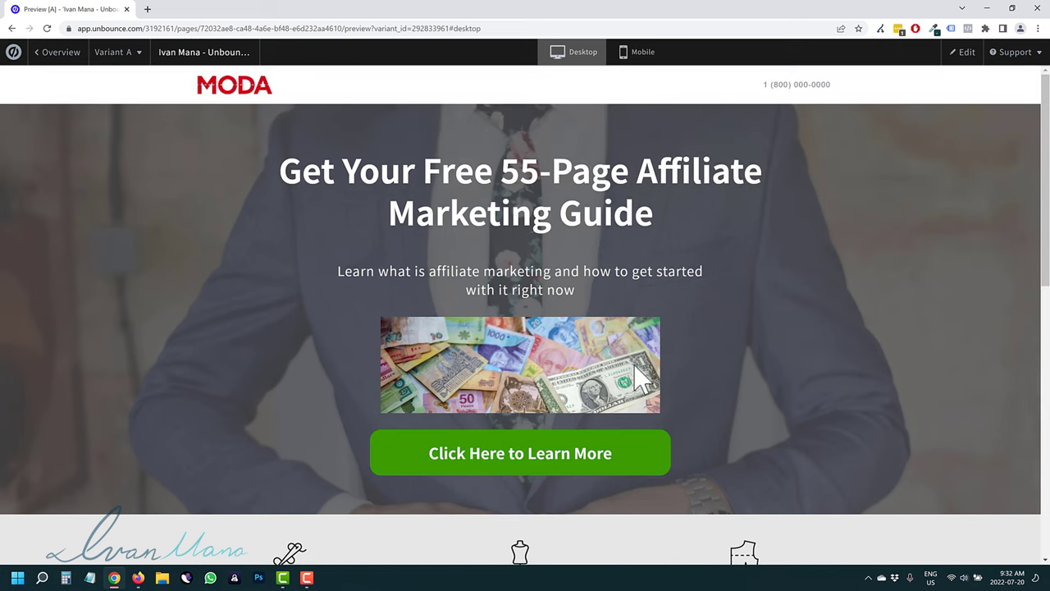
click(959, 52)
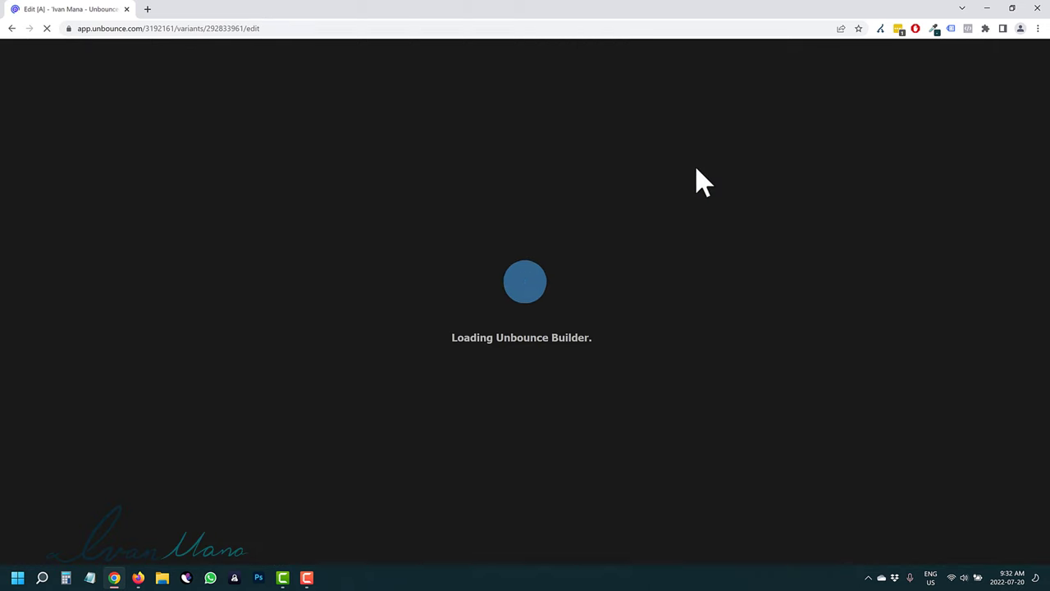
Step: Set the button's Go to URL click action to open in a new tab or window, then save
scroll(682, 292, down, 1)
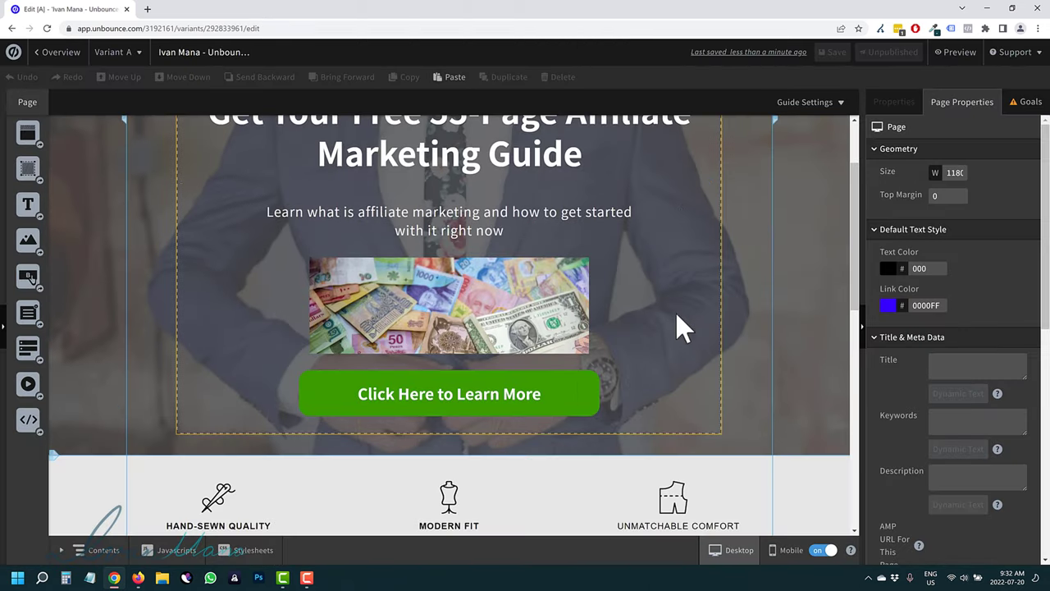
scroll(687, 356, up, 1)
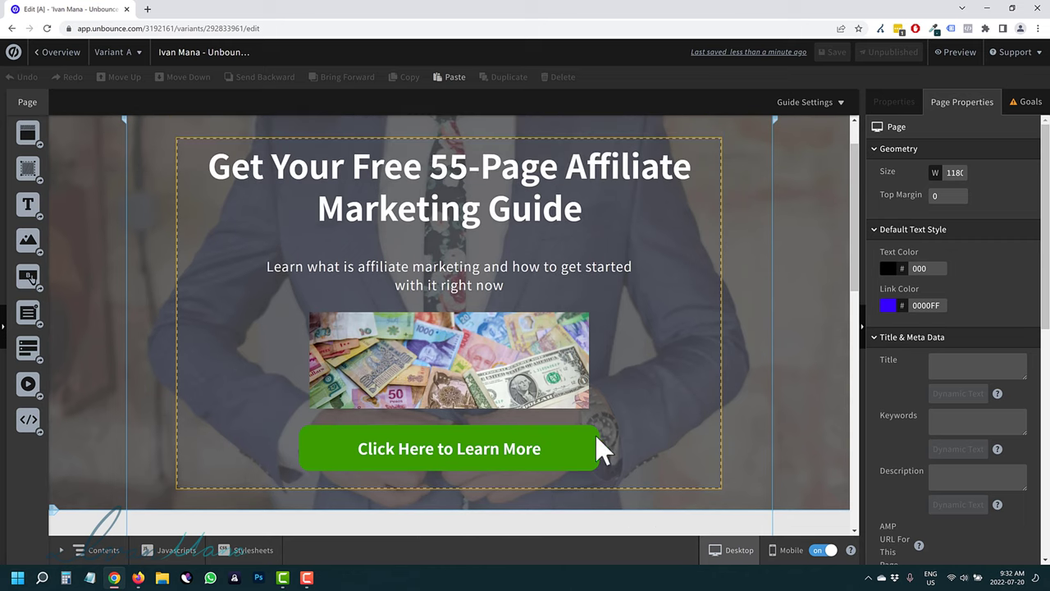
click(578, 438)
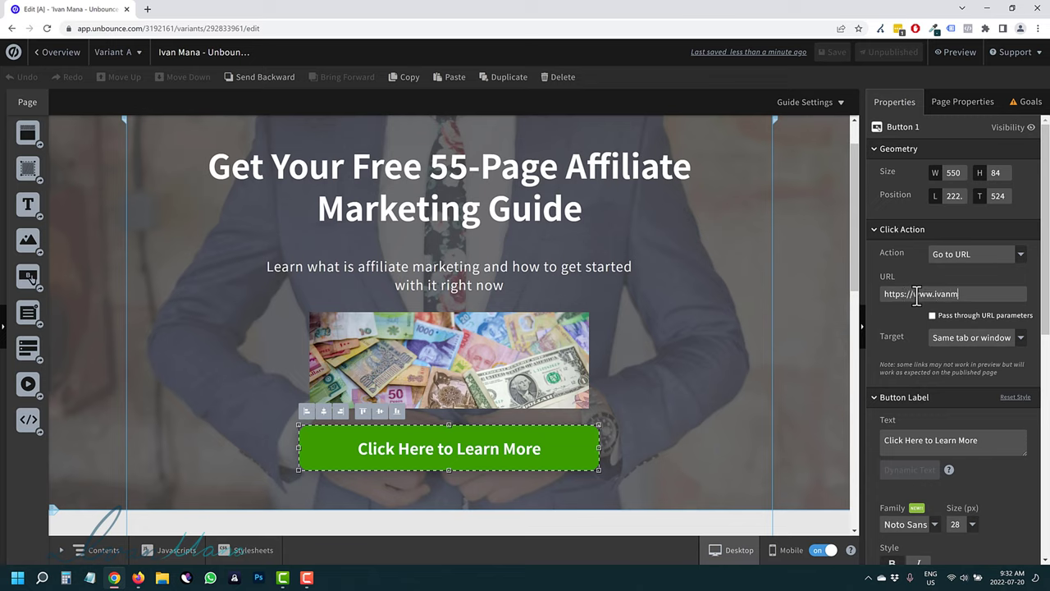
click(970, 337)
click(973, 376)
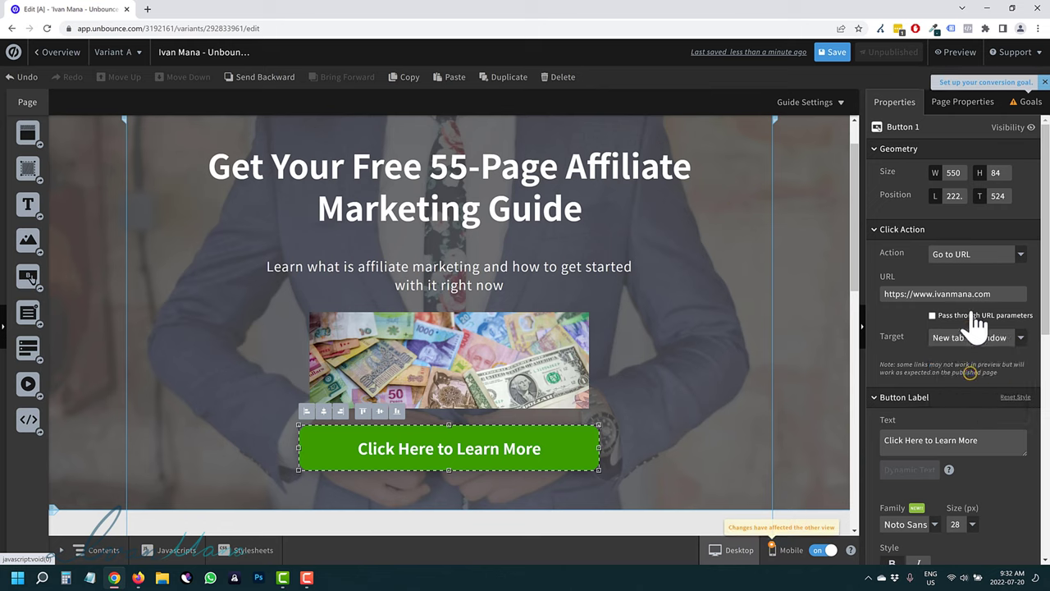
click(975, 337)
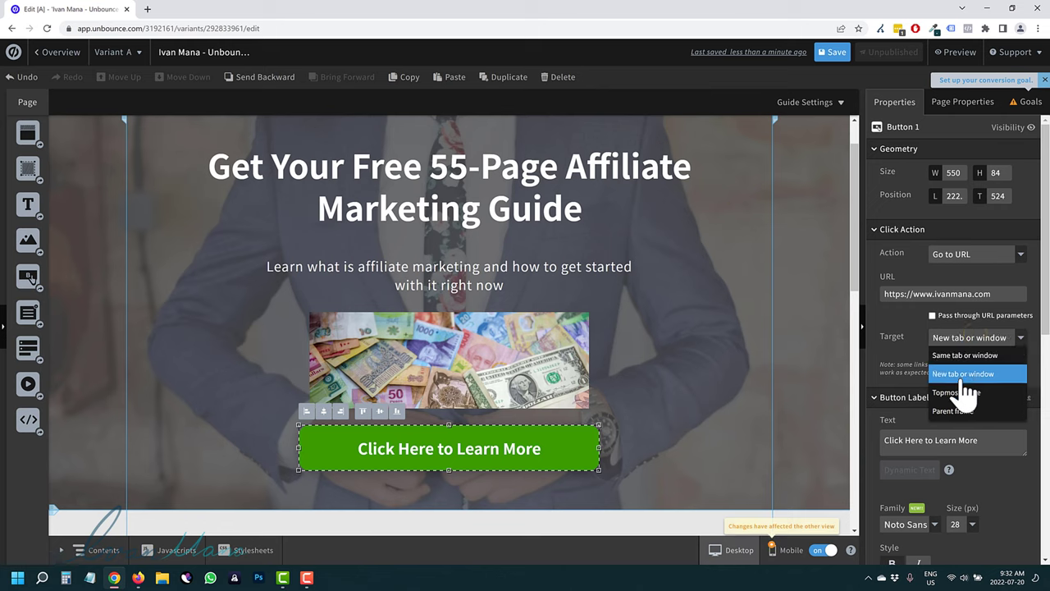
click(960, 375)
click(970, 256)
click(968, 264)
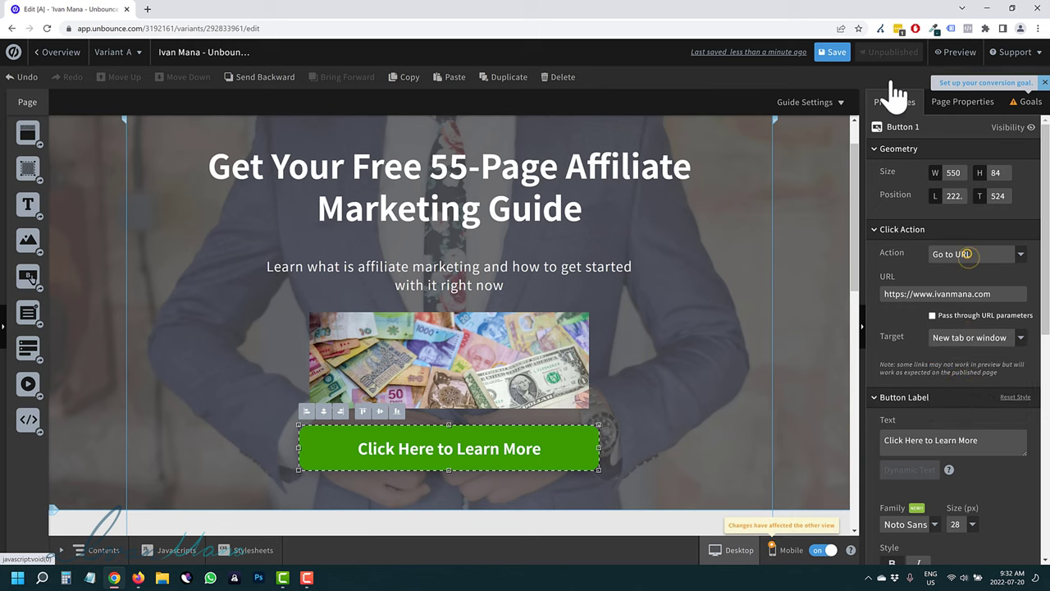
click(829, 55)
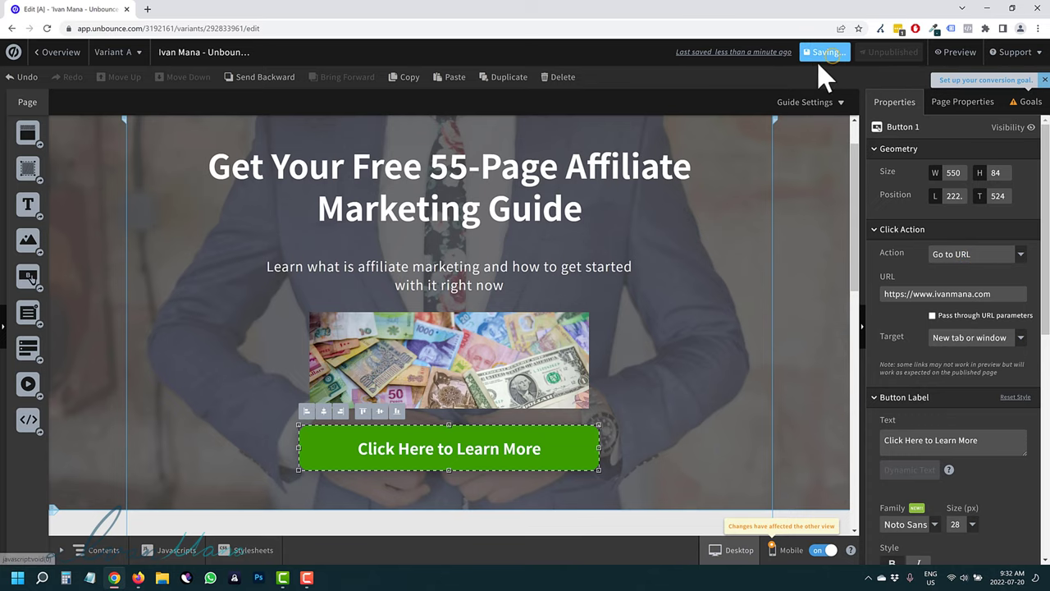
Step: Preview the page, confirm the hero button opens the website in a new tab, then return to the builder
click(958, 57)
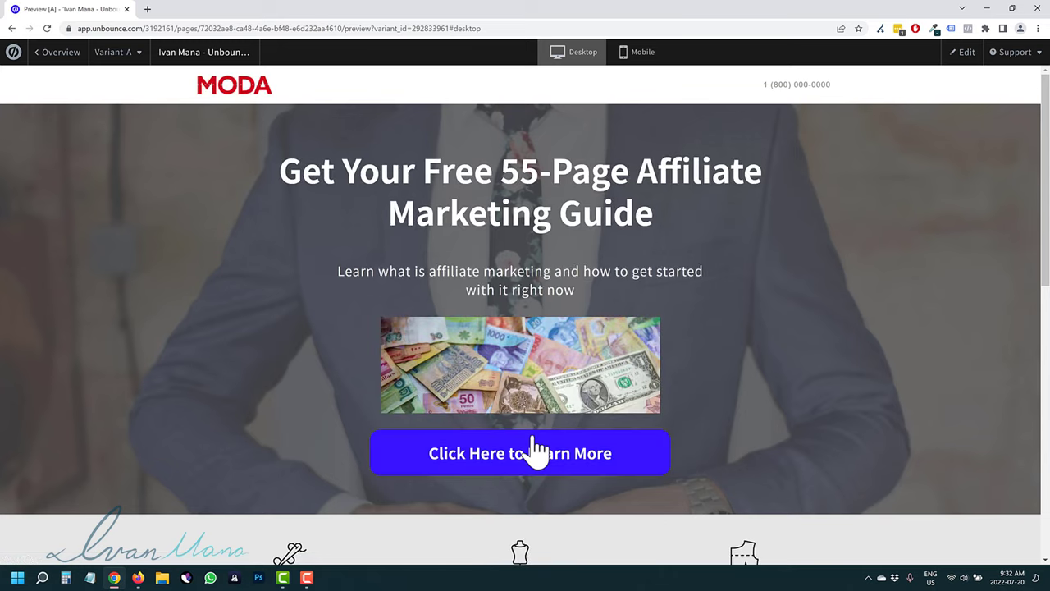
click(534, 443)
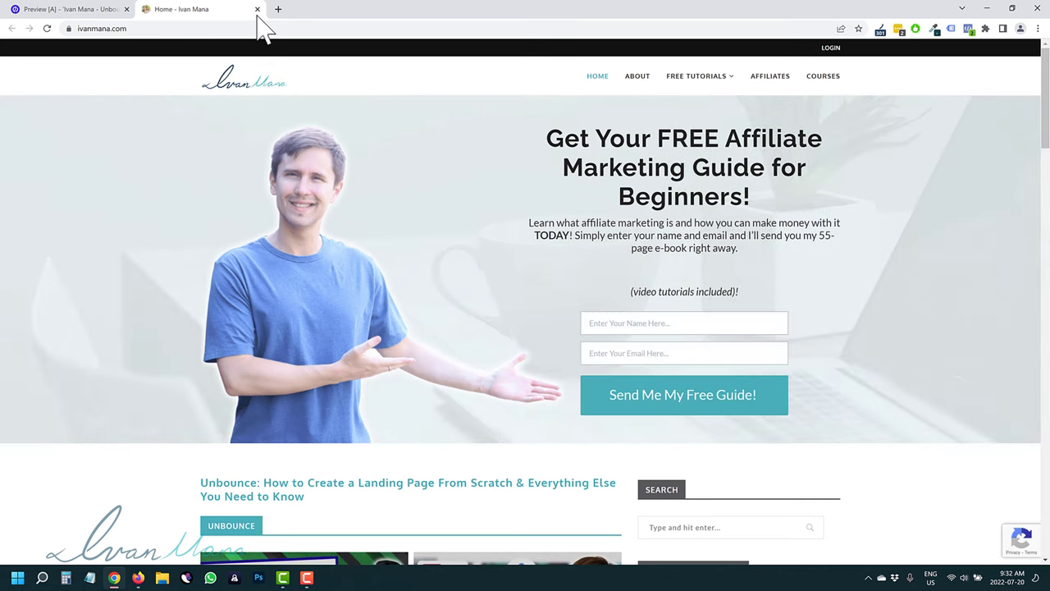
click(256, 9)
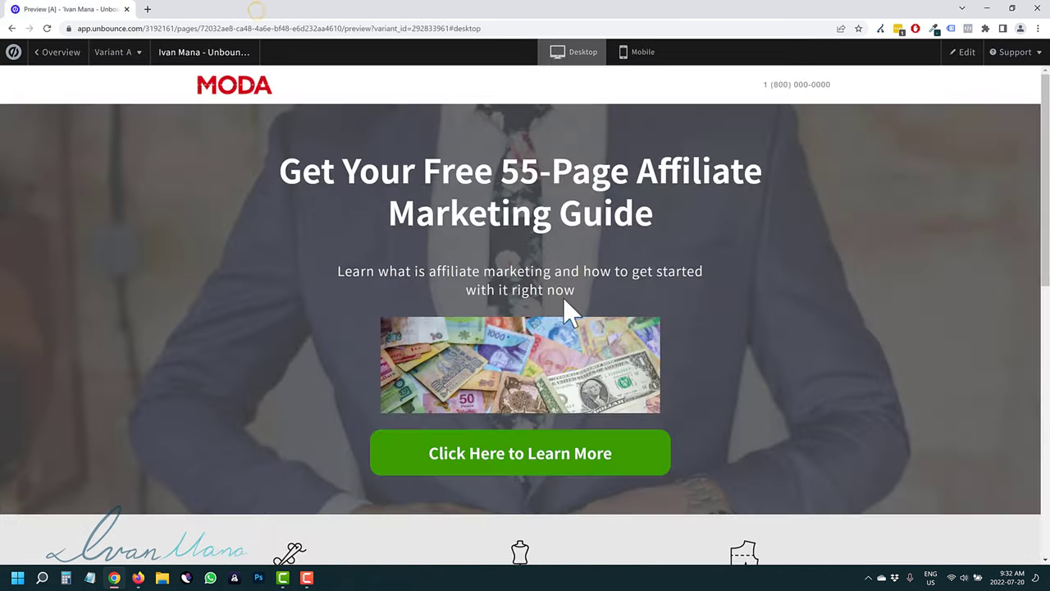
click(965, 54)
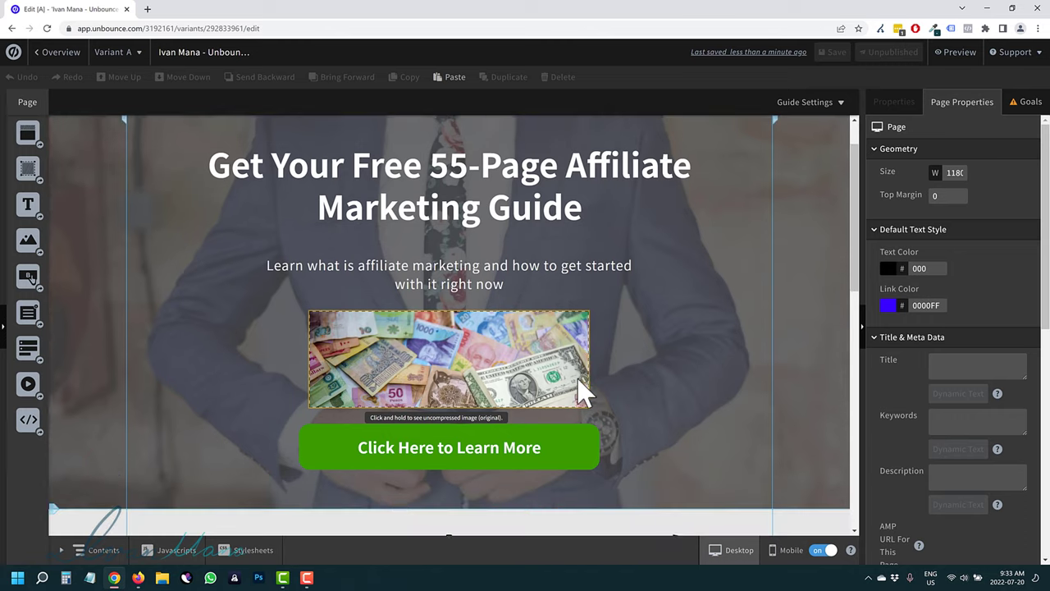
Step: Add a Lightbox Button to the hero, extend the hero downward, and place the button below Click Here to Learn More
scroll(391, 418, down, 5)
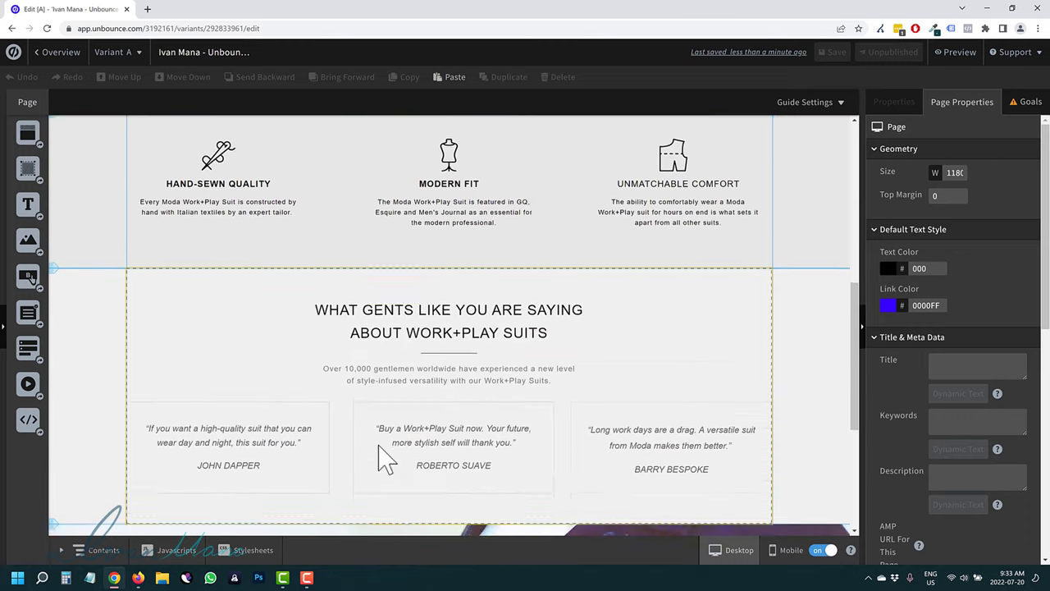
scroll(403, 452, up, 5)
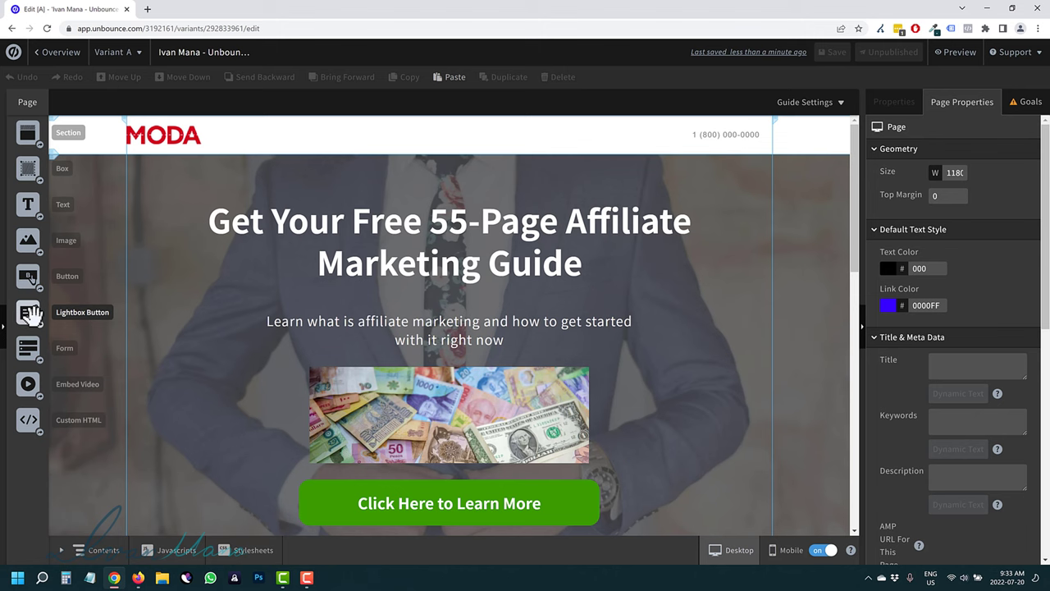
drag(28, 313, 554, 447)
scroll(558, 447, down, 3)
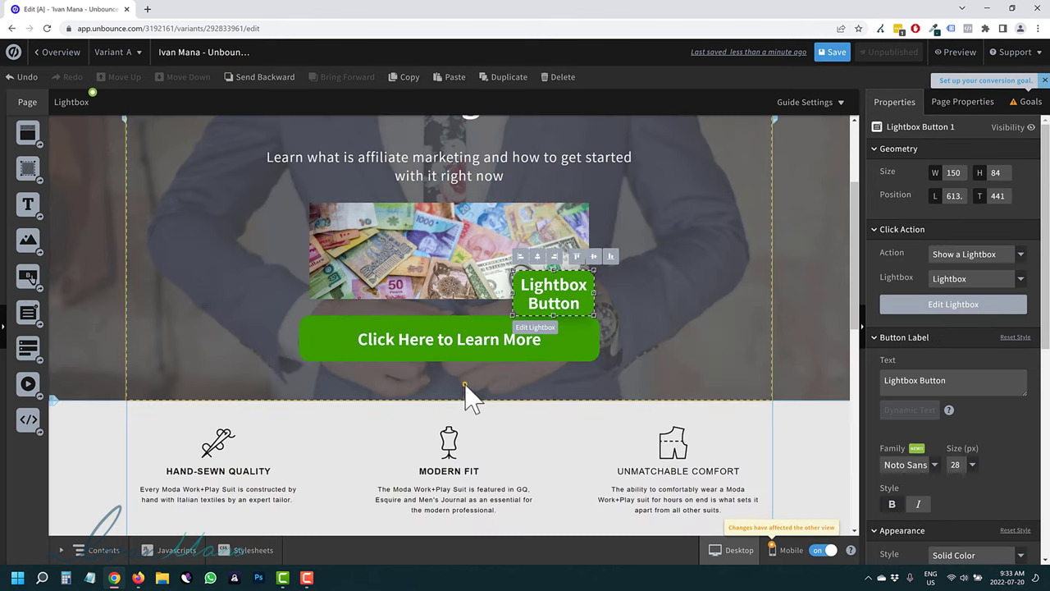
click(465, 383)
drag(448, 403, 448, 489)
drag(549, 295, 641, 429)
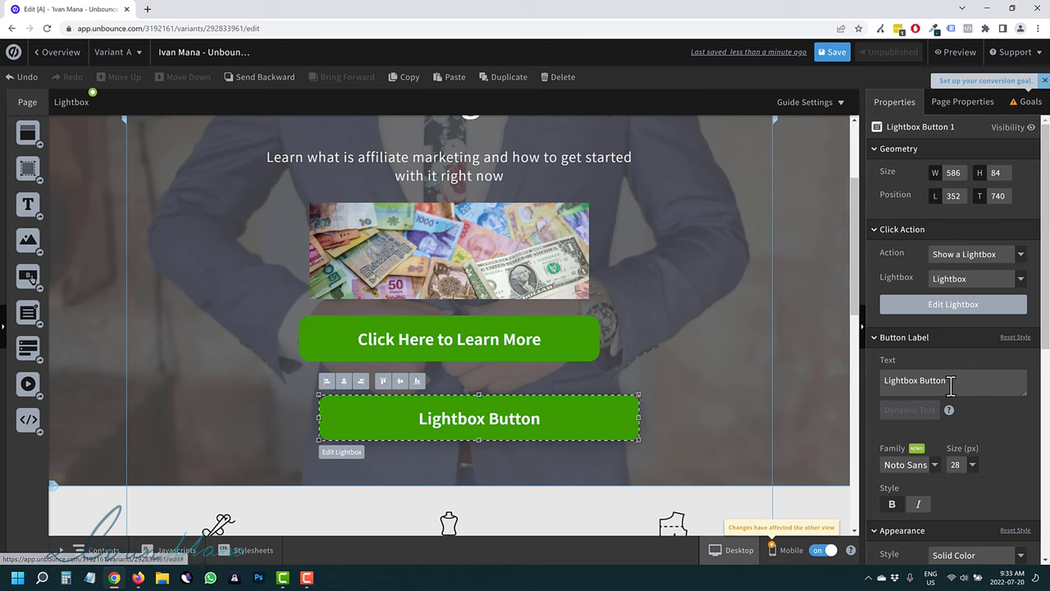
Step: Label the new button 'Click Me to Open Lightbox' and keep its action as showing a lightbox
click(951, 386)
key(ctrl+a)
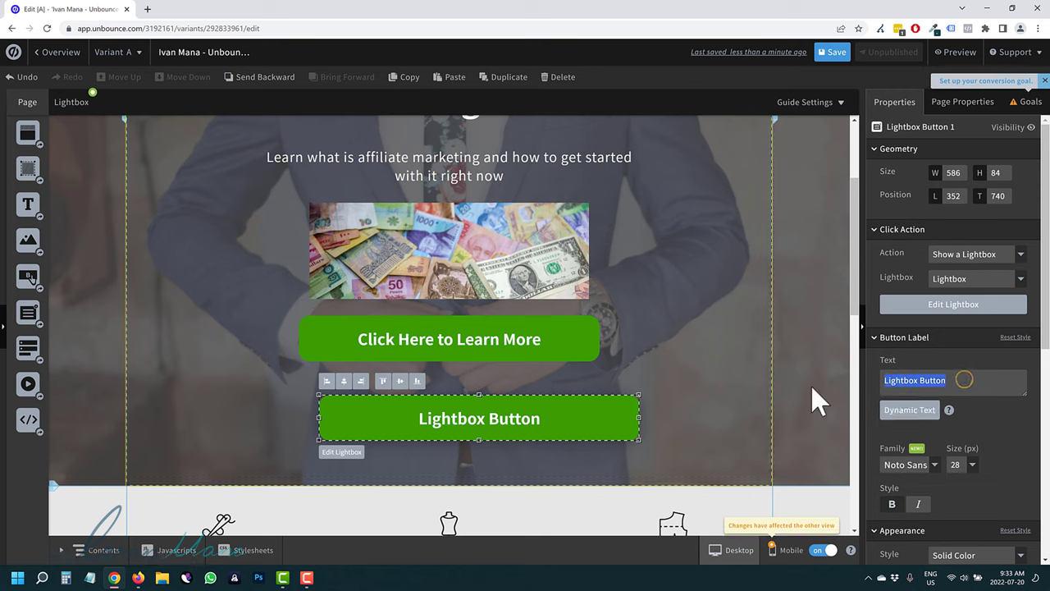
text(Click Me)
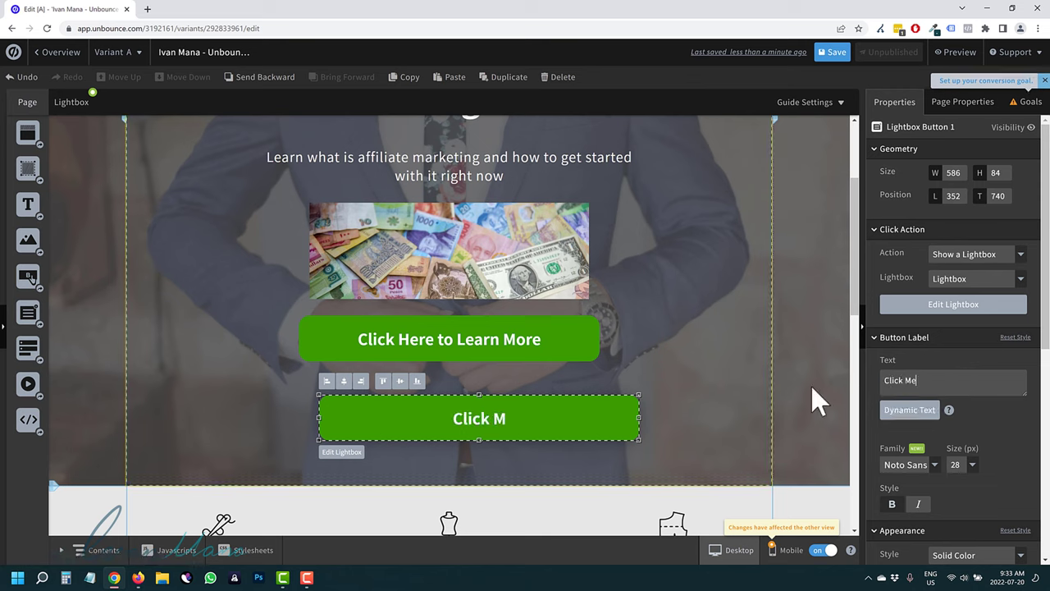
text( to Open Lightbox)
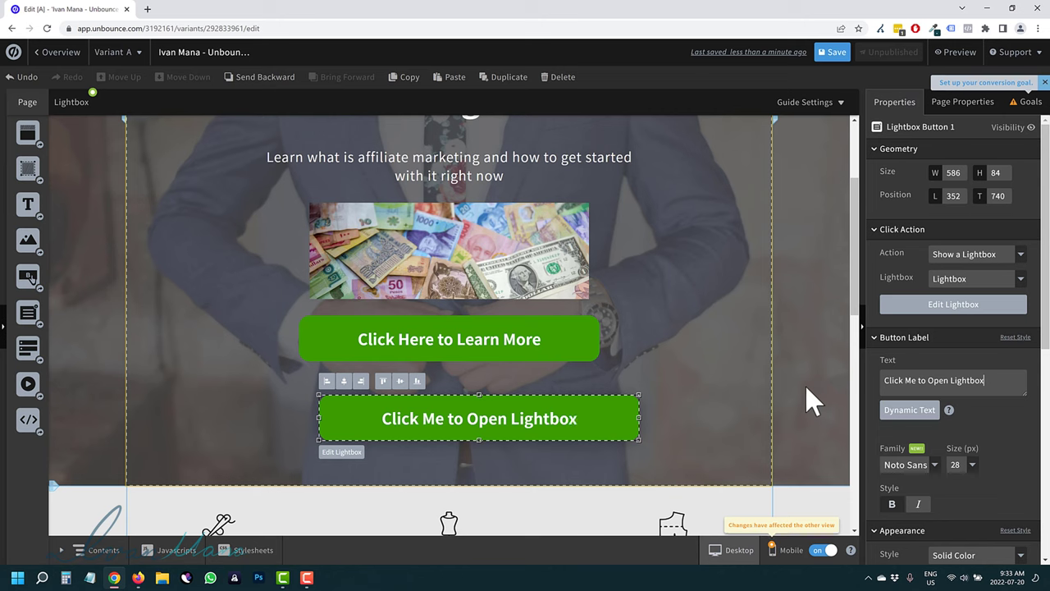
click(975, 264)
click(959, 304)
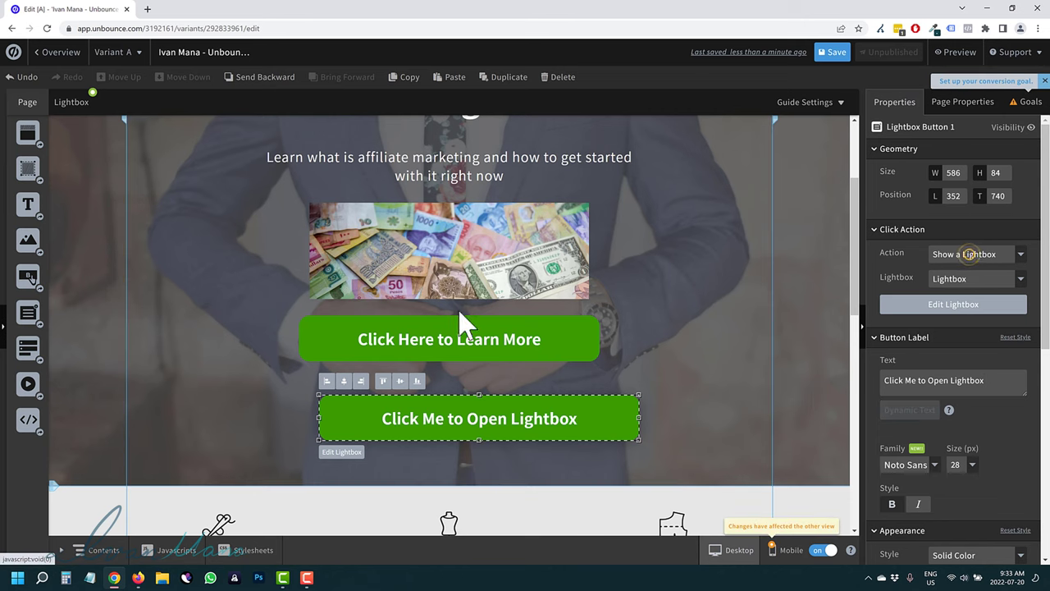
Step: Add an Image to the lightbox and pick the upward-angled skyscraper photo from an Unsplash 'building' search
click(72, 103)
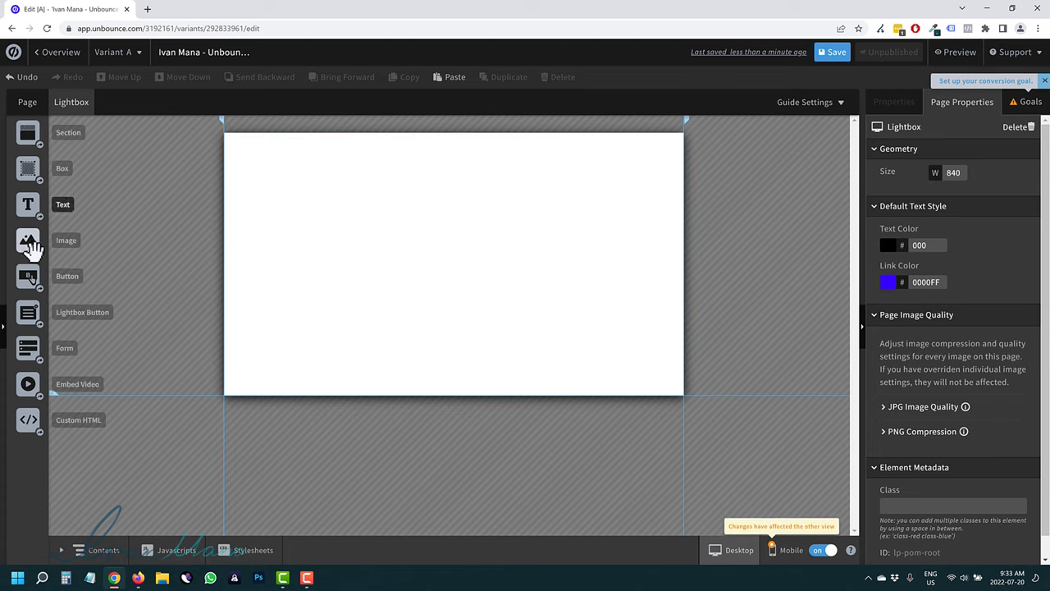
drag(29, 240, 399, 252)
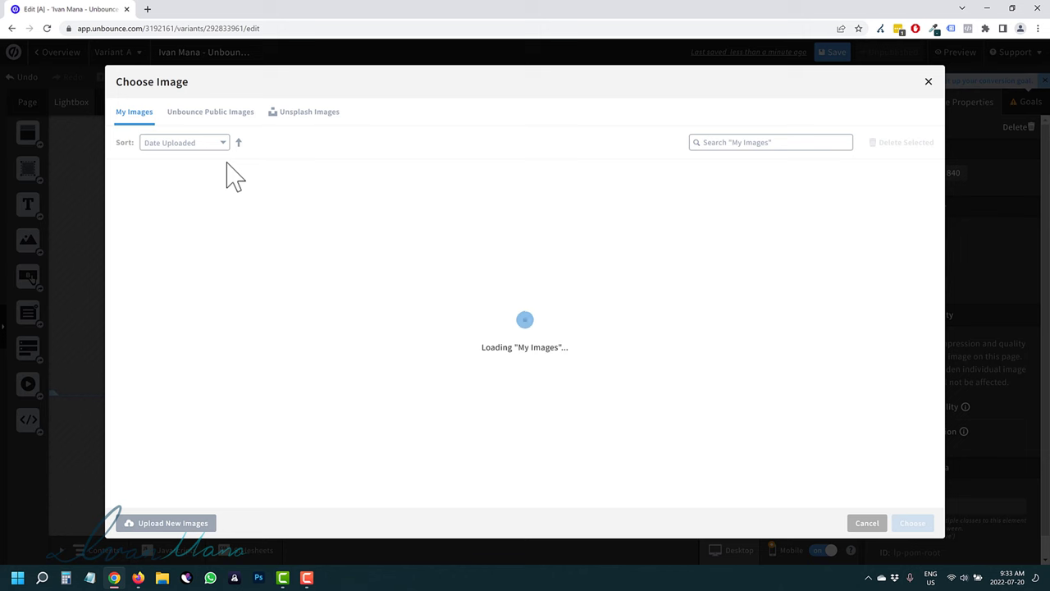
click(293, 116)
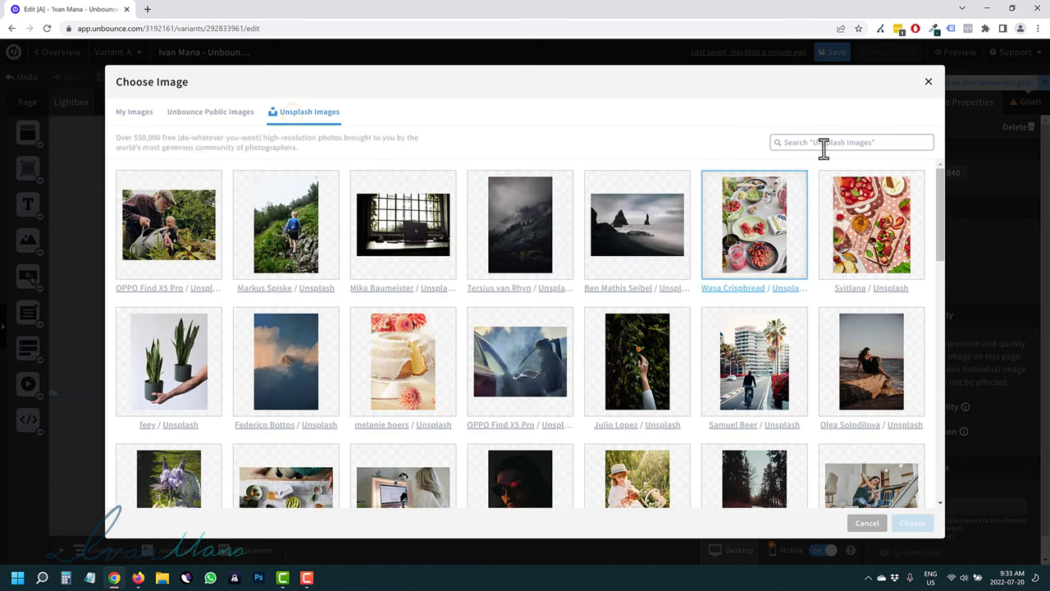
click(824, 142)
text(building)
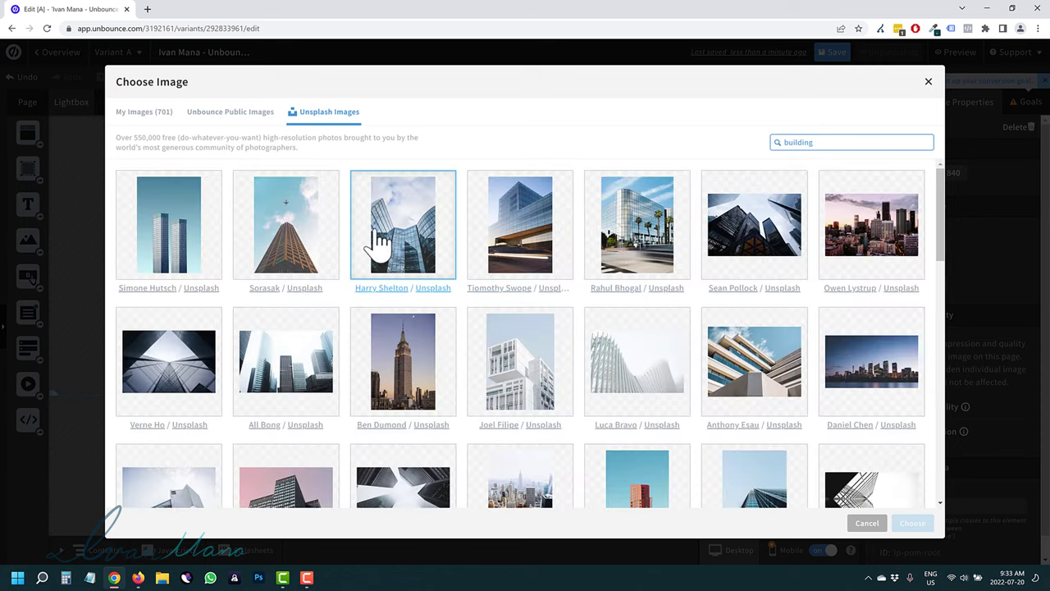
click(176, 367)
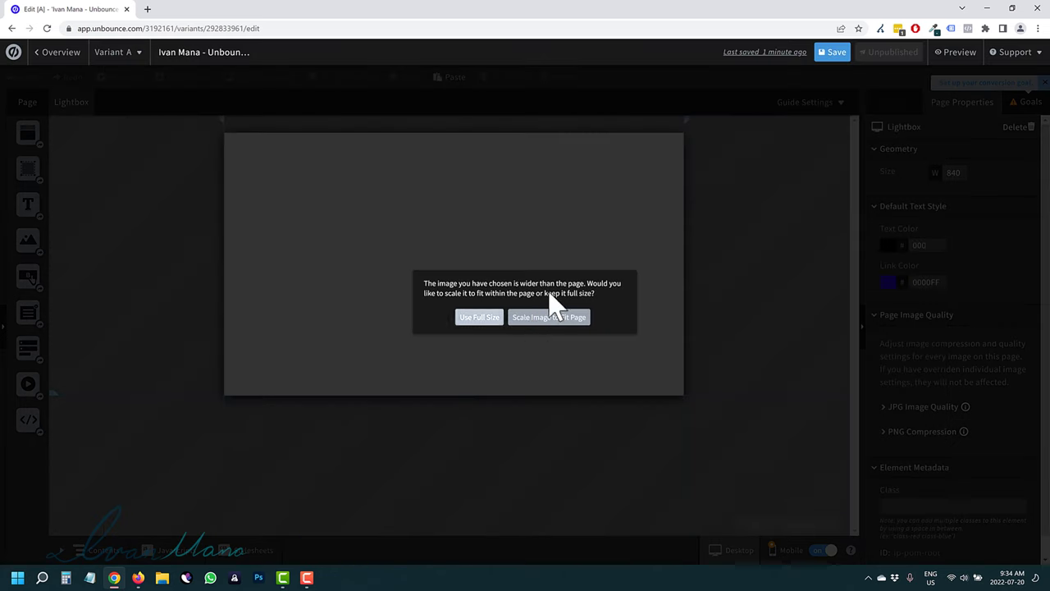
Step: Scale the skyscraper photo to fit, snap it to the lightbox's top-left corner, and resize it past the edges
click(539, 315)
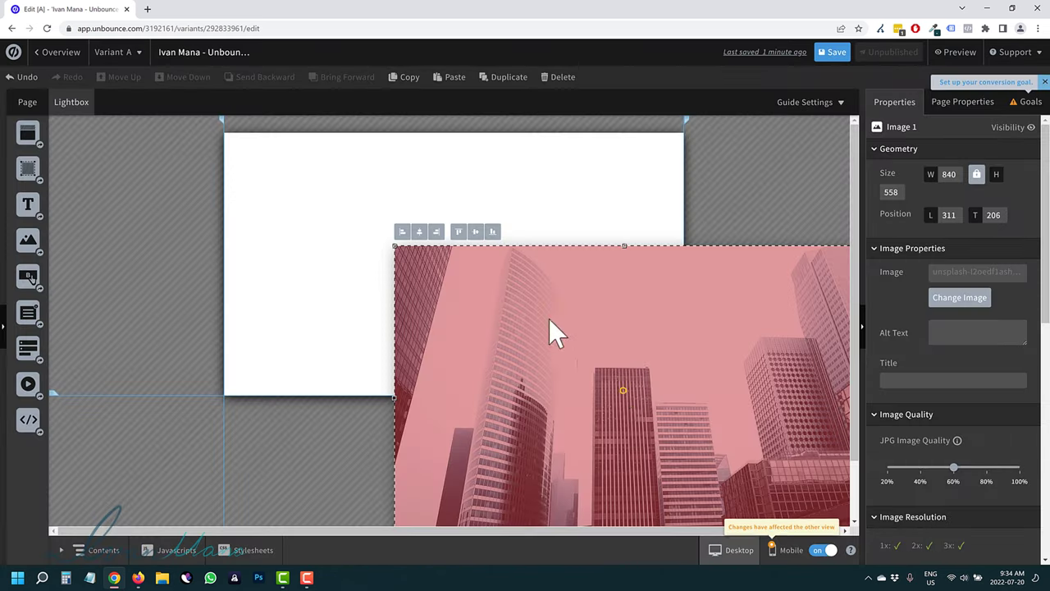
drag(550, 319, 452, 276)
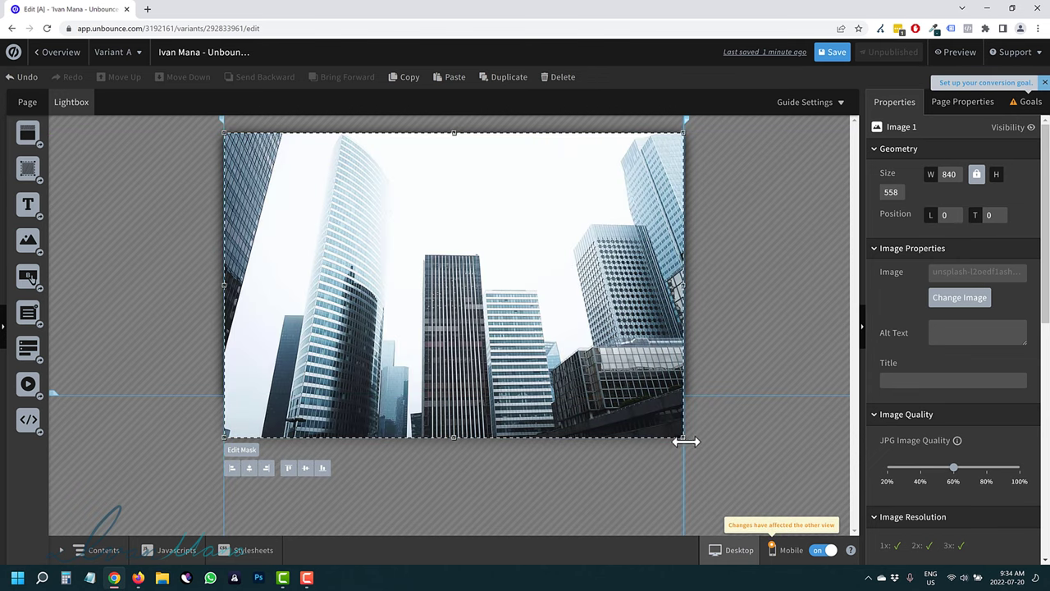
drag(668, 421, 643, 389)
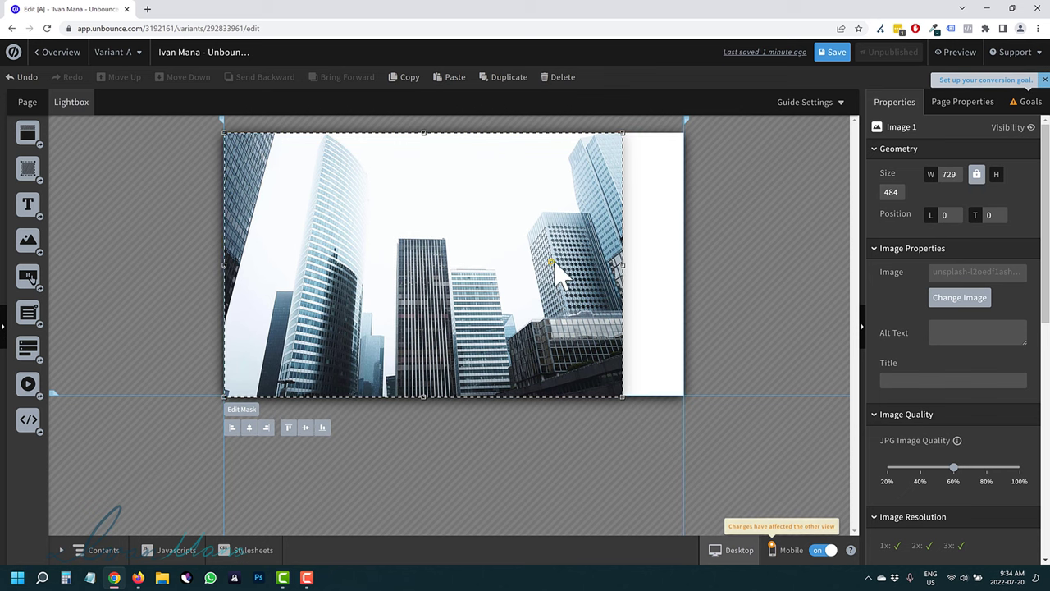
drag(552, 261, 510, 241)
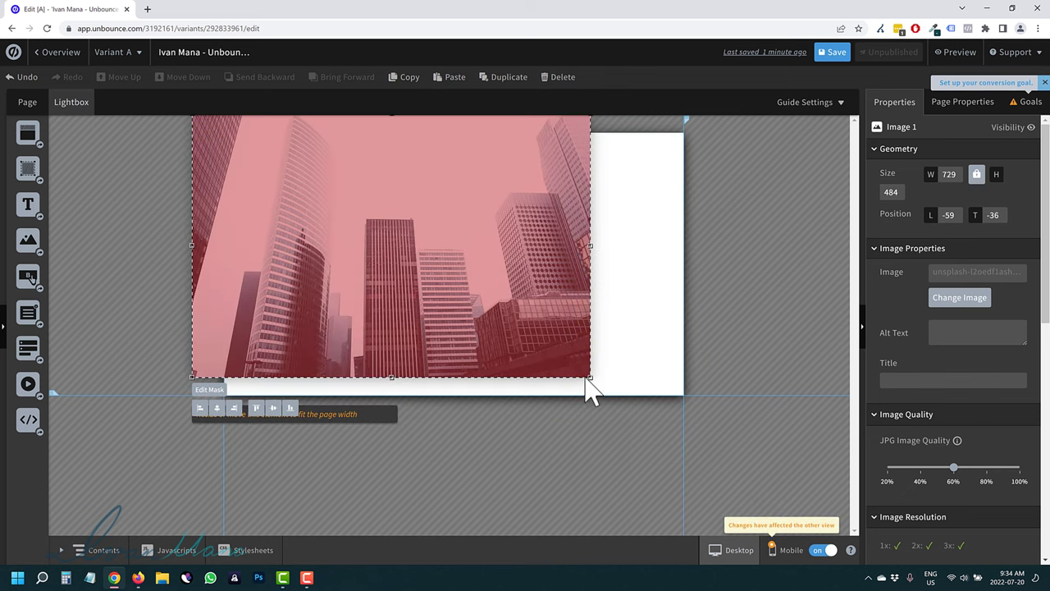
drag(592, 380, 703, 435)
mouse_move(526, 279)
mouse_down()
mouse_move(542, 280)
mouse_move(530, 280)
mouse_up()
Step: Crop the photo with Edit Mask to 840 × 501 px so it fills the lightbox
click(215, 461)
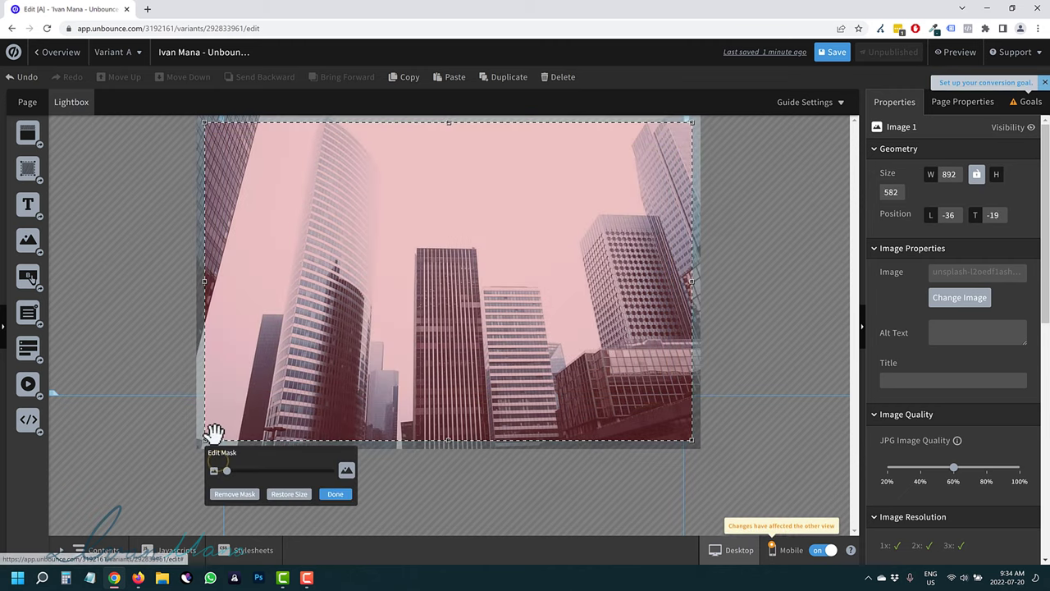
drag(201, 441, 219, 391)
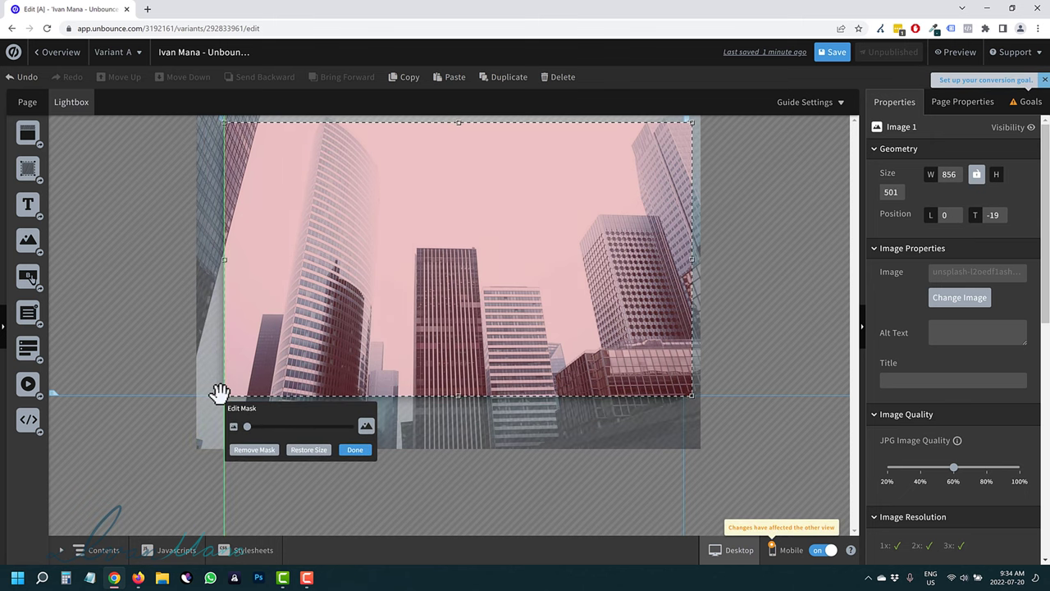
drag(691, 258, 685, 262)
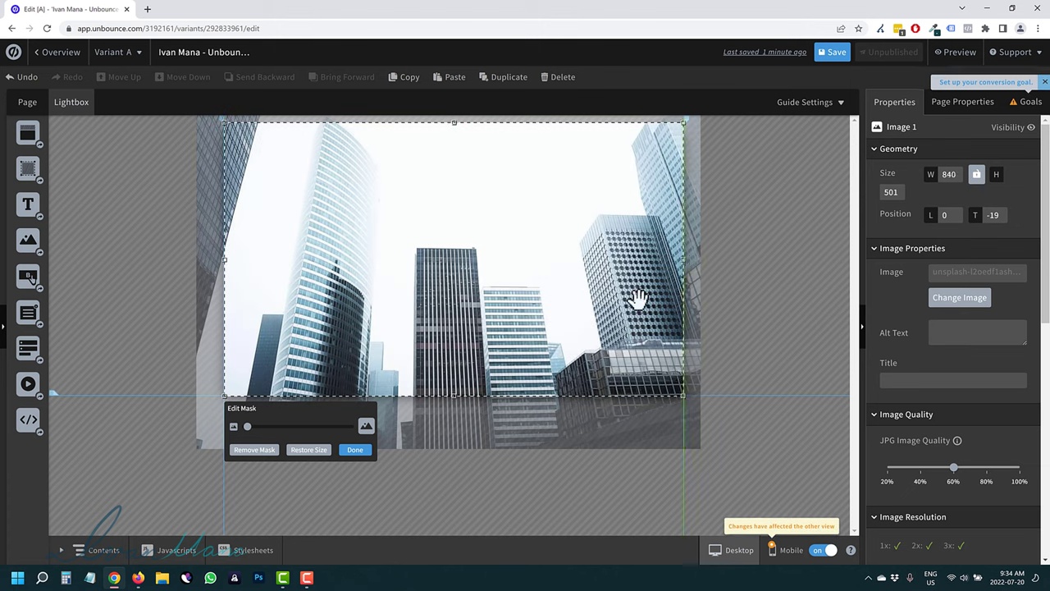
click(355, 450)
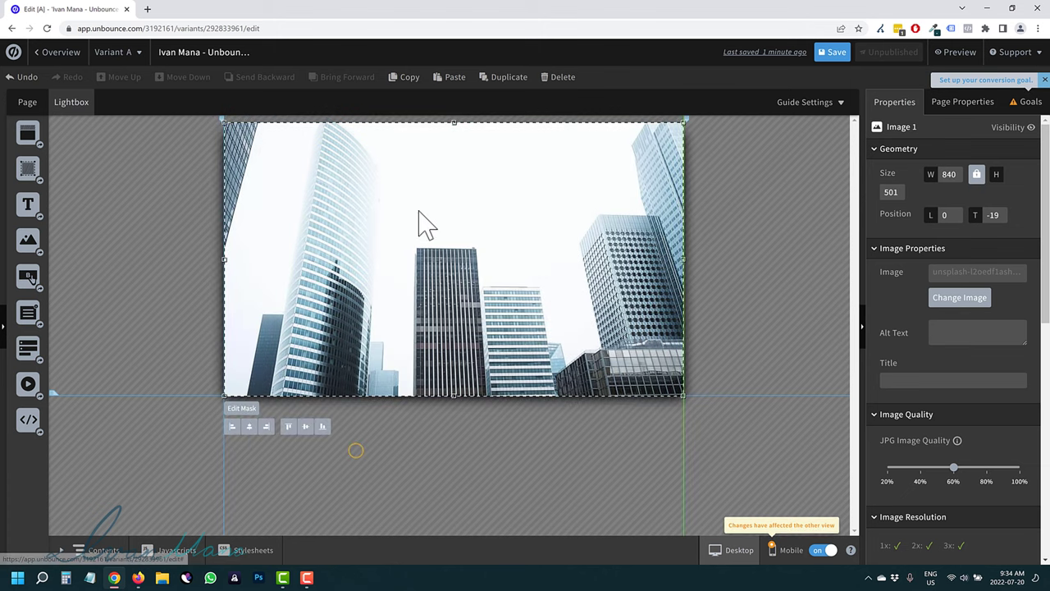
key(Escape)
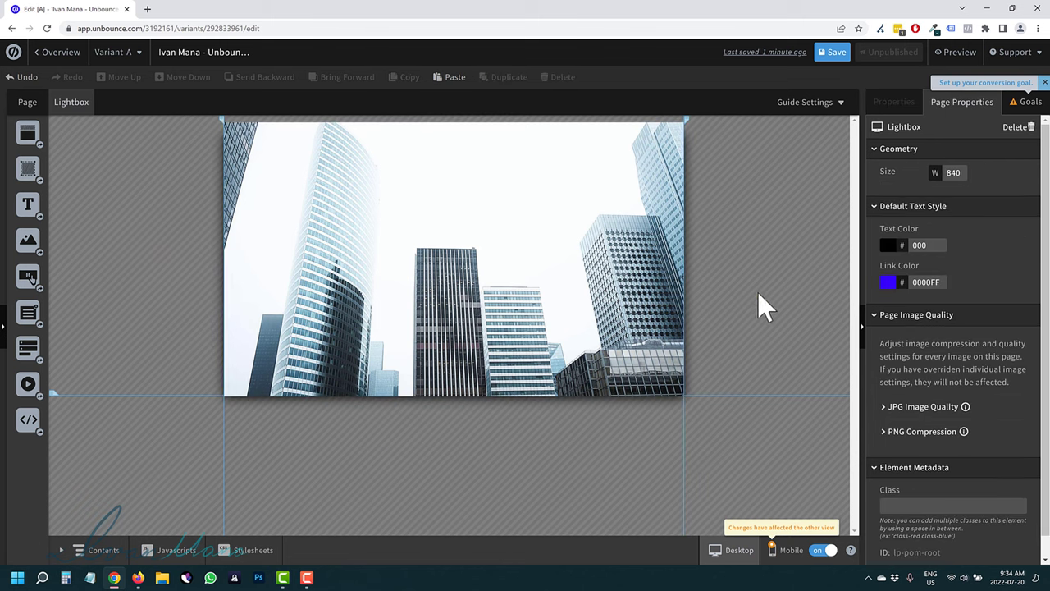
drag(692, 120, 716, 135)
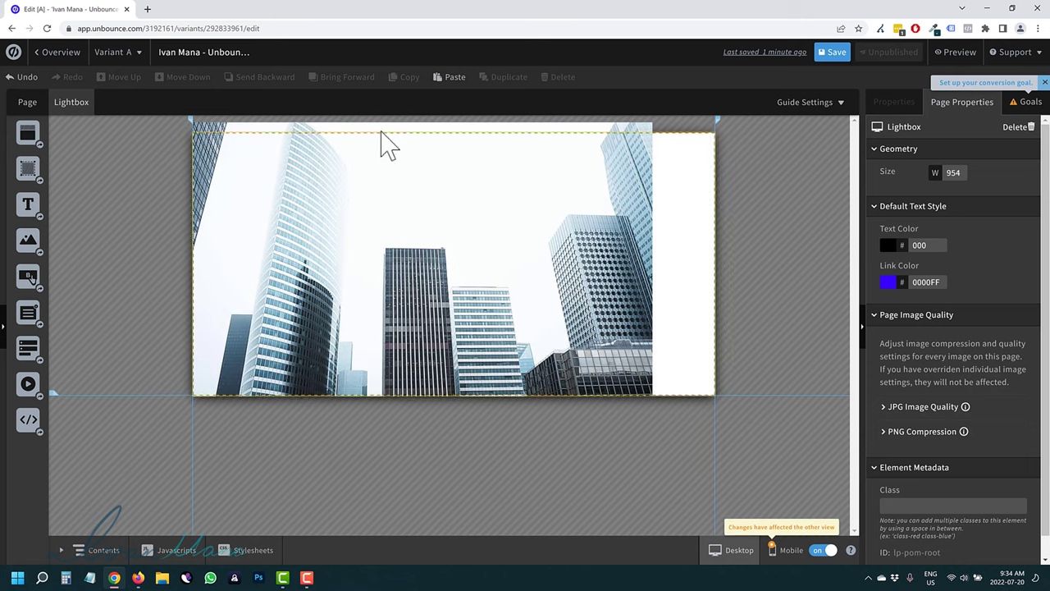
click(19, 78)
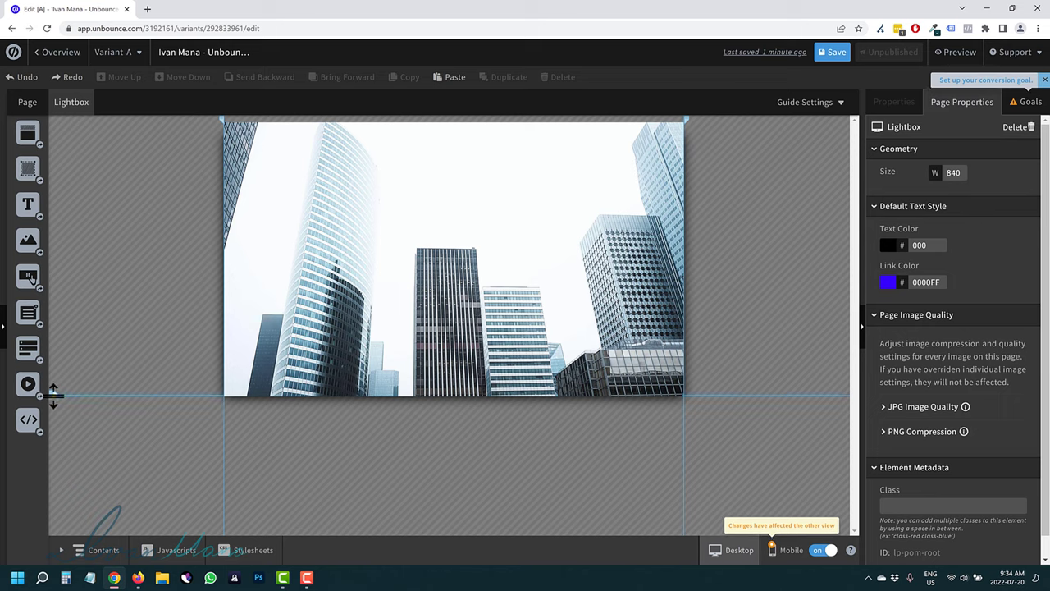
drag(52, 396, 55, 465)
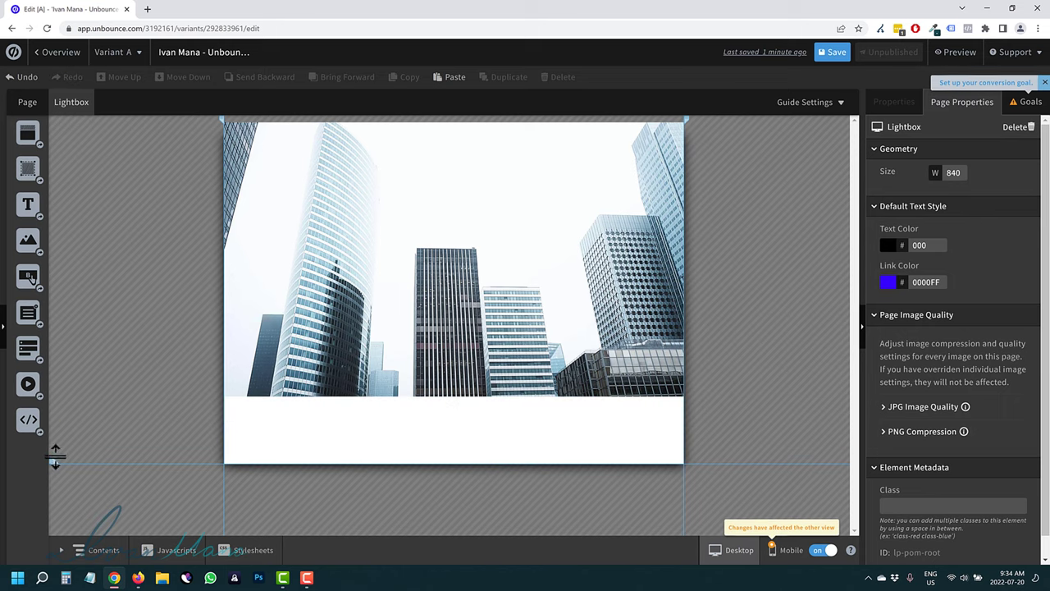
click(21, 77)
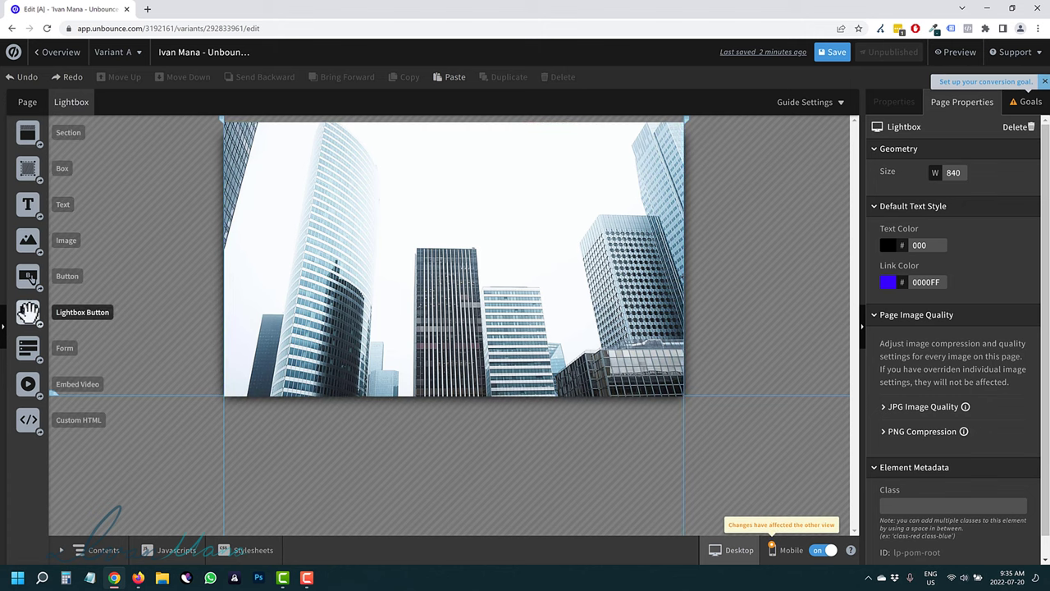
Step: Add a lightbox button onto the photo and set its appearance to the right-arrow.png public image
drag(28, 312, 588, 273)
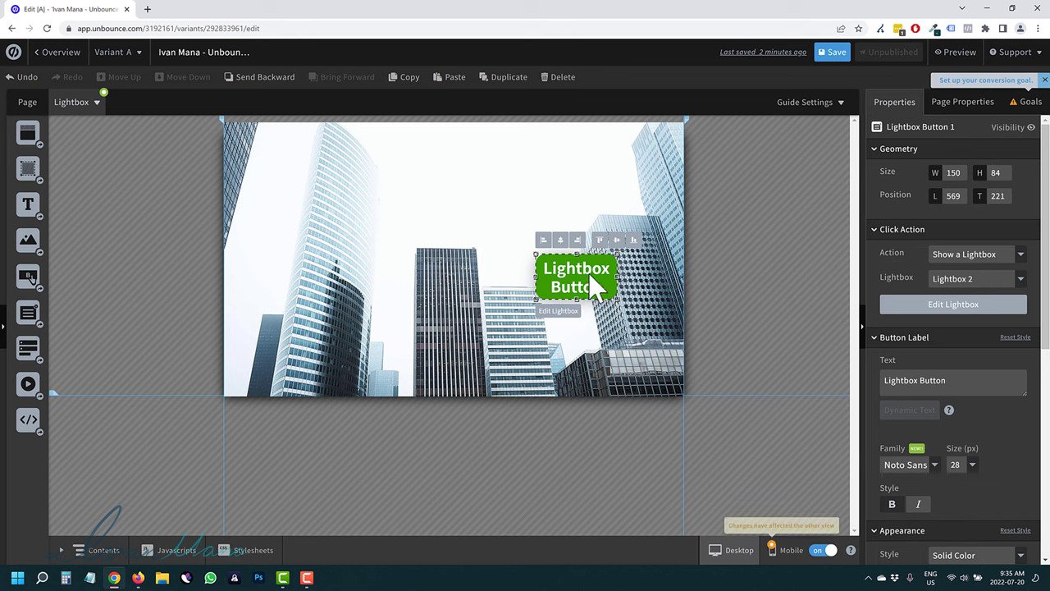
scroll(930, 432, down, 2)
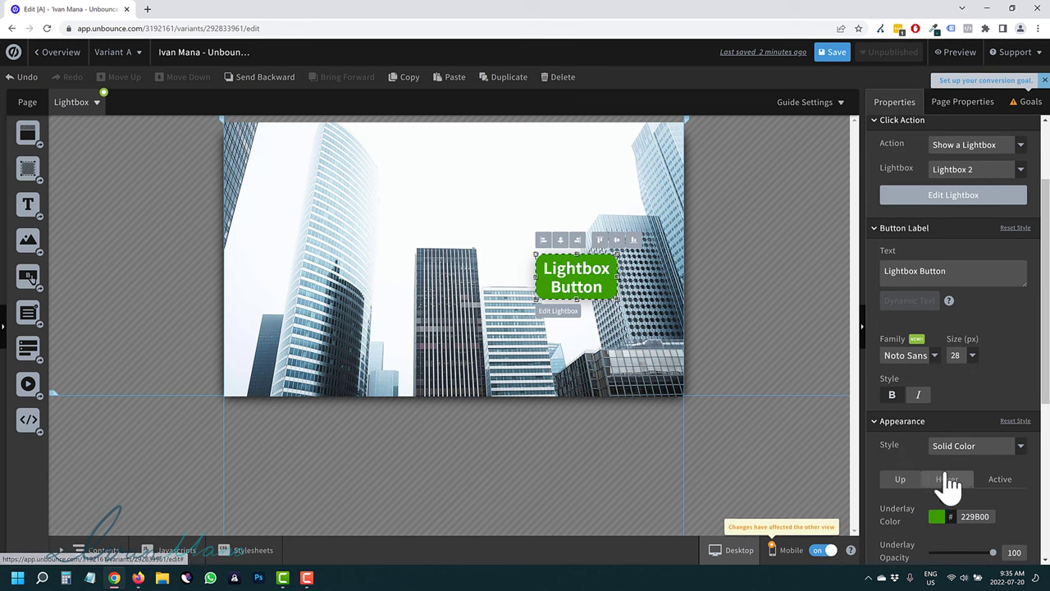
click(954, 448)
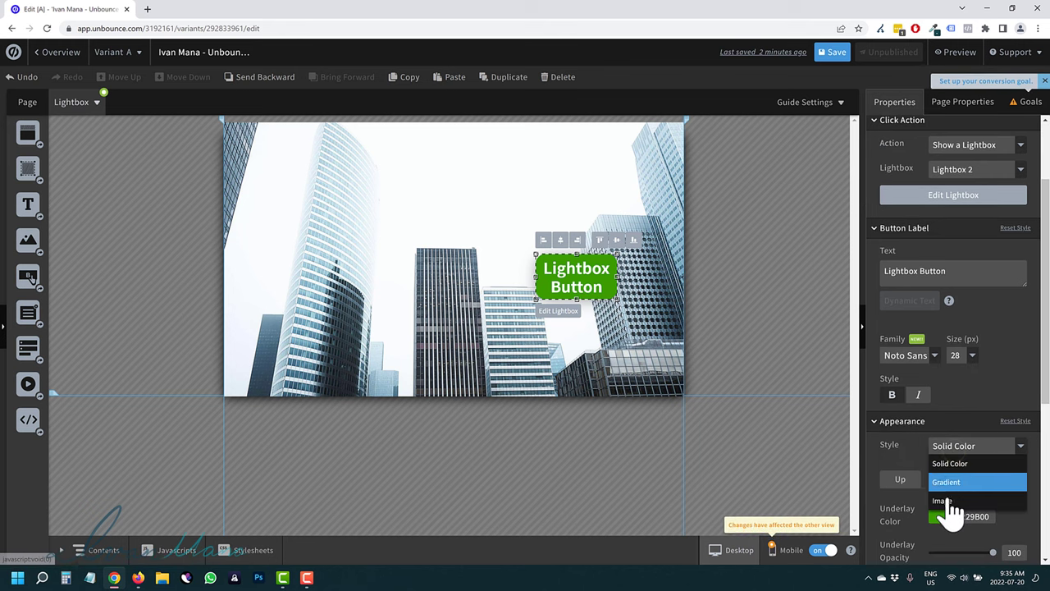
click(947, 503)
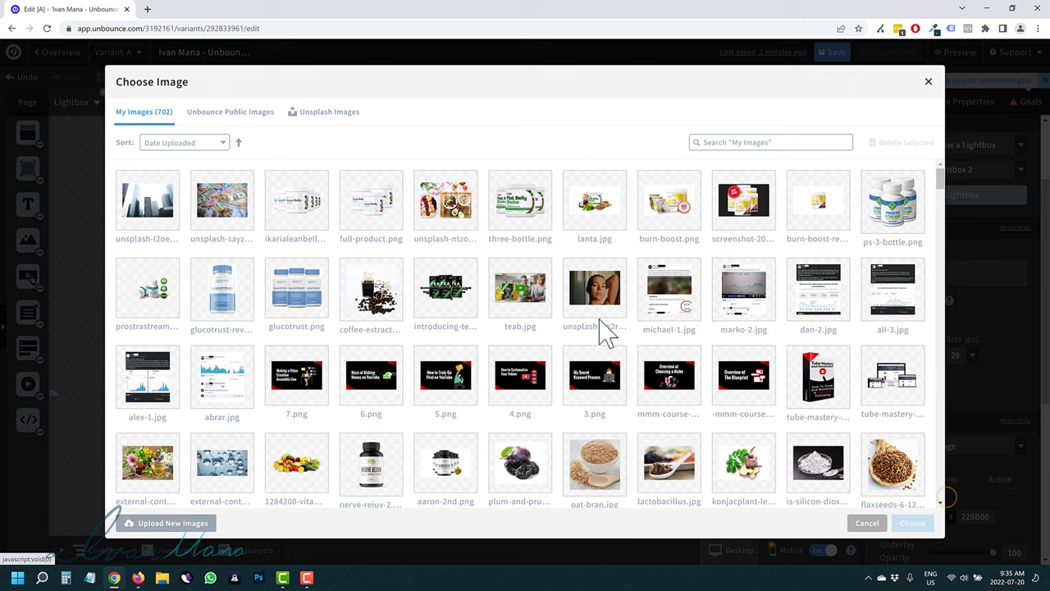
click(241, 115)
click(832, 144)
text(a)
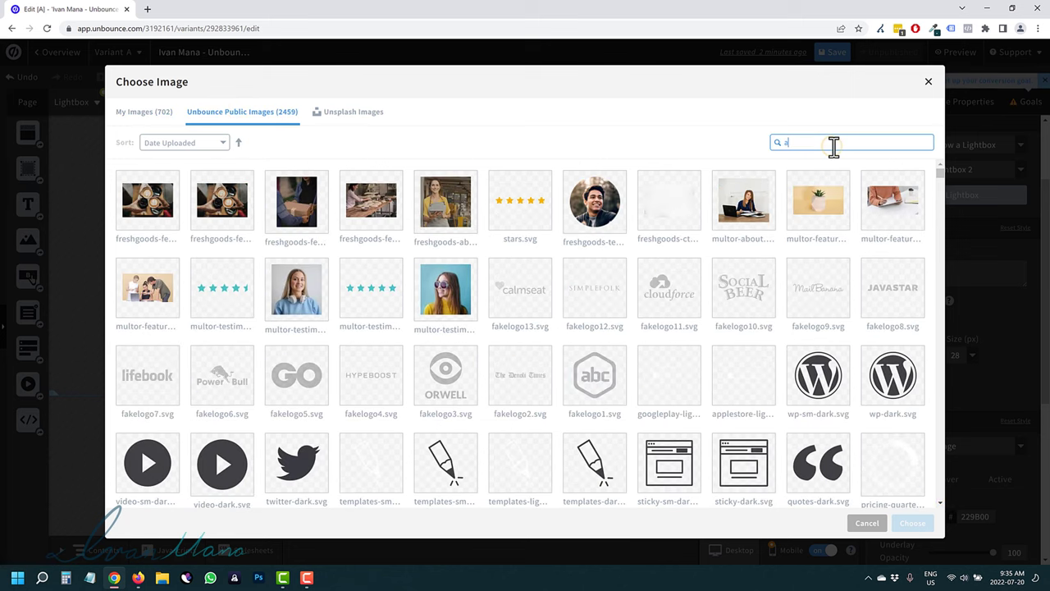
text(rrow)
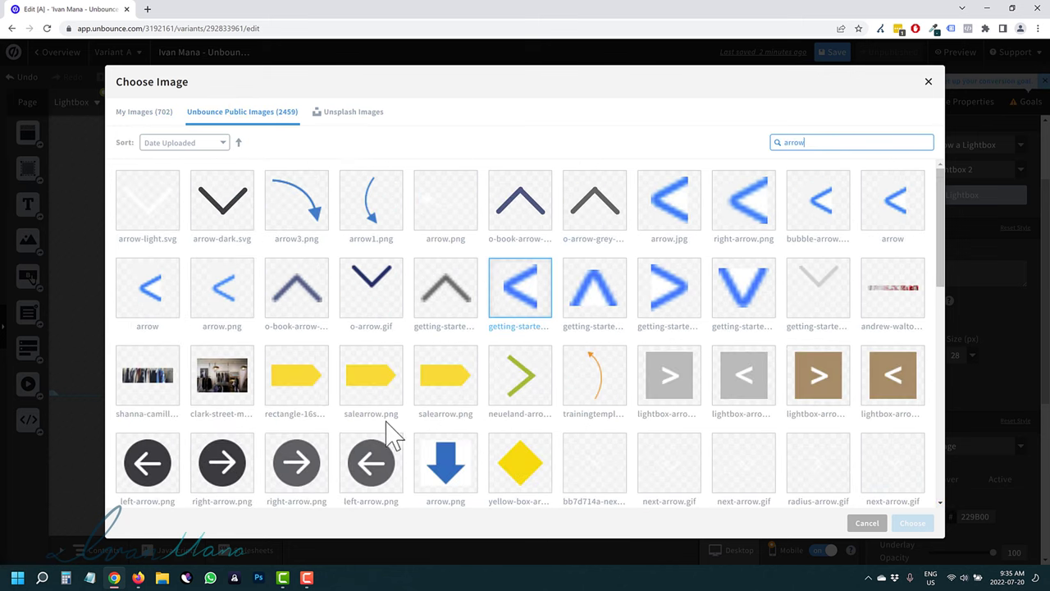
click(227, 473)
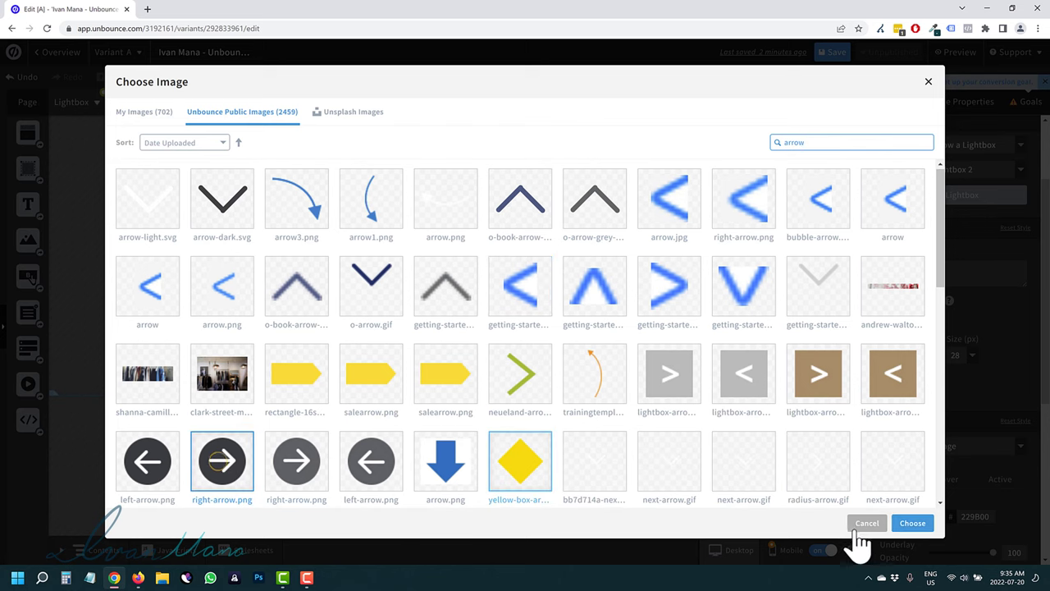
click(910, 523)
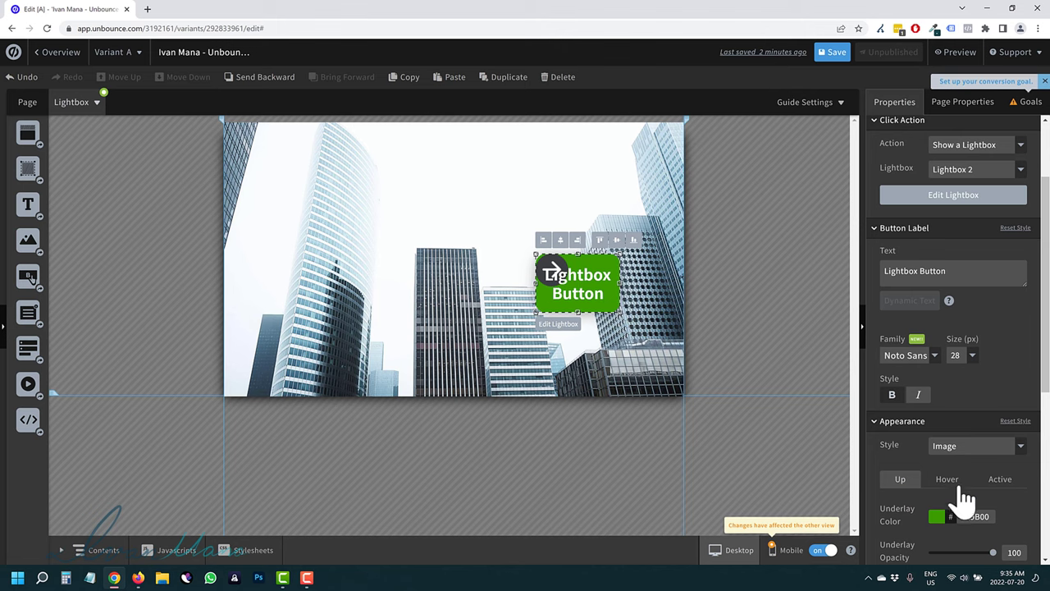
Step: Clear the button label, shrink it to 60 × 59 px, set Underlay Opacity 0, and reposition it
triple_click(944, 270)
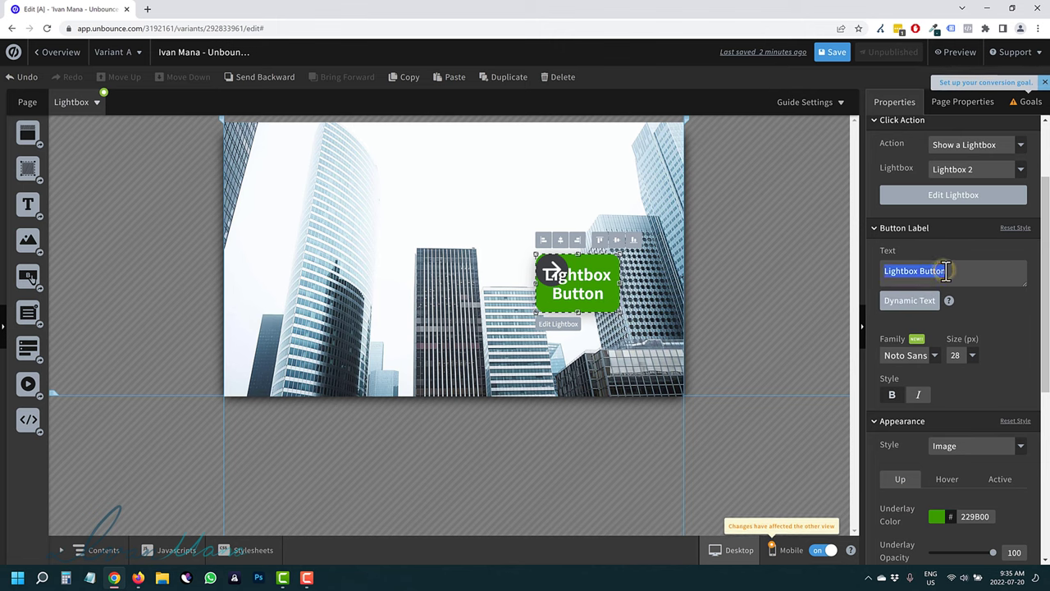
key(BackSpace)
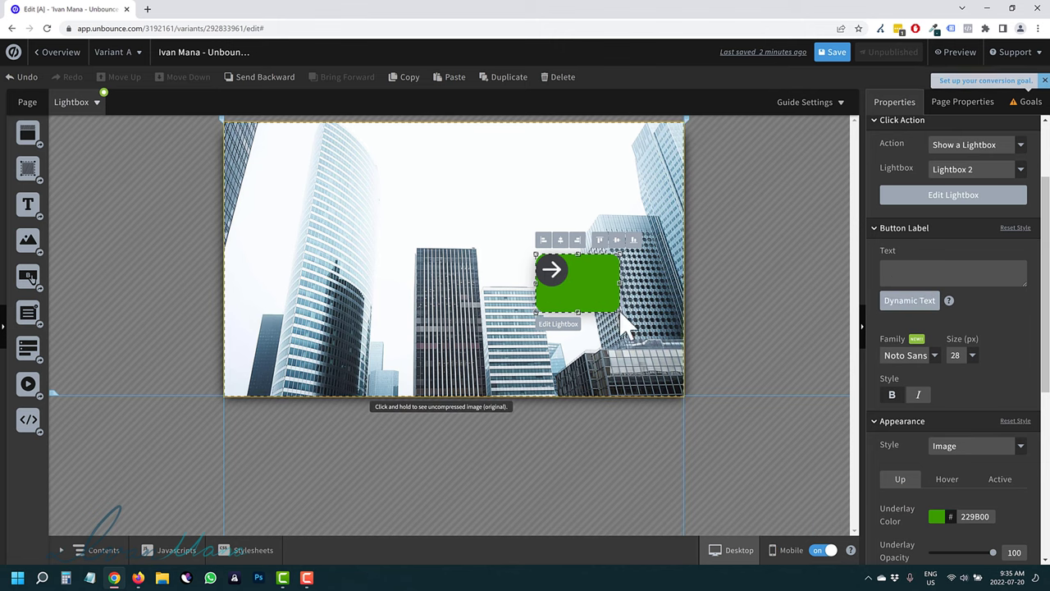
drag(619, 311, 572, 287)
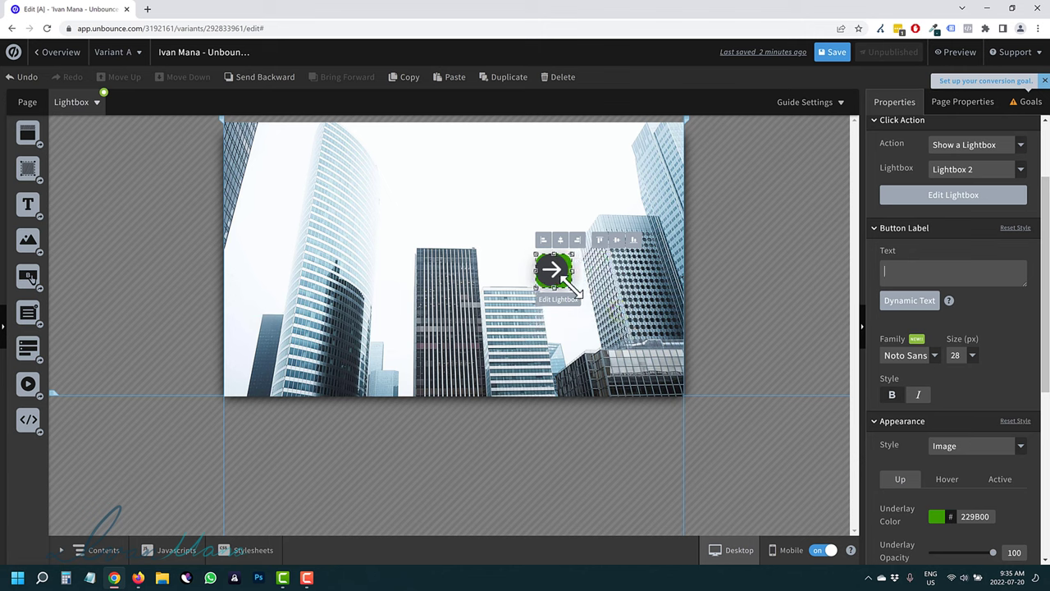
scroll(942, 500, down, 1)
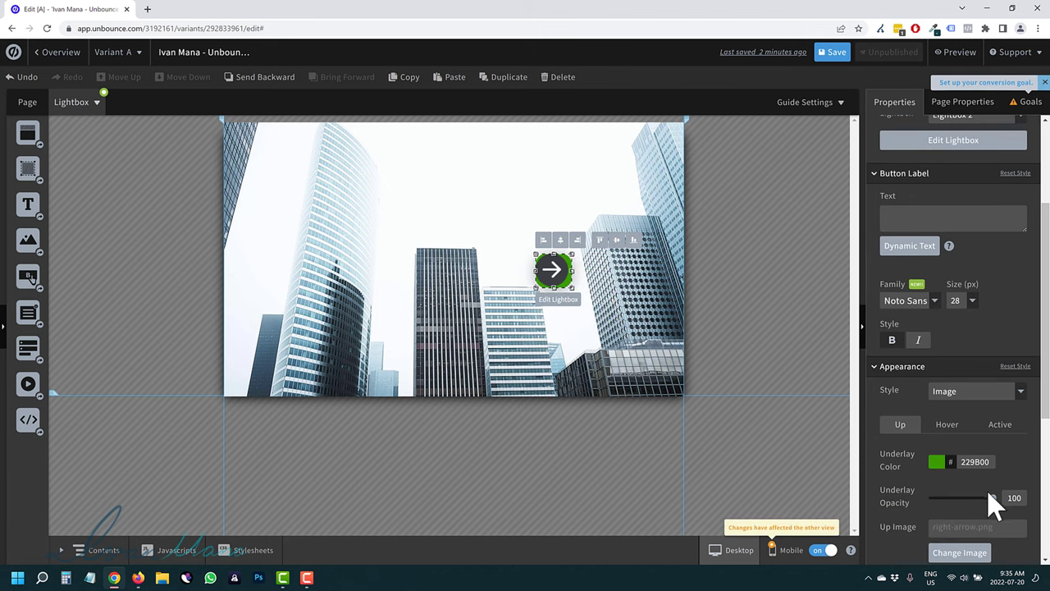
drag(987, 497, 895, 502)
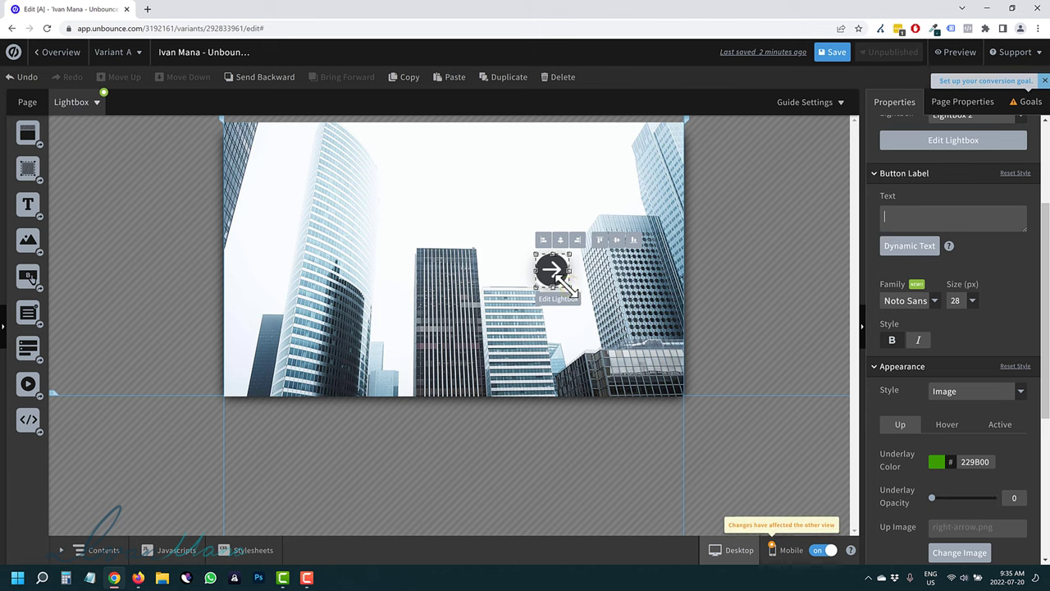
drag(564, 276, 629, 278)
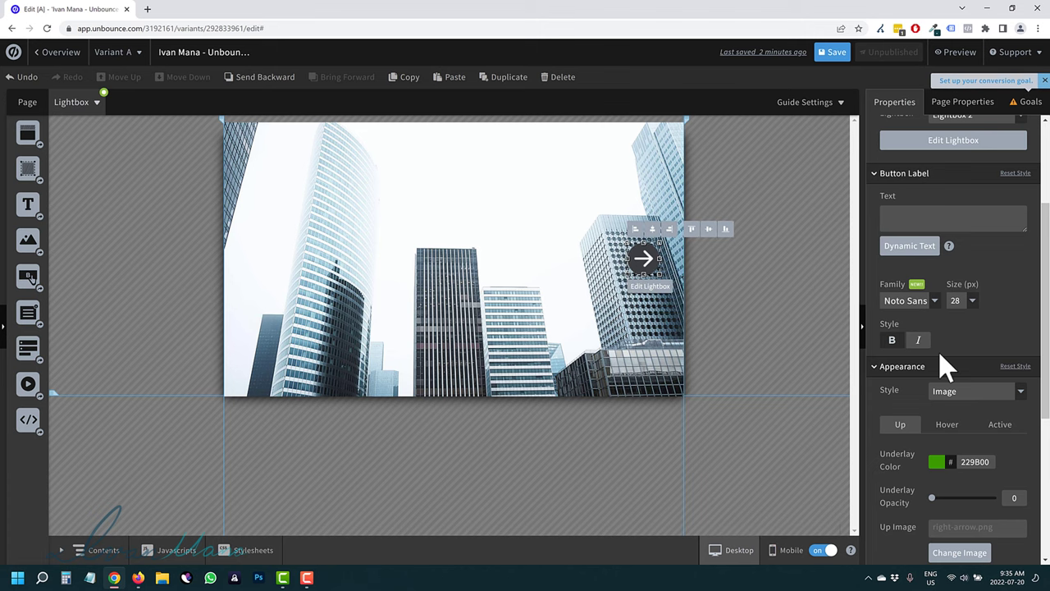
scroll(944, 361, up, 3)
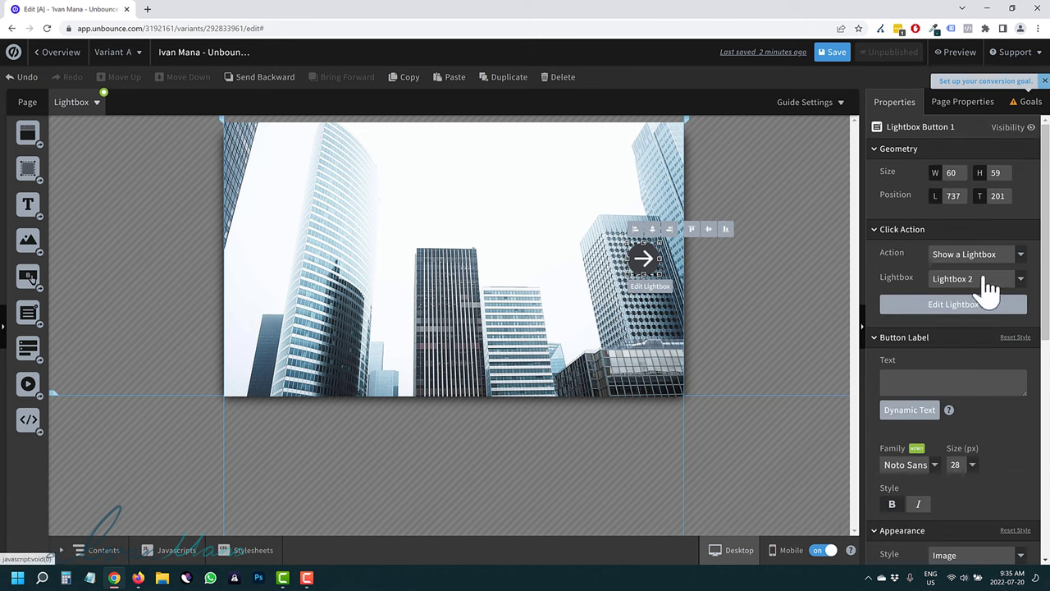
click(578, 312)
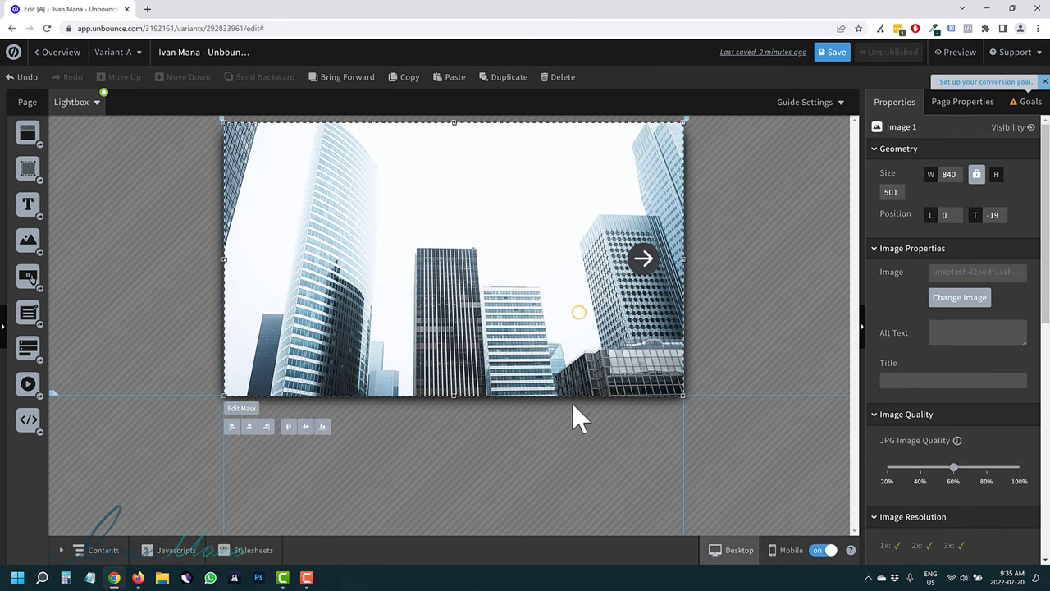
click(652, 260)
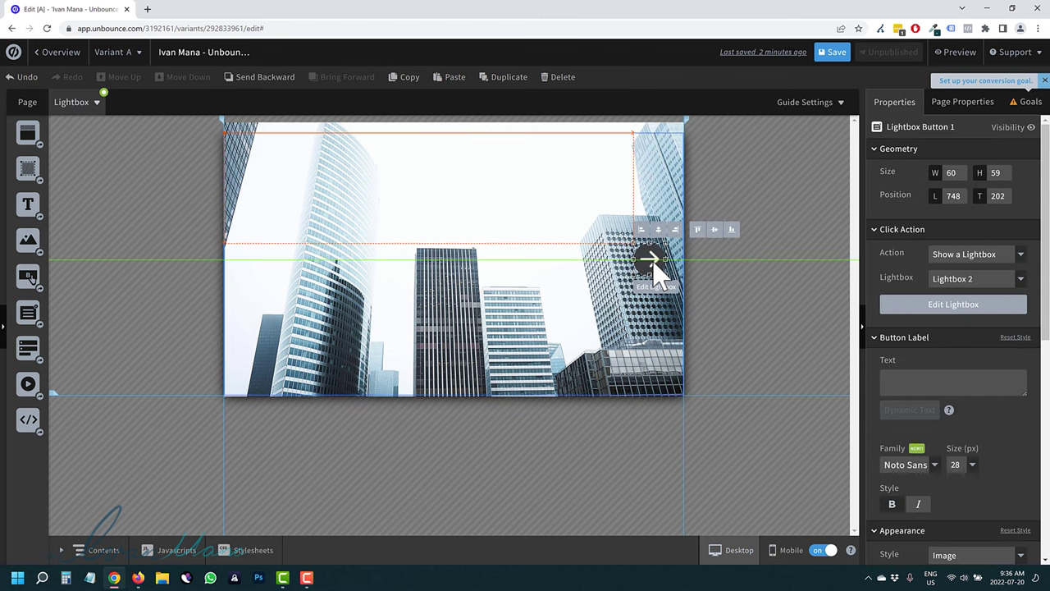
click(700, 269)
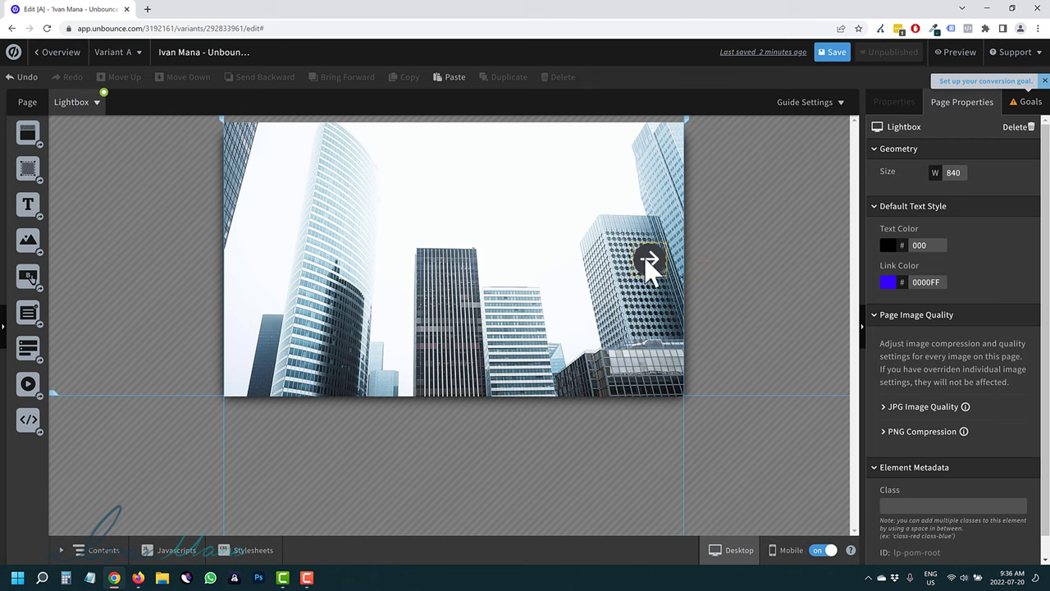
Step: On Lightbox 2, insert the Unsplash photo of a city skyline at dusk
click(96, 104)
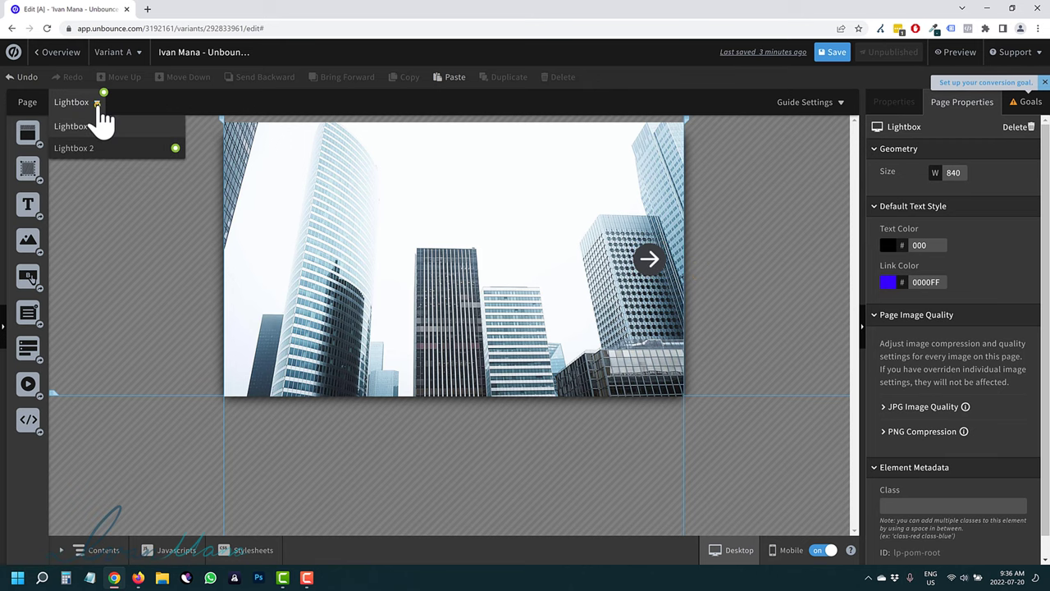
click(96, 149)
click(96, 103)
click(97, 149)
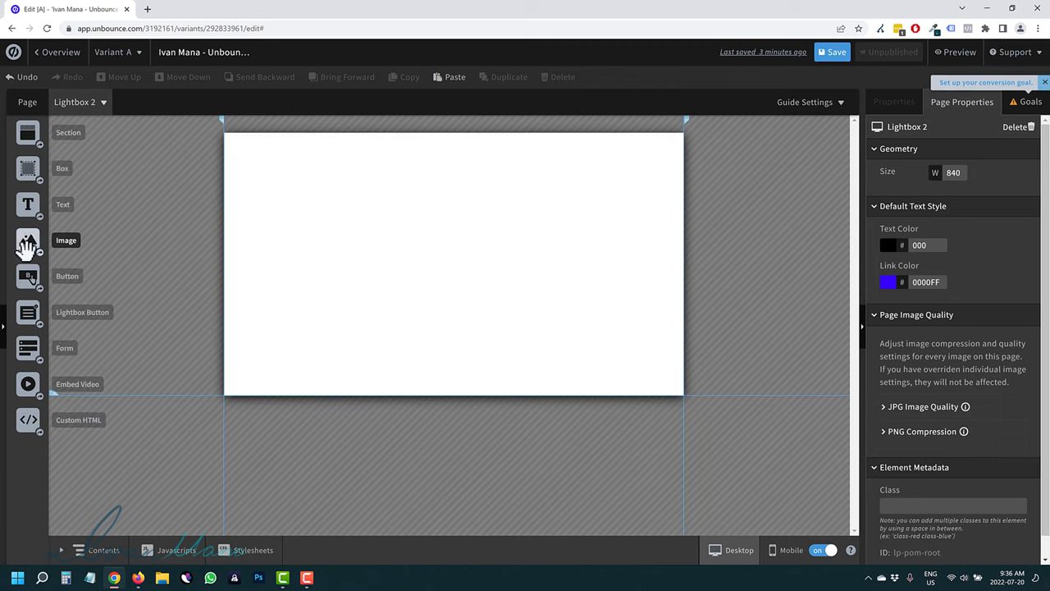
drag(39, 243, 394, 243)
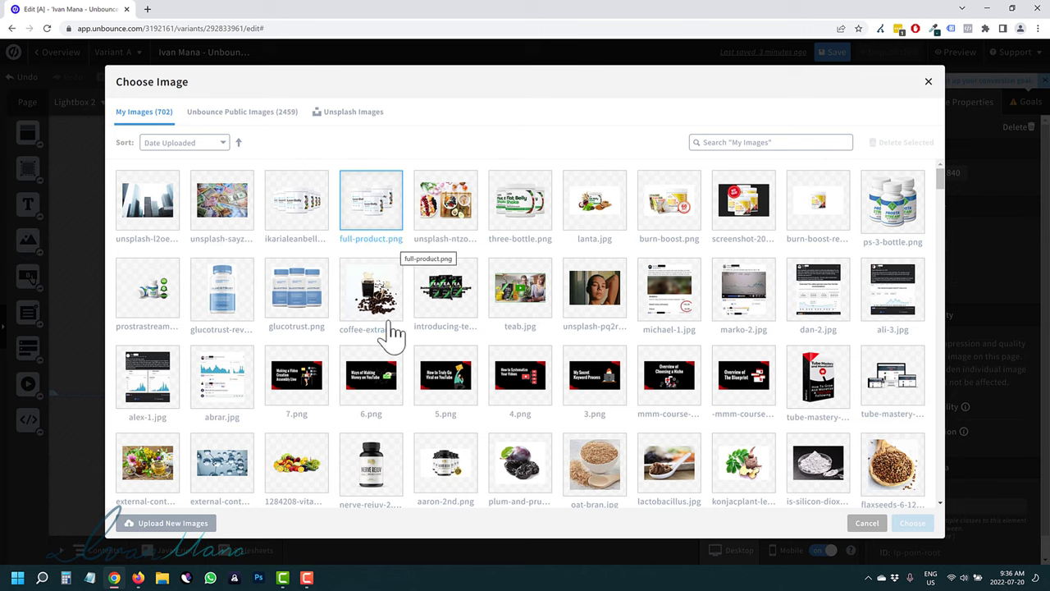
click(357, 114)
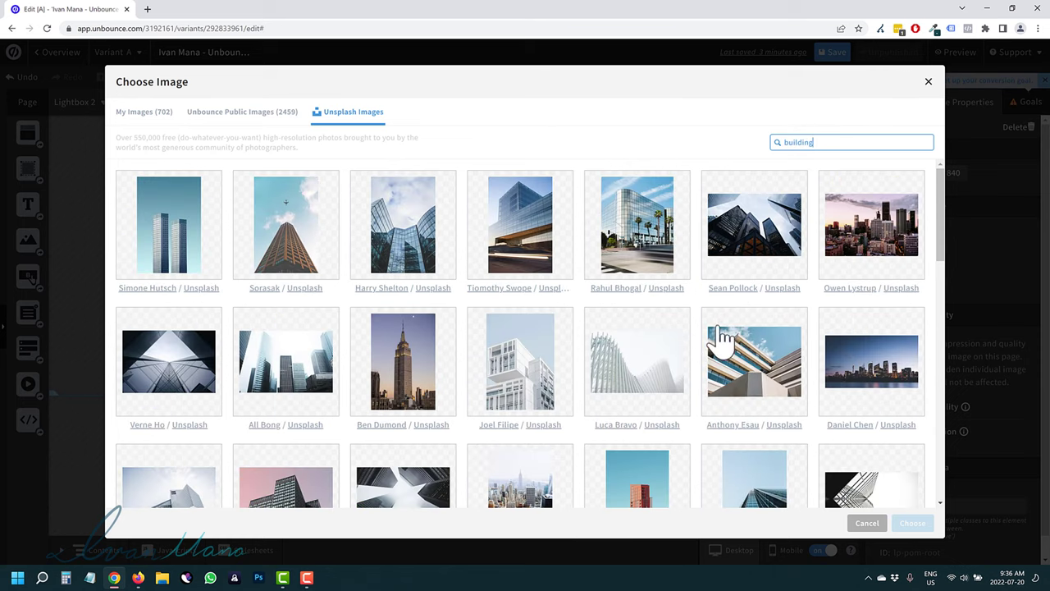
click(759, 373)
double_click(867, 357)
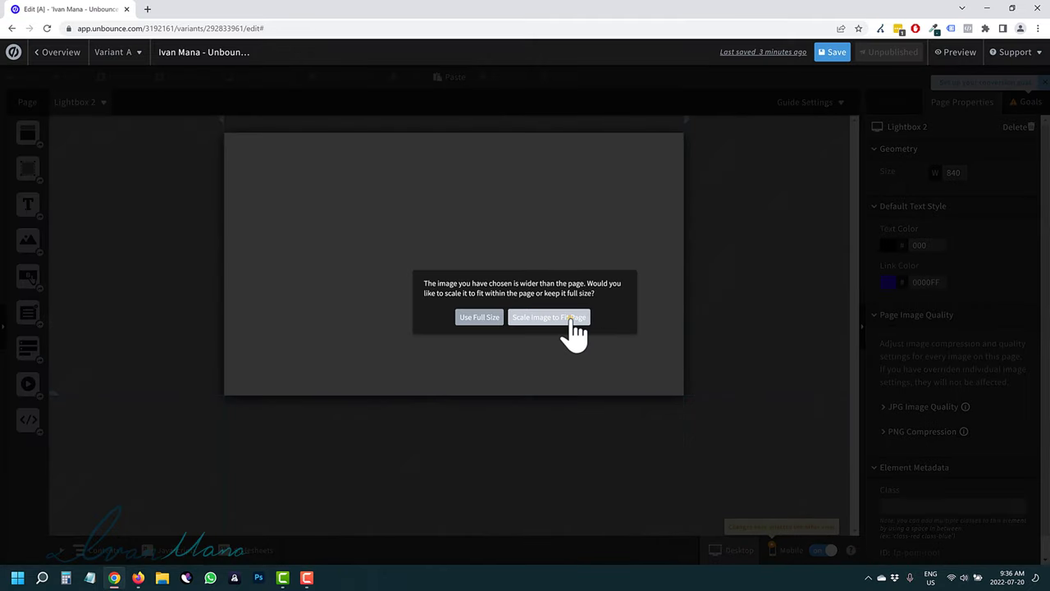
Step: Scale and position the skyline photo, then crop it with Edit Mask to span the full 840 px width from the top
click(573, 322)
drag(508, 322, 472, 223)
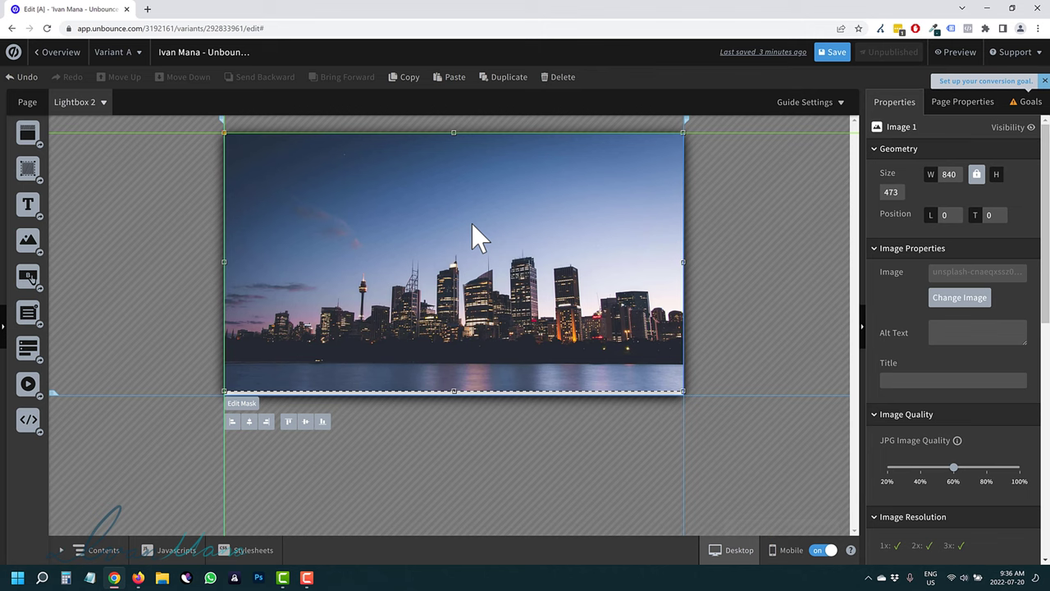
drag(683, 391, 691, 397)
click(244, 410)
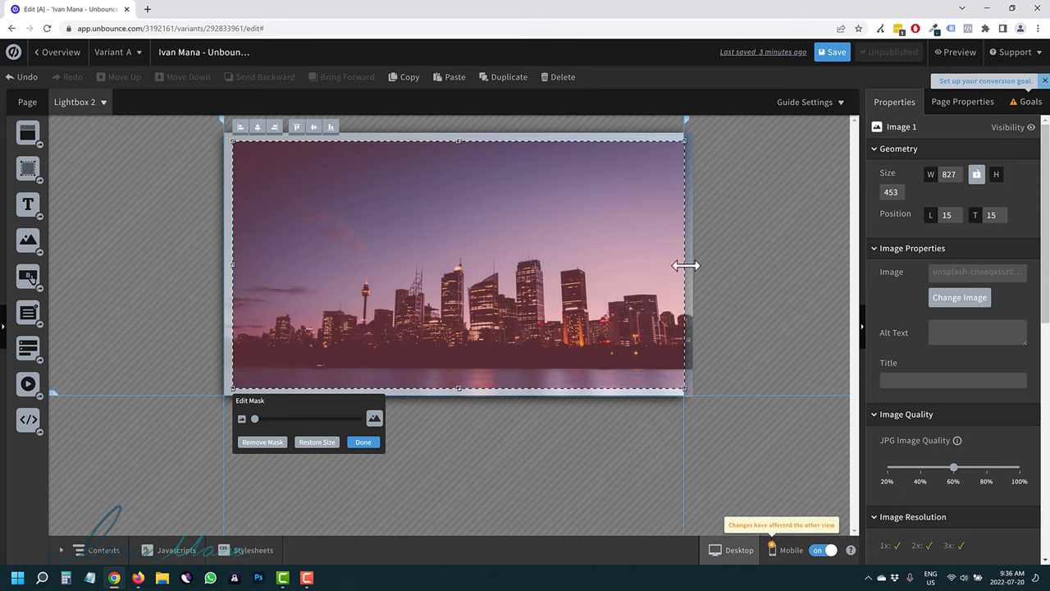
drag(682, 265, 681, 266)
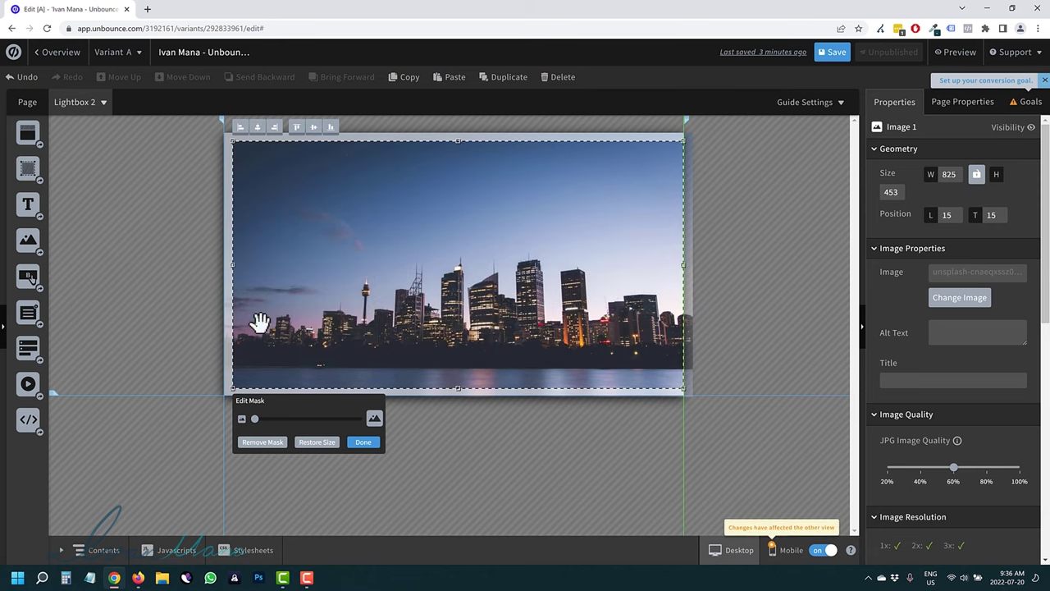
drag(226, 266, 223, 267)
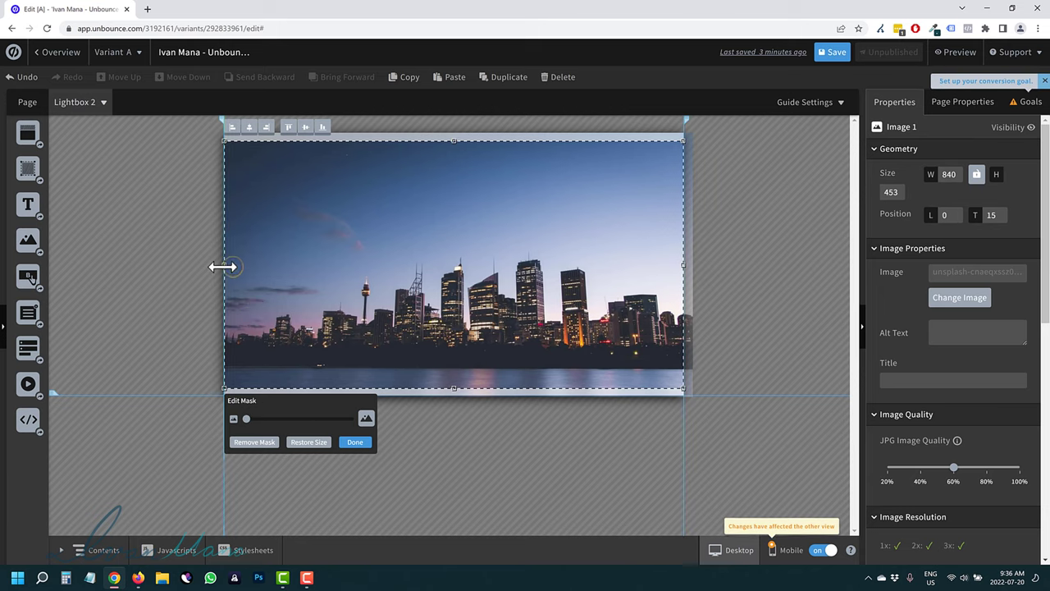
drag(455, 396, 453, 398)
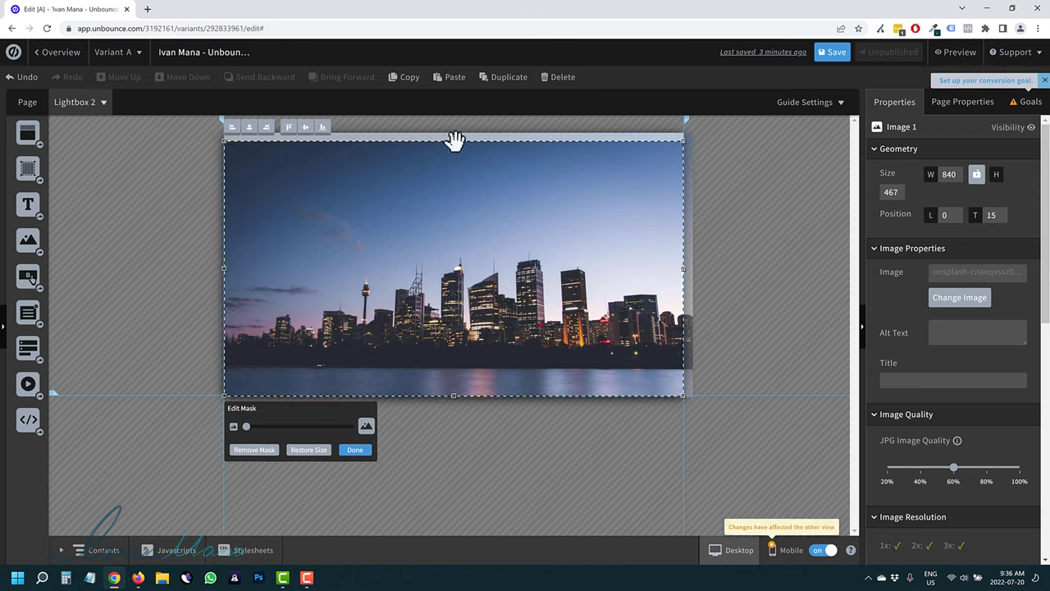
drag(454, 140, 440, 132)
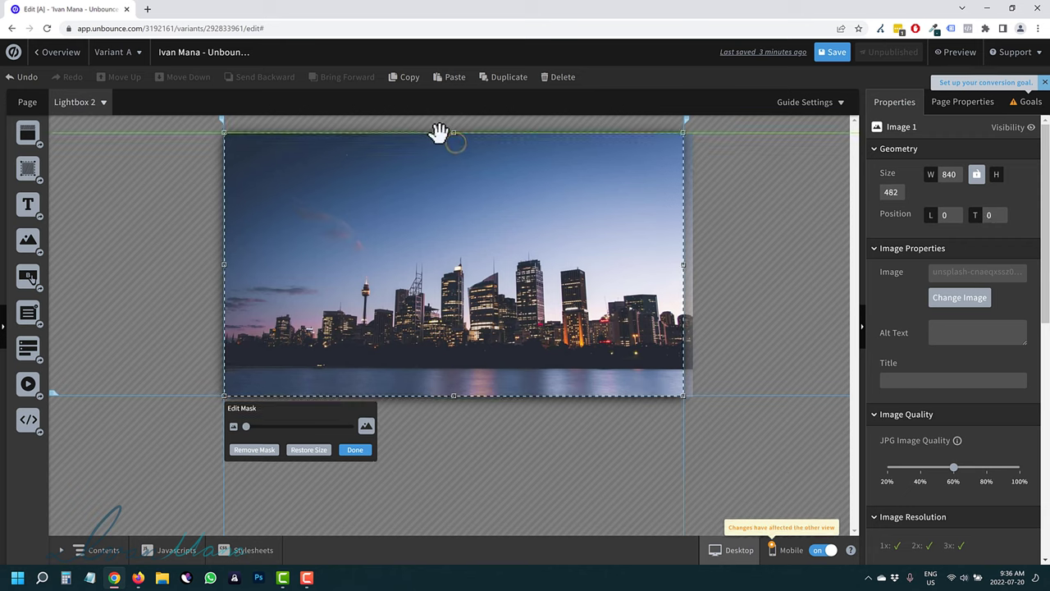
click(356, 450)
click(428, 409)
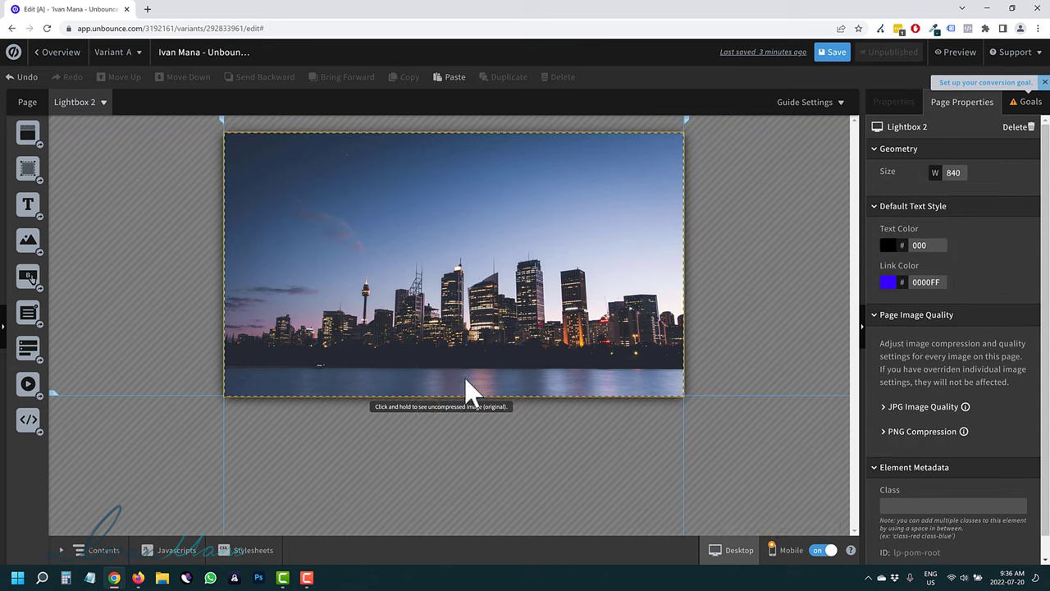
click(97, 104)
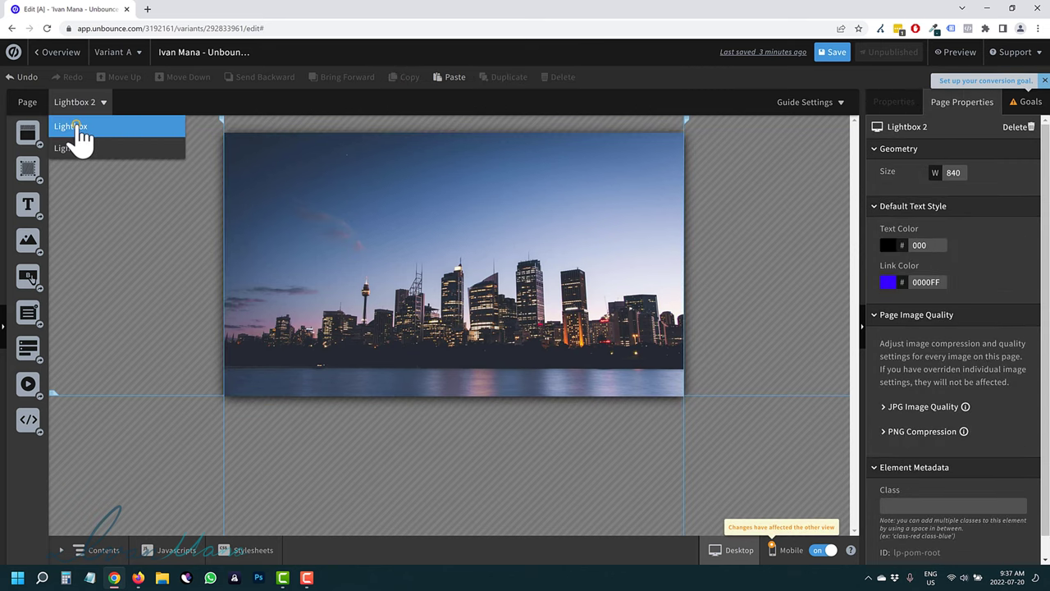
Step: Save, nudge the Click Me to Open Lightbox button slightly left on the main page, and save again
click(72, 127)
click(833, 52)
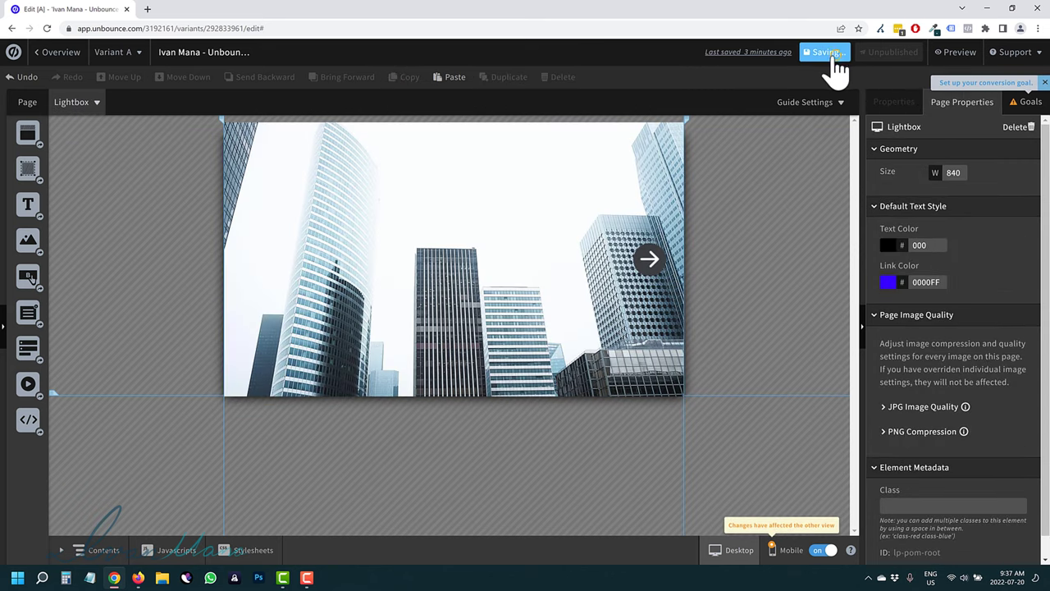
click(27, 103)
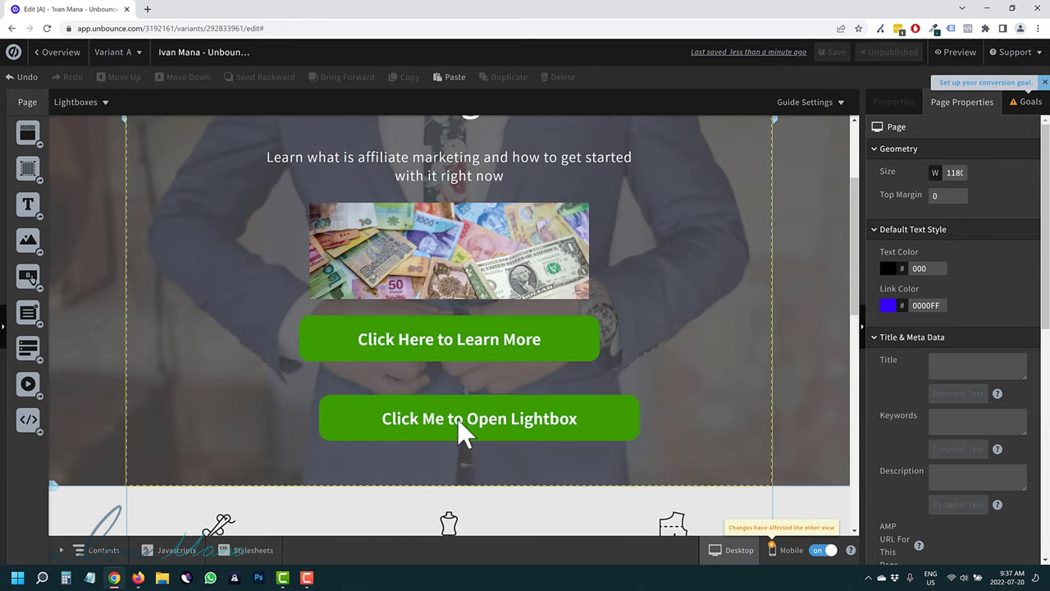
click(469, 428)
drag(484, 433, 462, 433)
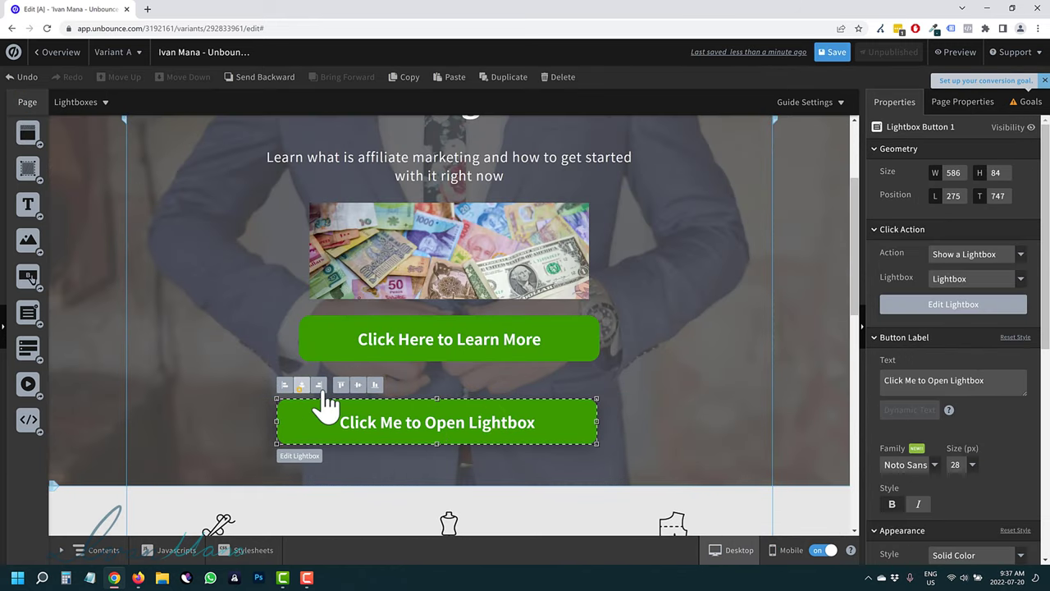
click(297, 385)
click(835, 52)
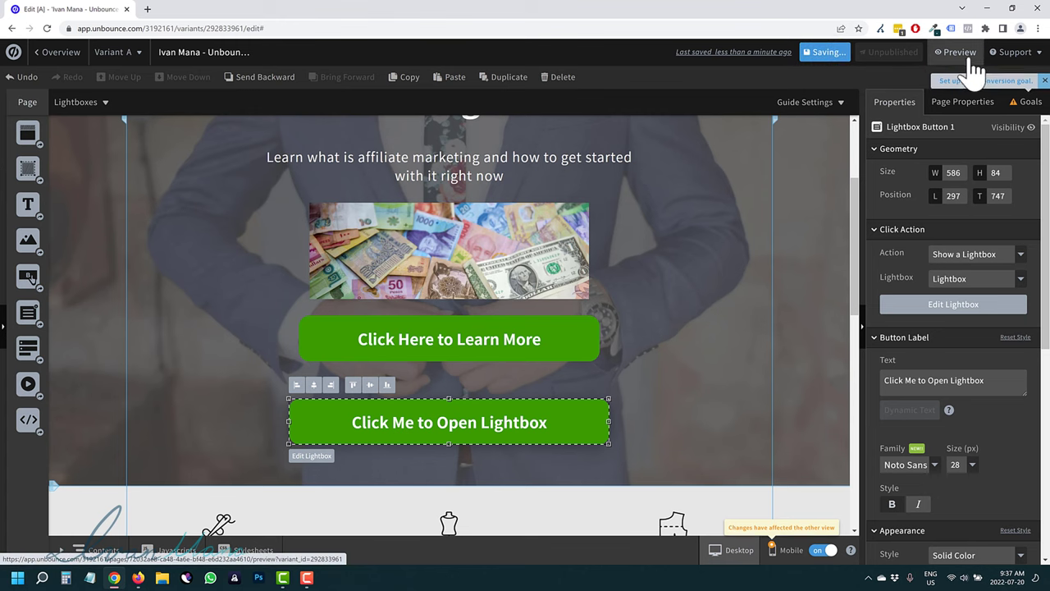
Step: Preview the page, confirm the button opens the lightbox and advances to the next image, then resume editing
click(960, 53)
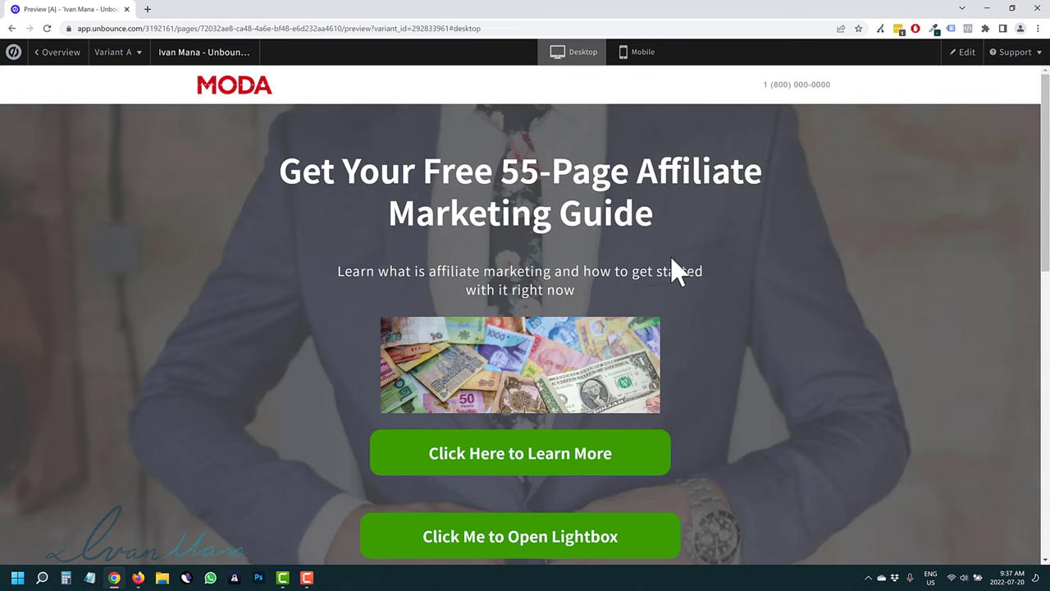
scroll(526, 288, down, 1)
click(529, 492)
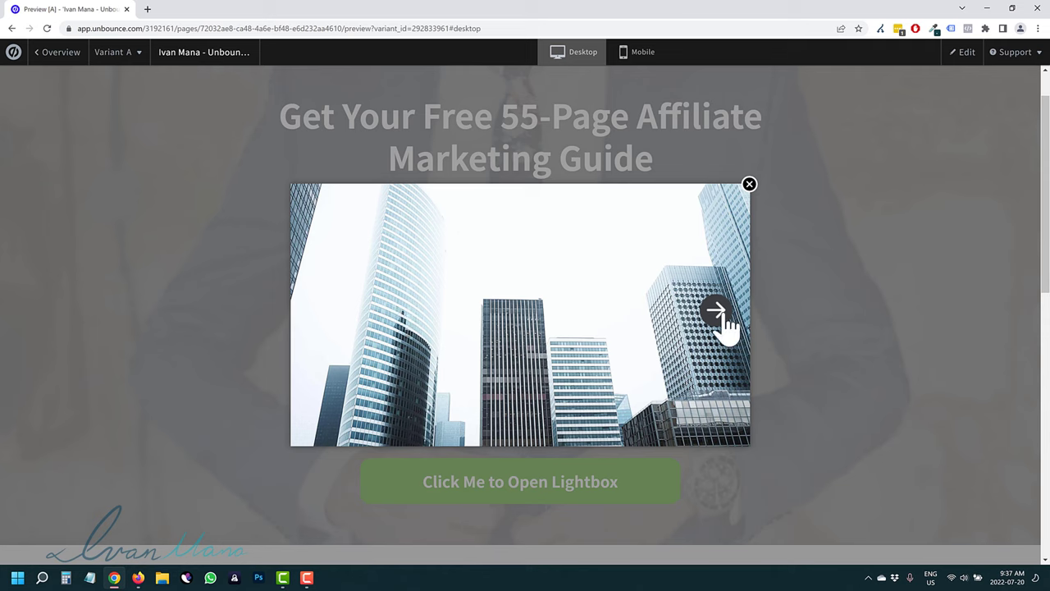
click(717, 312)
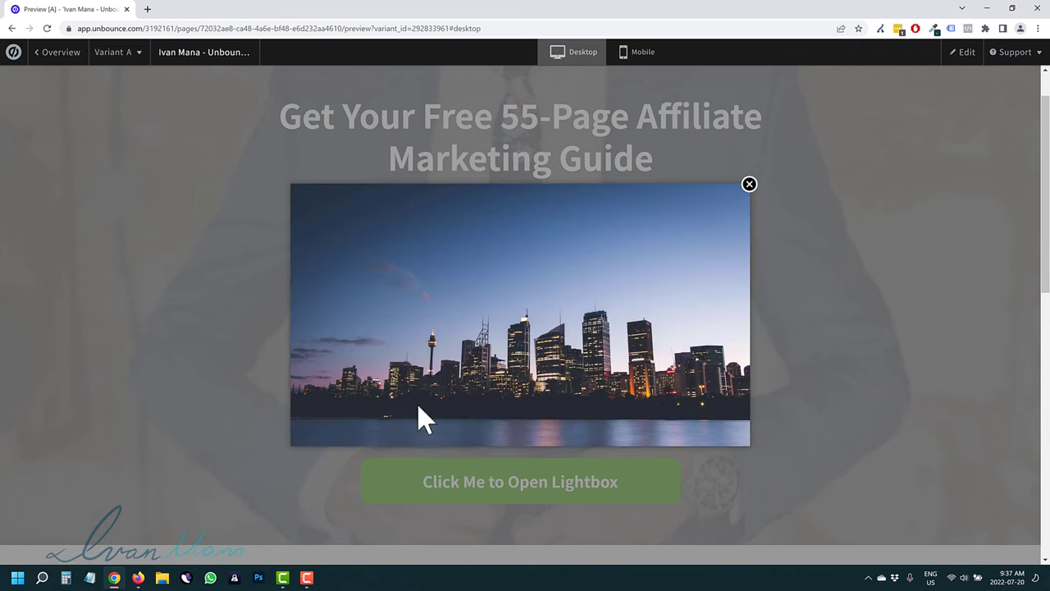
click(749, 186)
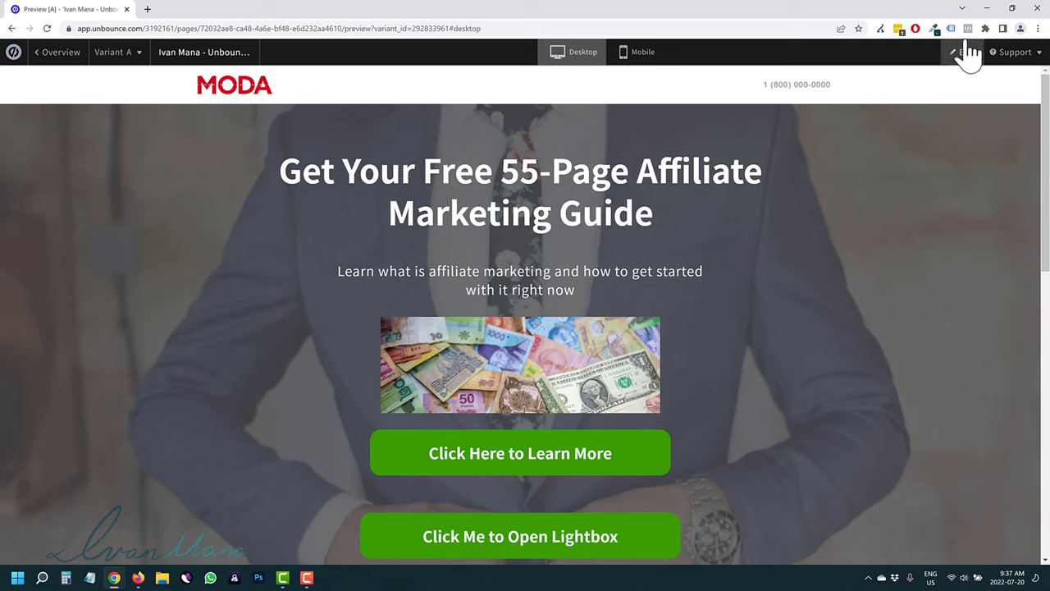
click(964, 51)
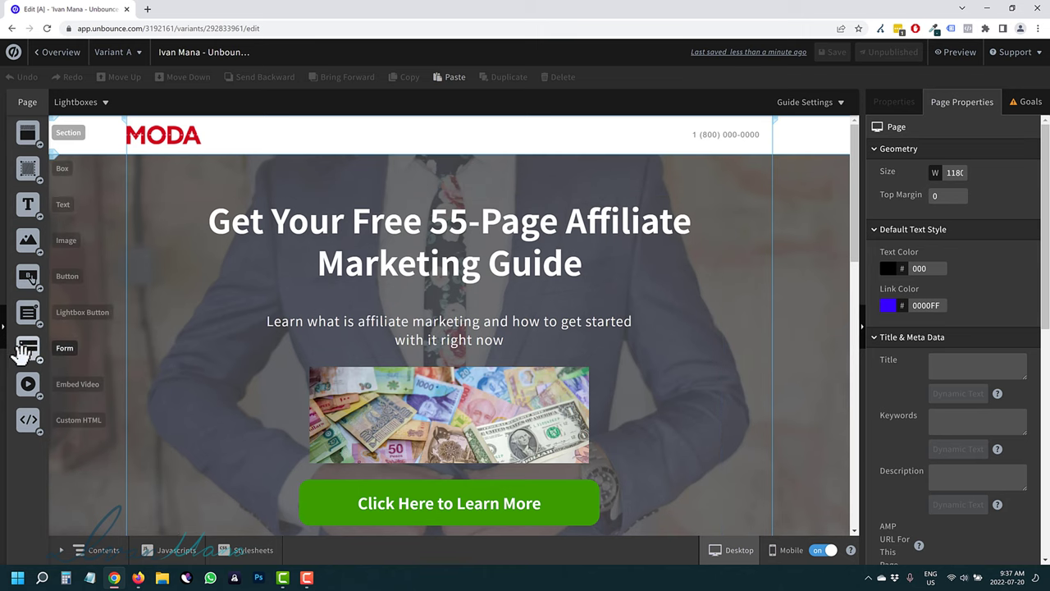
Step: Lengthen the Top CTA hero section by dragging its bottom edge down
scroll(276, 296, down, 5)
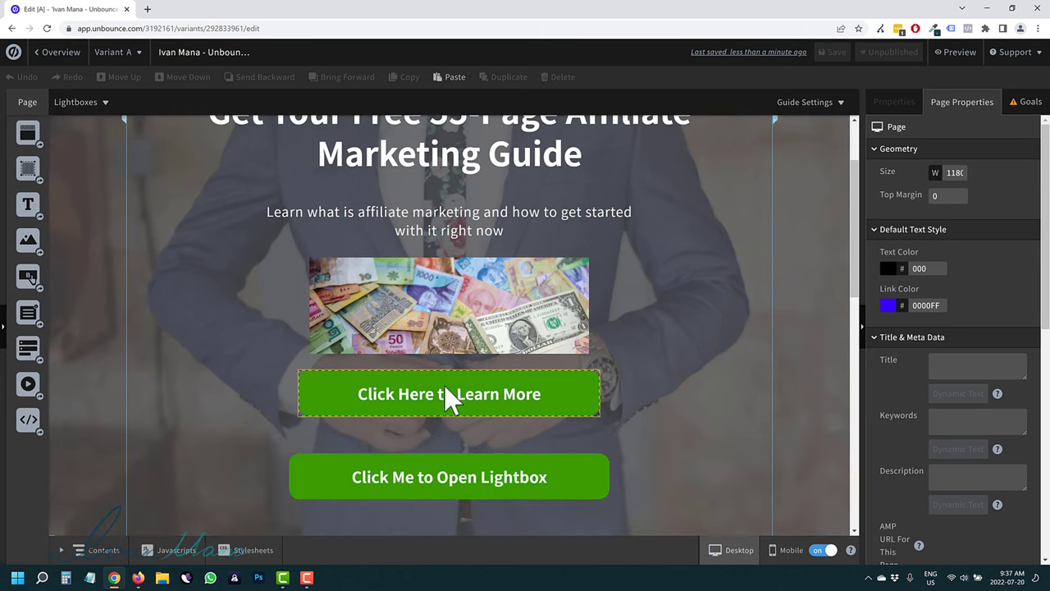
click(460, 415)
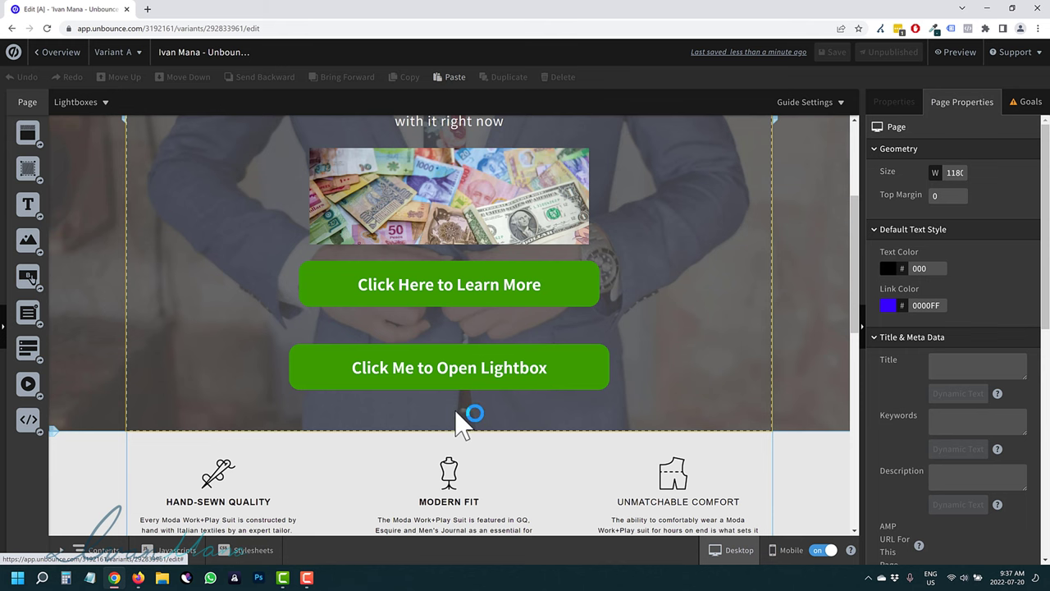
scroll(426, 440, down, 1)
scroll(425, 434, up, 2)
click(447, 379)
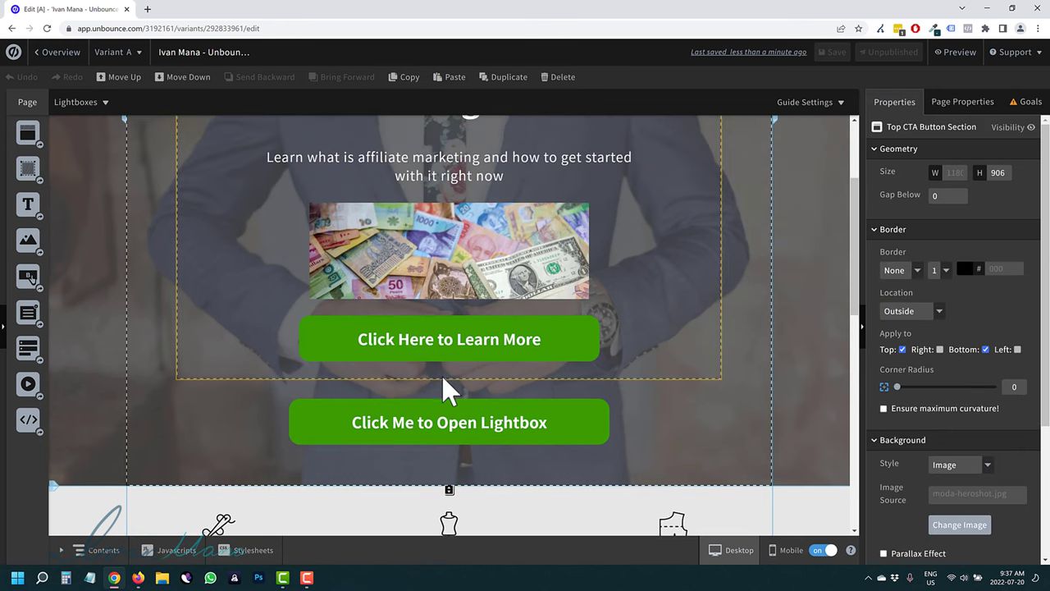
click(448, 483)
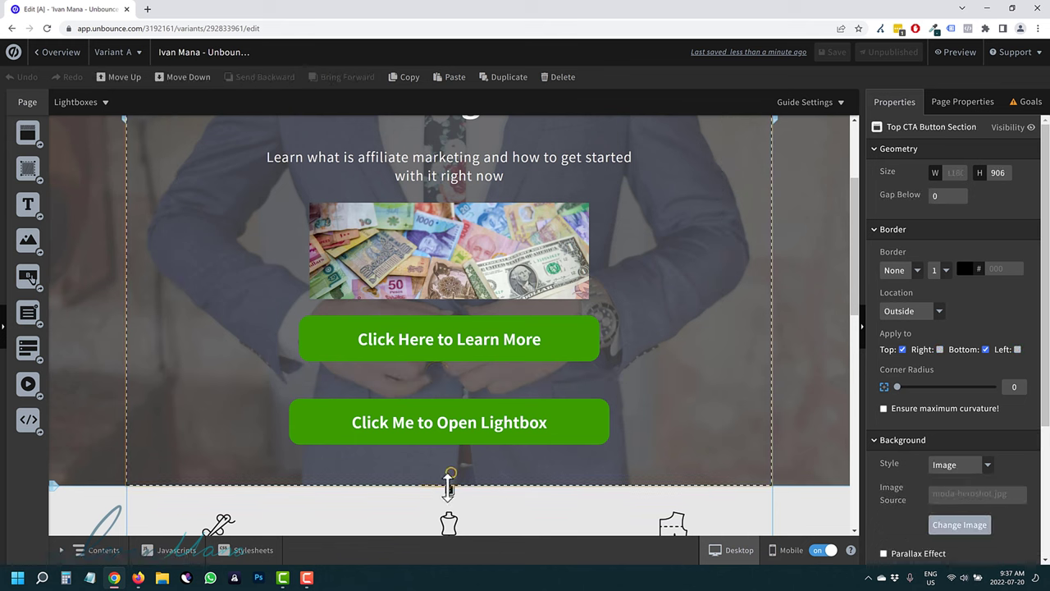
drag(448, 485, 445, 577)
Step: Move the green buttons lower, extend Box 4 further down, and drop a new Form widget into the hero
scroll(449, 449, down, 2)
drag(452, 334, 454, 444)
click(457, 238)
click(632, 235)
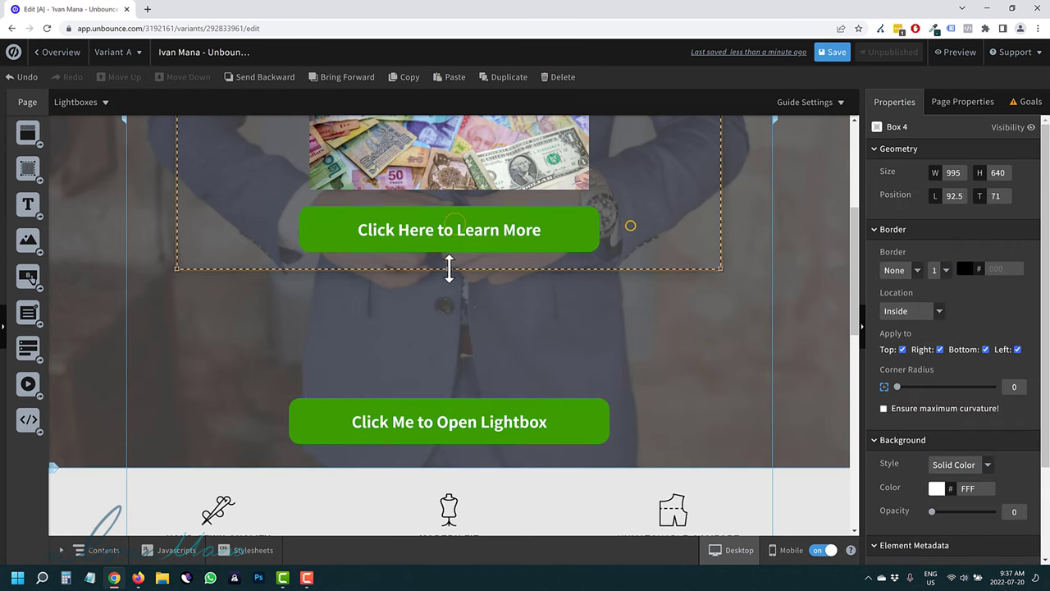
drag(448, 267, 453, 434)
scroll(469, 370, up, 2)
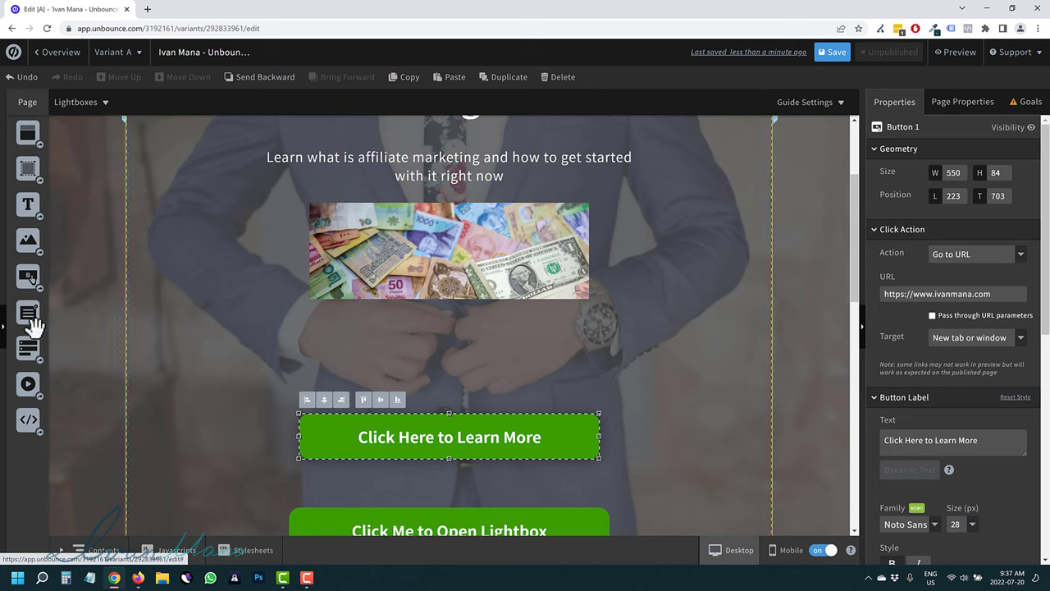
drag(33, 351, 270, 352)
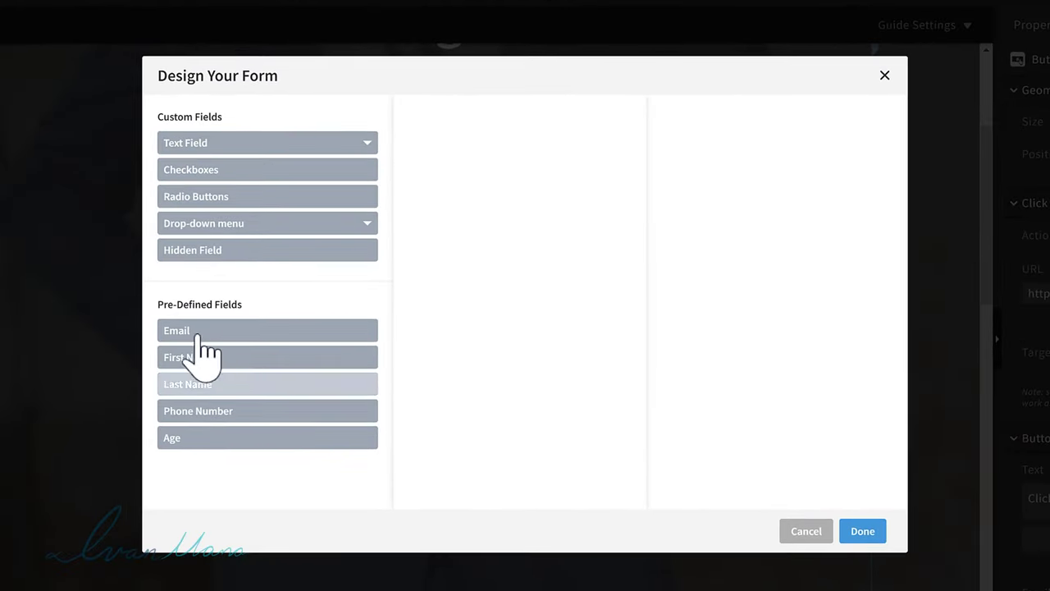
Step: Add Email and First Name fields, put First Name first with placeholder 'Enter Your Name Here...' and required
click(250, 323)
click(207, 358)
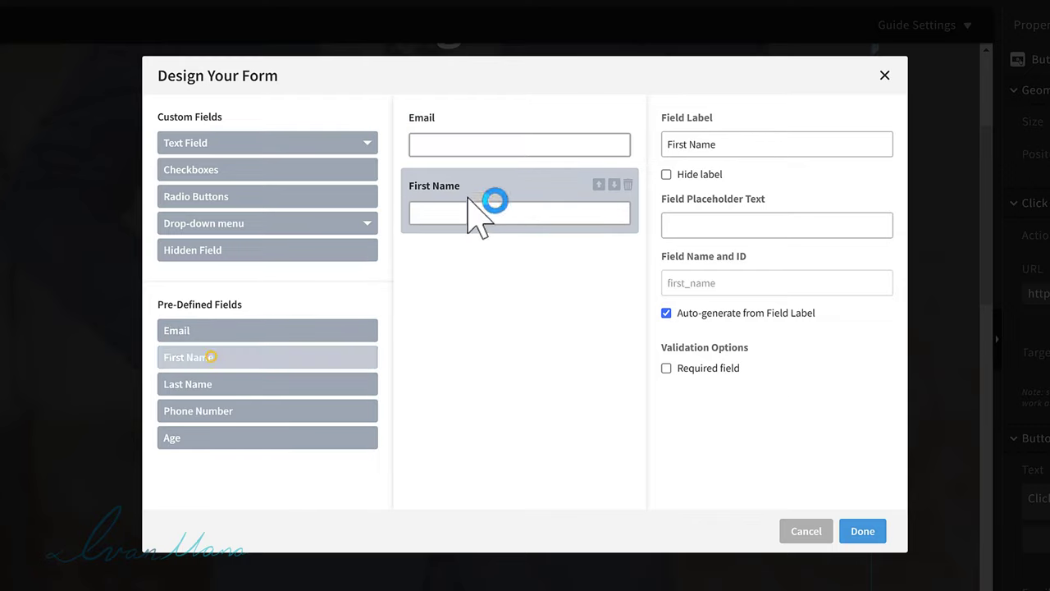
click(599, 184)
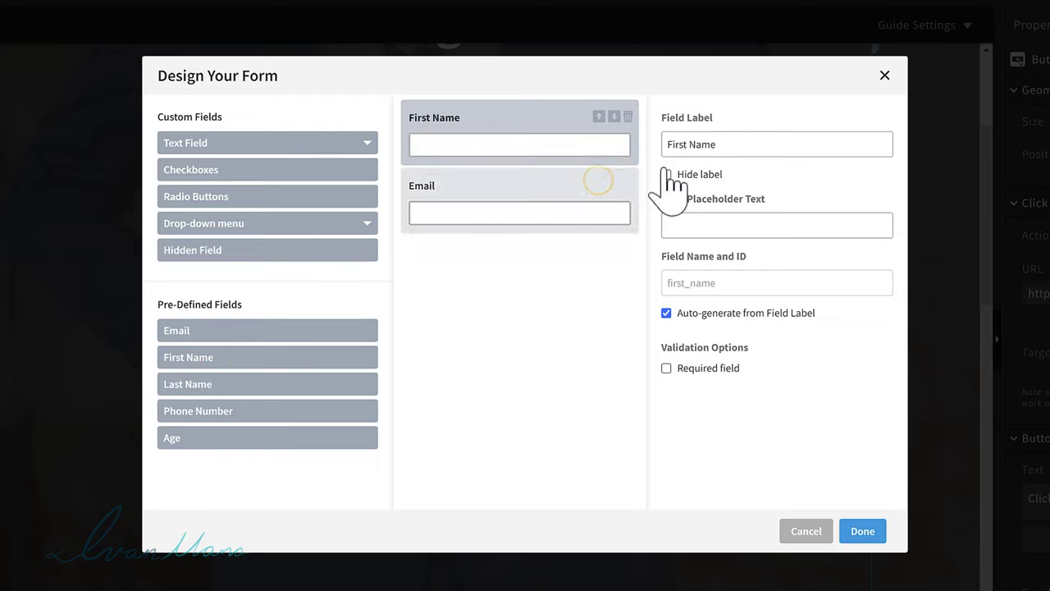
drag(706, 145, 663, 145)
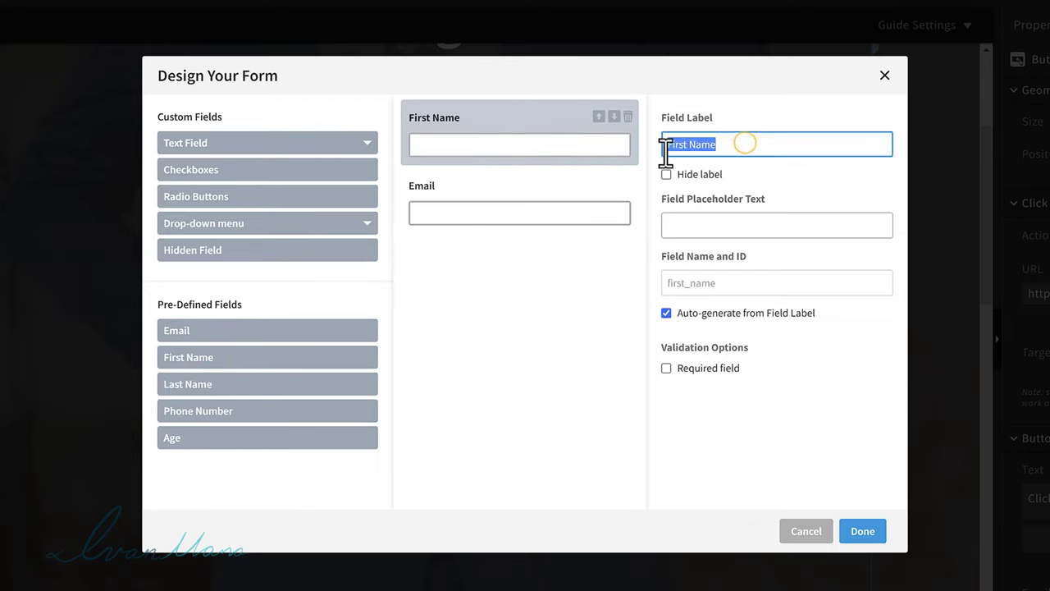
click(699, 222)
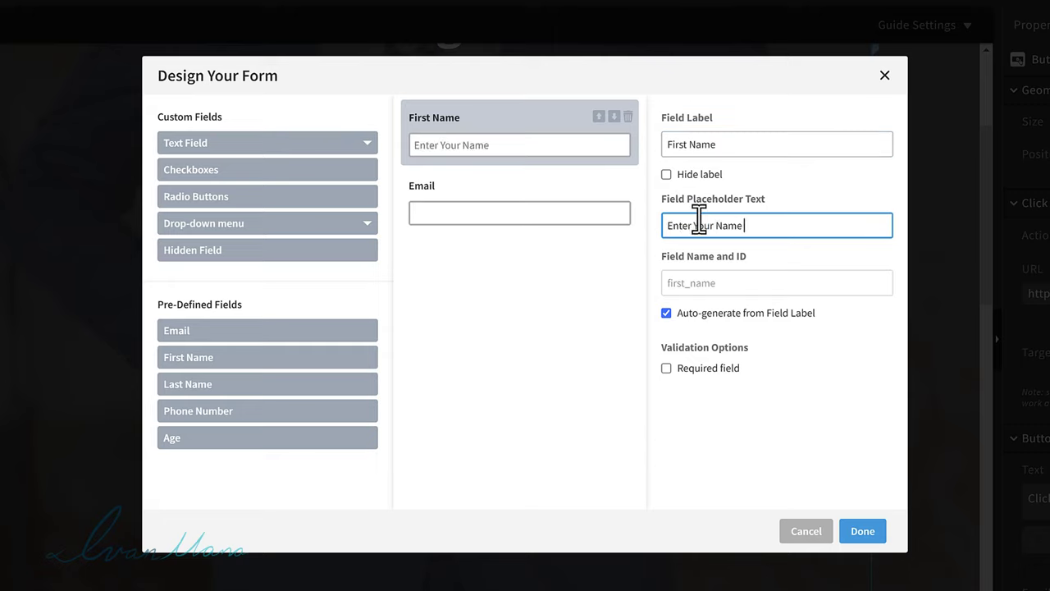
text(Enter Your Name Here...)
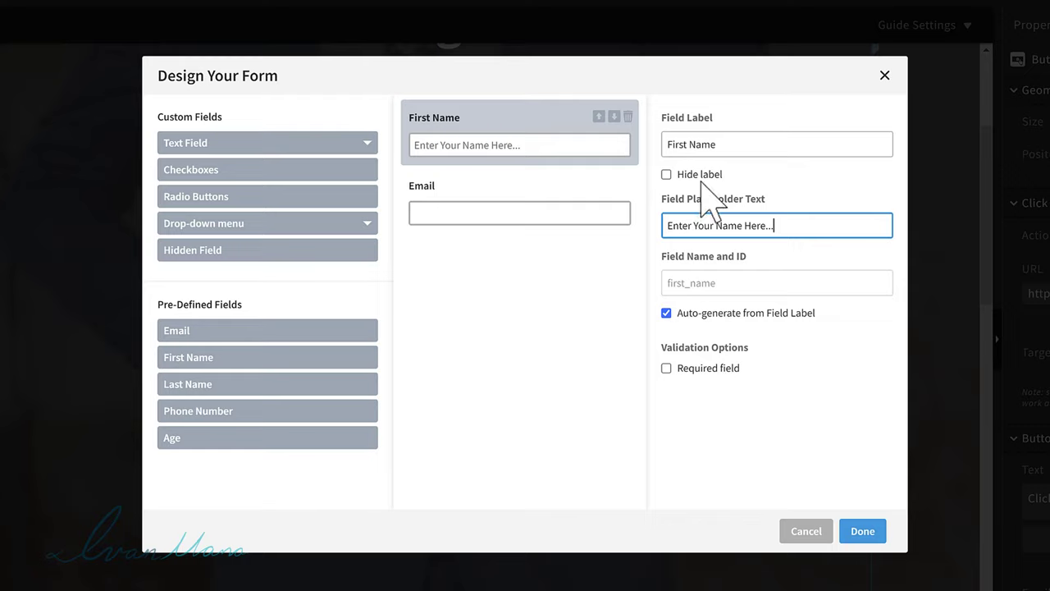
click(666, 368)
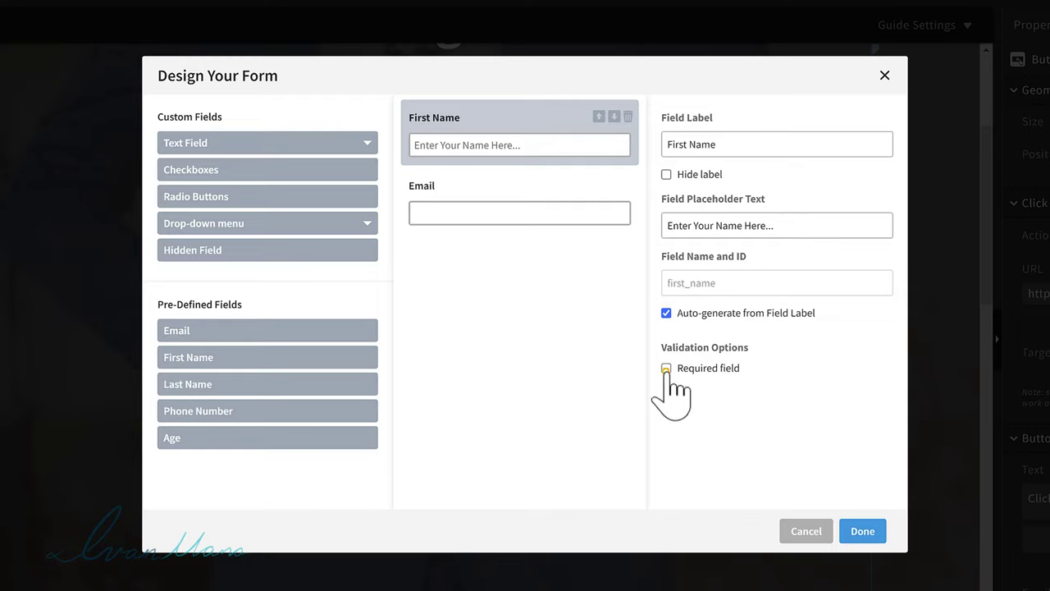
Step: Give the Email field placeholder 'Enter Your Email Here...', make it required, and finish the form
click(513, 175)
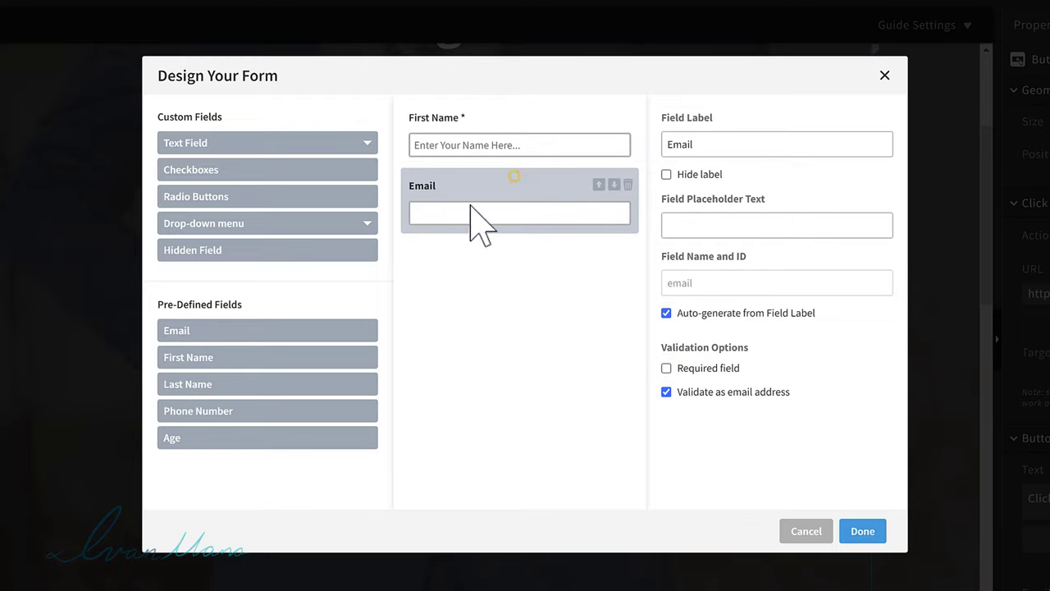
click(704, 226)
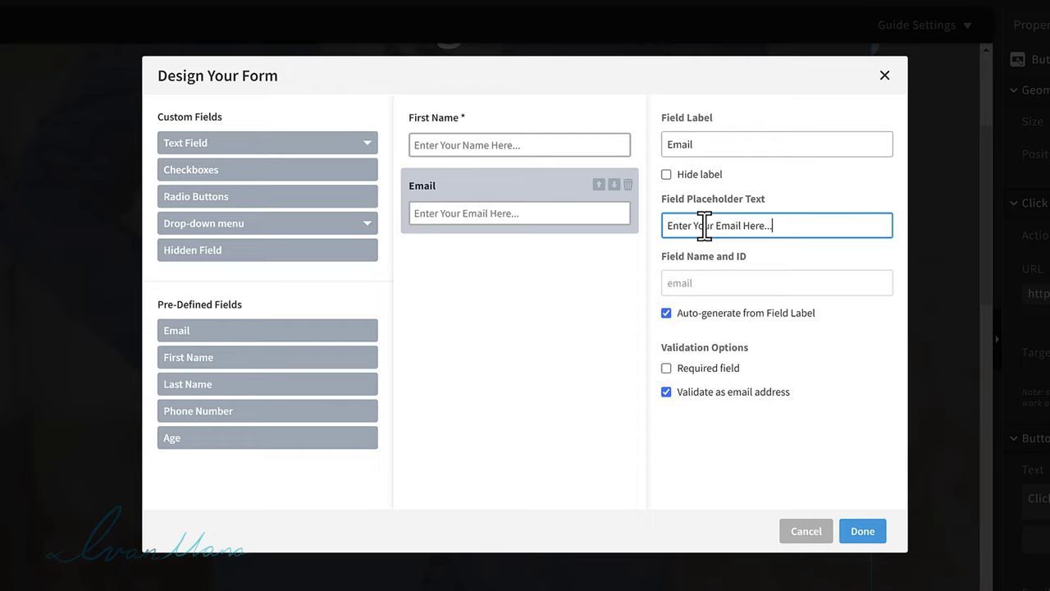
click(666, 368)
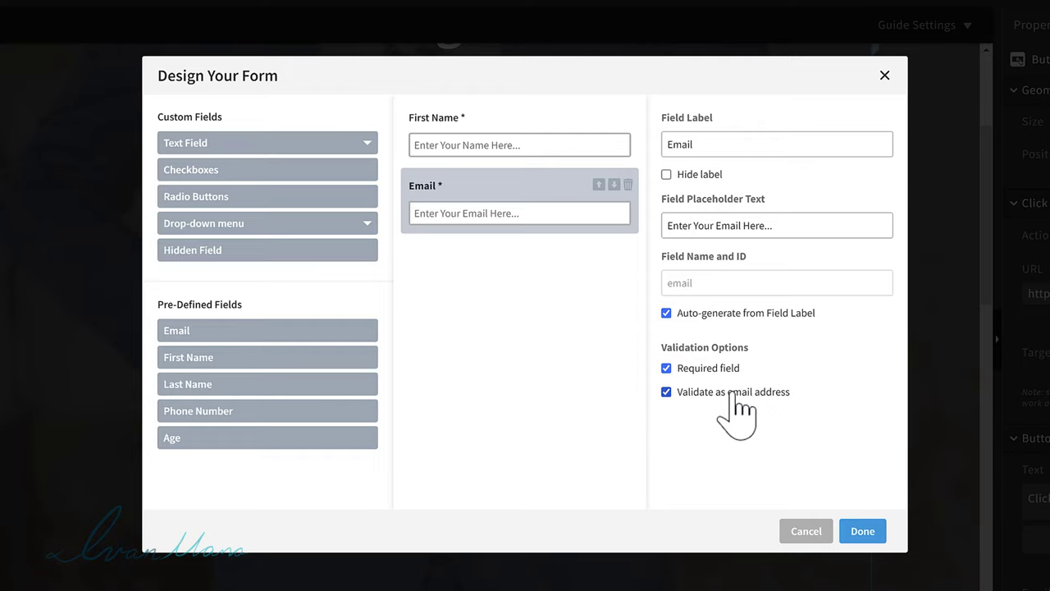
click(862, 537)
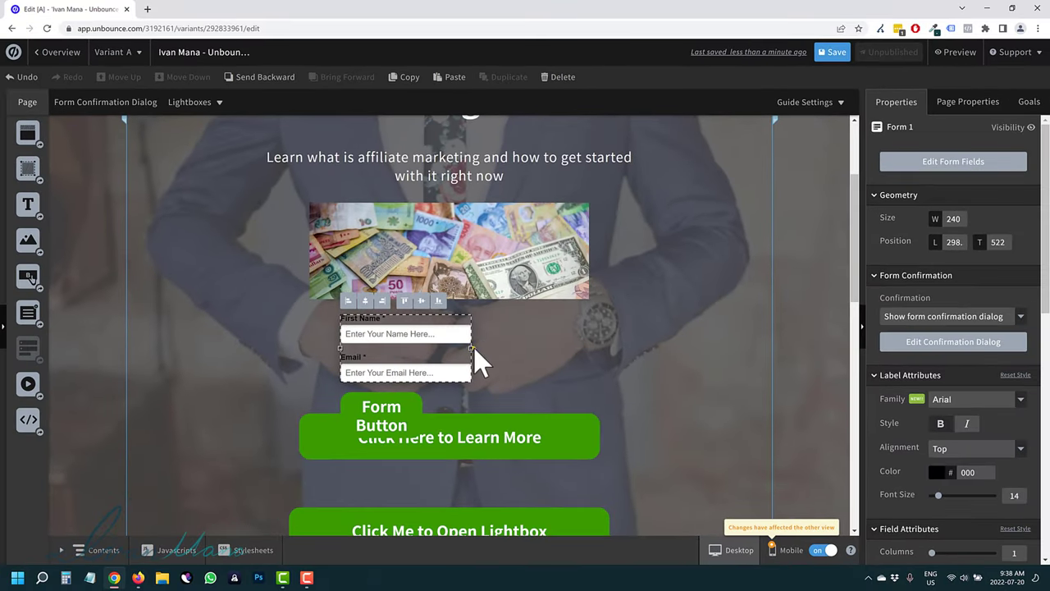
Step: Widen the form to 463 px and hide the First Name and Email labels, leaving only placeholders
drag(470, 347, 593, 348)
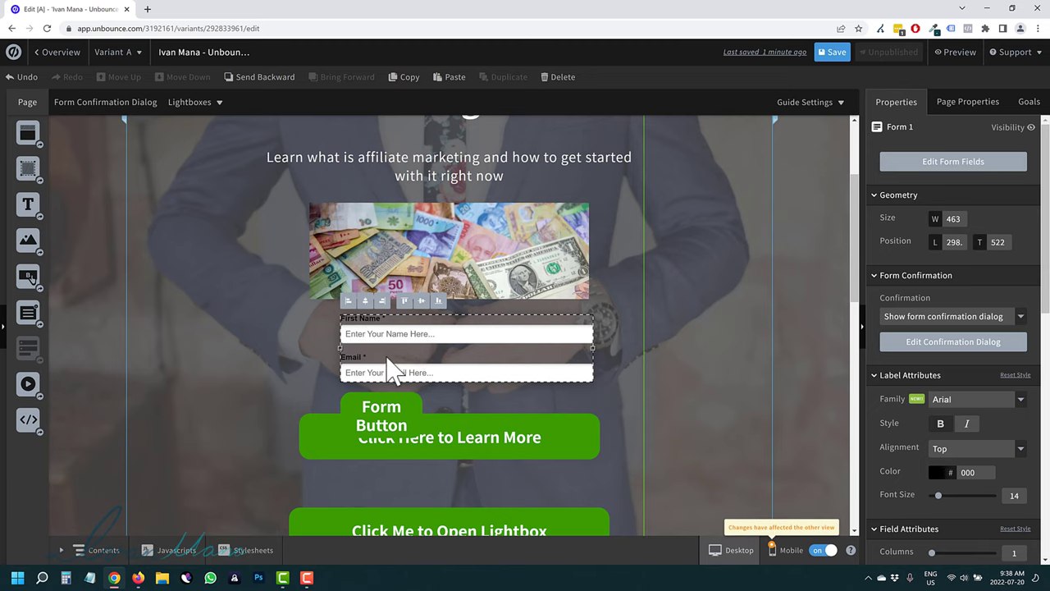
double_click(391, 337)
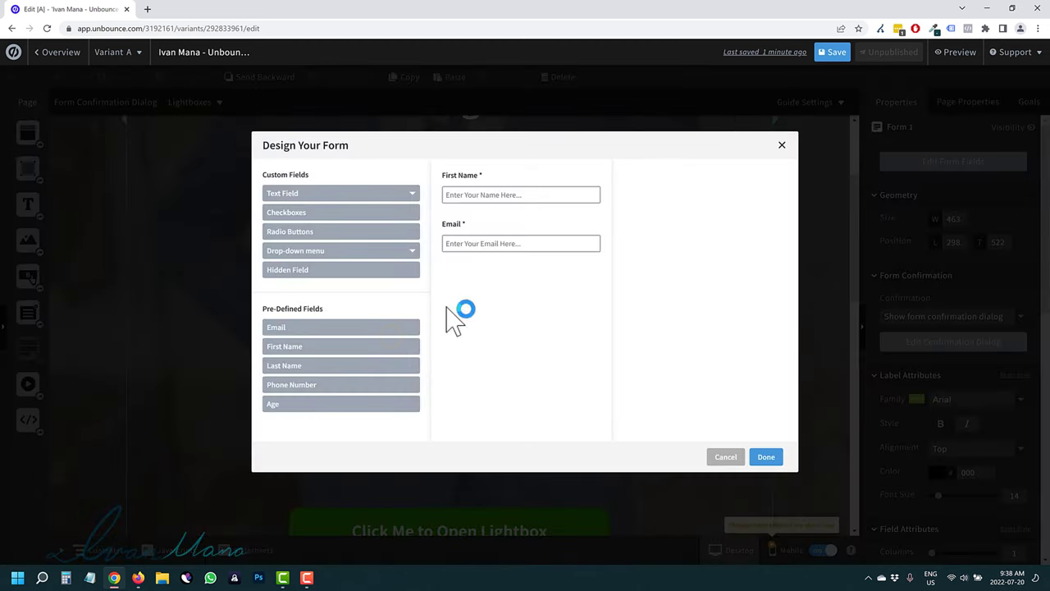
click(492, 190)
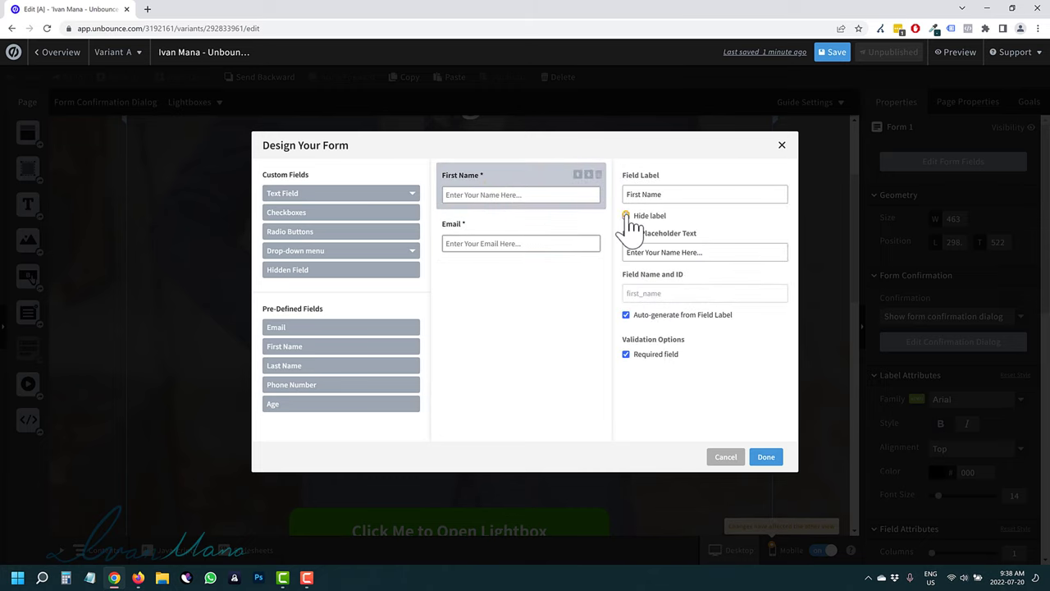
click(626, 216)
click(501, 222)
click(627, 217)
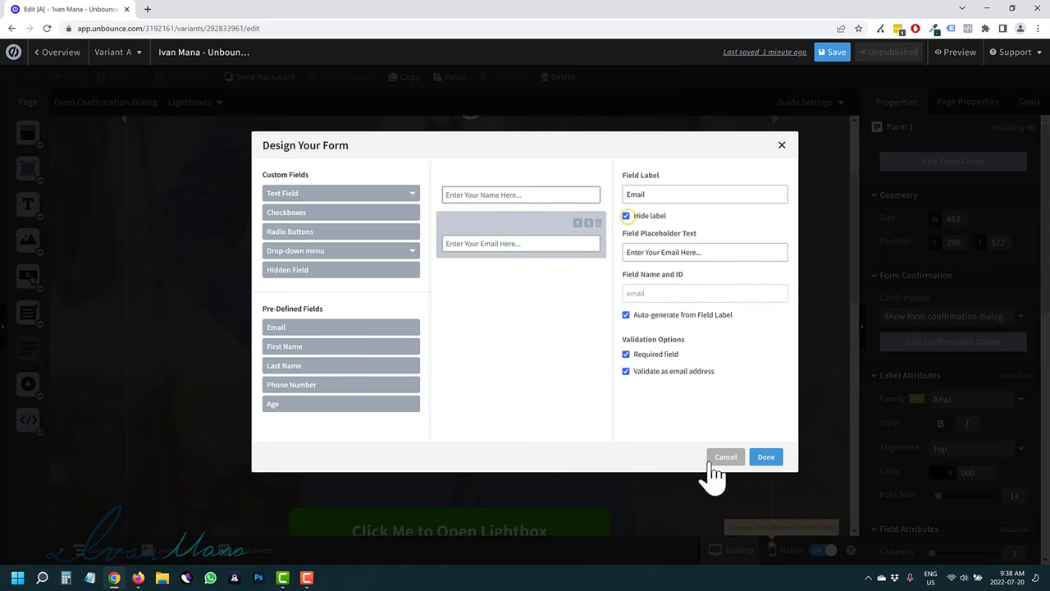
click(765, 458)
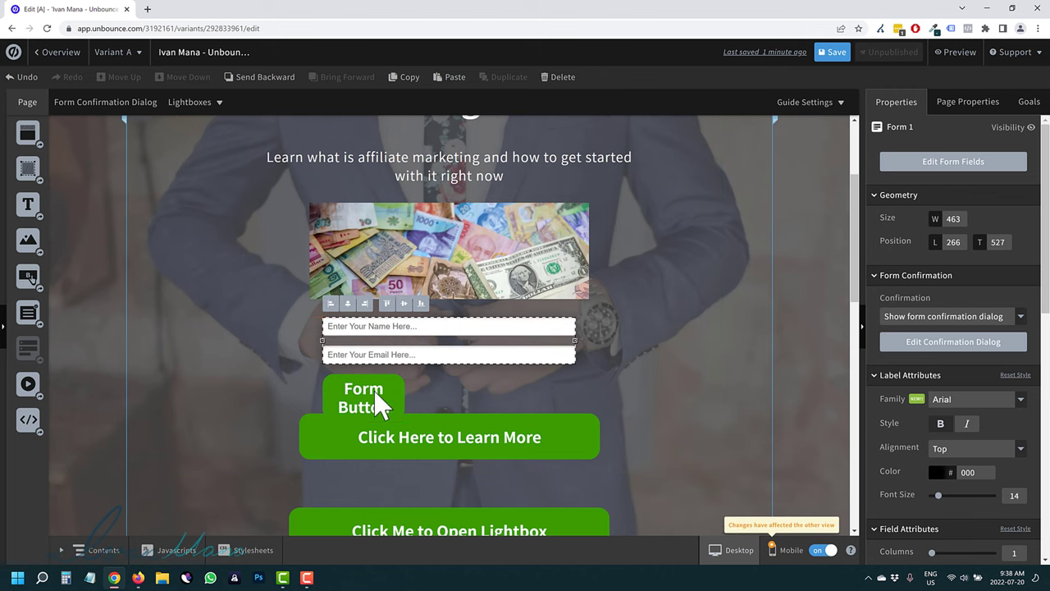
Step: Delete the 'Click Here to Learn More' button and make the Form Button wider and shorter
click(506, 443)
key(Delete)
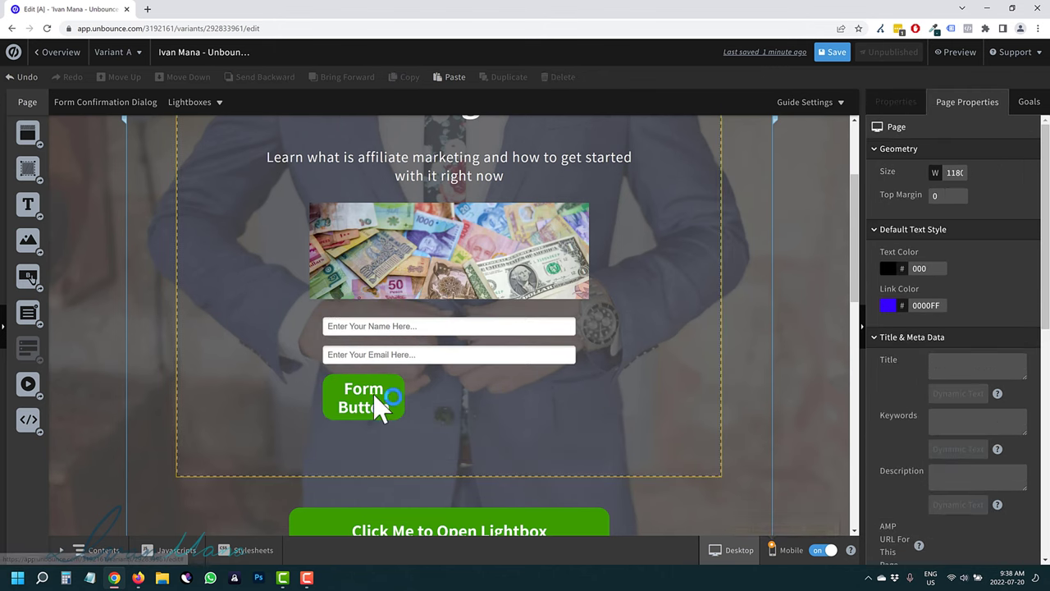
click(374, 395)
drag(402, 396, 573, 397)
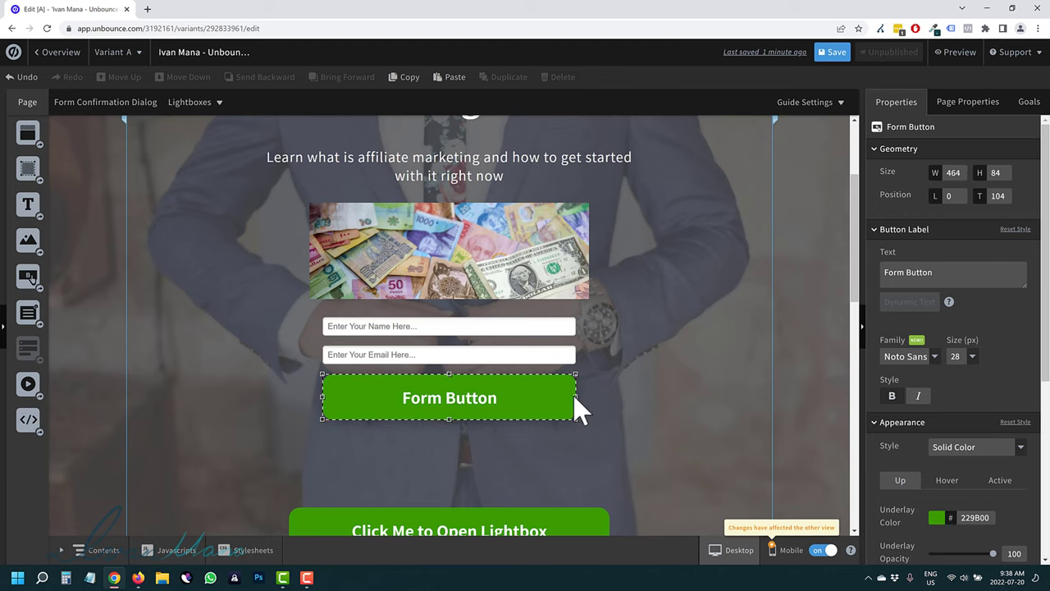
click(529, 437)
click(458, 406)
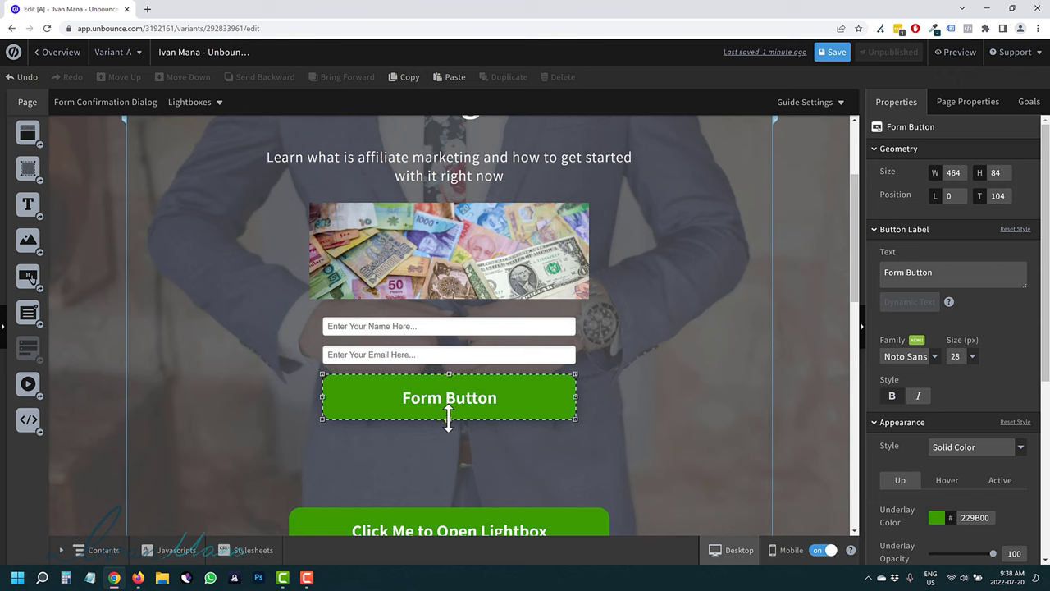
drag(450, 420, 450, 412)
click(500, 345)
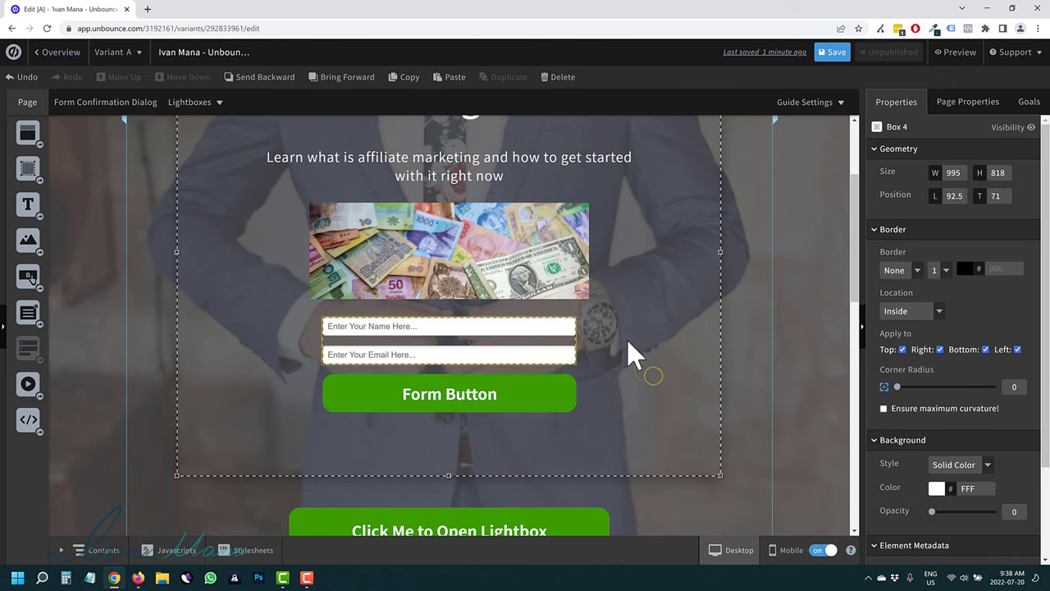
scroll(629, 352, up, 2)
scroll(550, 394, down, 2)
Step: Set the form fields to height 48 and font size 19, then widen the form to 592 px and centre it
click(519, 329)
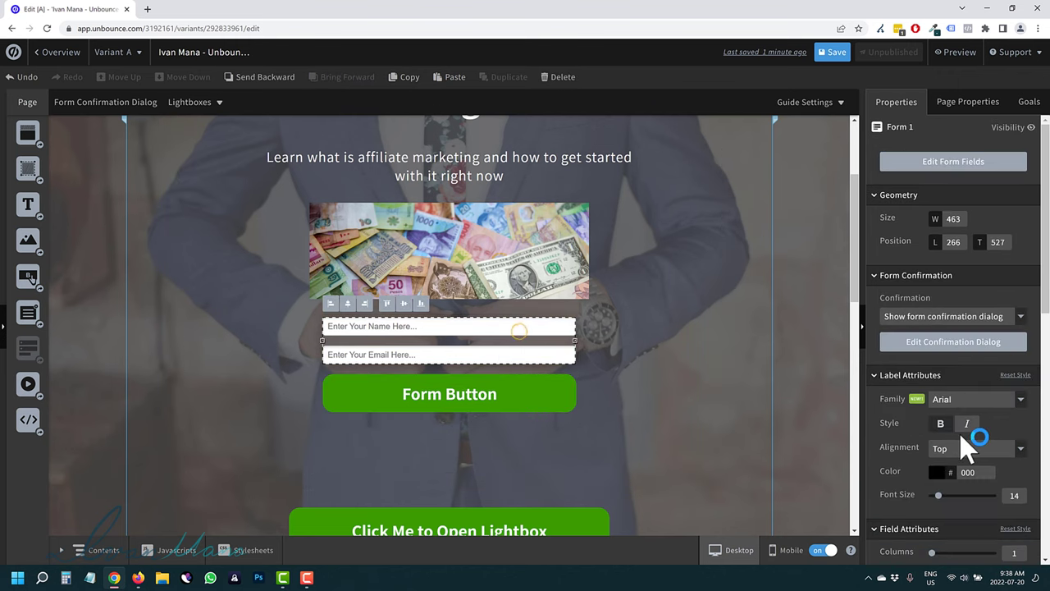
scroll(902, 417, down, 3)
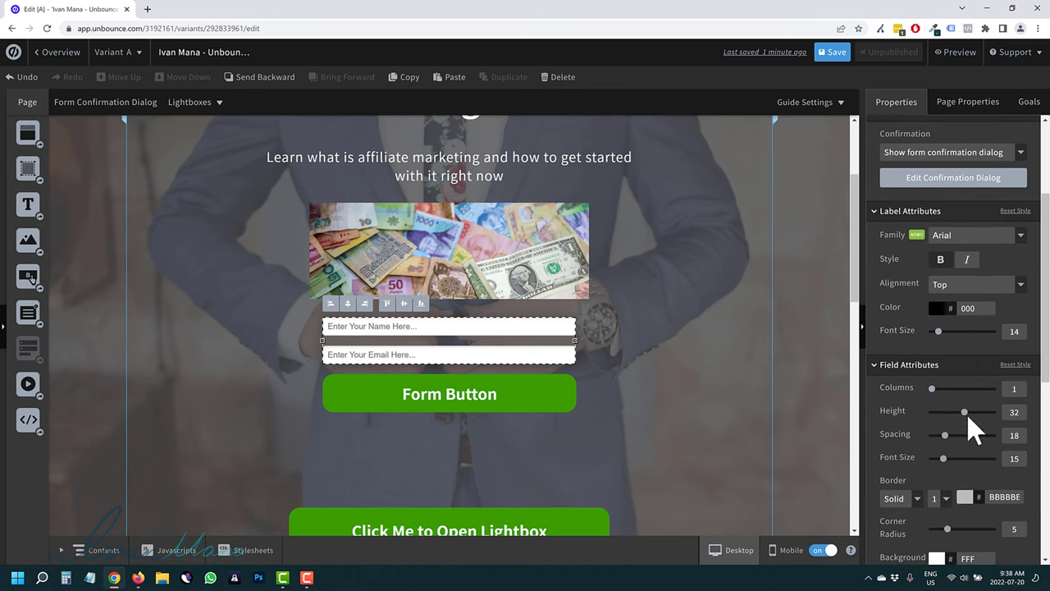
drag(977, 412, 938, 447)
drag(952, 389, 996, 398)
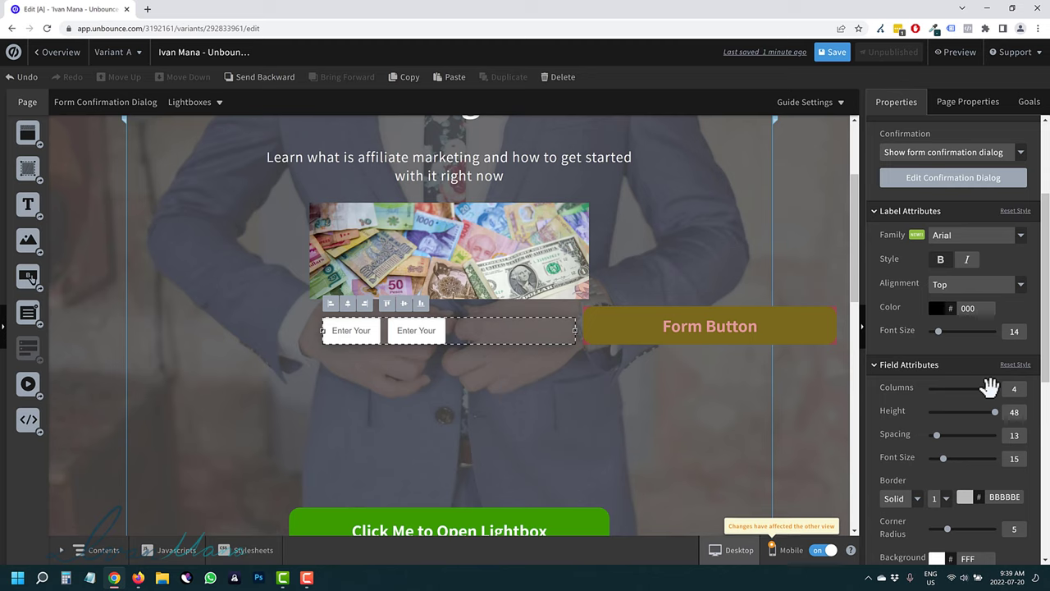
drag(990, 387, 932, 382)
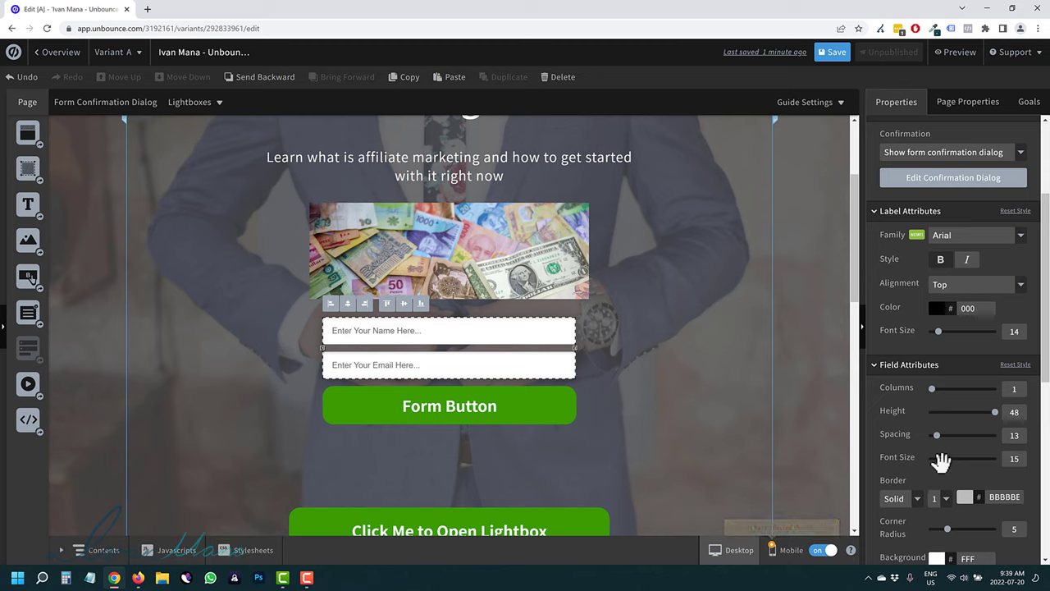
drag(944, 460, 952, 459)
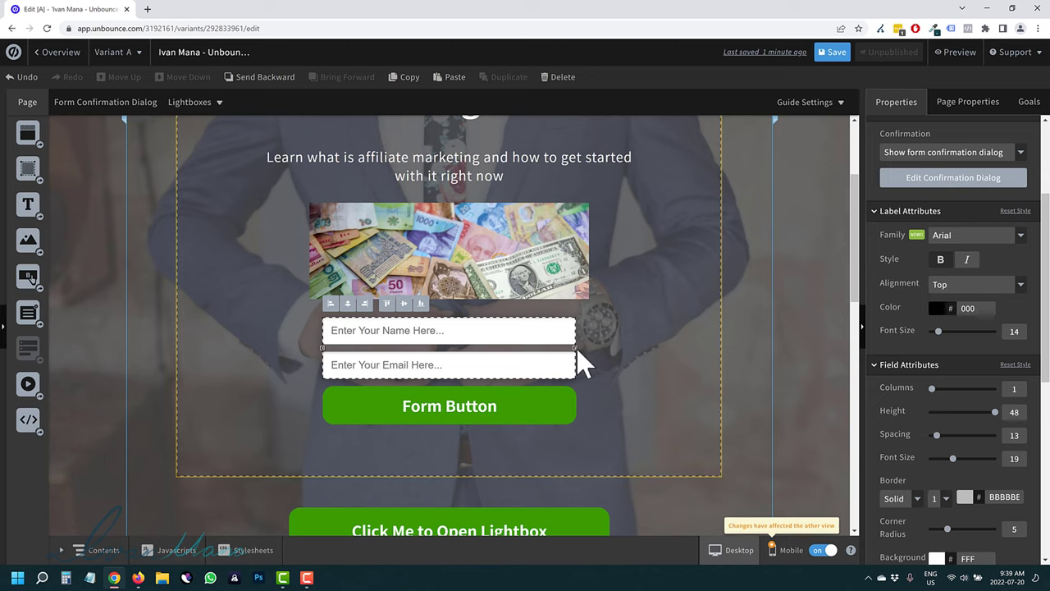
drag(625, 352, 645, 353)
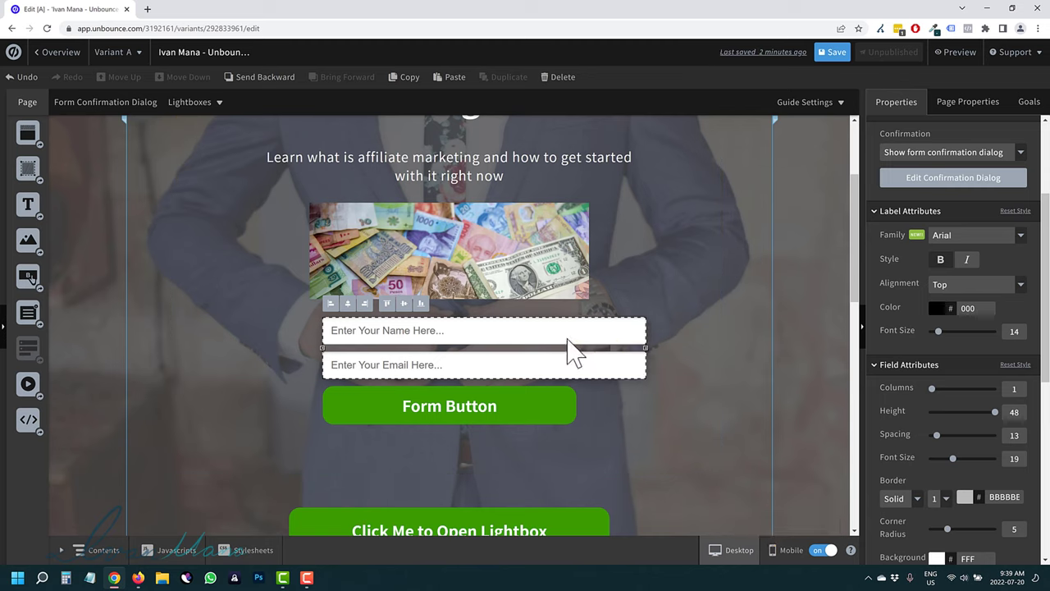
drag(563, 352, 517, 334)
Step: Set the green Form Button's width to 592 px so it matches the name and email fields
scroll(914, 361, up, 3)
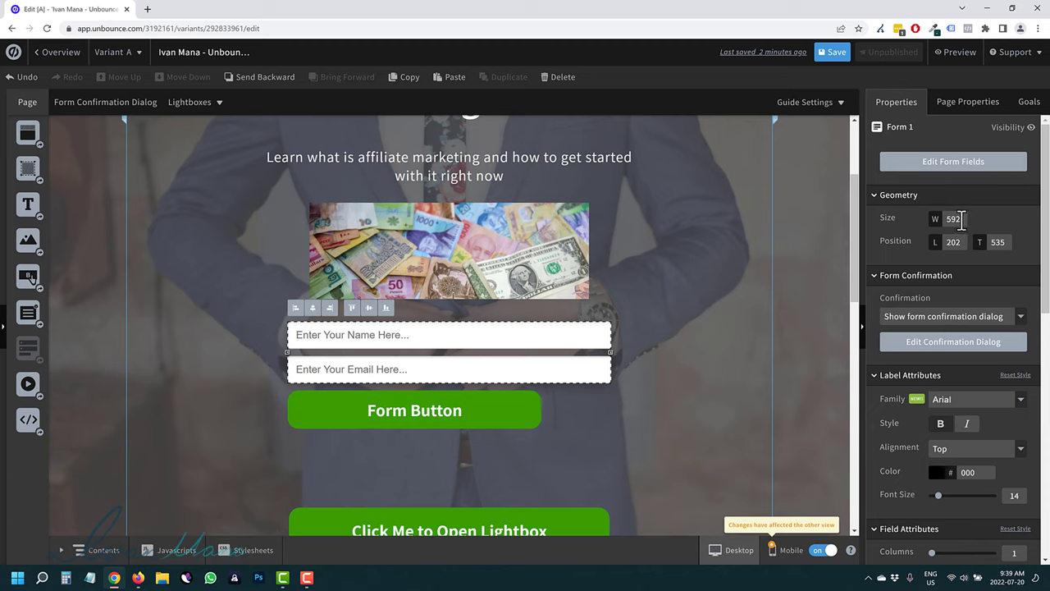
click(497, 407)
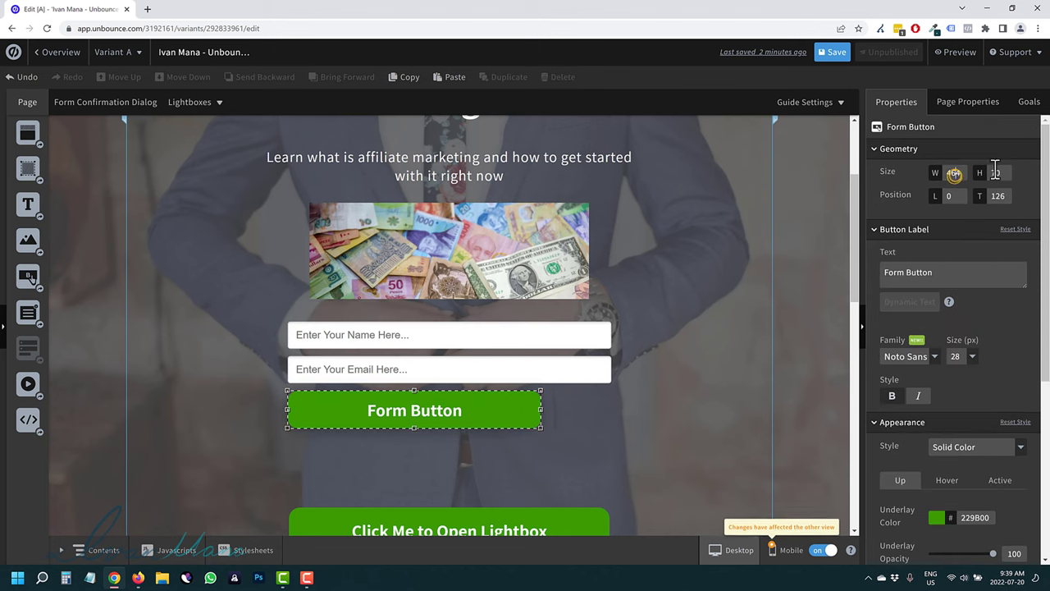
text(592)
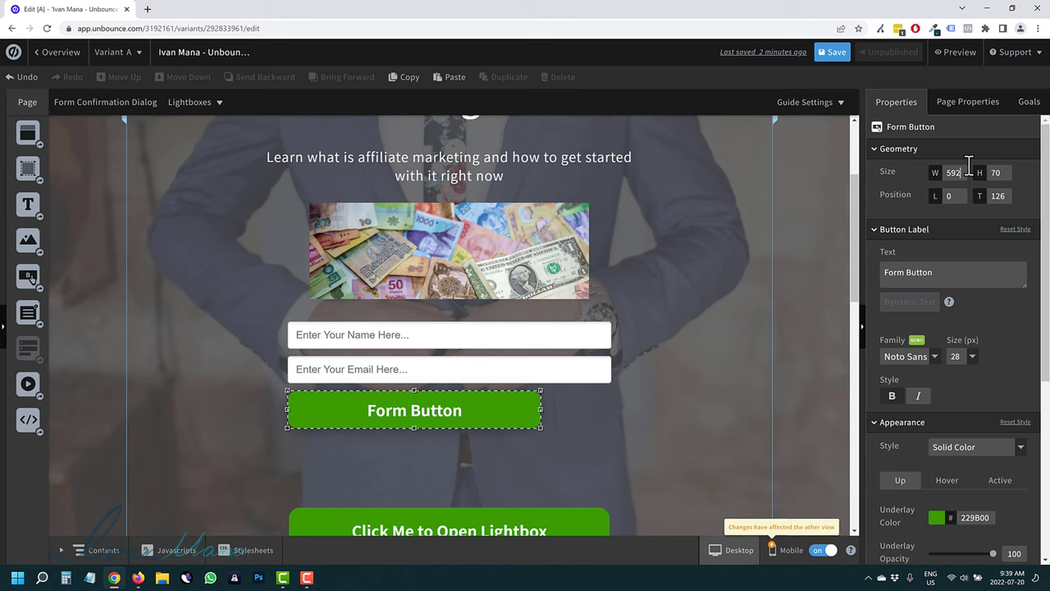
key(Return)
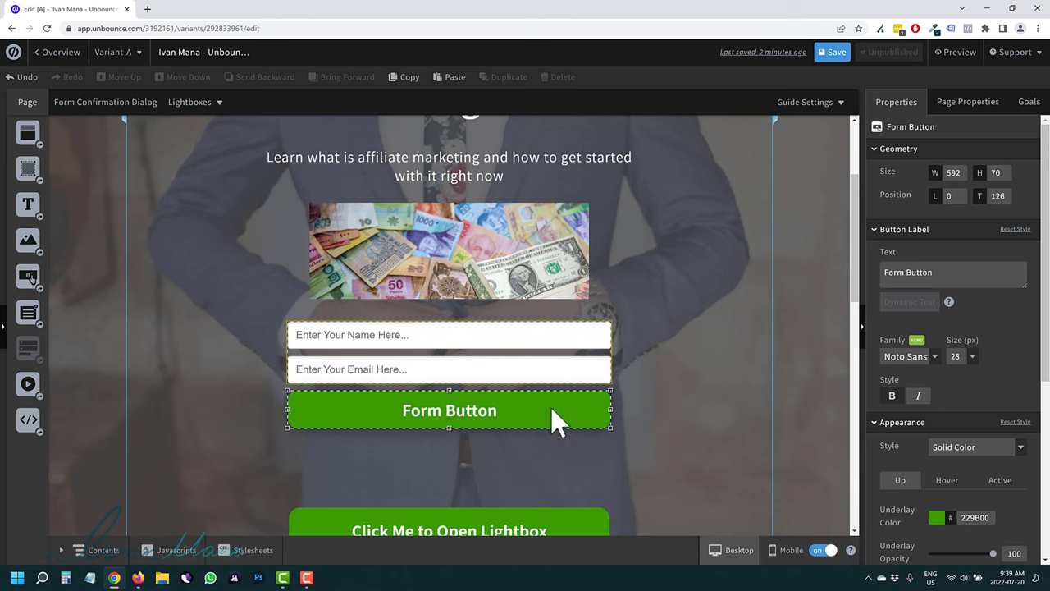
click(647, 335)
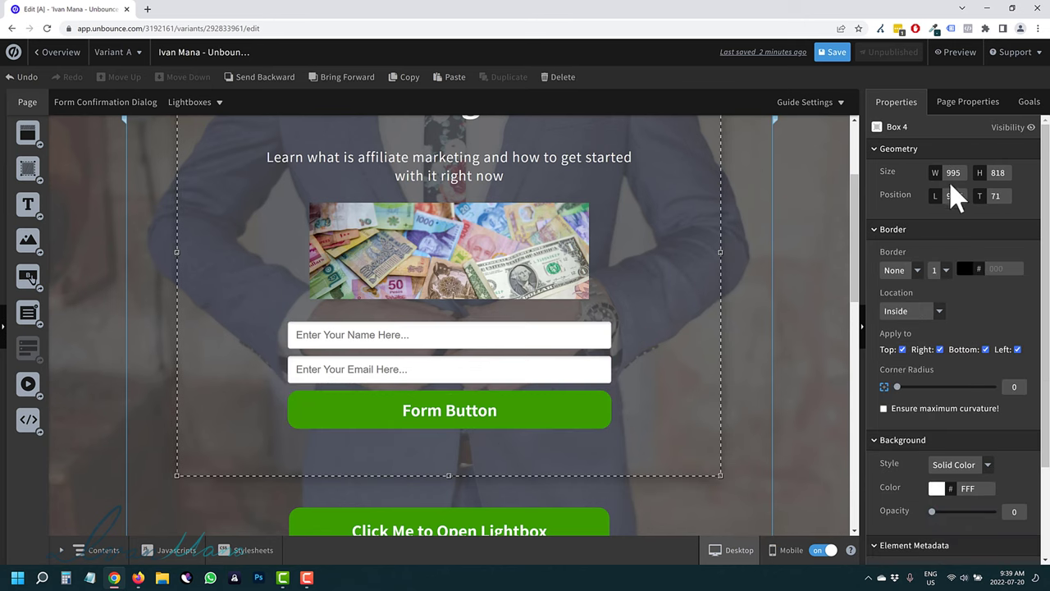
scroll(632, 318, up, 2)
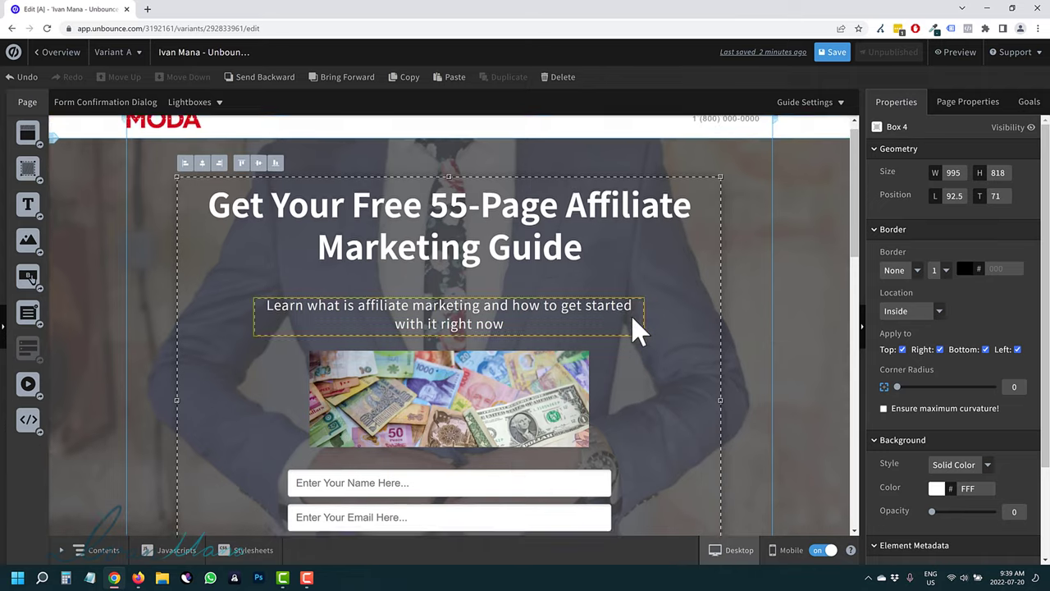
scroll(631, 314, down, 2)
click(401, 408)
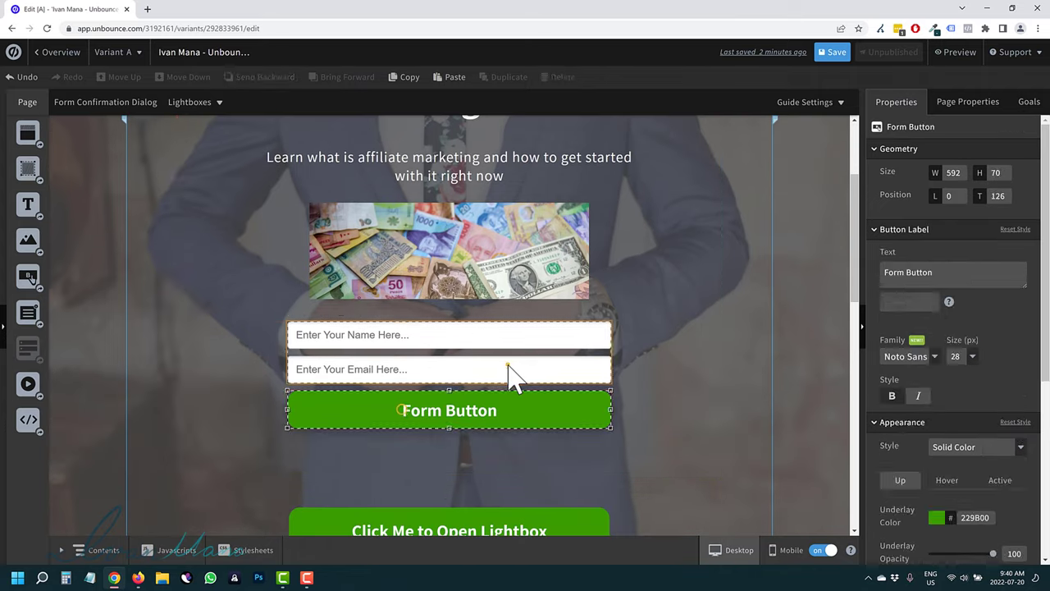
click(510, 371)
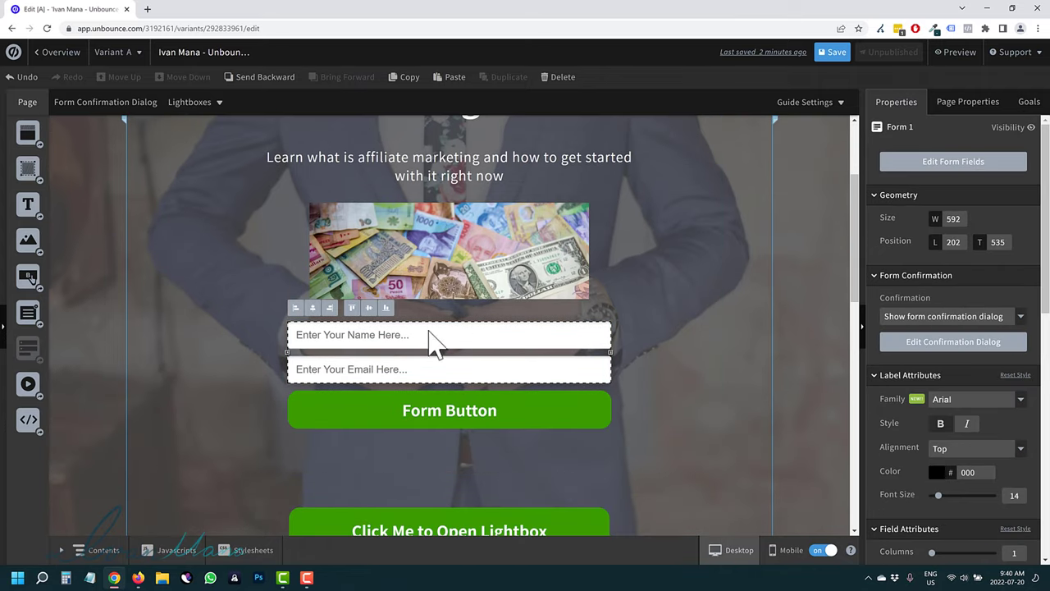
Step: Change the form confirmation from the lightbox option to Go to URL, leaving the URL blank
click(956, 318)
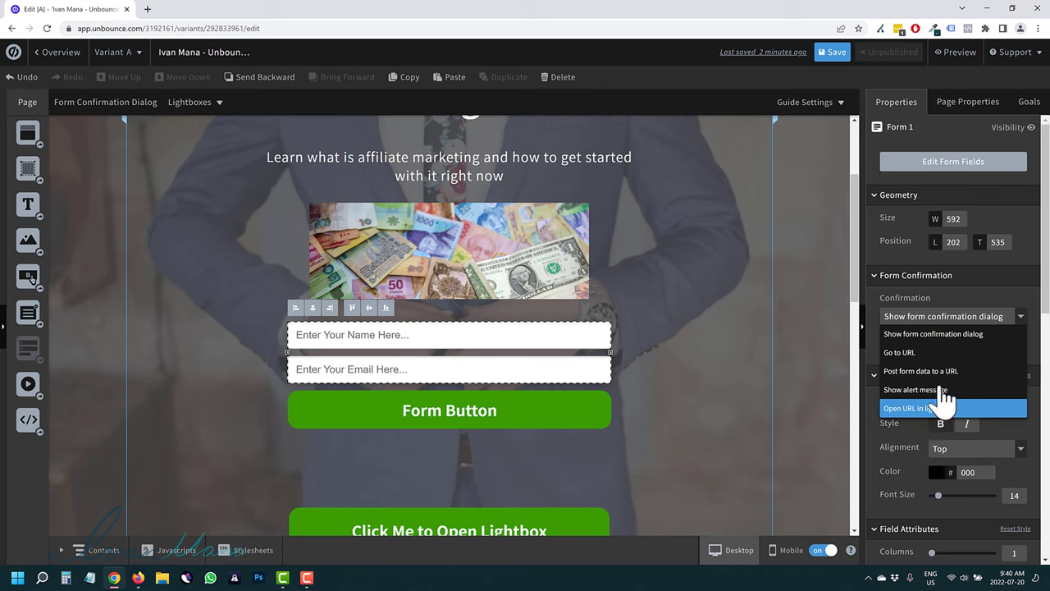
click(921, 373)
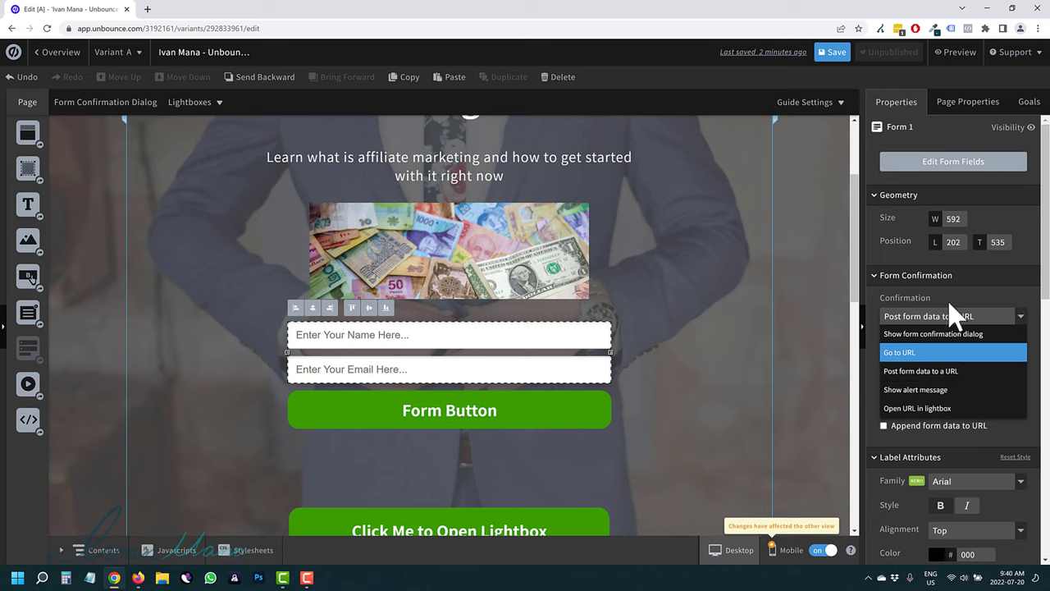
click(935, 408)
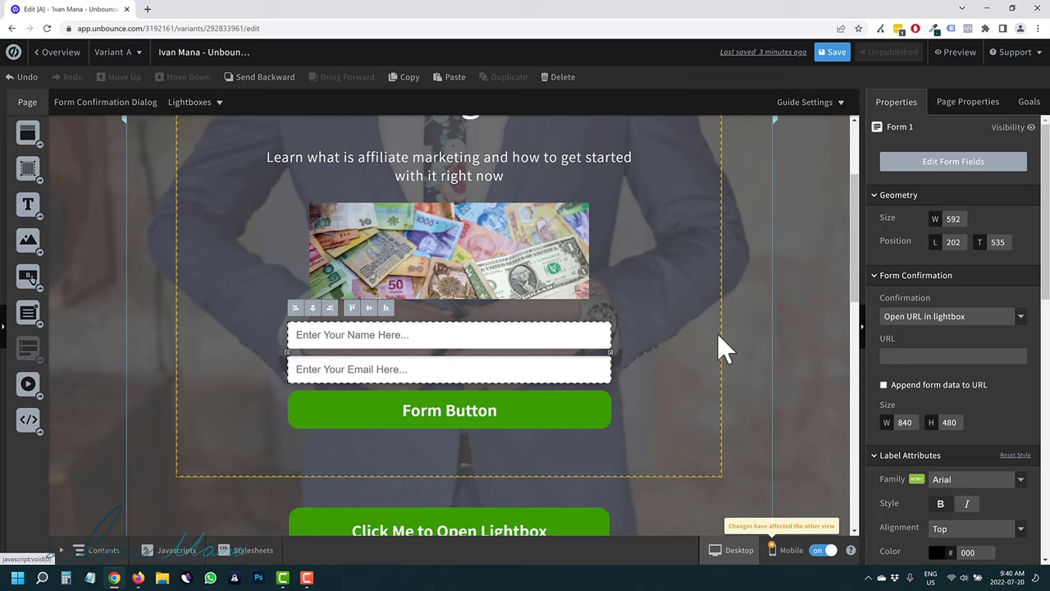
click(951, 318)
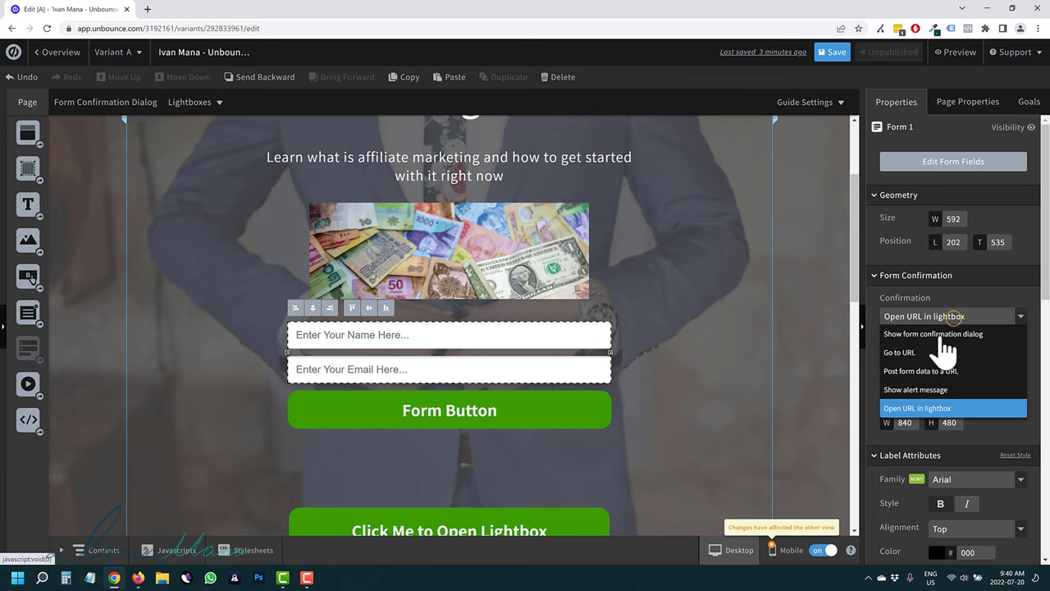
click(927, 351)
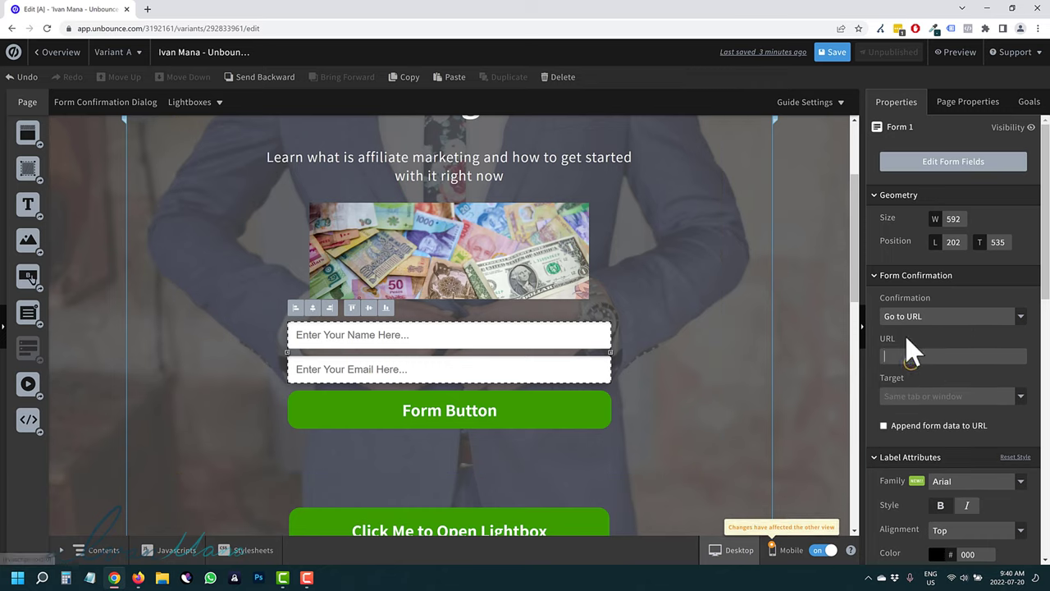
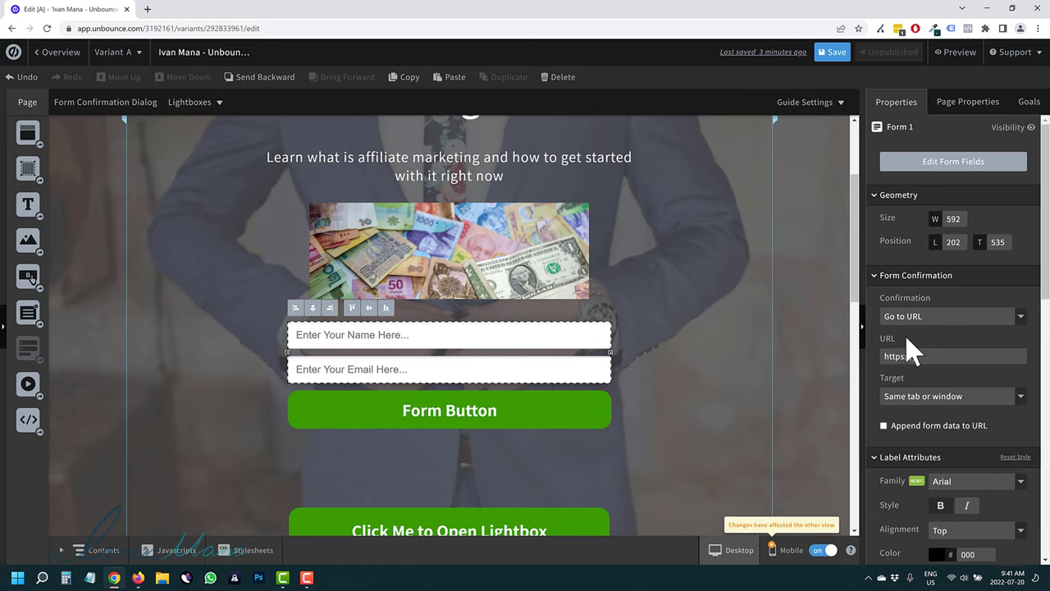
Step: Send form confirmations to the author's website URL, opening in the same tab or window
text(ivanmana.com)
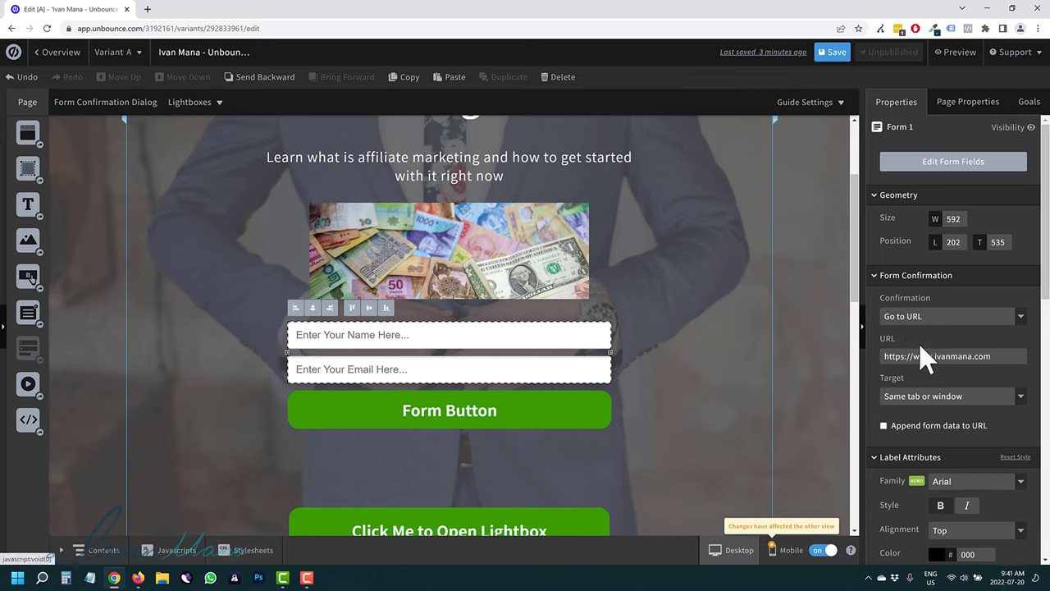
click(925, 397)
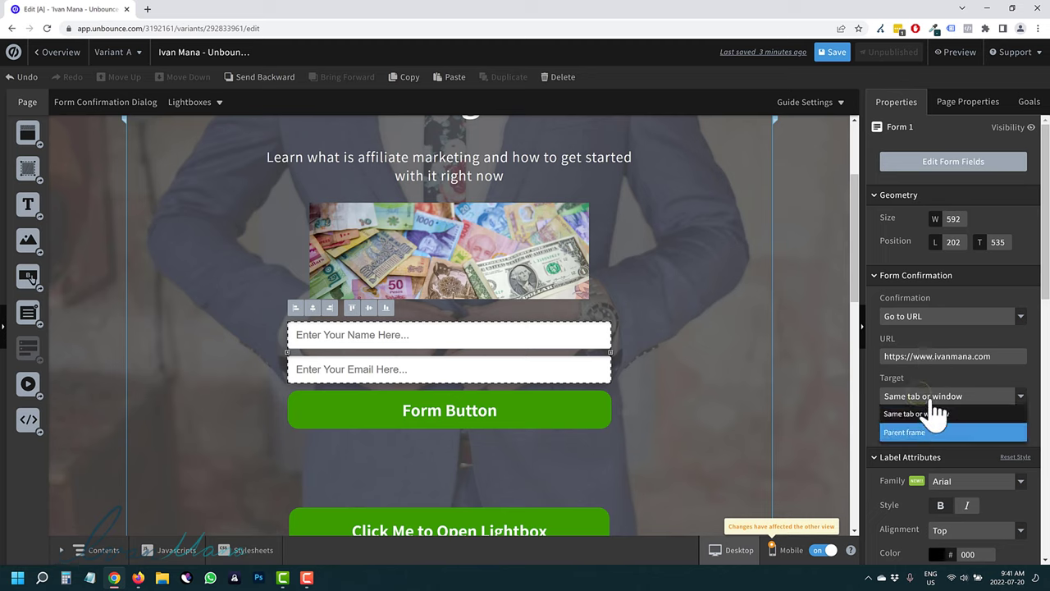
click(931, 400)
click(931, 400)
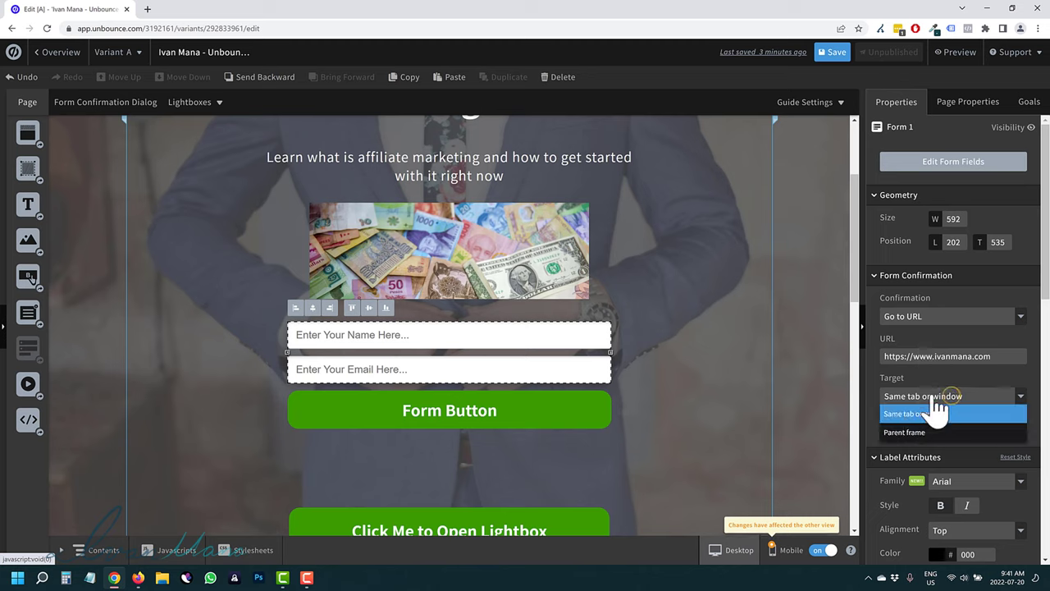
click(935, 371)
click(705, 311)
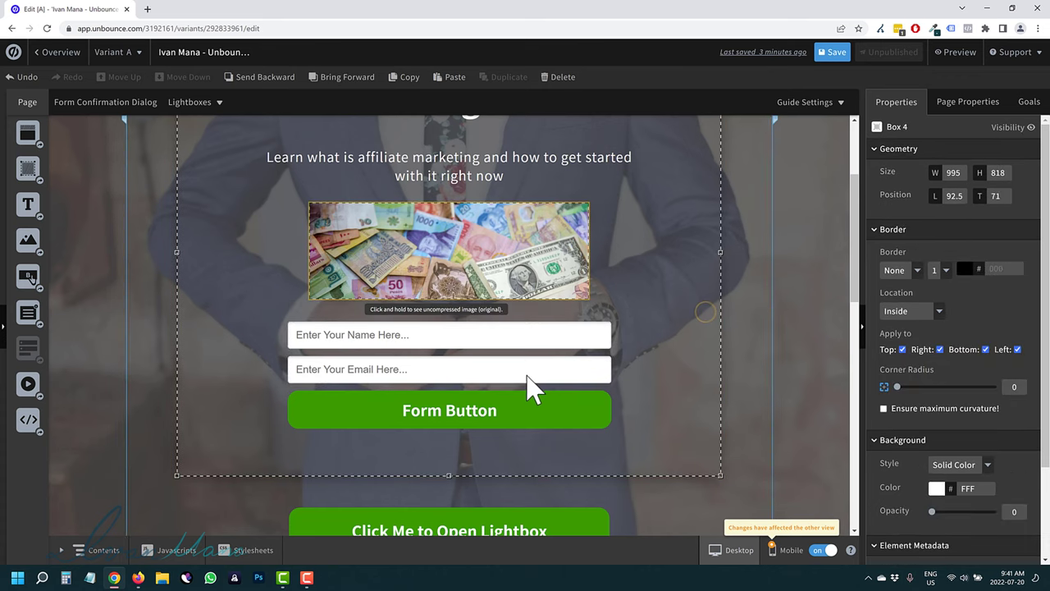
scroll(143, 382, up, 1)
scroll(143, 382, up, 1)
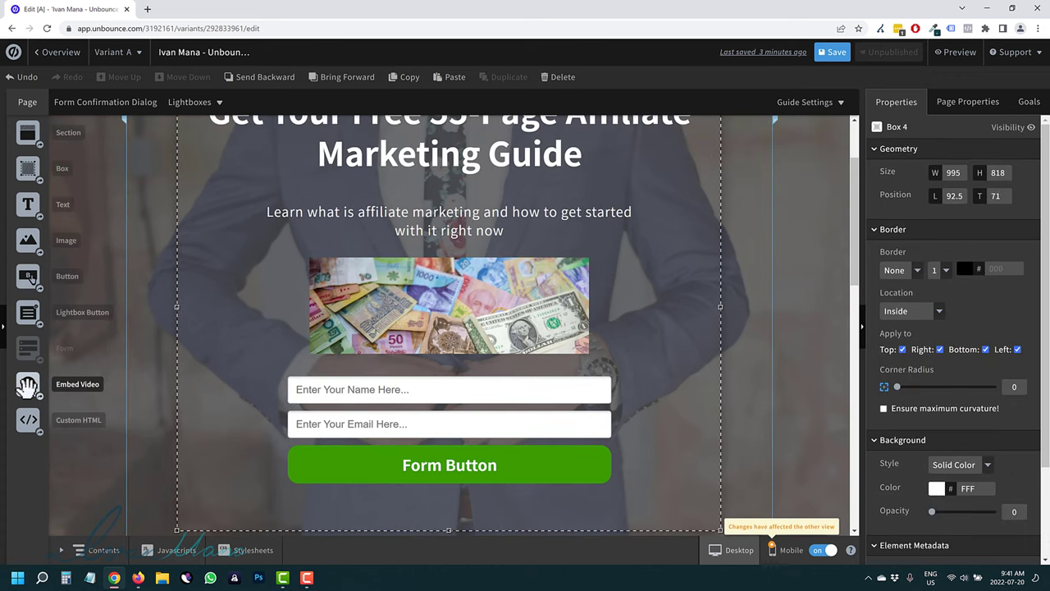
drag(190, 384, 587, 385)
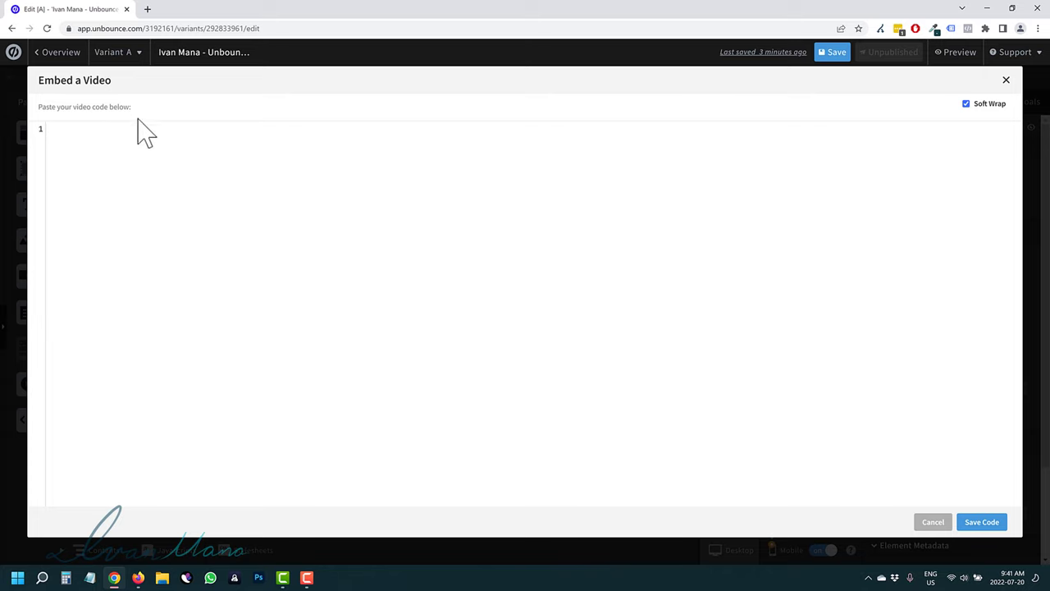
click(933, 525)
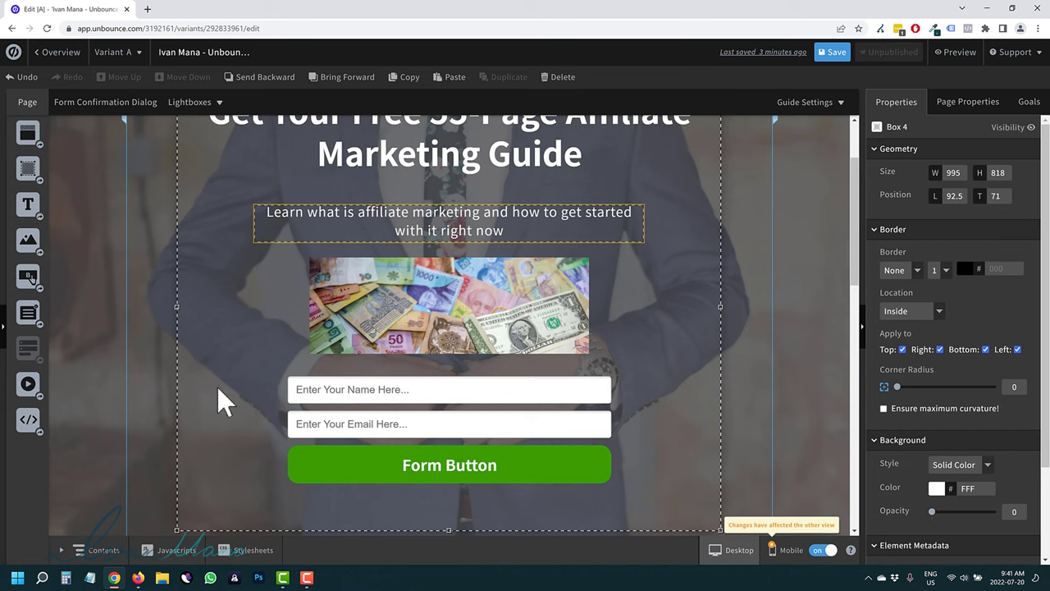
drag(27, 423, 417, 487)
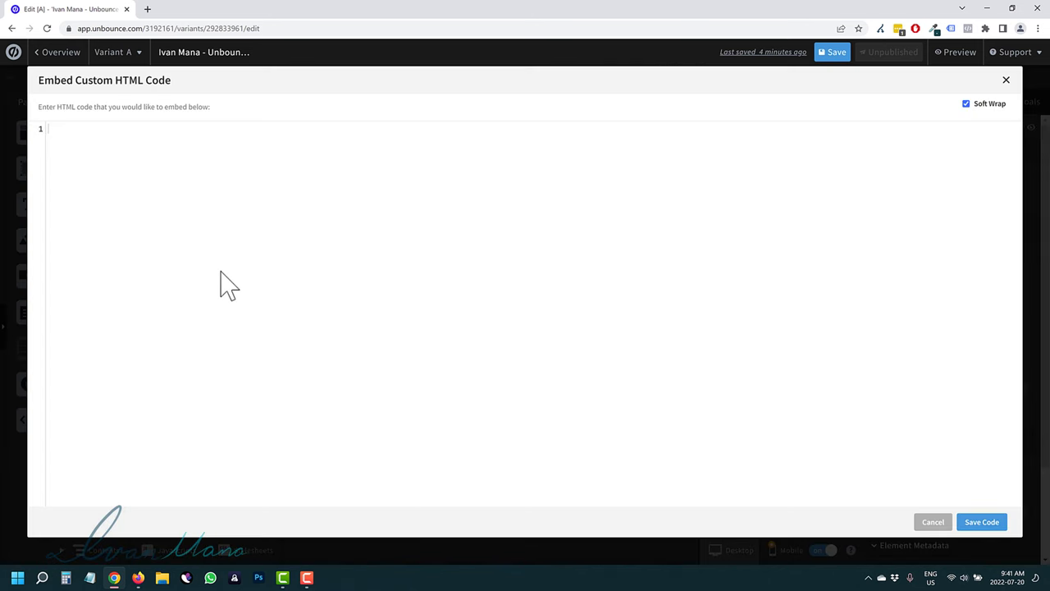
click(933, 522)
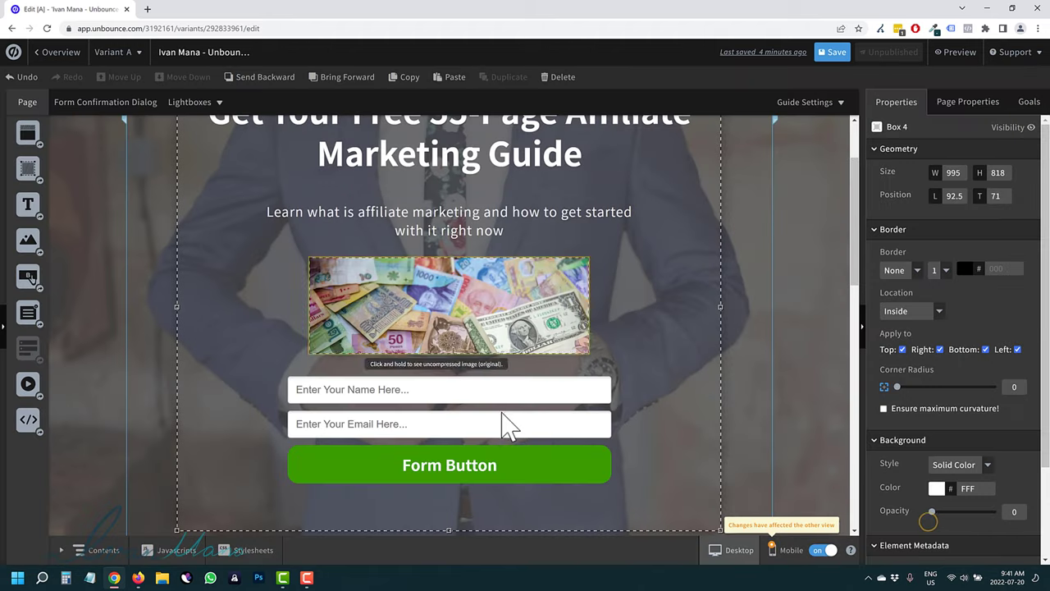
scroll(506, 422, down, 3)
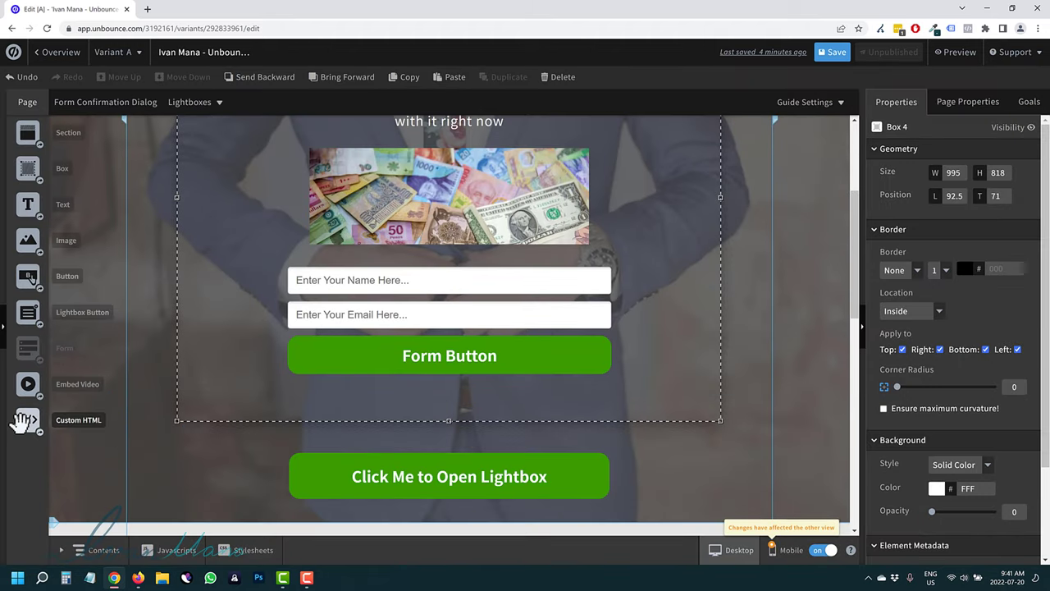
scroll(299, 406, up, 5)
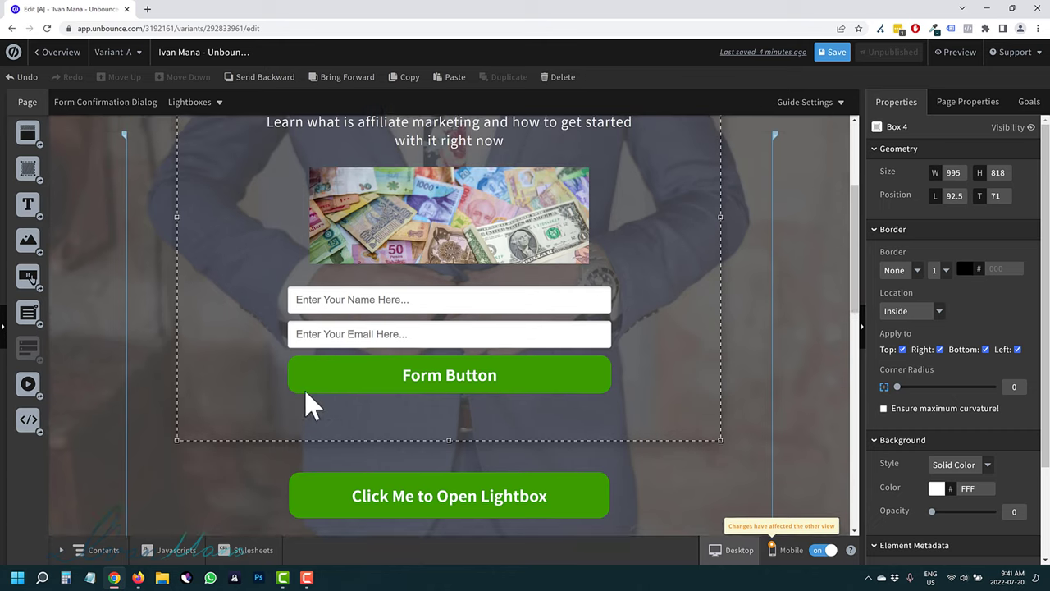
Step: Move the Click Me to Open Lightbox button up just below the form
click(749, 183)
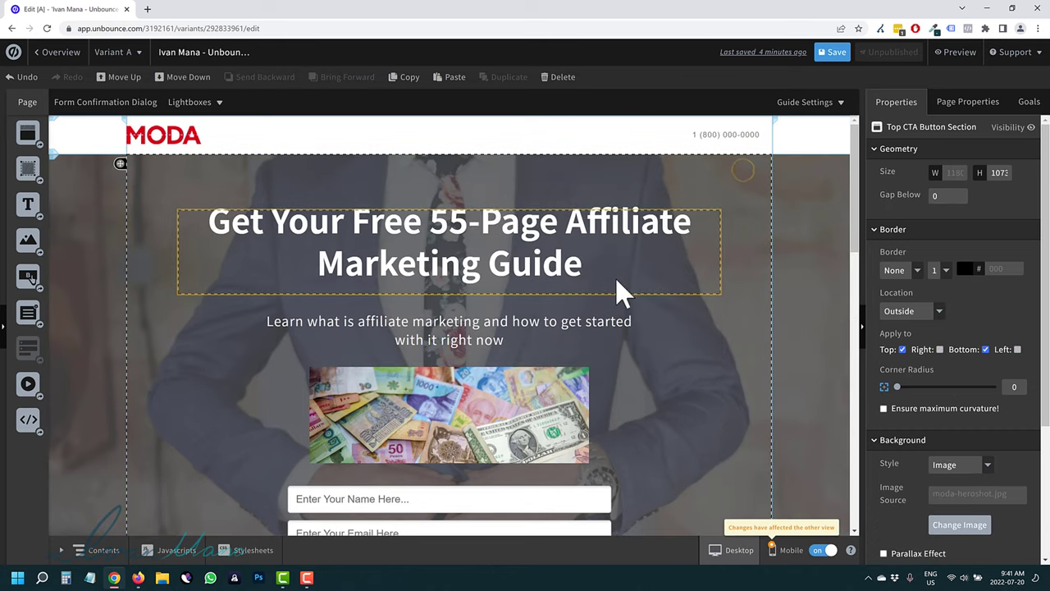
scroll(599, 296, down, 3)
scroll(487, 363, down, 5)
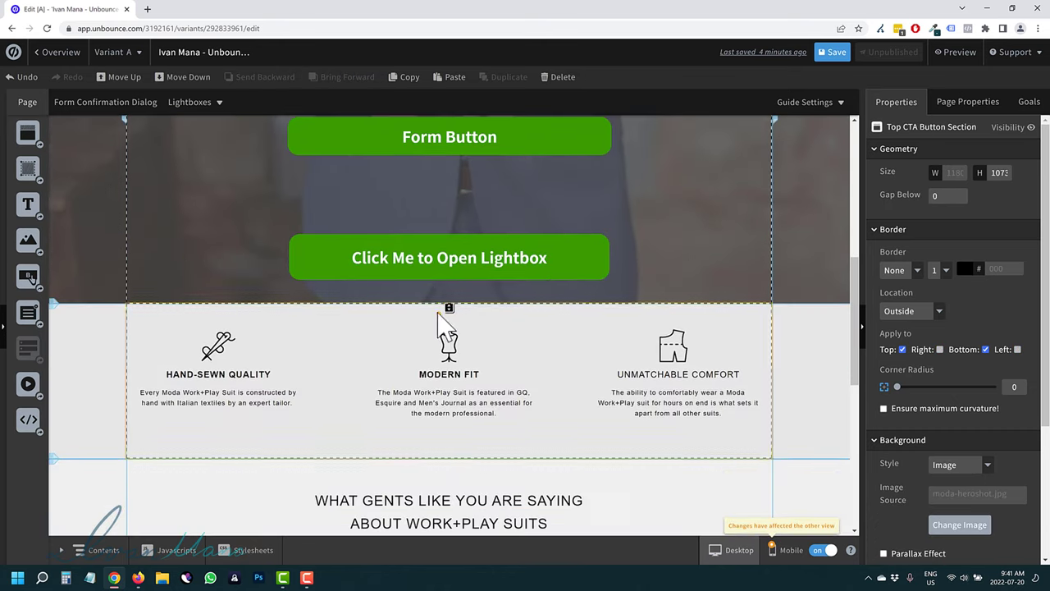
click(445, 328)
click(435, 248)
drag(437, 219, 437, 204)
Step: Shorten the Top CTA Button Section to a height of 995
click(464, 256)
drag(451, 289, 129, 244)
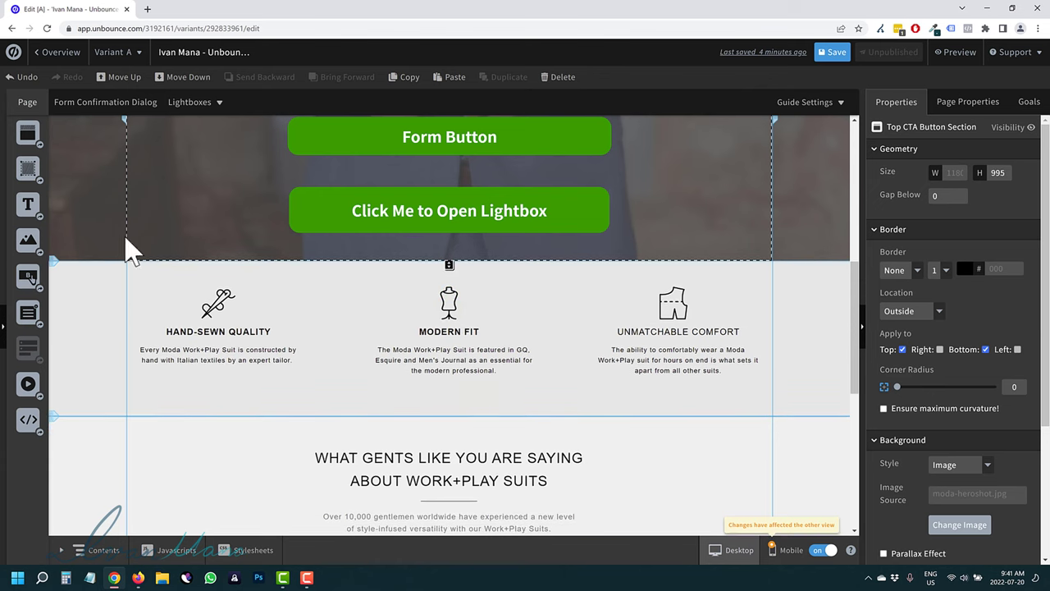
click(328, 408)
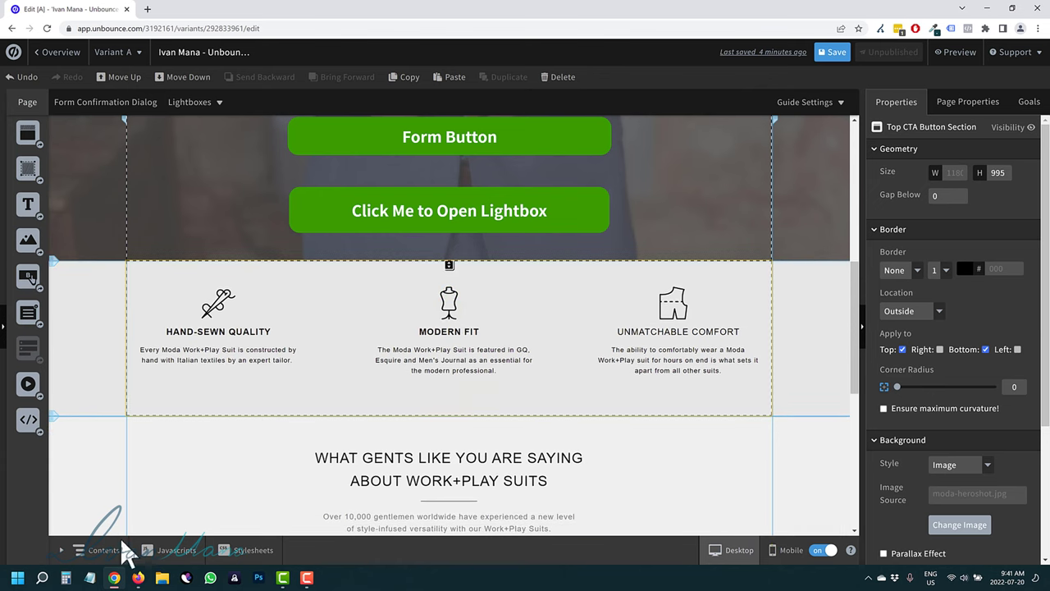
Step: In the Contents layer list, rename Top CTA Button Section to 'Top Section'
click(82, 552)
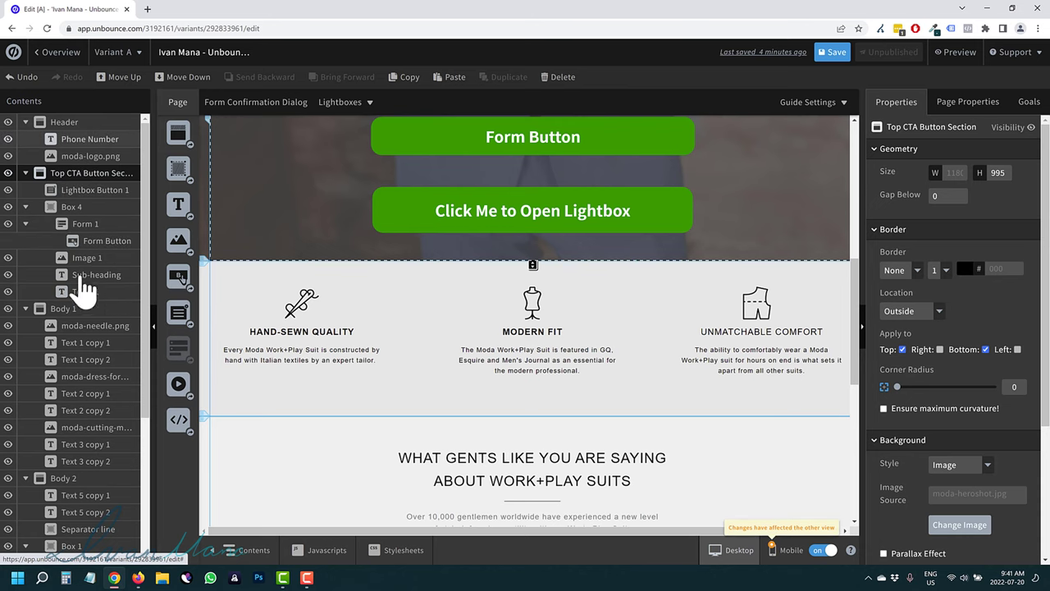
scroll(344, 265, up, 5)
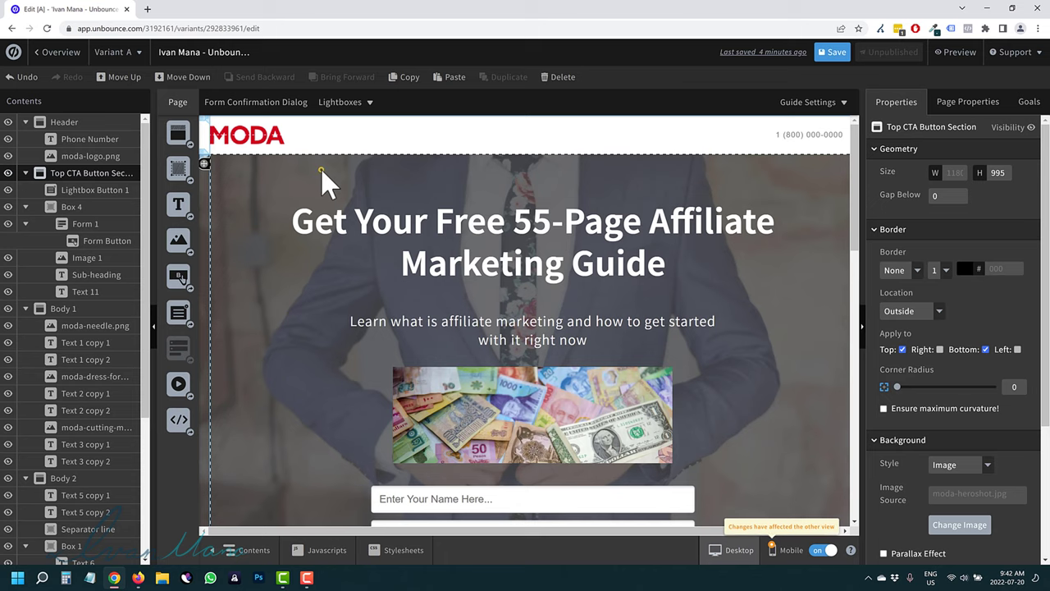
right_click(85, 185)
double_click(69, 175)
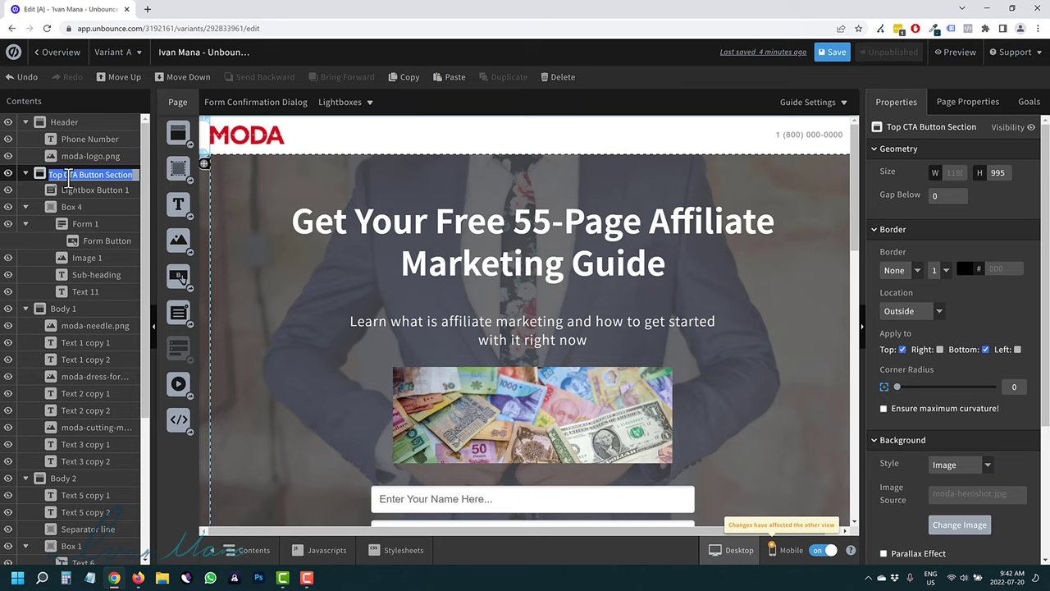
text(To)
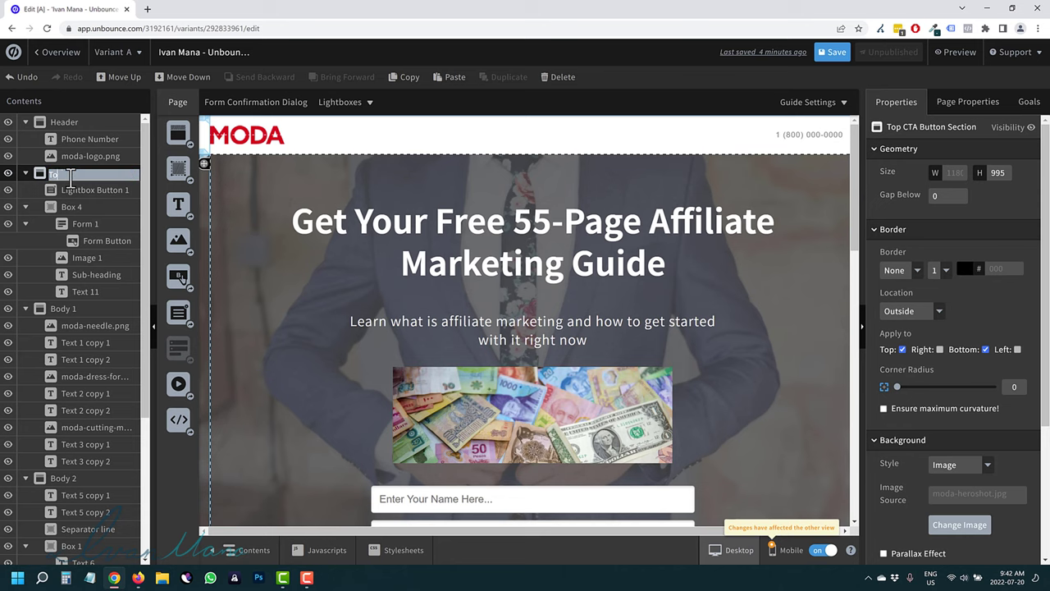
text(p Section)
key(Return)
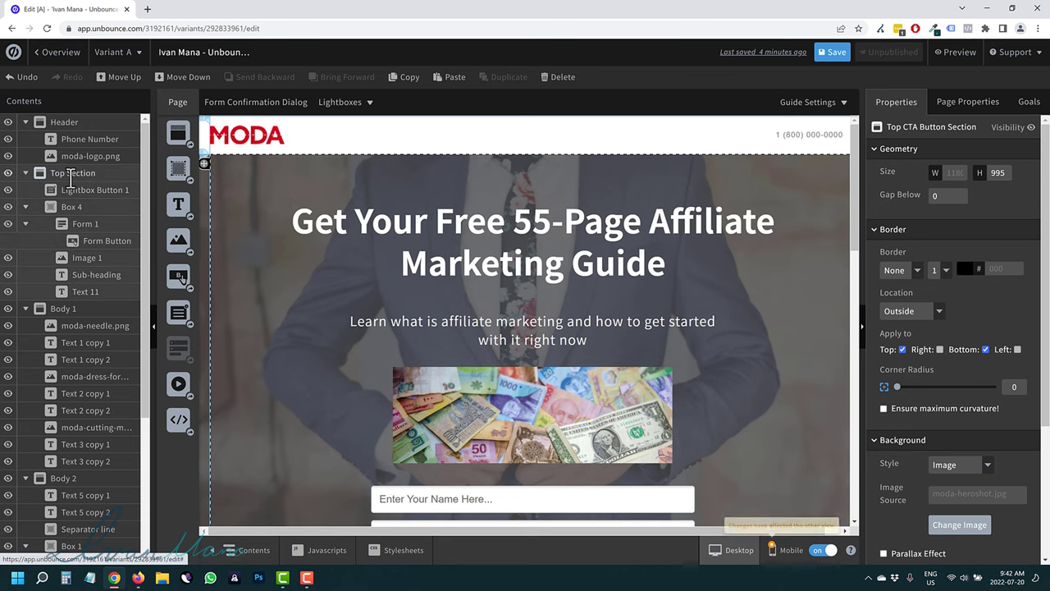
Step: Rename the Body 2 section layer to 'Testimonials'
scroll(316, 271, down, 5)
scroll(316, 258, down, 1)
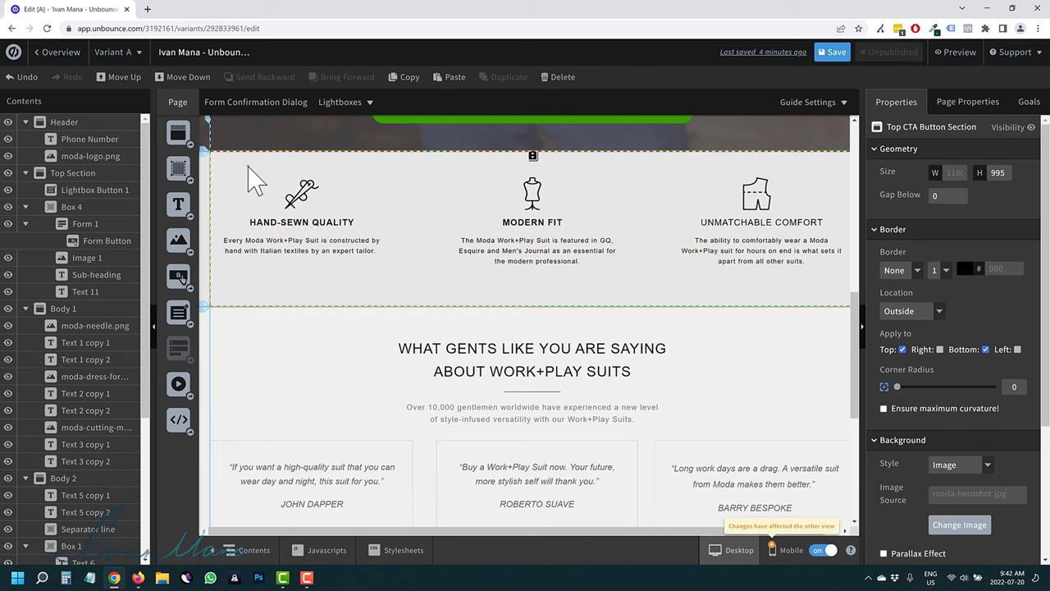
click(246, 168)
scroll(407, 361, down, 6)
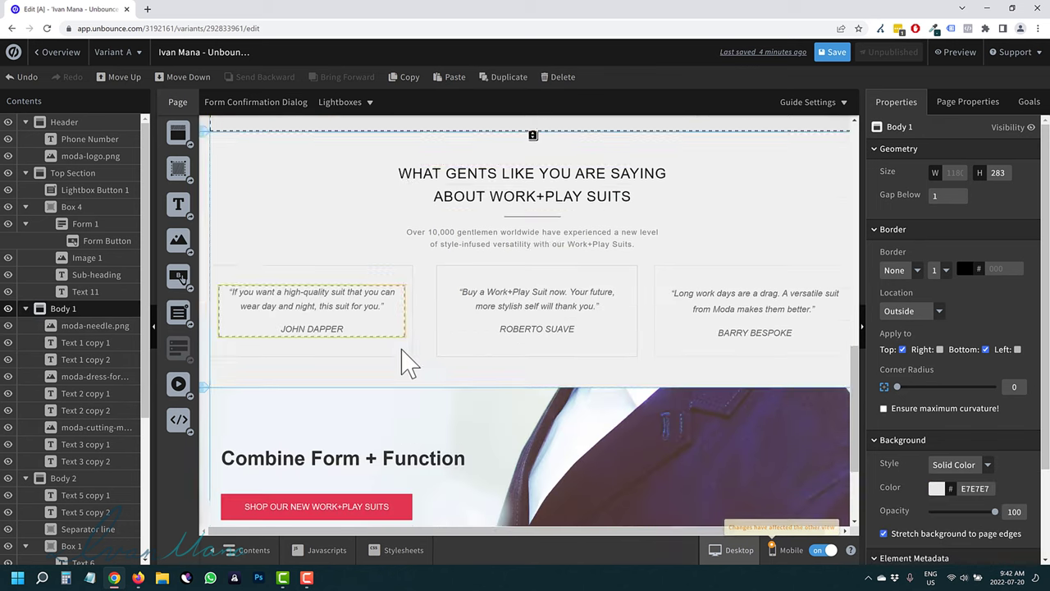
scroll(394, 347, up, 3)
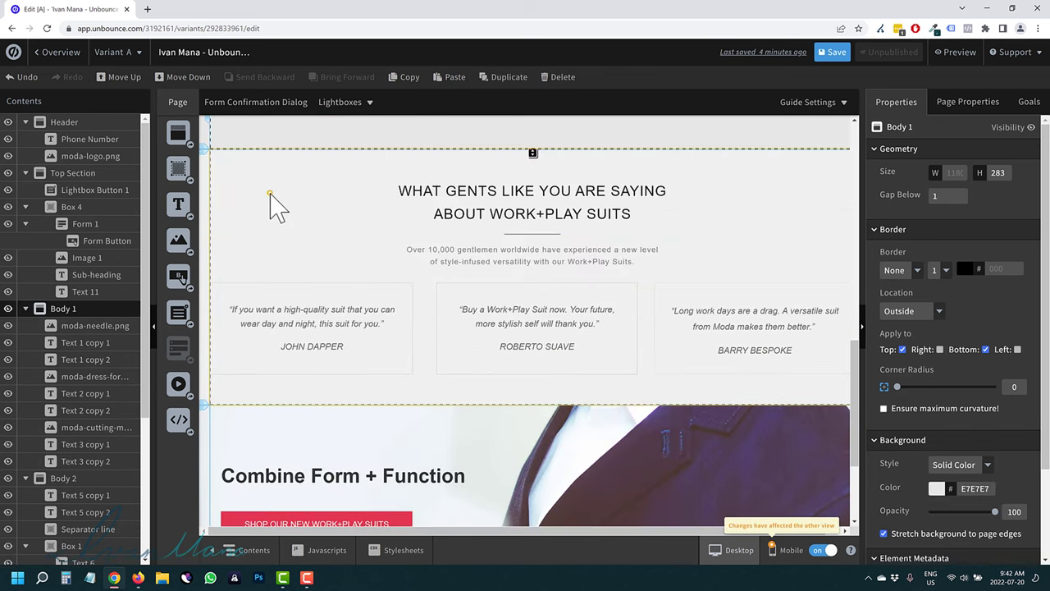
click(270, 195)
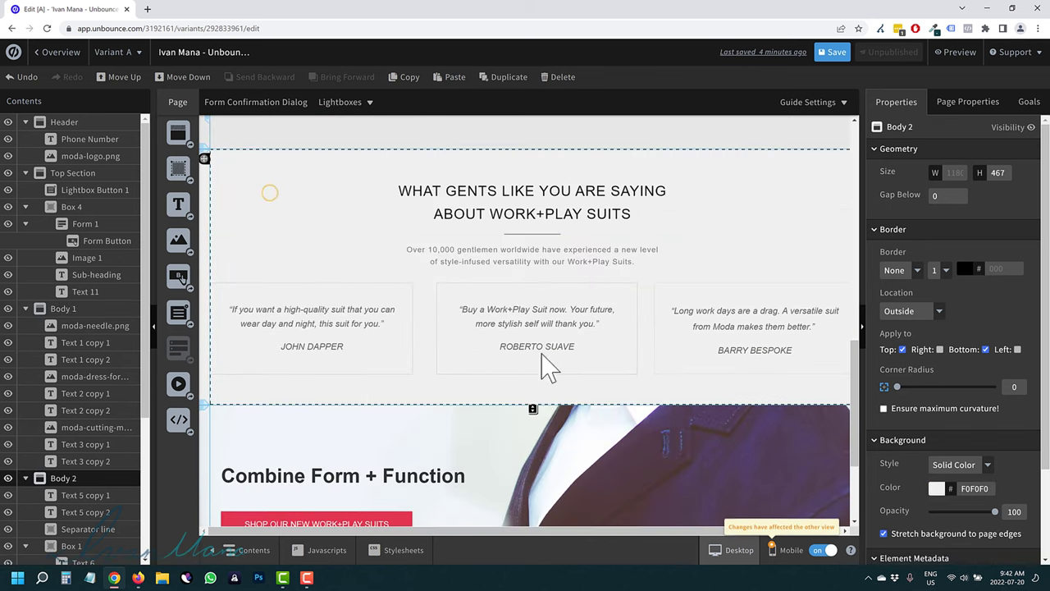
double_click(85, 483)
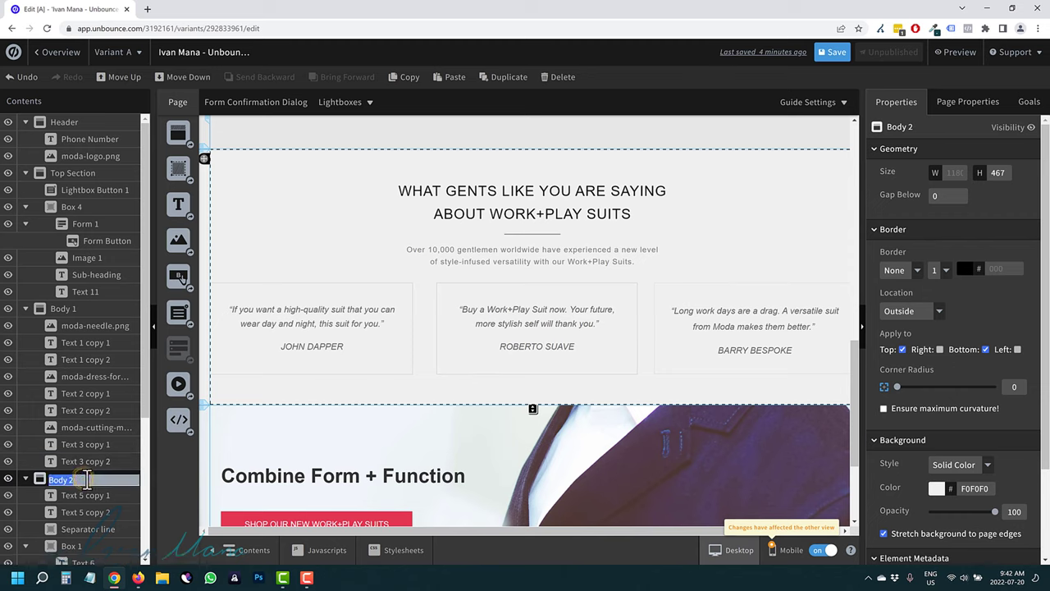
text(Testimonials)
key(Return)
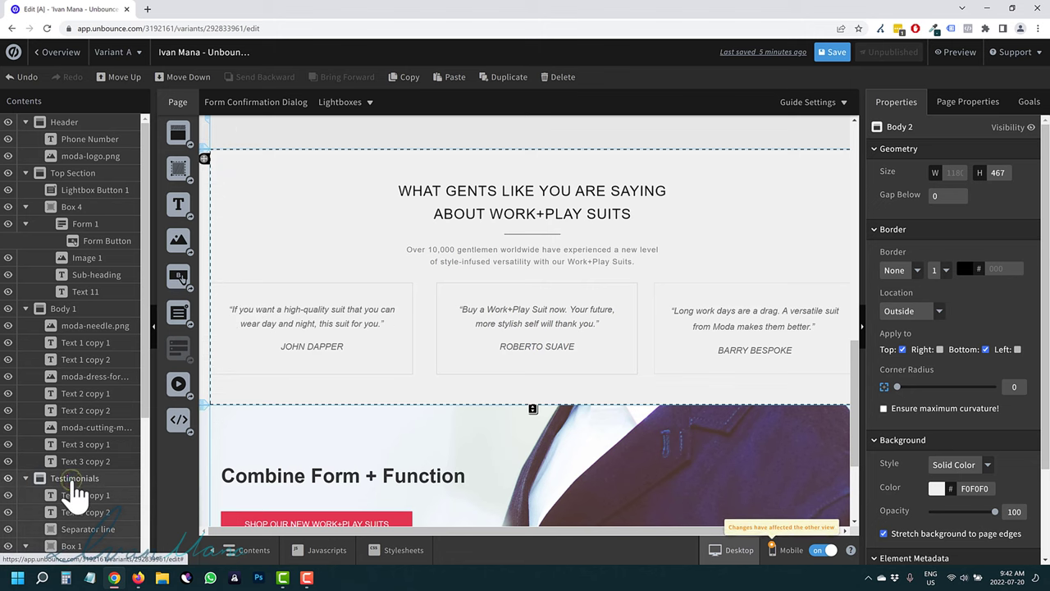
click(72, 123)
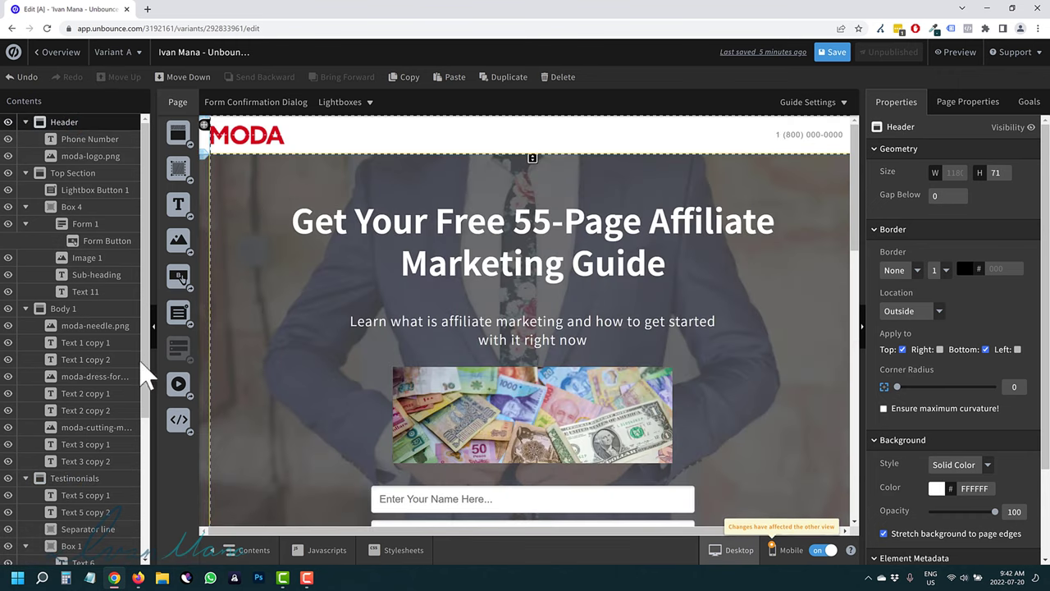
click(152, 329)
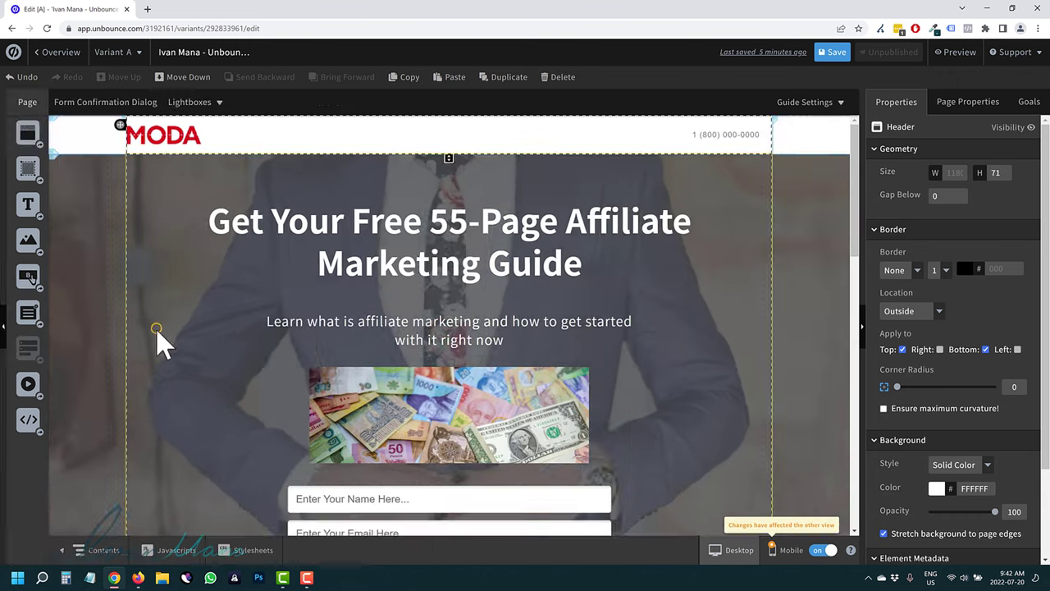
Step: Check Manage Scripts and close it without adding any script
click(172, 551)
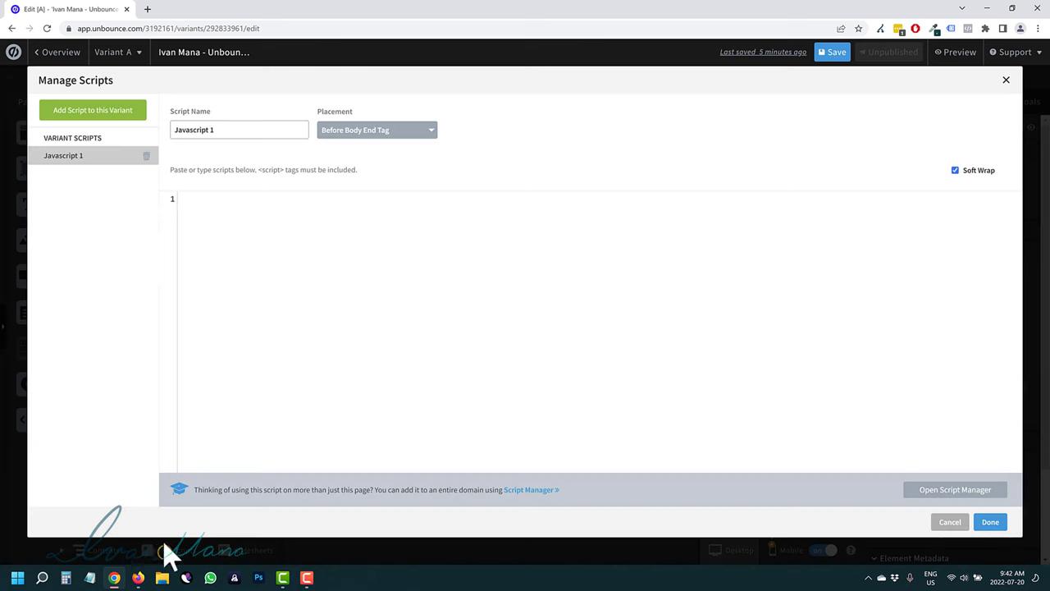
click(949, 523)
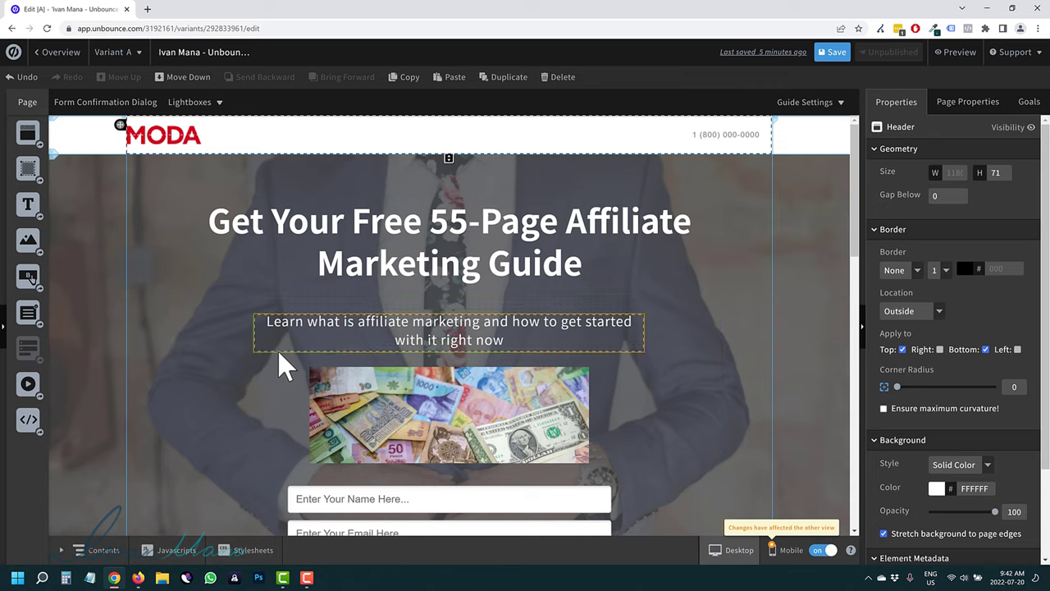
click(169, 565)
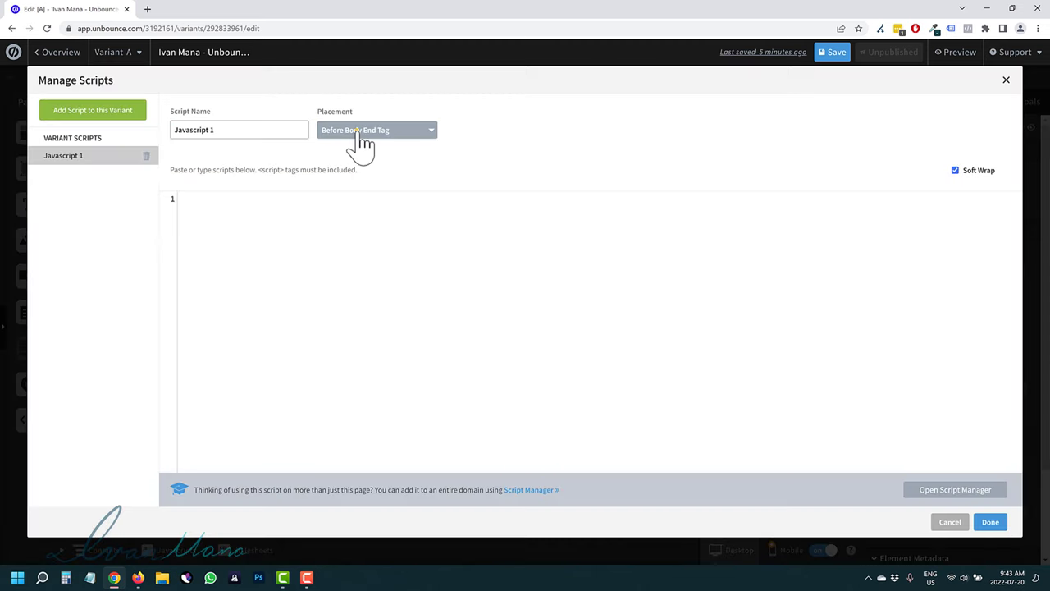
click(361, 131)
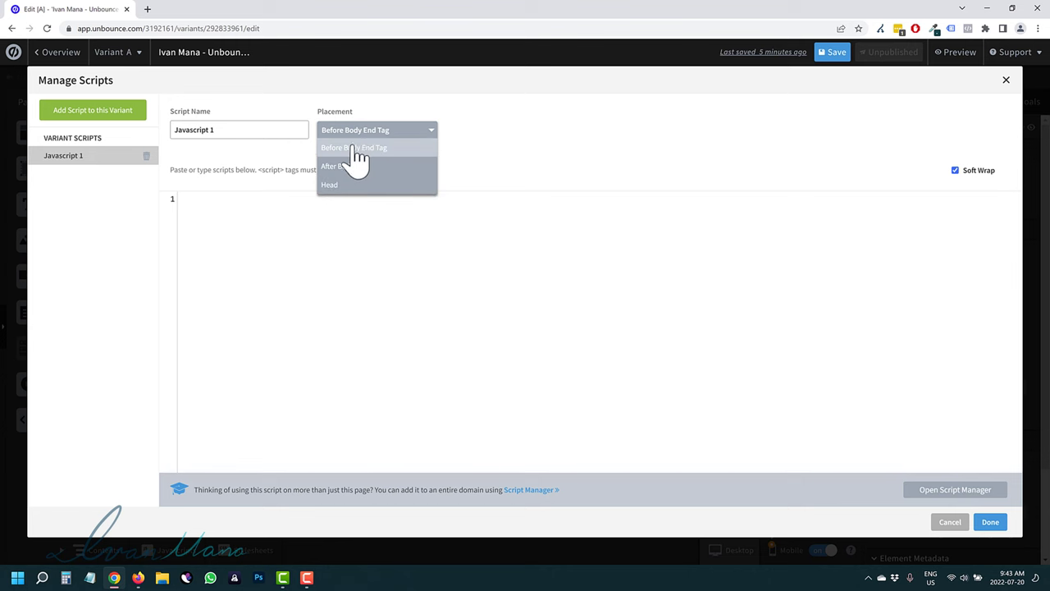
click(952, 523)
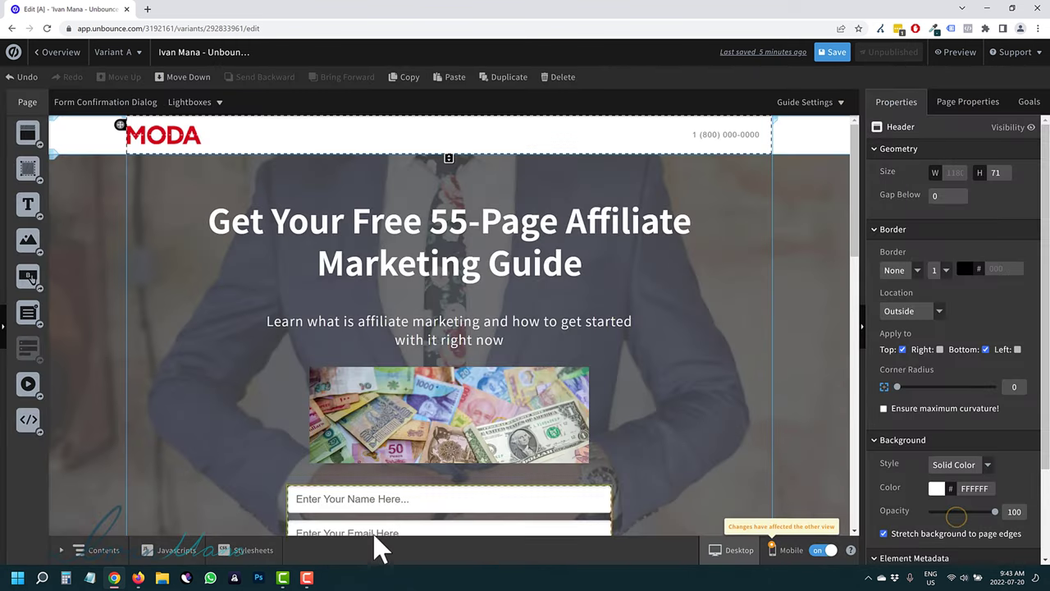
Step: Close Stylesheets without changes and save the landing page
click(243, 553)
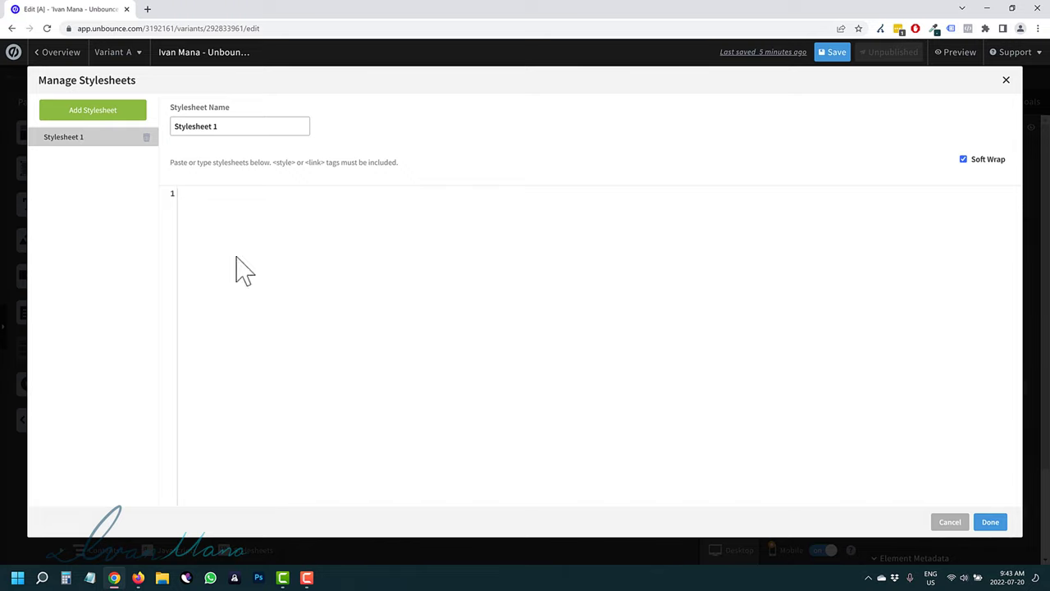
click(954, 523)
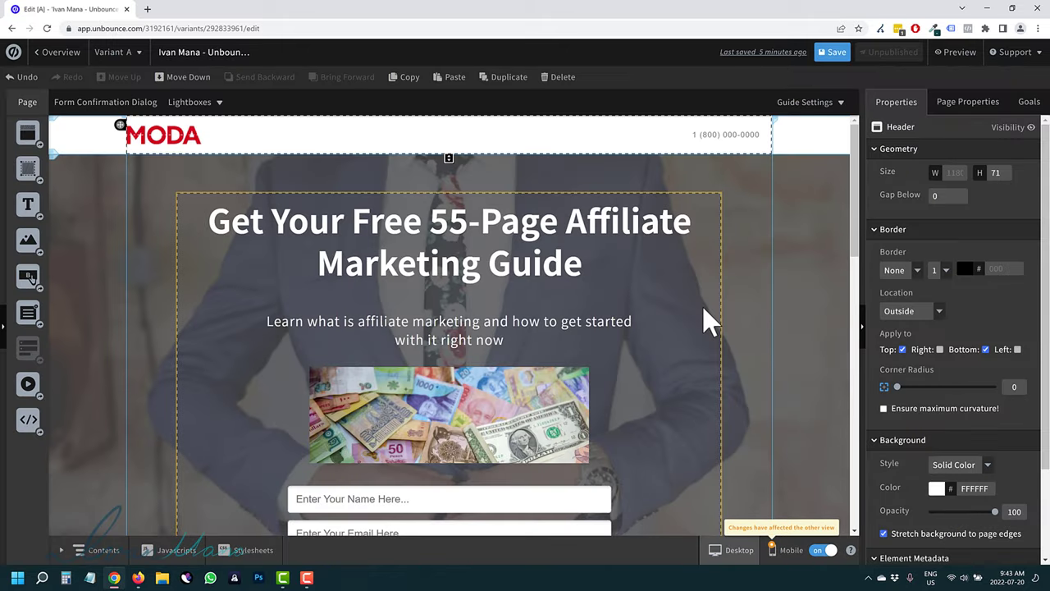
click(645, 210)
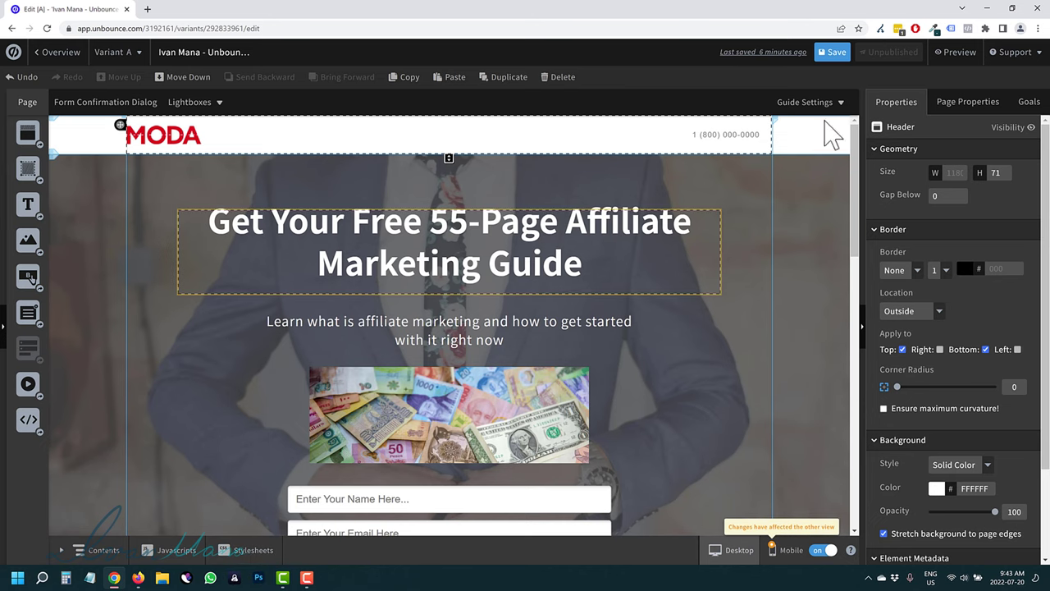
click(831, 53)
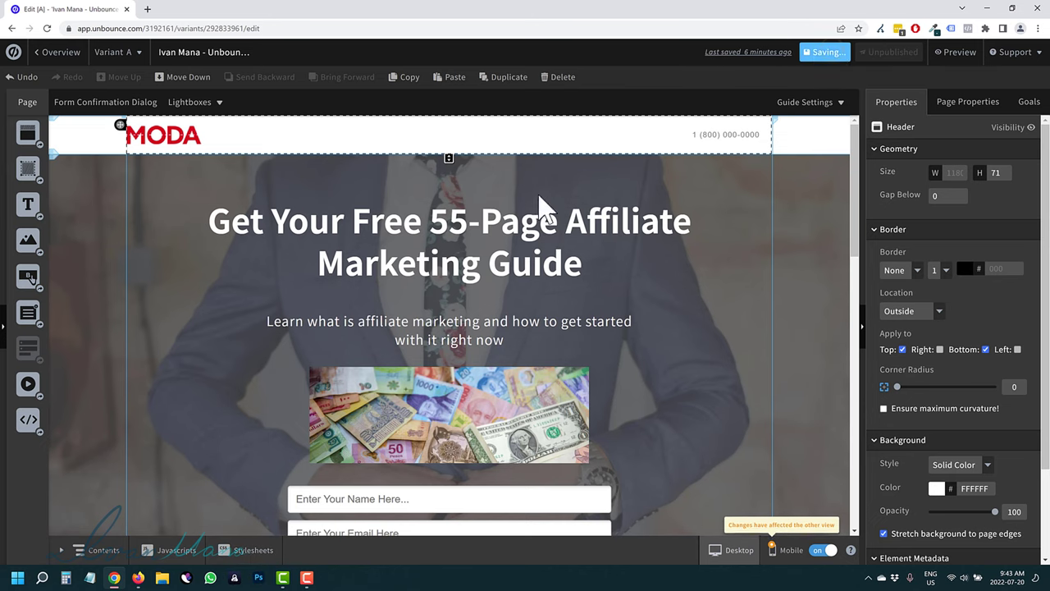
Step: Publish the page from Overview and open its unbouncepages.com address in a new tab
click(55, 55)
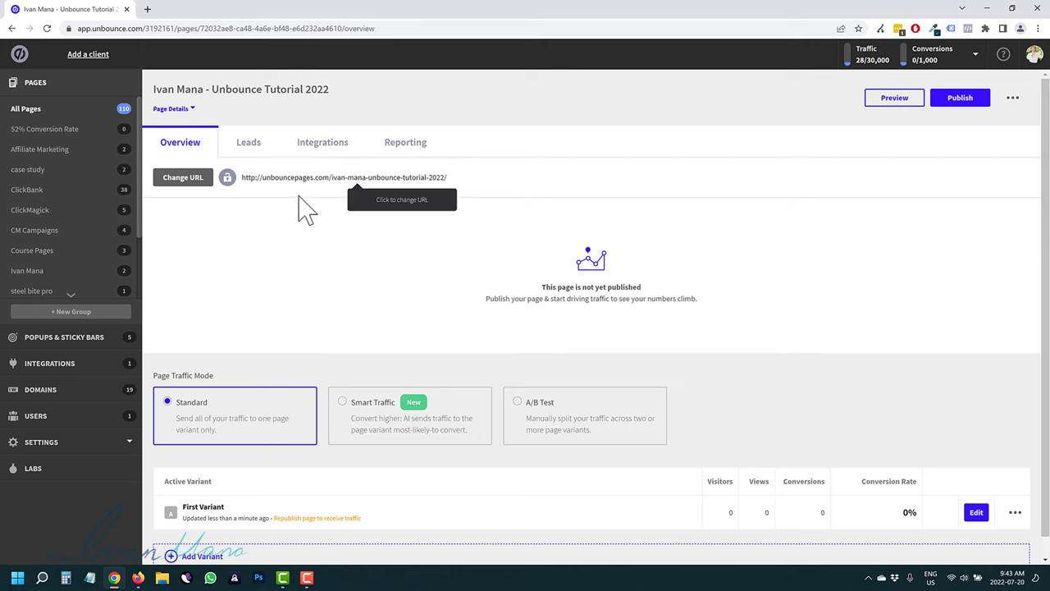
click(297, 268)
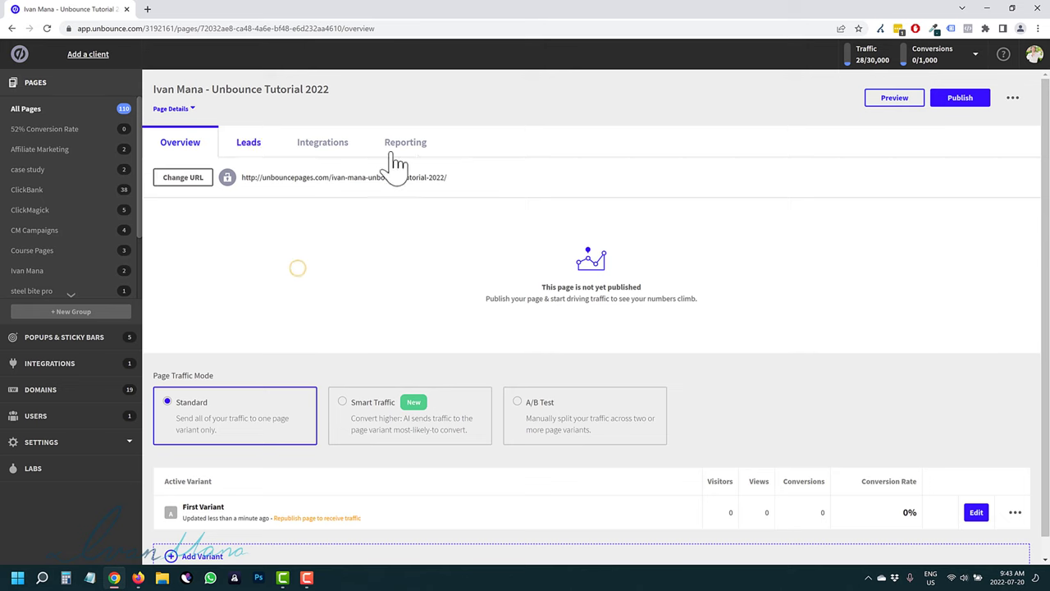
click(959, 104)
click(661, 433)
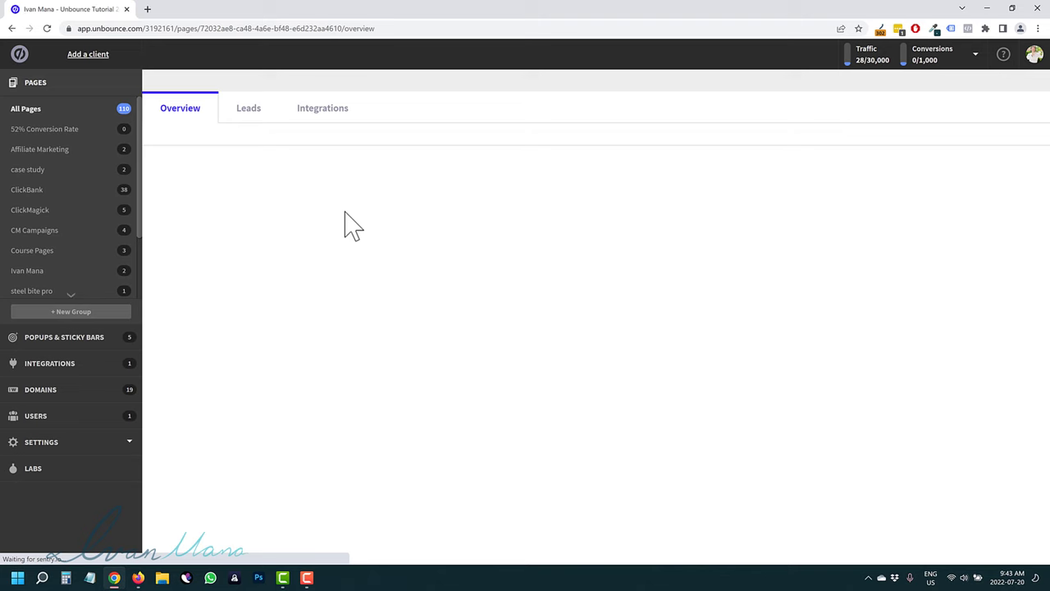
click(355, 180)
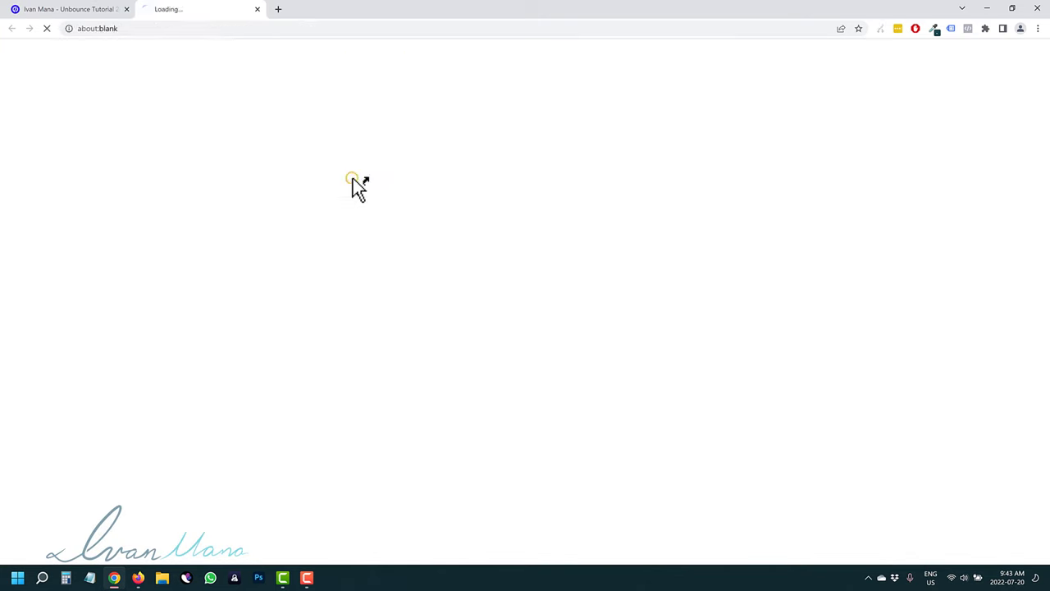
Step: Test the live form's required-field checks and submission redirect using a test name
scroll(387, 370, down, 2)
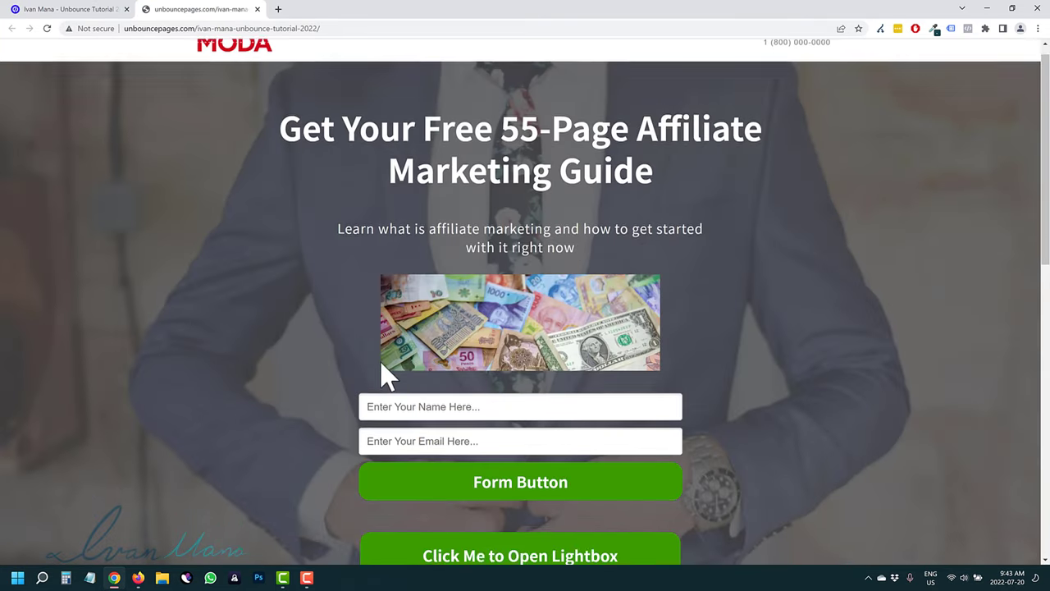
click(417, 342)
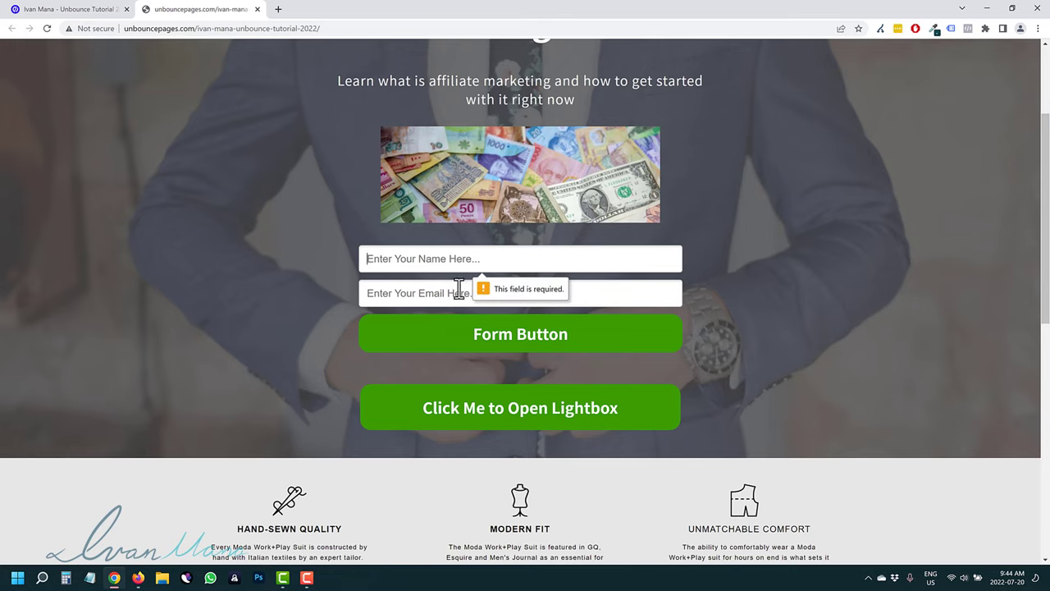
text(ivan)
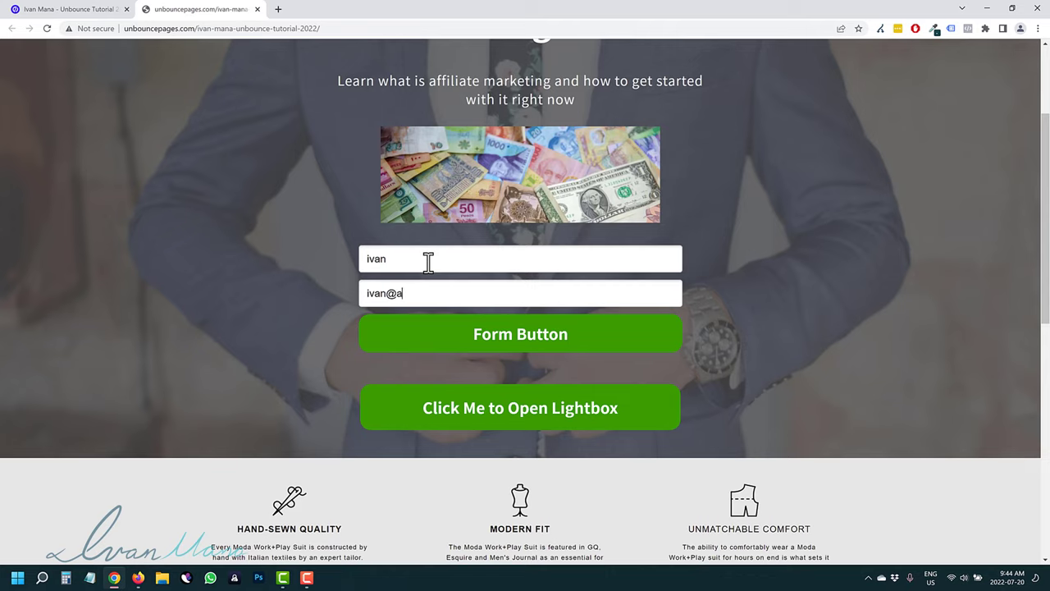
click(422, 336)
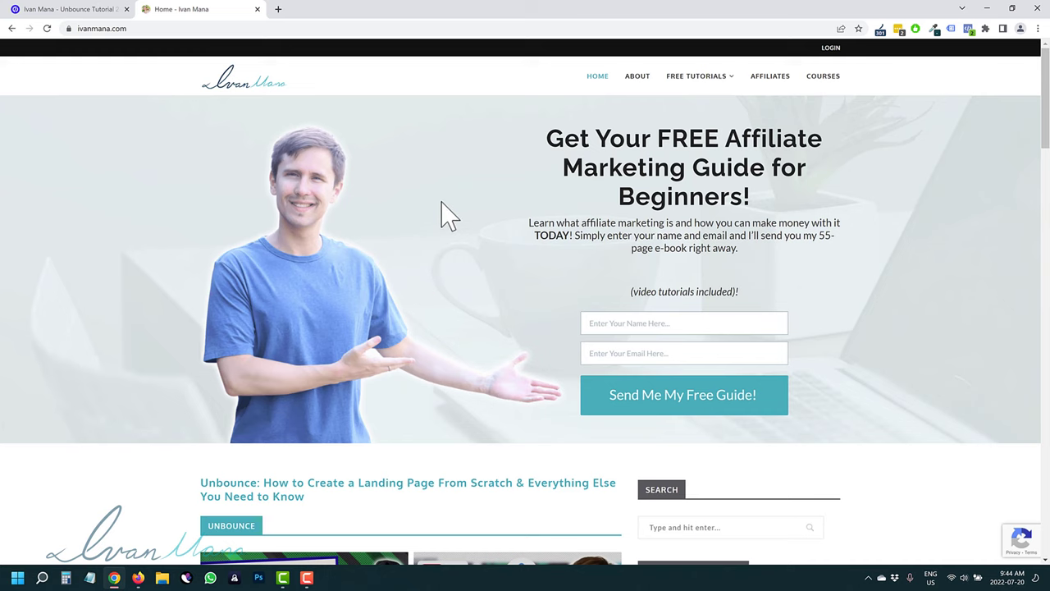
click(12, 29)
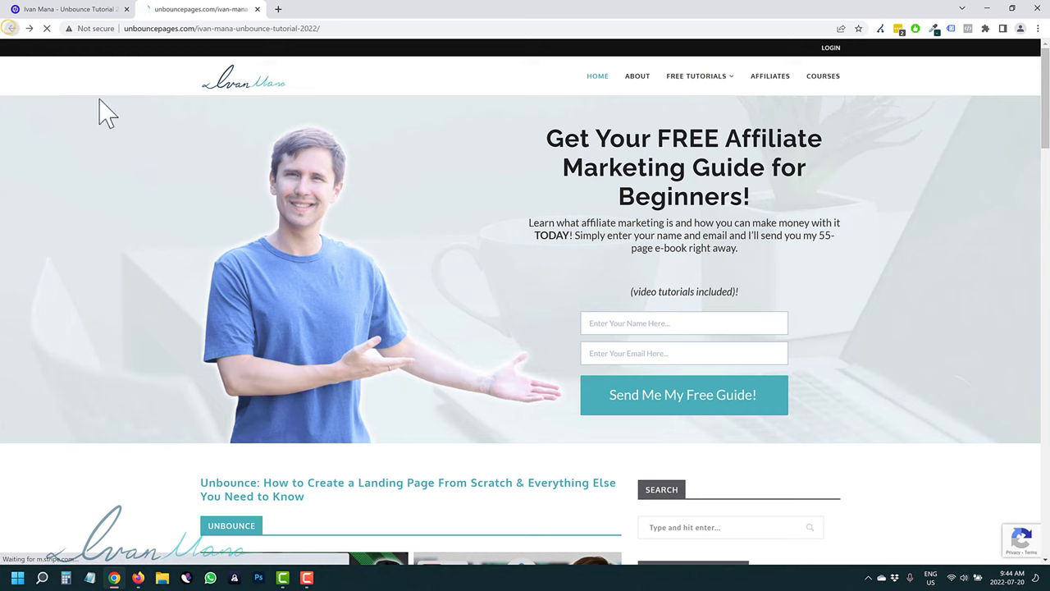
scroll(751, 139, up, 2)
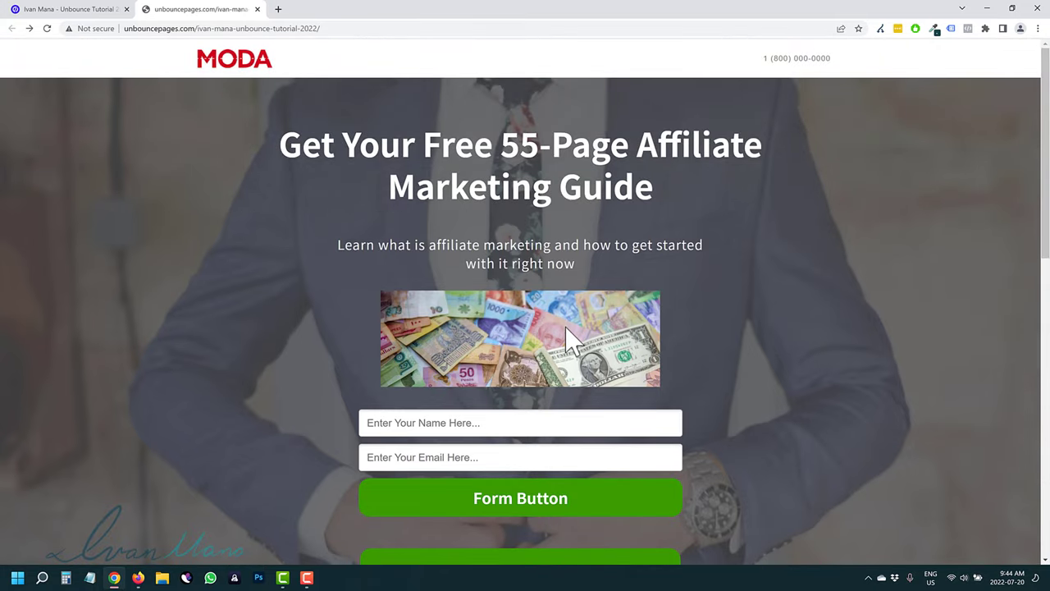
scroll(614, 352, down, 1)
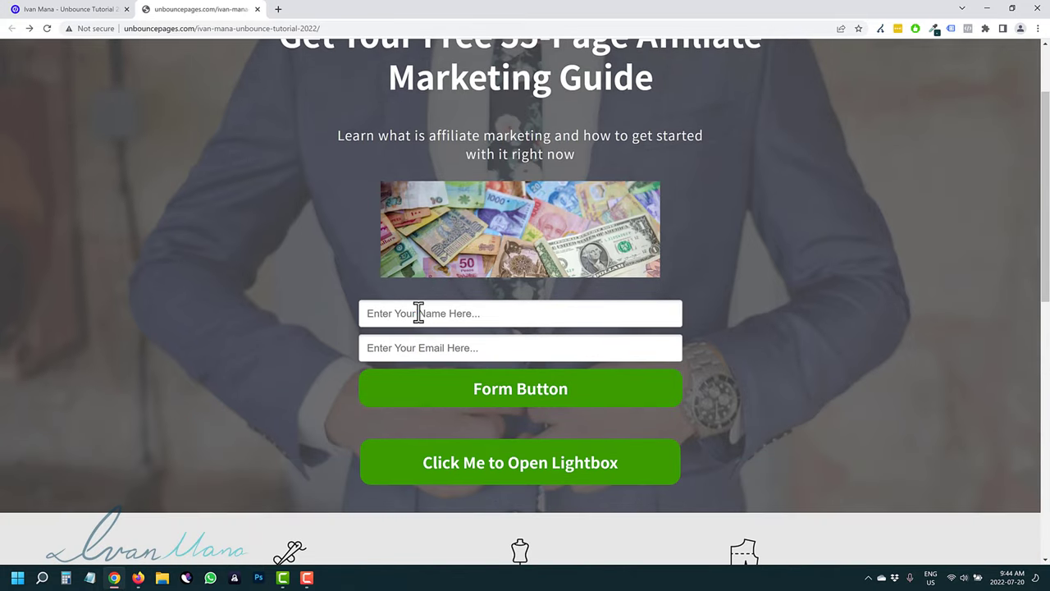
click(422, 398)
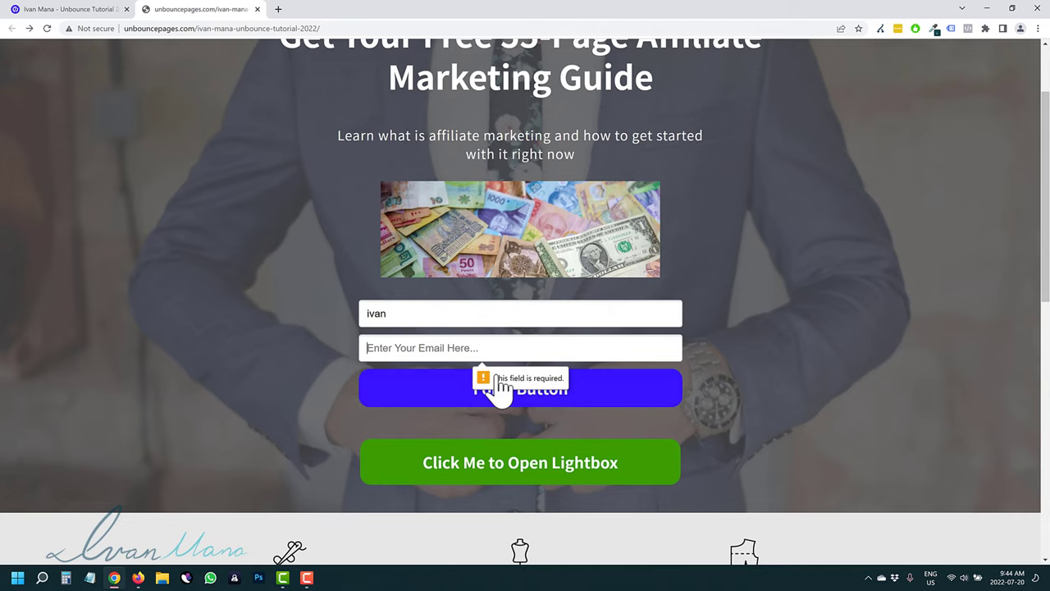
Step: Open the lightbox popup, advance to the next image, and close it
scroll(312, 381, down, 1)
click(461, 351)
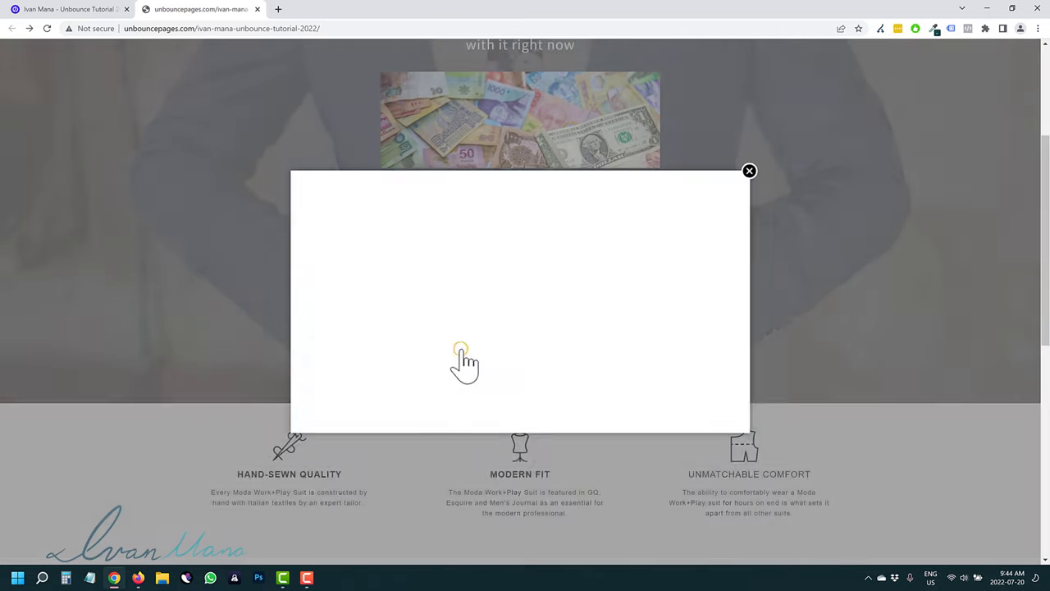
click(710, 290)
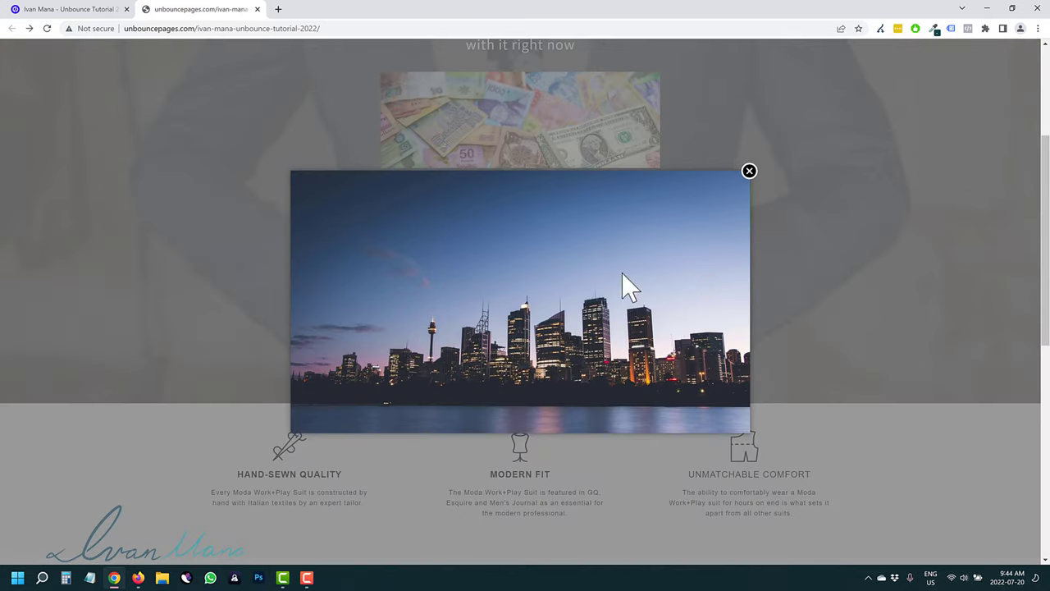
click(749, 172)
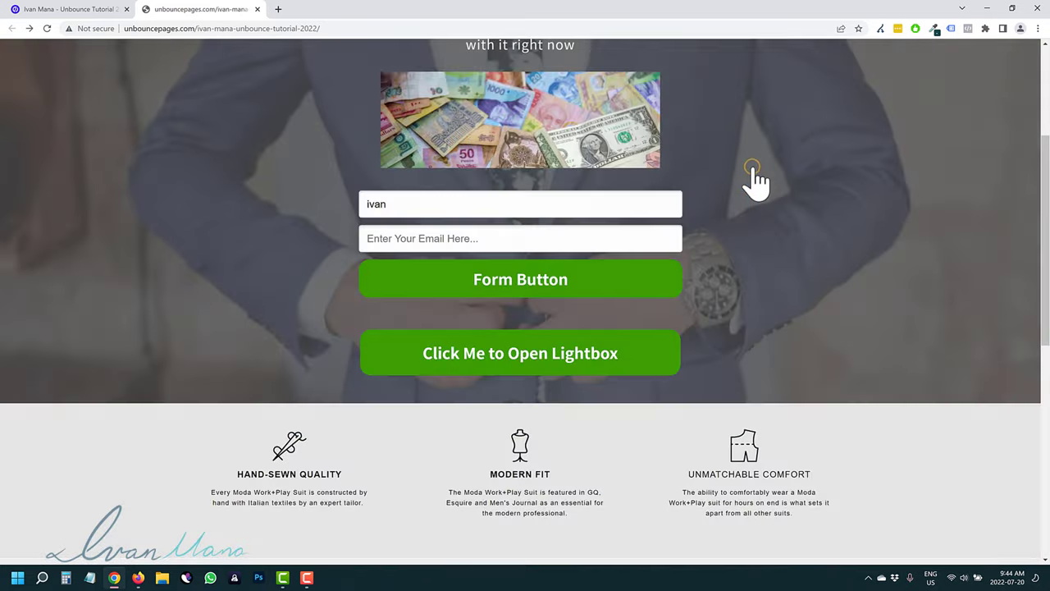
Step: Create Variant B by duplicating A - First Variant and open the copy in the editor
click(258, 9)
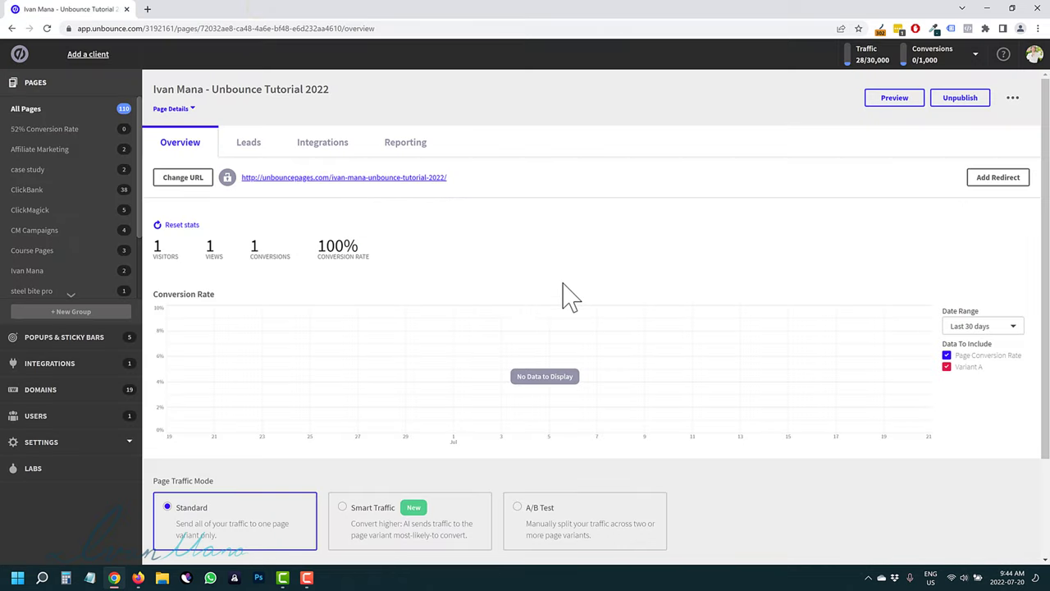
scroll(563, 298, down, 2)
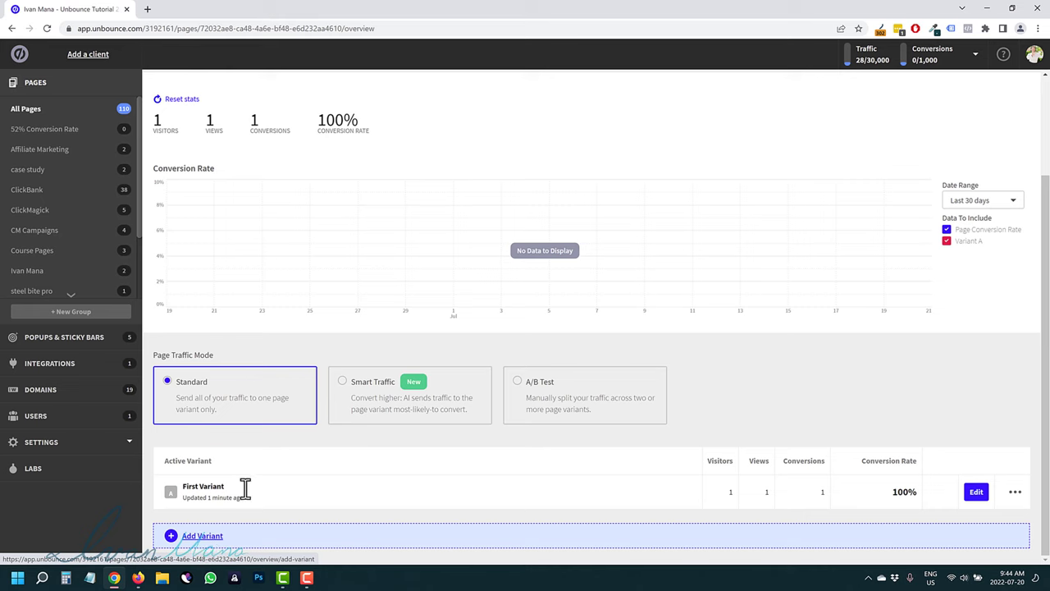
click(200, 538)
click(463, 295)
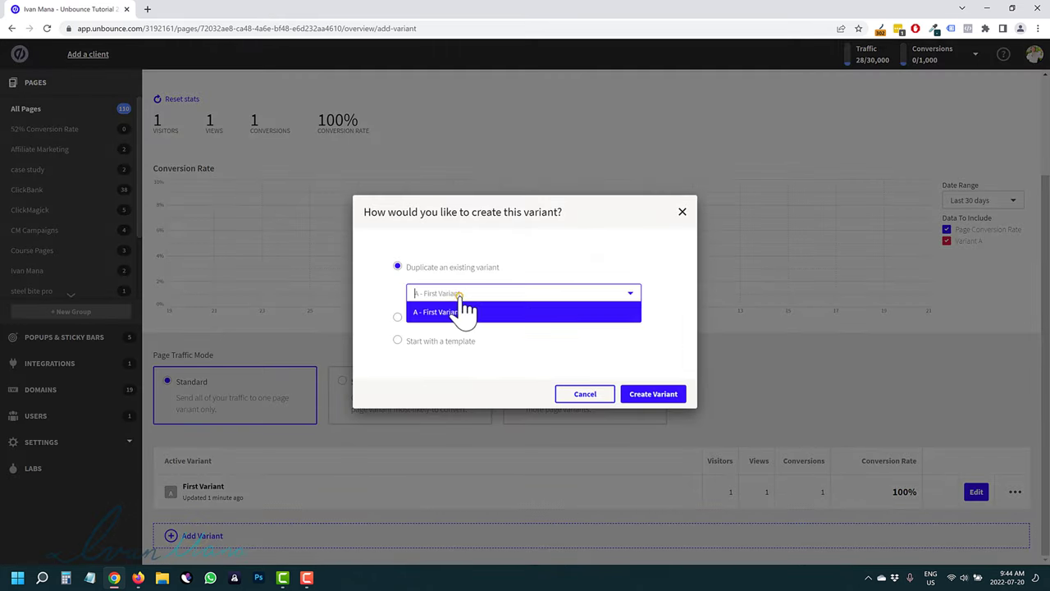
click(453, 314)
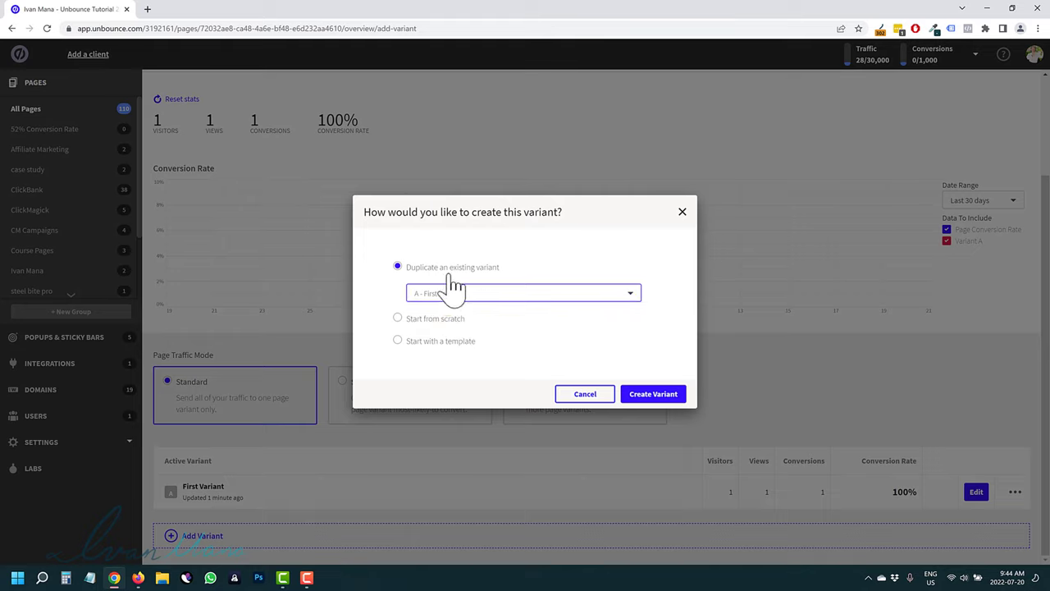
click(434, 319)
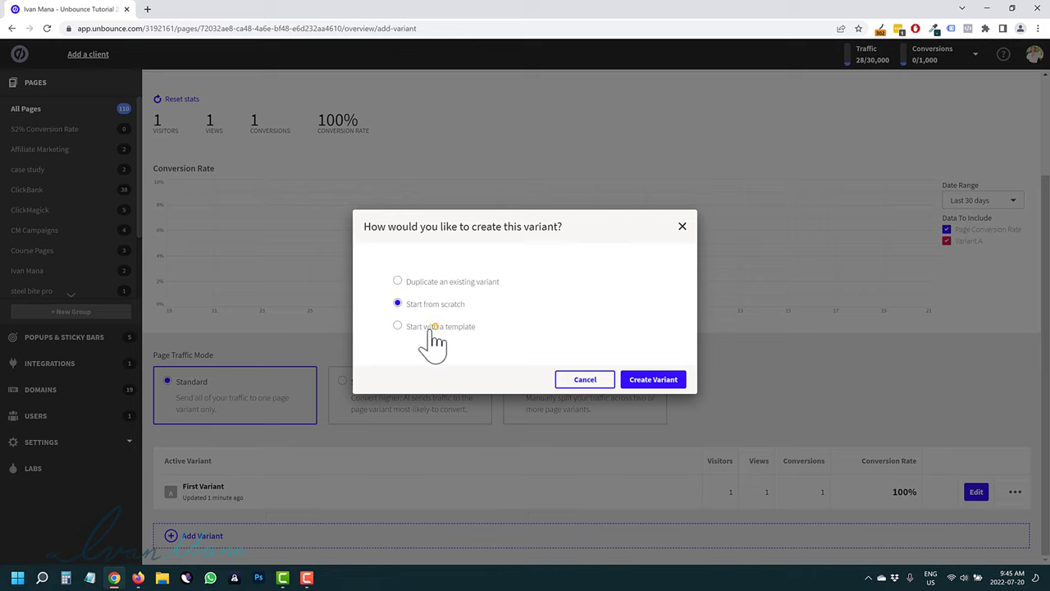
click(434, 328)
click(444, 345)
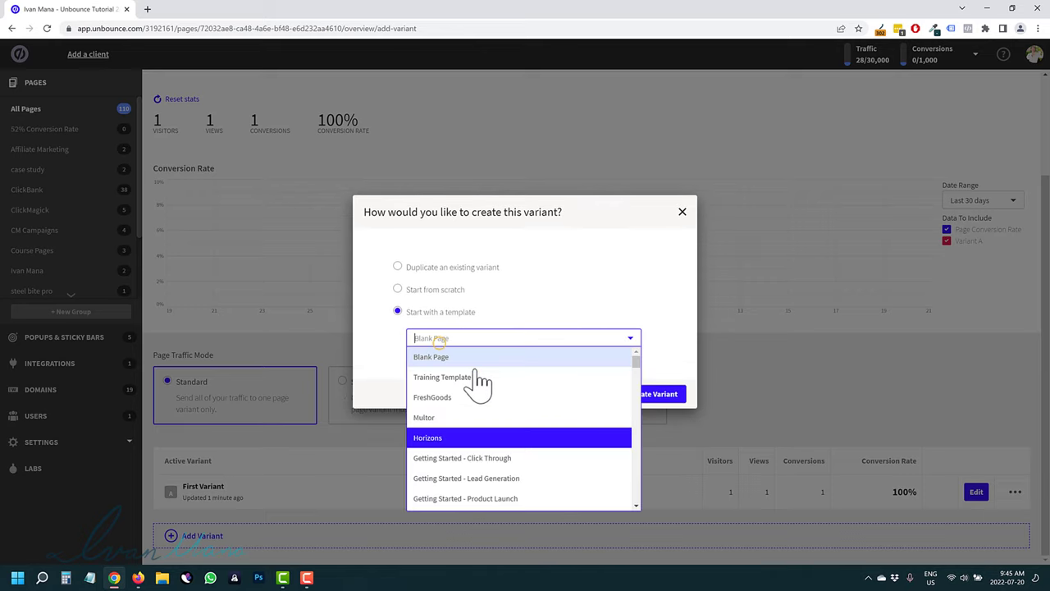
click(435, 269)
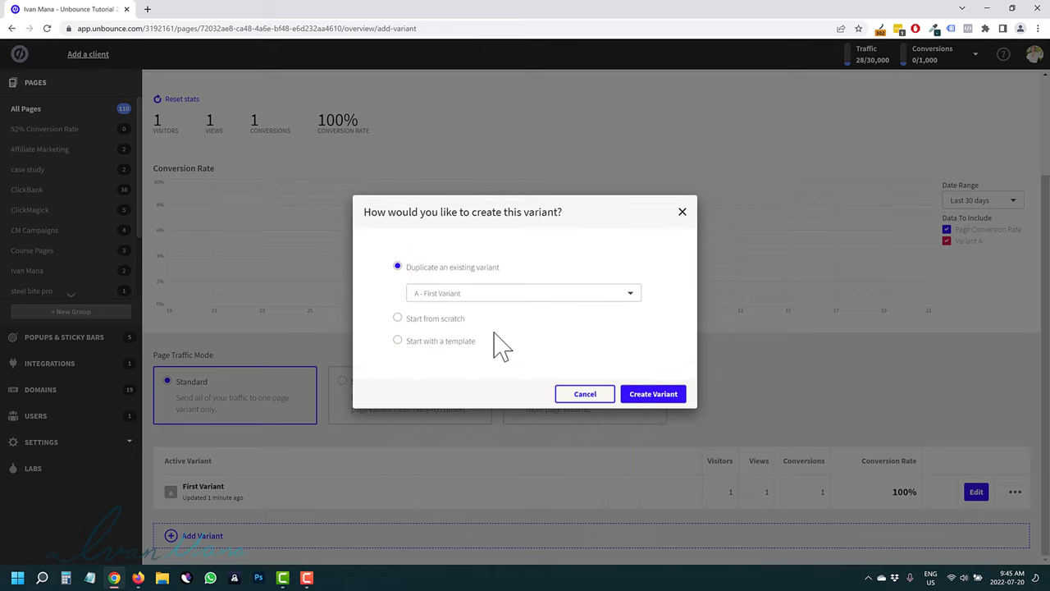
click(647, 395)
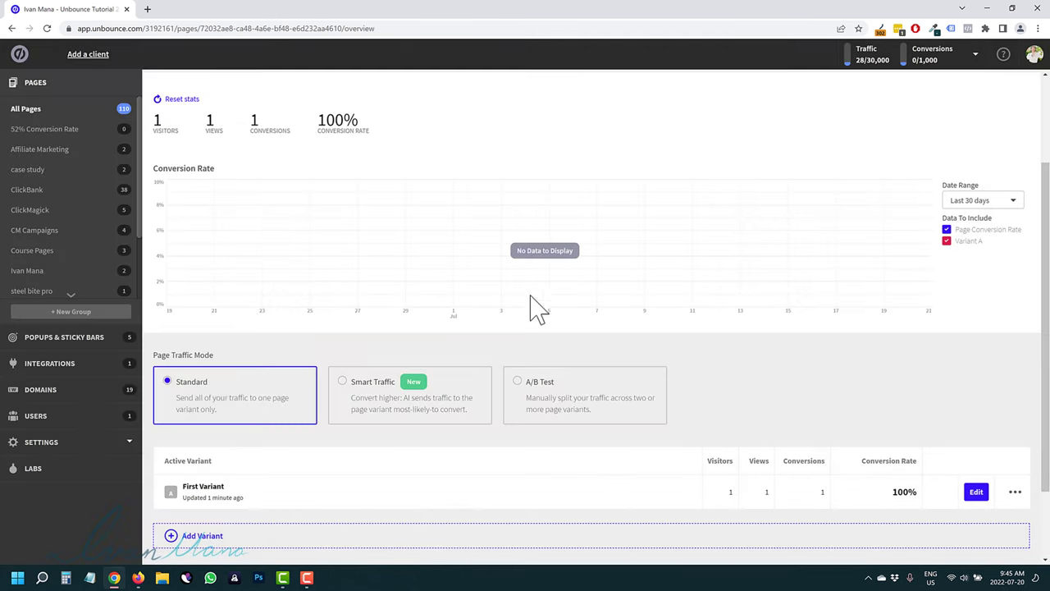
scroll(525, 481, down, 1)
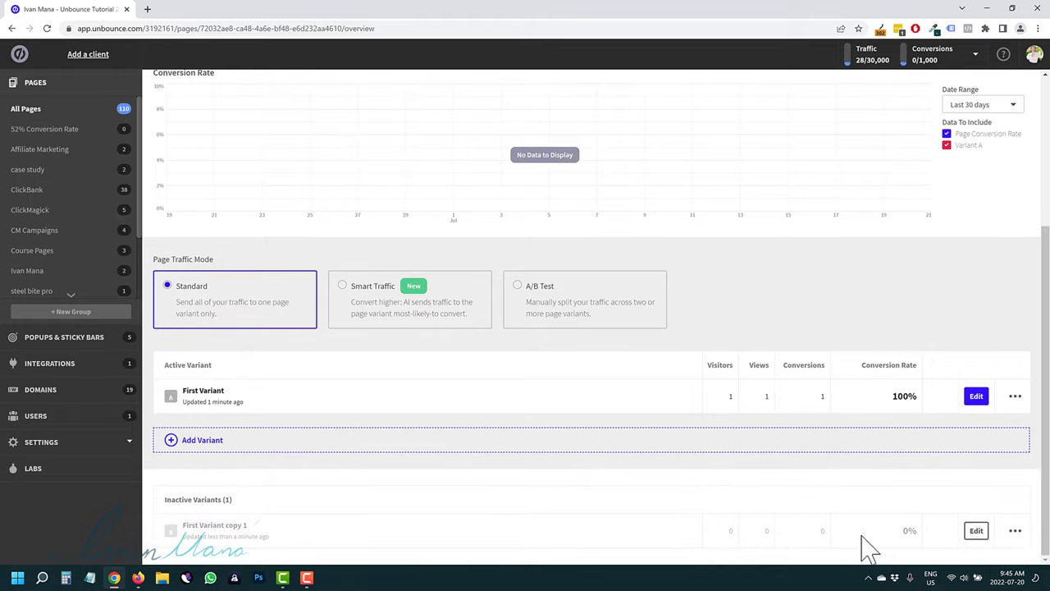
click(986, 535)
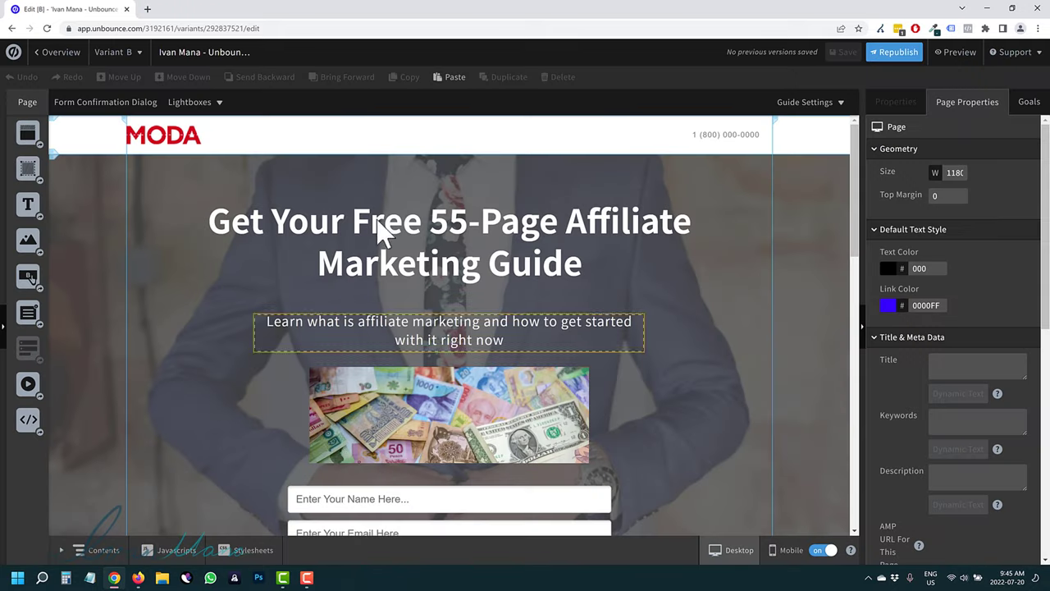
Step: Change Variant B's headline to 'Learn How to Make Money With Affiliate Marketing', save, return to Overview
double_click(476, 245)
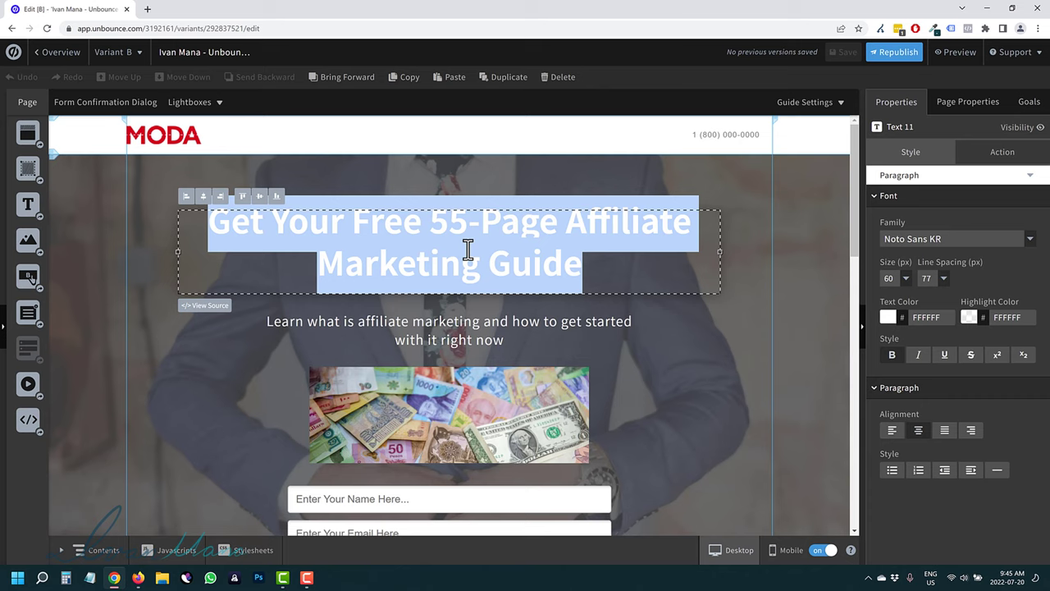
text(earn )
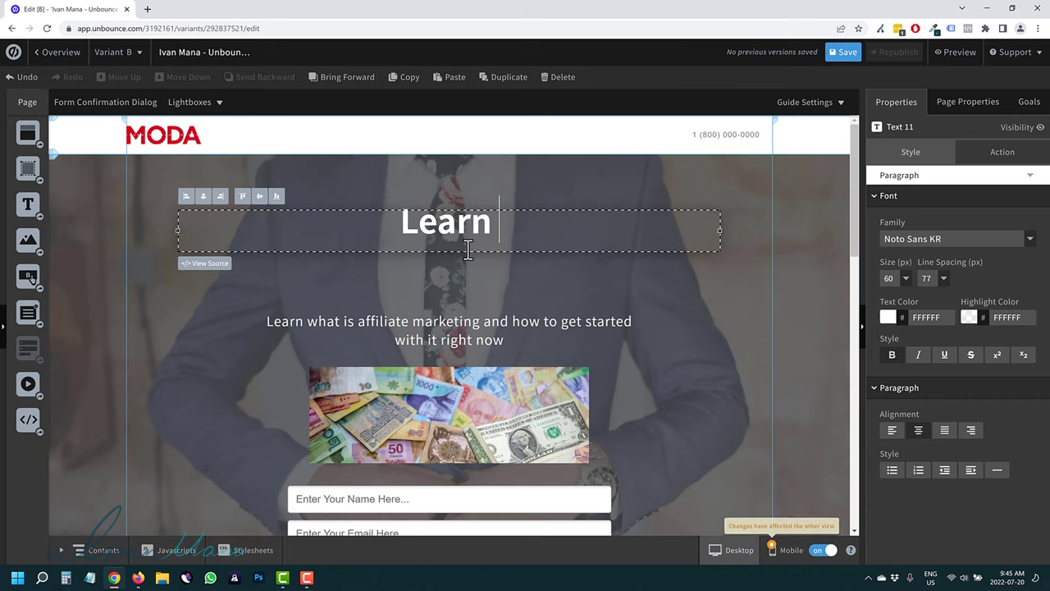
text(How to Make Mo)
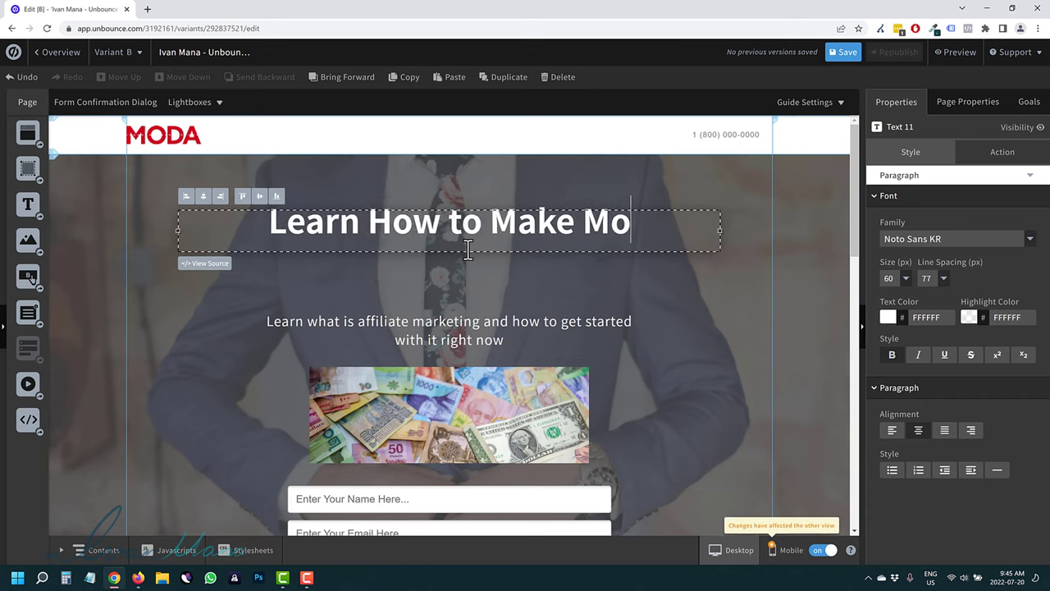
text(ney With Afiiliate Marketing)
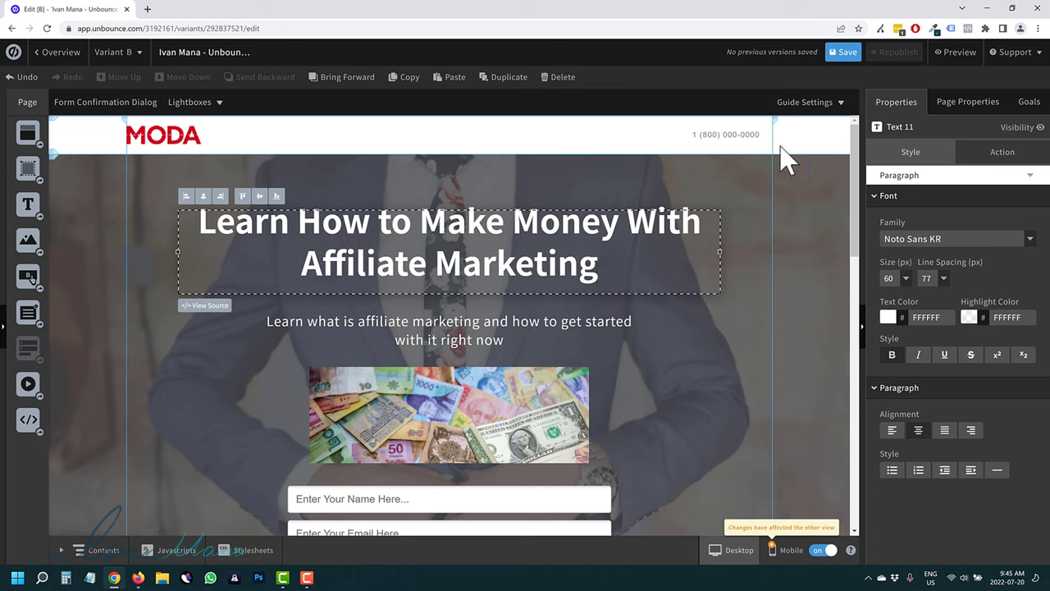
click(842, 52)
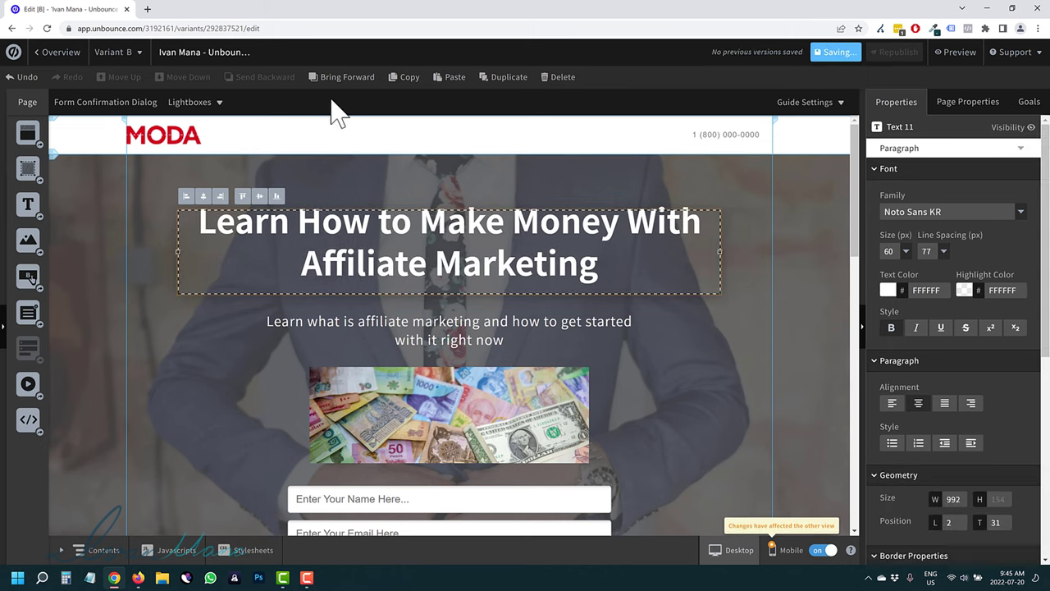
click(119, 53)
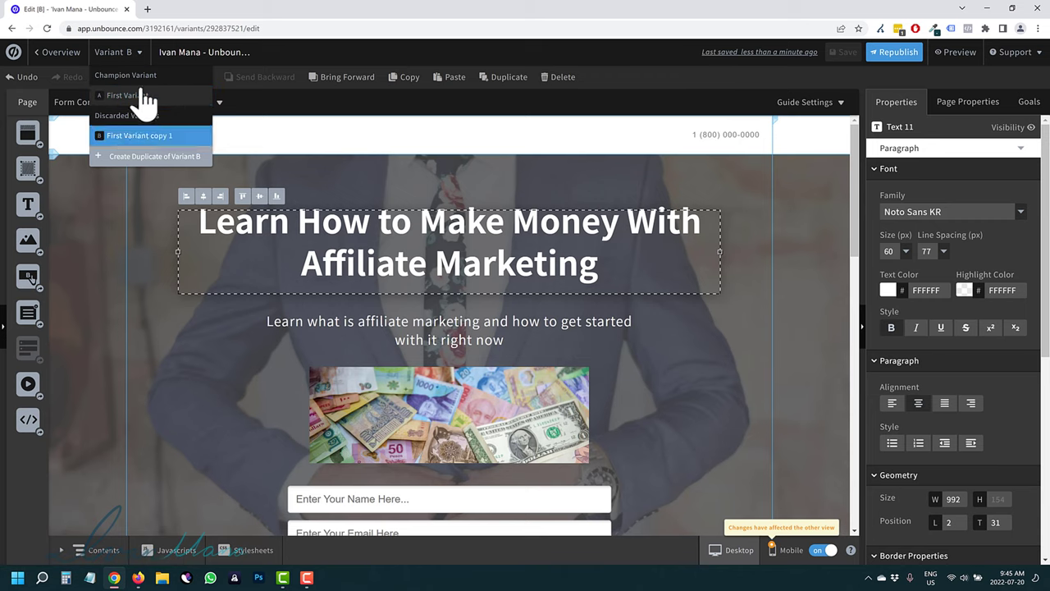
click(58, 56)
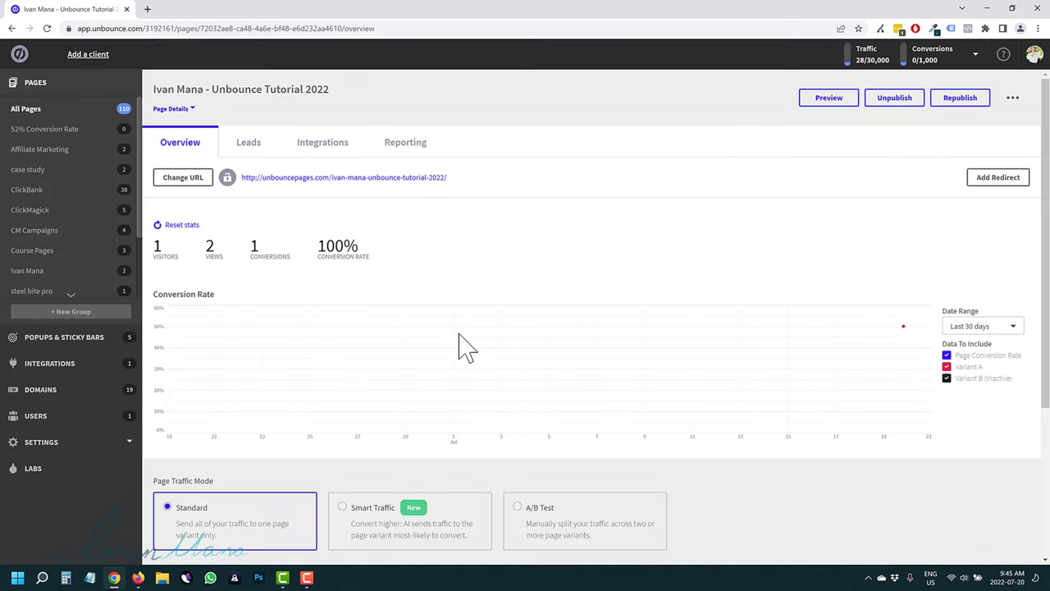
Step: Rename the copied variant 'Headline Variation 2' and set the traffic mode to A/B Test
scroll(462, 344, down, 2)
scroll(328, 447, down, 1)
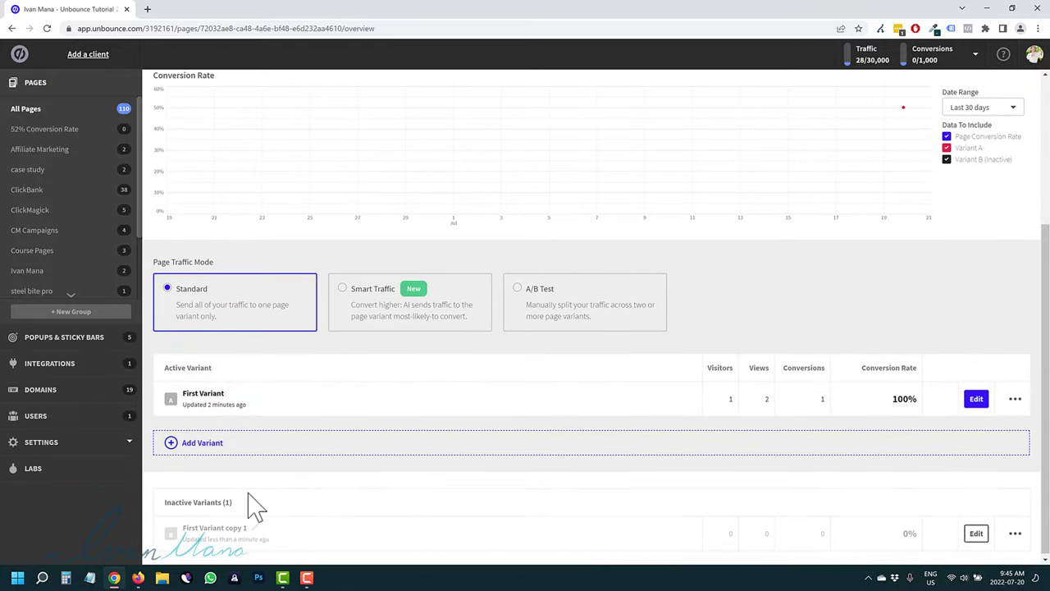
click(258, 529)
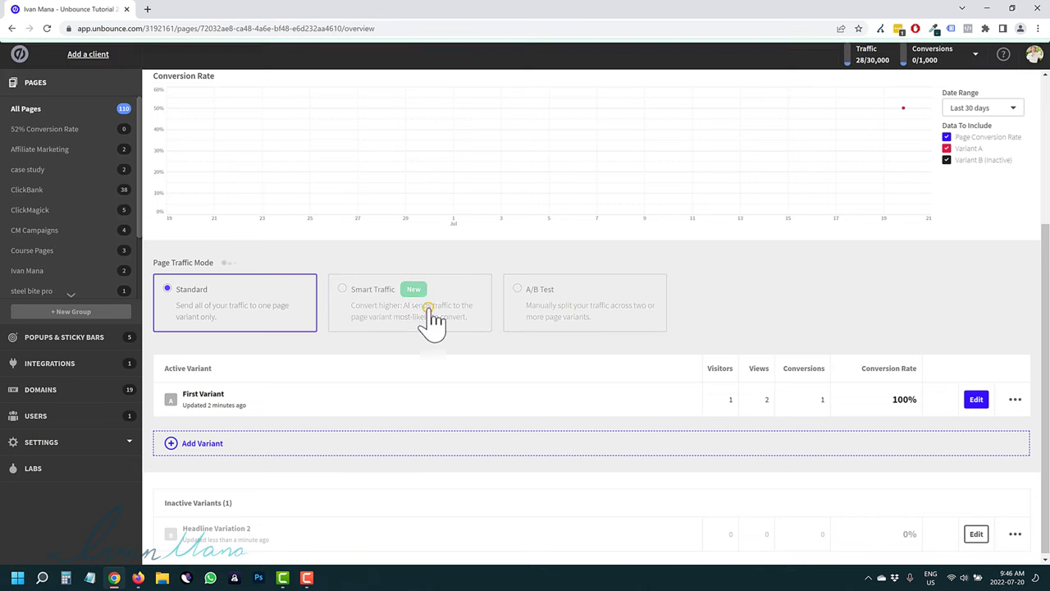
click(347, 288)
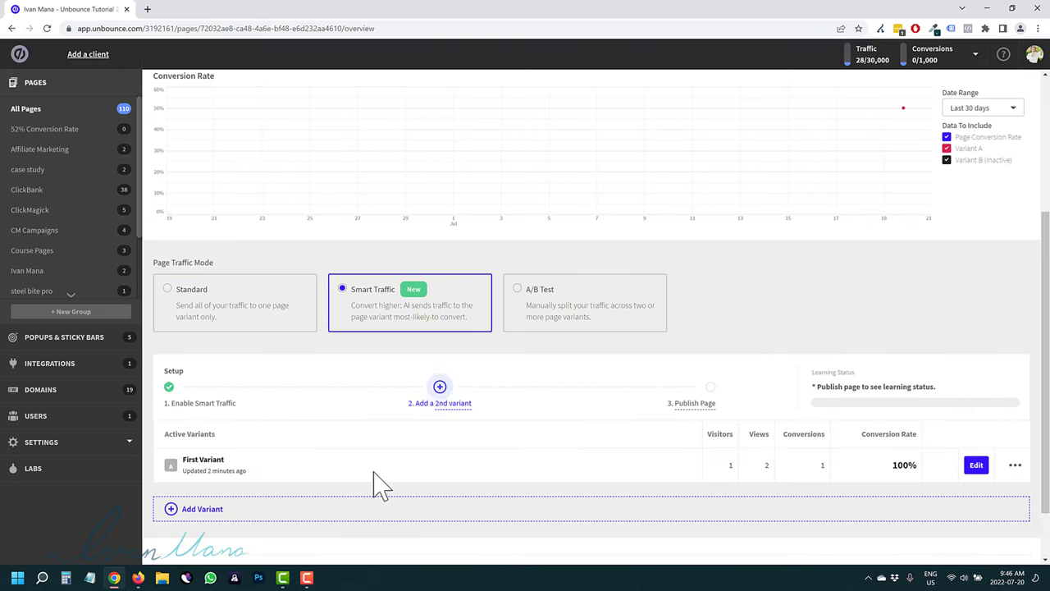
scroll(312, 450, down, 1)
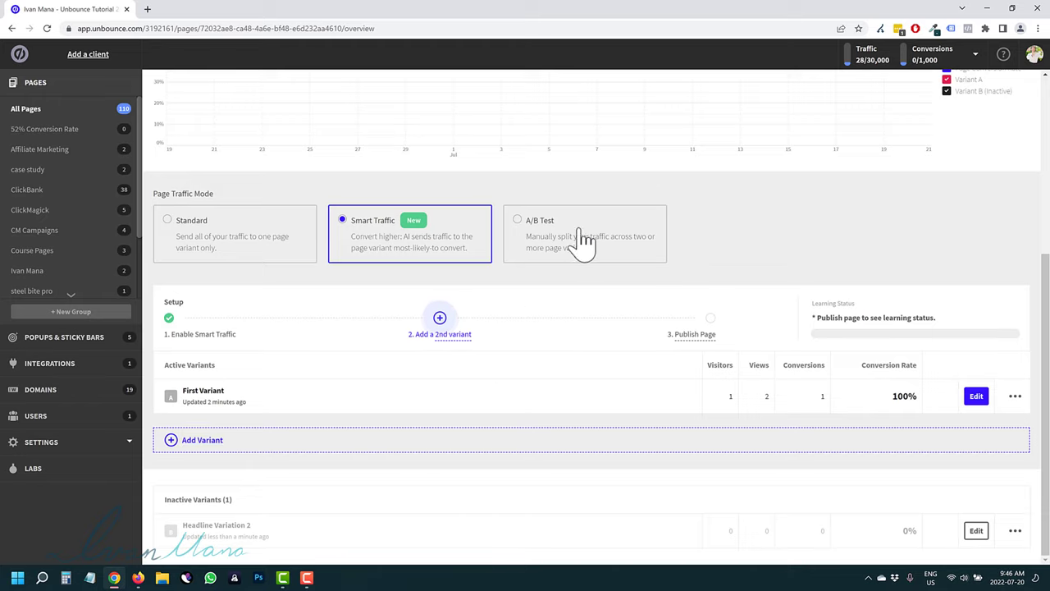
click(554, 251)
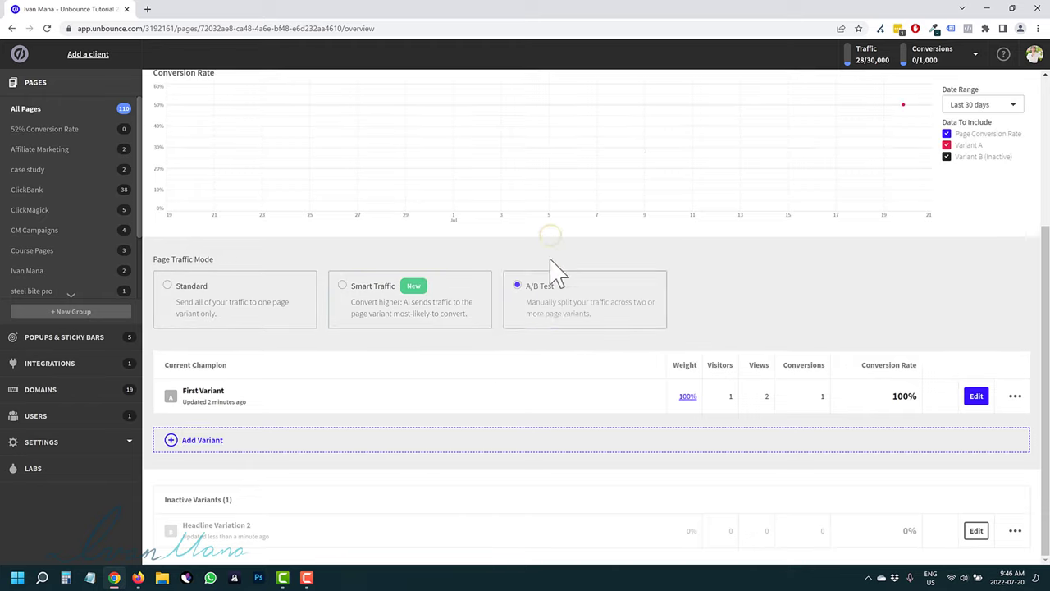
Step: Add Headline Variation 2 to the test and republish the page
scroll(855, 199, up, 3)
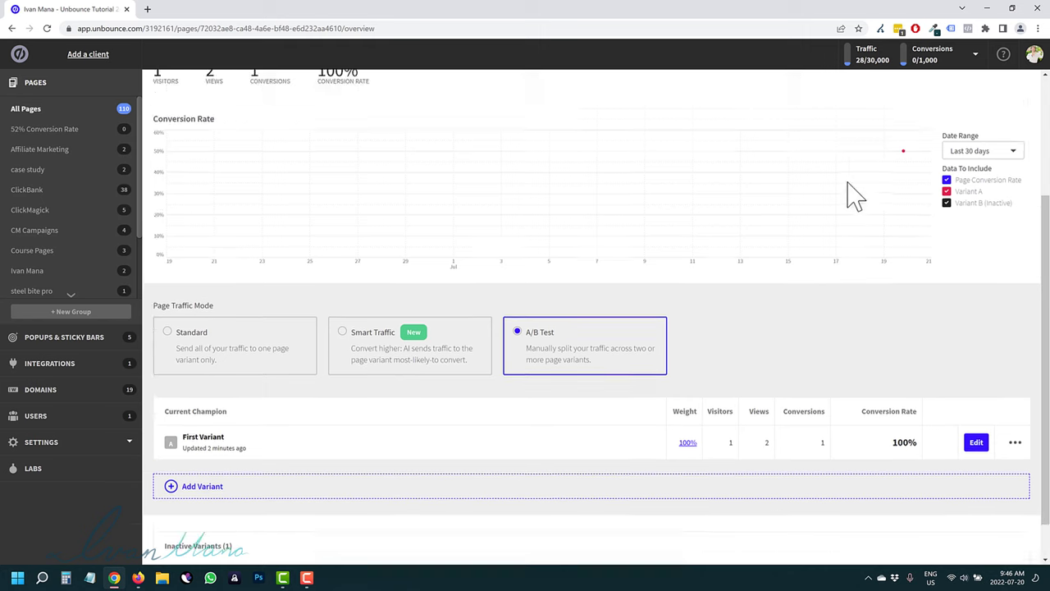
scroll(902, 476, down, 3)
click(1014, 531)
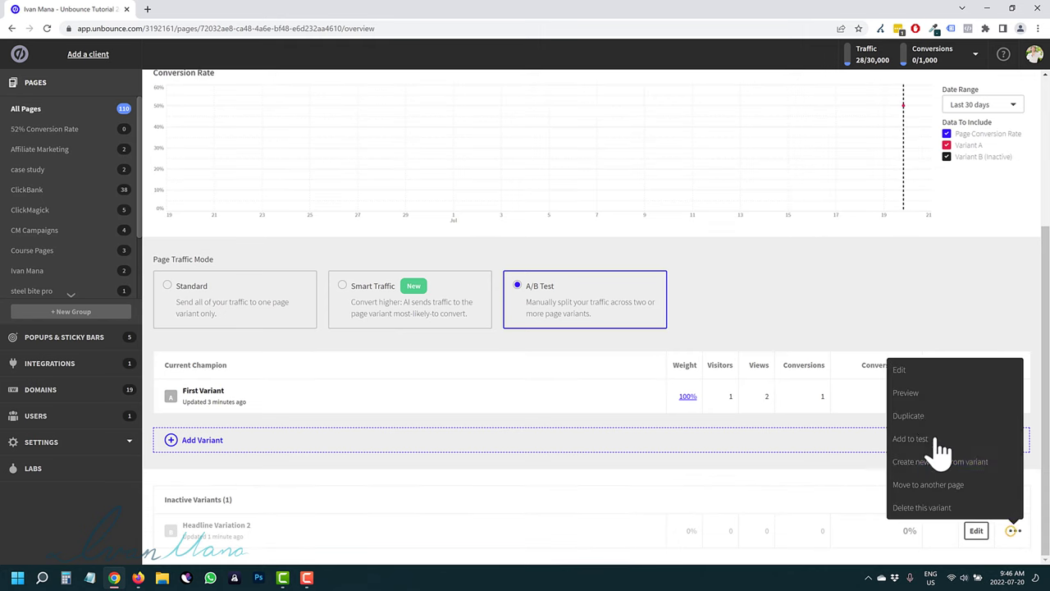
click(924, 441)
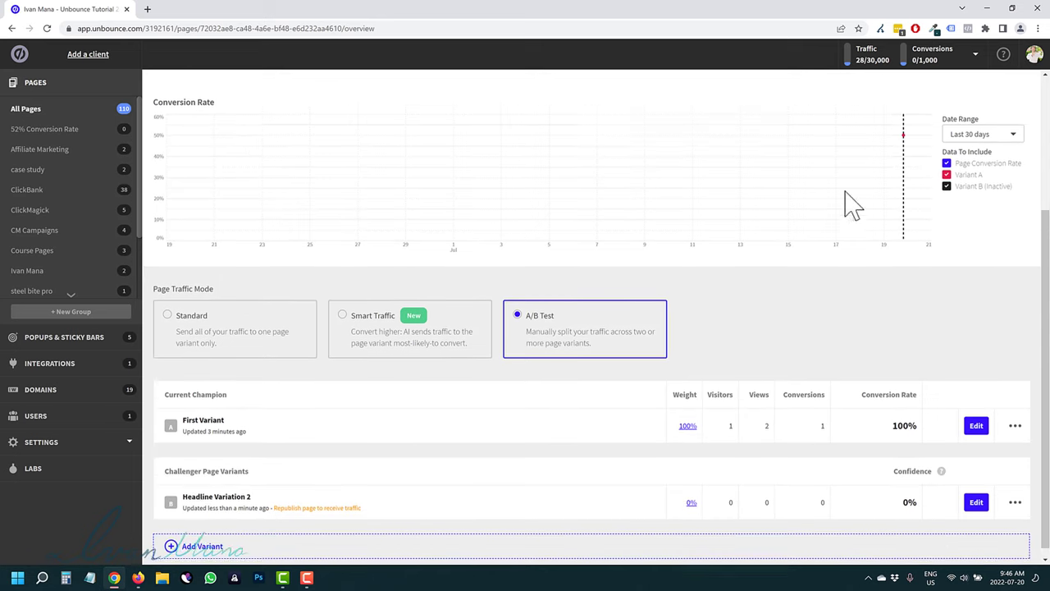
scroll(902, 164, up, 3)
click(960, 98)
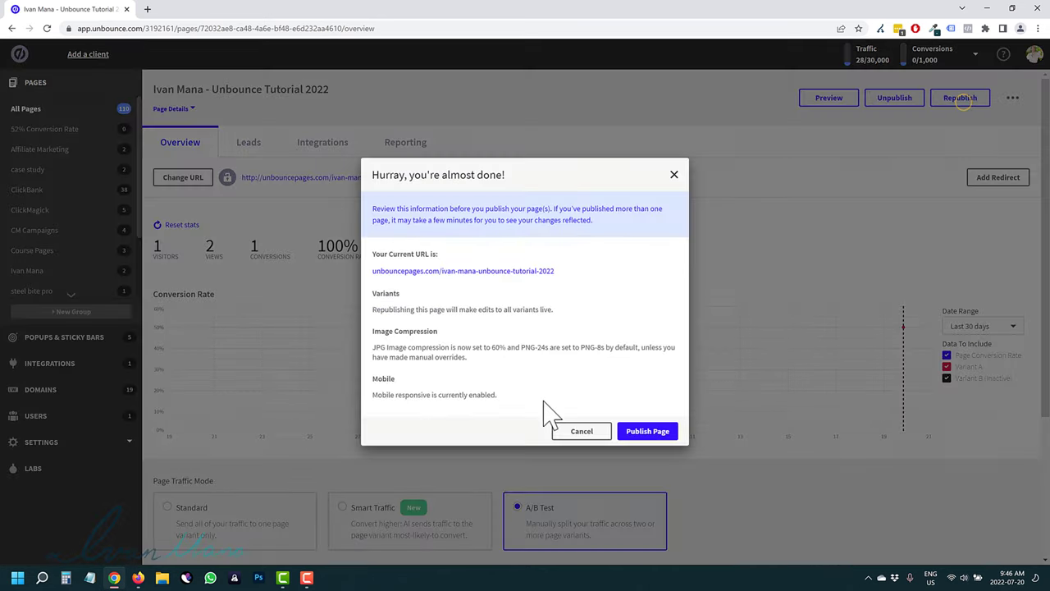
click(636, 431)
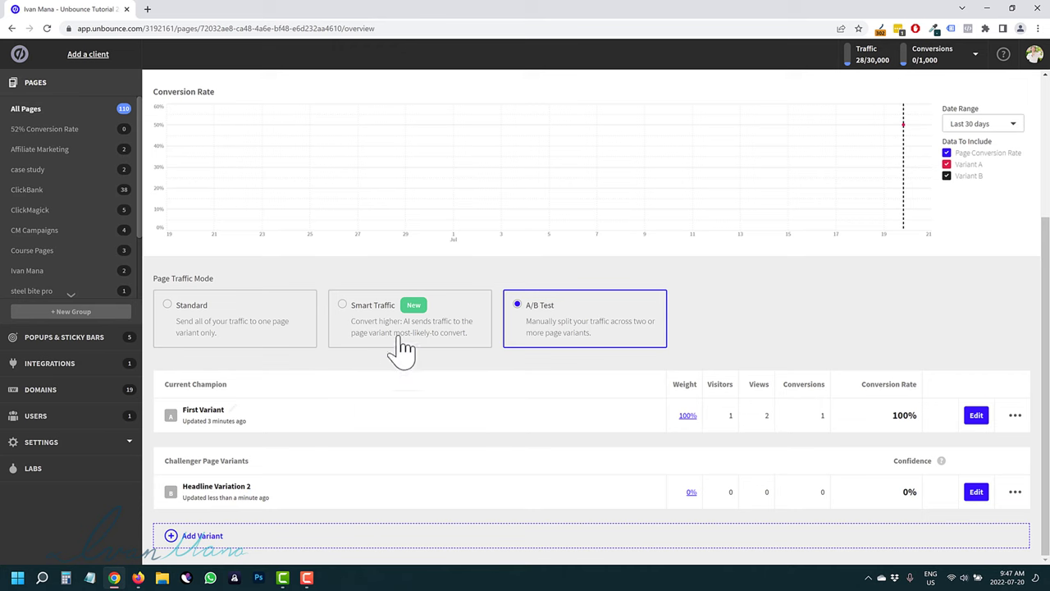
Step: Enable Standard mode sending all traffic to A - First Variant, then open the YT pages group
click(402, 343)
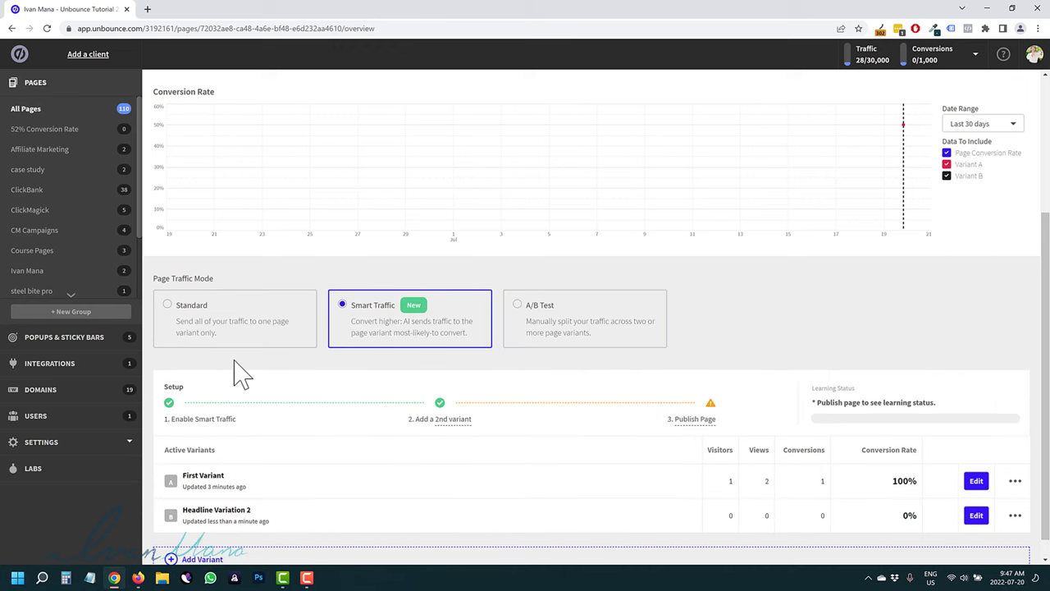
scroll(213, 328, down, 1)
click(206, 305)
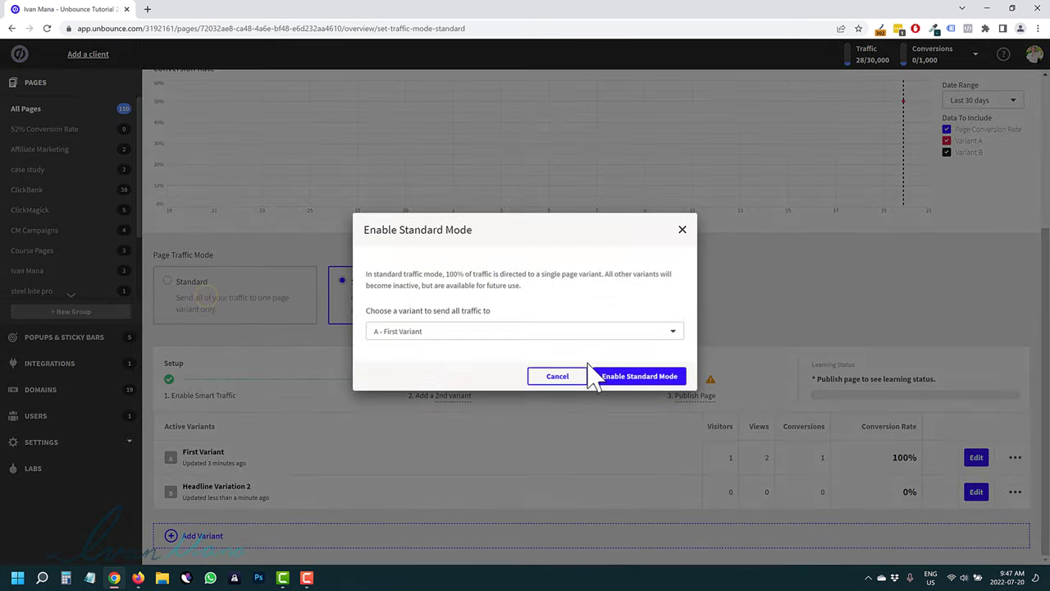
click(648, 386)
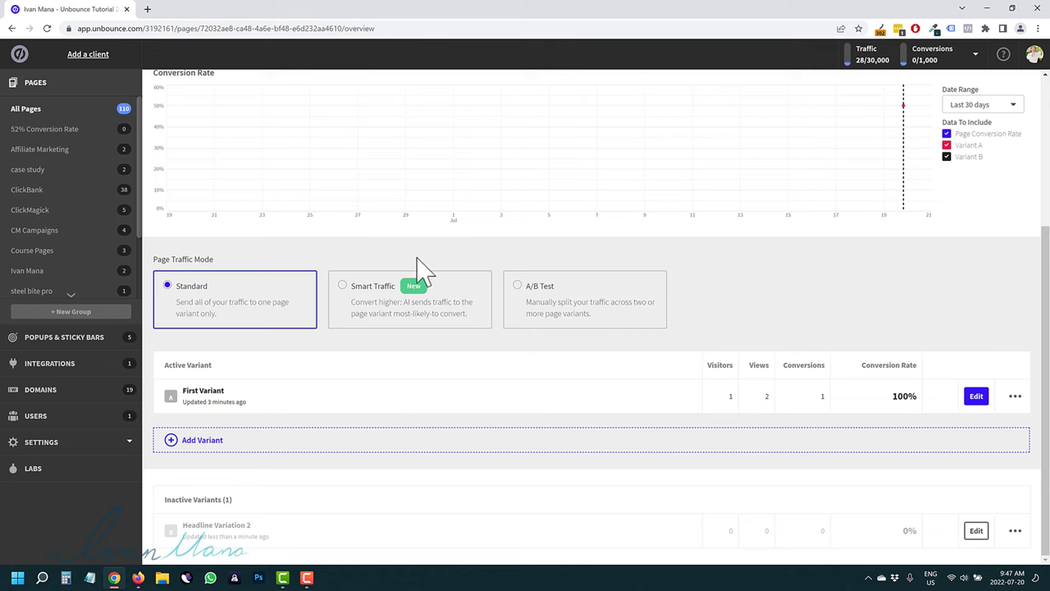
scroll(434, 365, up, 3)
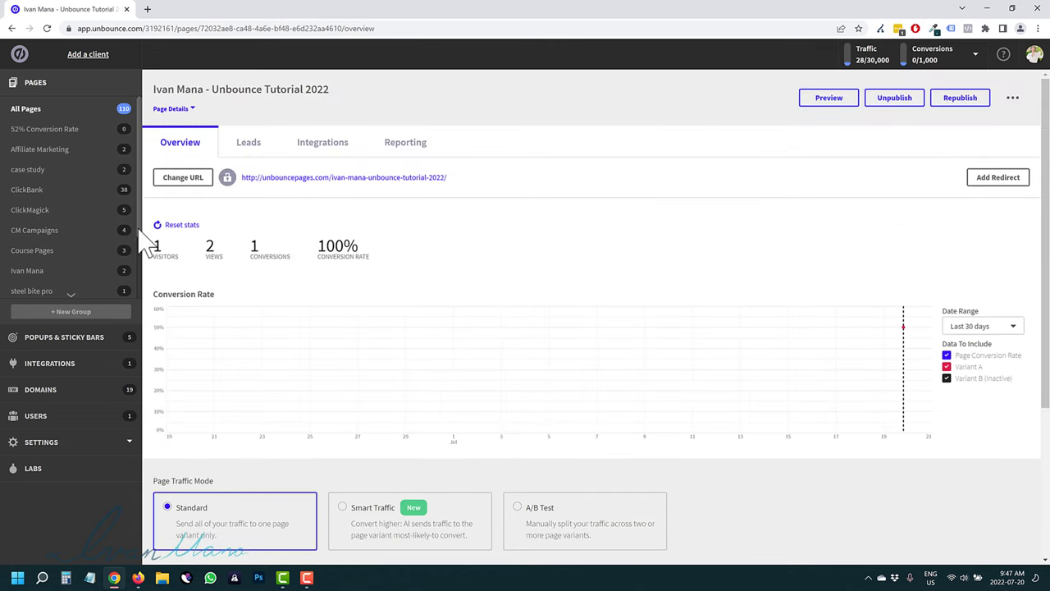
scroll(58, 271, down, 2)
click(25, 286)
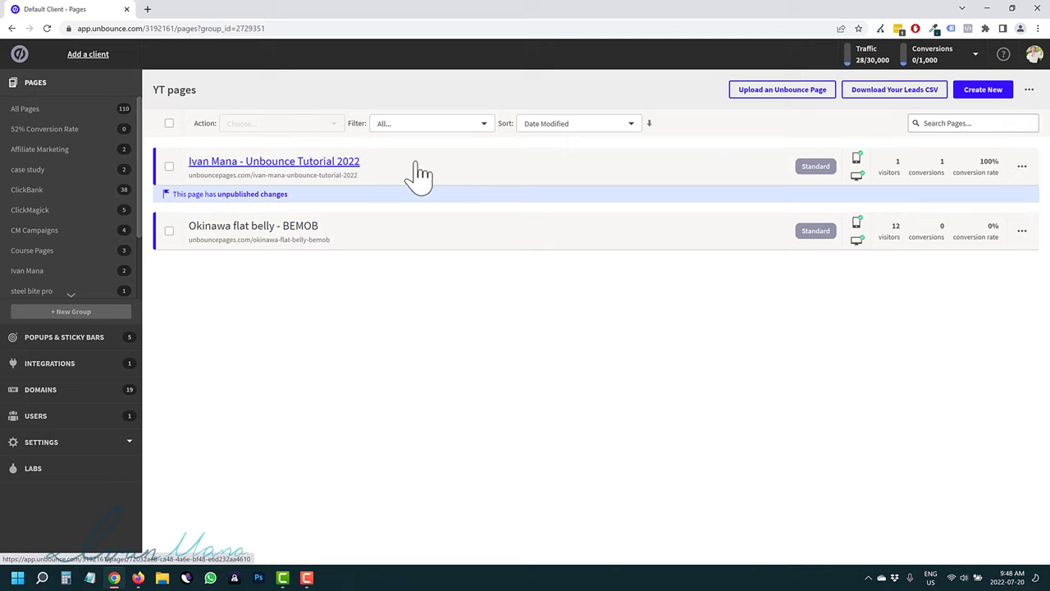
Step: Check the tutorial page's group memberships without changing them, then go to Popups & Sticky Bars
click(1023, 166)
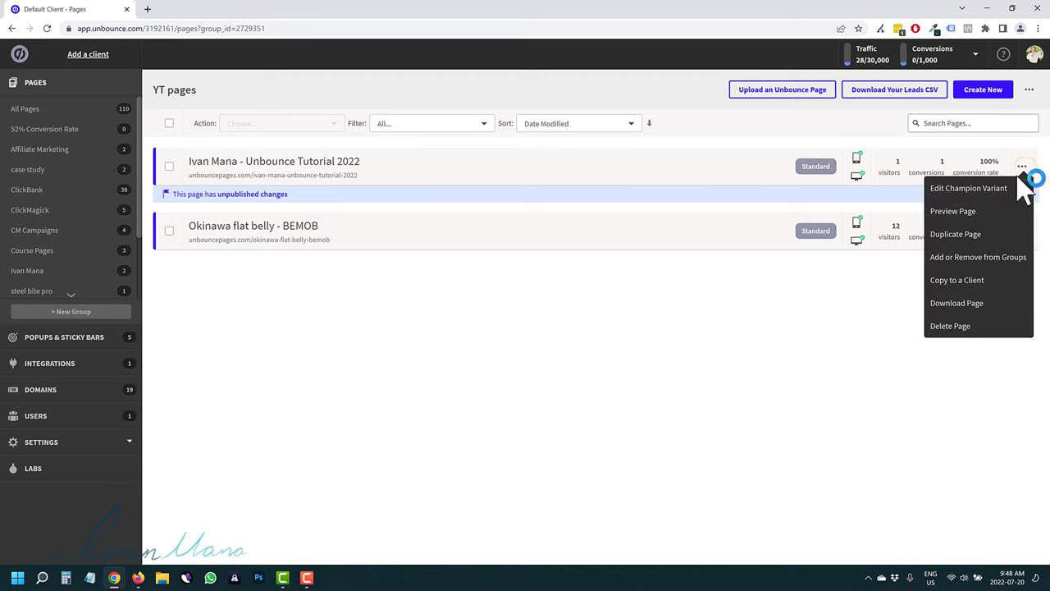
click(960, 258)
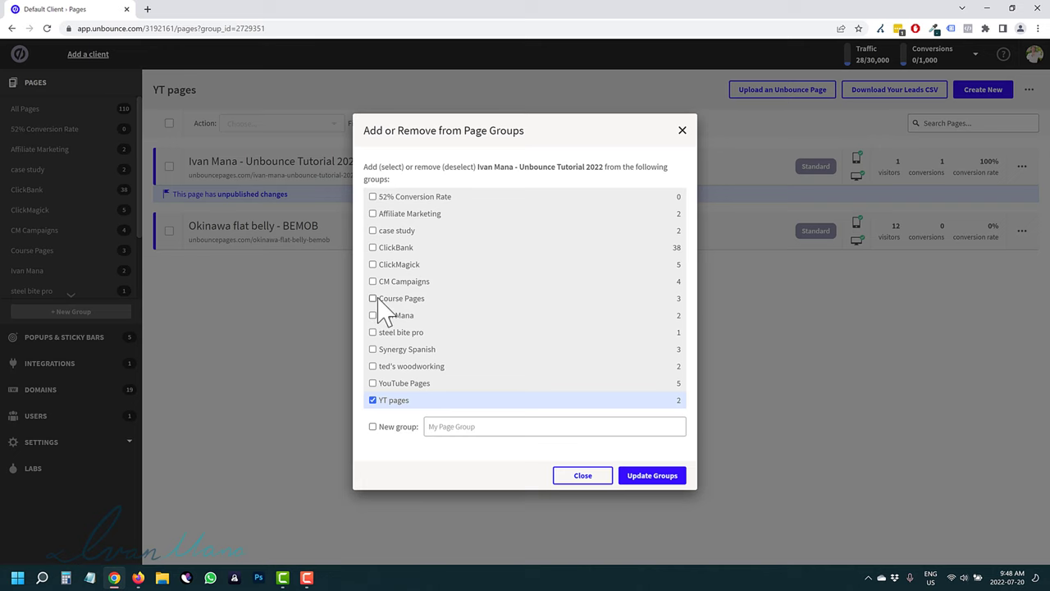
click(593, 476)
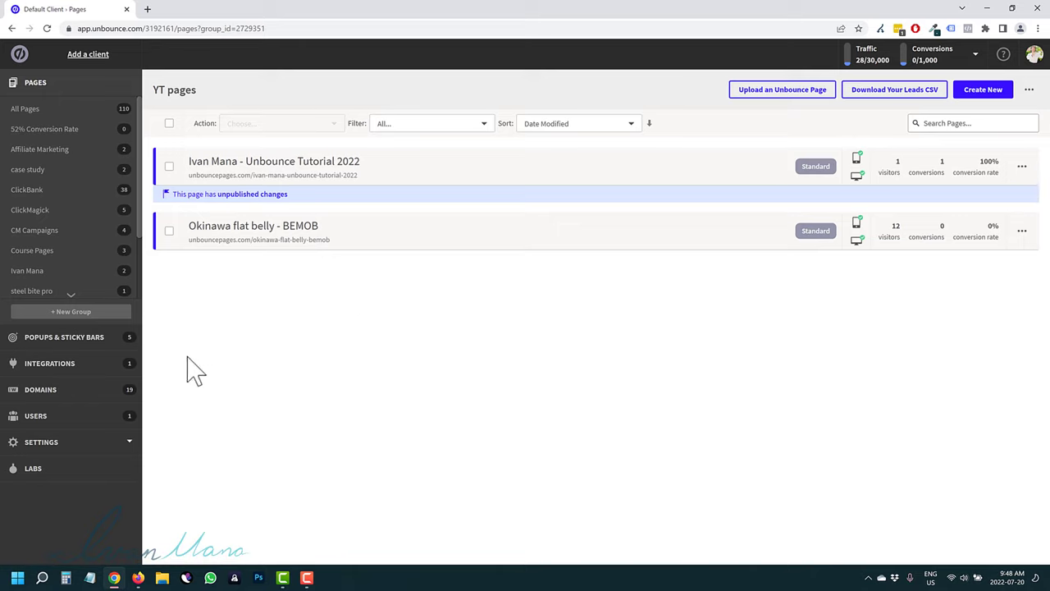
click(75, 337)
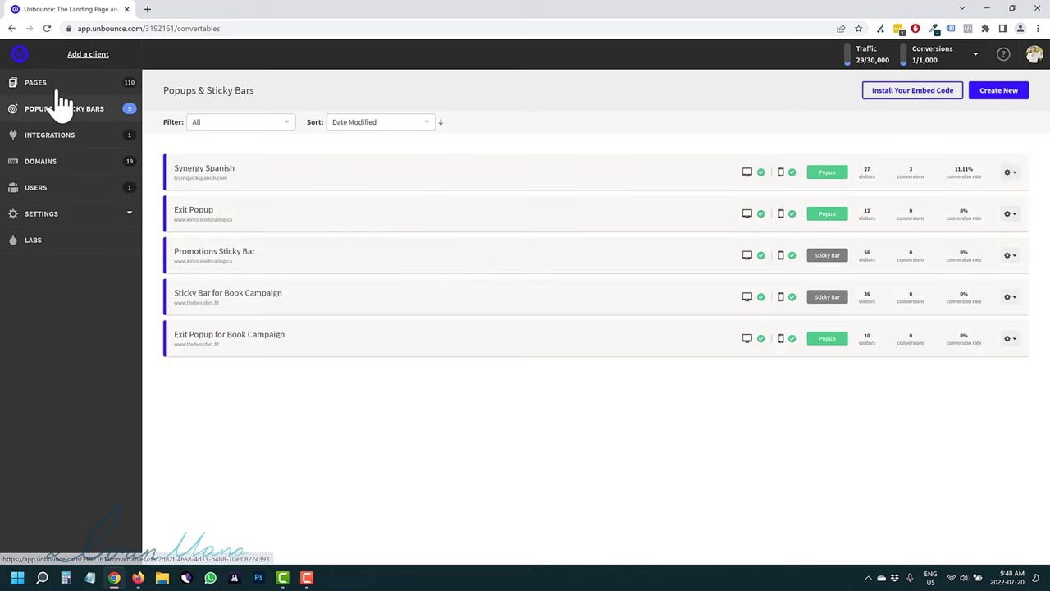
Step: Start creating a new popup from the Popups & Sticky Bars list
click(330, 154)
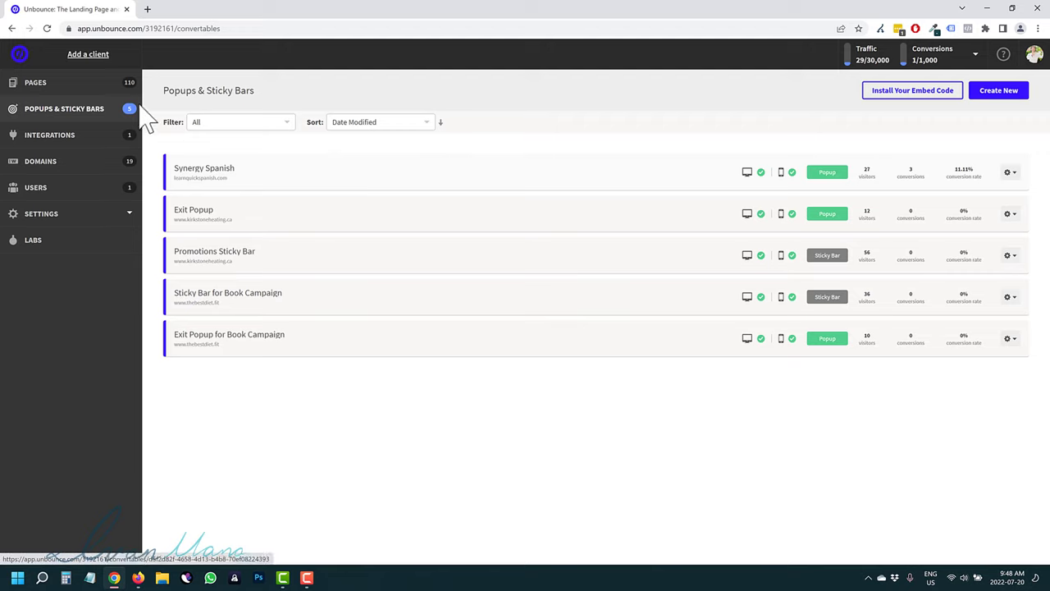
click(500, 156)
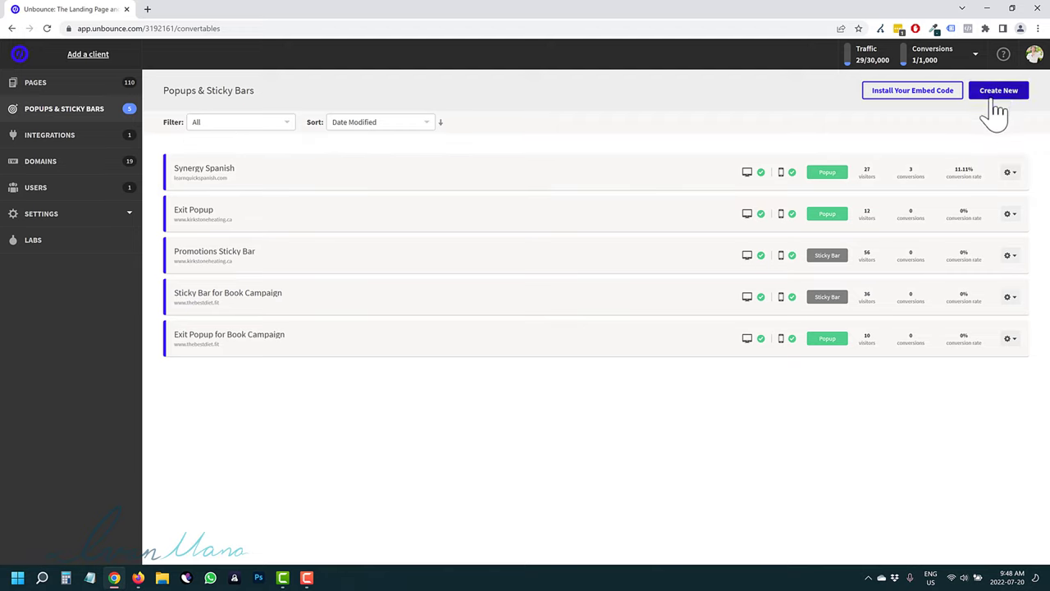
click(603, 215)
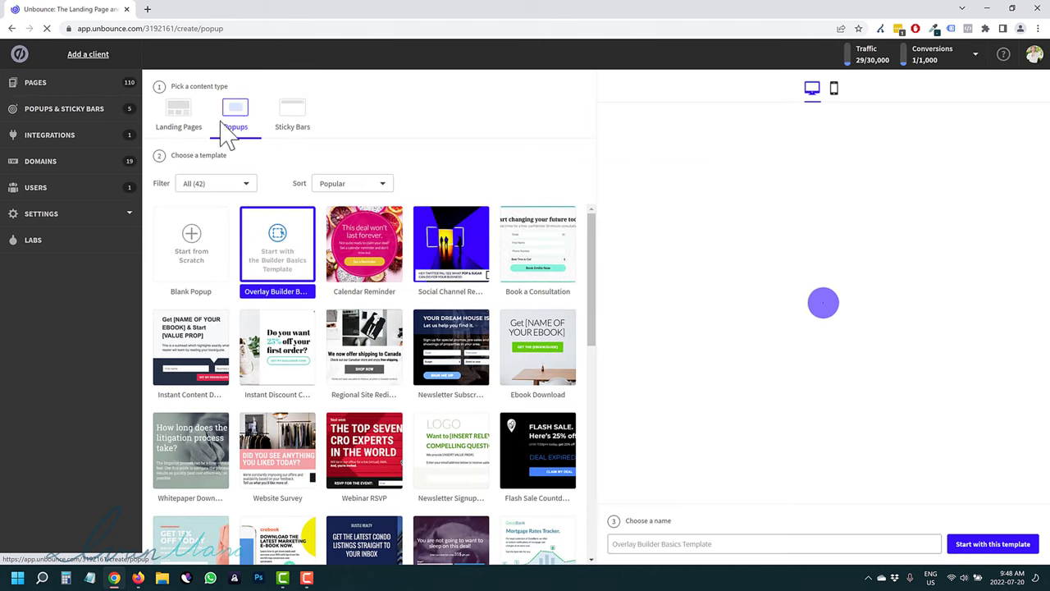
Step: Preview the Calendar Reminder, Social Channel Referral, Webinar RSVP and MJ Deal popup templates
click(364, 246)
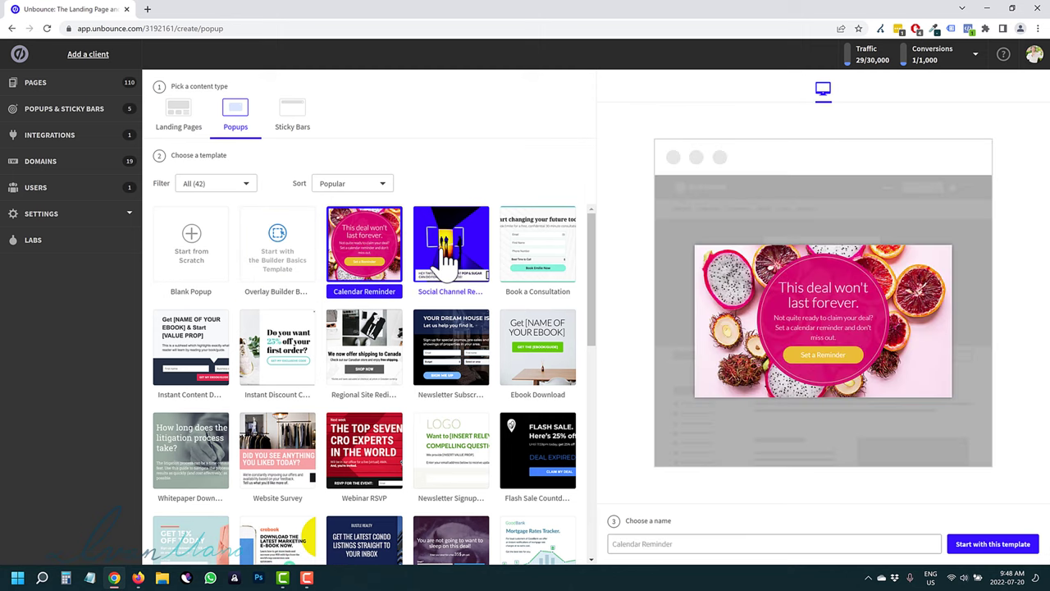
click(448, 261)
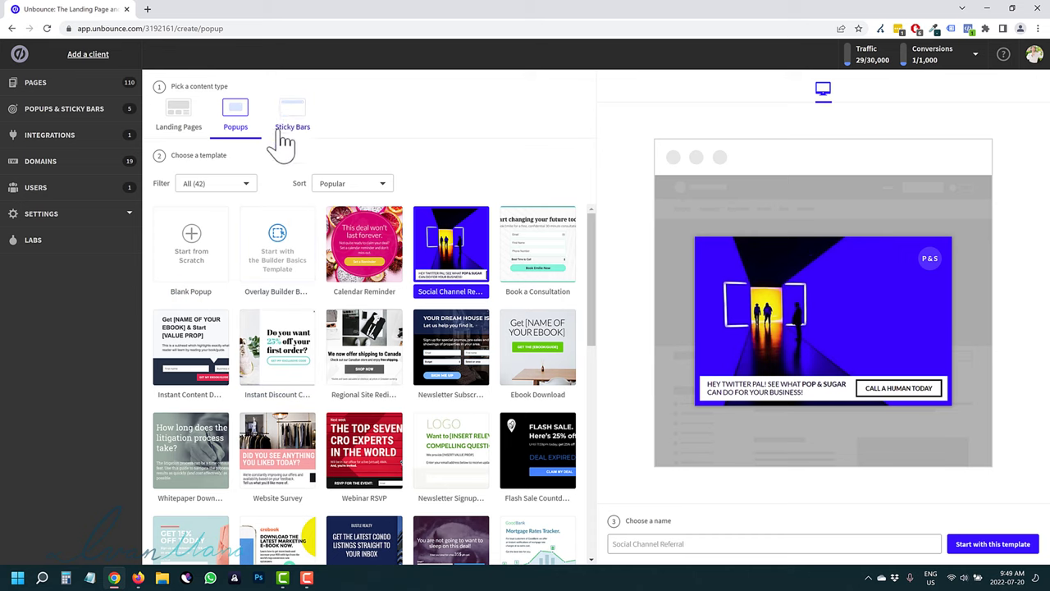
scroll(428, 312, down, 2)
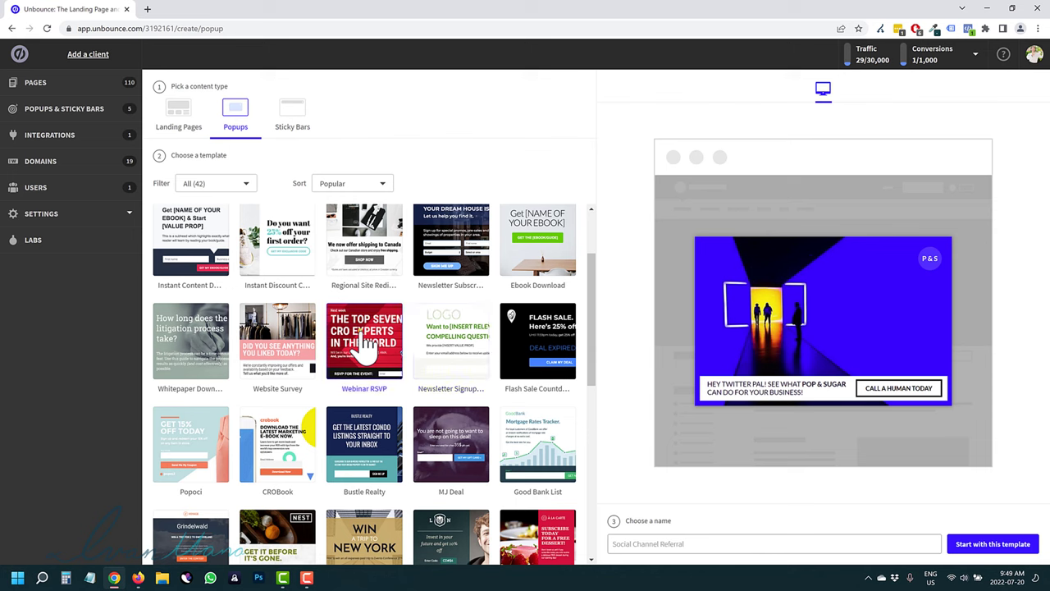
click(364, 343)
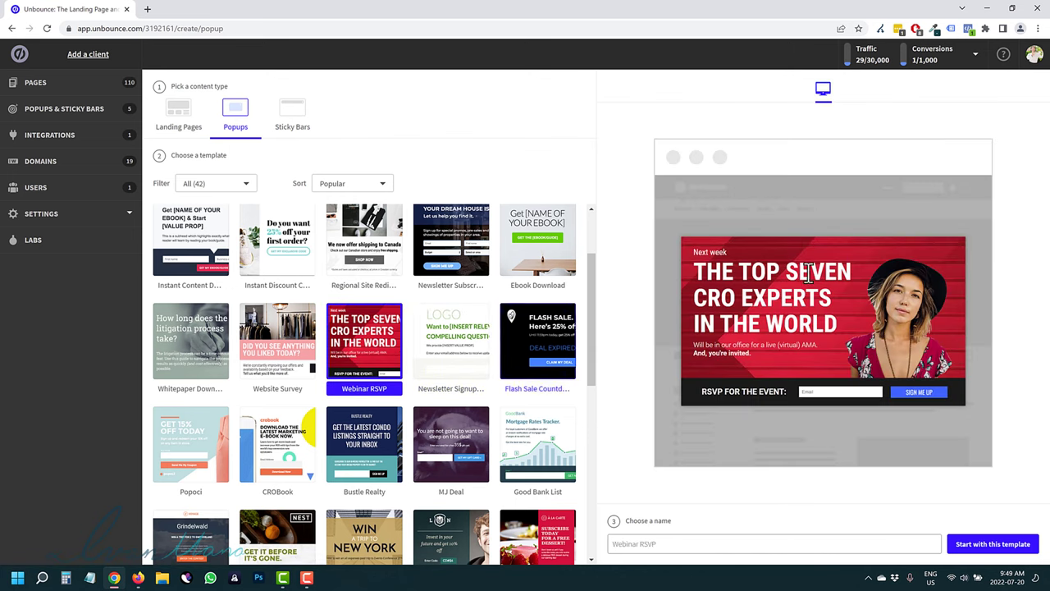
click(435, 449)
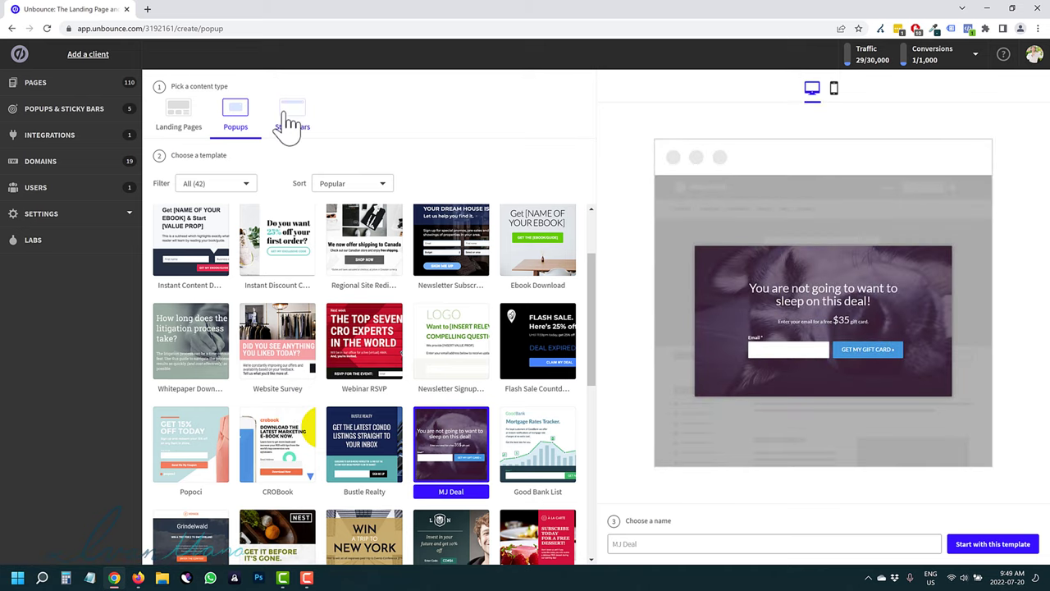
Step: Switch to sticky bar templates and preview Brochure Download, Contest Promo and Email Discount
click(292, 112)
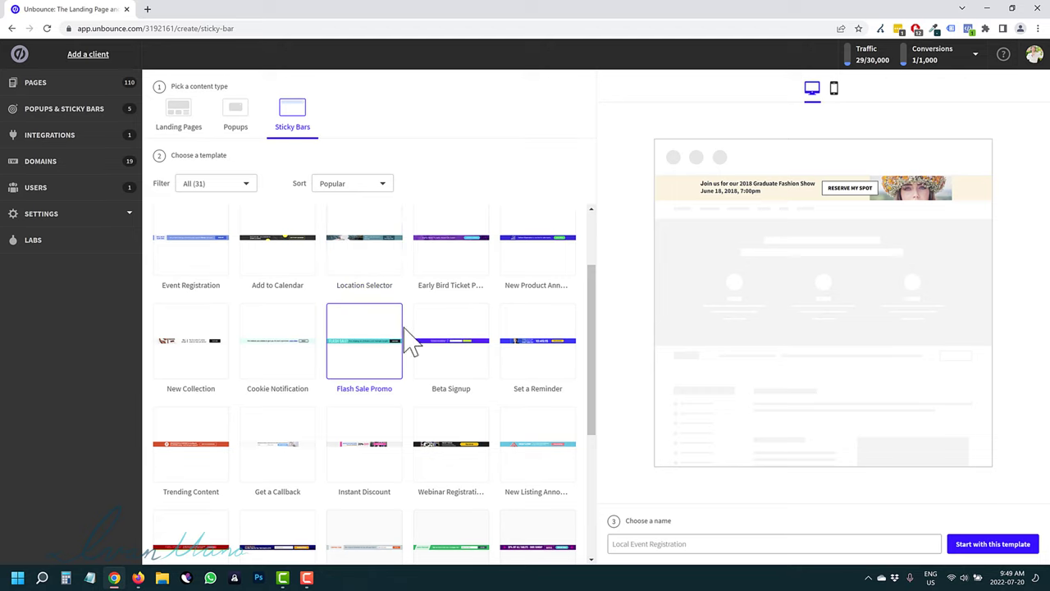
scroll(373, 299, up, 2)
click(368, 236)
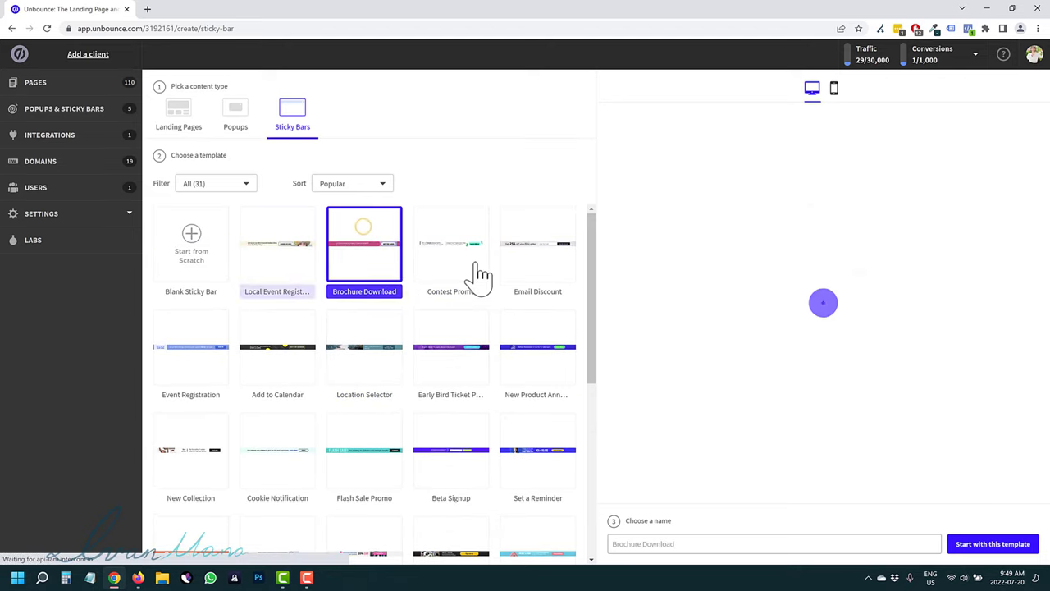
click(458, 261)
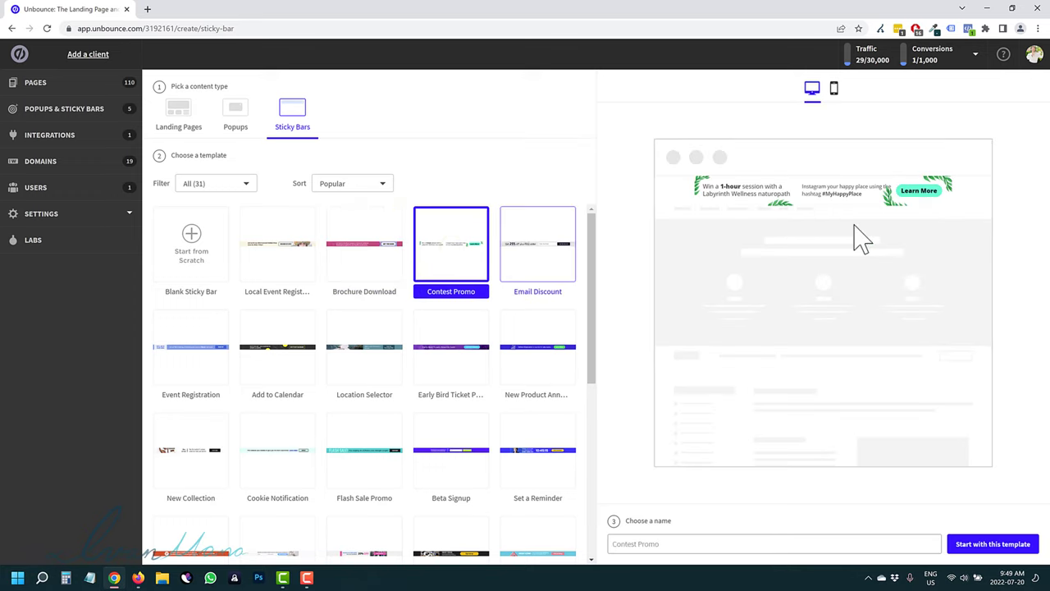
click(543, 277)
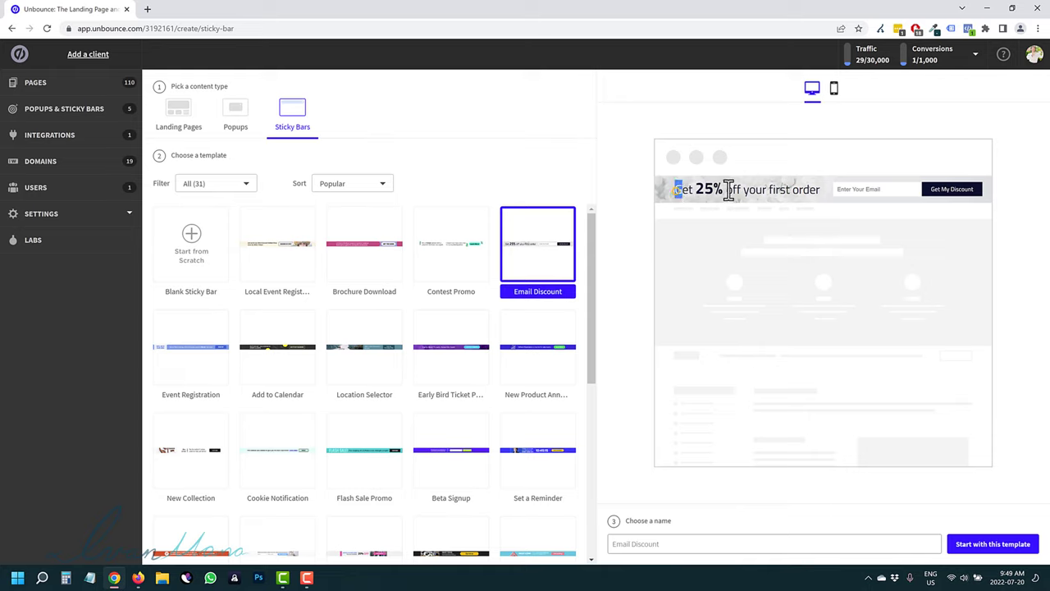
drag(729, 190, 806, 189)
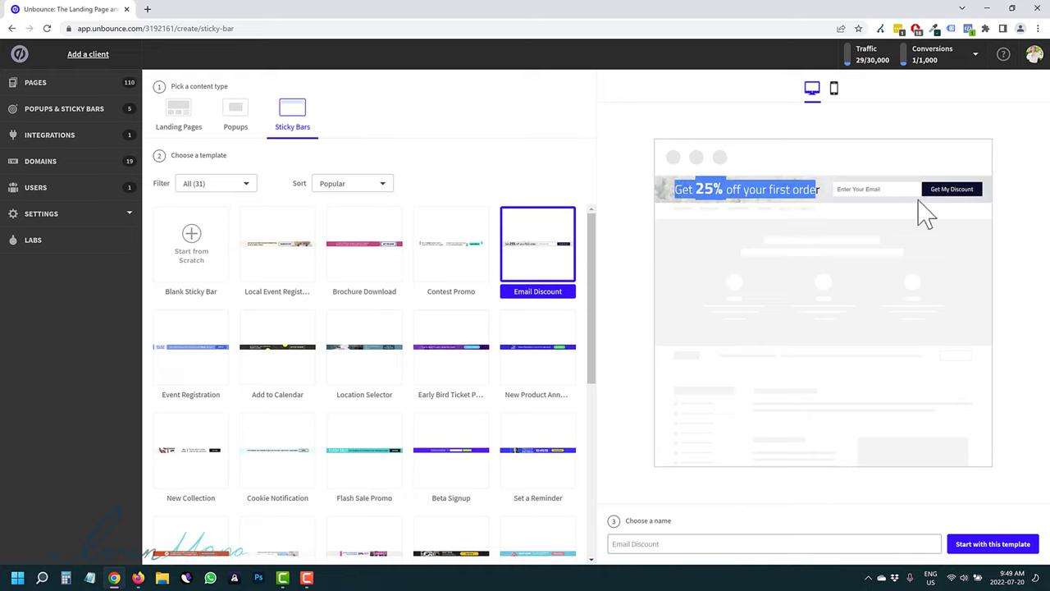
Step: Choose the Location Selector template and name the bar 'Location Sticky Bar - UB Tutor'
click(193, 355)
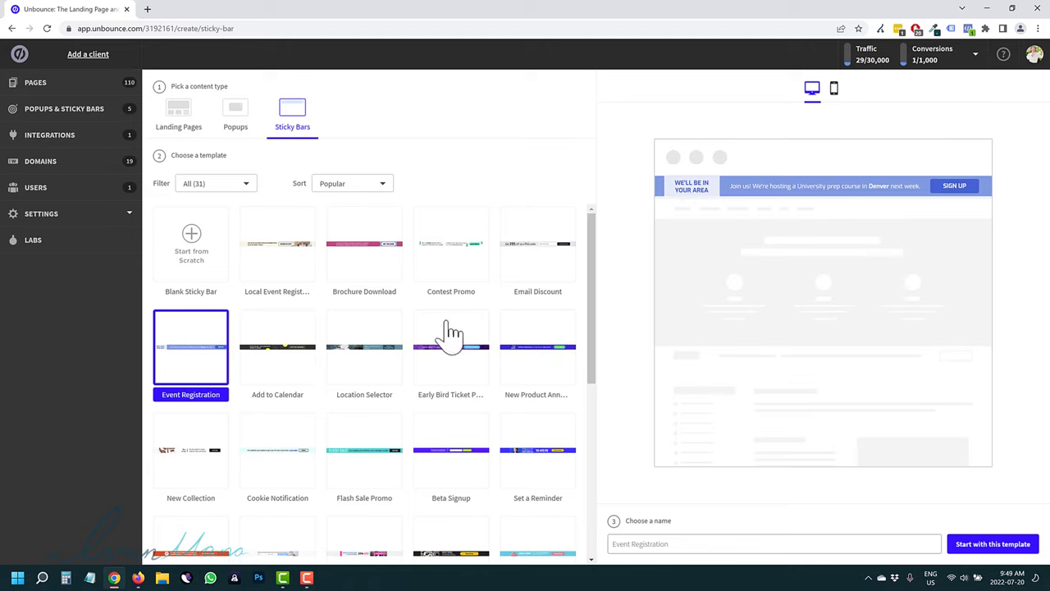
click(258, 376)
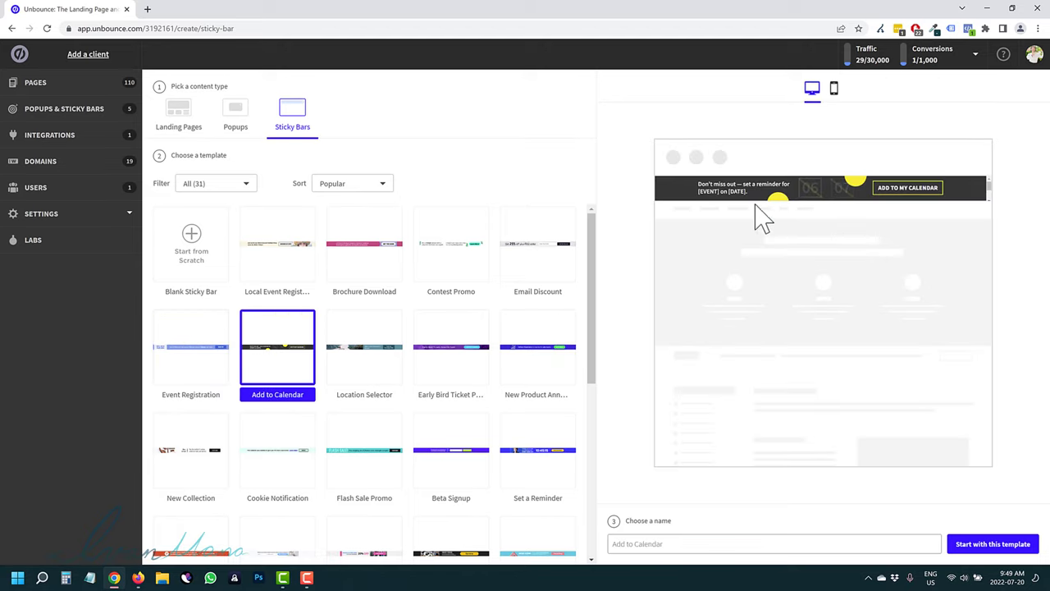
click(377, 368)
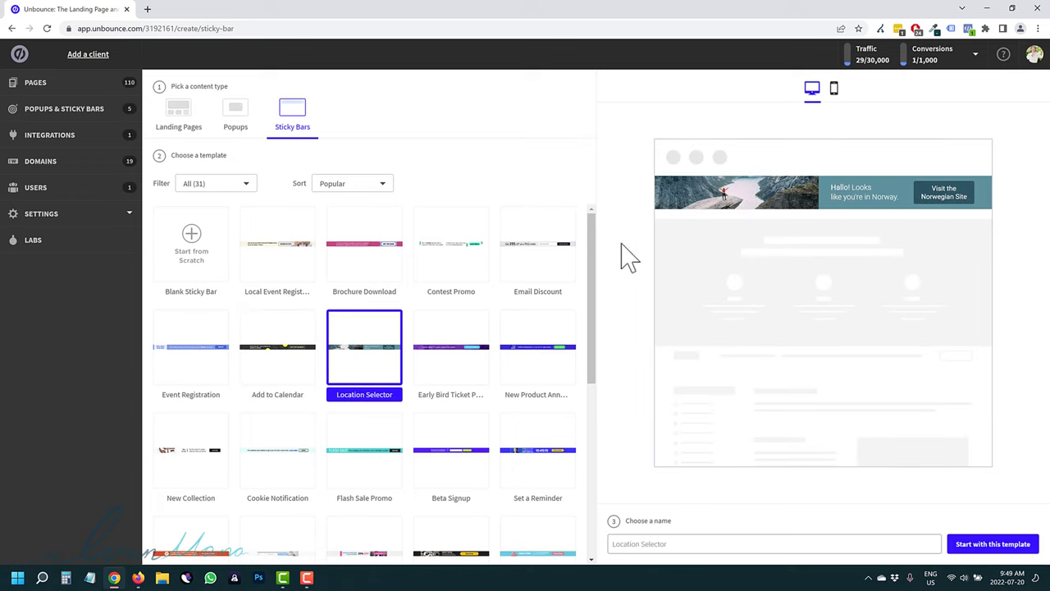
click(628, 544)
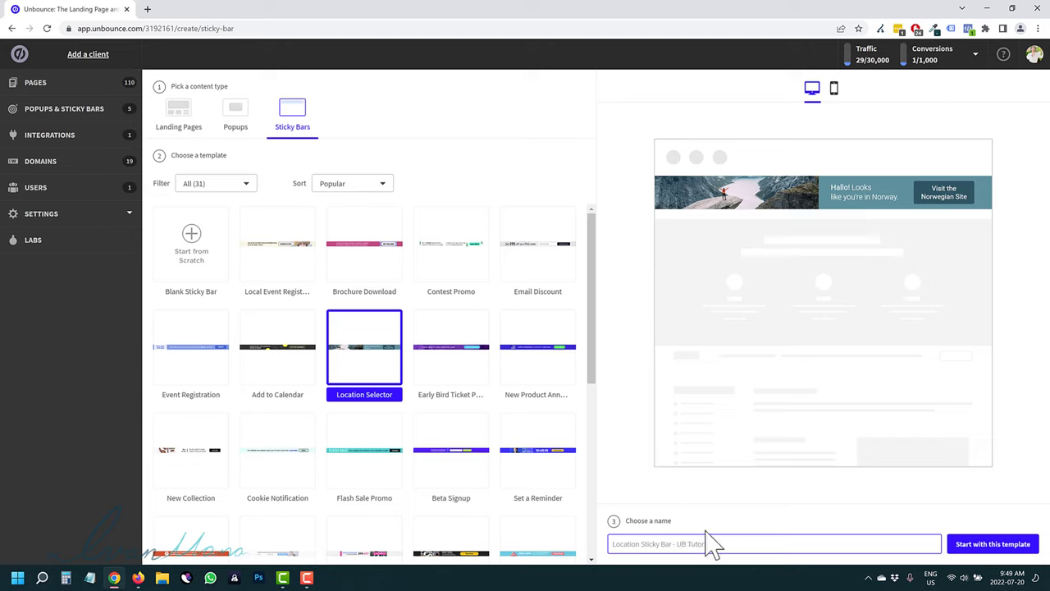
Step: Create the 'Location Sticky Bar - UB Tutorial' sticky bar from the Location Selector template
click(977, 544)
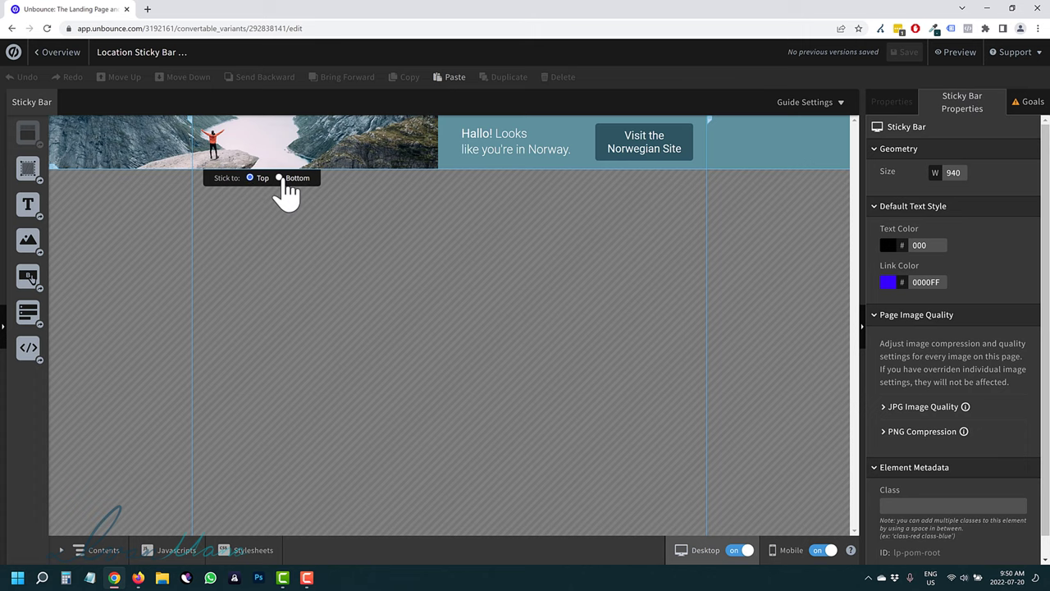
click(280, 178)
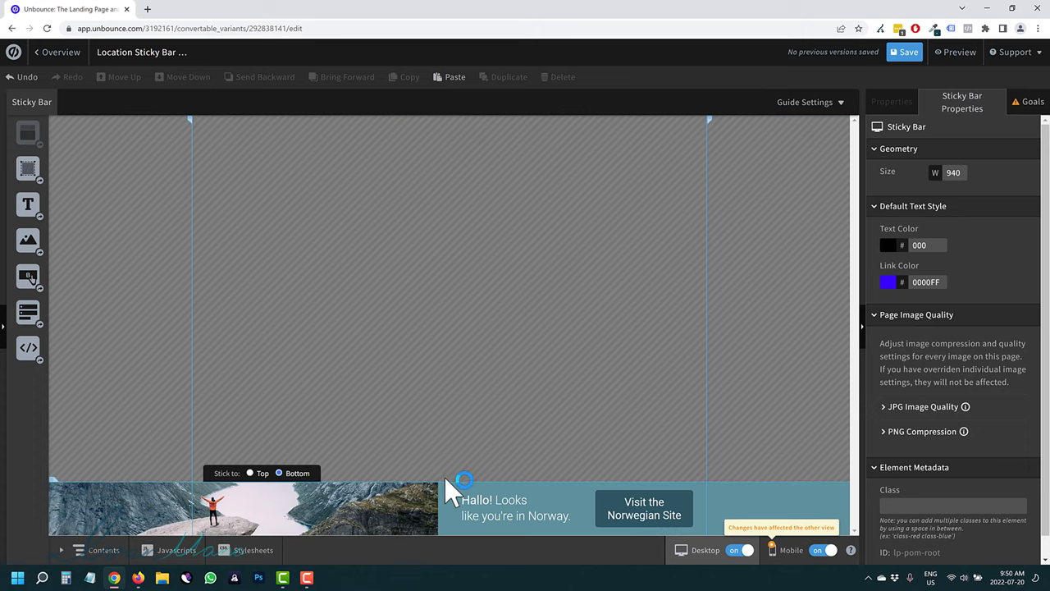
click(249, 473)
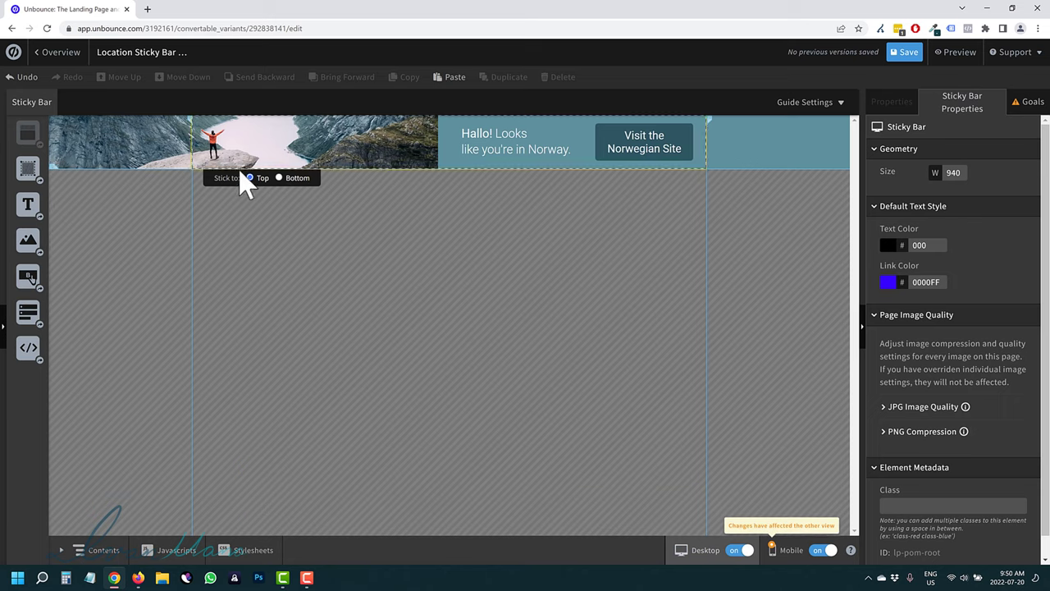
drag(170, 189, 476, 151)
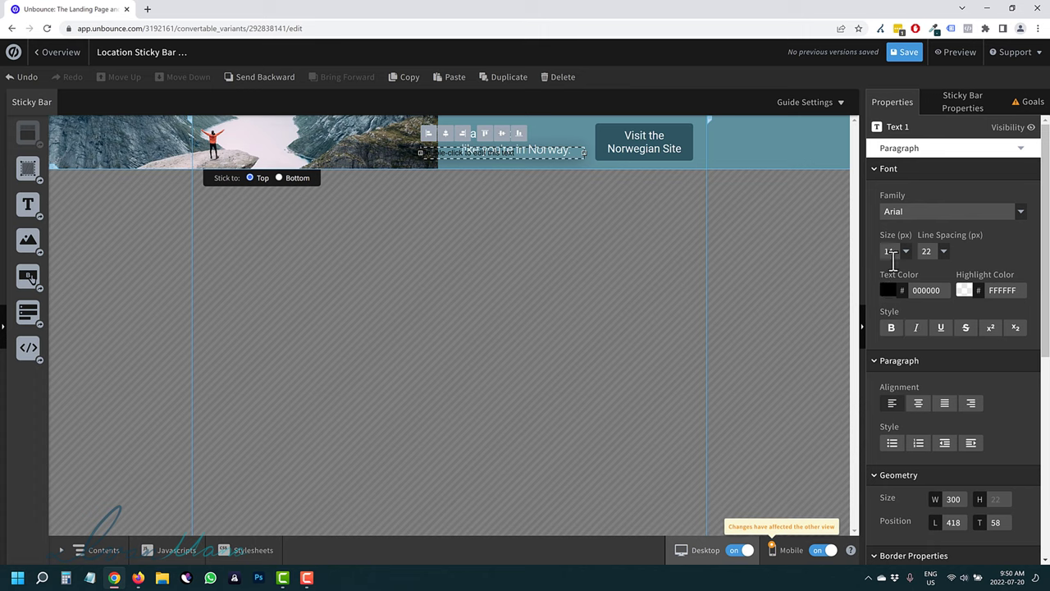
click(560, 77)
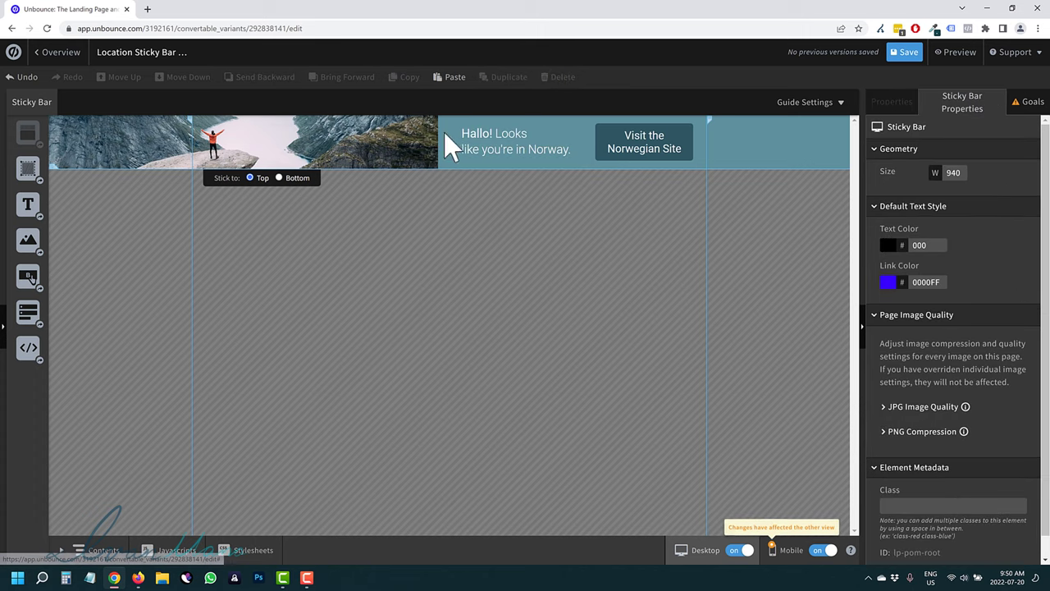
click(635, 140)
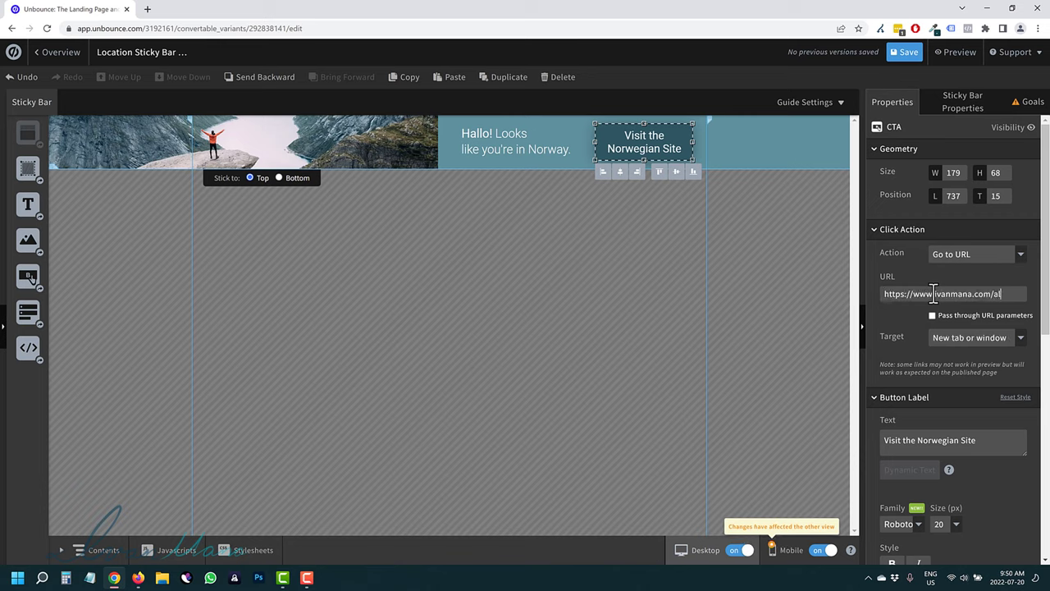
click(495, 148)
Step: Retype the headline as 'Check out my training courses!', relabel the button 'See the training available now', and save
double_click(496, 150)
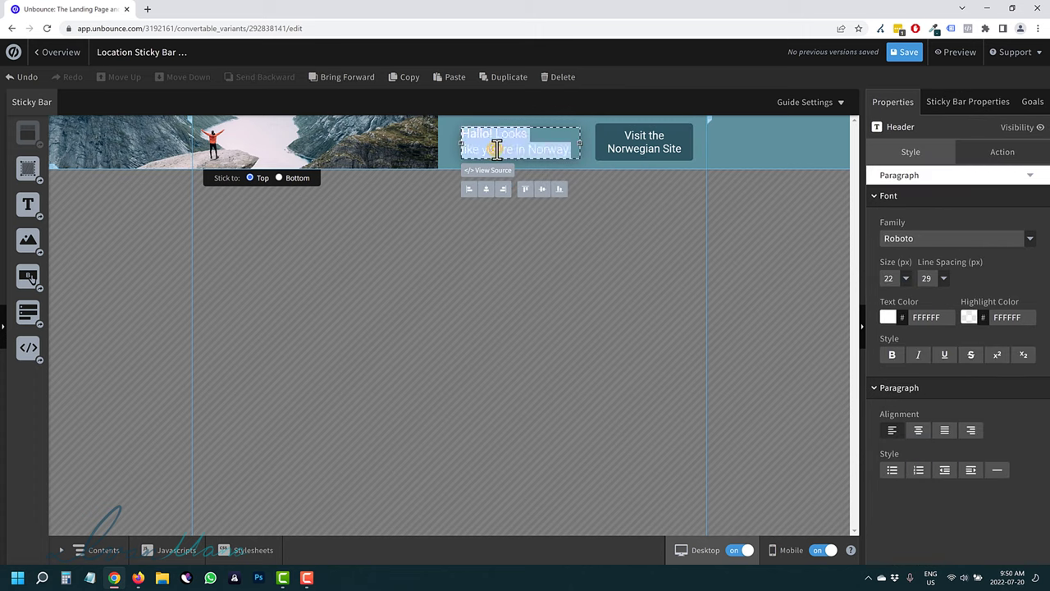
text(Check)
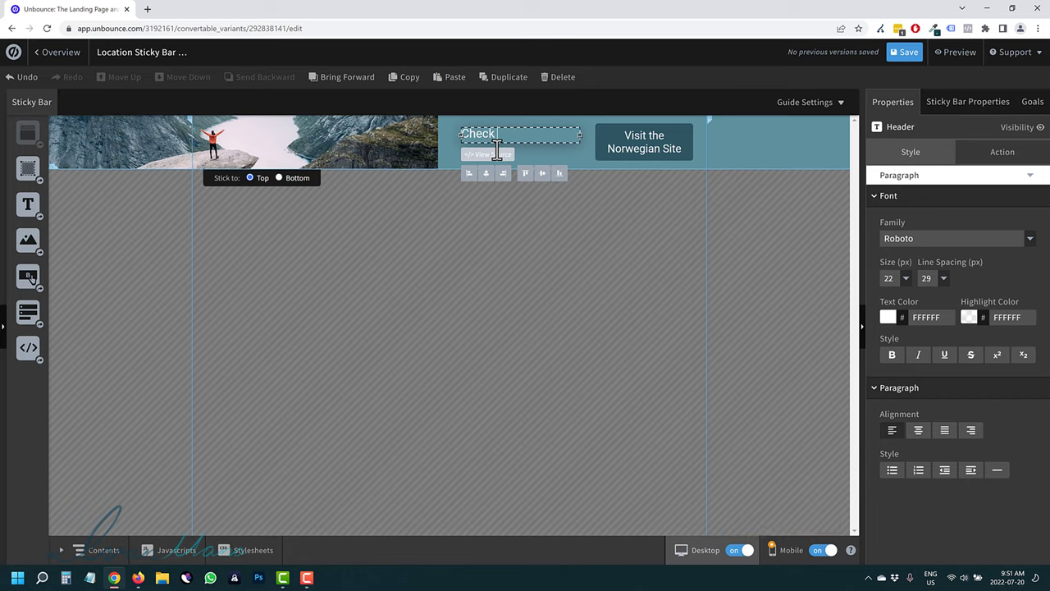
text( out my training)
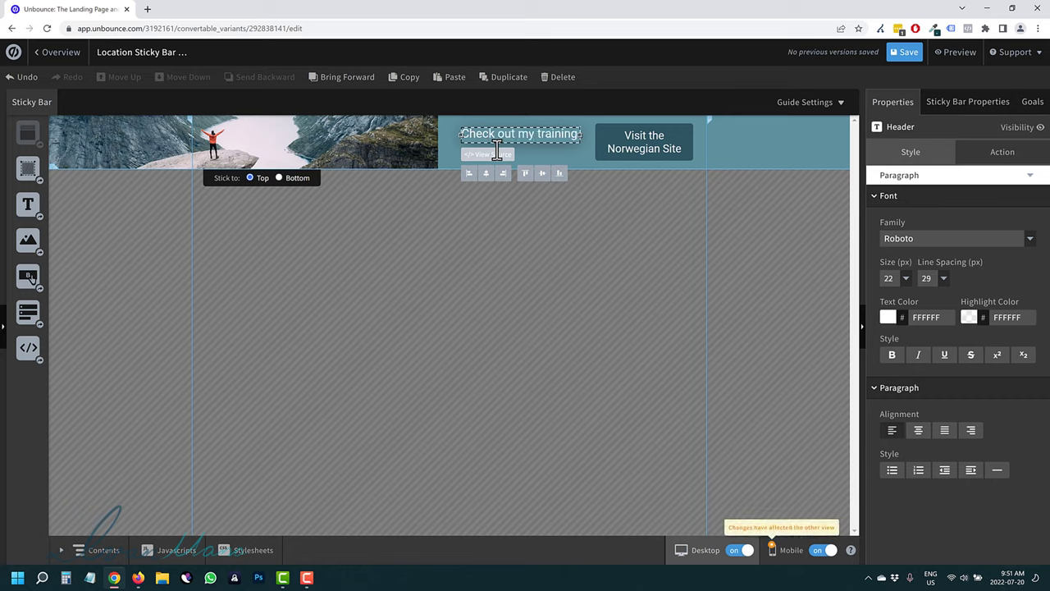
text( courses!)
click(636, 143)
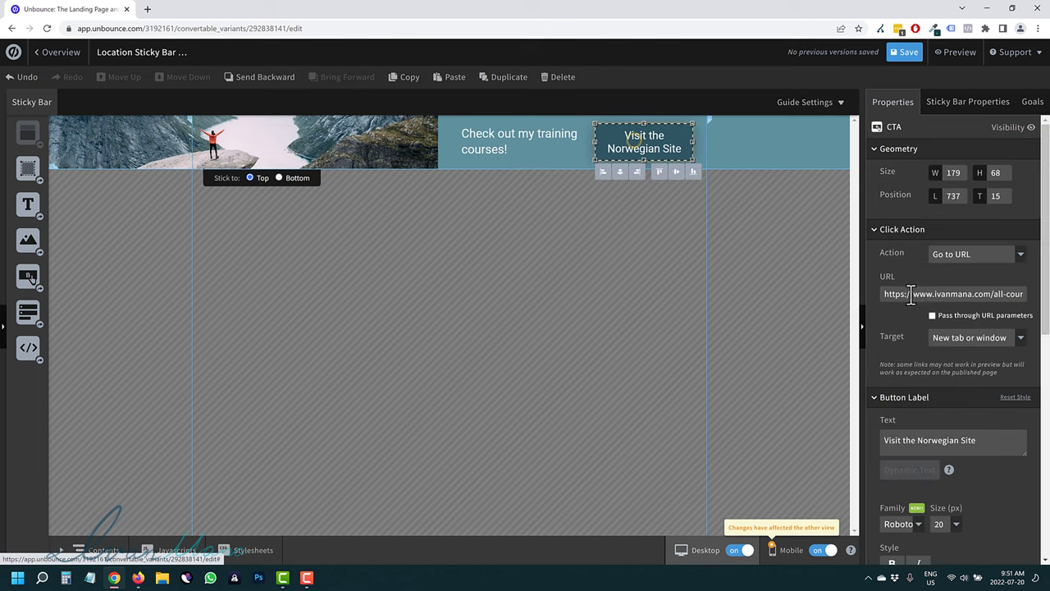
scroll(951, 402, down, 2)
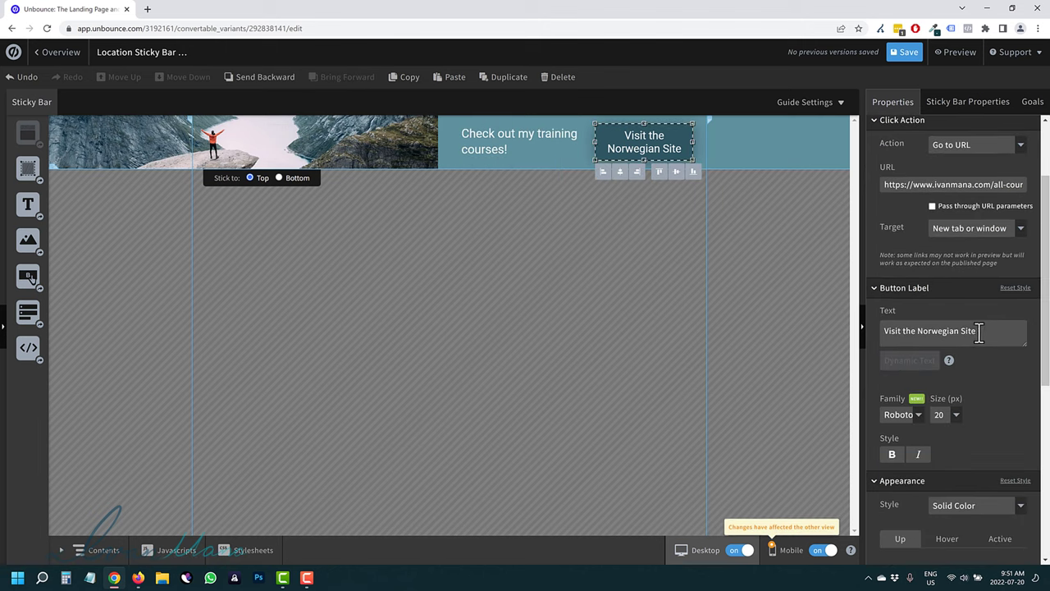
drag(976, 331, 873, 340)
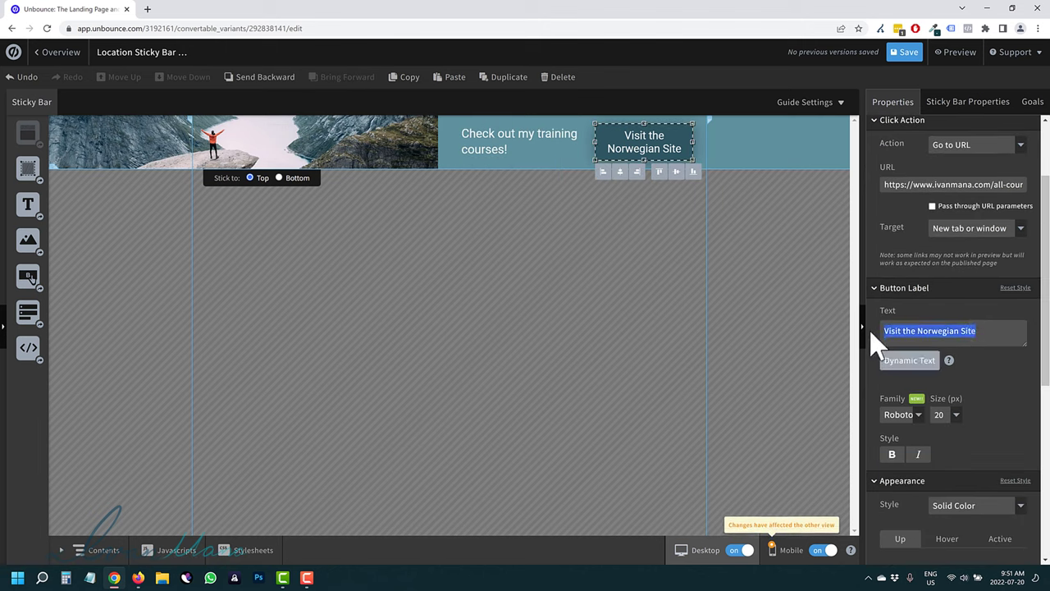
text(See the )
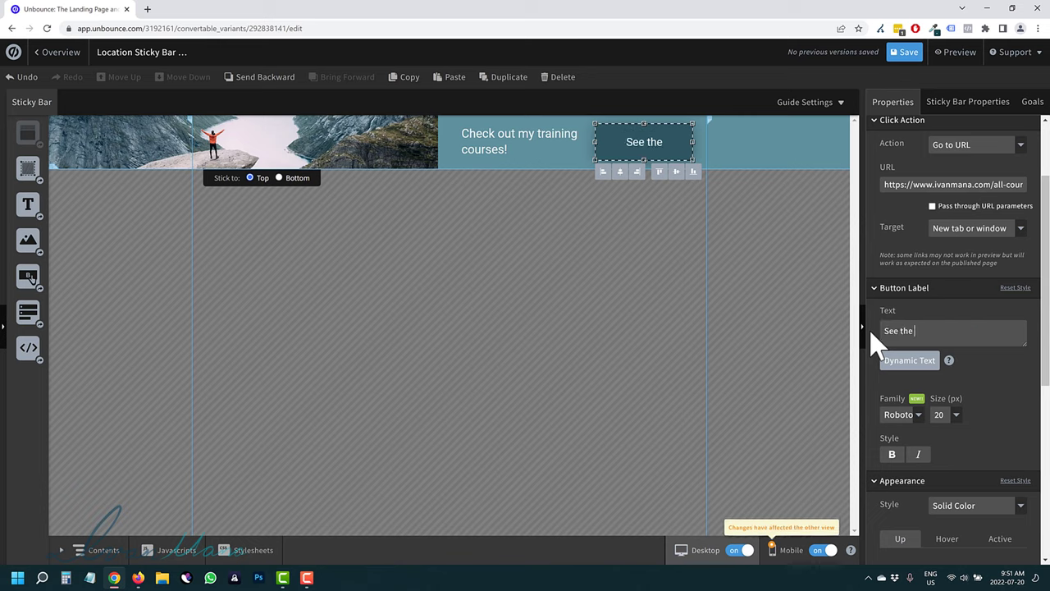
text(training available now)
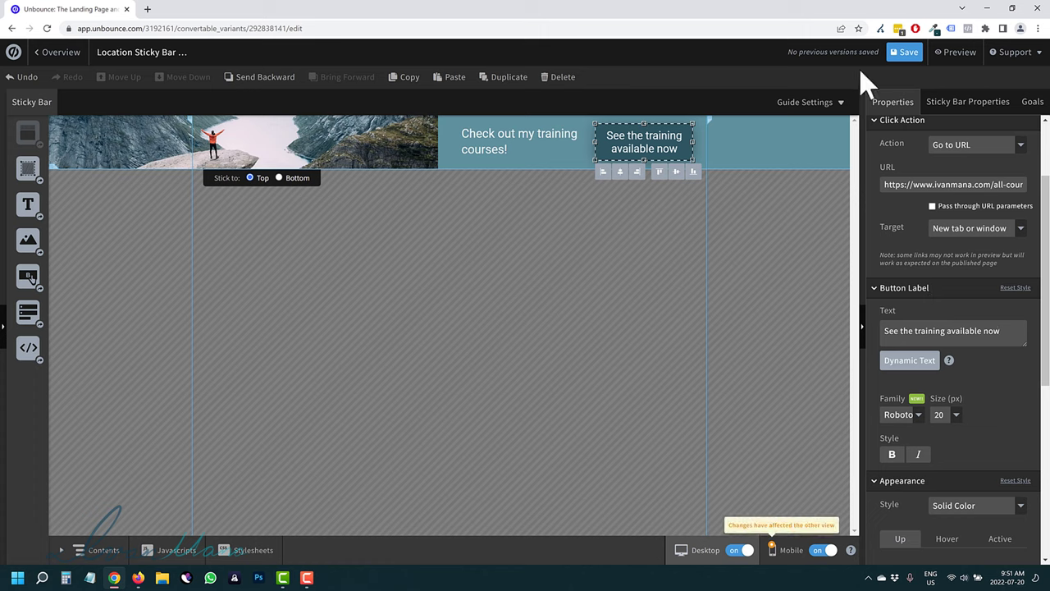
click(906, 52)
click(270, 149)
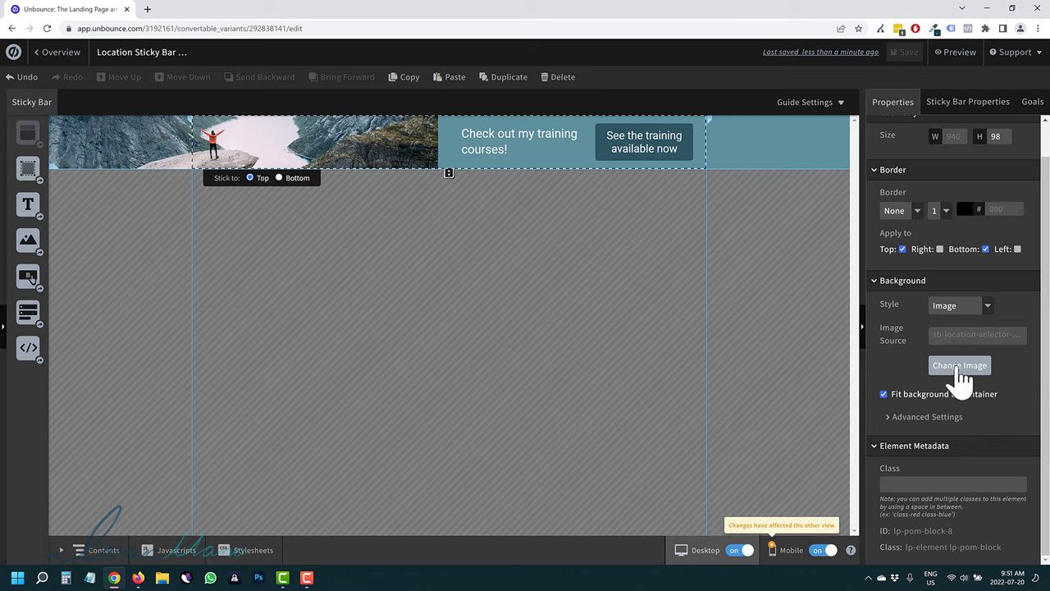
Step: Replace the mountain photo background with solid colour 09627C and add an Image widget
click(961, 310)
click(952, 344)
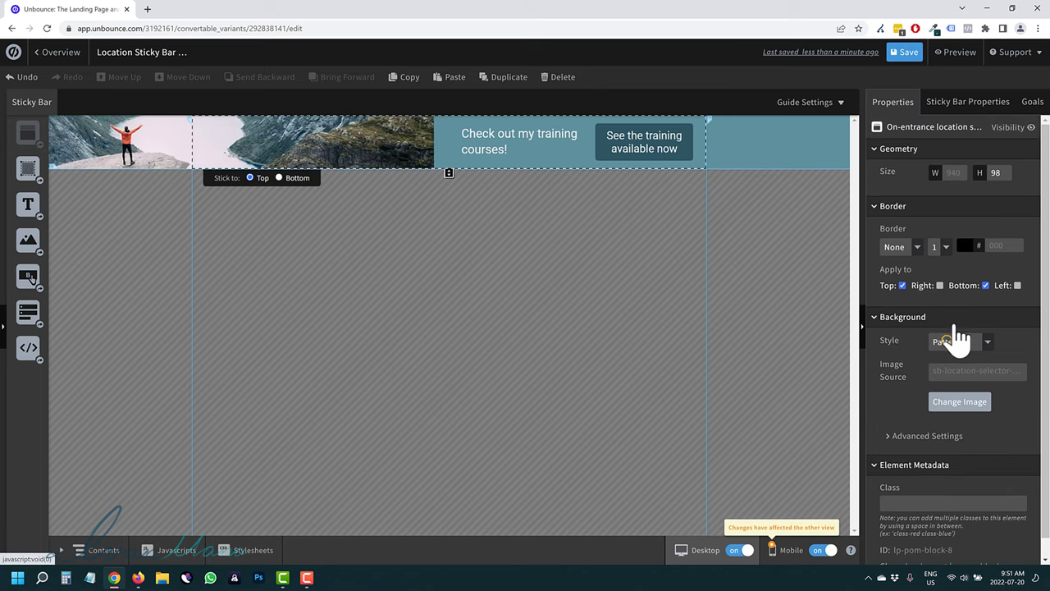
click(962, 340)
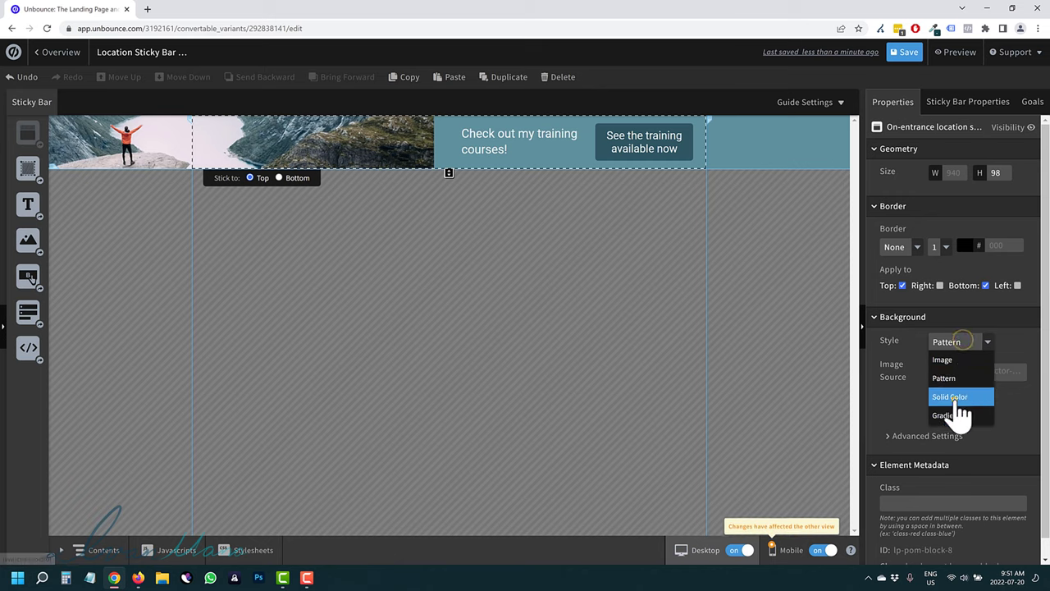
click(951, 397)
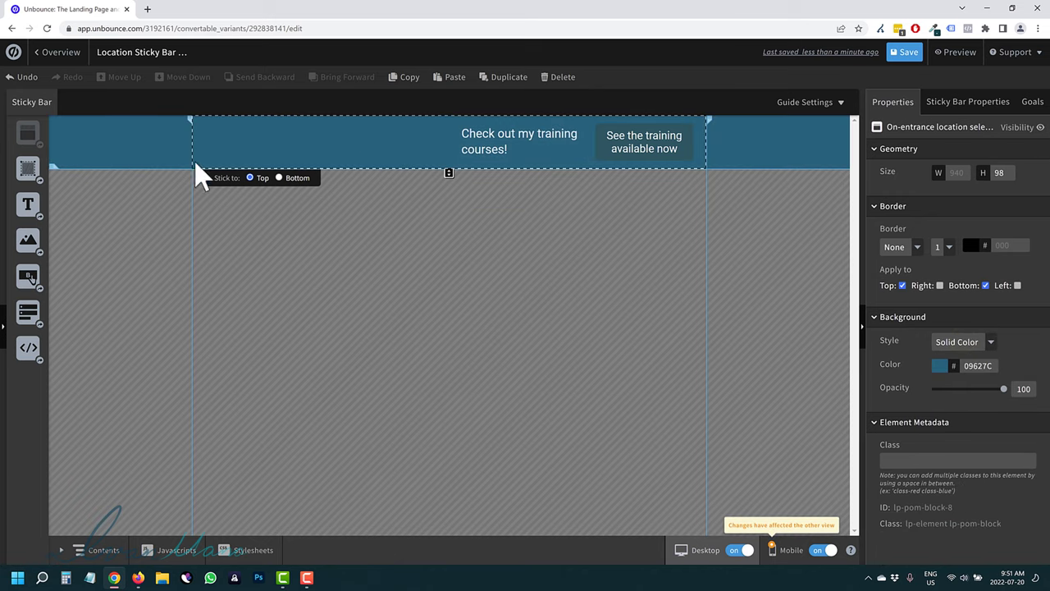
drag(27, 238, 292, 156)
Step: Insert the banknotes photo, scale it down and move it to the bar's top-left
double_click(216, 193)
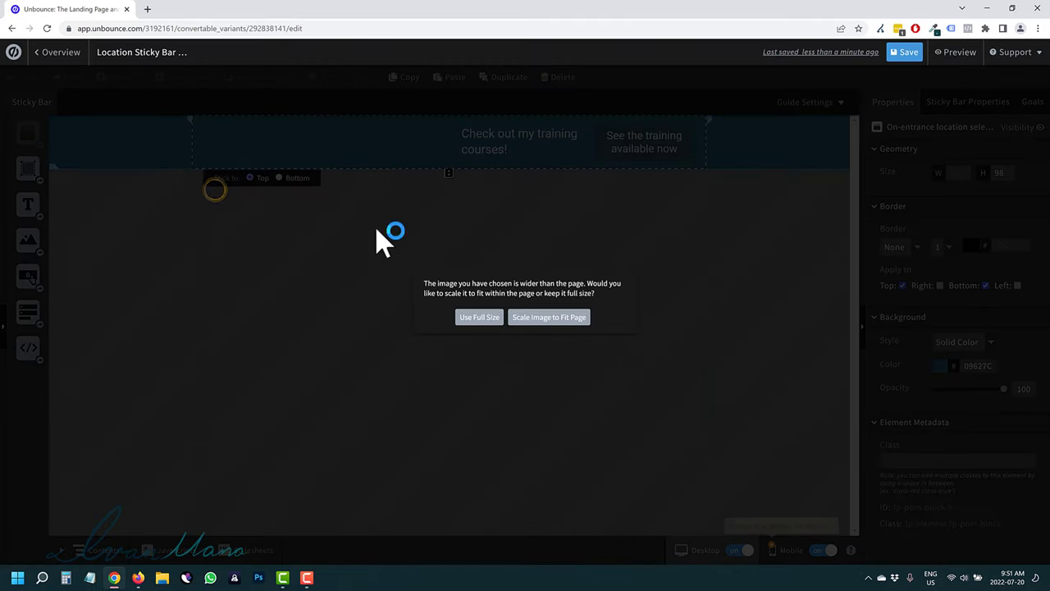
click(532, 317)
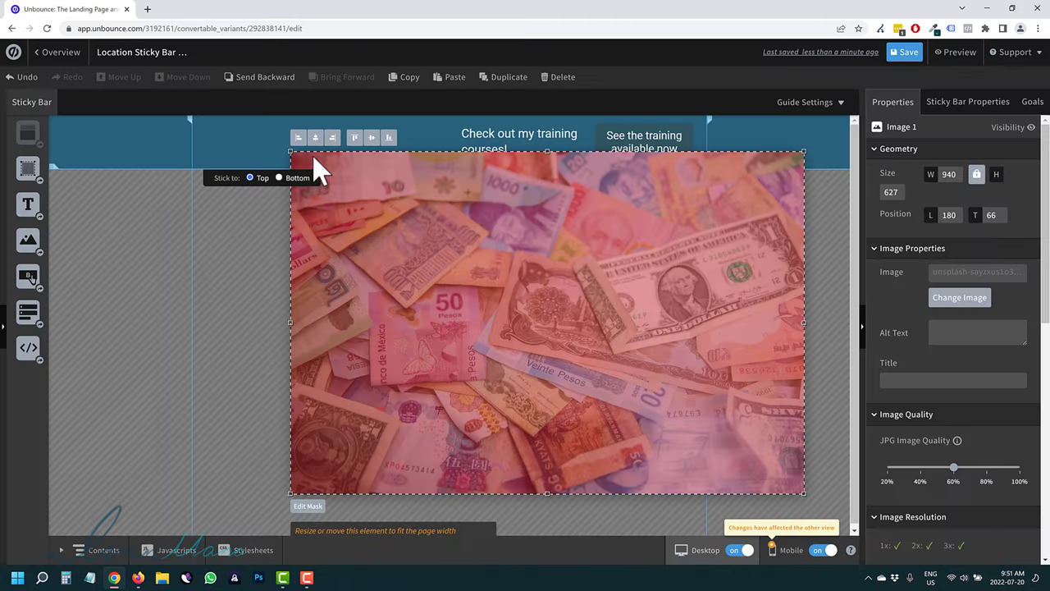
drag(291, 154, 748, 458)
drag(373, 174, 443, 169)
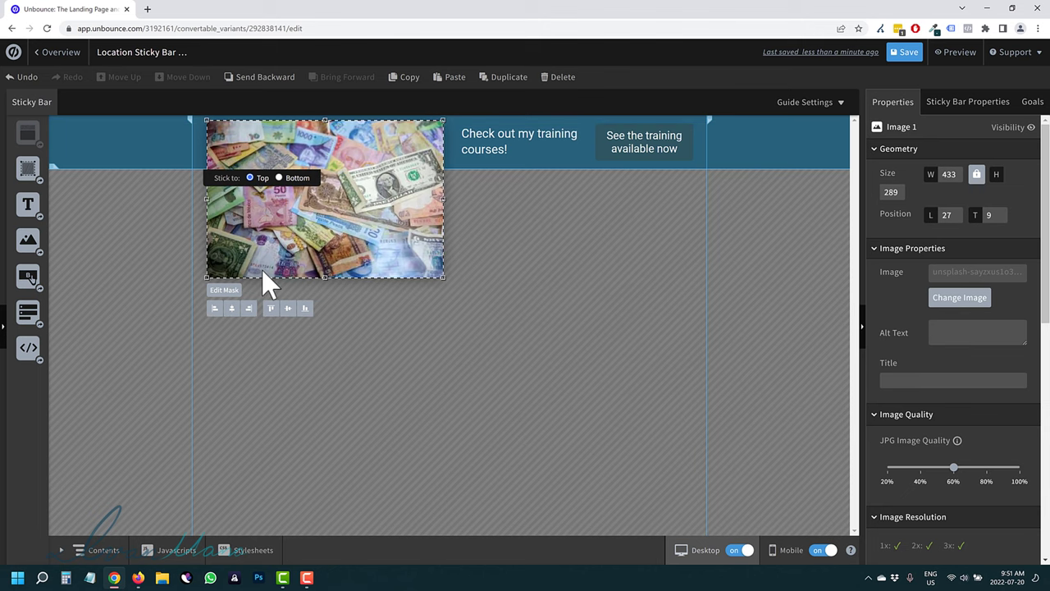
Step: Crop the banknotes image to a thin strip, adjust its position, and save the bar
click(224, 290)
drag(328, 270, 340, 163)
click(347, 220)
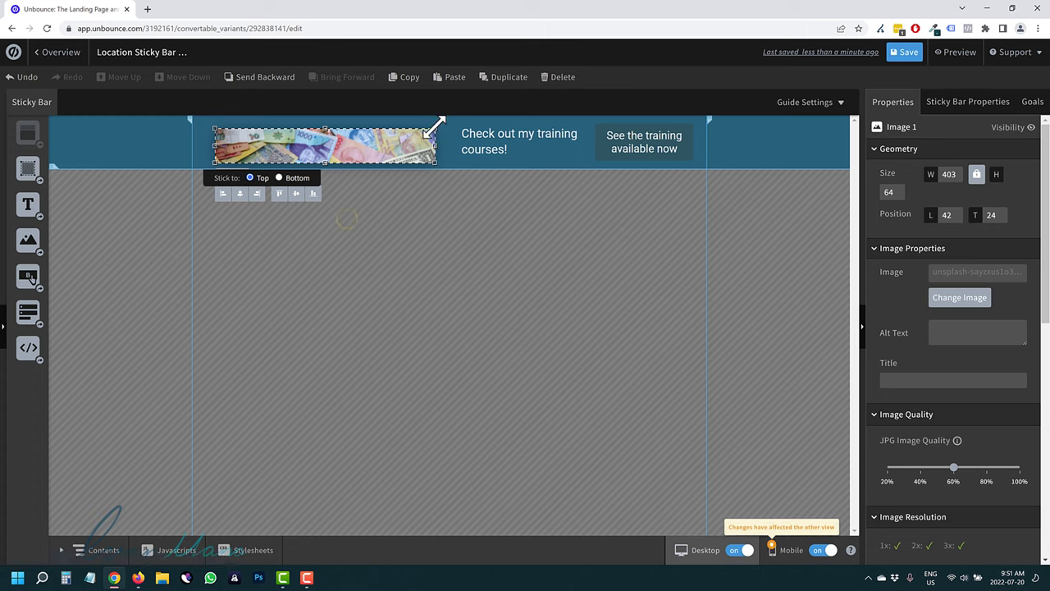
drag(435, 127, 412, 130)
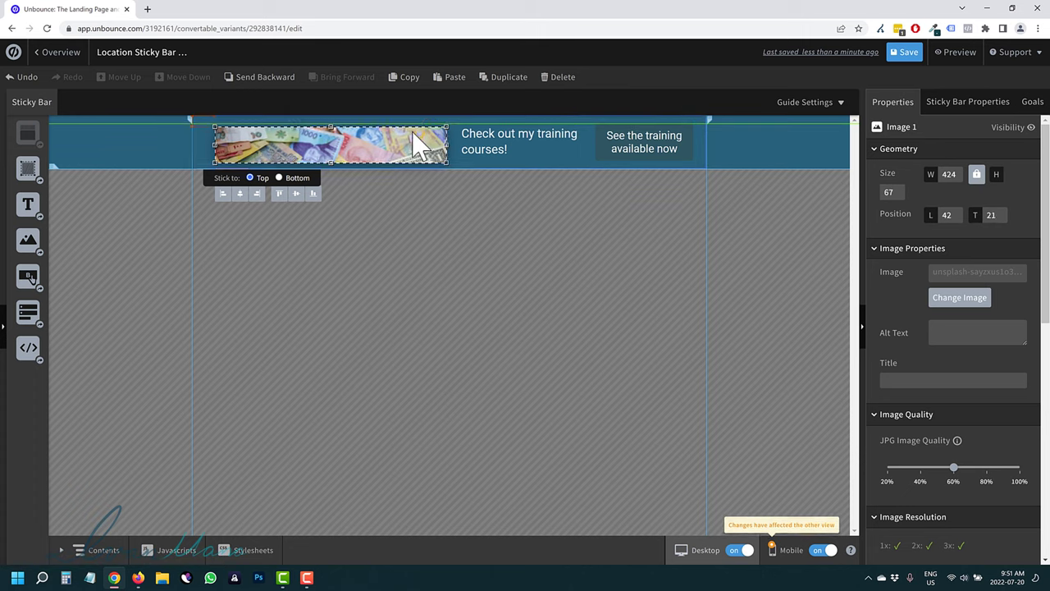
click(489, 235)
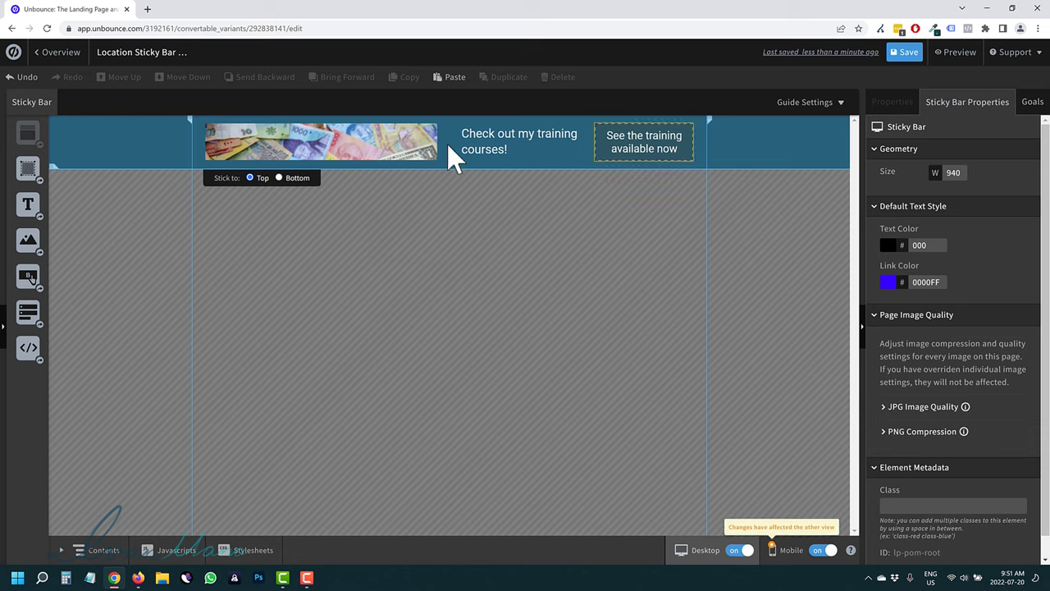
click(906, 53)
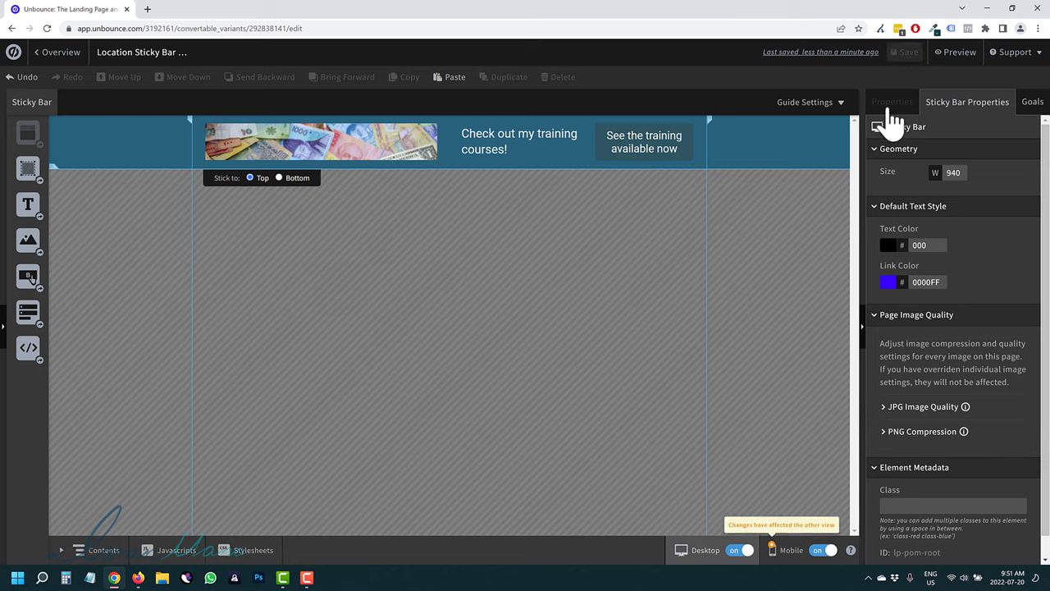
Step: In Overview, target the sticky bar at the ubouncepages.com domain on All URLs
click(63, 57)
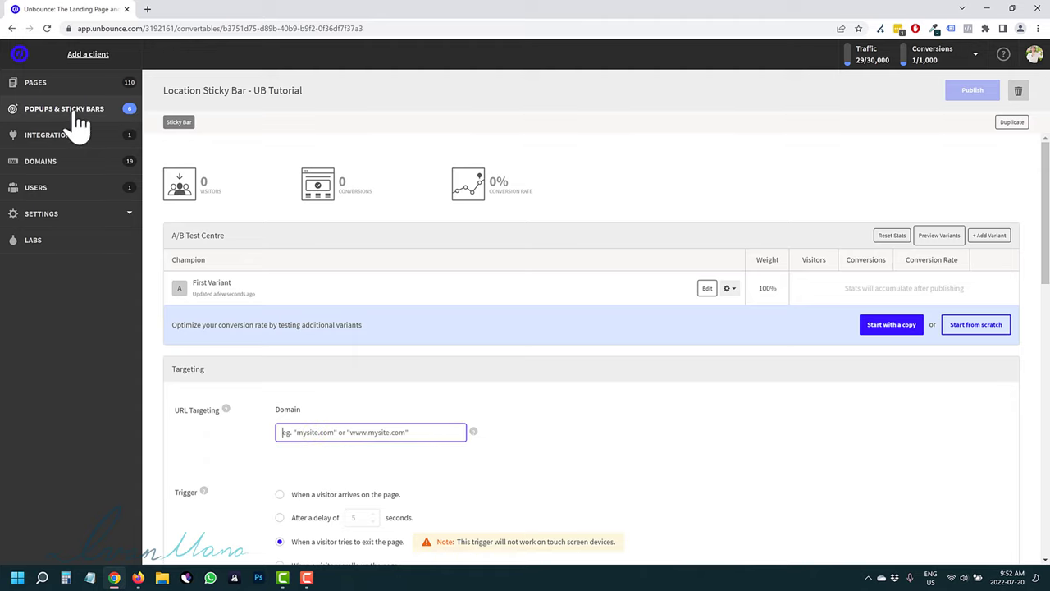
scroll(221, 311, down, 1)
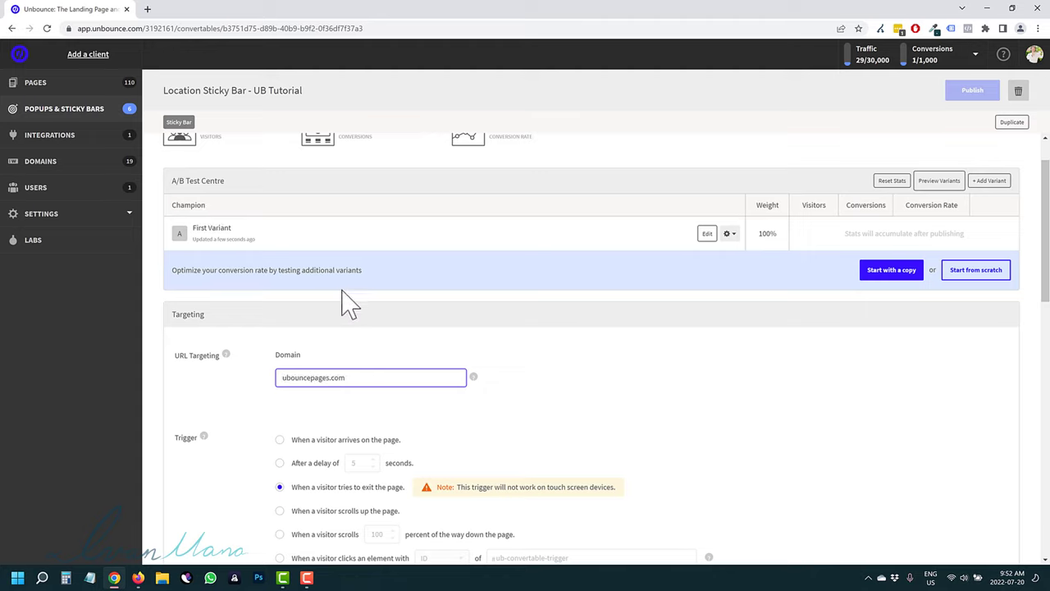
click(419, 359)
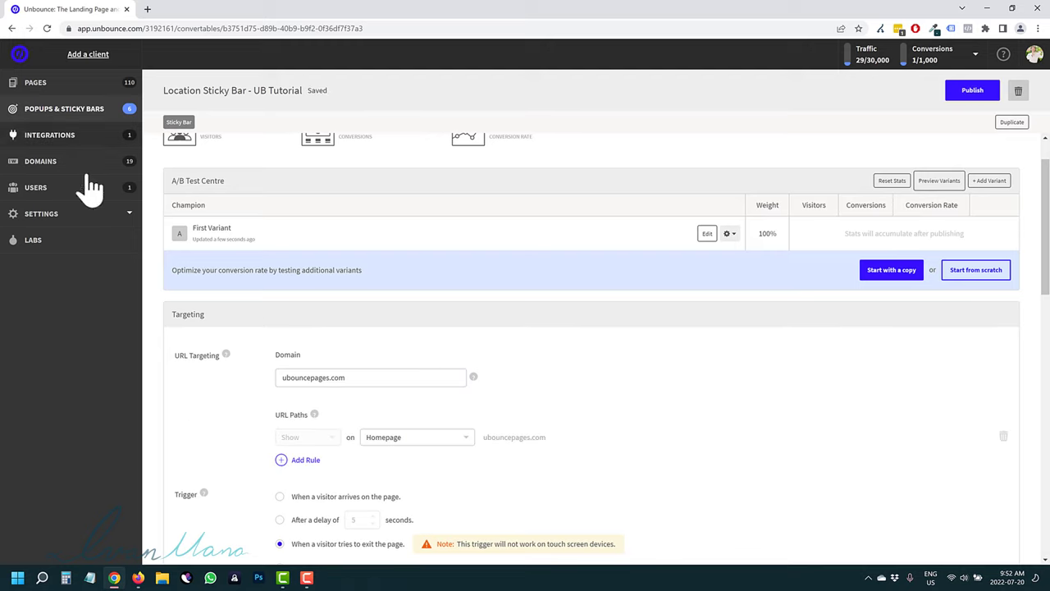
scroll(411, 393, down, 1)
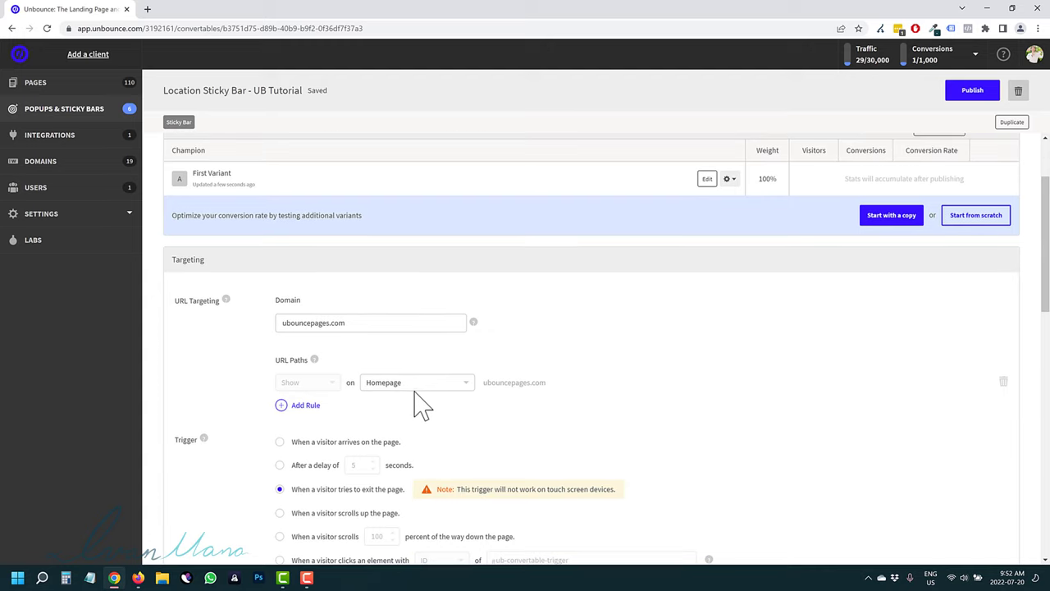
click(414, 387)
click(399, 487)
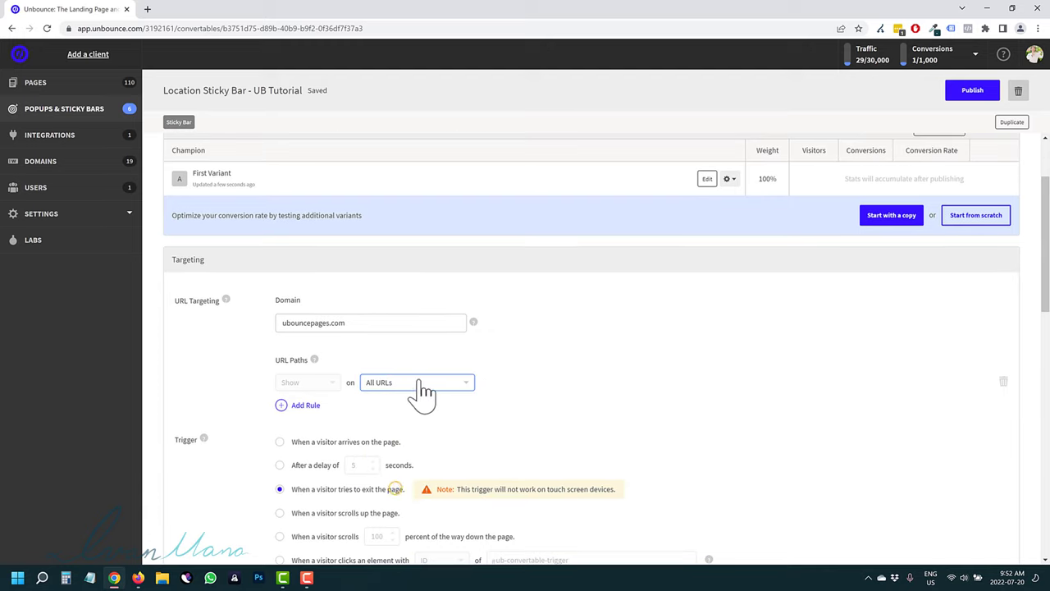
click(420, 385)
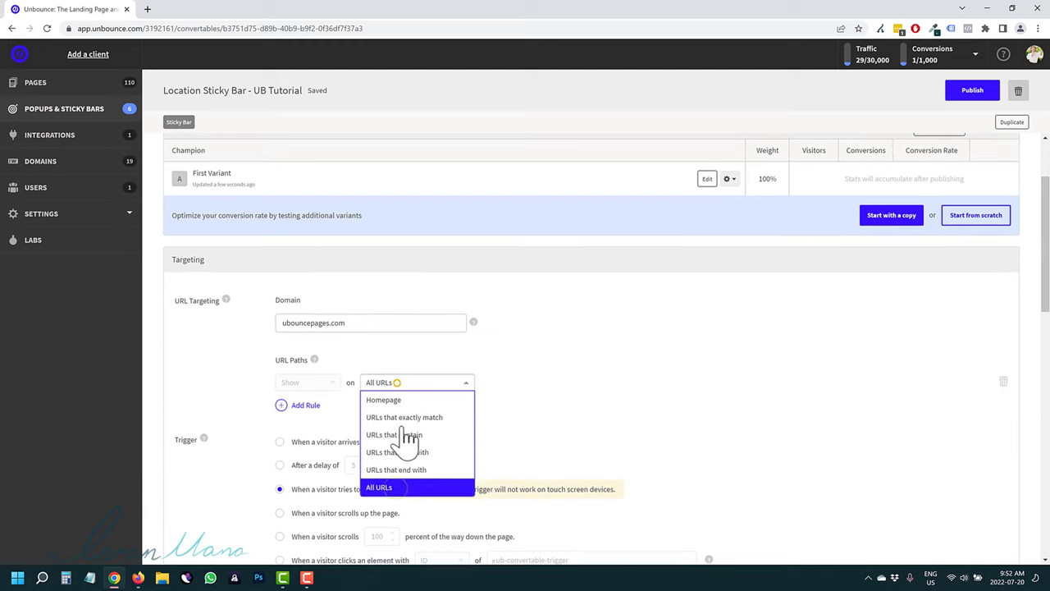
click(550, 348)
scroll(353, 439, down, 1)
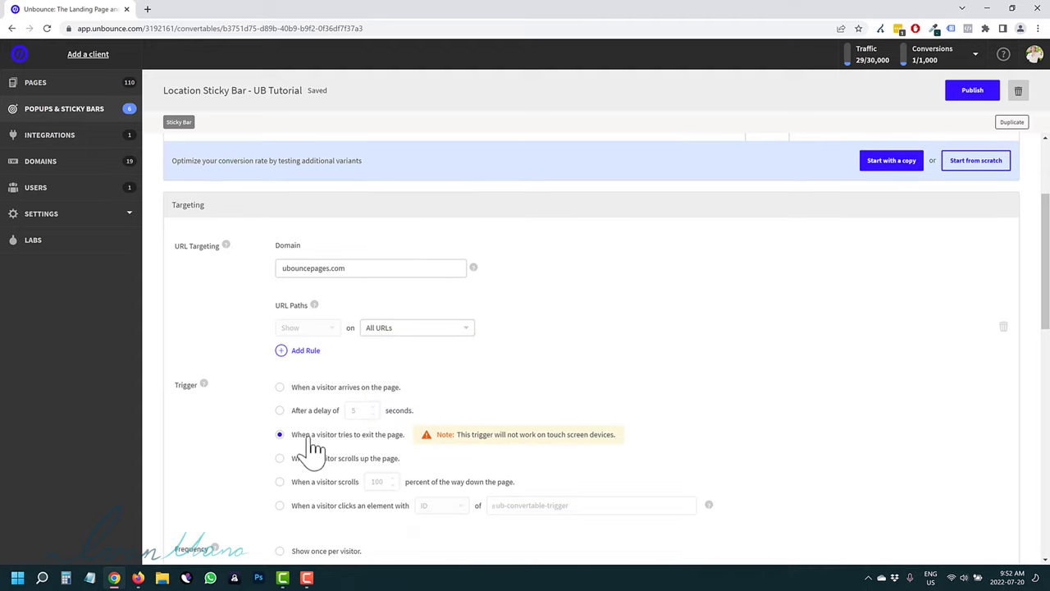
Step: Trigger the bar when a visitor arrives on the page and set frequency to every 3 visits
click(323, 391)
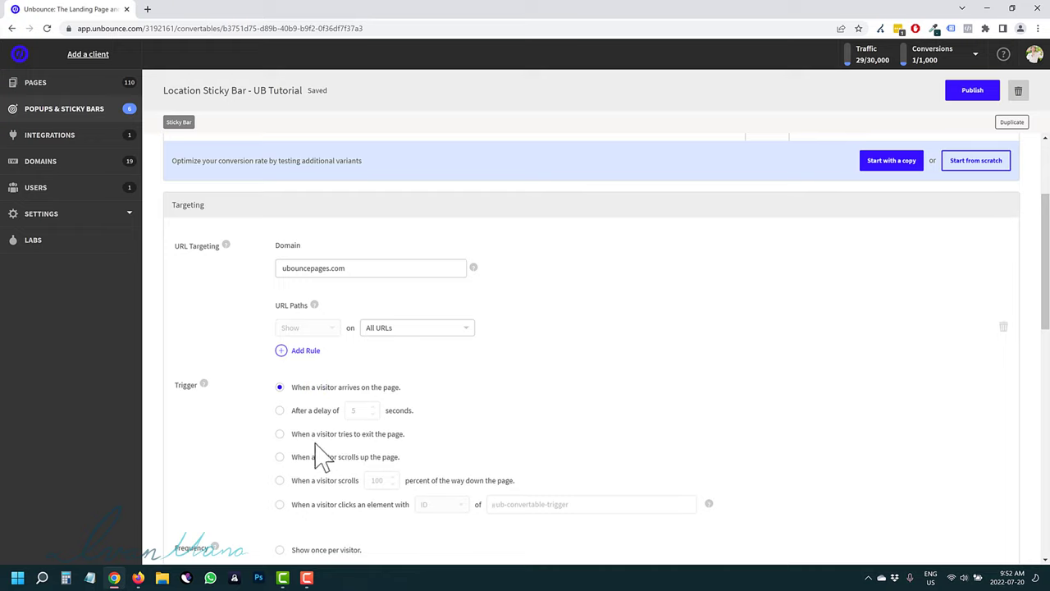
scroll(344, 447, down, 1)
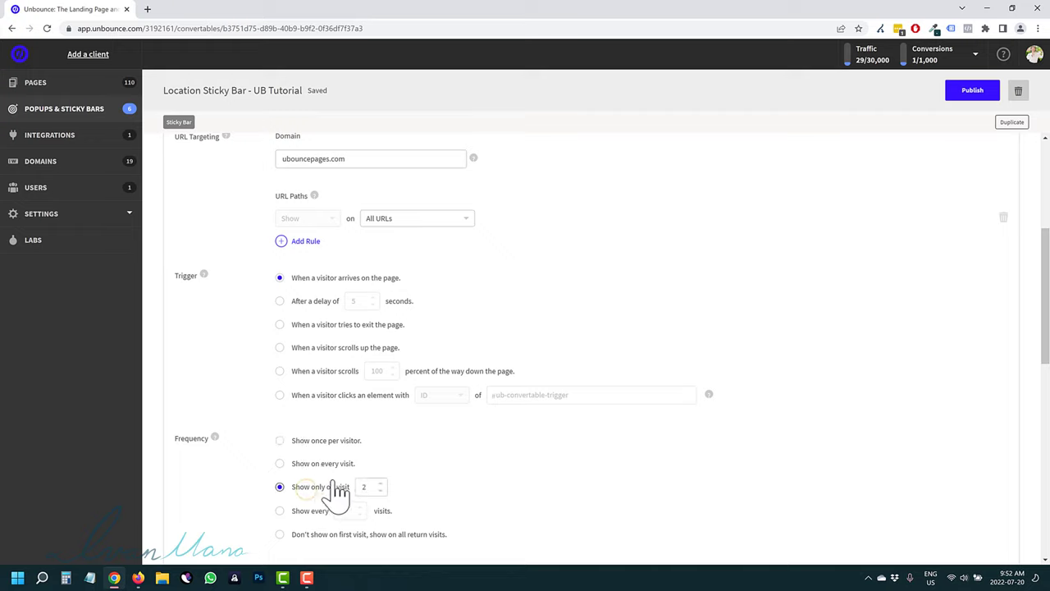
click(381, 485)
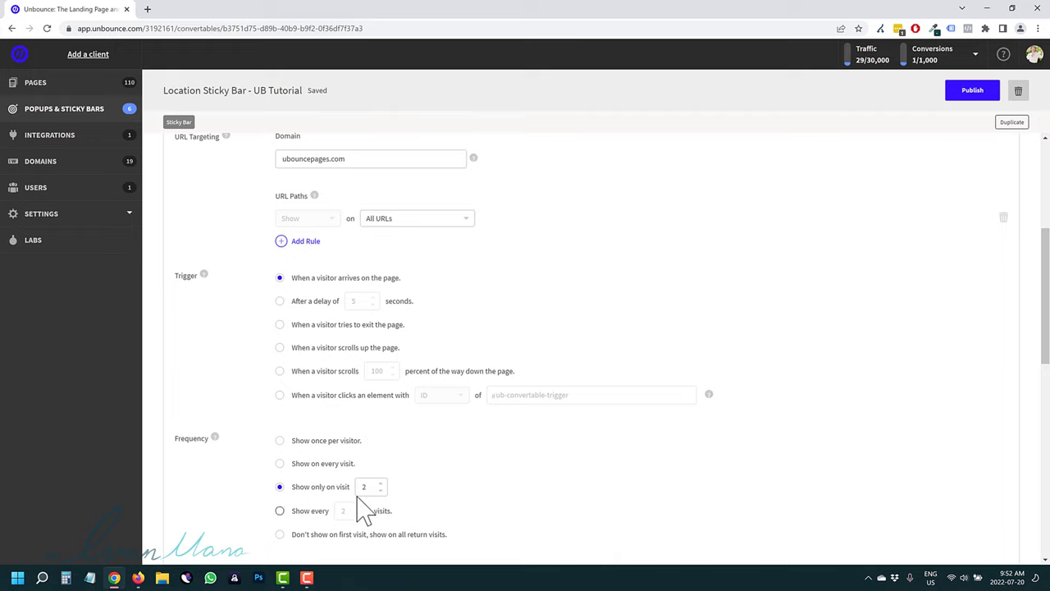
double_click(368, 486)
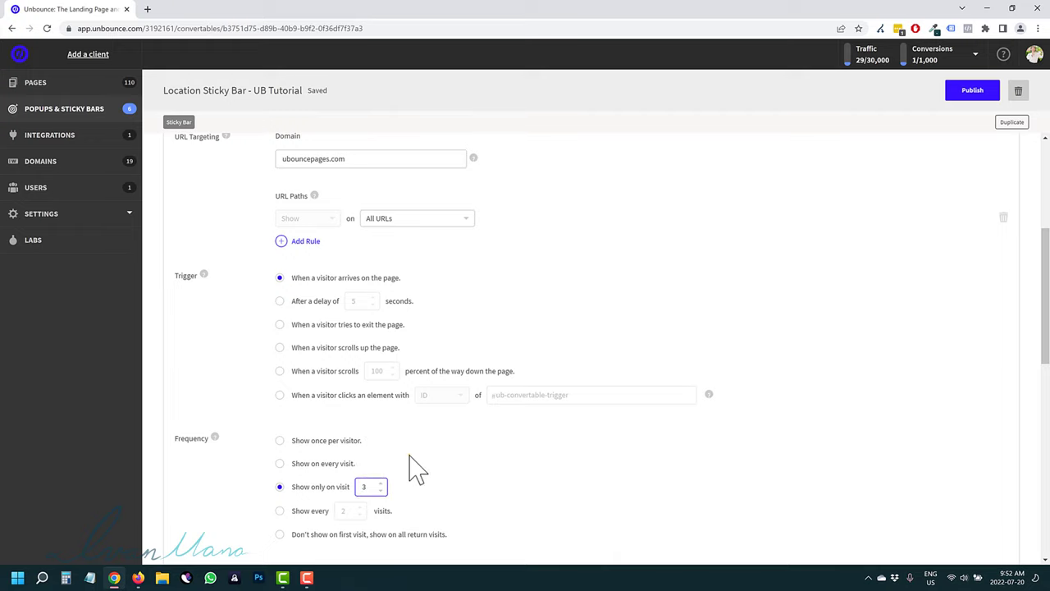
click(409, 455)
scroll(365, 459, down, 1)
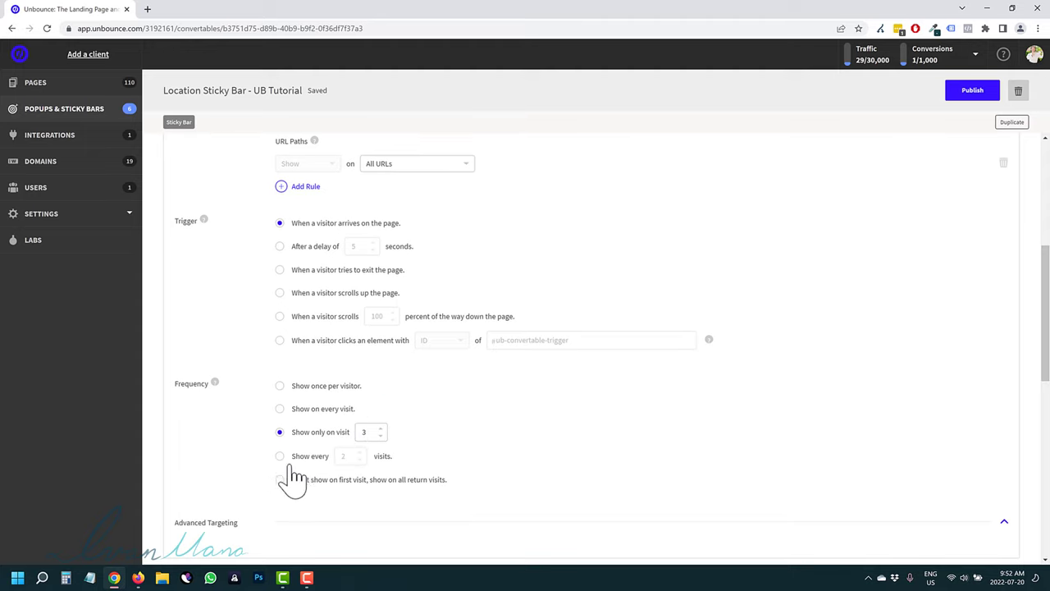
click(280, 456)
double_click(352, 458)
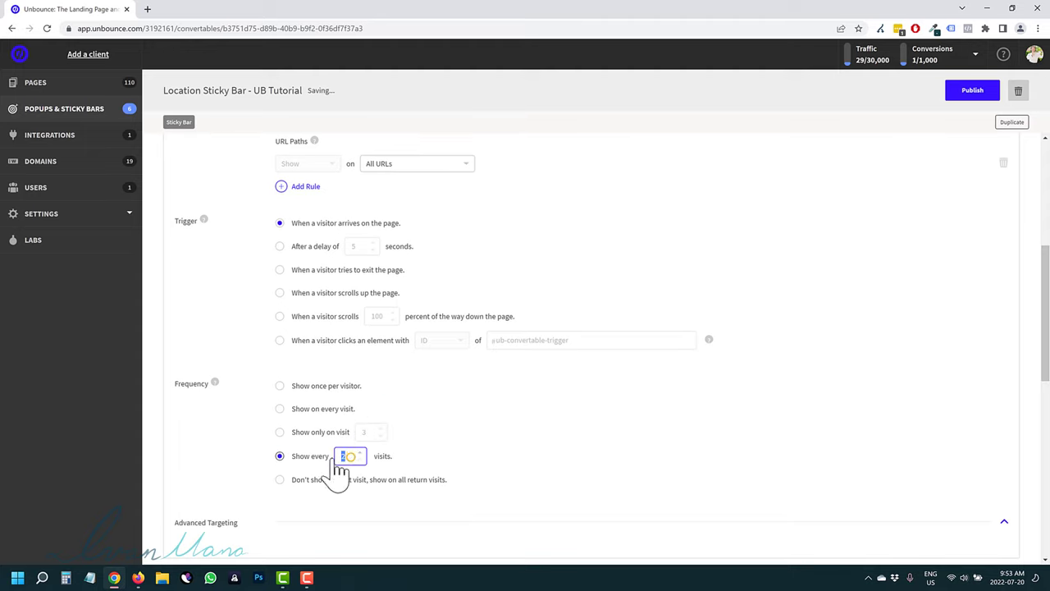
click(579, 444)
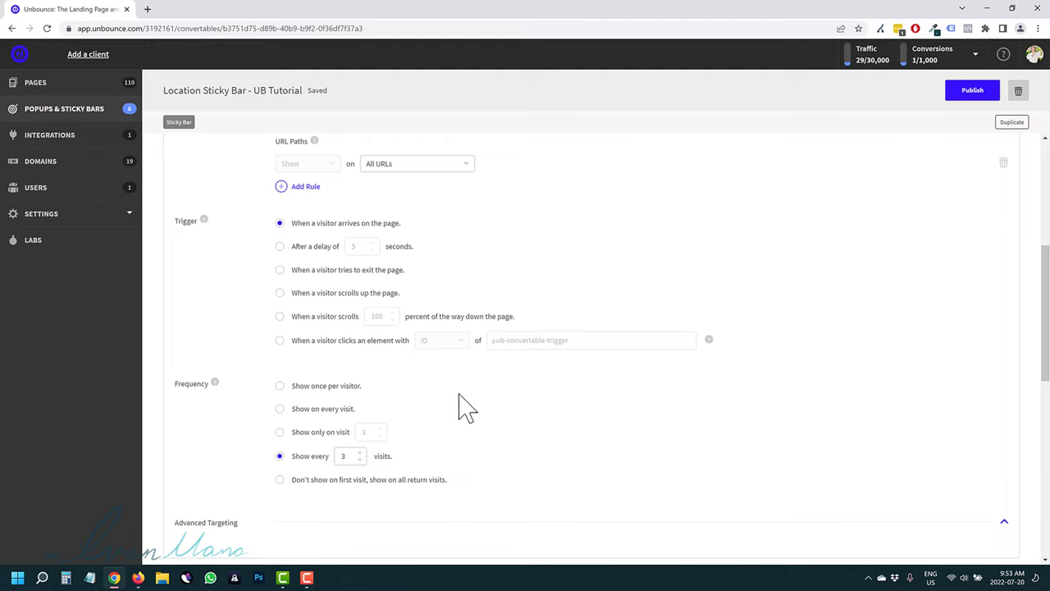
Step: Copy the sticky bar's embed code
scroll(460, 406, down, 2)
scroll(312, 441, up, 1)
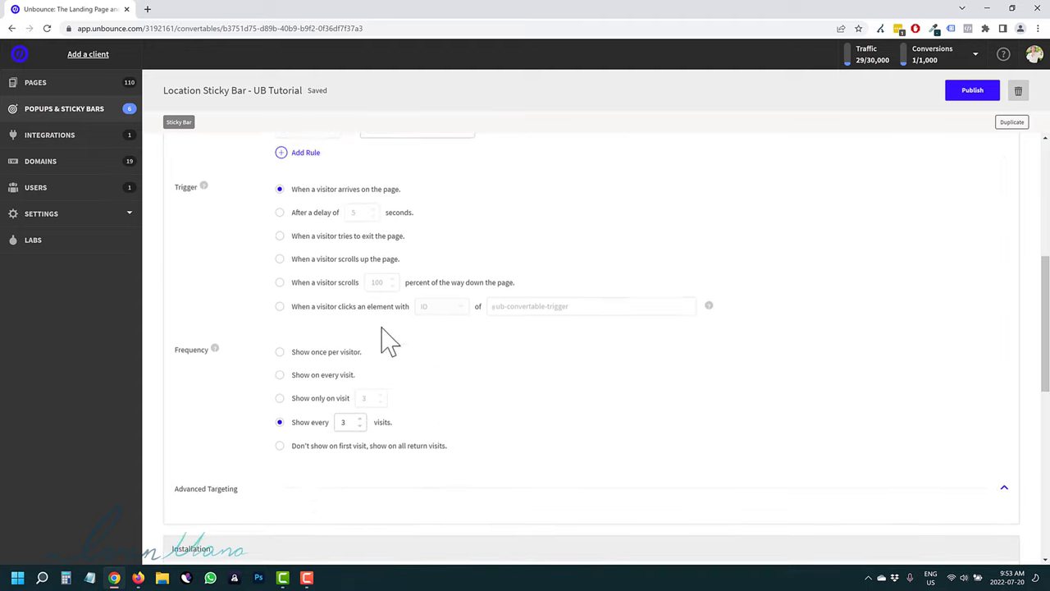
scroll(386, 339, up, 1)
click(345, 429)
scroll(462, 417, down, 3)
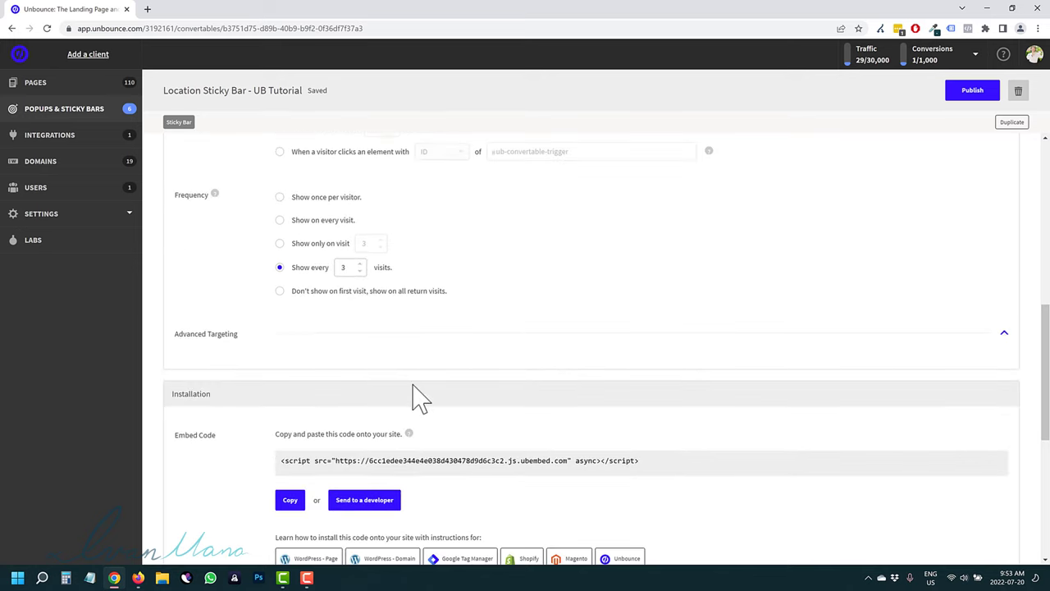
scroll(377, 419, down, 1)
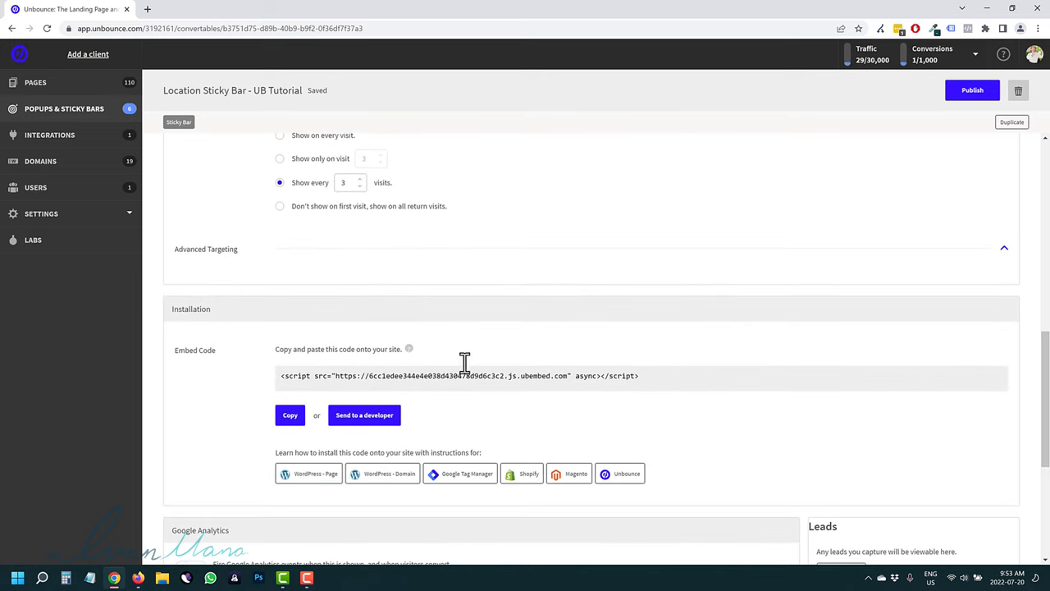
click(297, 417)
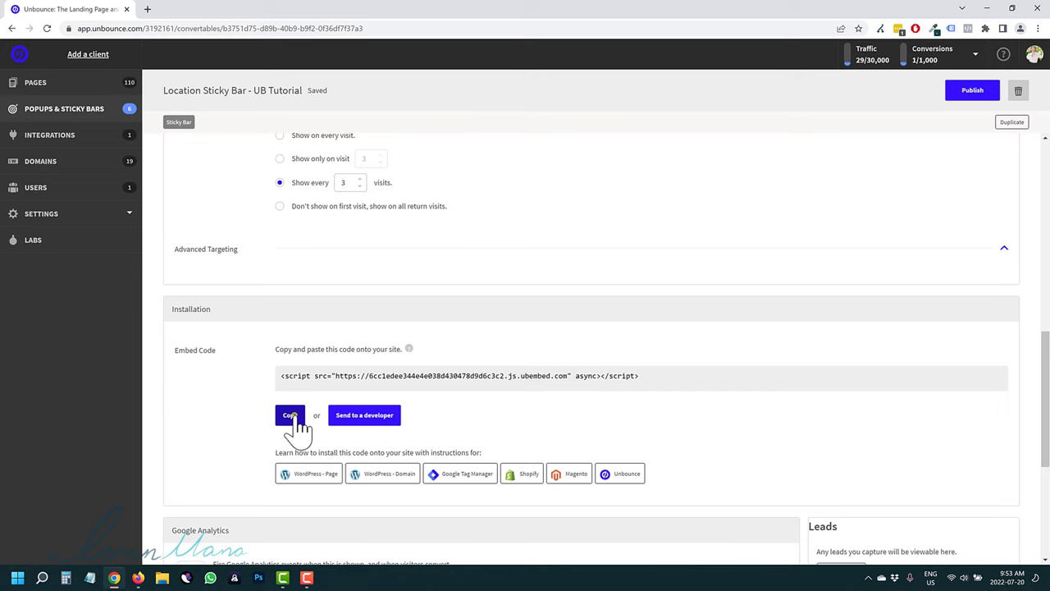
Step: Open the Unbounce Tutorial 2022 landing page's variant in the editor
scroll(241, 443, down, 2)
scroll(333, 363, up, 5)
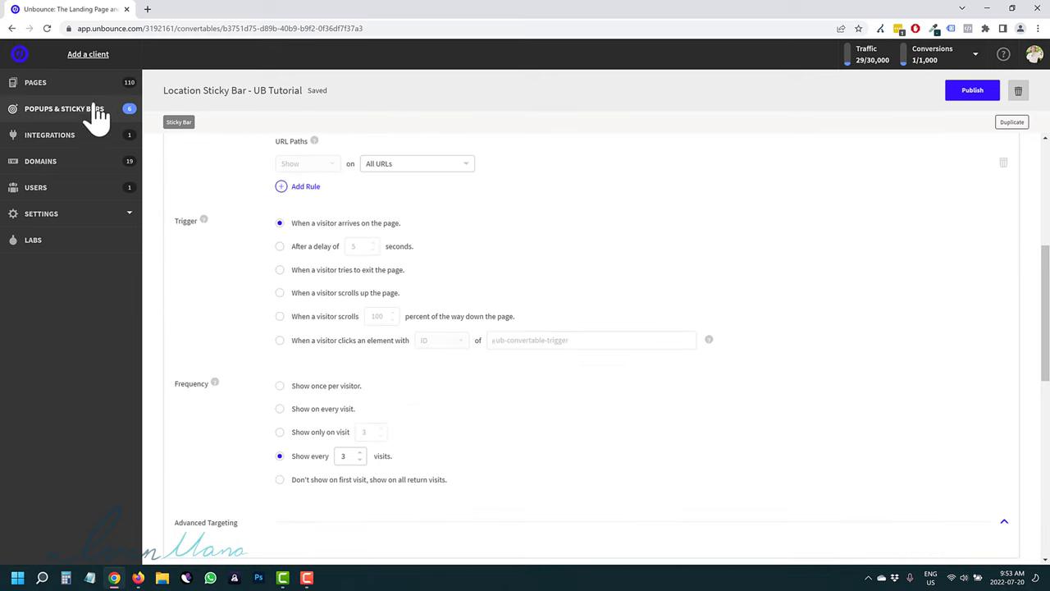
click(71, 84)
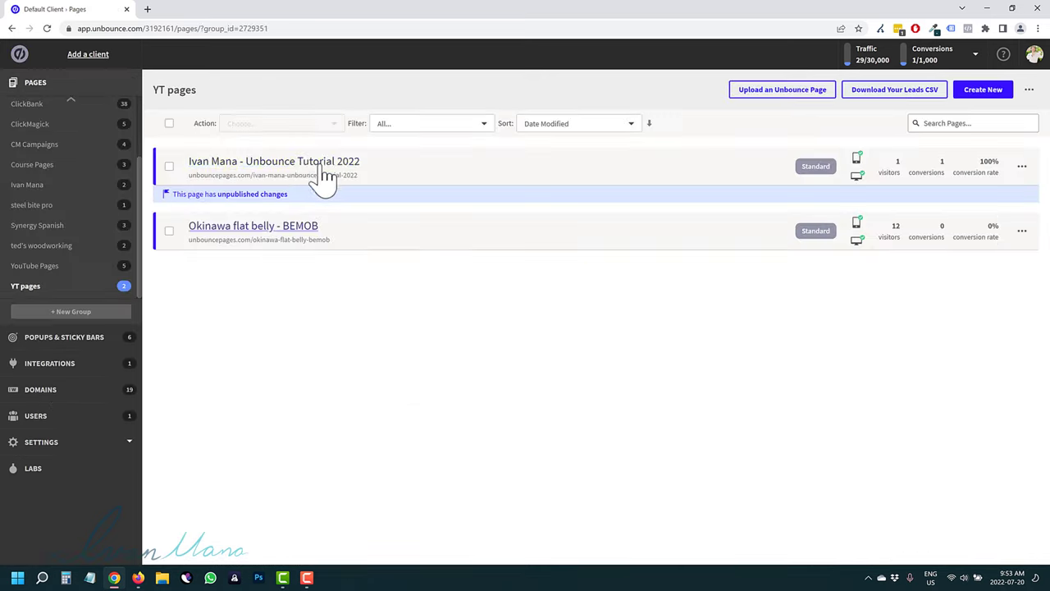
click(302, 162)
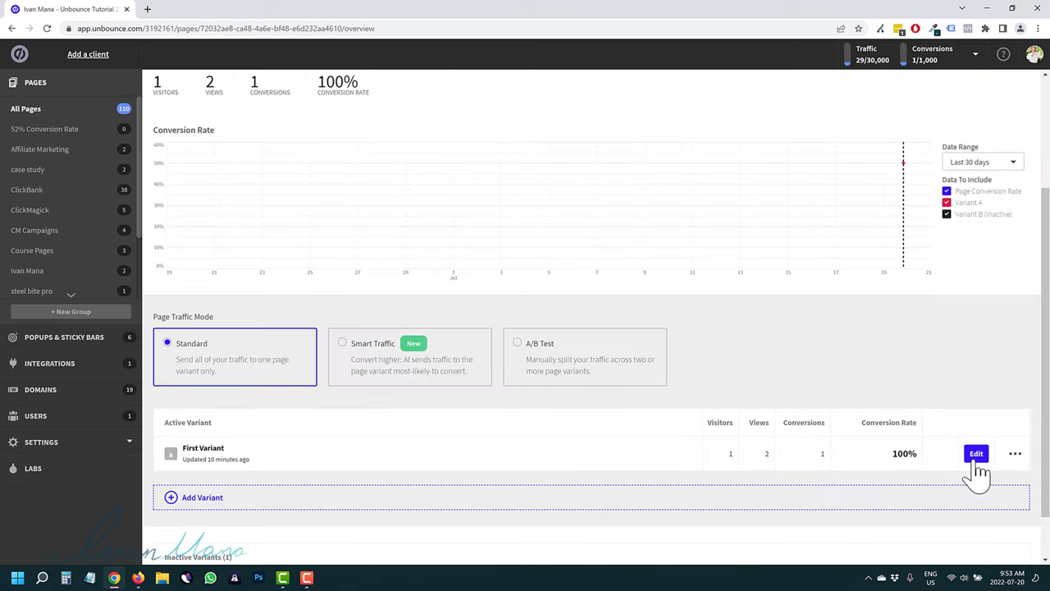
click(977, 459)
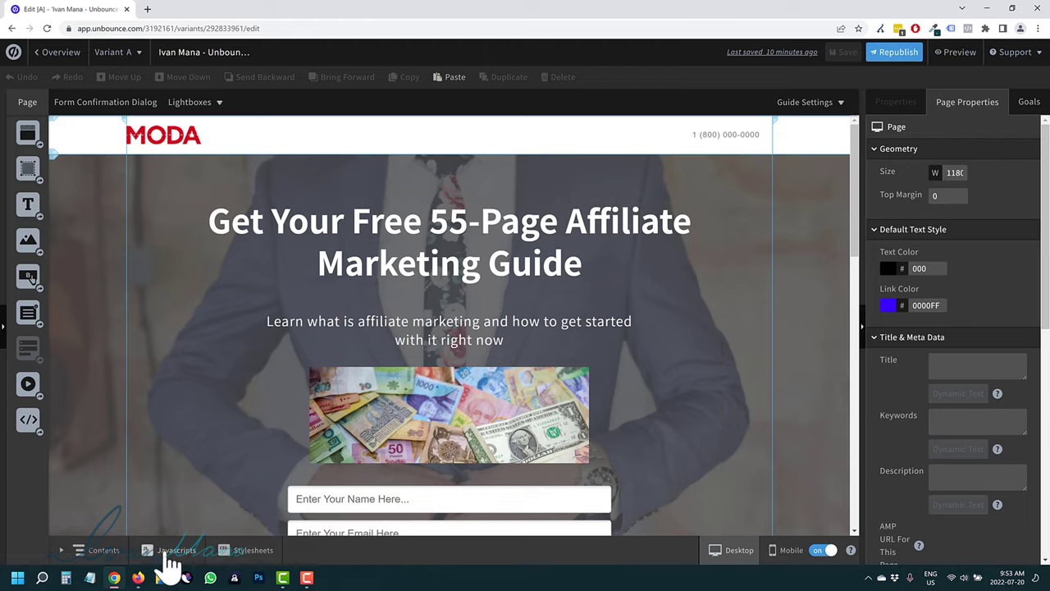
Step: Paste the embed code as a Head-placed Javascript named 'Sticky Bar'
click(174, 550)
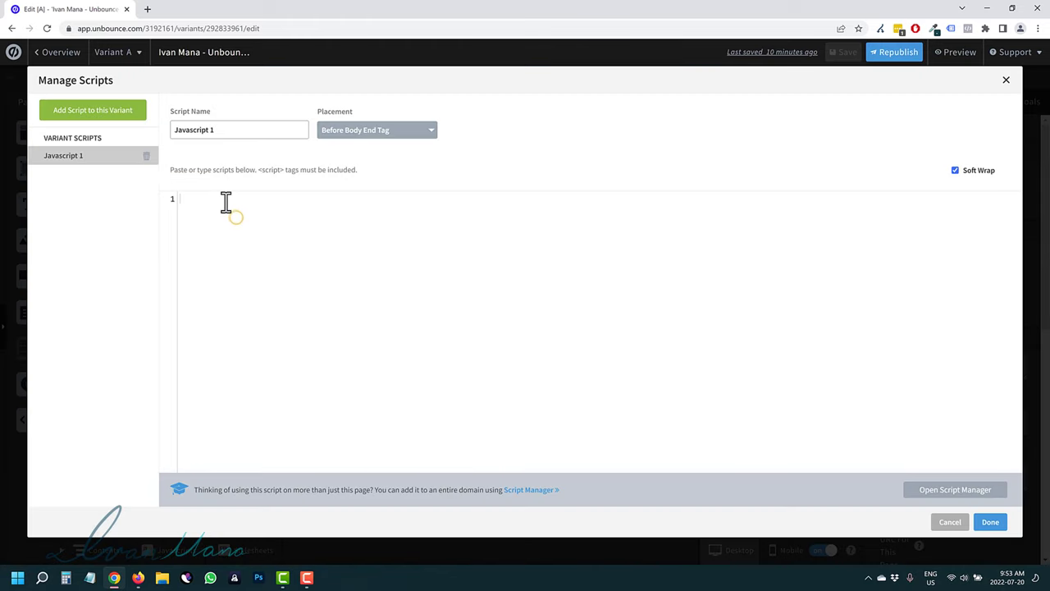
right_click(226, 203)
click(265, 286)
click(374, 133)
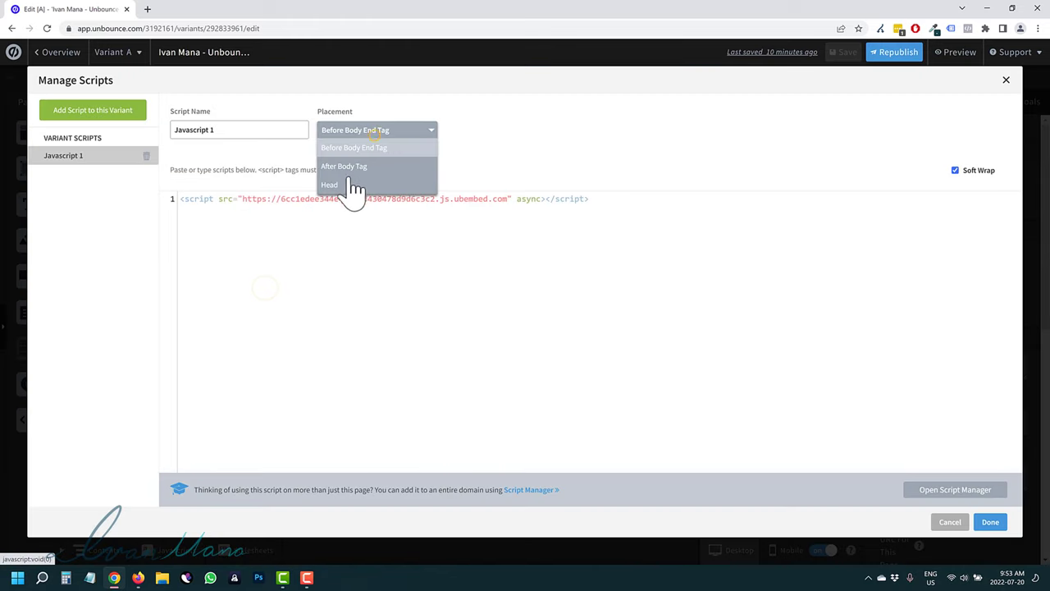
click(353, 185)
triple_click(233, 130)
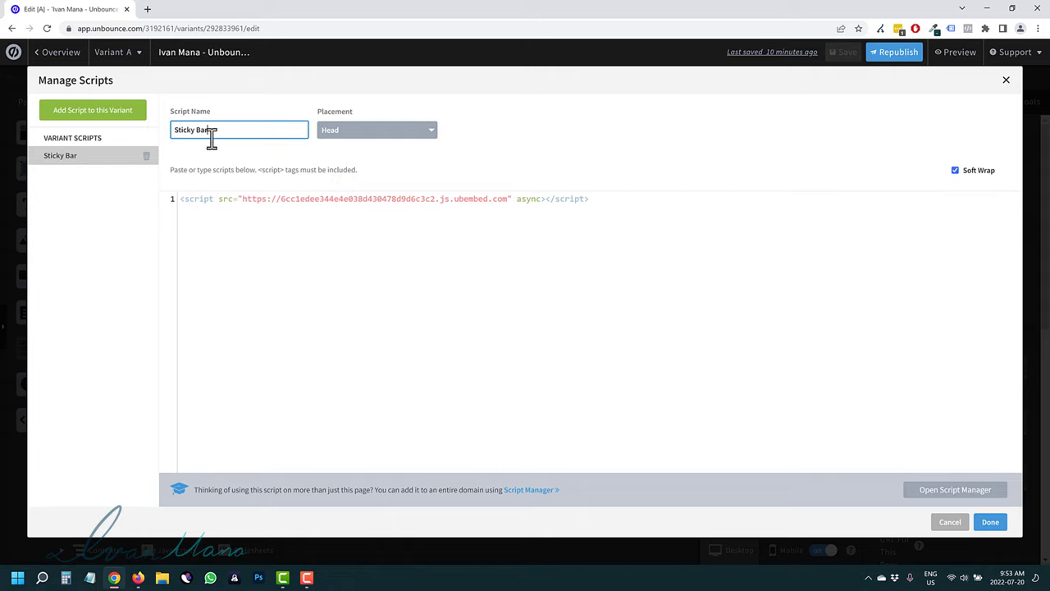
click(990, 522)
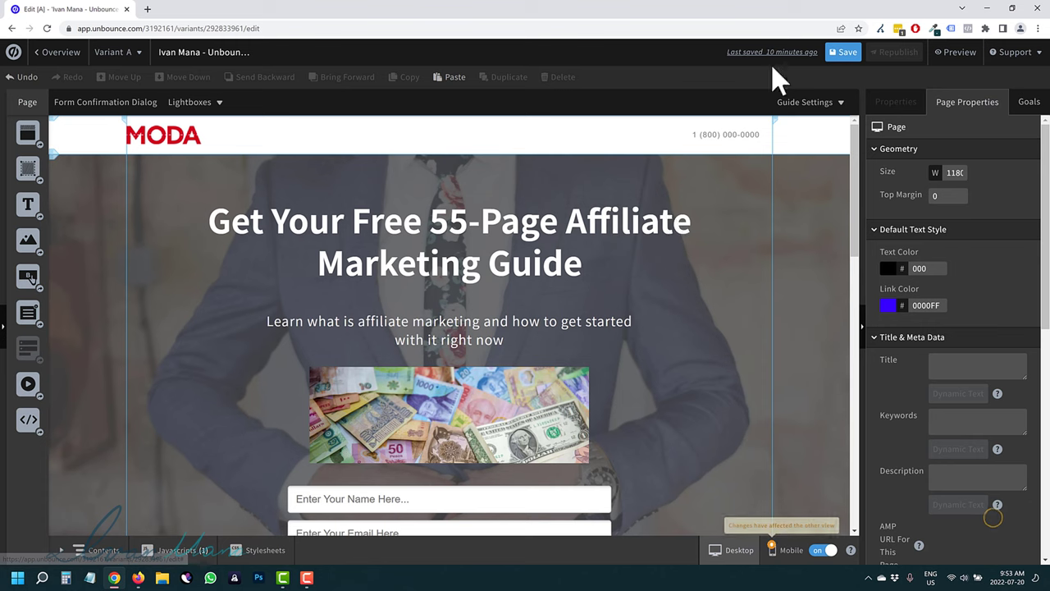
Step: Save the page, republish it live, and return to its overview
click(837, 56)
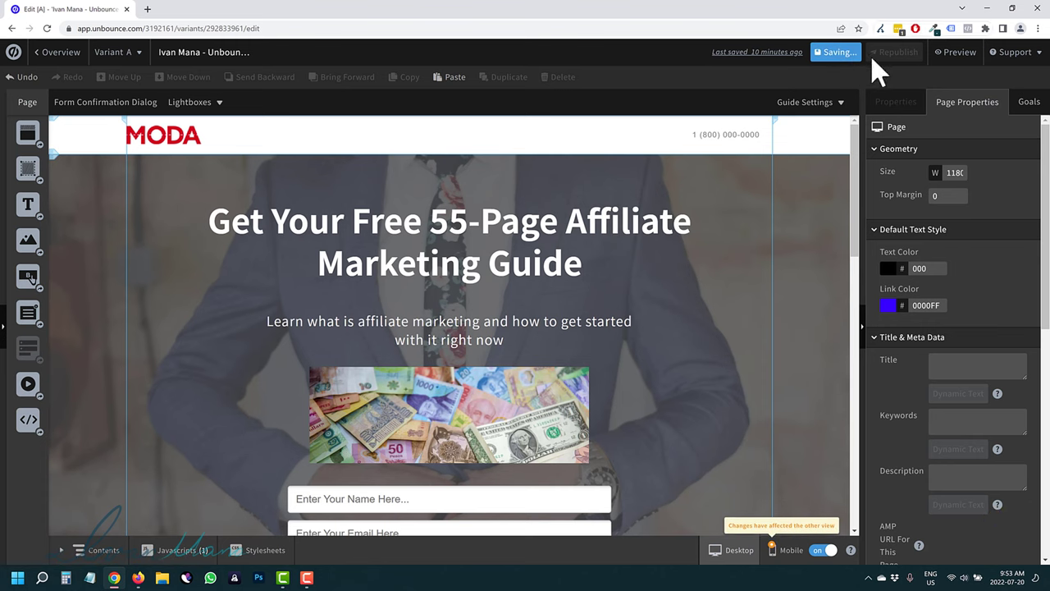
click(897, 53)
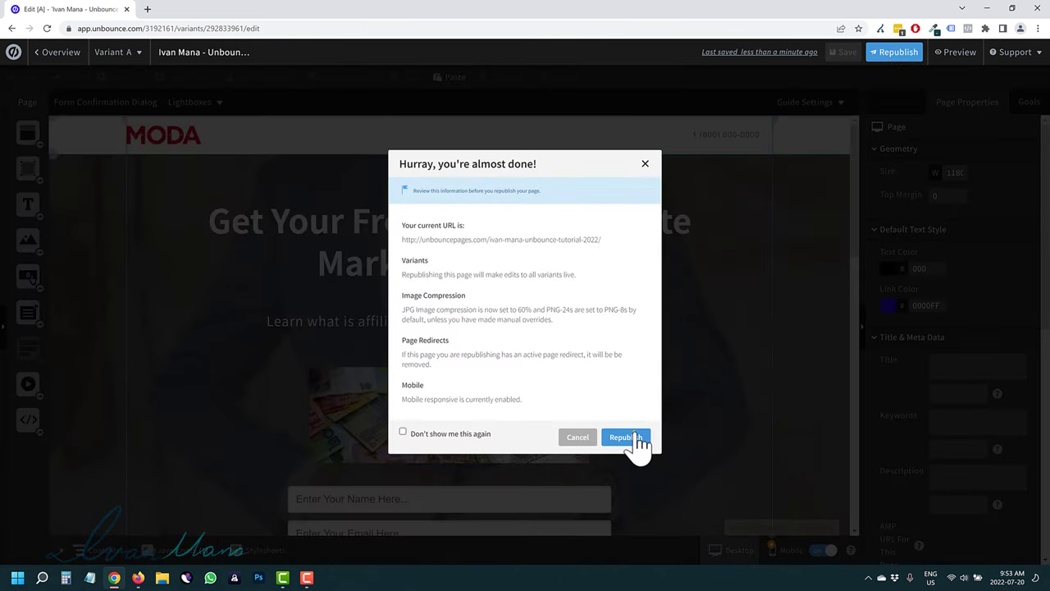
click(632, 433)
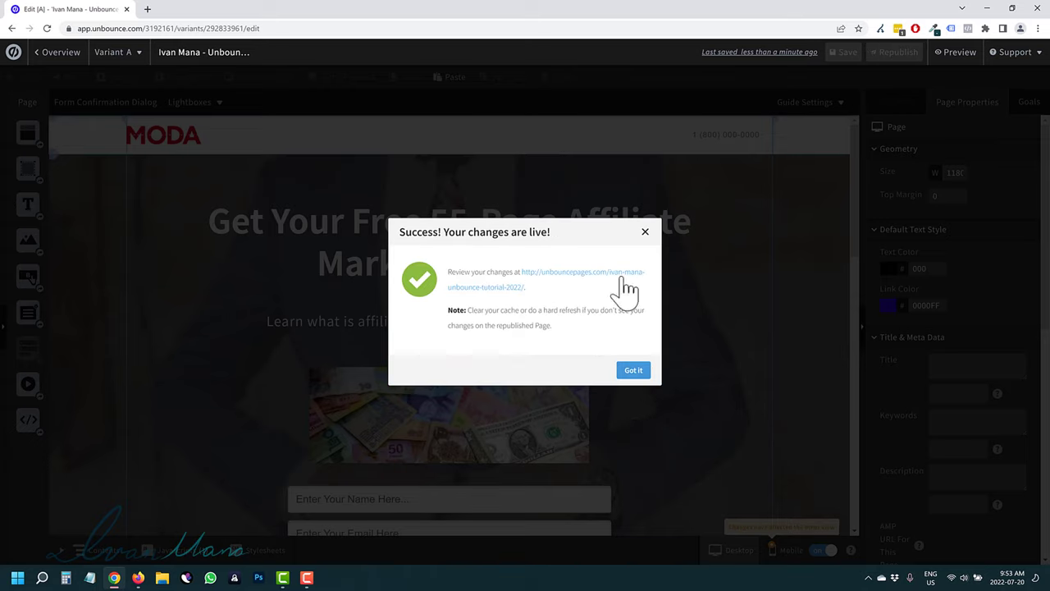
click(634, 371)
click(66, 62)
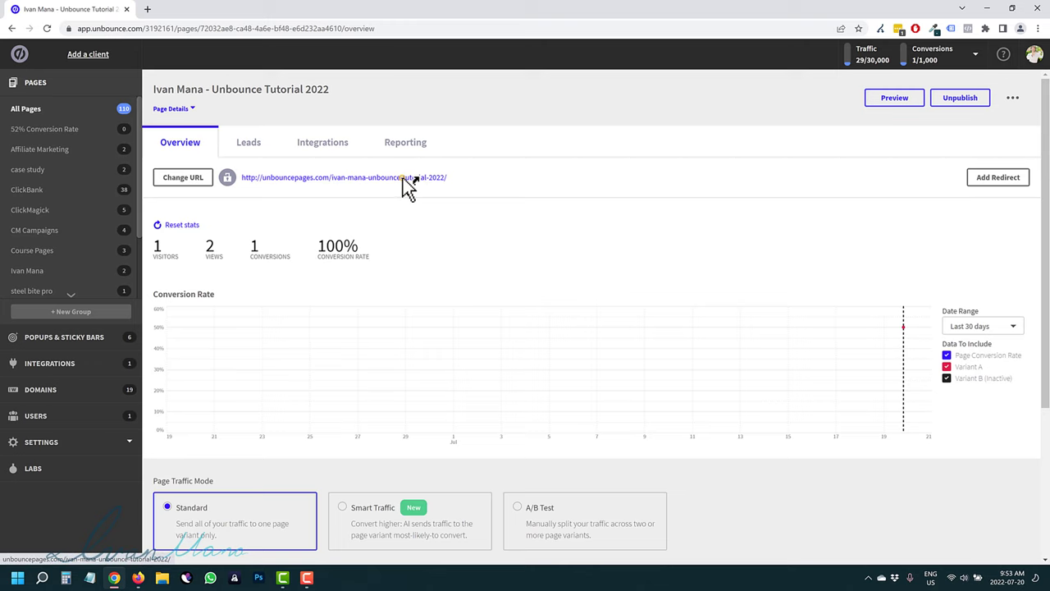
Step: View the published landing page in a new tab, then close it
click(408, 178)
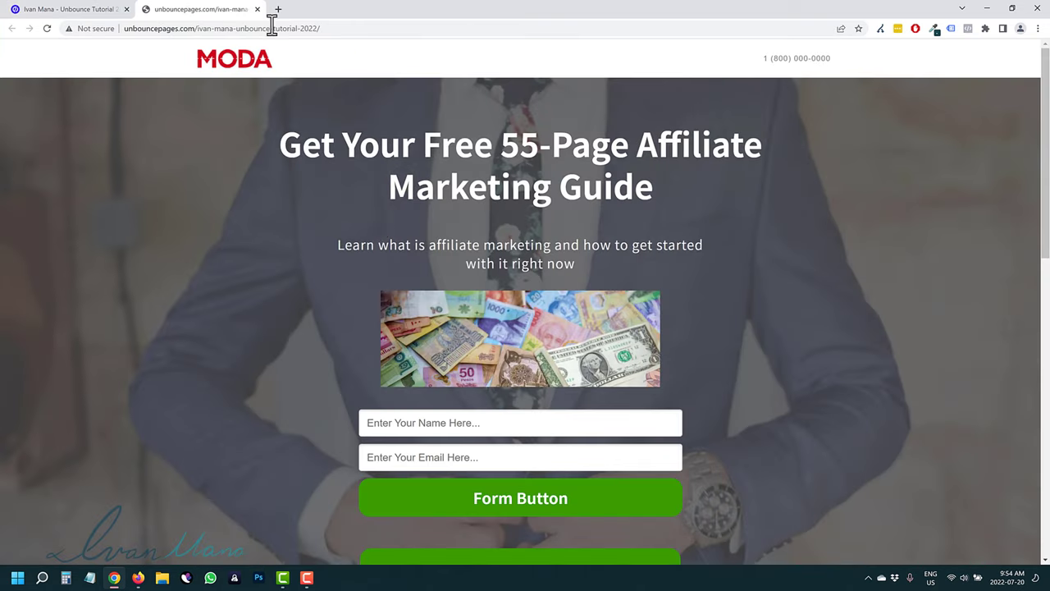
scroll(394, 237, down, 3)
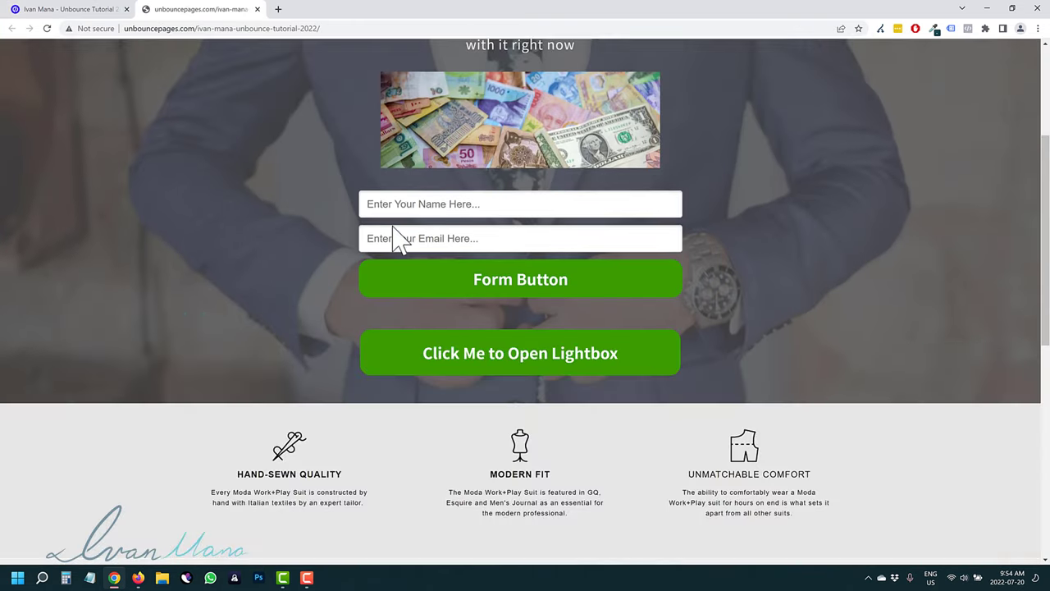
scroll(360, 197, up, 3)
click(258, 9)
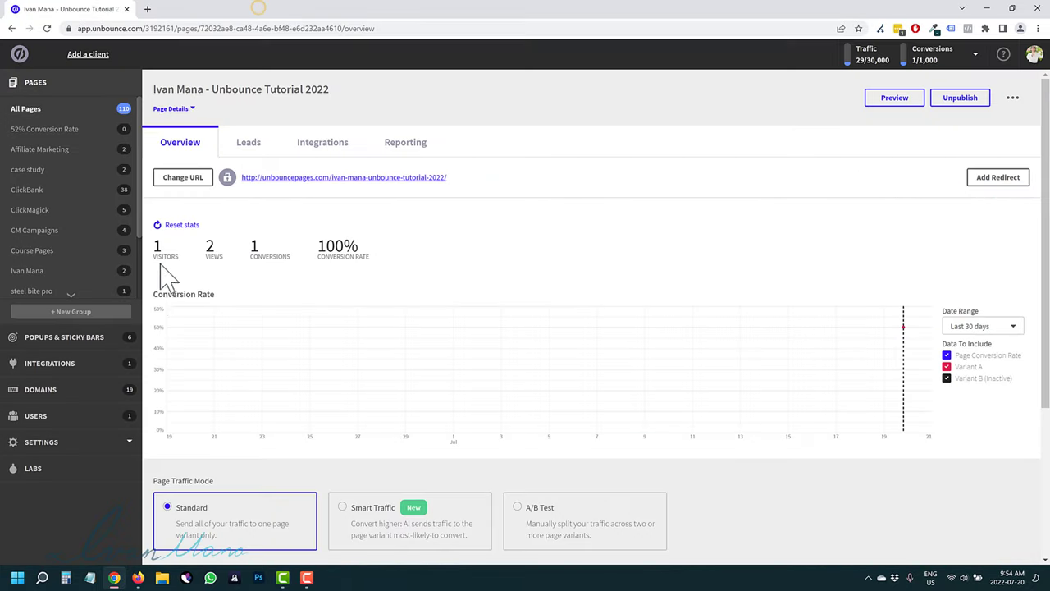
Step: Publish the Location Sticky Bar - UB Tutorial, confirming its embed code is installed
click(70, 345)
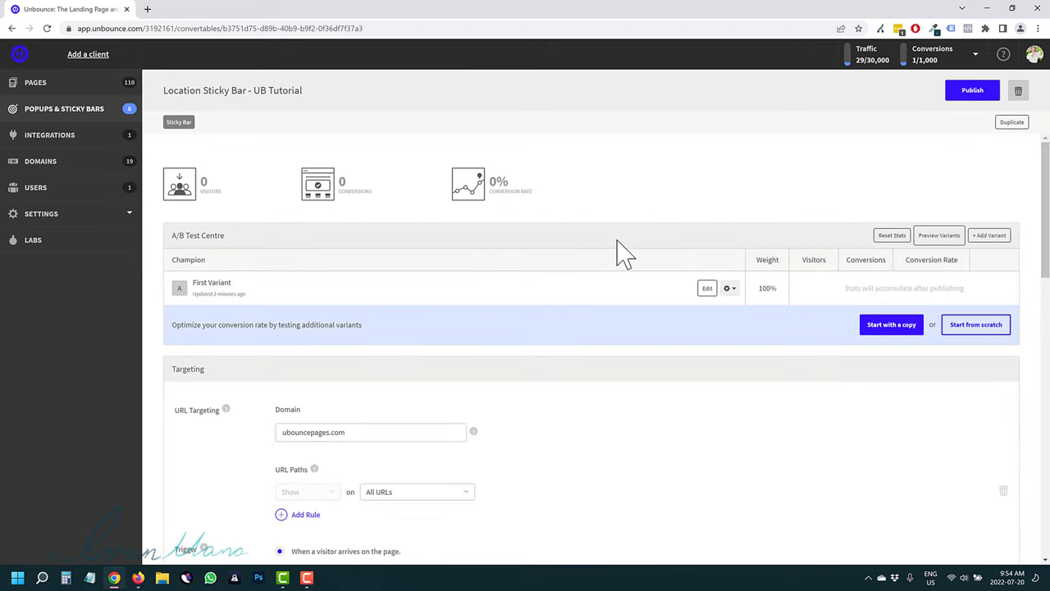
click(968, 96)
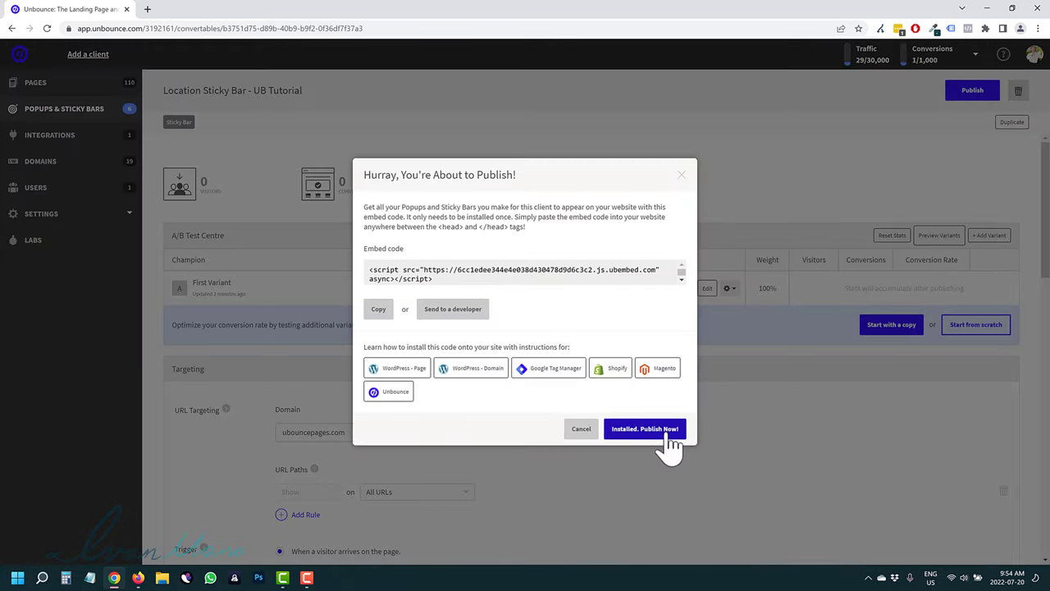
click(670, 437)
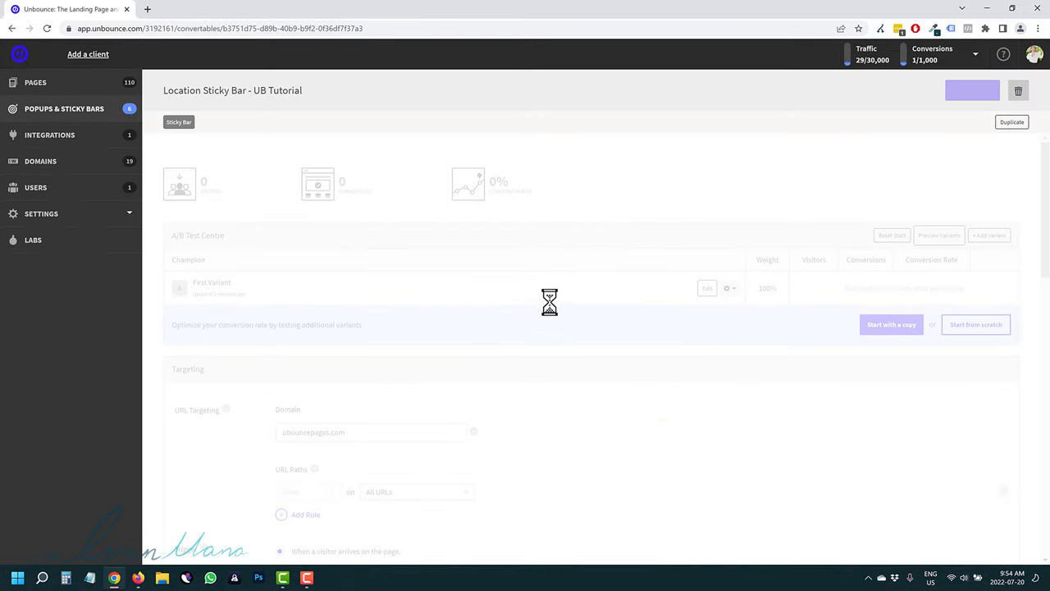
Step: Add a Homepage URL targeting rule, publish the changes, and view the live page
scroll(282, 308, down, 2)
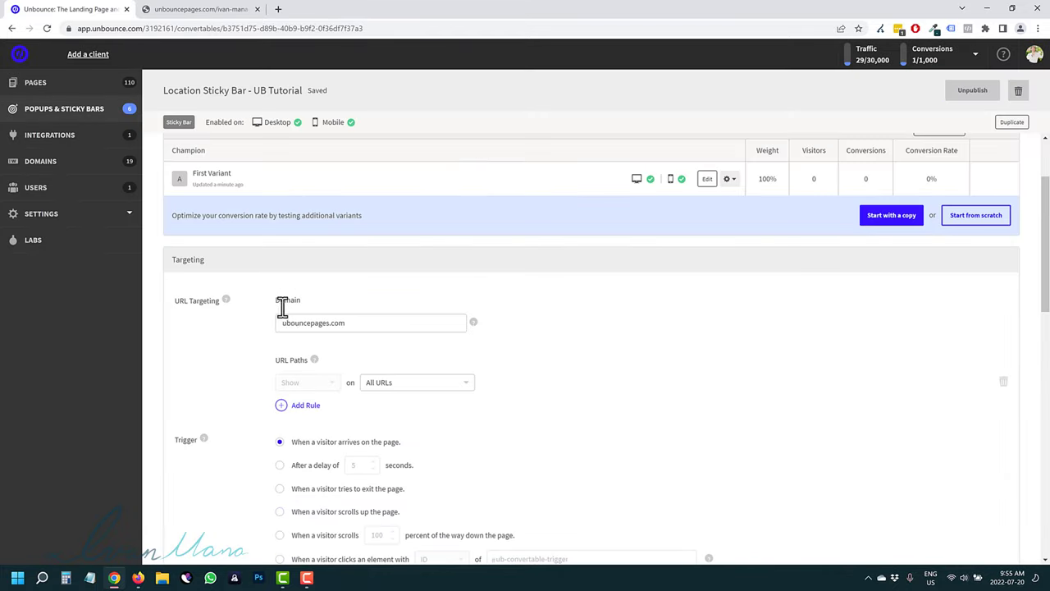
click(286, 323)
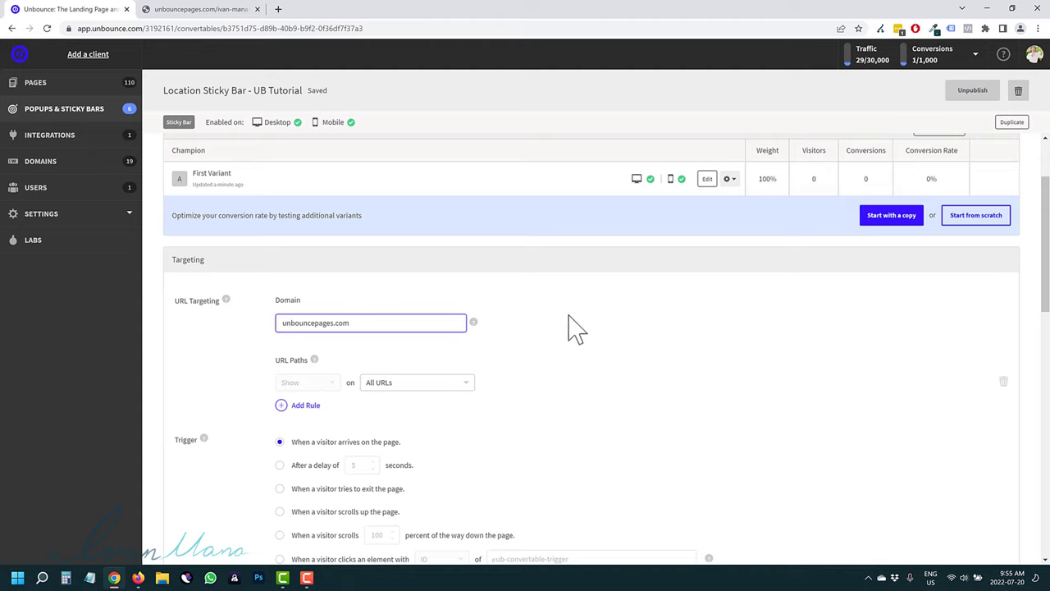
scroll(708, 238, up, 2)
click(851, 177)
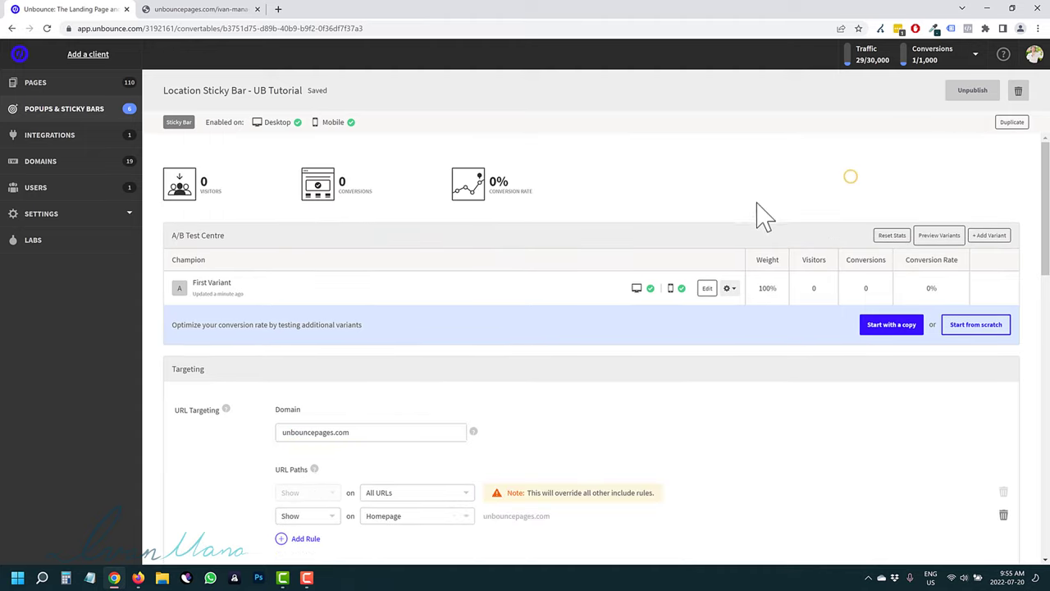
click(607, 486)
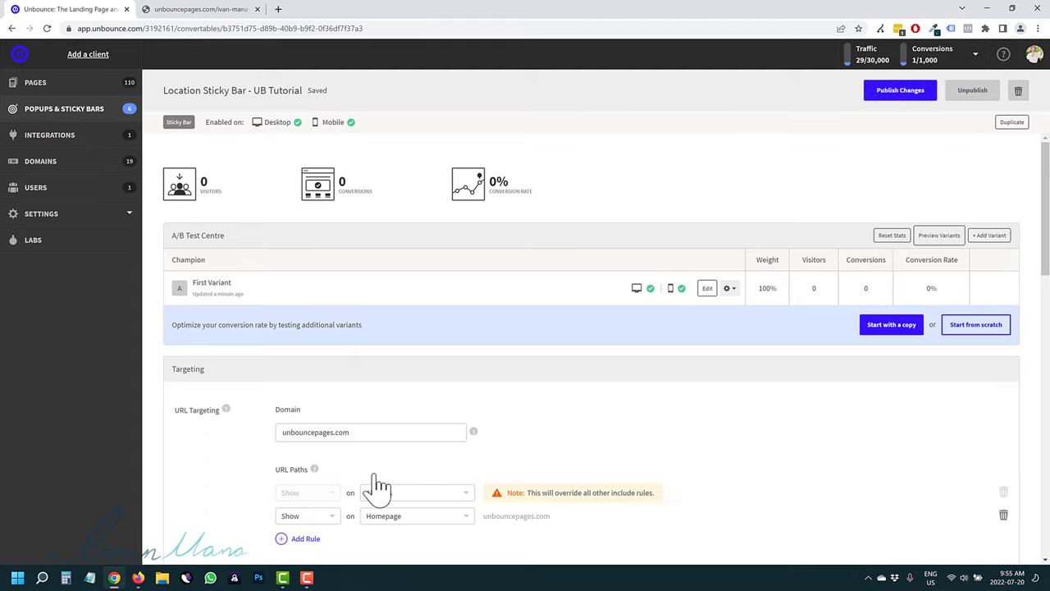
click(909, 90)
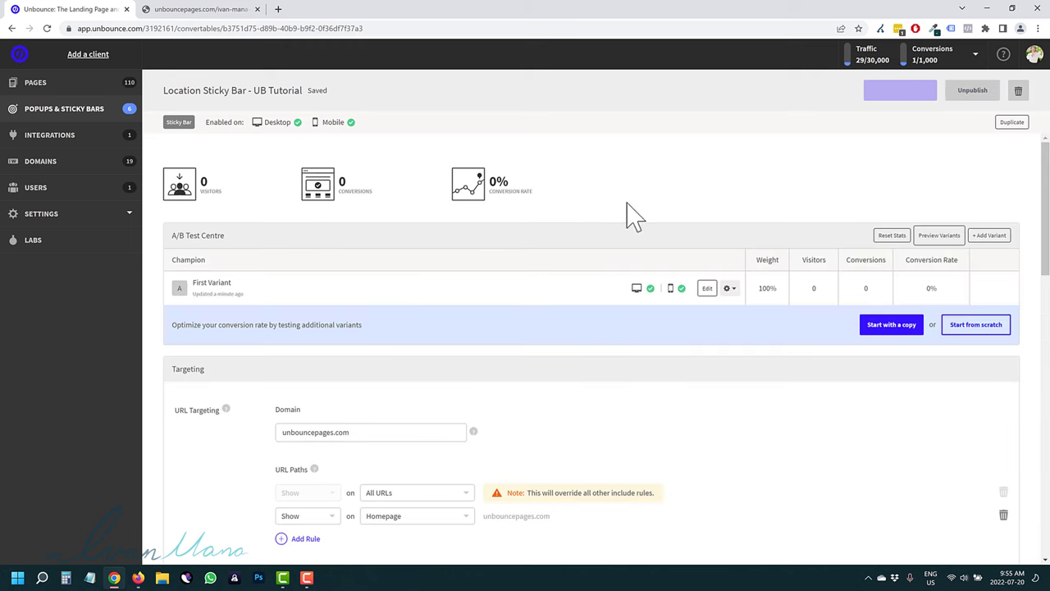
click(199, 11)
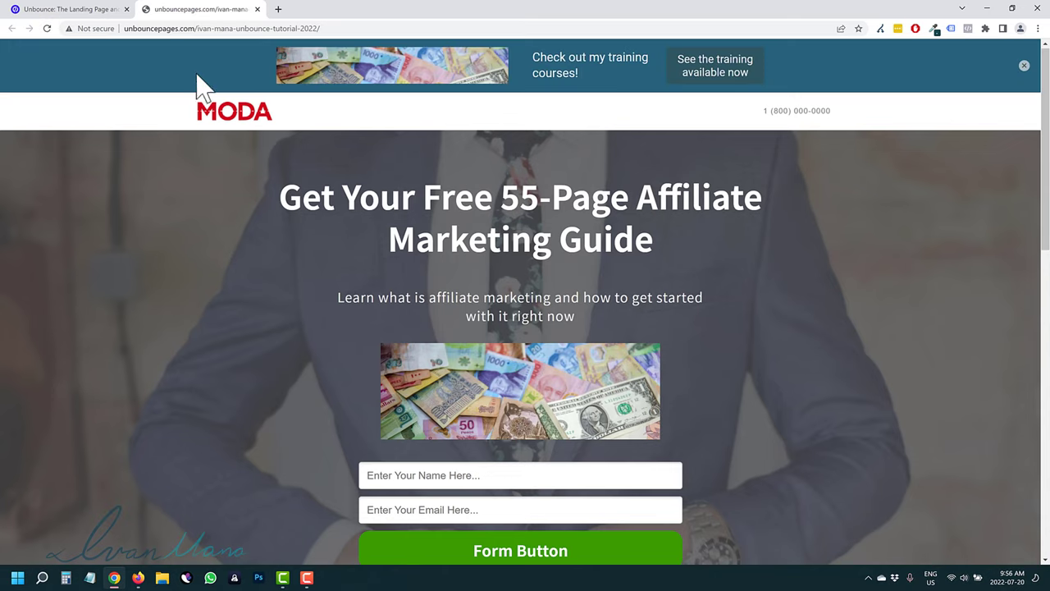
Step: Test that 'See the training available now' opens the Training Courses page, then close it
click(717, 74)
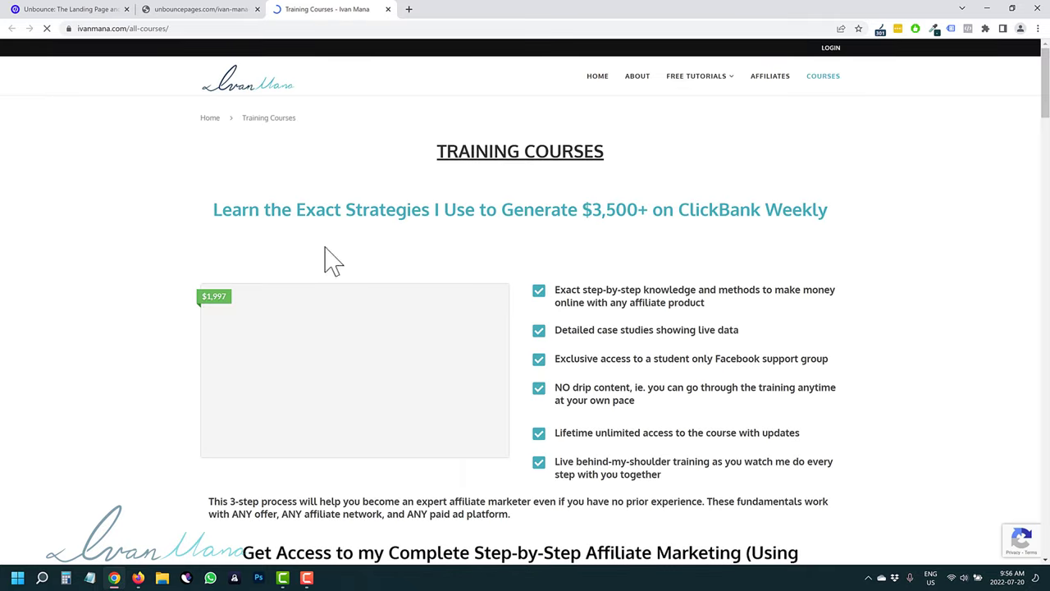
scroll(484, 283, down, 2)
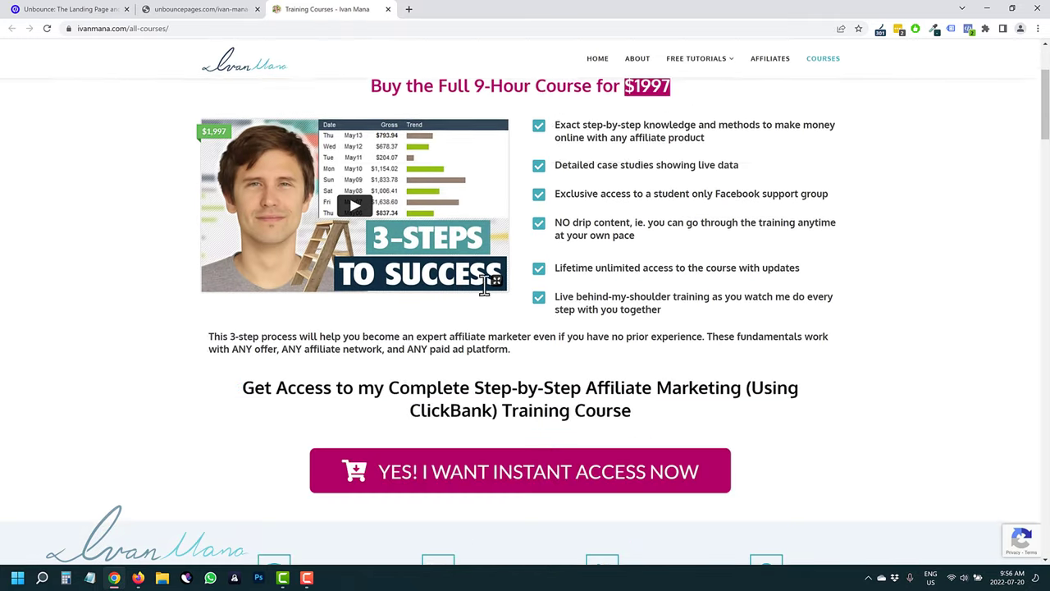
scroll(370, 323, down, 5)
scroll(405, 335, up, 7)
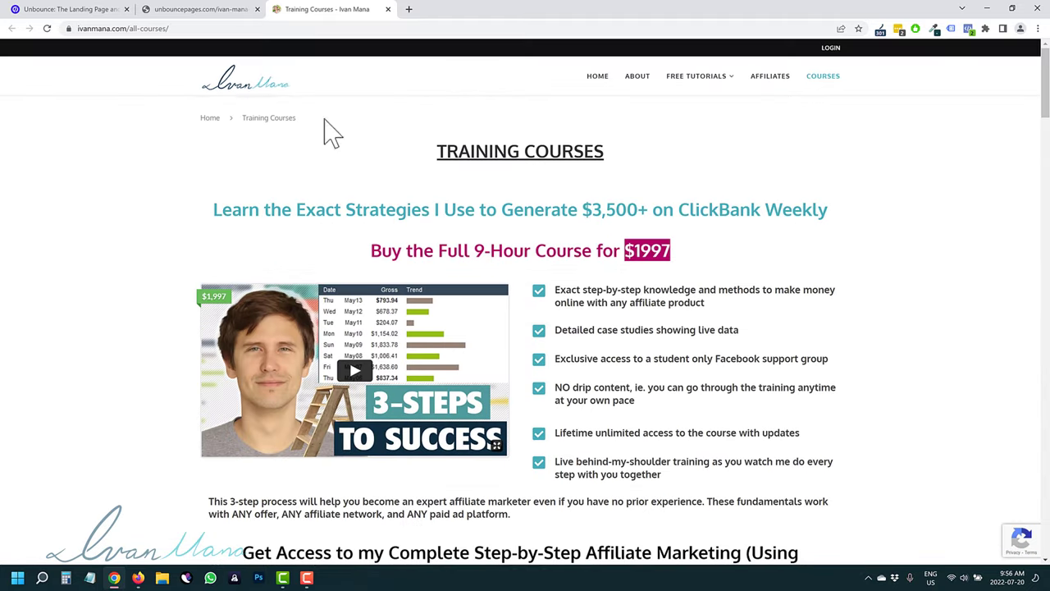
click(388, 9)
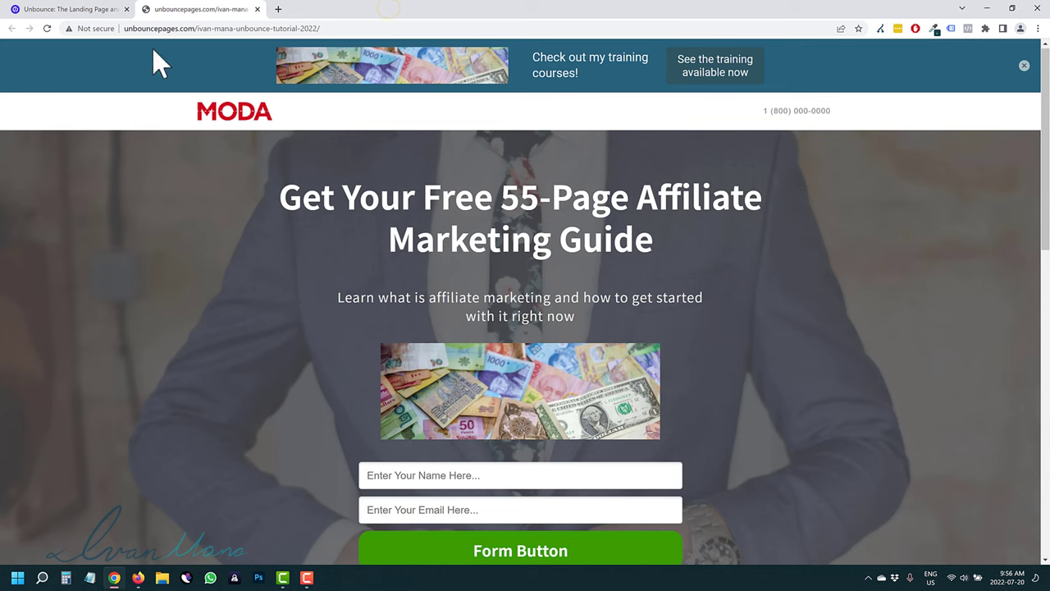
Step: Review the sticky bar's Domain targeting field against the live landing page
click(51, 12)
drag(358, 322, 271, 333)
scroll(345, 335, up, 2)
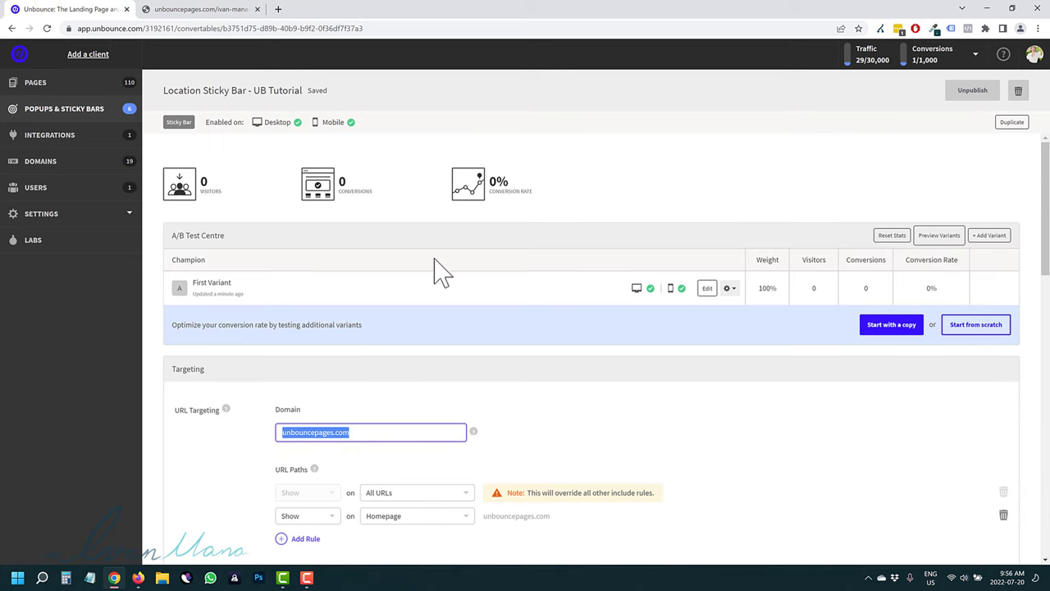
click(210, 10)
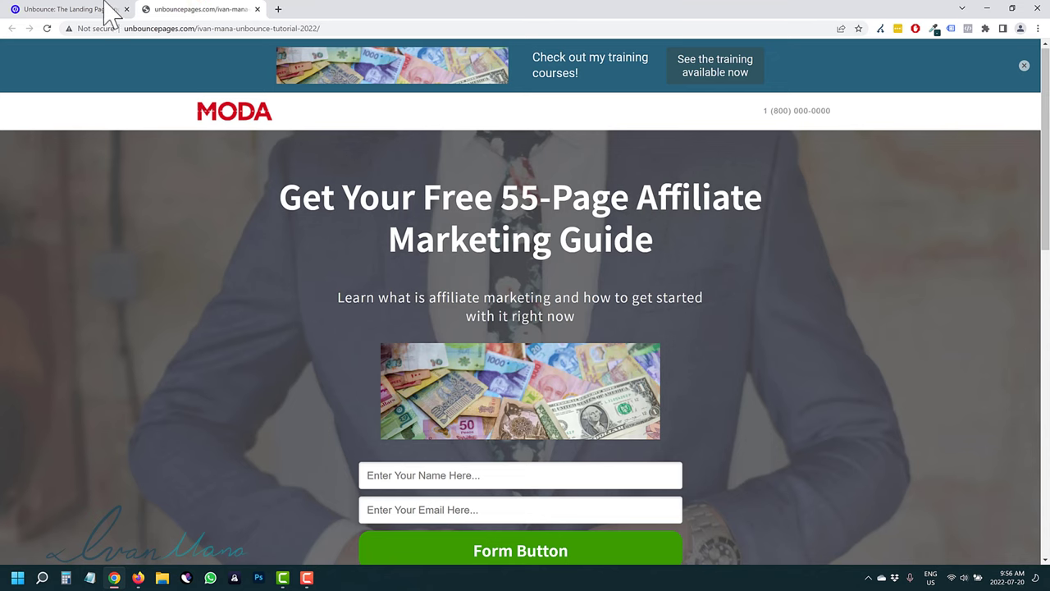
click(69, 8)
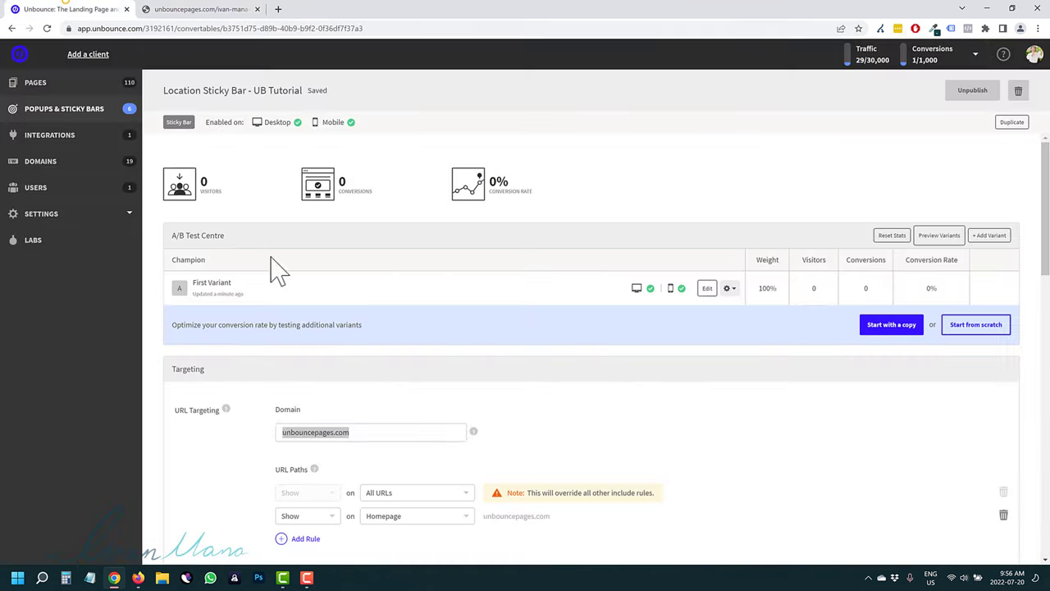
Step: Open the Synergy Spanish popup's First Variant in the editor
click(82, 110)
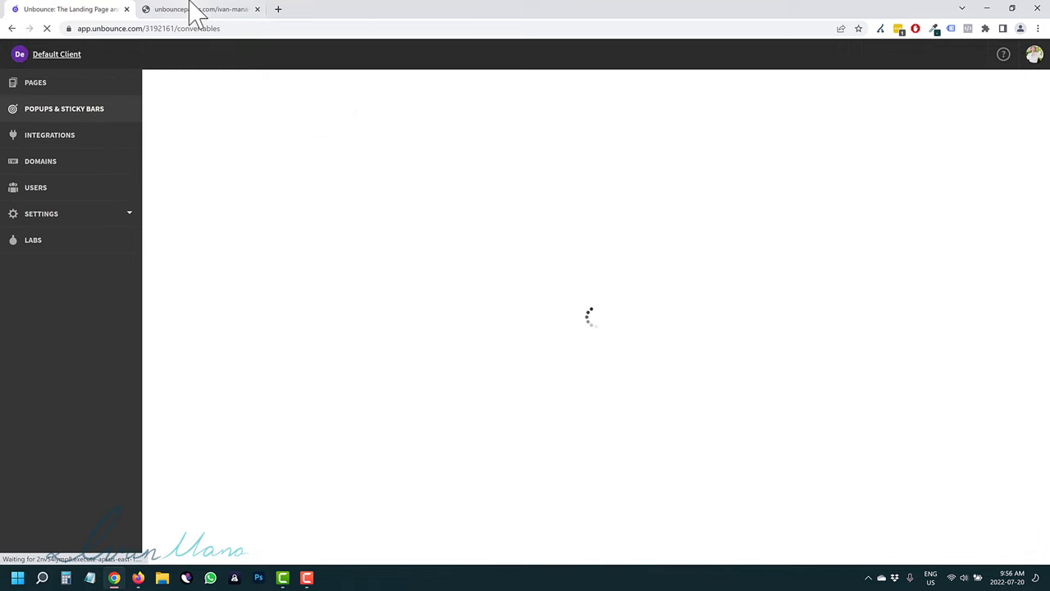
click(195, 8)
click(72, 10)
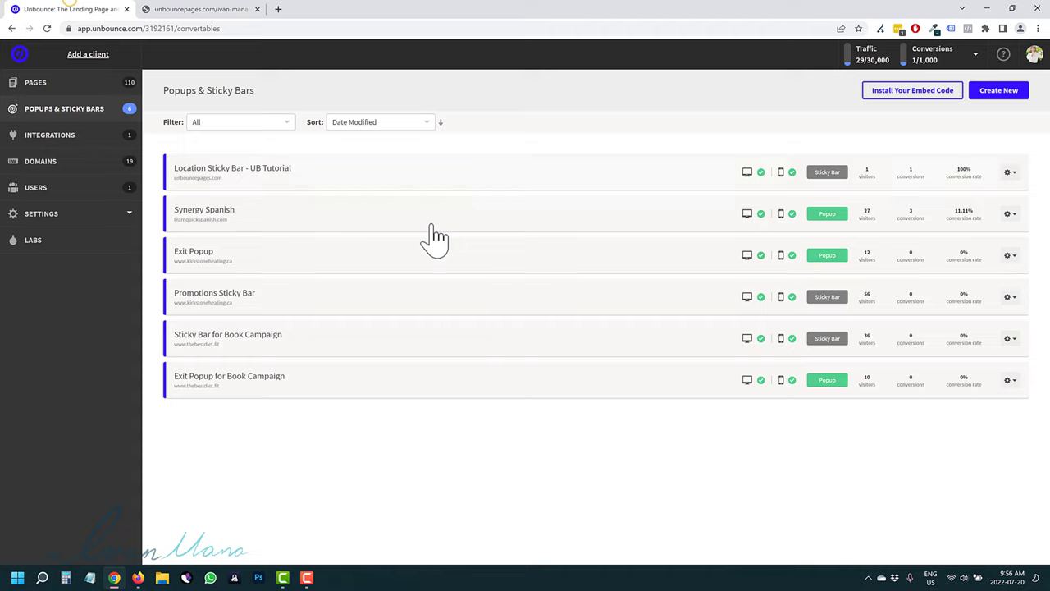
click(200, 211)
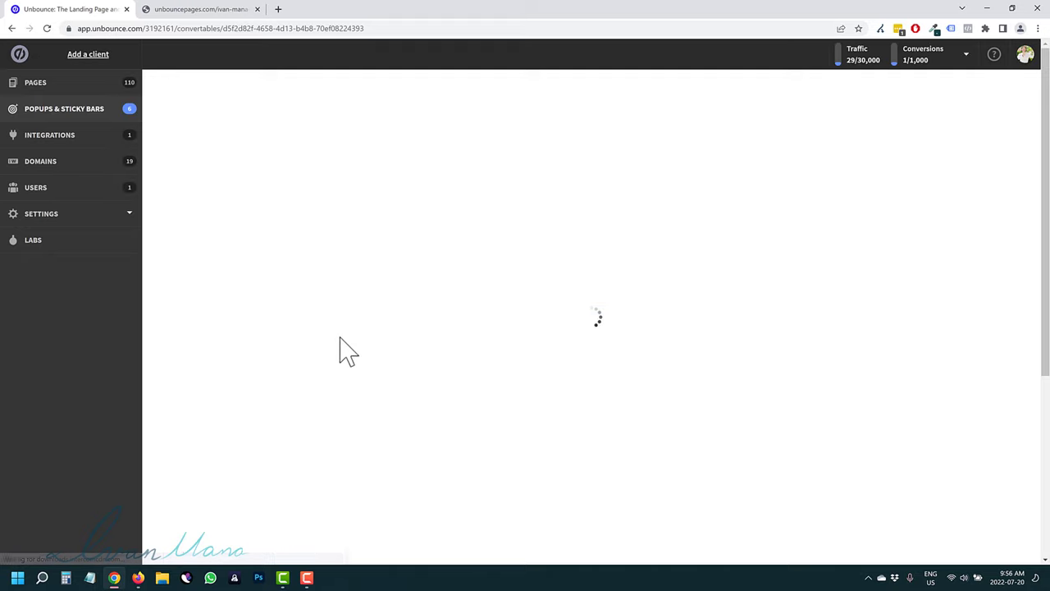
scroll(357, 369, down, 8)
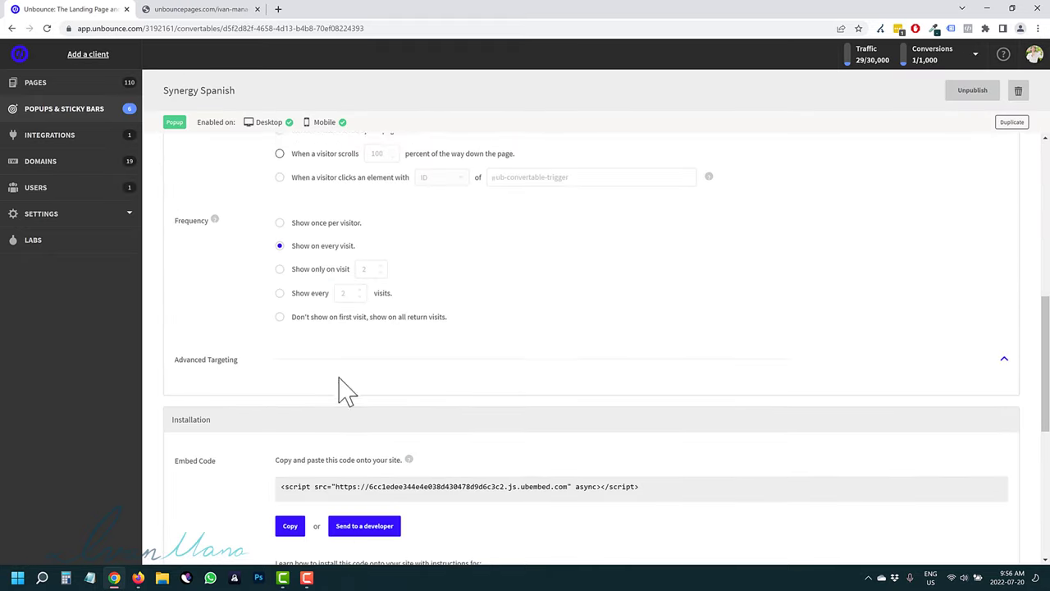
scroll(702, 391, up, 8)
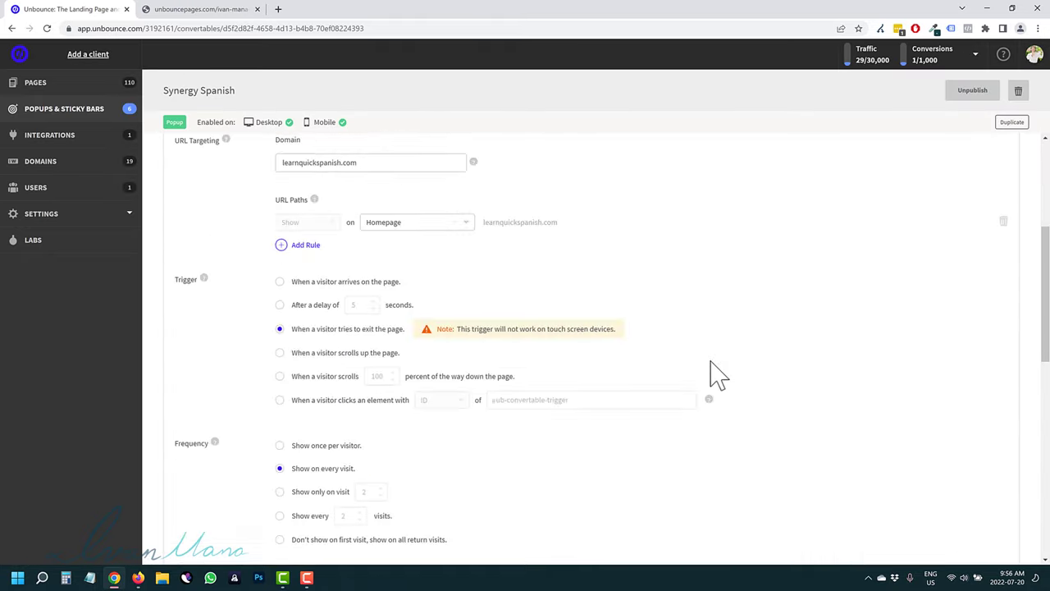
click(705, 289)
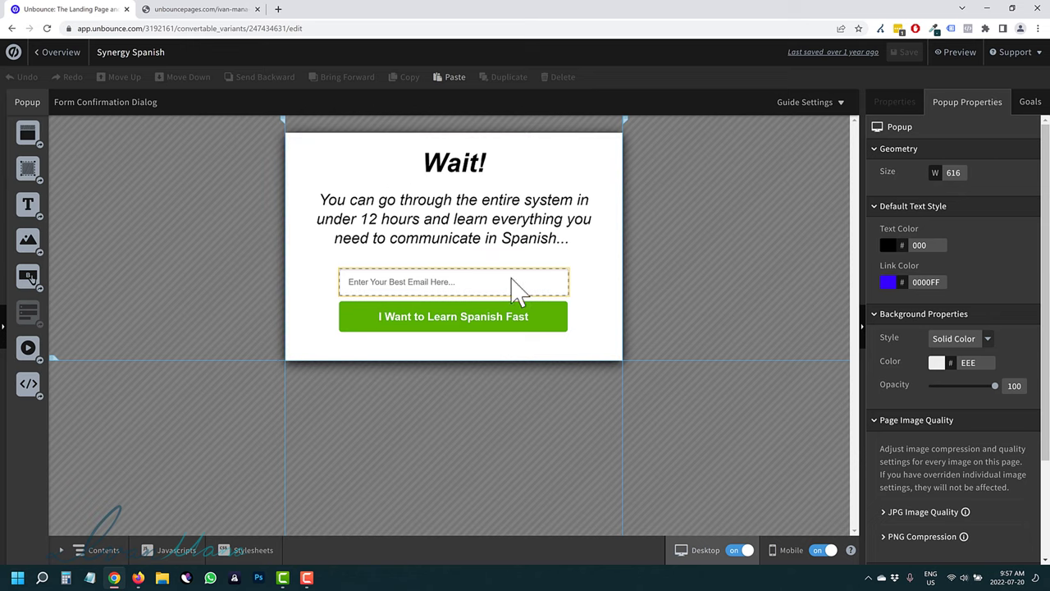
Step: Set the Thank You dialog as the popup's form confirmation
click(120, 107)
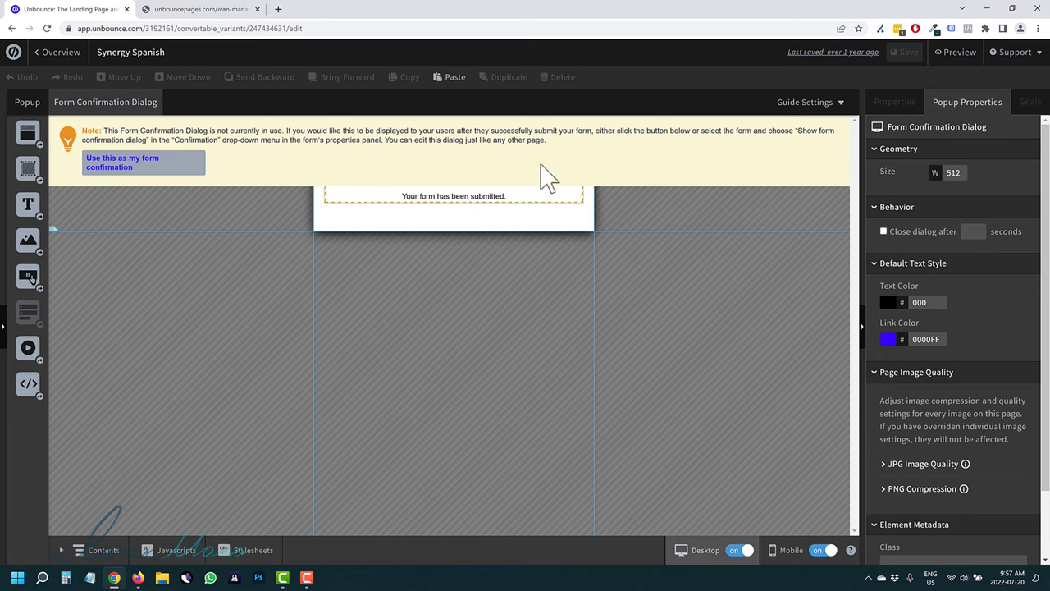
click(141, 169)
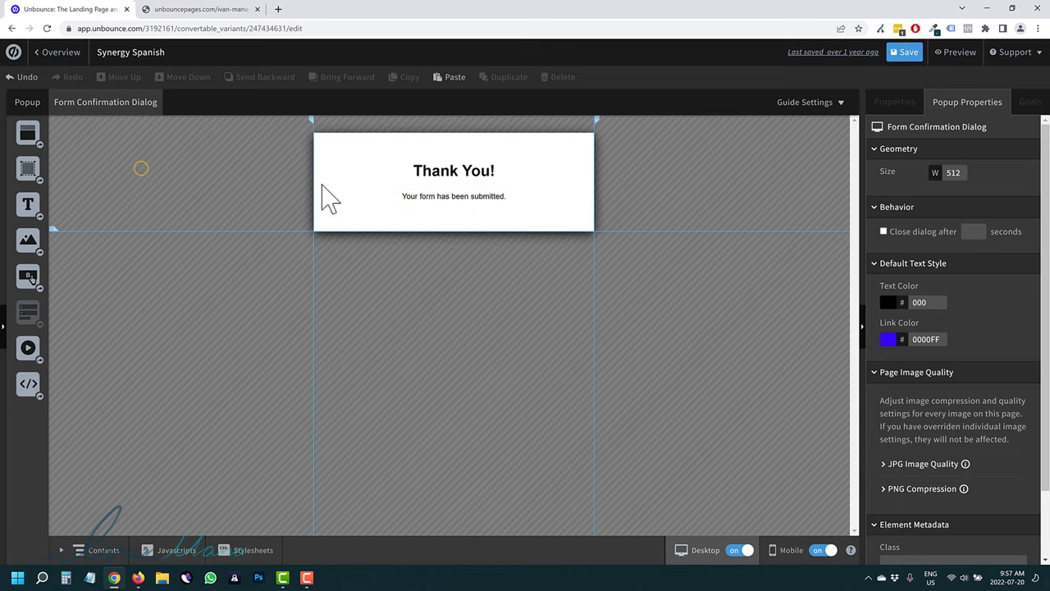
click(32, 100)
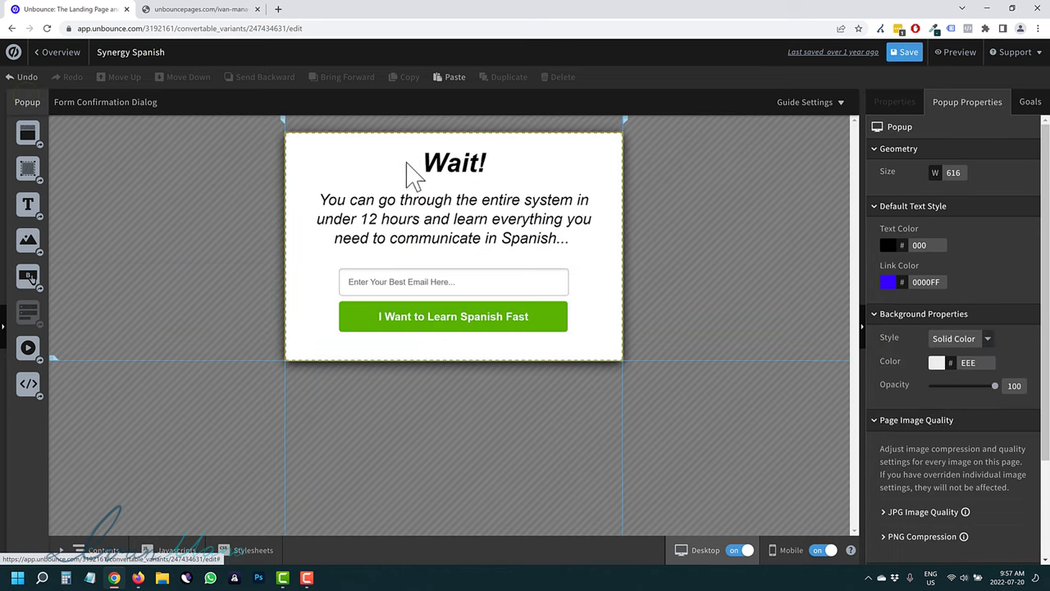
Step: Widen the popup to 630 and leave the editor for the overview
drag(276, 119, 279, 144)
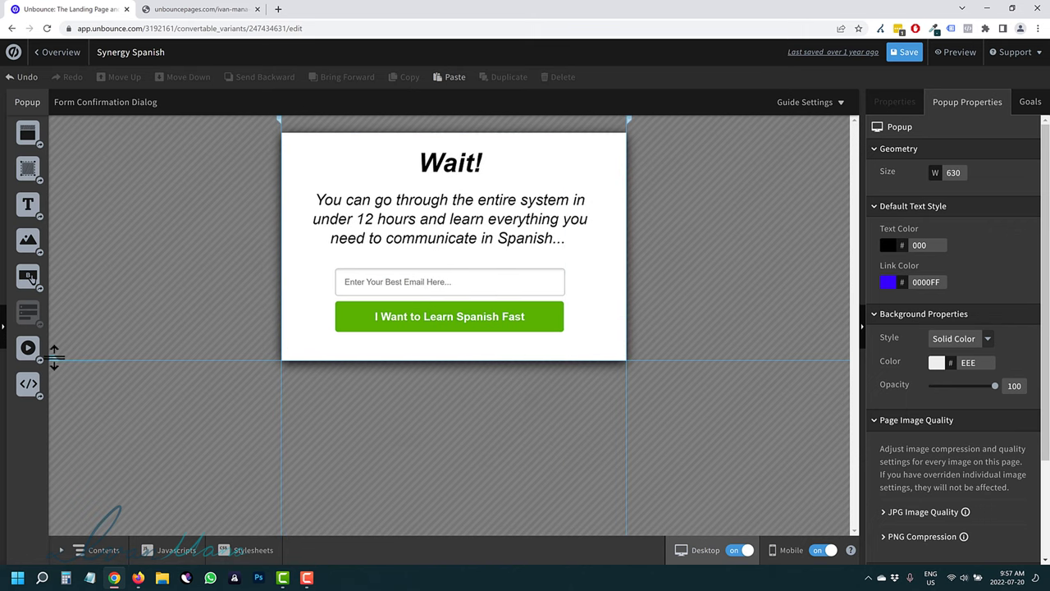
mouse_move(53, 359)
mouse_down()
mouse_move(59, 457)
mouse_move(73, 356)
mouse_up()
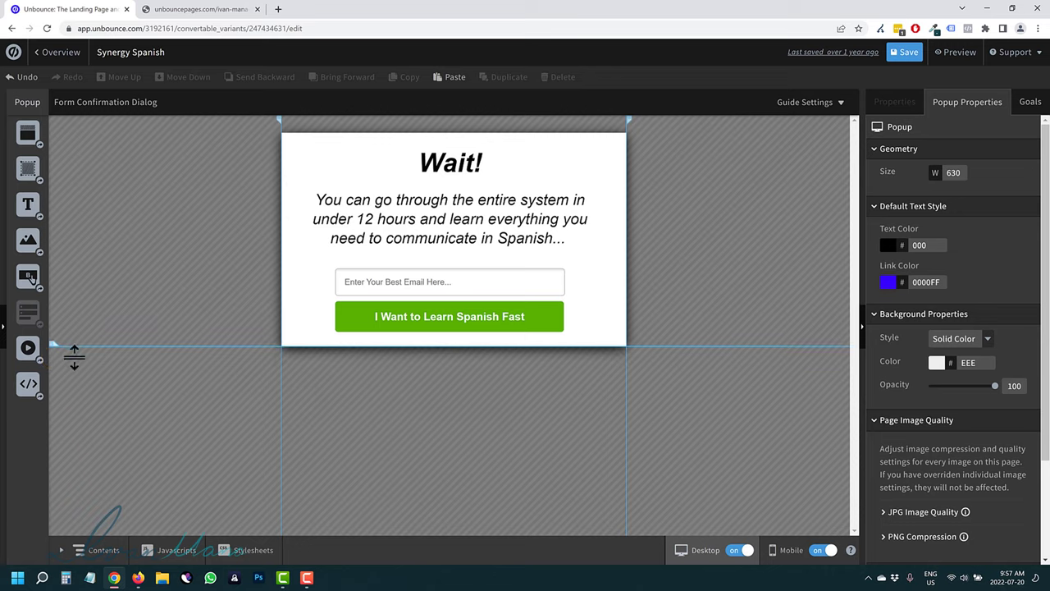
click(50, 52)
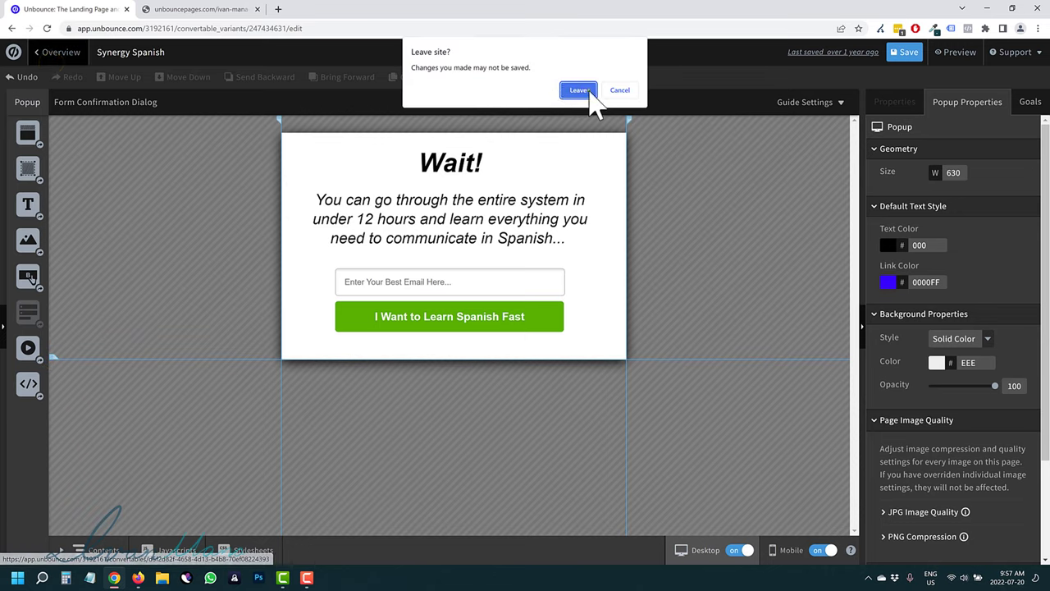
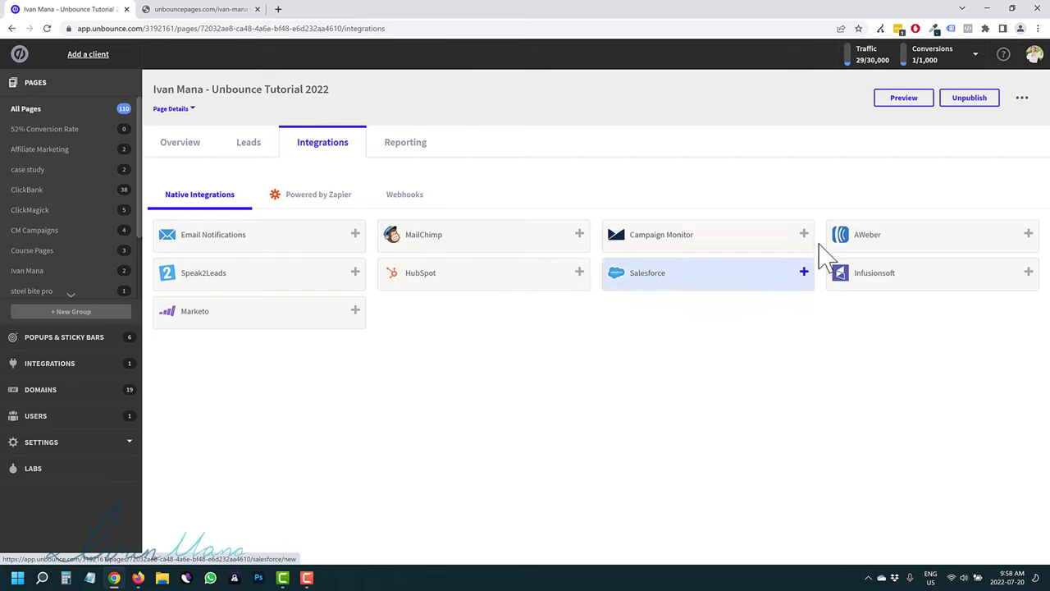
click(323, 204)
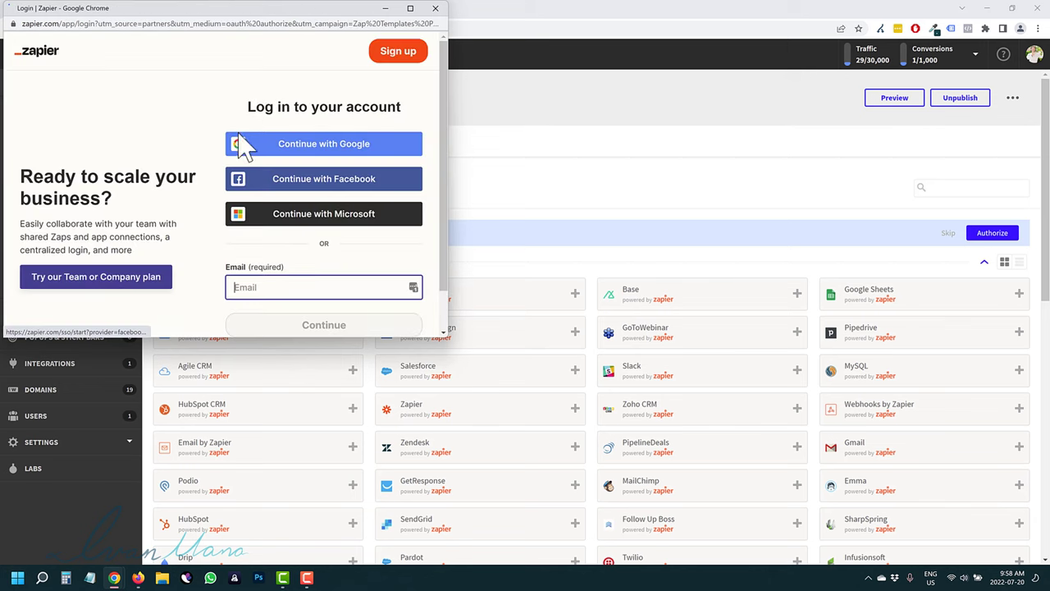
click(436, 9)
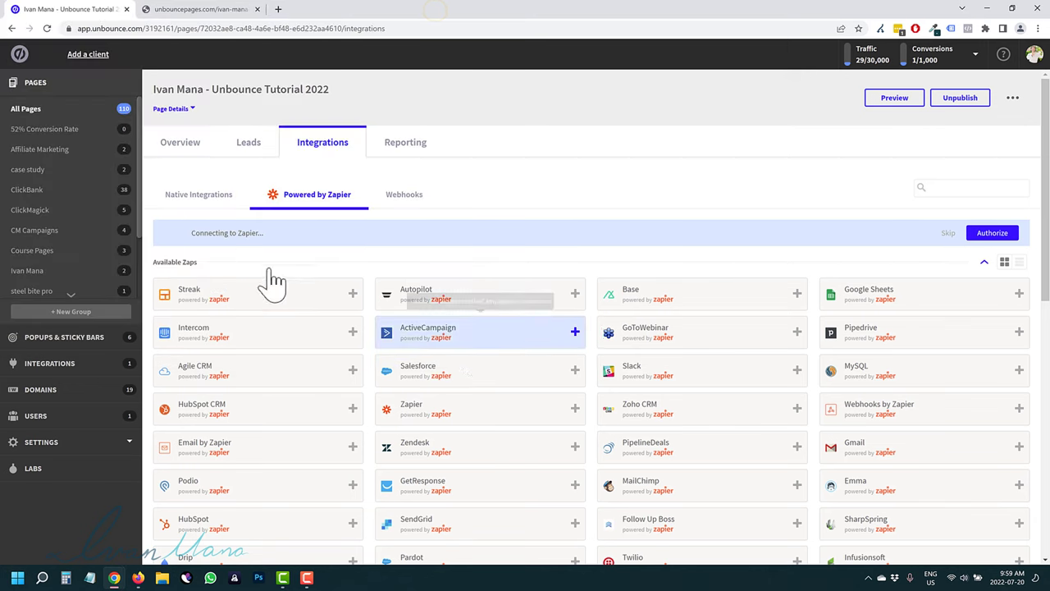
scroll(632, 451, down, 3)
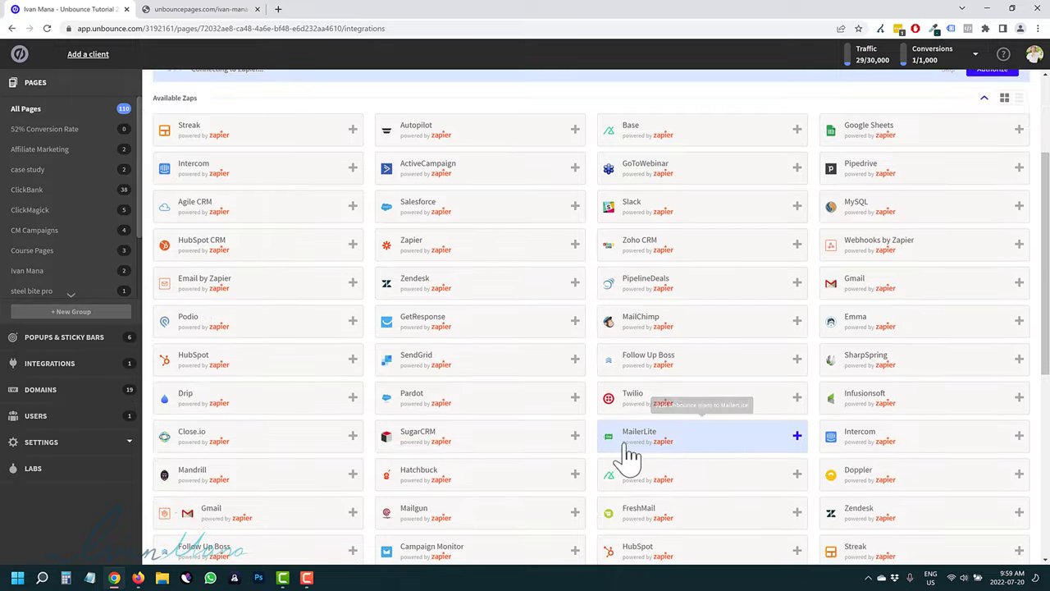
scroll(908, 269, up, 3)
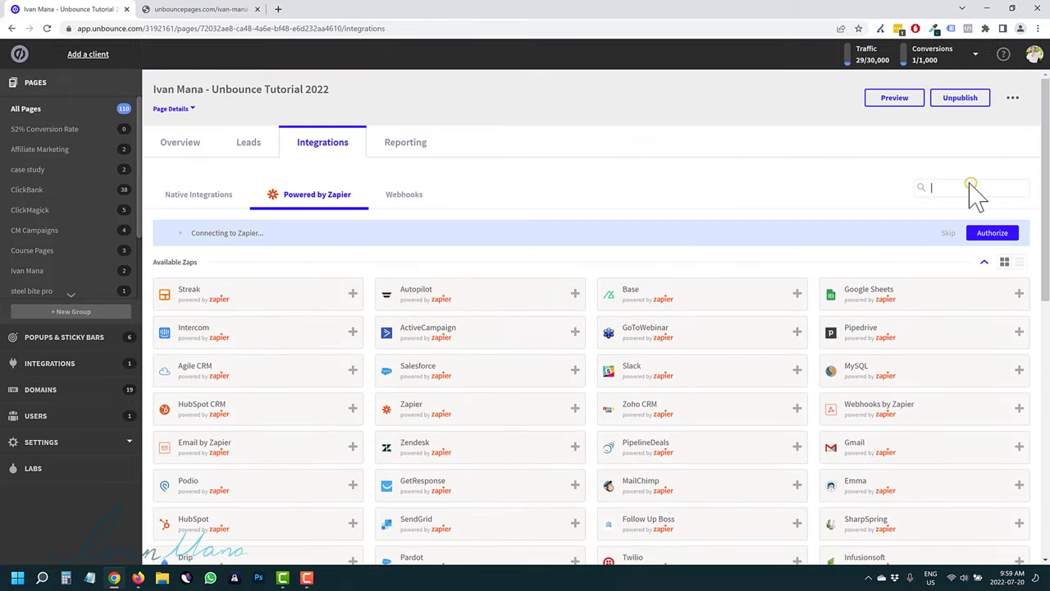
click(960, 187)
text(getre)
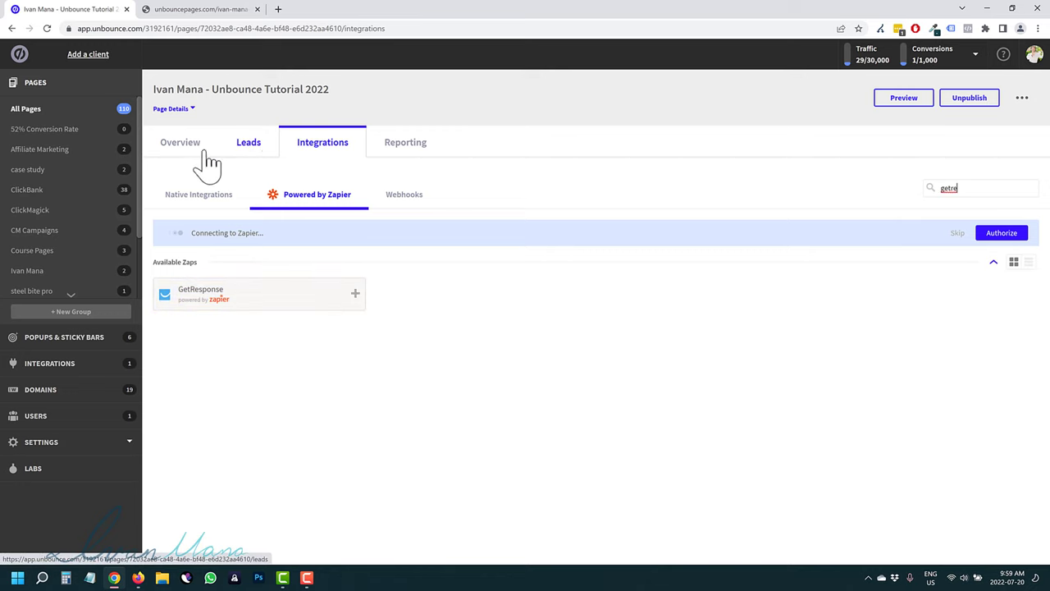
click(171, 144)
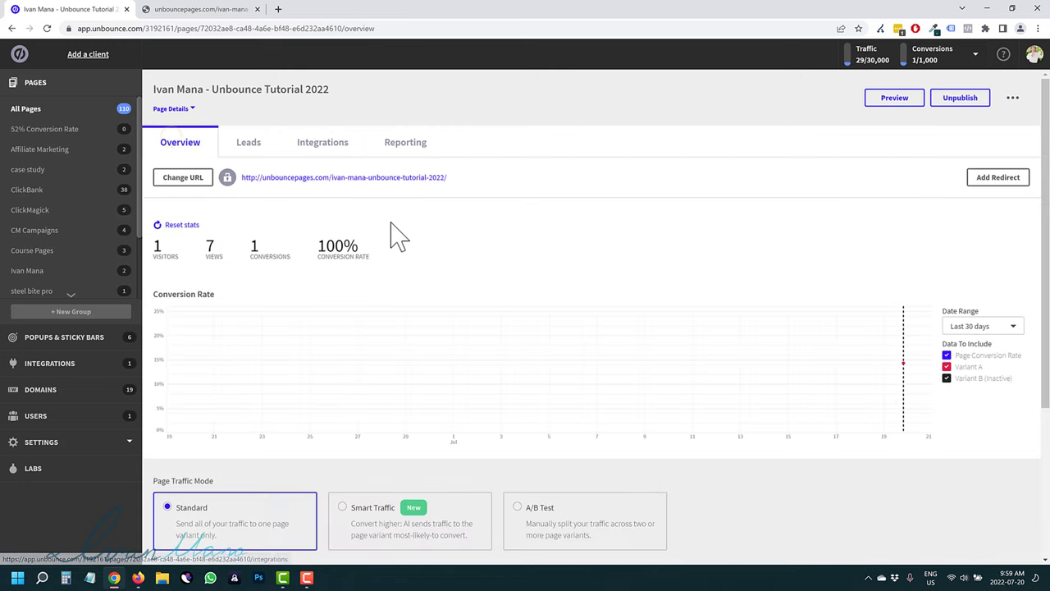
click(343, 146)
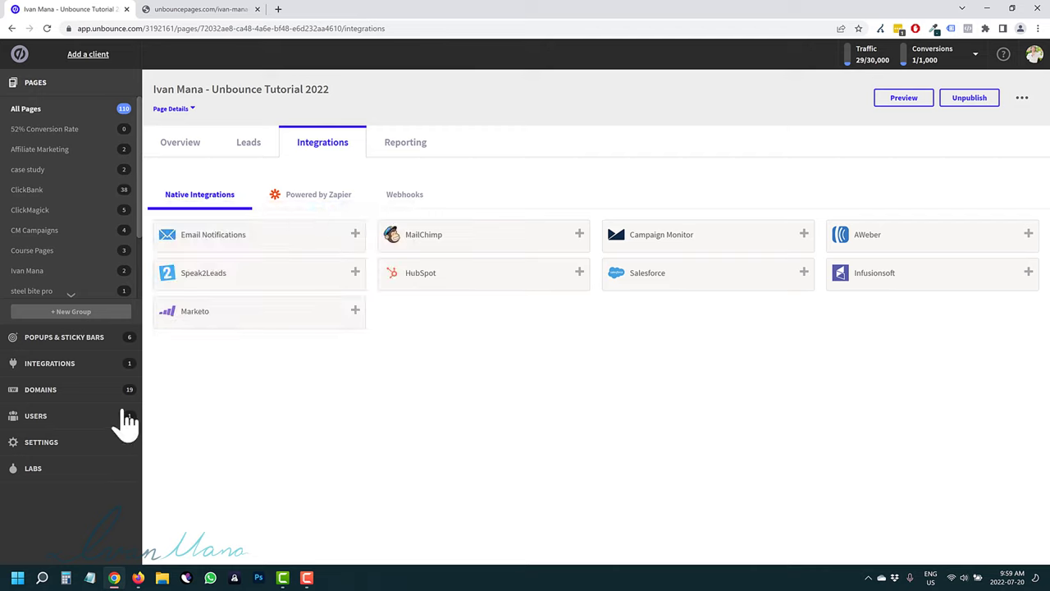
Step: Open the Domains list and check the published landing page's current web address
click(80, 401)
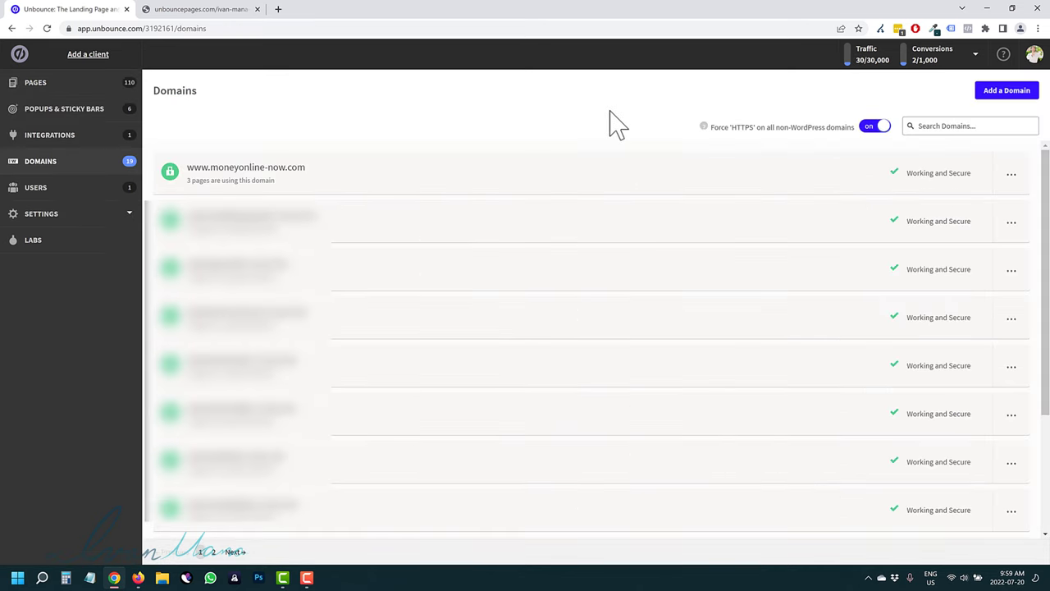
click(207, 9)
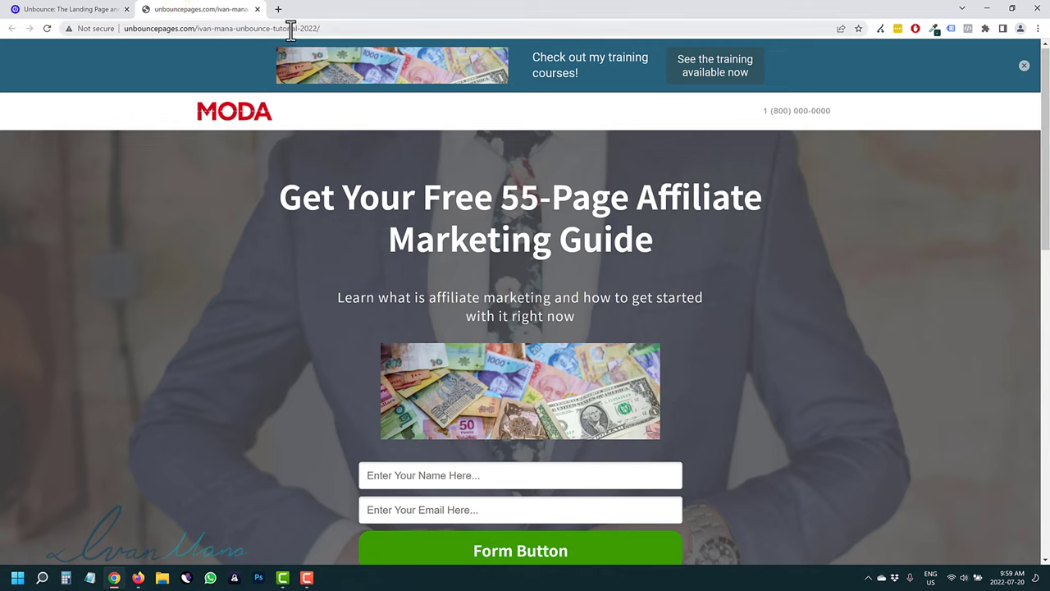
click(291, 30)
click(159, 28)
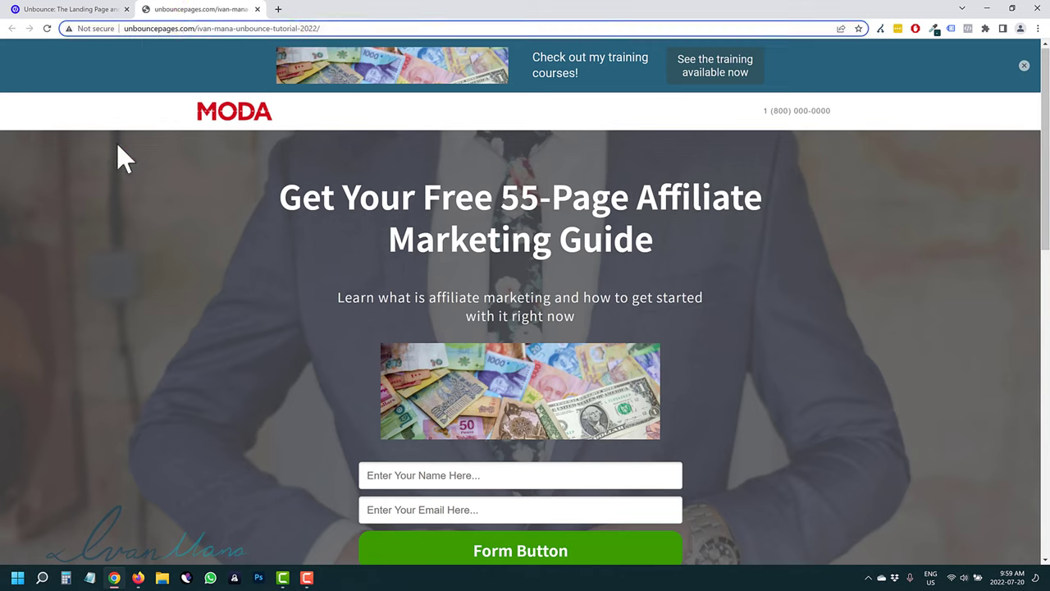
click(73, 9)
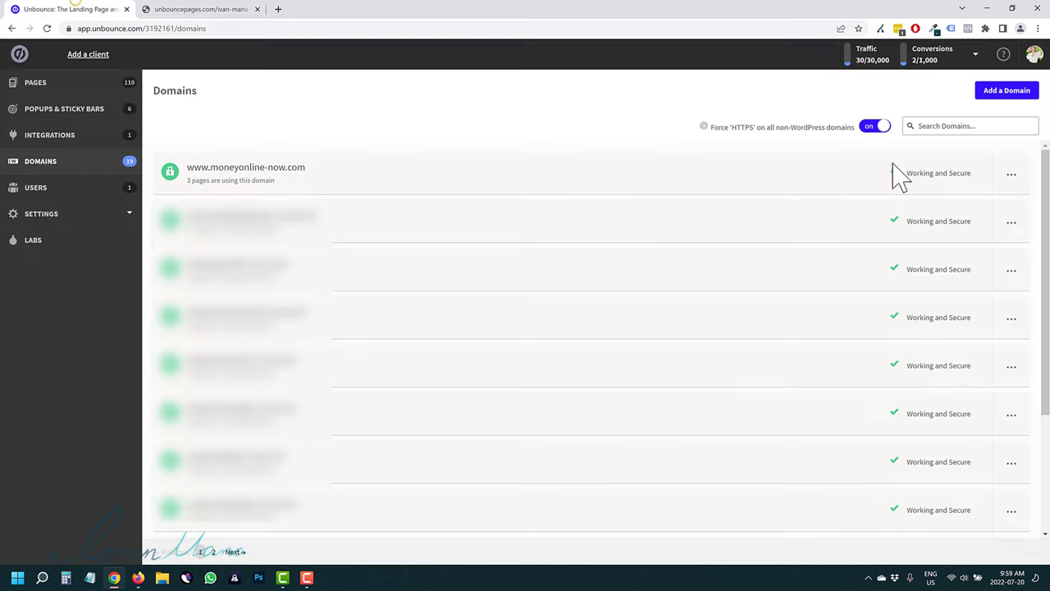
Step: Start adding a www custom domain, then cancel the Add a Domain dialog
click(1001, 92)
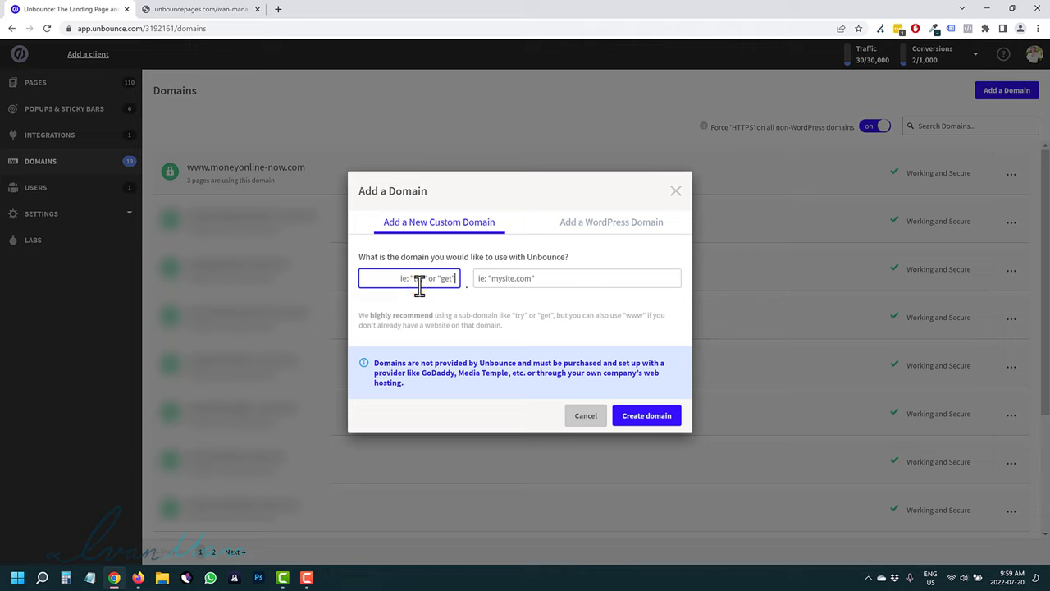
text(www)
click(523, 278)
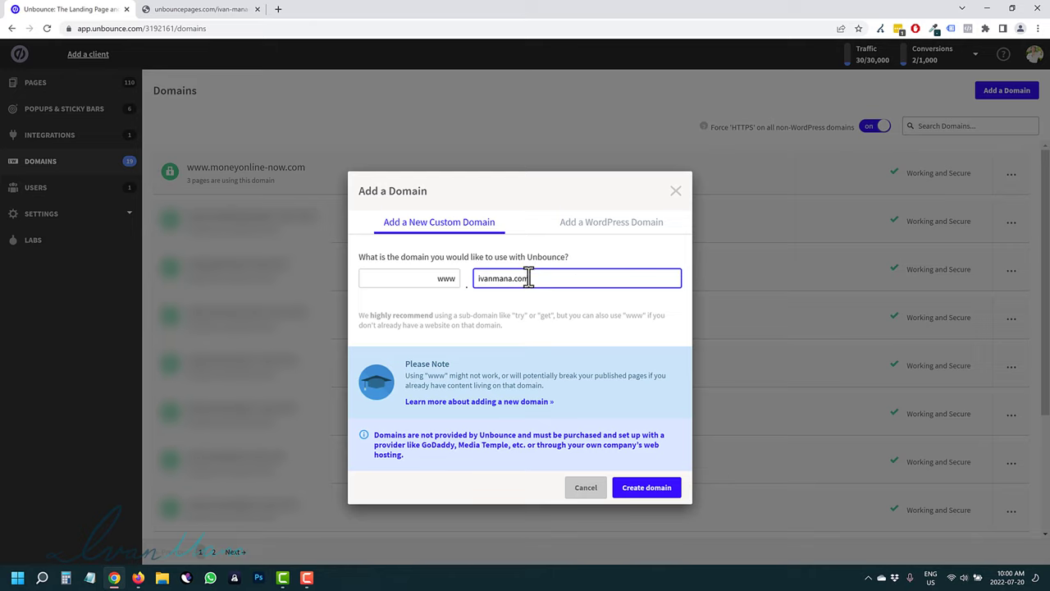
double_click(446, 278)
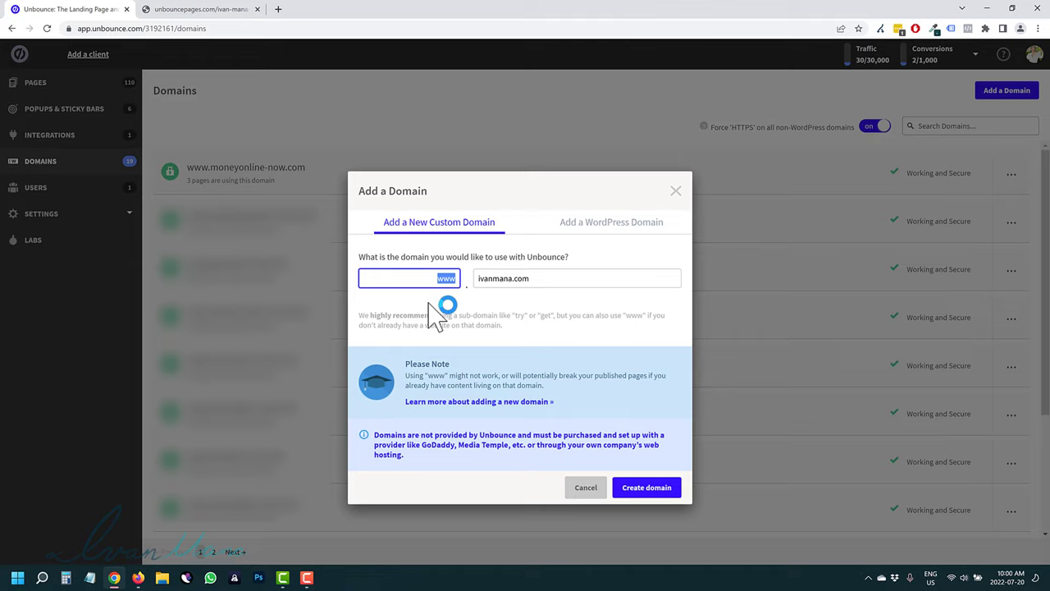
text(tra)
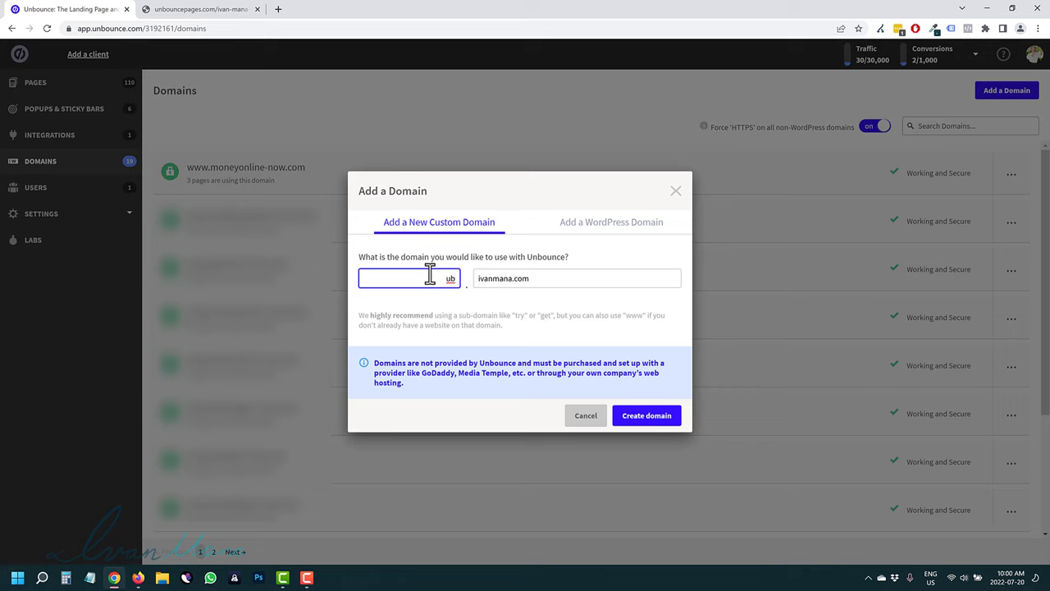
click(492, 101)
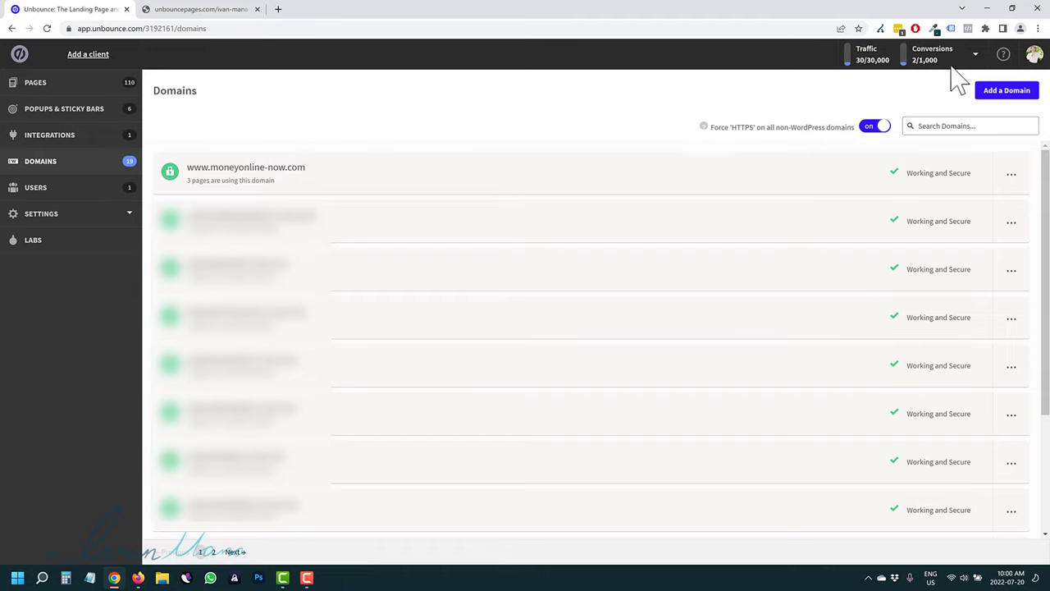
Step: Enter the www subdomain and root domain and submit the new custom domain
click(1008, 91)
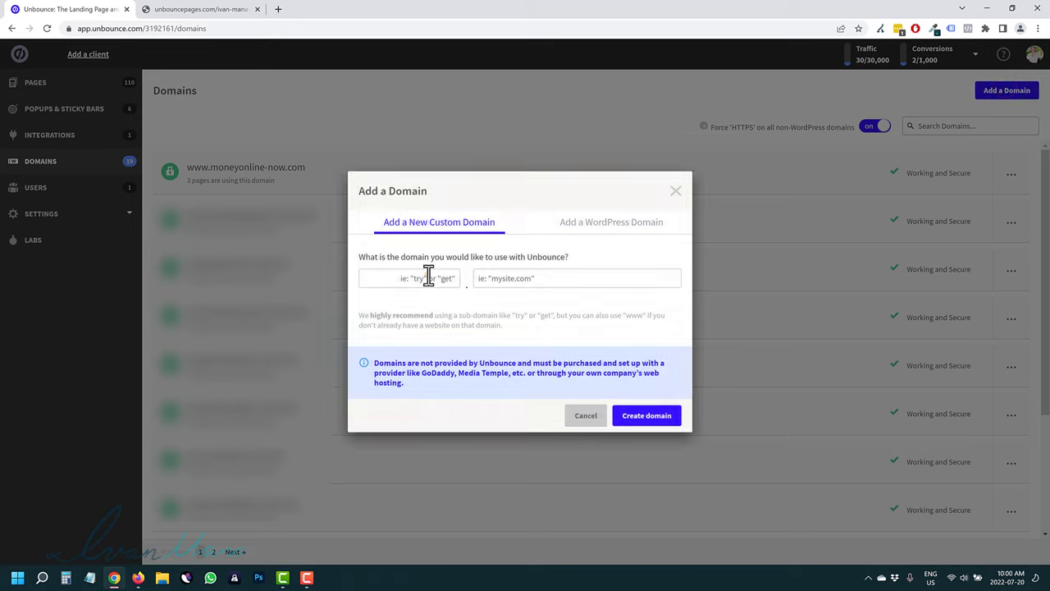
click(432, 277)
text(w)
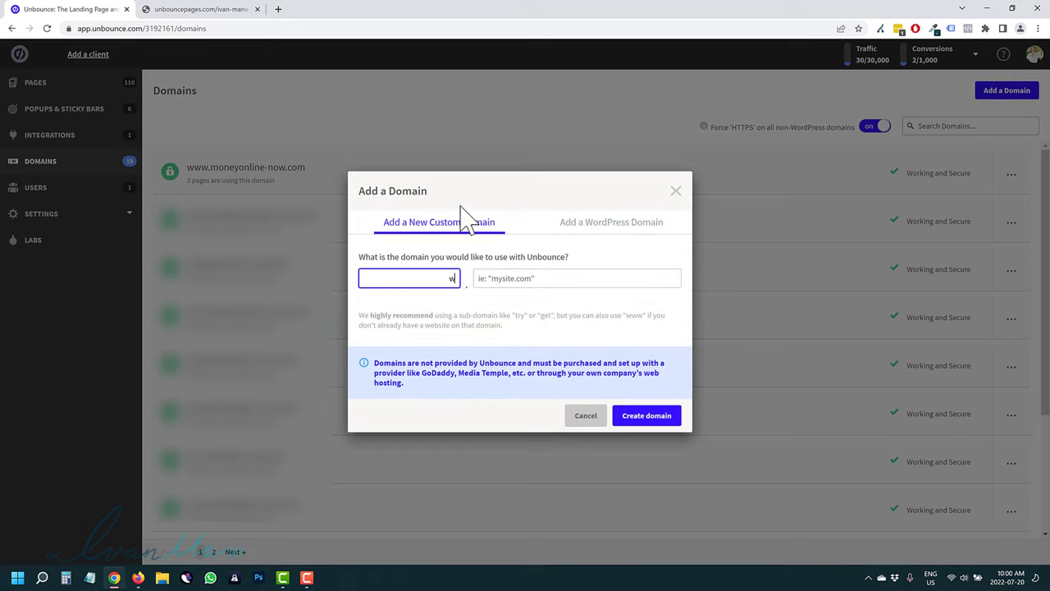
text(ww)
key(Tab)
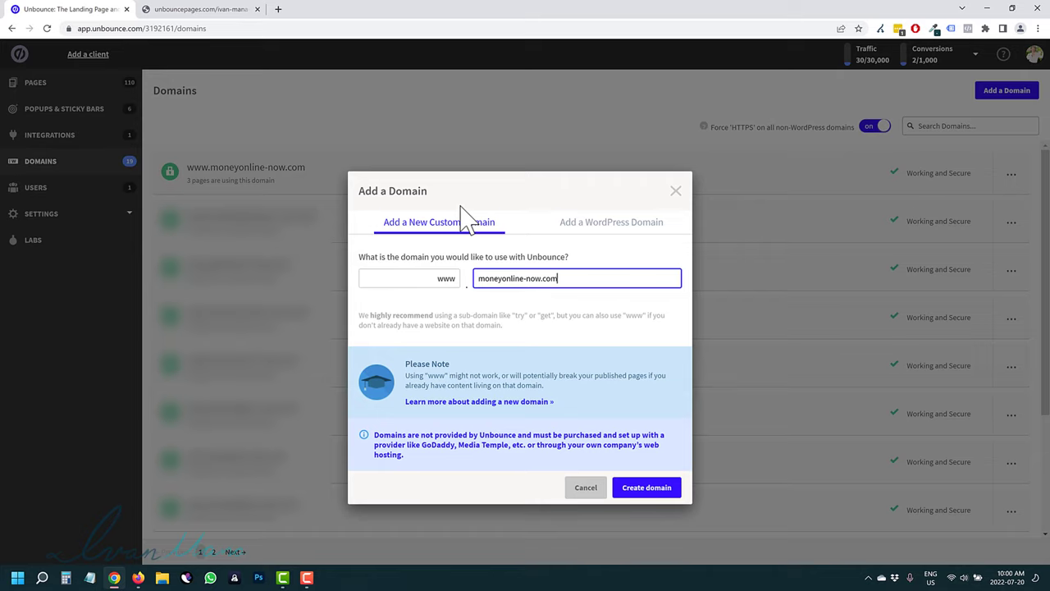
click(644, 489)
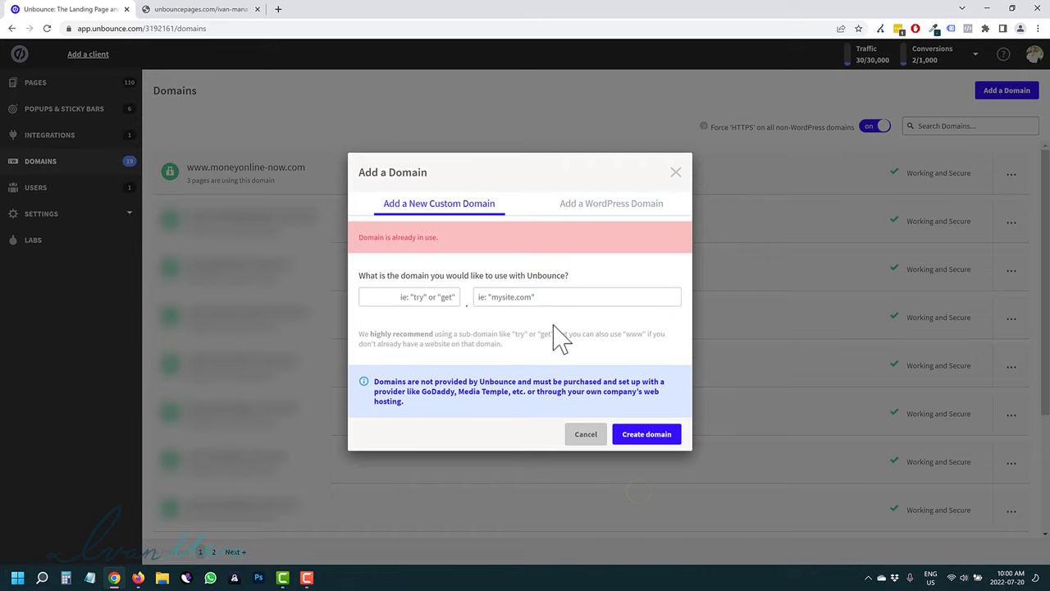
Step: After the 'already in use' error, re-enter www and create the domain to get CNAME details
click(432, 300)
text(www)
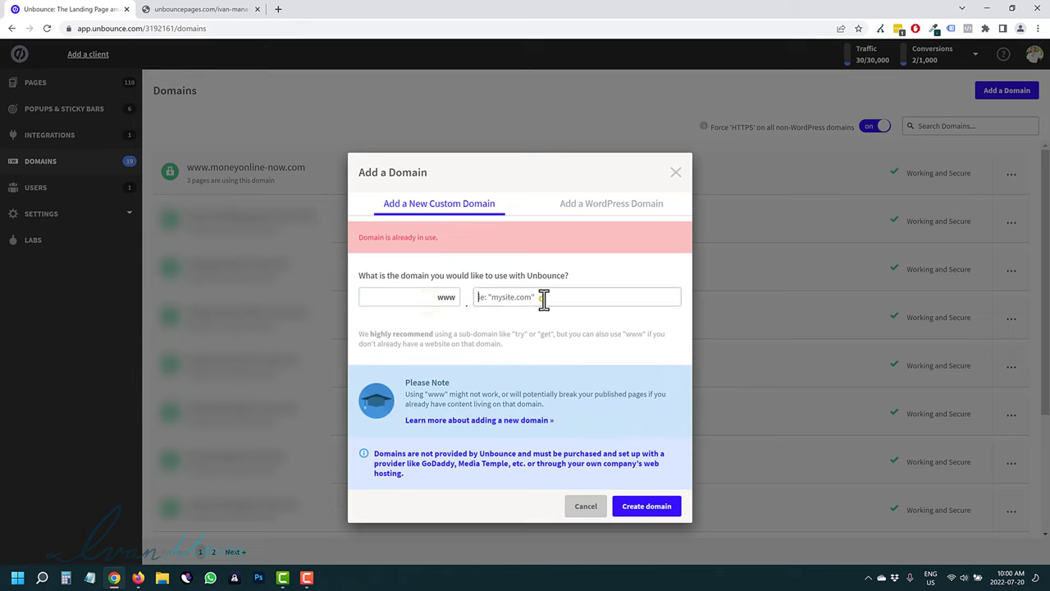
key(Tab)
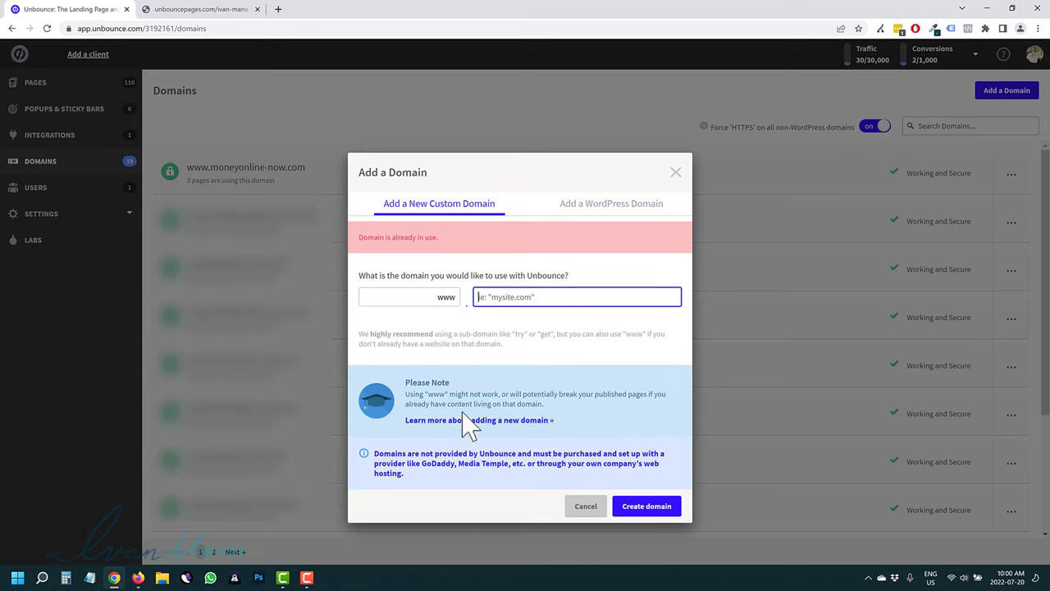
click(443, 297)
click(509, 294)
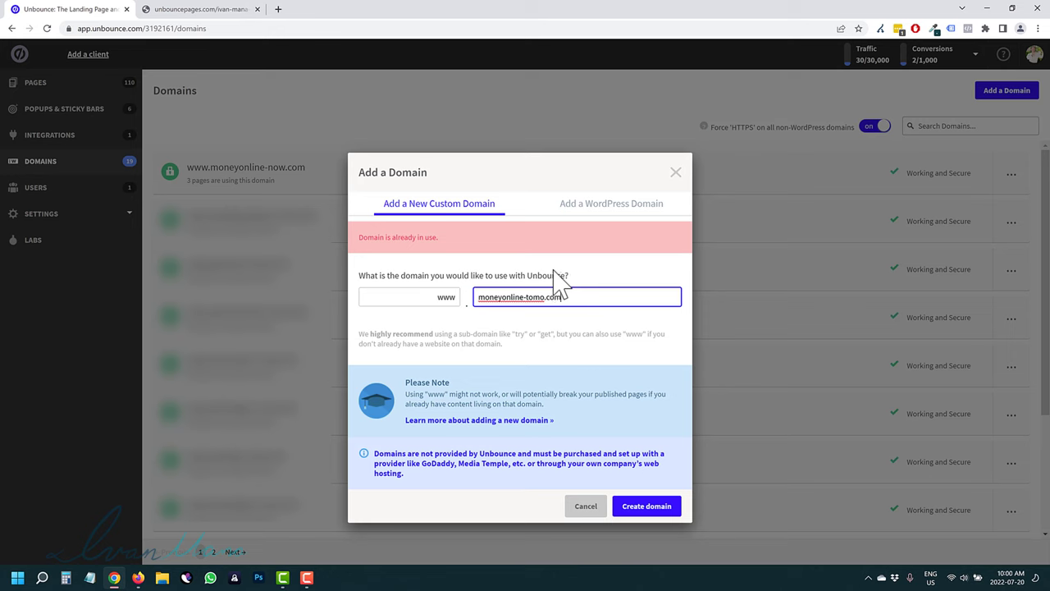
click(650, 507)
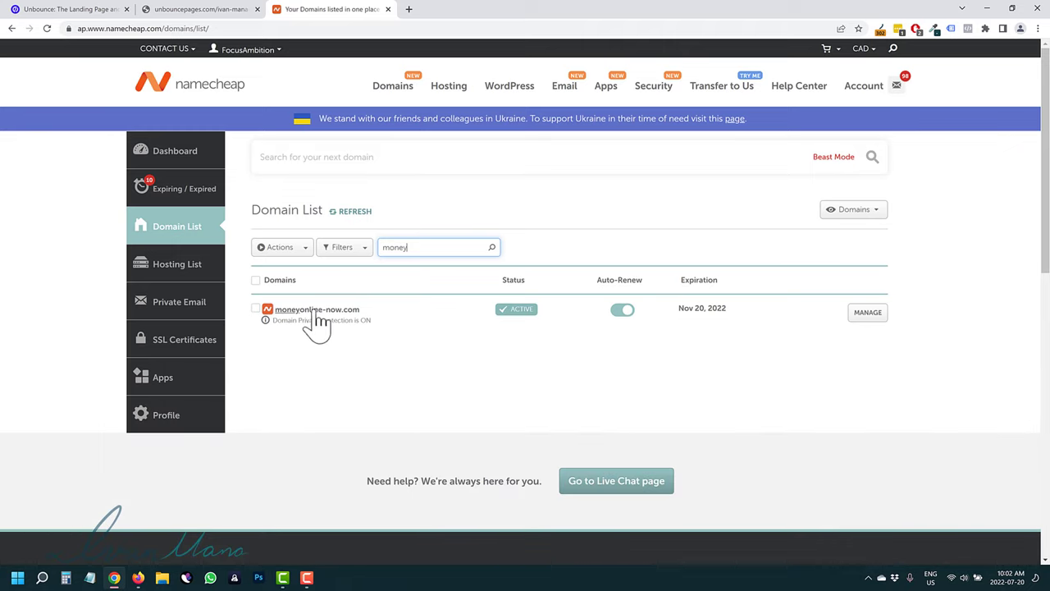
Step: Manage moneyonline-now.com and scroll its Advanced DNS records to the www CNAME entry
click(867, 321)
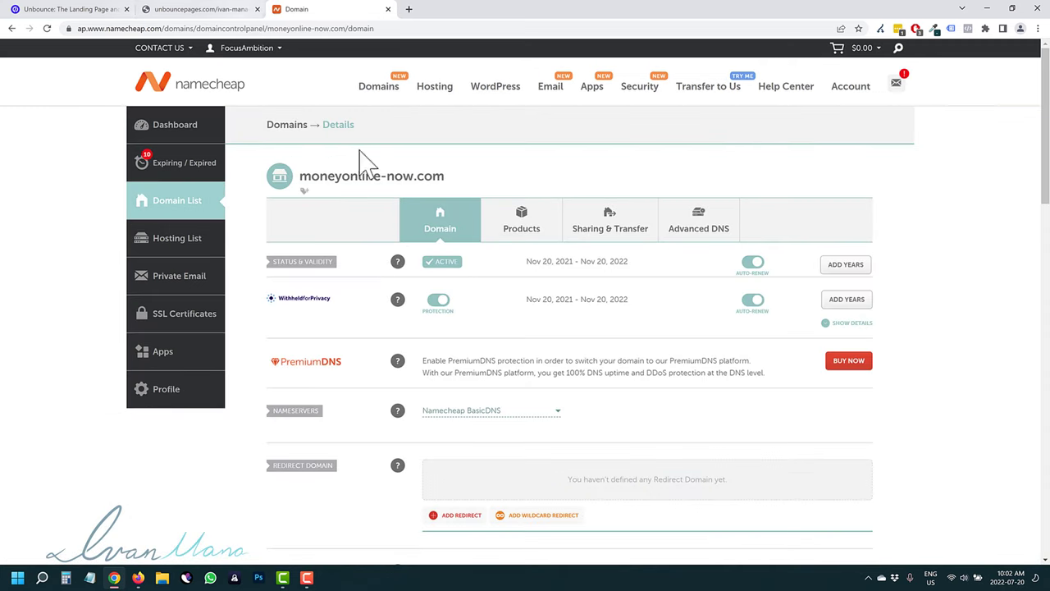
click(693, 234)
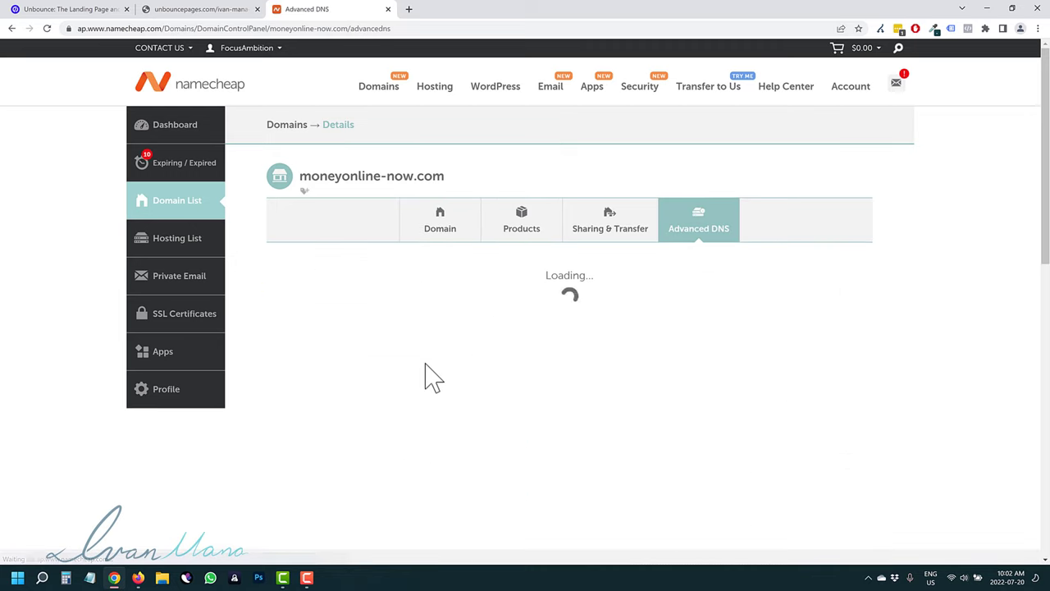
scroll(432, 378, down, 1)
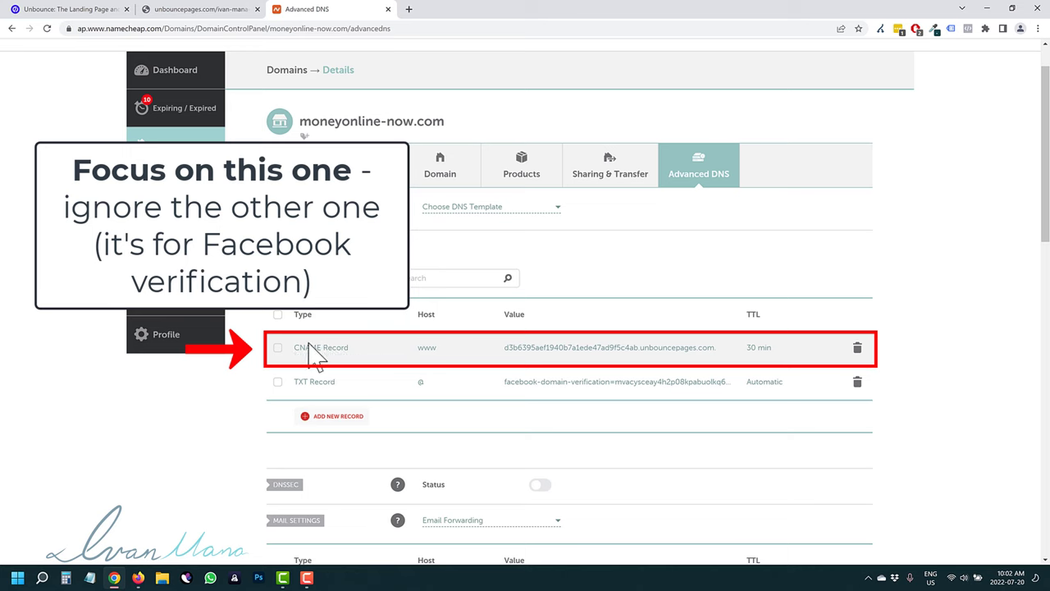
Step: Review Unbounce's CNAME setup instructions for the www record
click(201, 10)
click(72, 7)
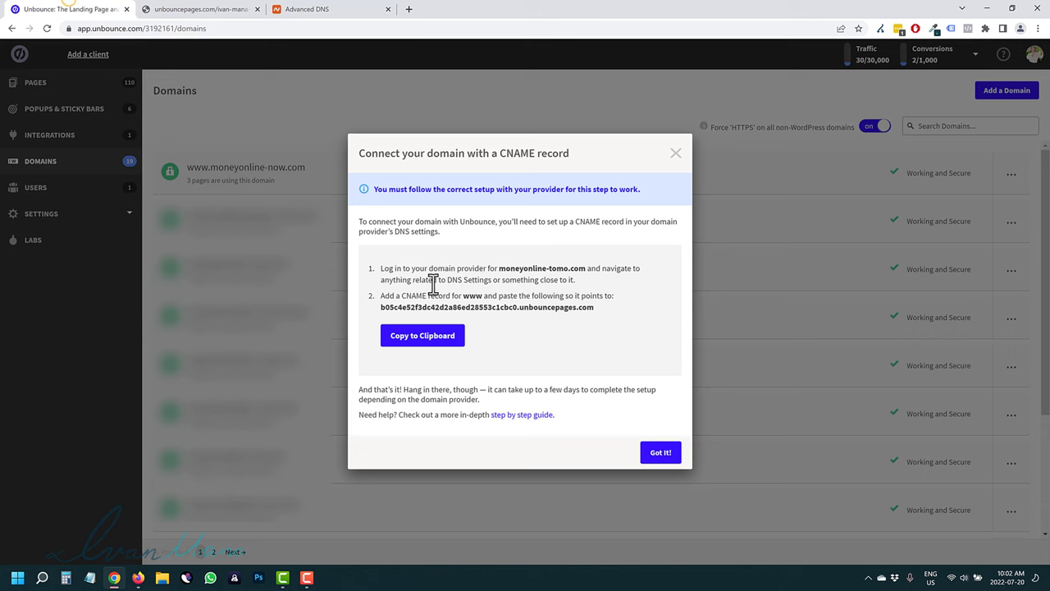
drag(415, 269, 548, 274)
click(491, 305)
drag(395, 297, 482, 299)
click(443, 287)
click(328, 9)
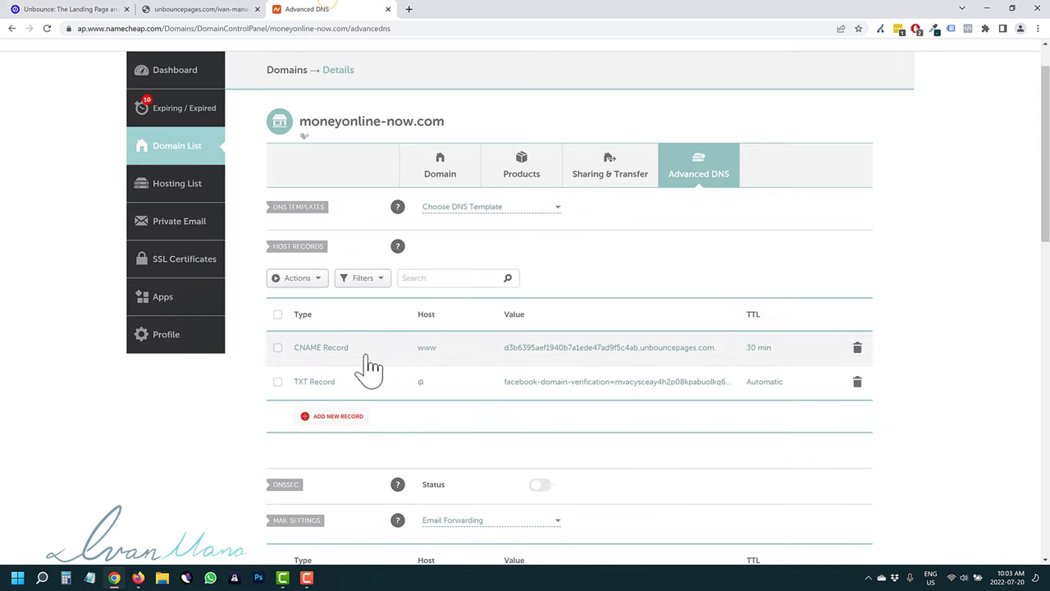
click(337, 415)
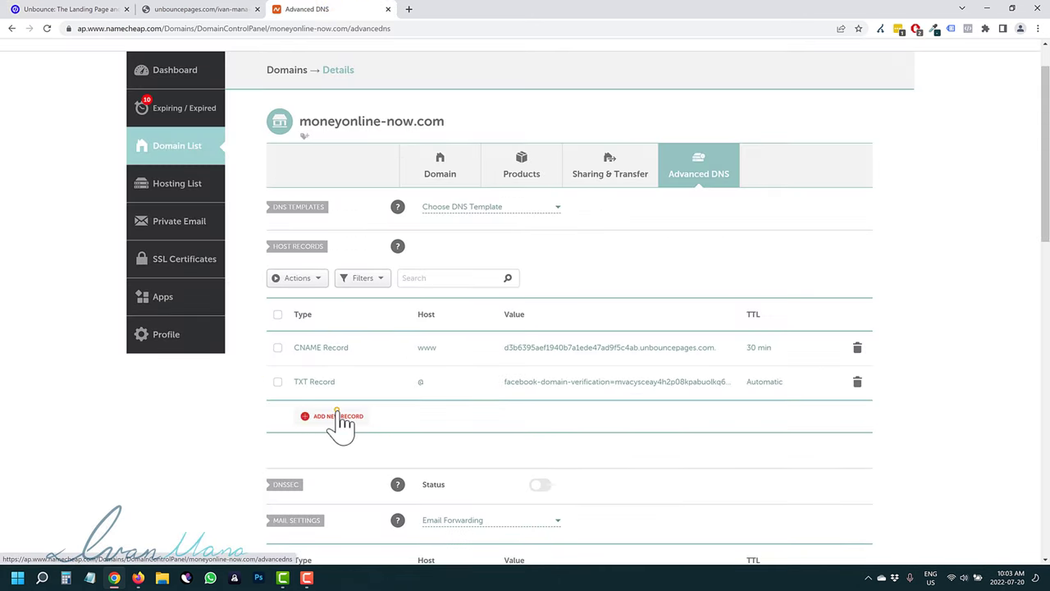
scroll(338, 402, down, 3)
scroll(345, 287, down, 2)
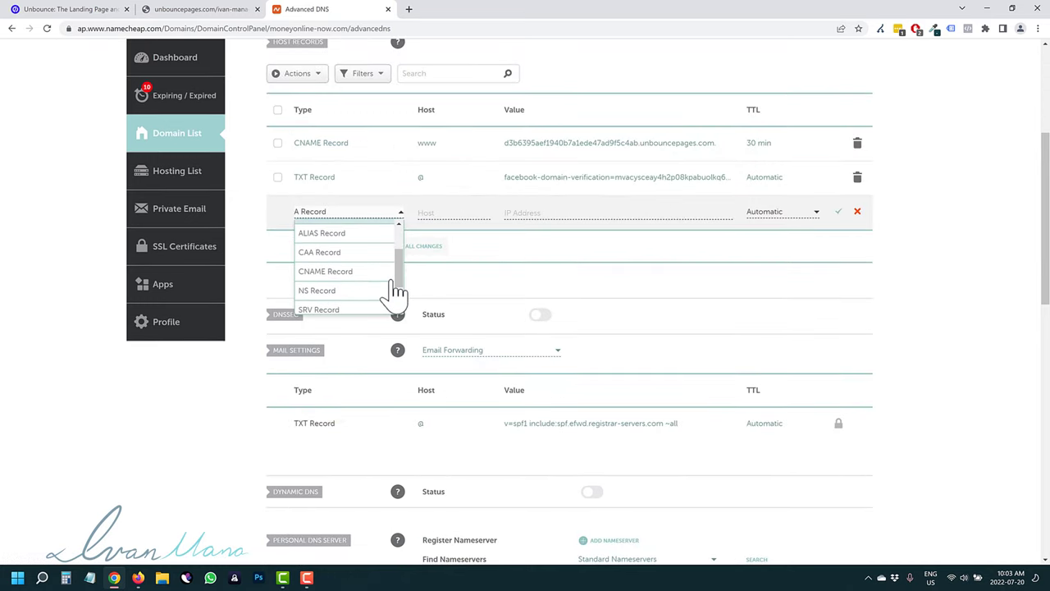
click(337, 269)
scroll(435, 246, up, 1)
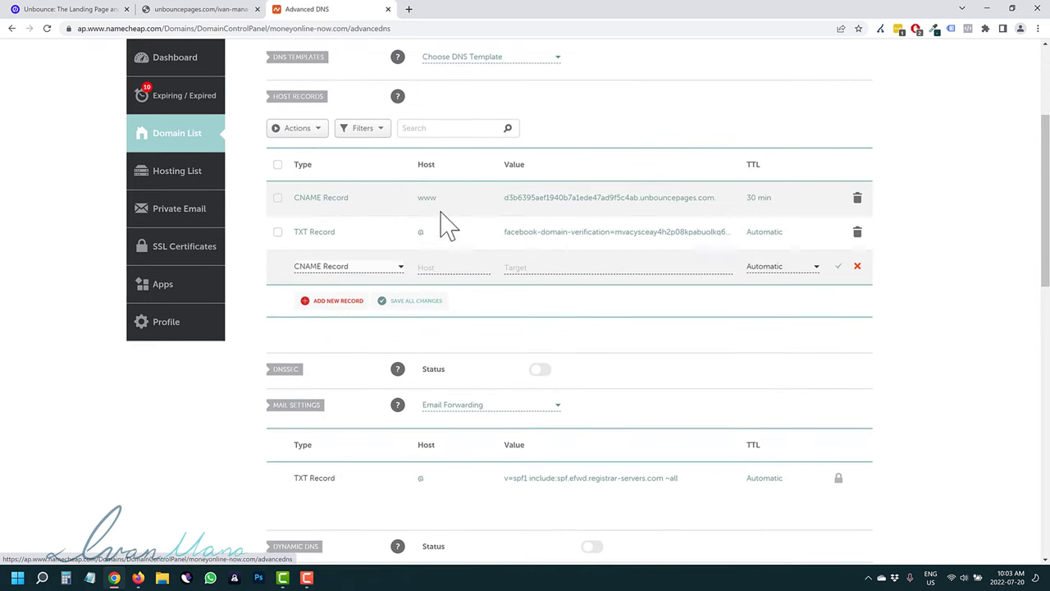
click(441, 266)
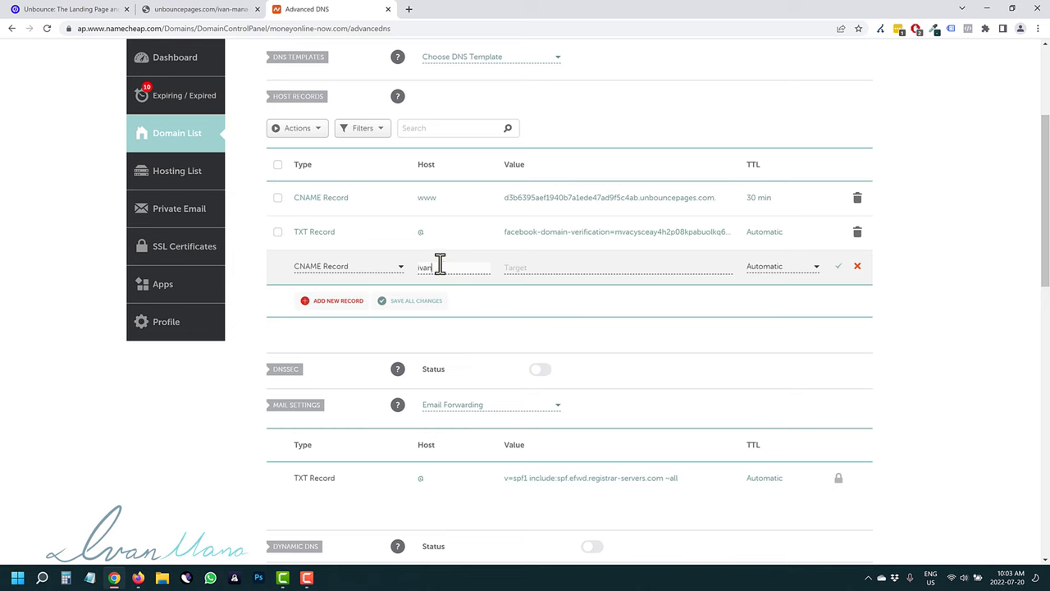
Step: Copy the b05c4e52f3dc42d2a86ed28553c1cbc0.unbouncepages.com target from Unbounce and paste it into the record's Value
click(83, 10)
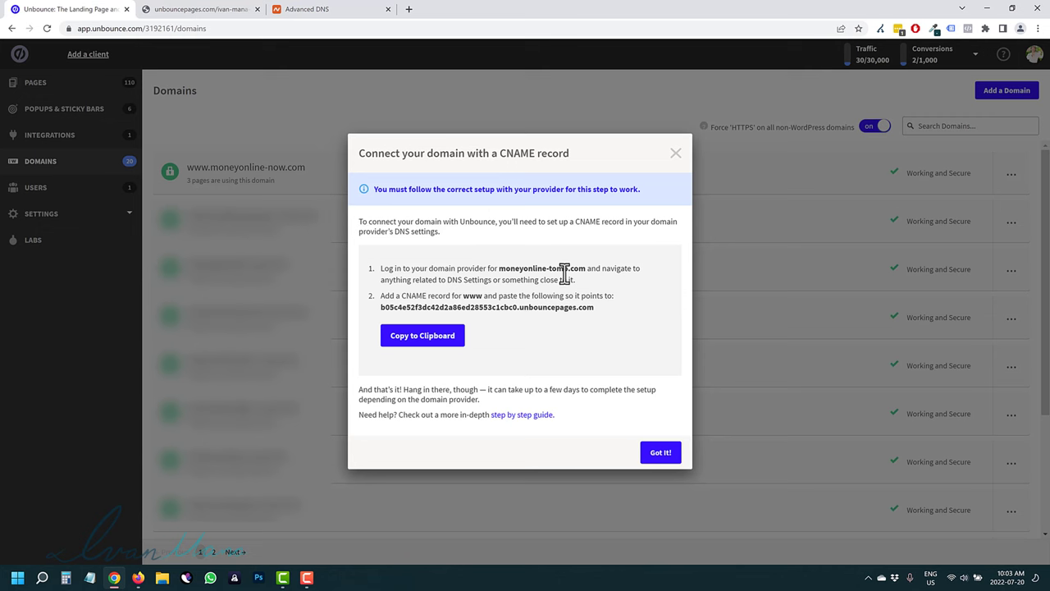
click(344, 10)
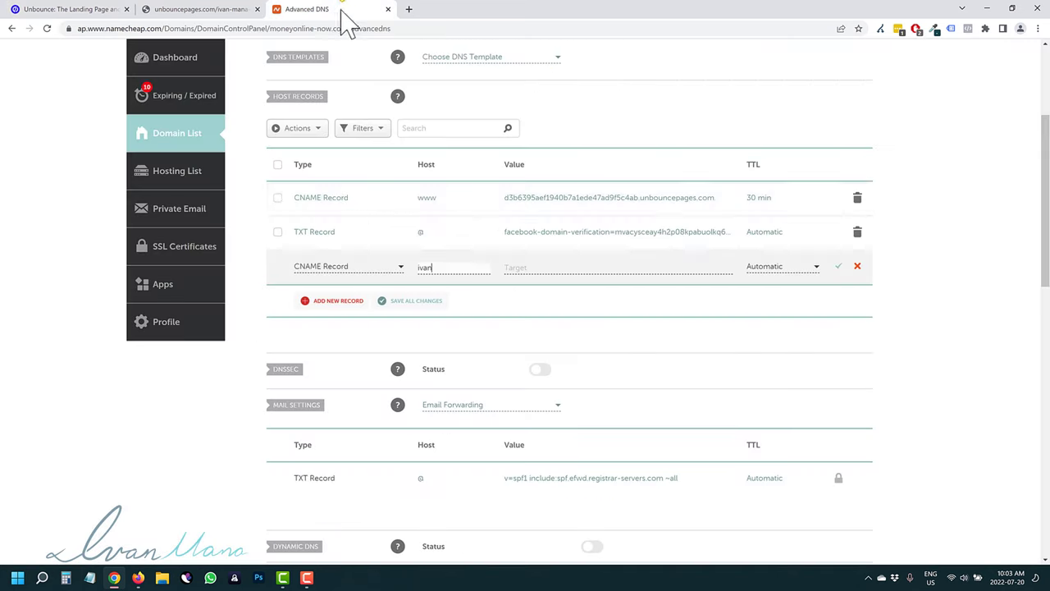
scroll(353, 164, up, 1)
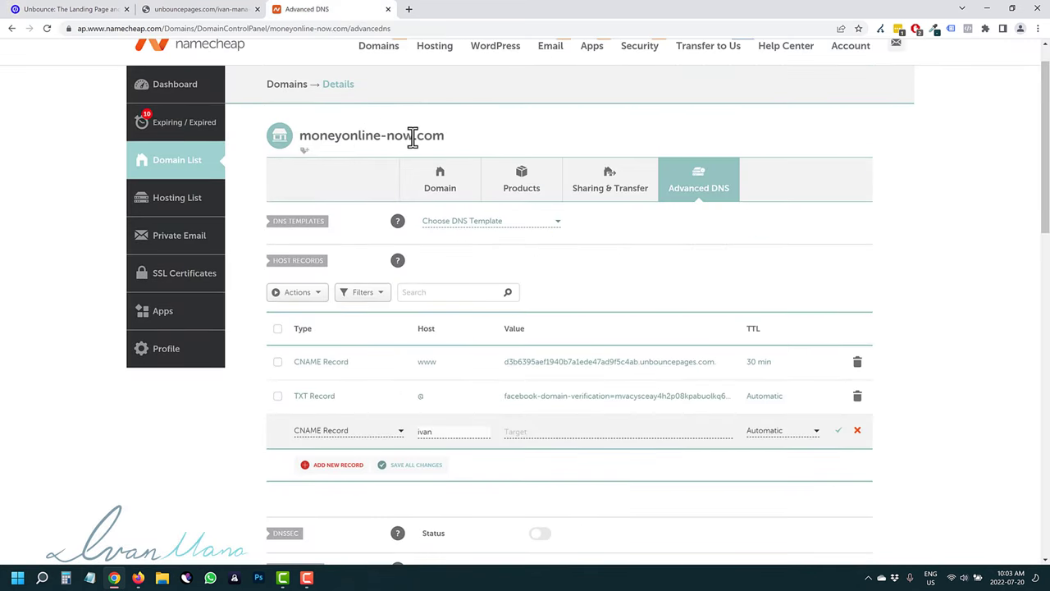
click(93, 9)
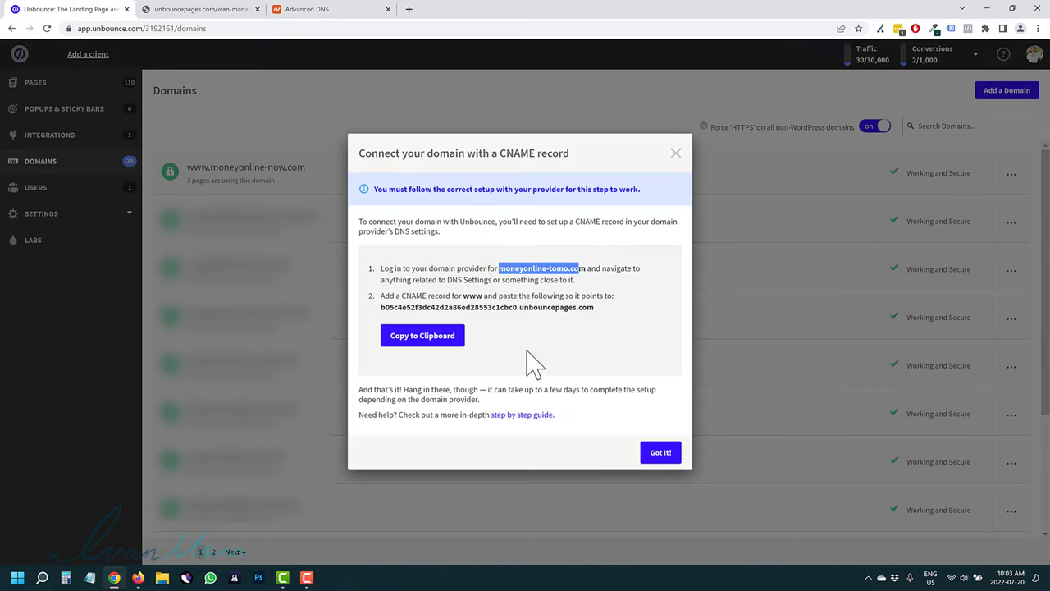
click(436, 305)
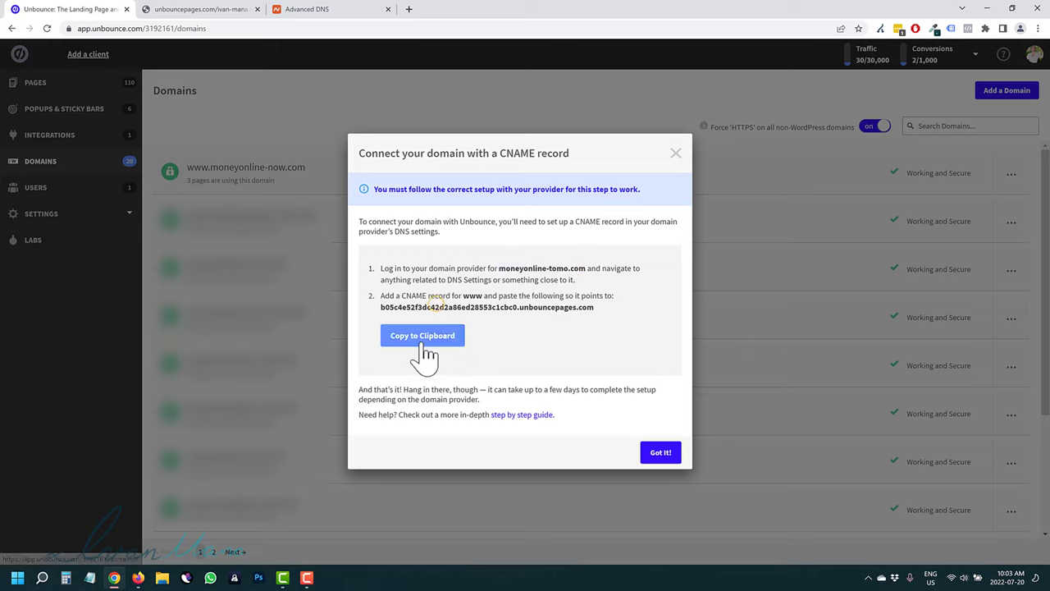
click(422, 336)
click(333, 10)
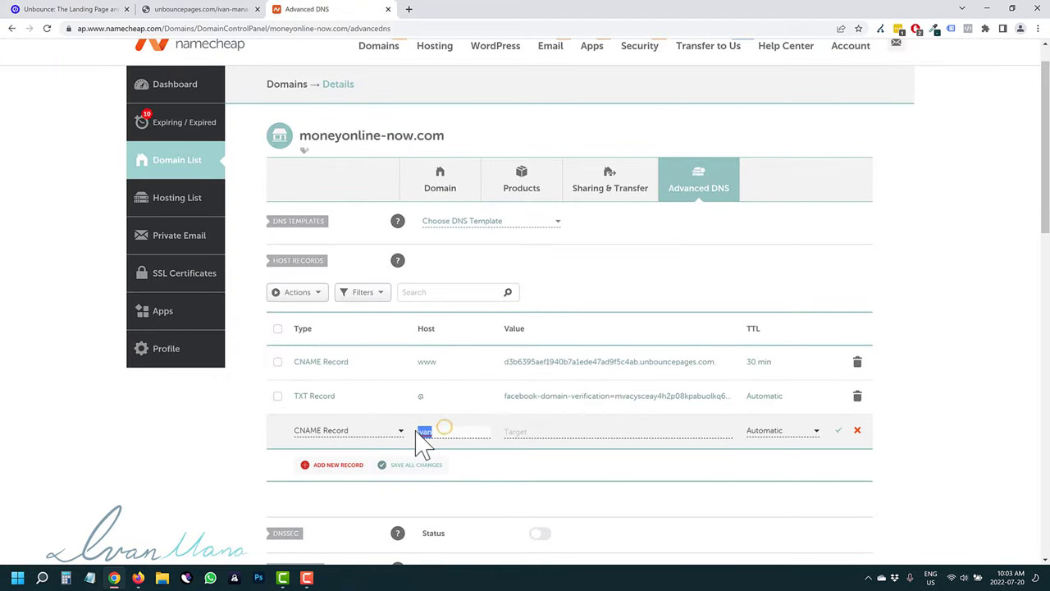
click(547, 434)
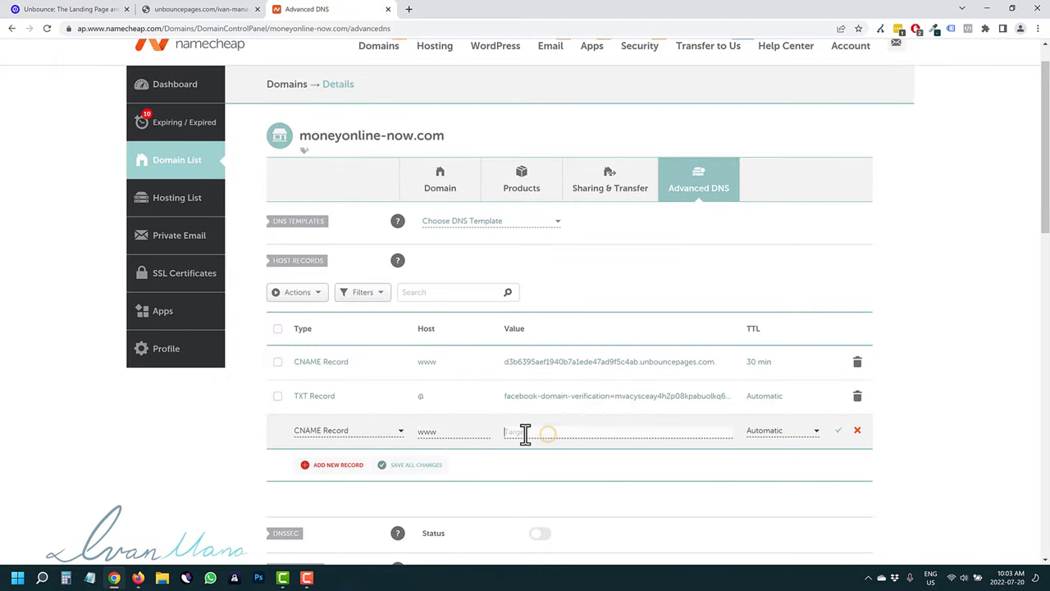
right_click(525, 434)
click(563, 323)
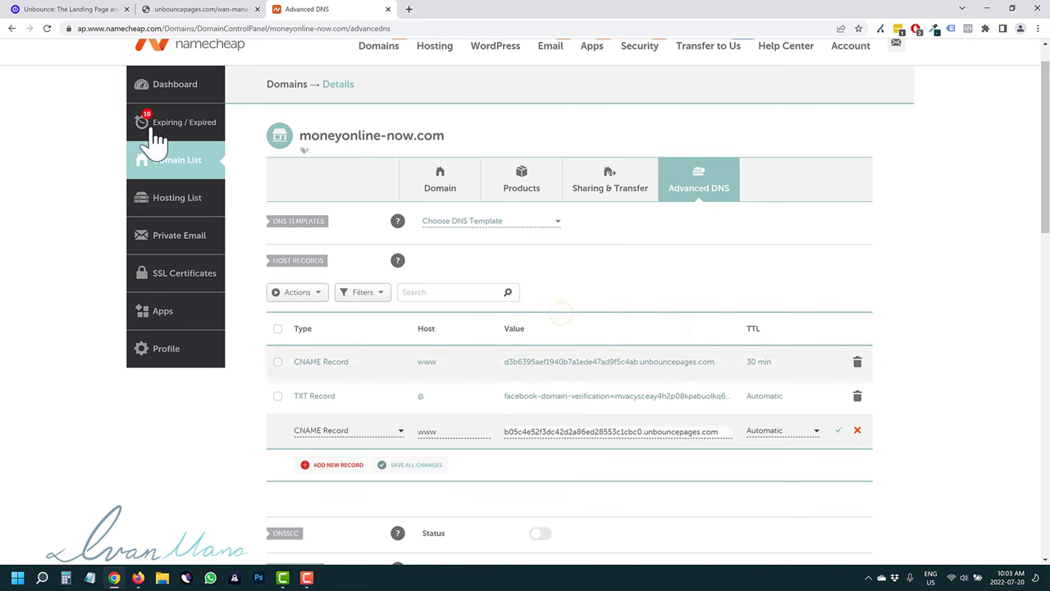
Step: Compare the pasted target against Unbounce's instructions and dismiss the CNAME dialog
click(77, 9)
drag(593, 307, 380, 308)
click(661, 454)
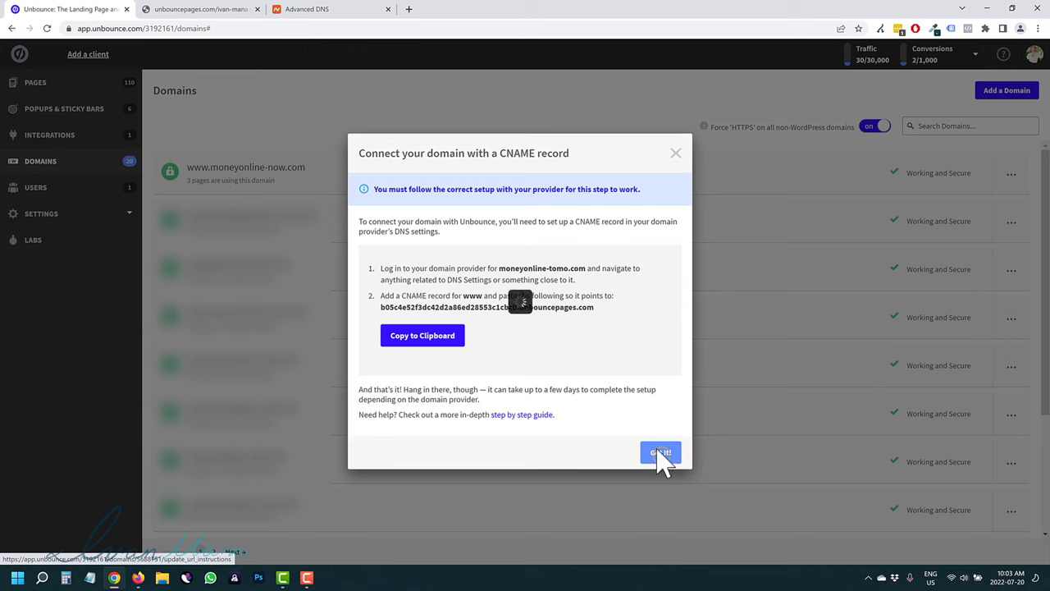
click(662, 529)
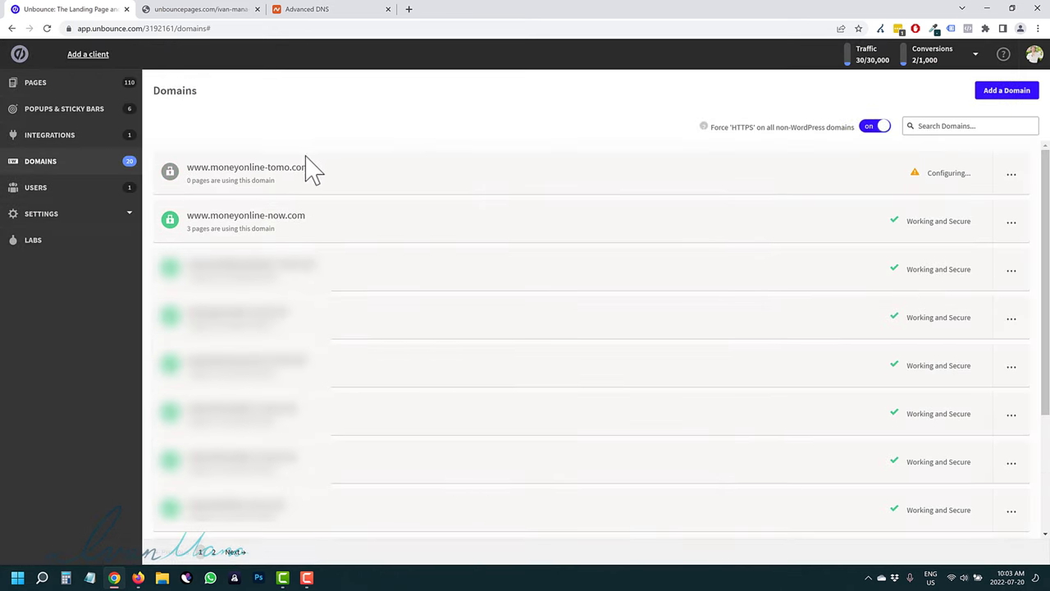
mouse_move(937, 173)
mouse_move(939, 222)
click(1008, 171)
click(960, 262)
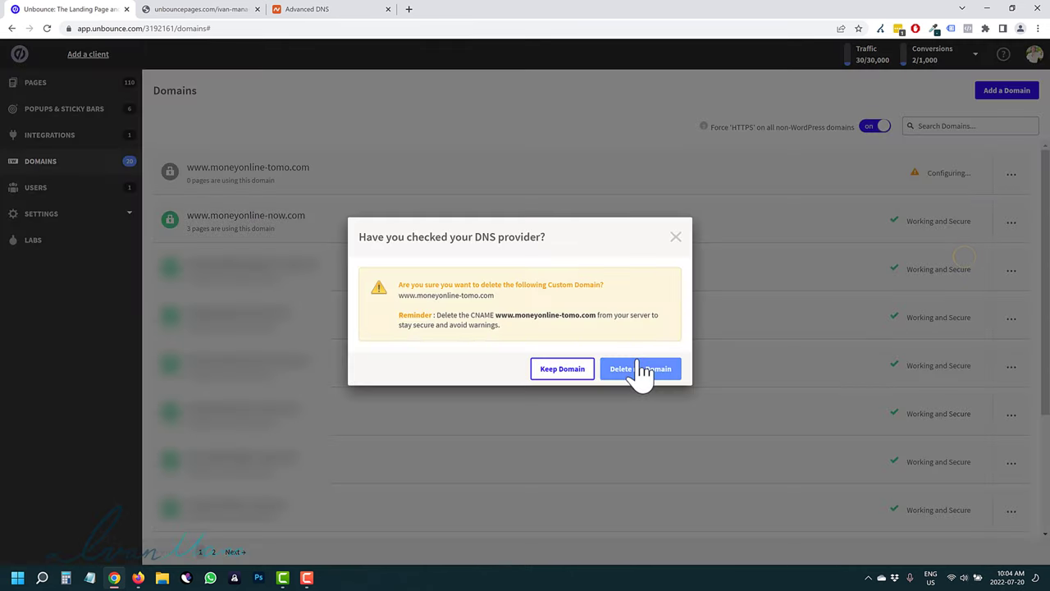
click(637, 367)
click(351, 9)
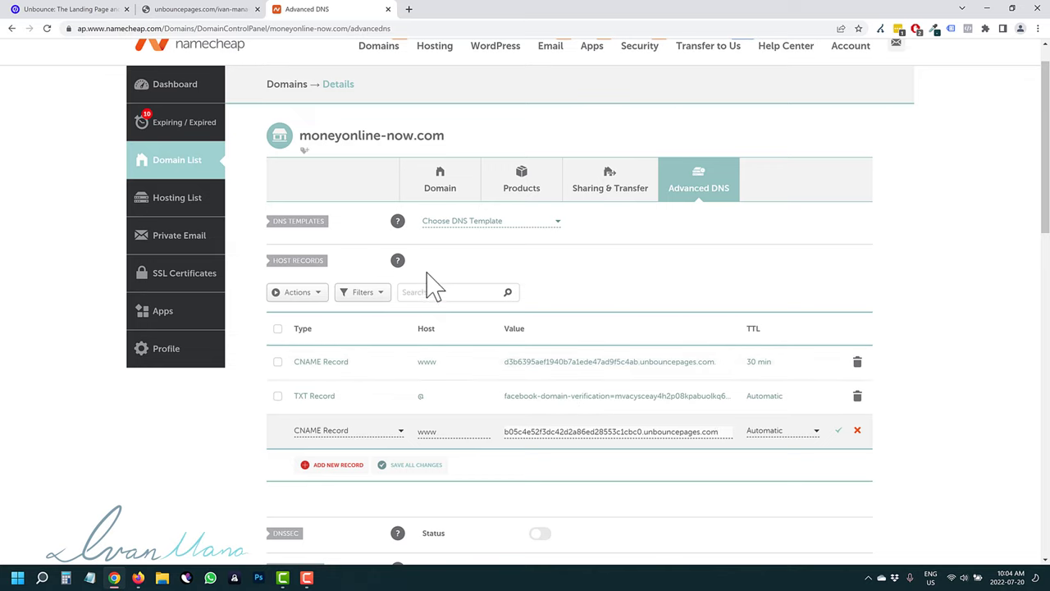
Step: Check the www host name on the new CNAME record, then return to Unbounce's Domains list
scroll(433, 286, up, 1)
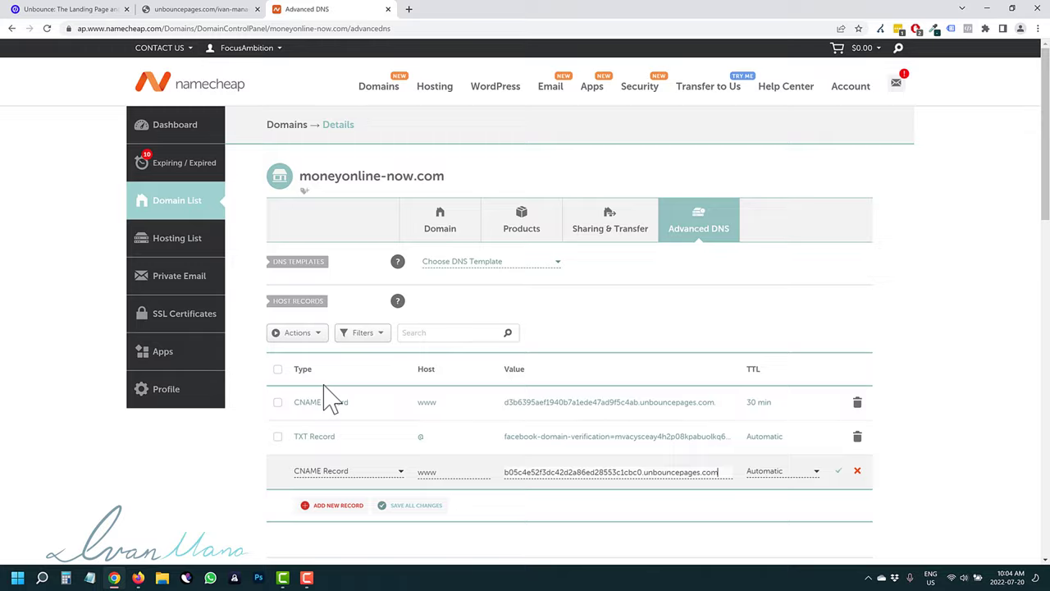
scroll(328, 400, down, 1)
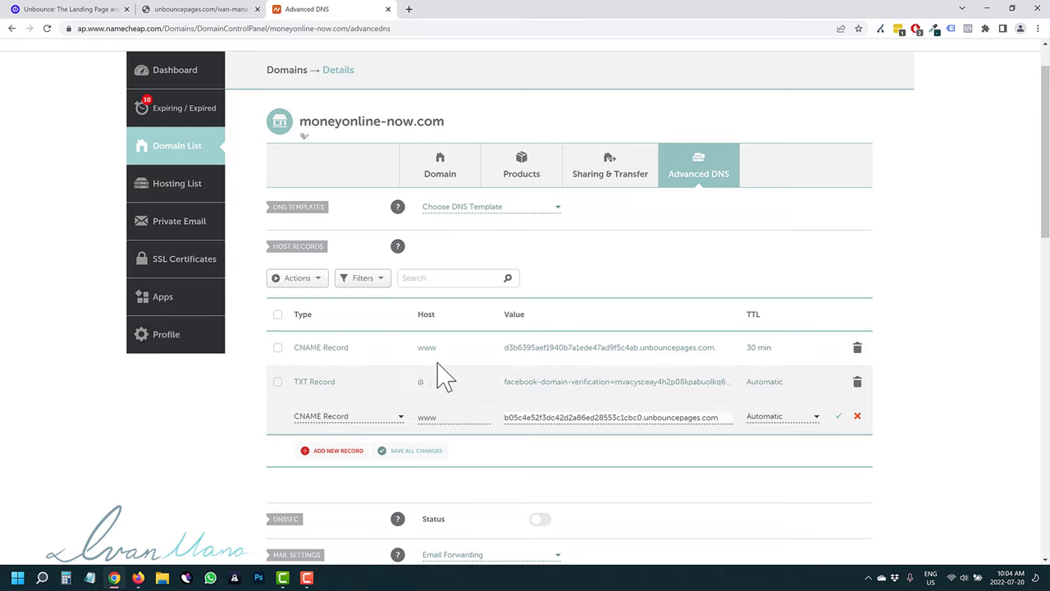
drag(445, 419, 415, 422)
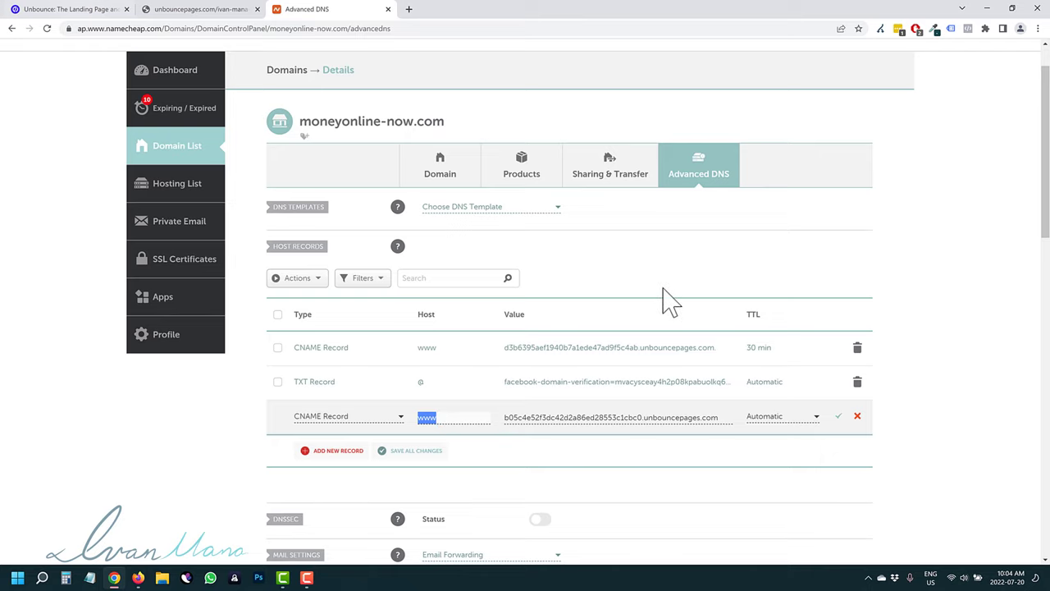
scroll(663, 300, up, 1)
click(57, 9)
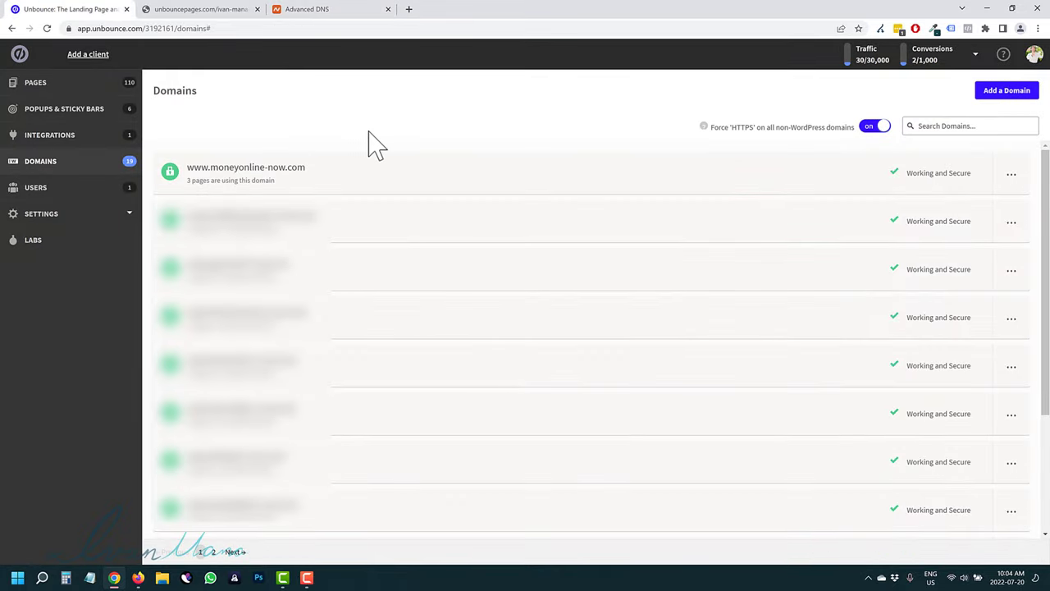
click(69, 84)
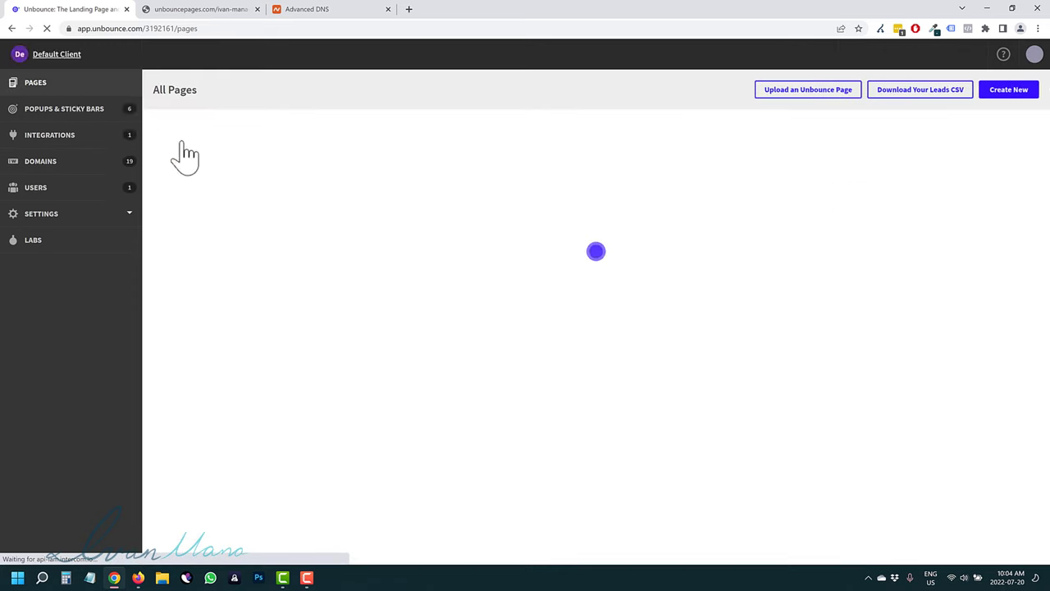
click(313, 163)
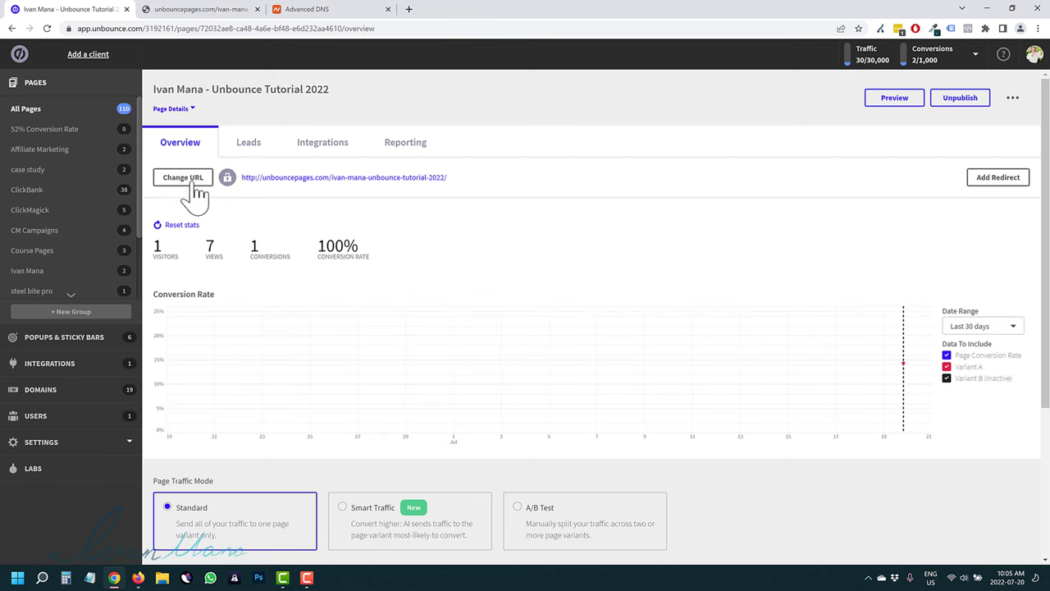
click(194, 182)
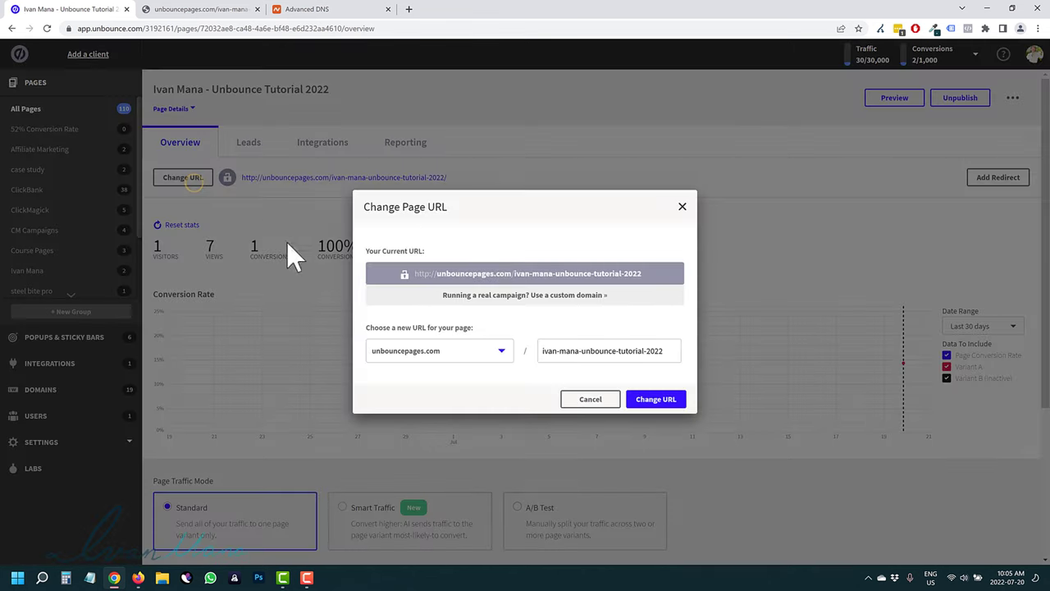
click(451, 354)
click(453, 343)
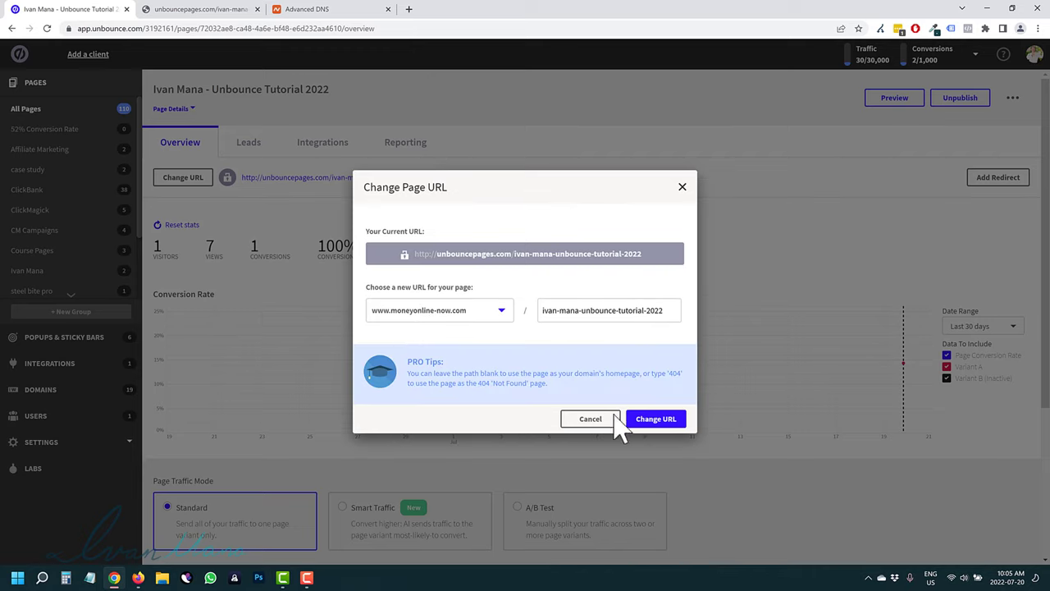
click(657, 420)
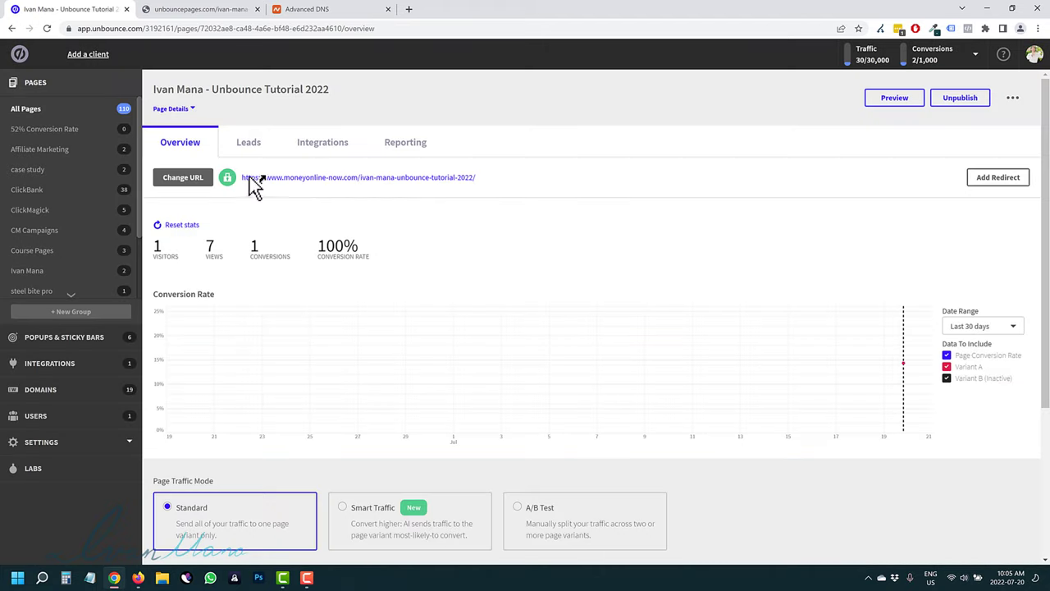
Step: Check the landing page's unbouncepages address, then return to the page overview
mouse_move(229, 183)
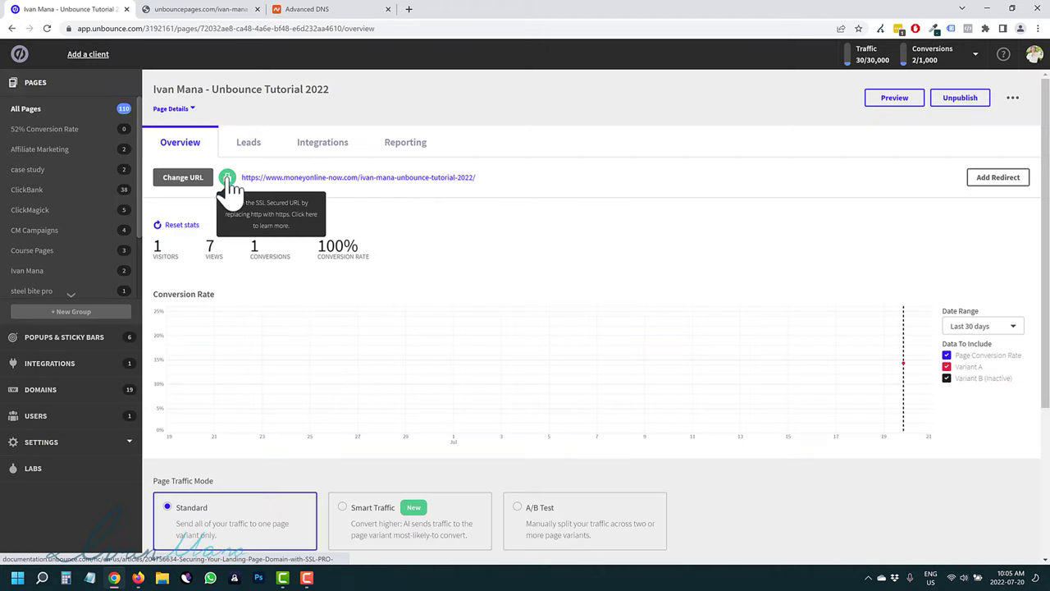
click(189, 9)
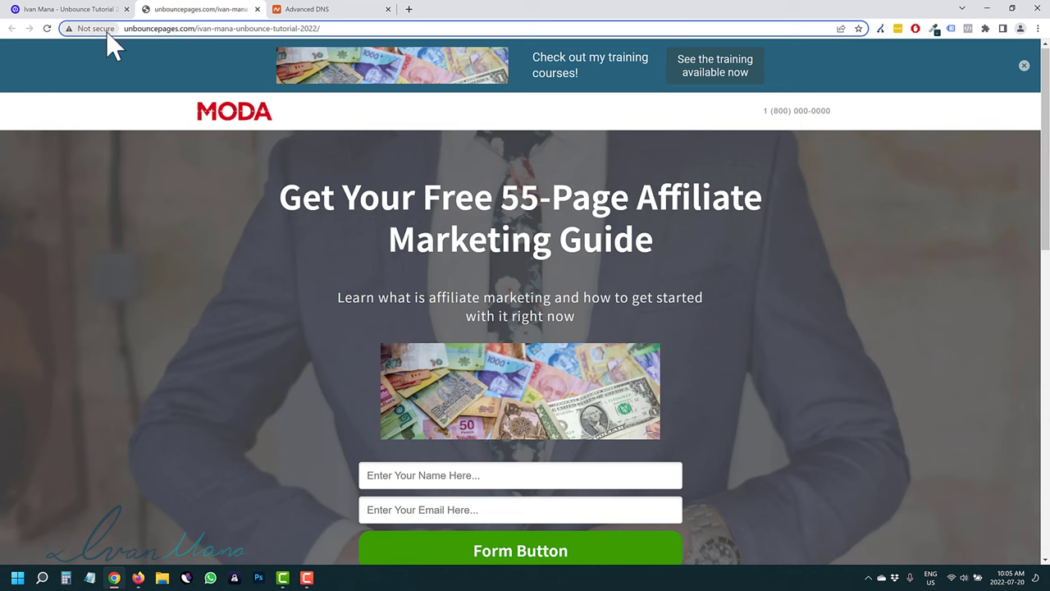
click(144, 32)
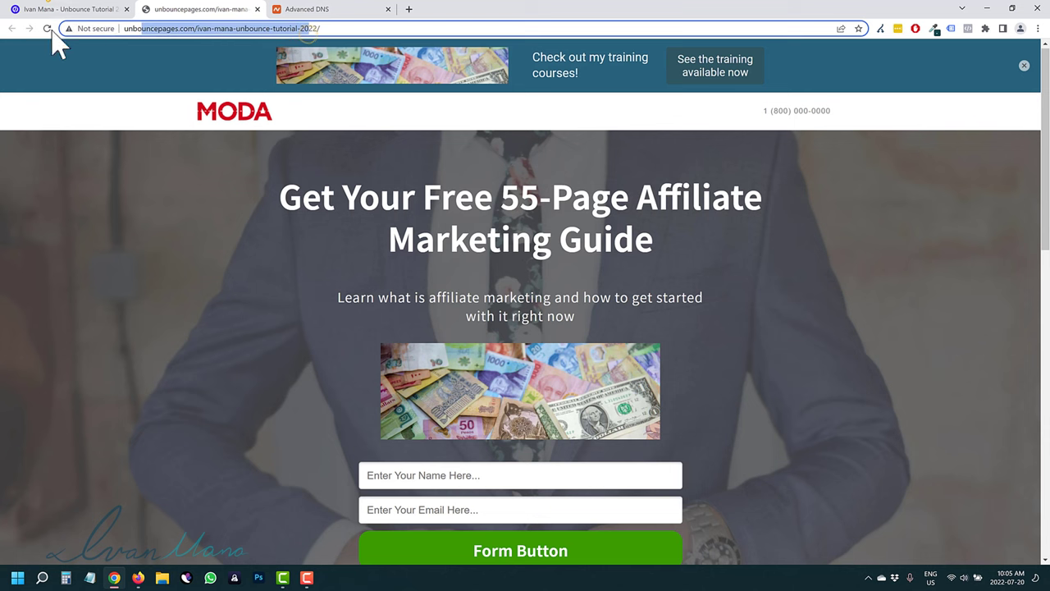
click(58, 10)
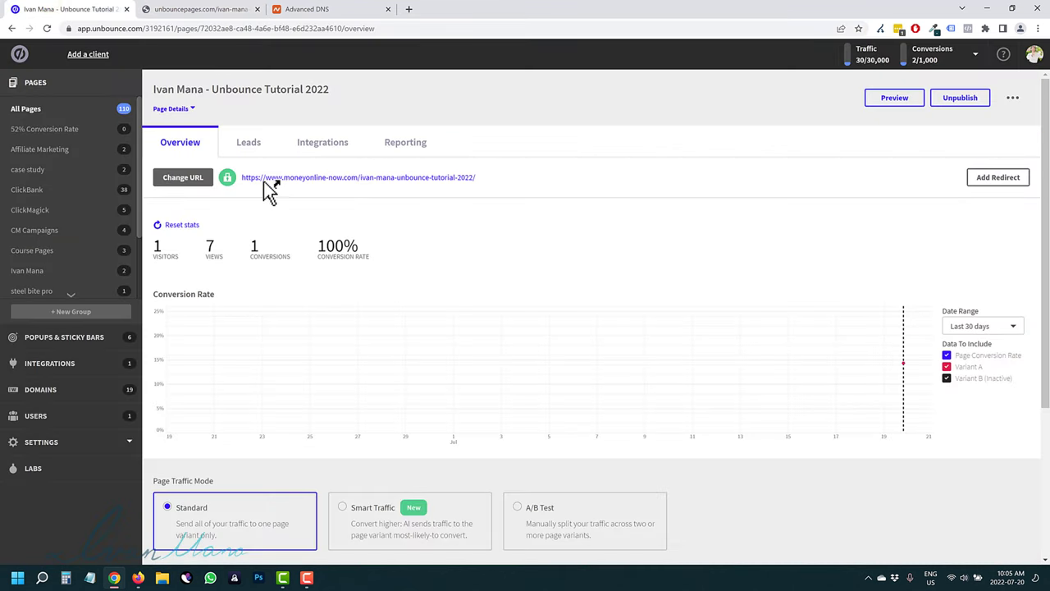
click(594, 173)
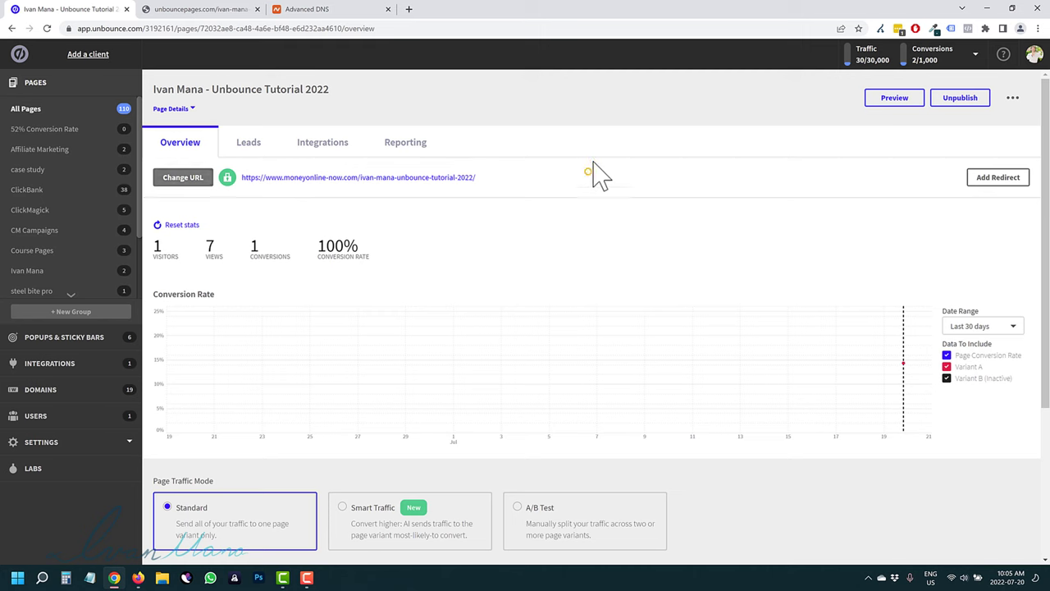
click(352, 177)
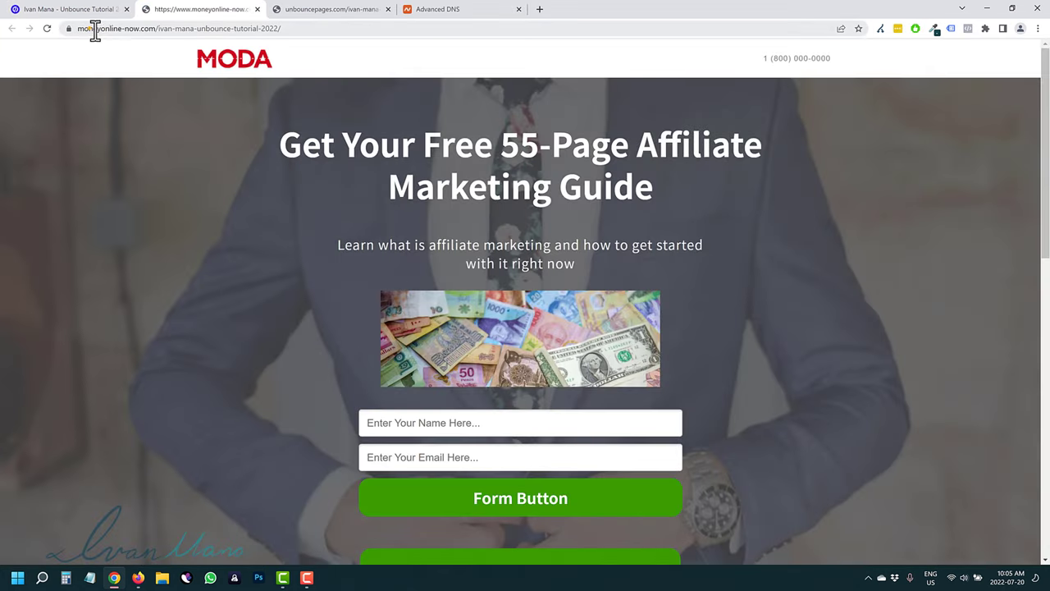
drag(132, 29, 284, 30)
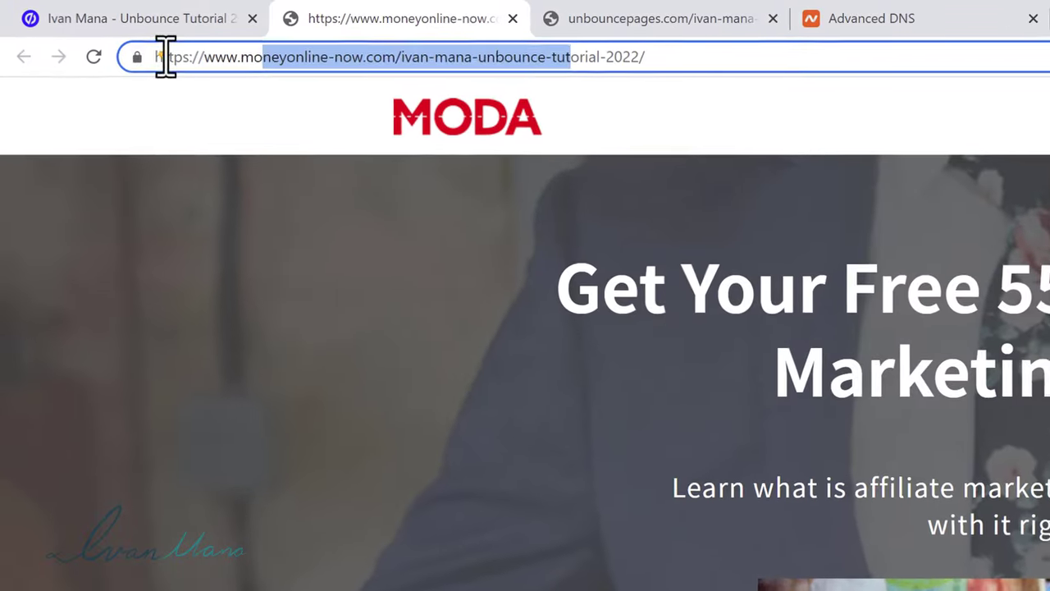
click(164, 57)
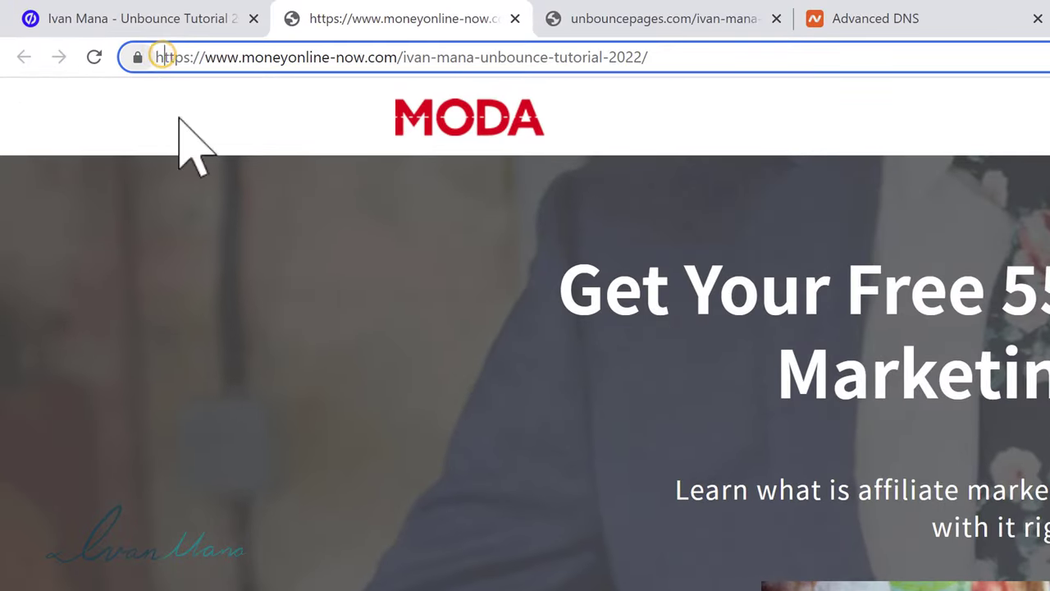
click(358, 366)
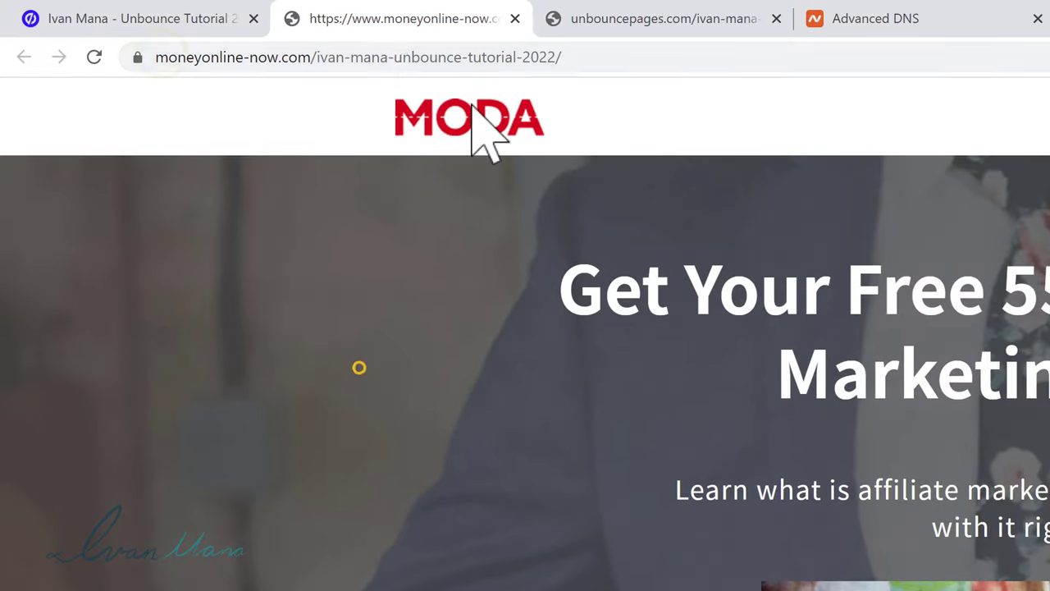
Step: Close the unbouncepages tab, sign out of Namecheap, close its tab, and return to Unbounce
click(677, 16)
drag(284, 54, 586, 54)
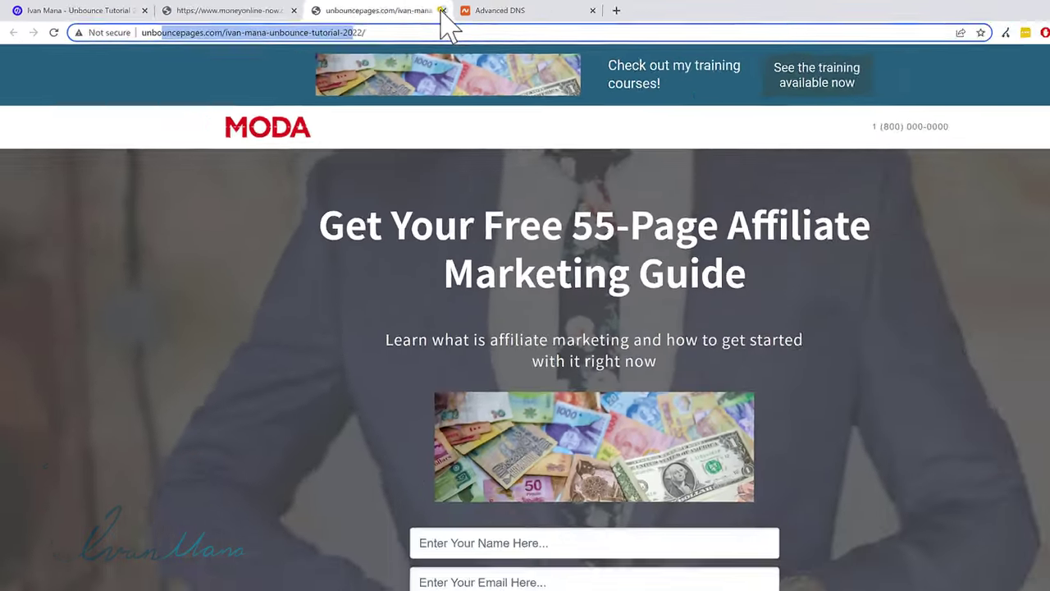
click(442, 9)
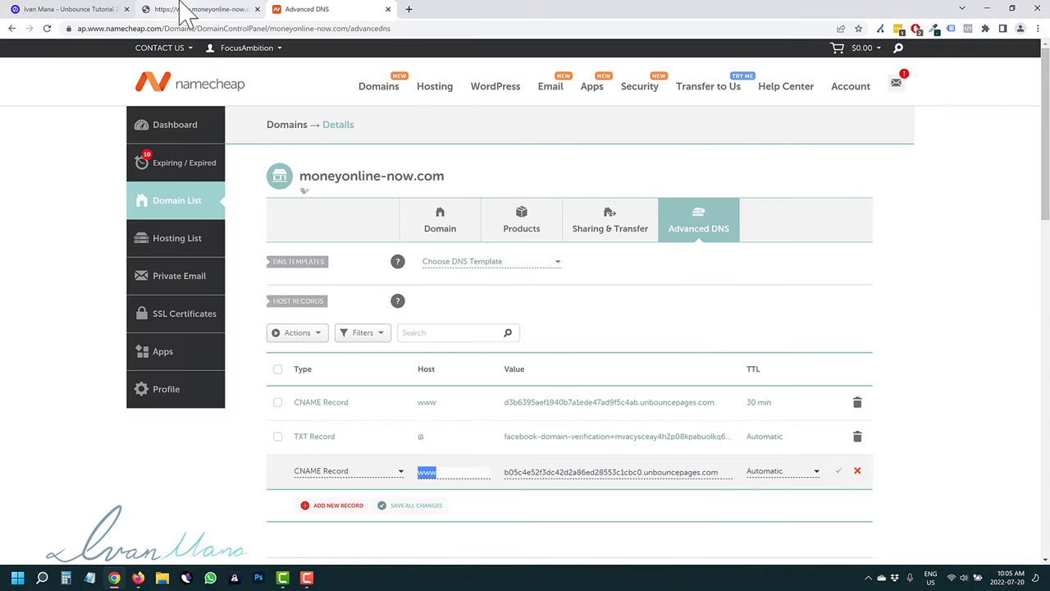
mouse_move(250, 51)
click(216, 205)
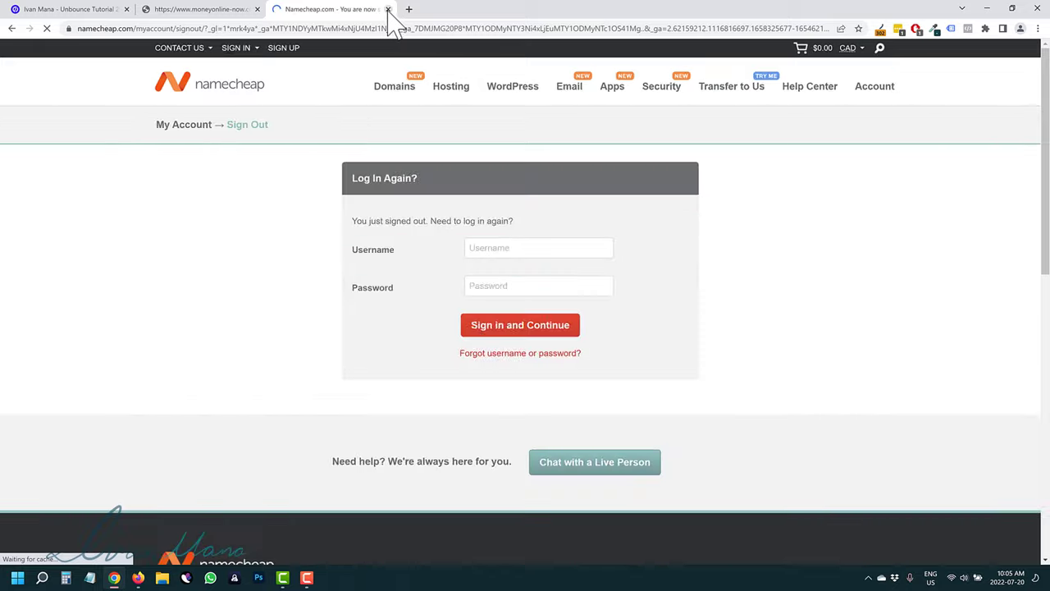
click(388, 9)
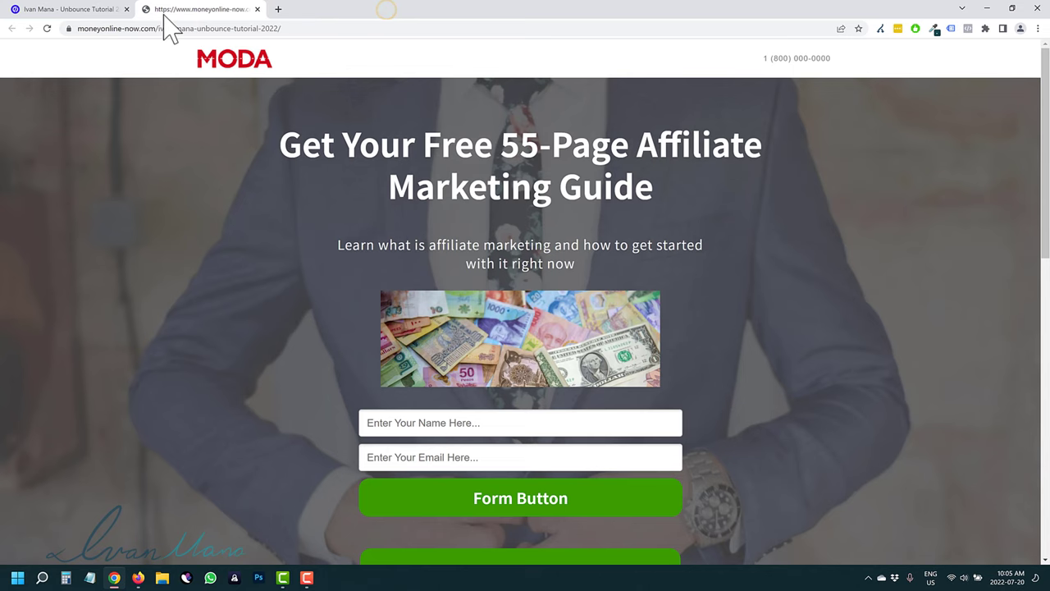
click(72, 9)
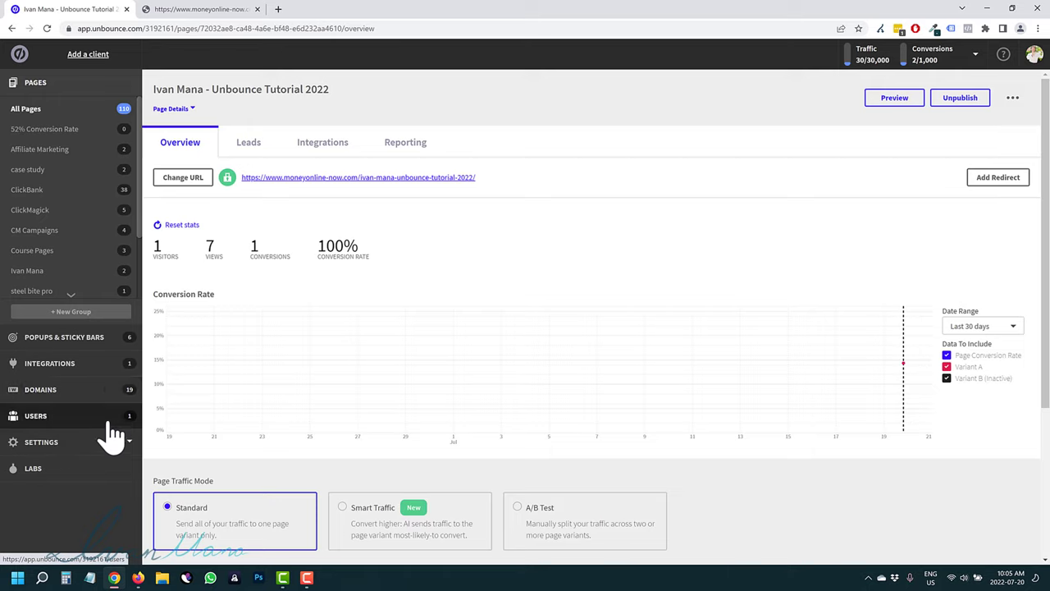
Step: Open Settings > Users, begin a Viewer invitation, then cancel it without inviting anyone
click(80, 442)
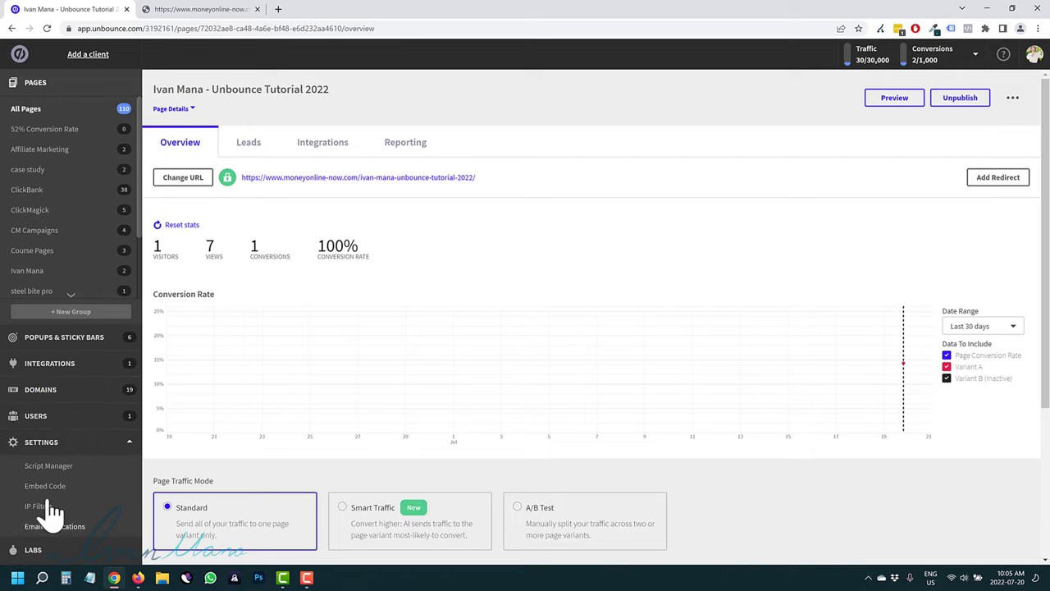
click(60, 419)
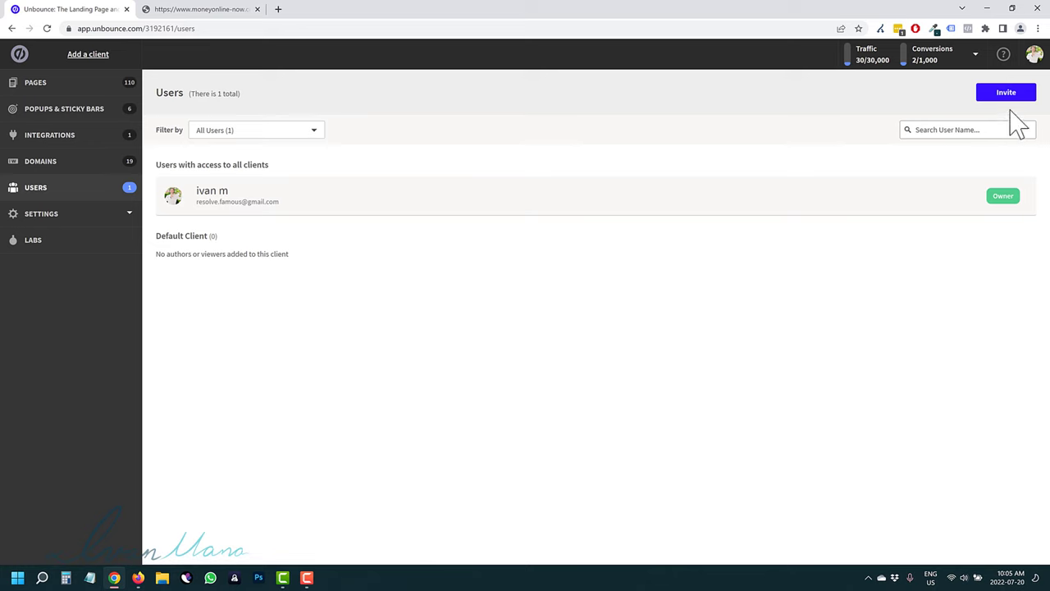
click(996, 95)
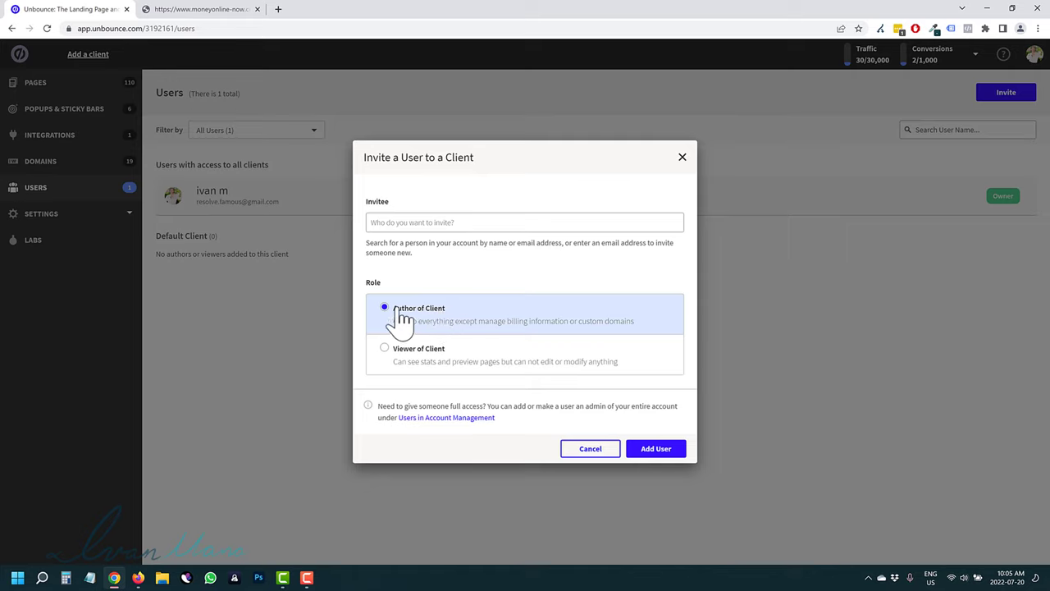
click(435, 360)
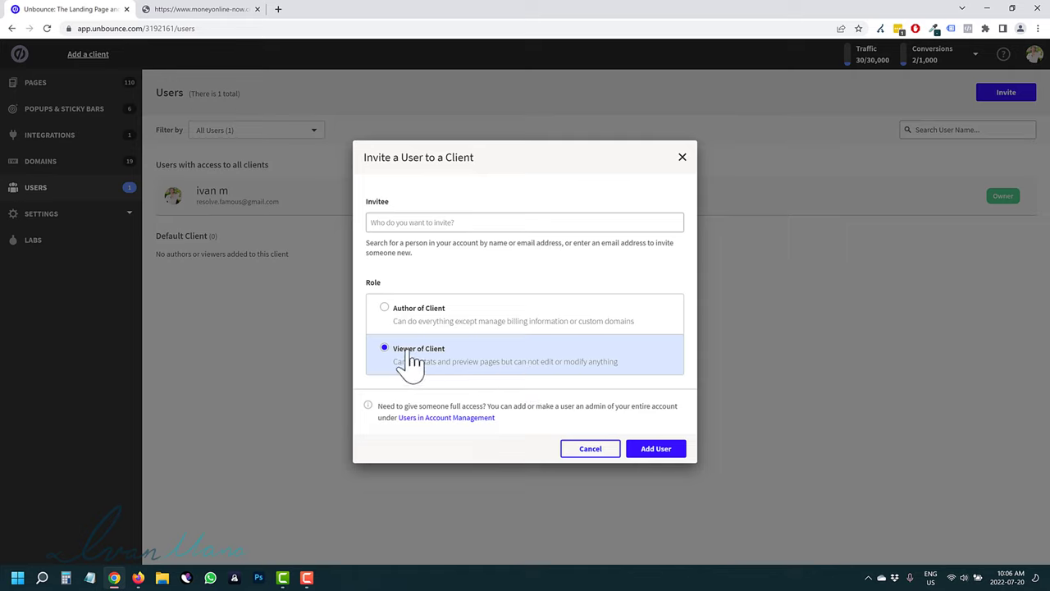
click(416, 222)
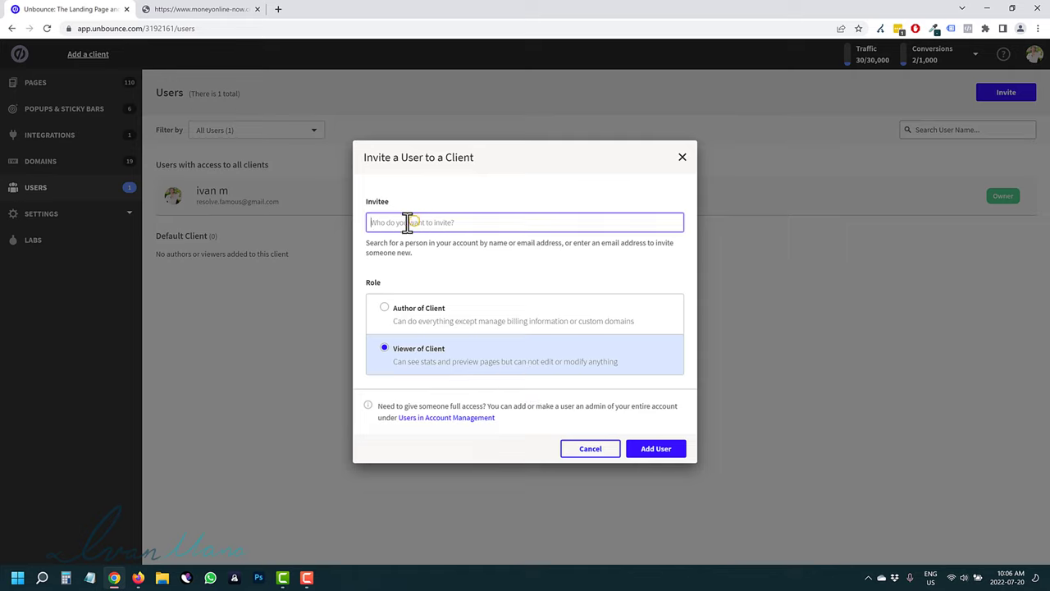
click(589, 450)
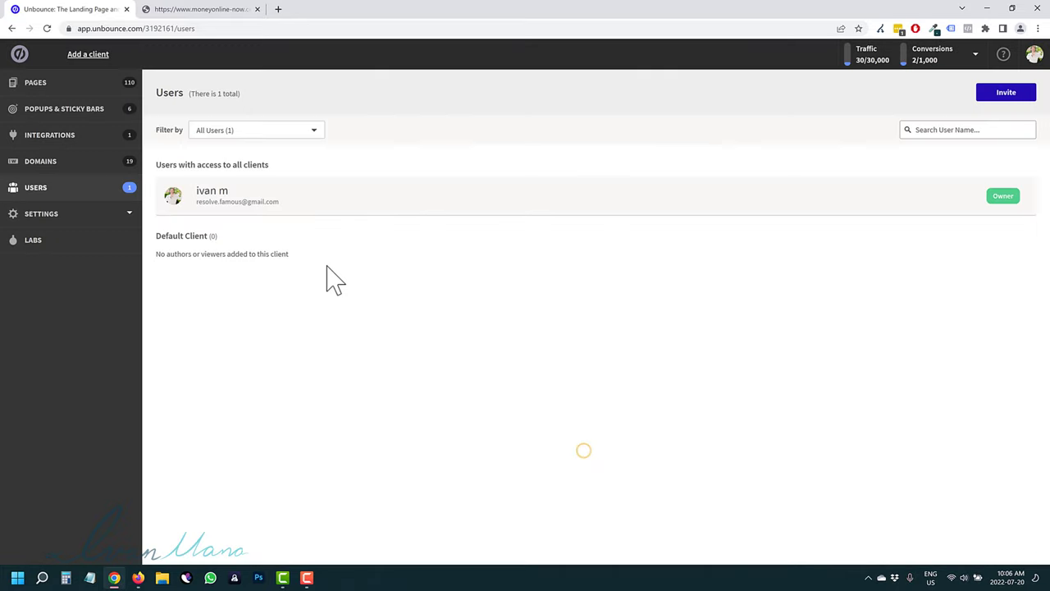
Step: Open the Unbounce Tutorial 2022 page's first variant in the builder
click(70, 92)
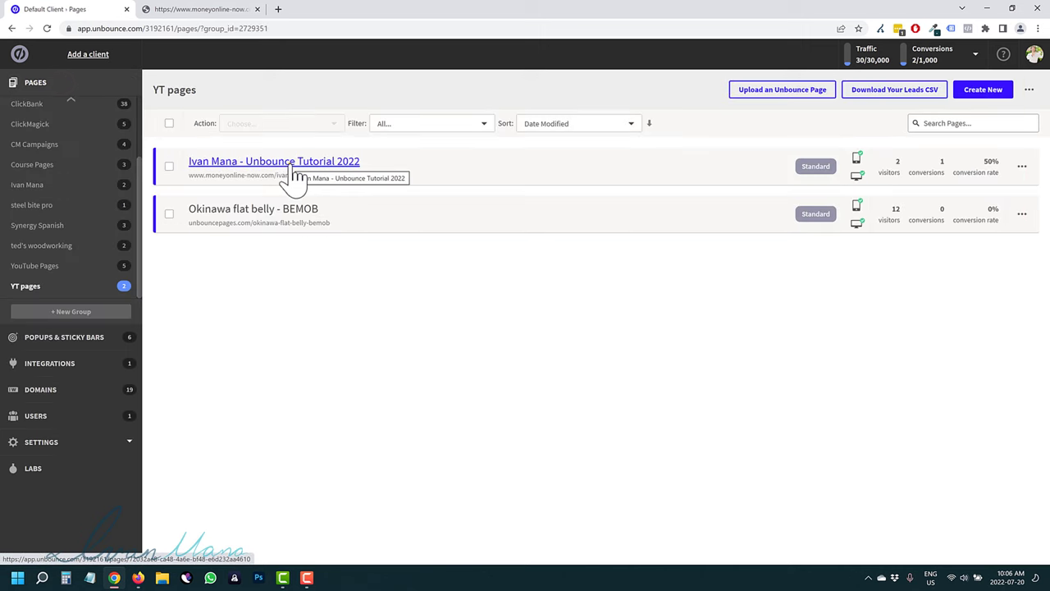
click(290, 164)
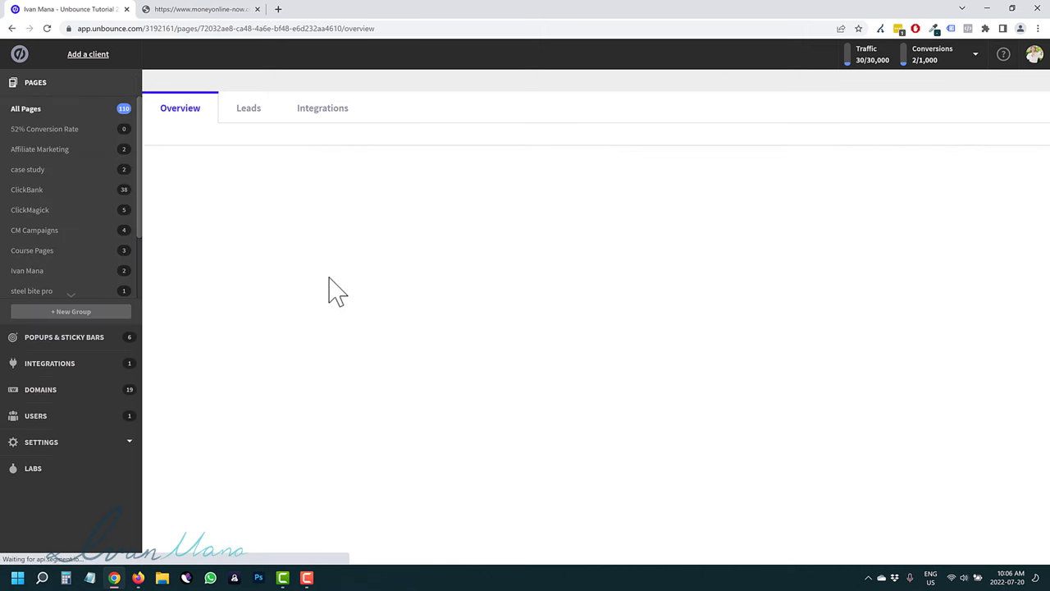
scroll(538, 435, down, 2)
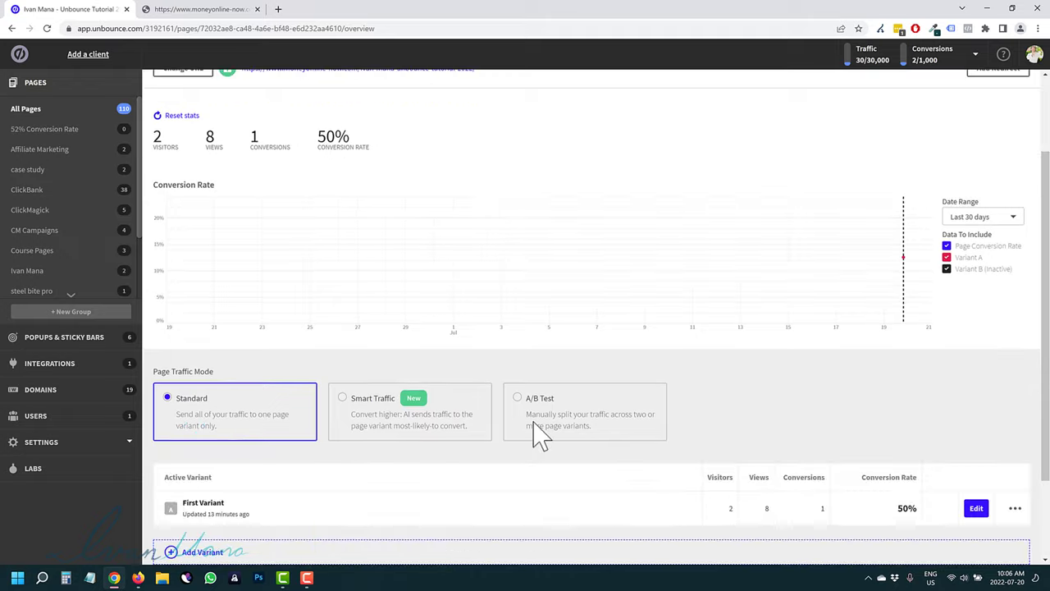
click(976, 509)
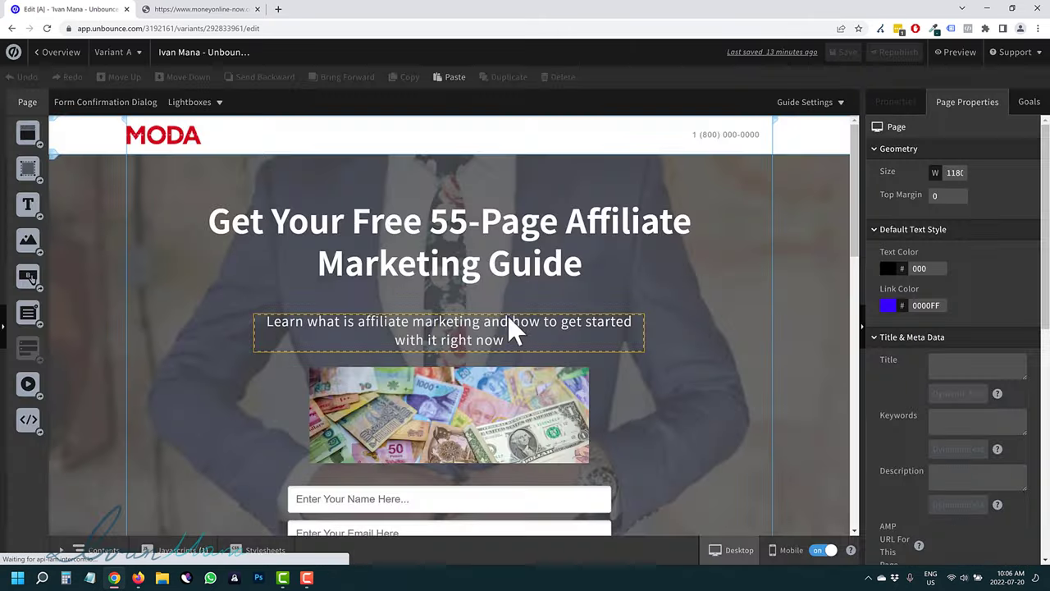
Step: Preview the page in Mobile then Desktop view, then return to editing Variant A
scroll(533, 394, down, 1)
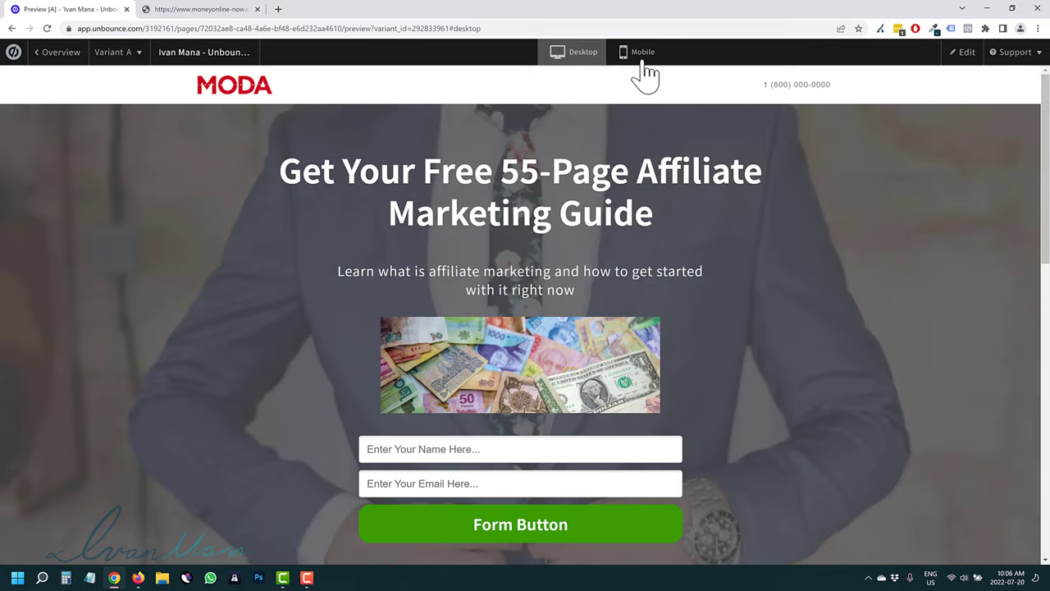
click(643, 54)
scroll(541, 310, down, 2)
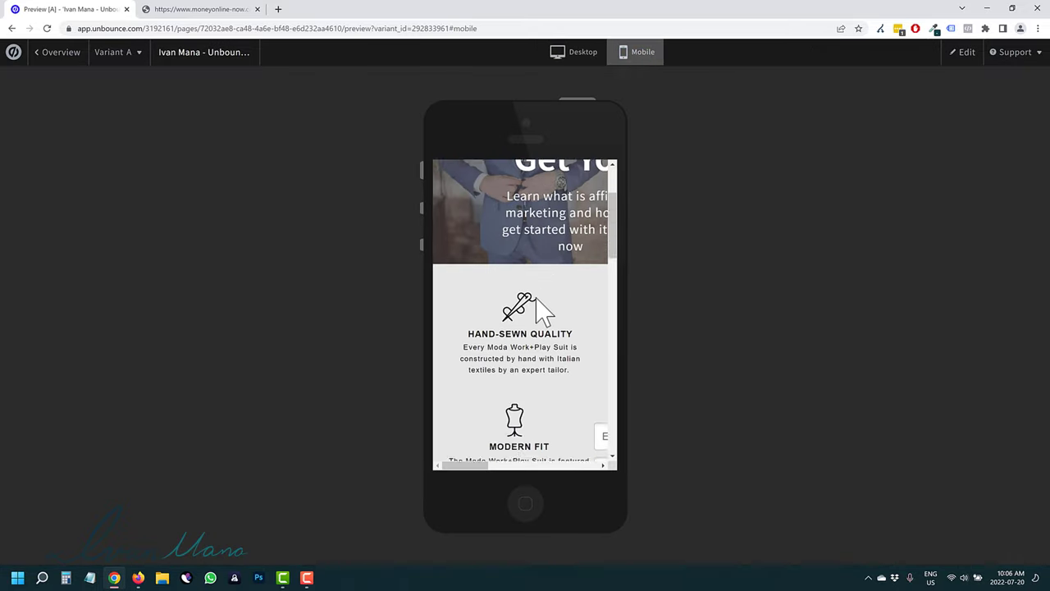
scroll(535, 303, down, 4)
drag(464, 464, 495, 347)
scroll(494, 347, up, 3)
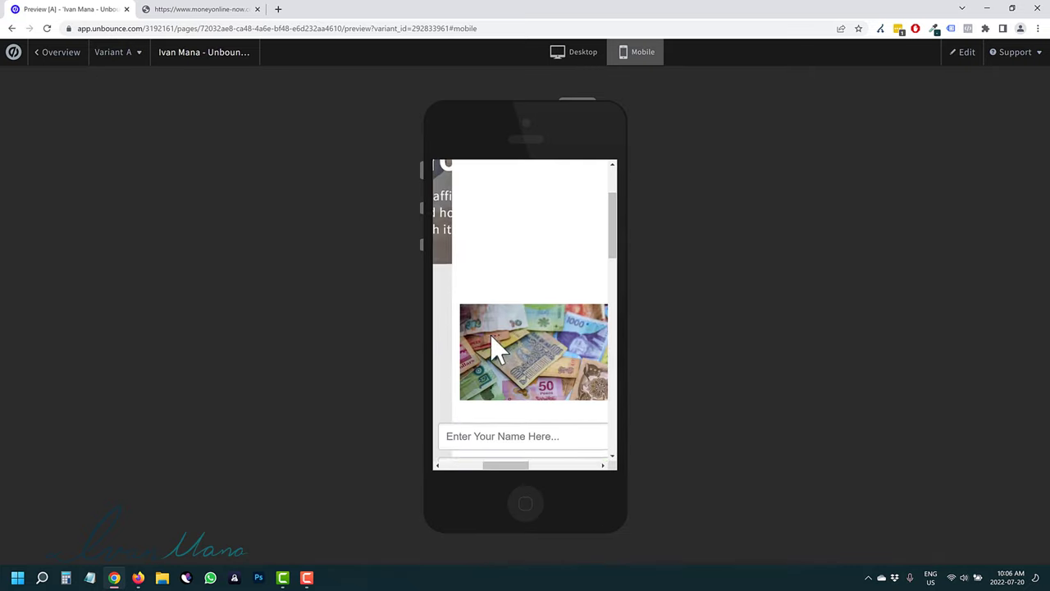
scroll(495, 347, up, 3)
drag(512, 464, 457, 464)
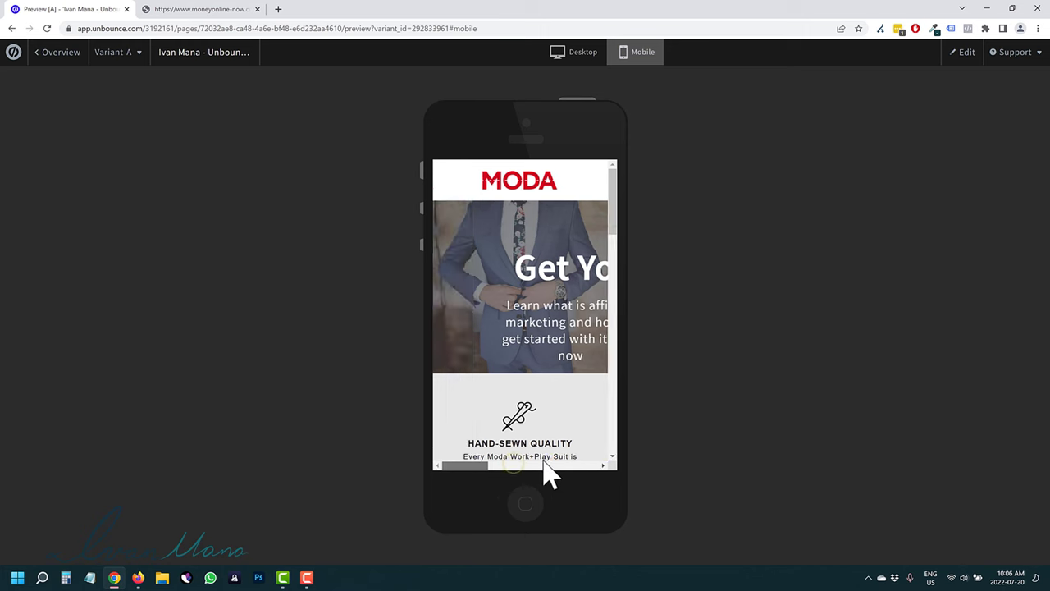
click(582, 56)
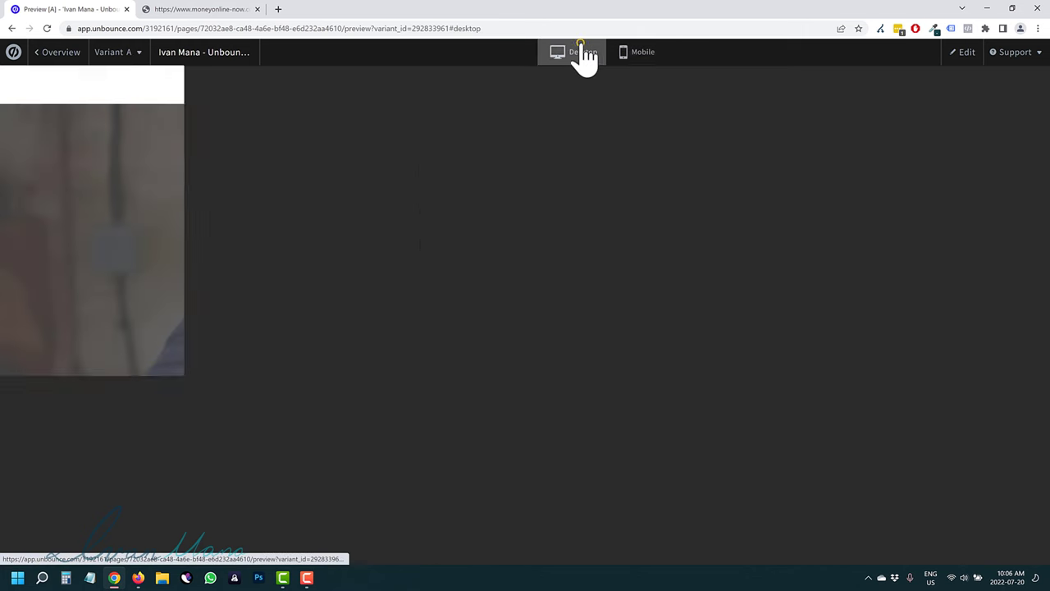
click(967, 53)
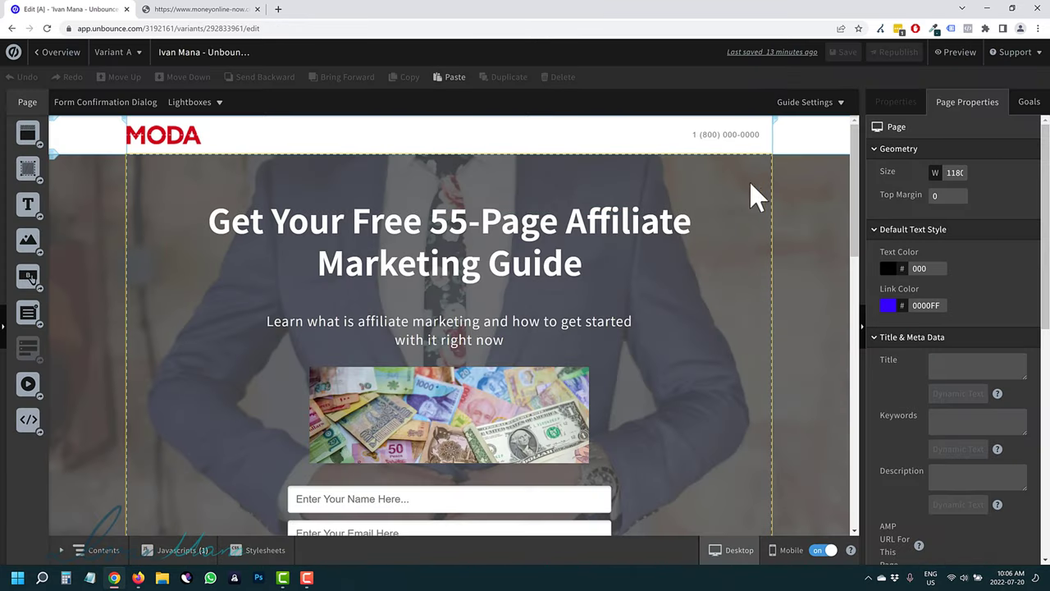
Step: Switch to the mobile layout, dismiss the responsiveness guide, and auto-arrange all sections with Layout Assistant
click(789, 550)
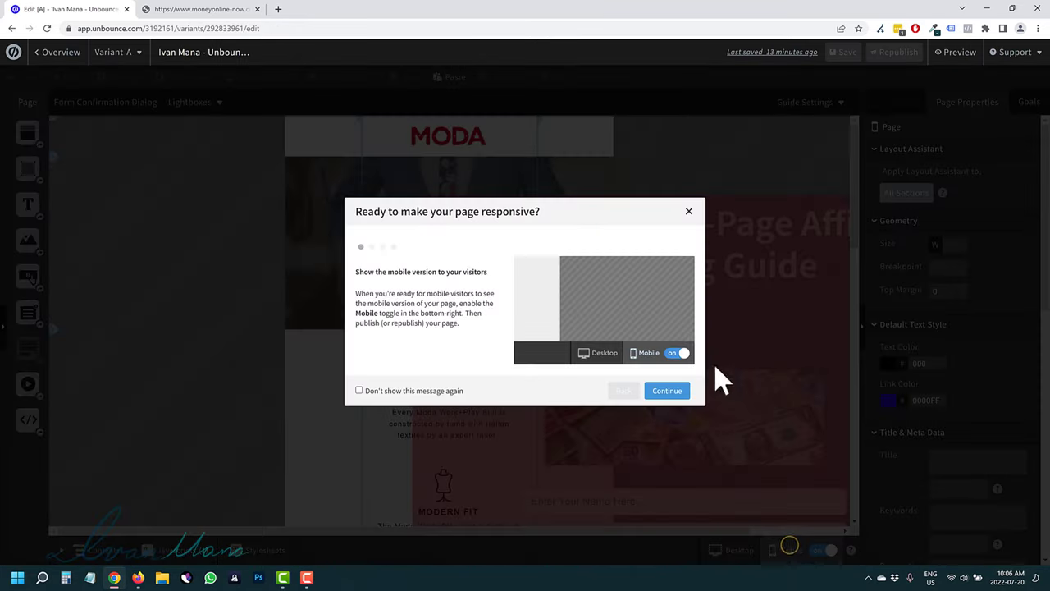
click(671, 391)
click(689, 212)
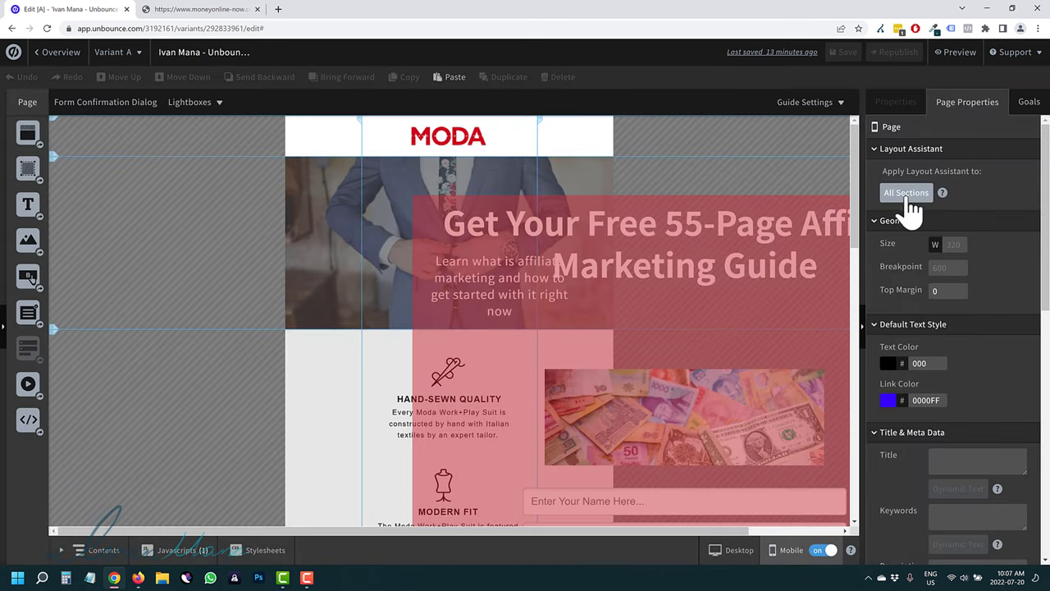
click(512, 165)
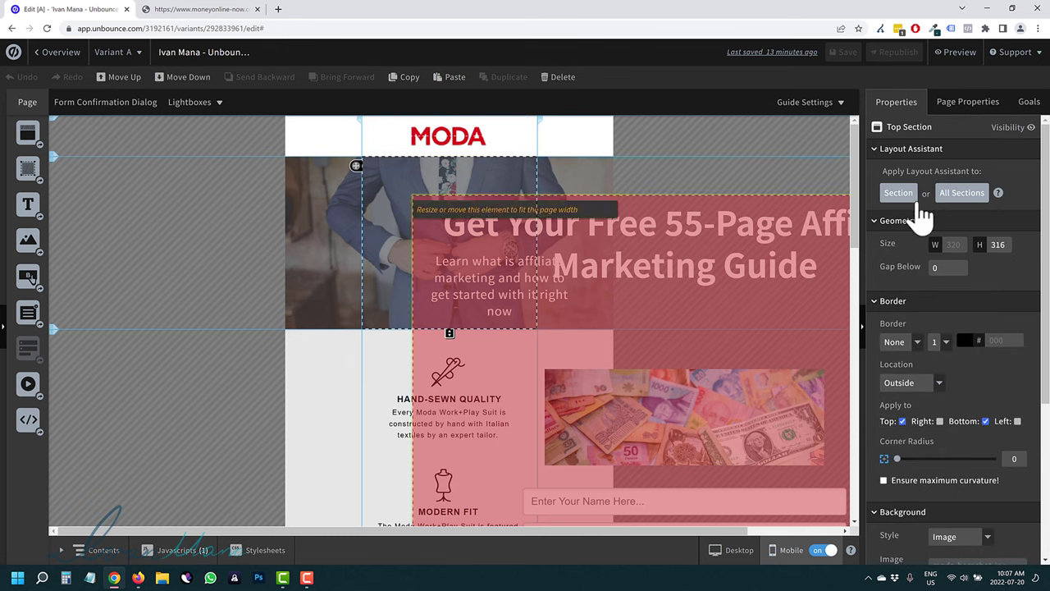
click(966, 201)
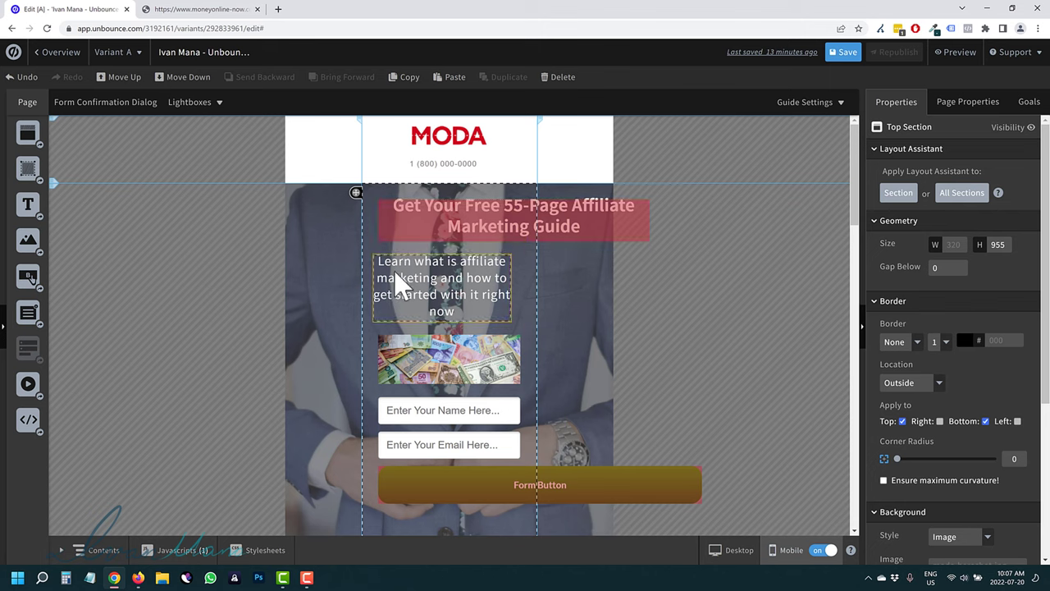
Step: Narrow the headline to fit the mobile column and shrink the sub-heading's mobile font to 70
click(485, 222)
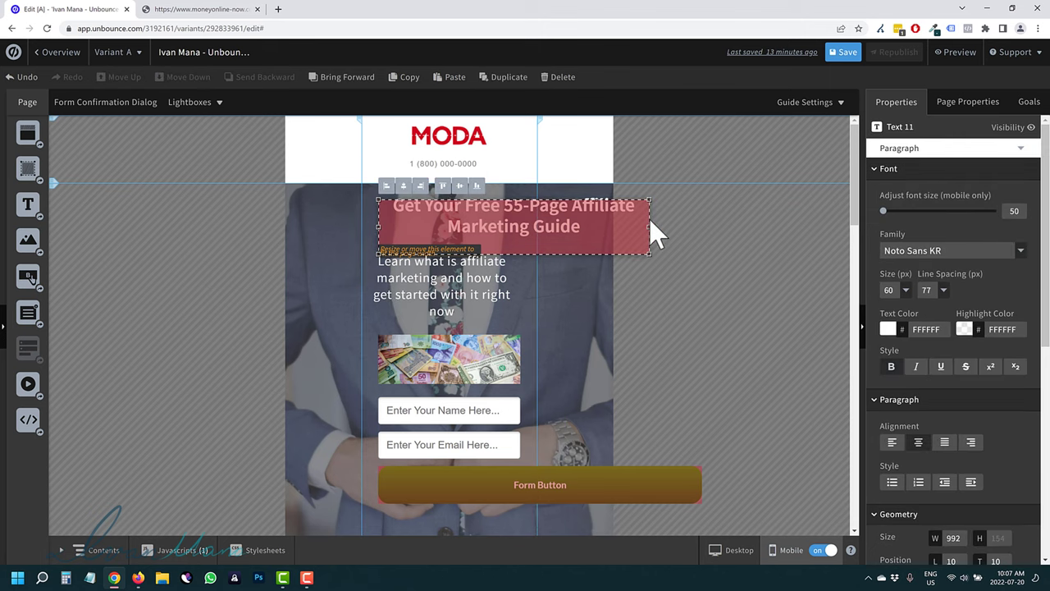
drag(648, 219, 454, 230)
click(455, 292)
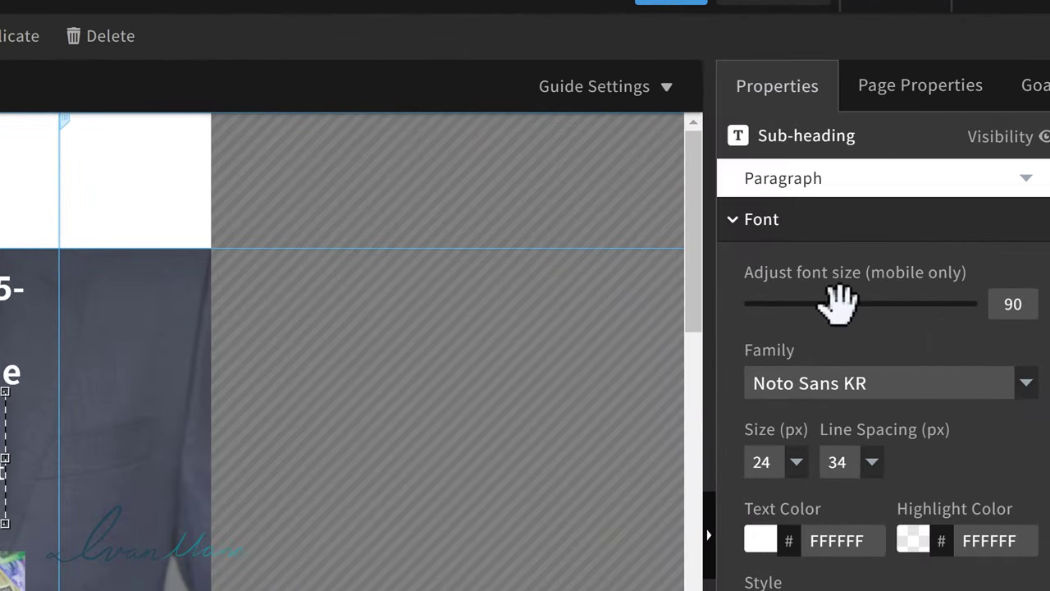
drag(927, 211, 919, 211)
drag(823, 304, 818, 304)
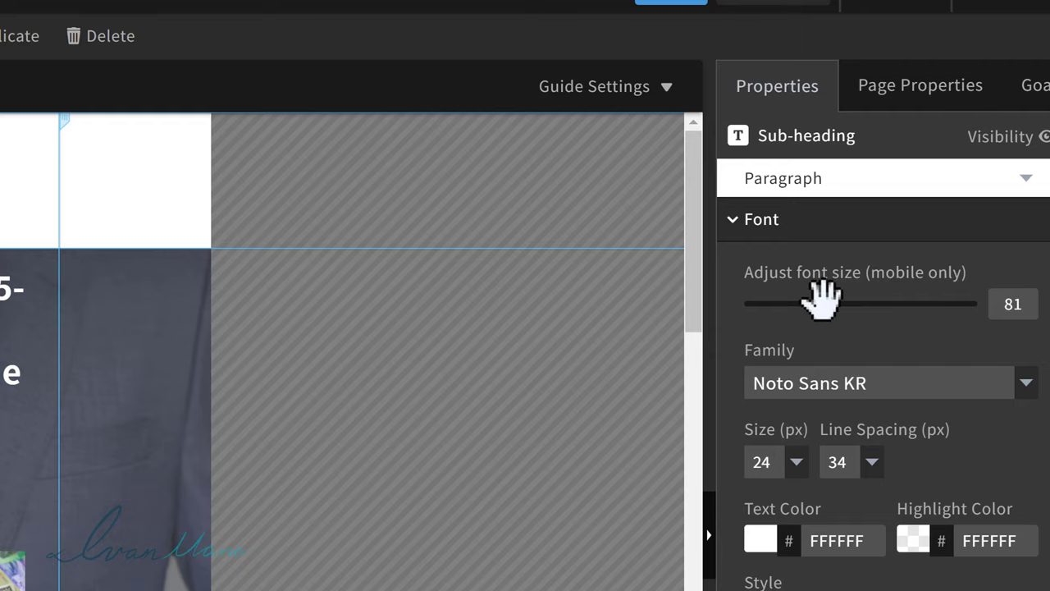
drag(819, 302, 793, 301)
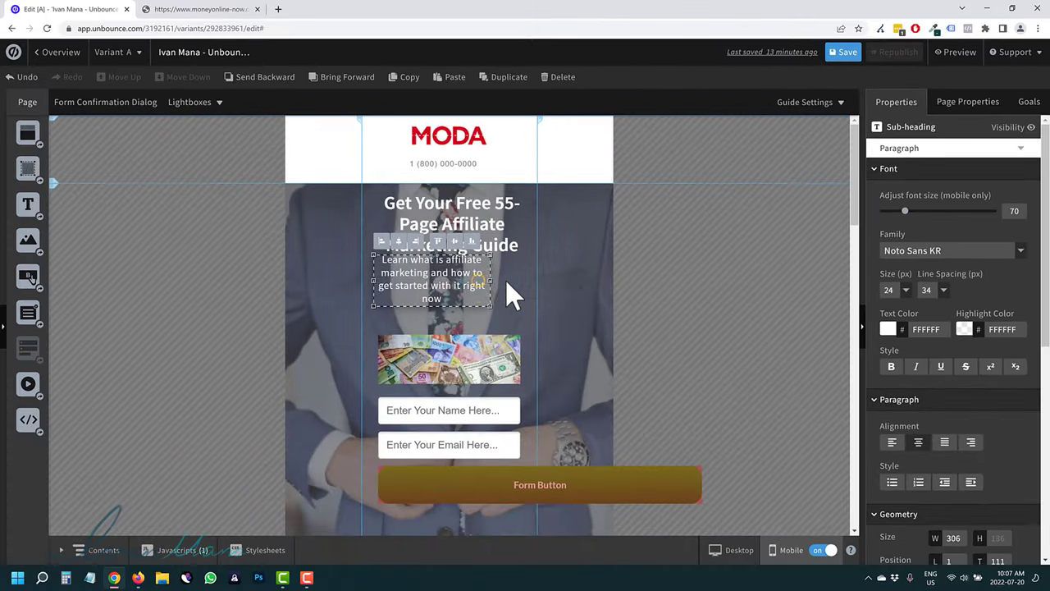
Step: Widen the sub-heading to three lines and centre it just below the headline
mouse_move(506, 283)
mouse_down()
mouse_move(529, 287)
mouse_move(504, 287)
mouse_up()
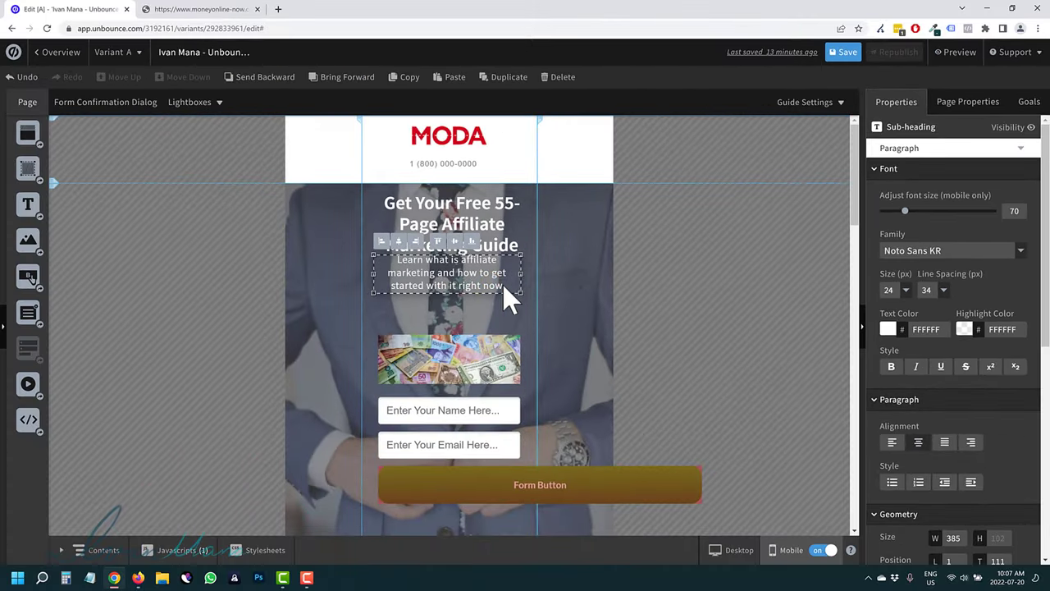
drag(398, 257, 402, 272)
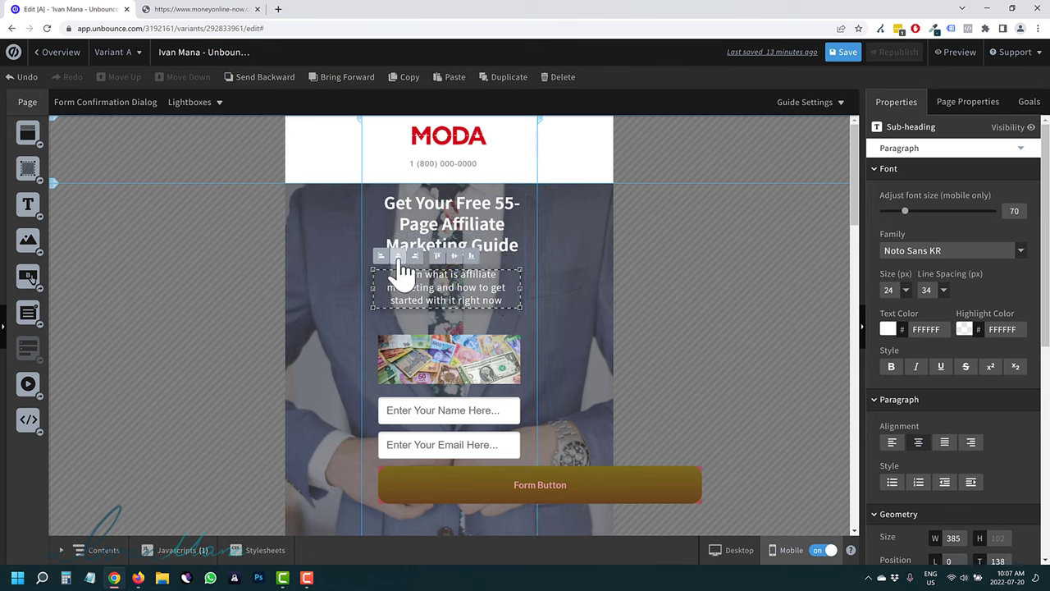
click(579, 278)
click(473, 228)
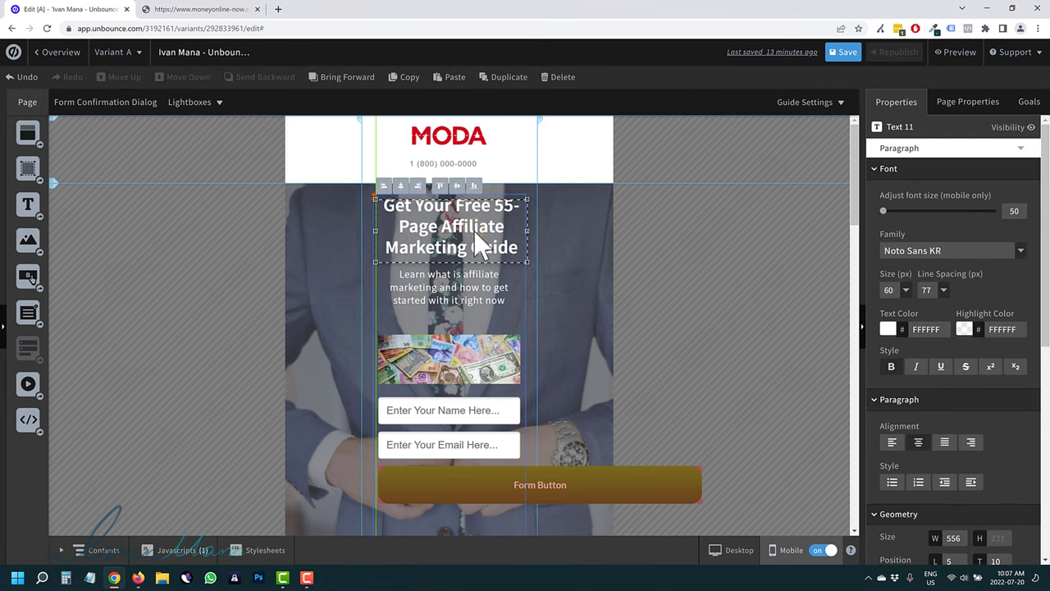
drag(457, 290, 453, 299)
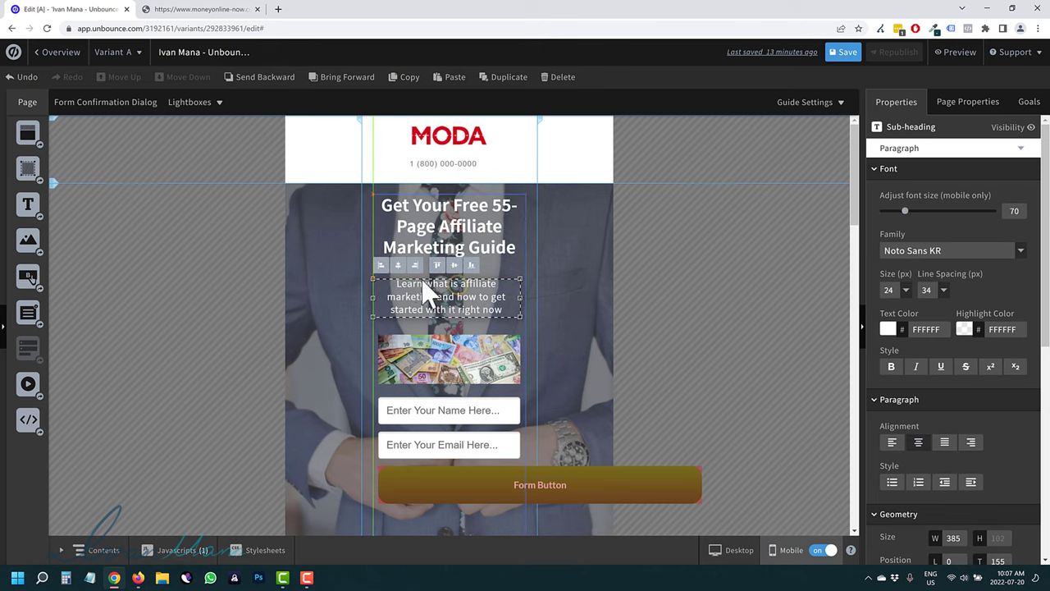
click(399, 266)
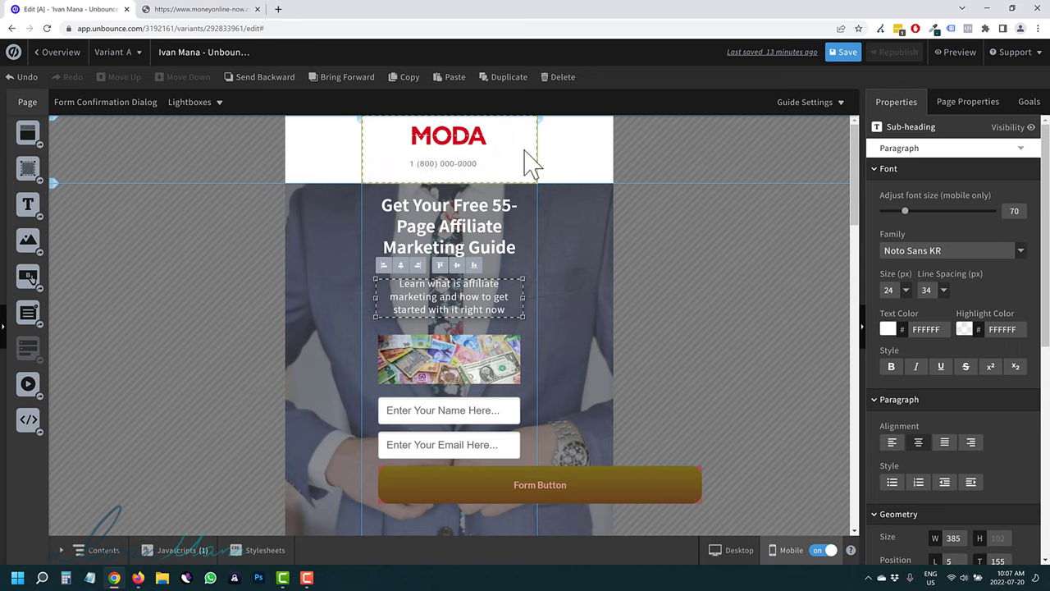
scroll(481, 399, down, 3)
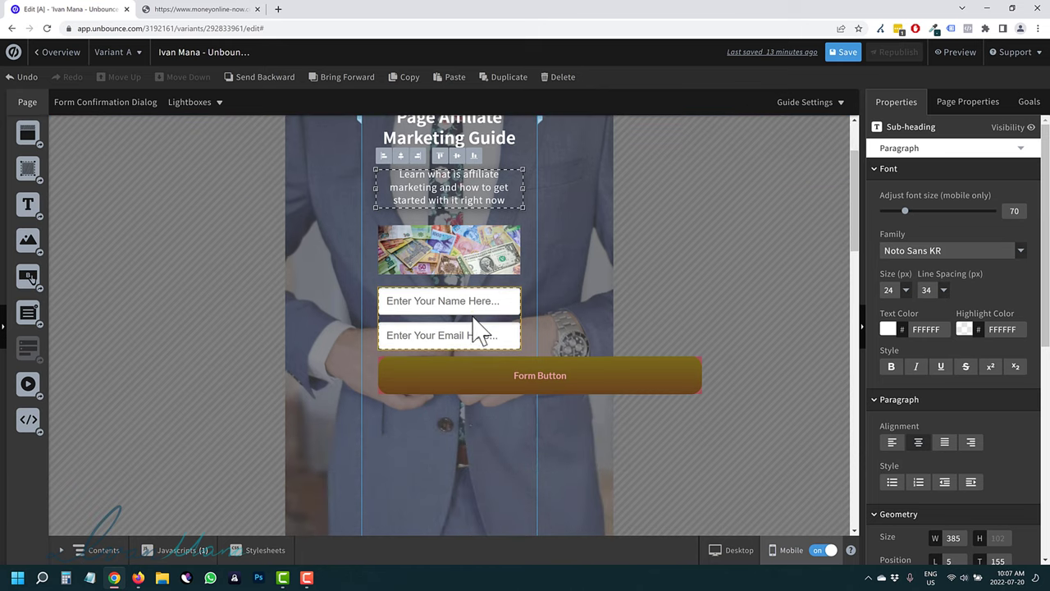
click(473, 312)
Step: Shorten the mobile form fields and narrow the form button to fit the column
scroll(949, 450, down, 3)
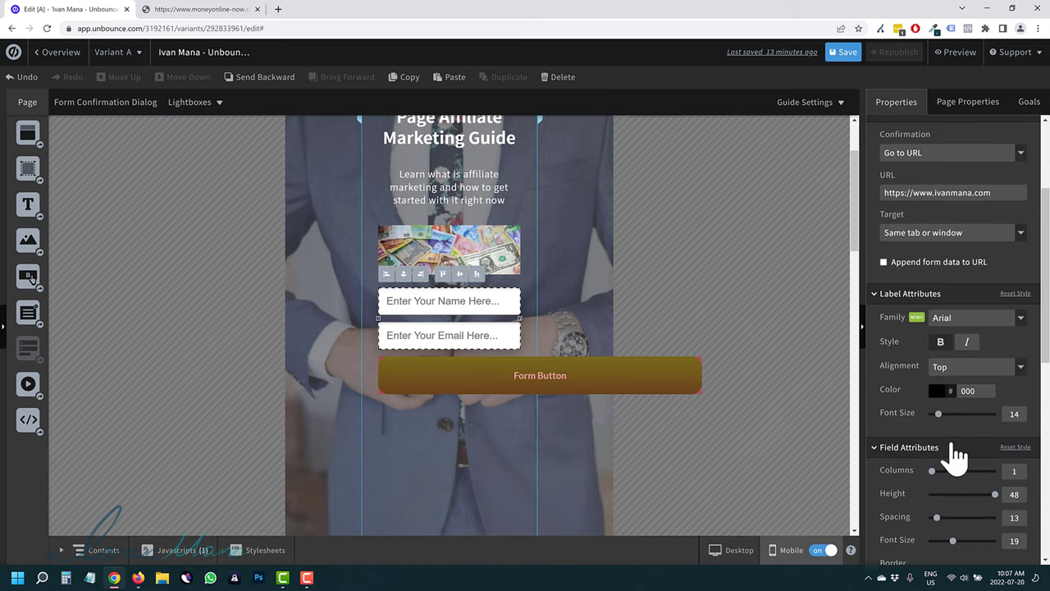
drag(992, 385, 973, 384)
click(567, 379)
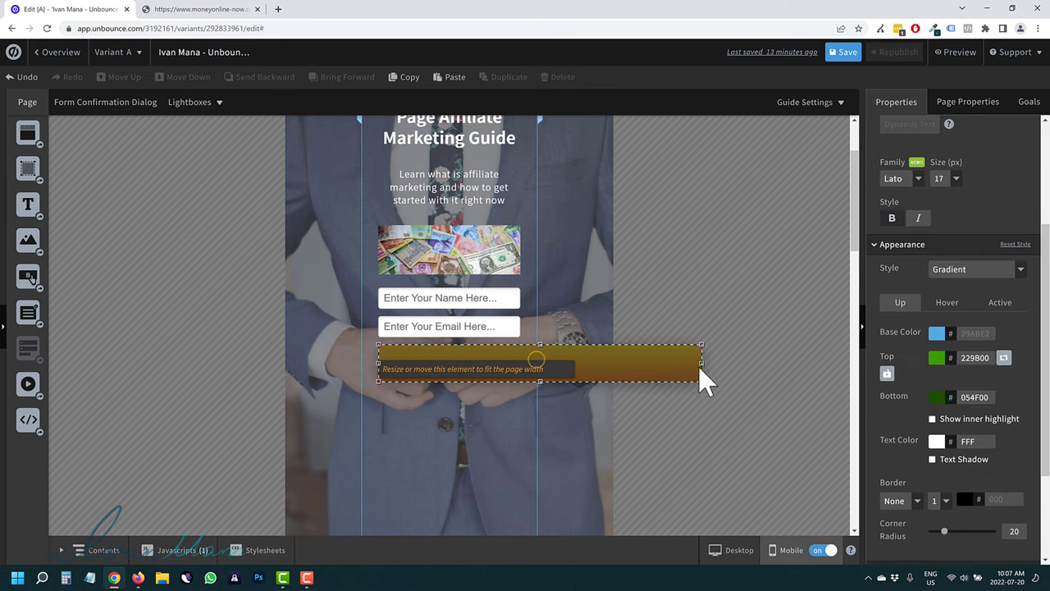
drag(700, 368, 517, 357)
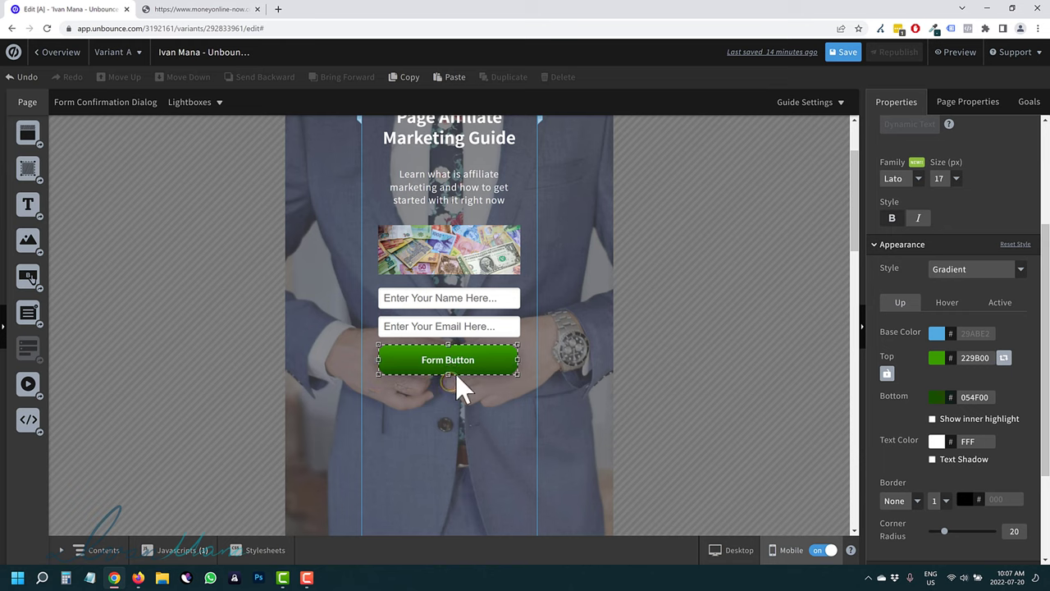
click(514, 334)
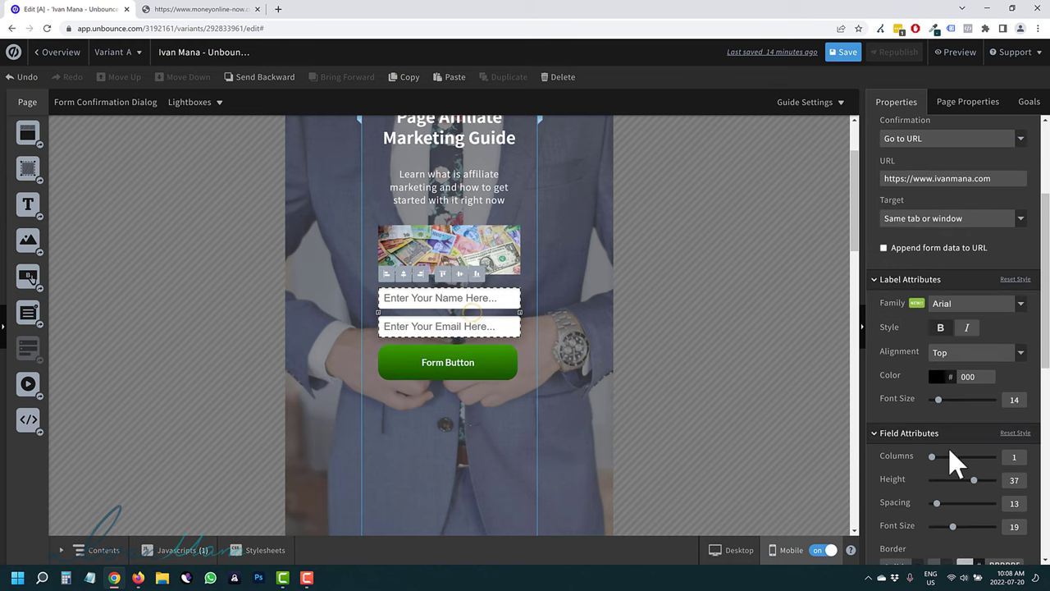
mouse_move(973, 480)
mouse_down()
mouse_move(957, 480)
mouse_move(967, 480)
mouse_up()
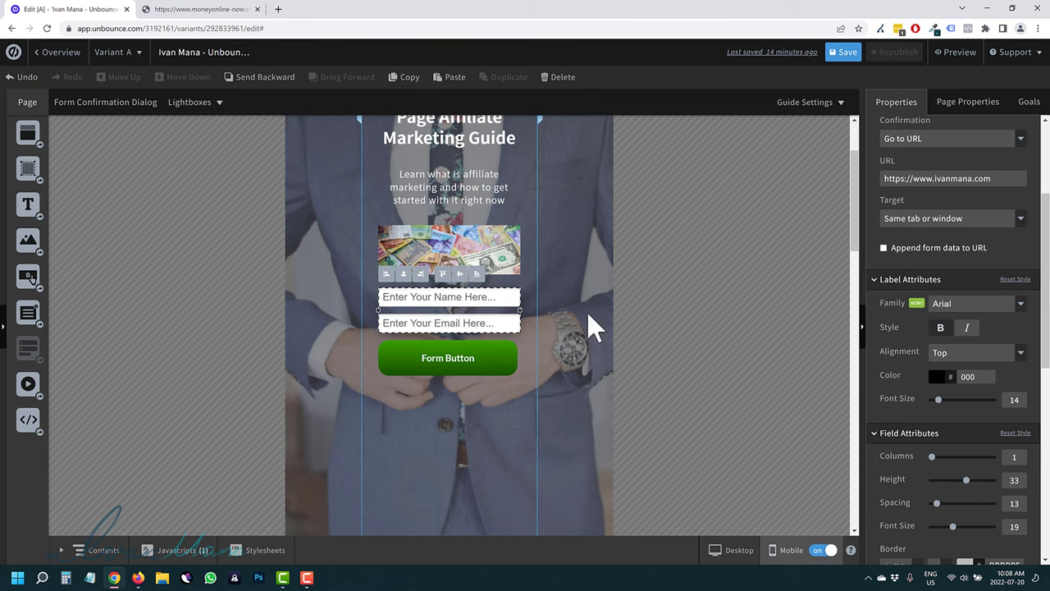
Step: Compare the form in the desktop layout, then return to the mobile sign-up form
click(738, 550)
click(460, 390)
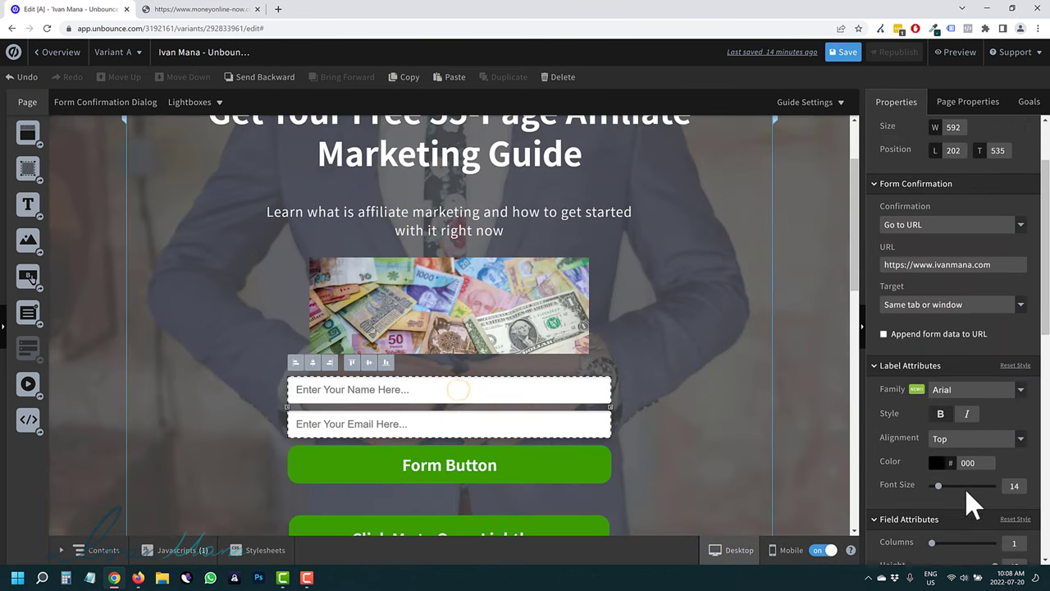
scroll(1001, 460, down, 2)
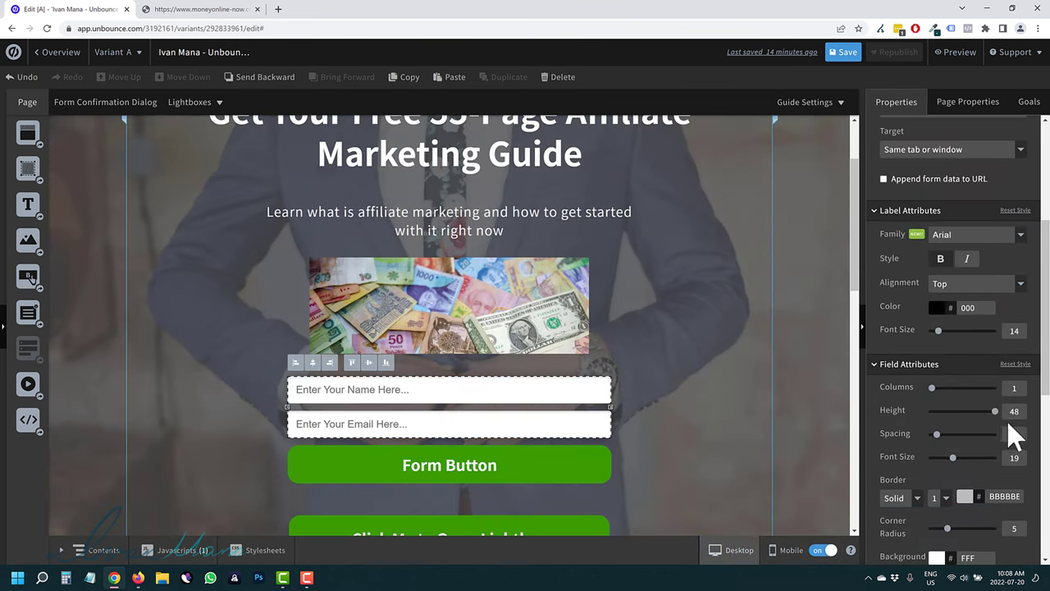
click(773, 552)
scroll(485, 378, up, 2)
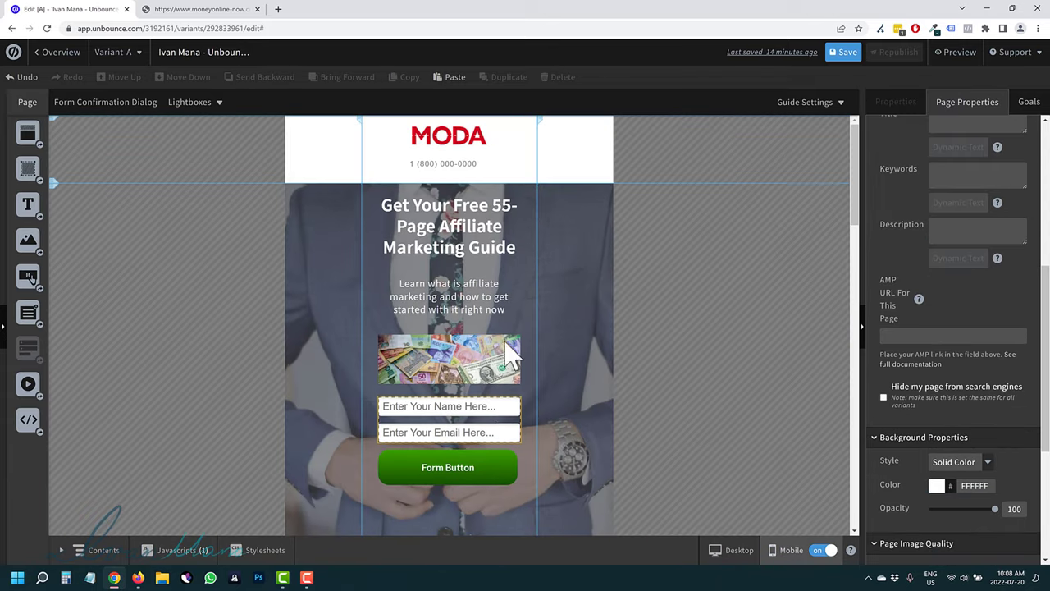
scroll(504, 340, down, 2)
click(475, 324)
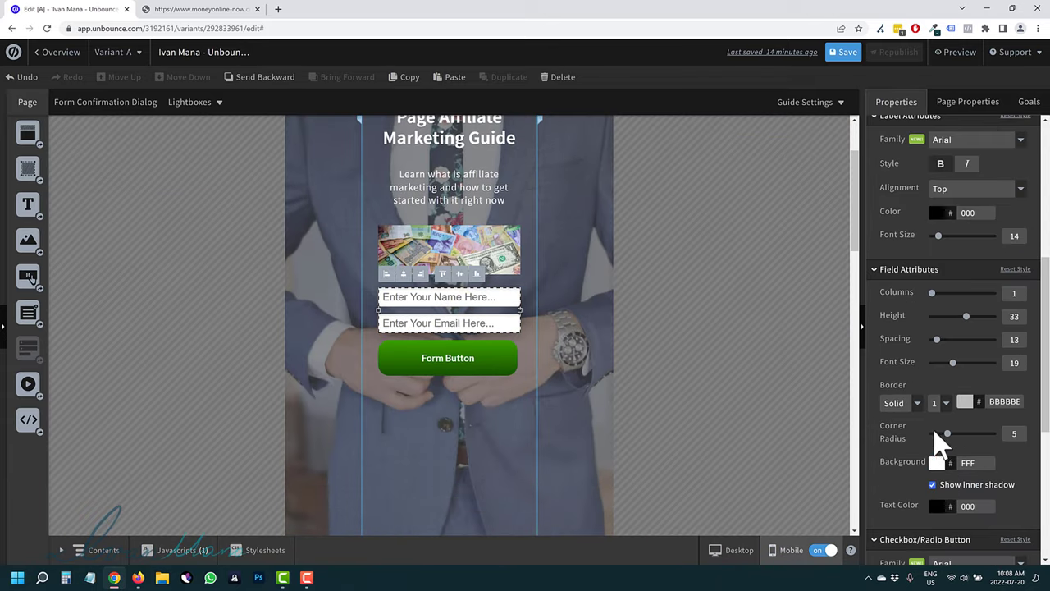
scroll(937, 469, down, 2)
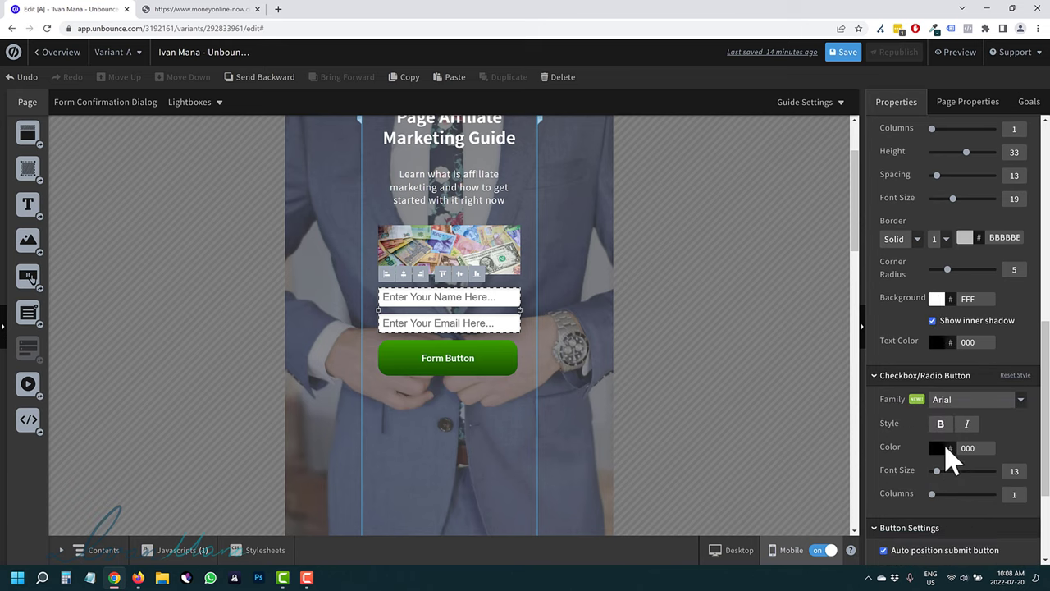
scroll(907, 480, down, 2)
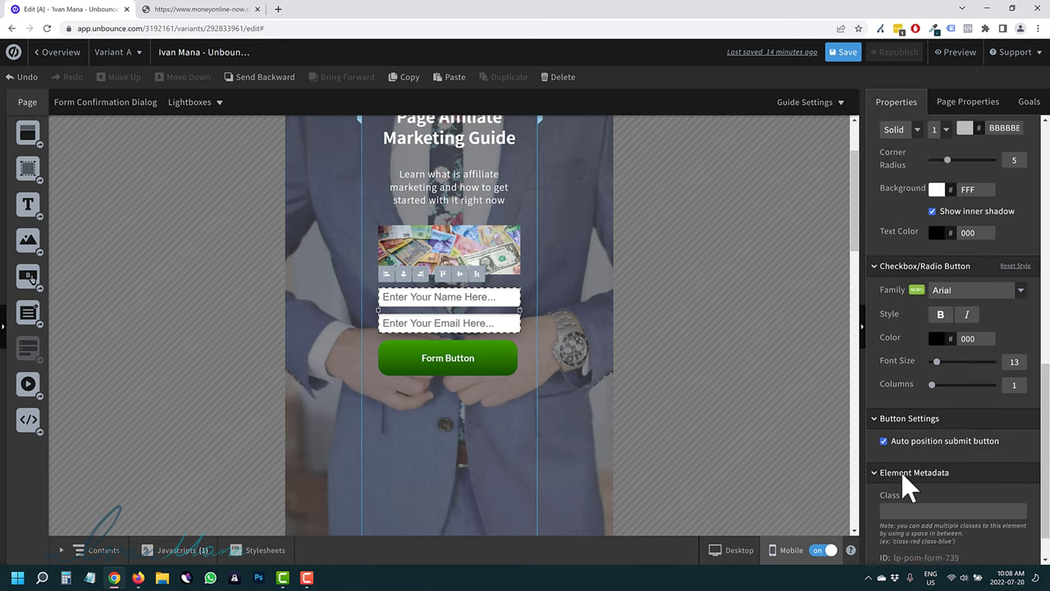
scroll(906, 488, up, 4)
scroll(917, 466, up, 3)
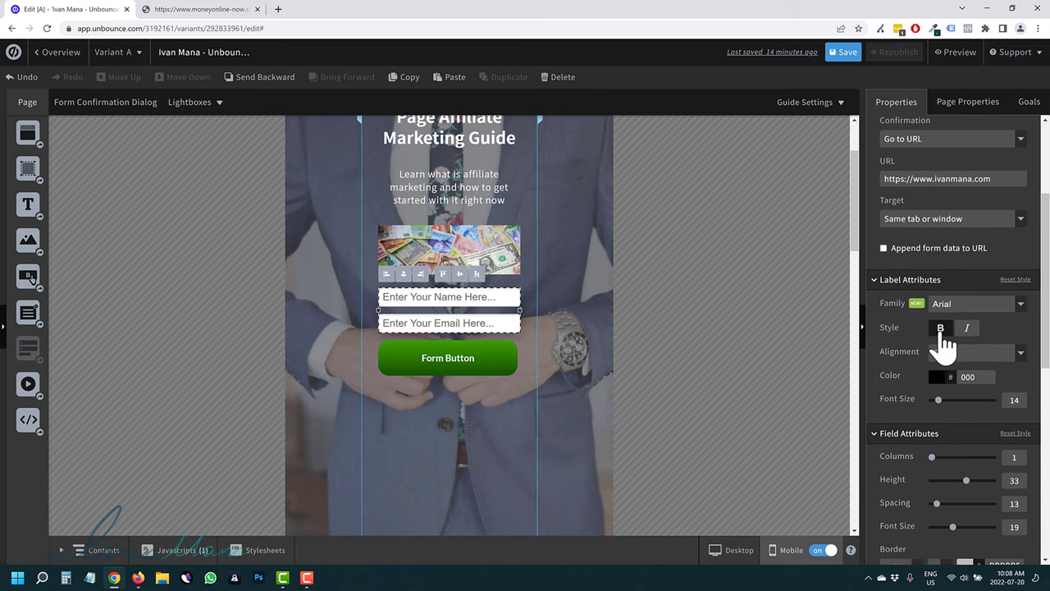
Step: Set the mobile form's Label Attributes font size to 10 and select the form's containing box
click(931, 399)
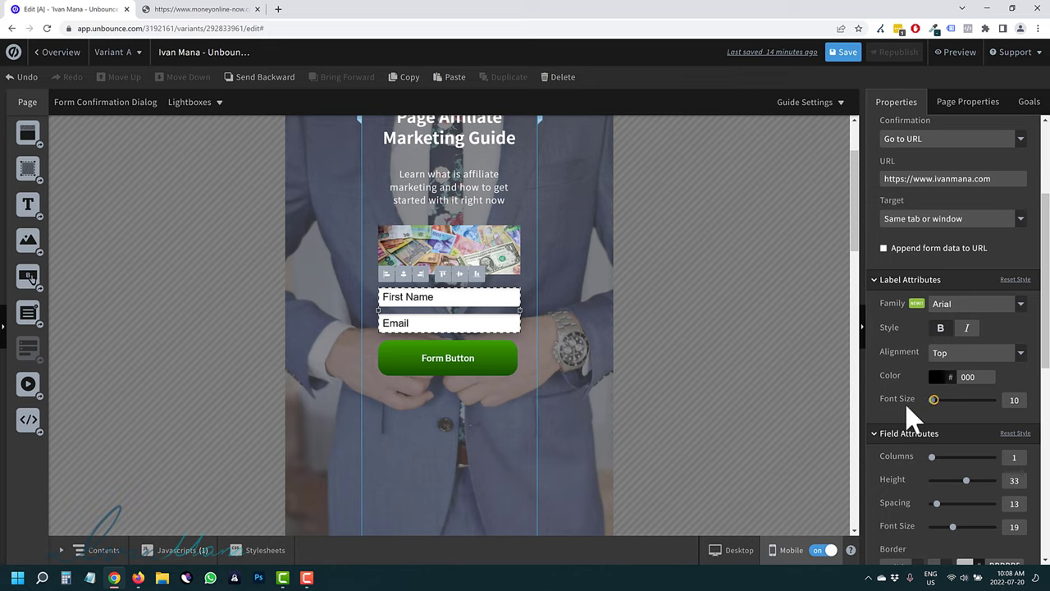
click(733, 551)
click(463, 392)
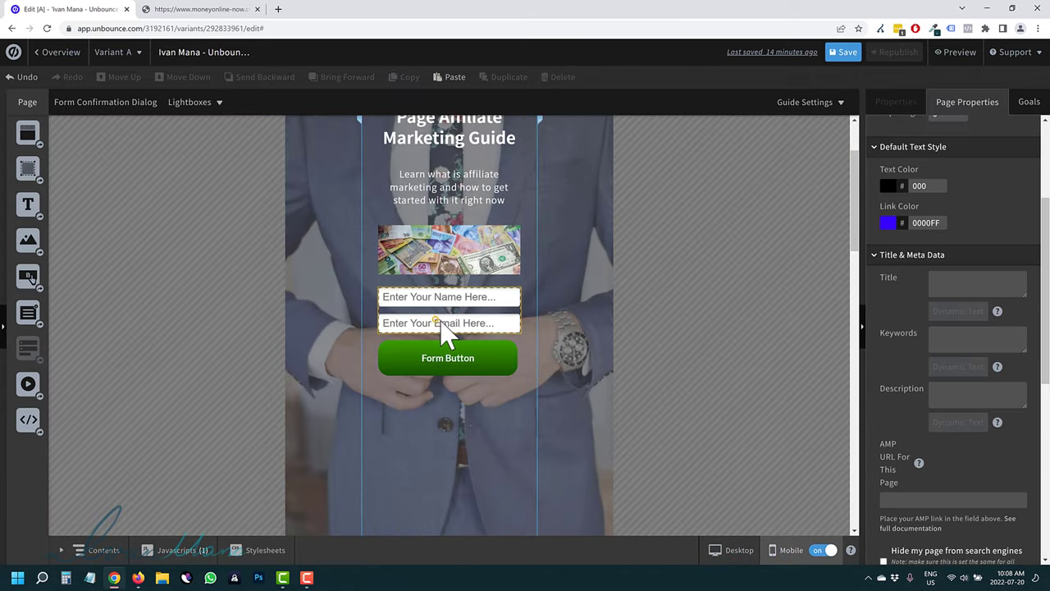
click(436, 320)
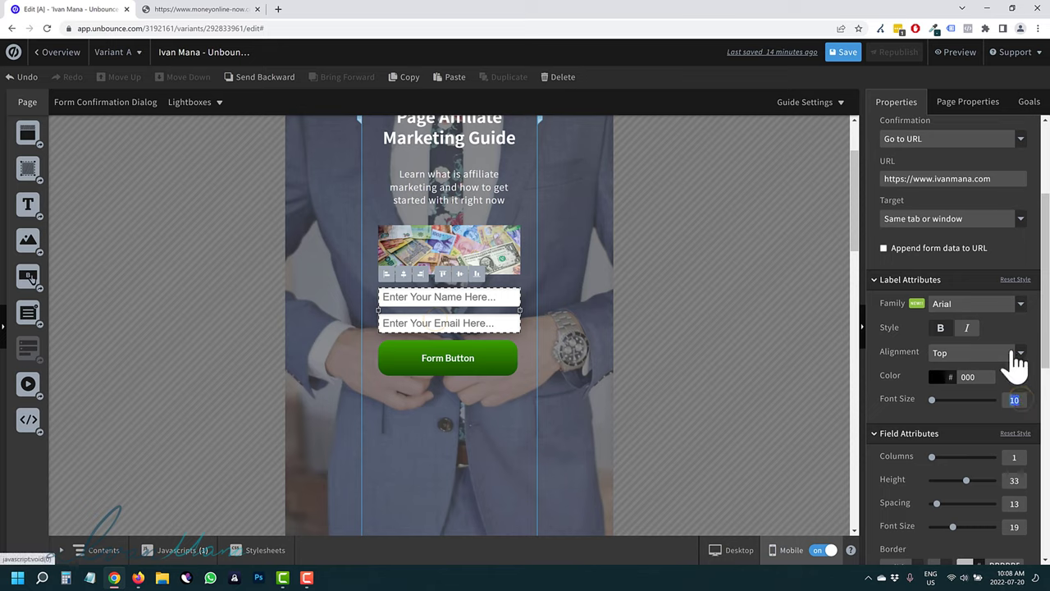
double_click(1015, 398)
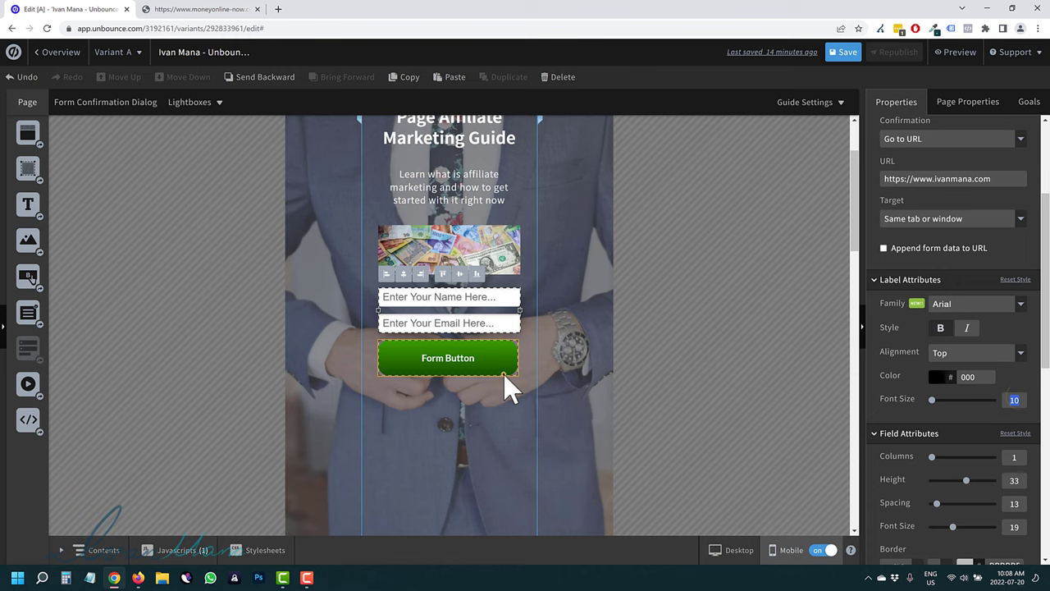
click(463, 421)
scroll(459, 419, up, 2)
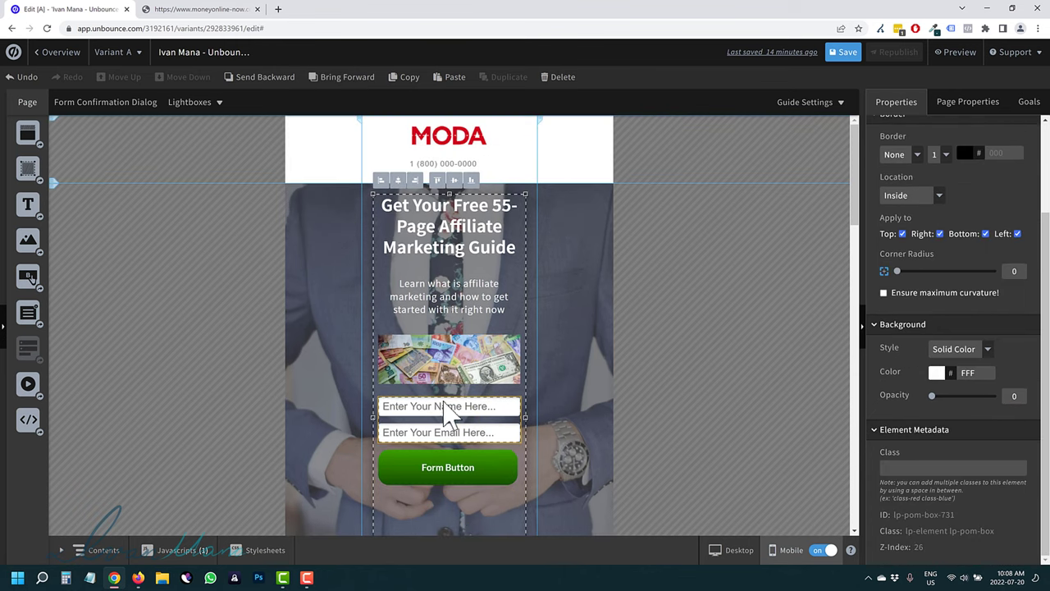
Step: Shorten the form's box and centre the Click Me to Open Lightbox button just below the form
scroll(438, 398, down, 1)
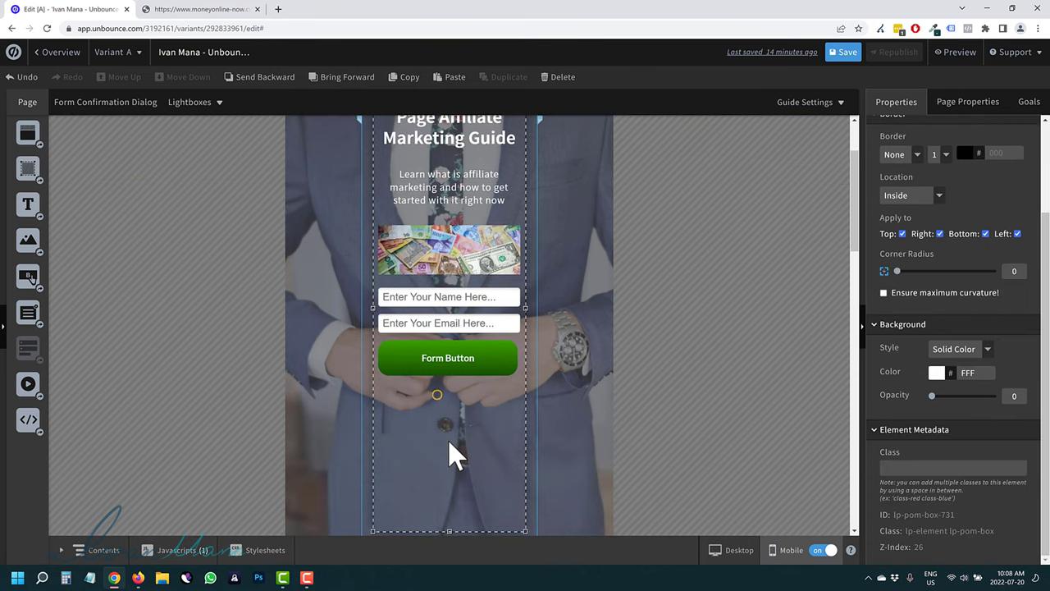
scroll(448, 434, down, 1)
drag(449, 422, 464, 281)
drag(460, 453, 464, 321)
click(399, 286)
Step: Raise the hero section's bottom edge to tighten the mobile layout
click(406, 418)
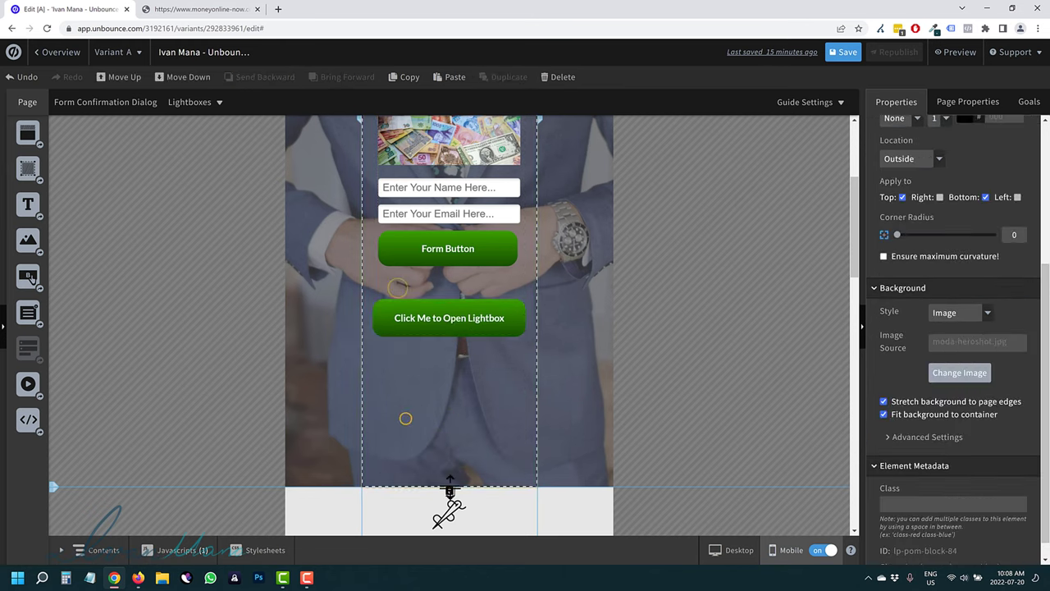
drag(449, 490, 449, 364)
scroll(460, 328, up, 3)
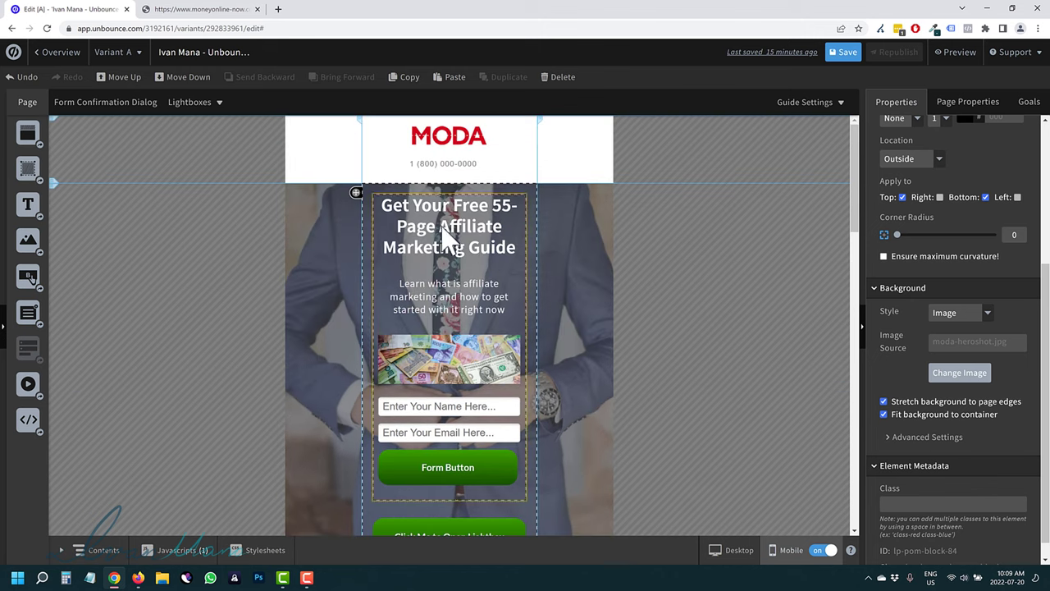
scroll(448, 492, down, 3)
scroll(452, 492, up, 3)
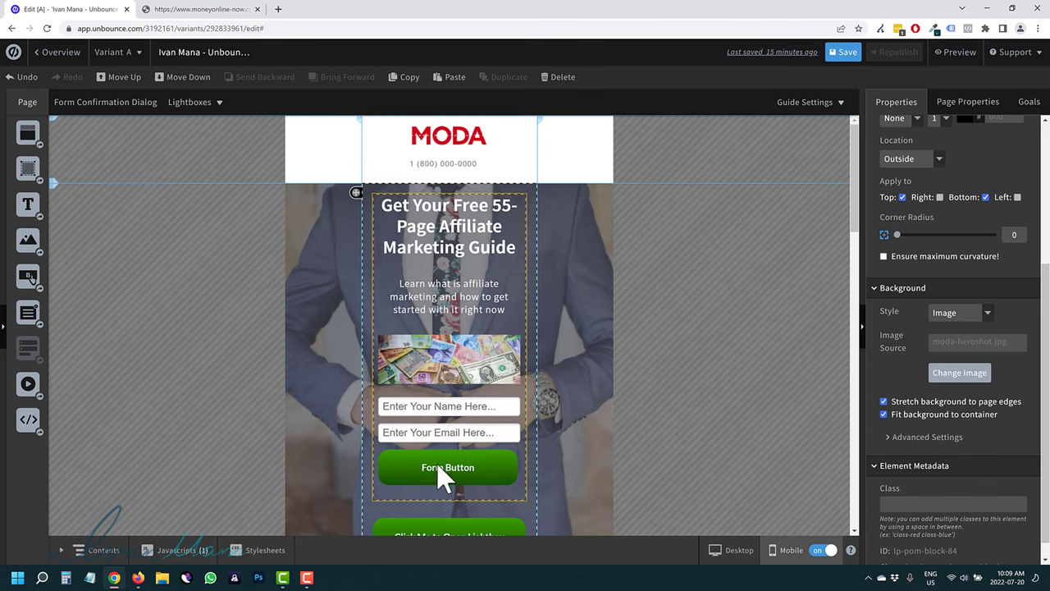
scroll(439, 443, down, 6)
scroll(440, 415, down, 6)
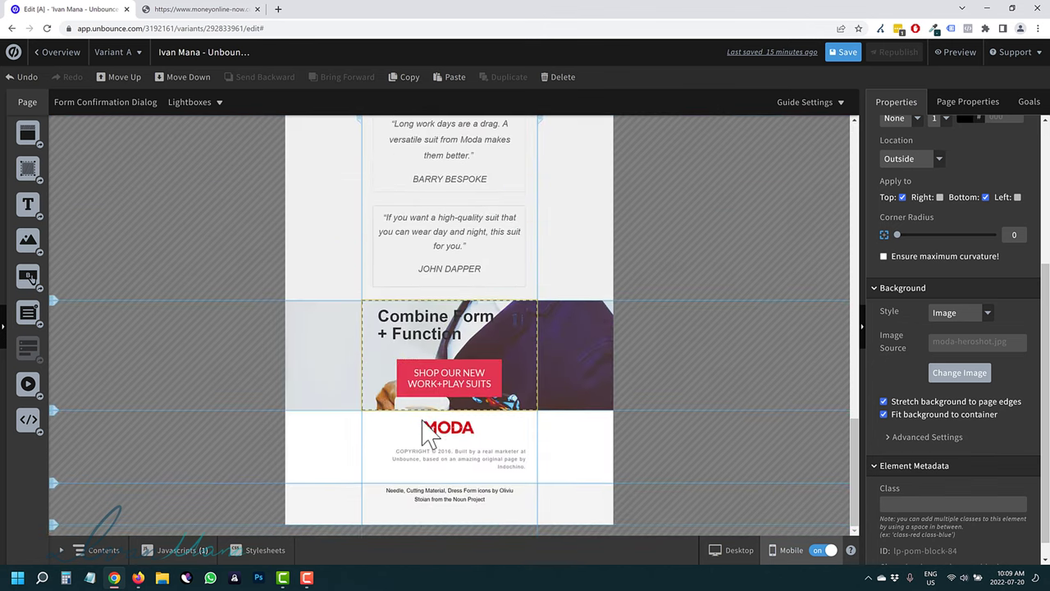
scroll(437, 402, up, 3)
scroll(438, 402, up, 10)
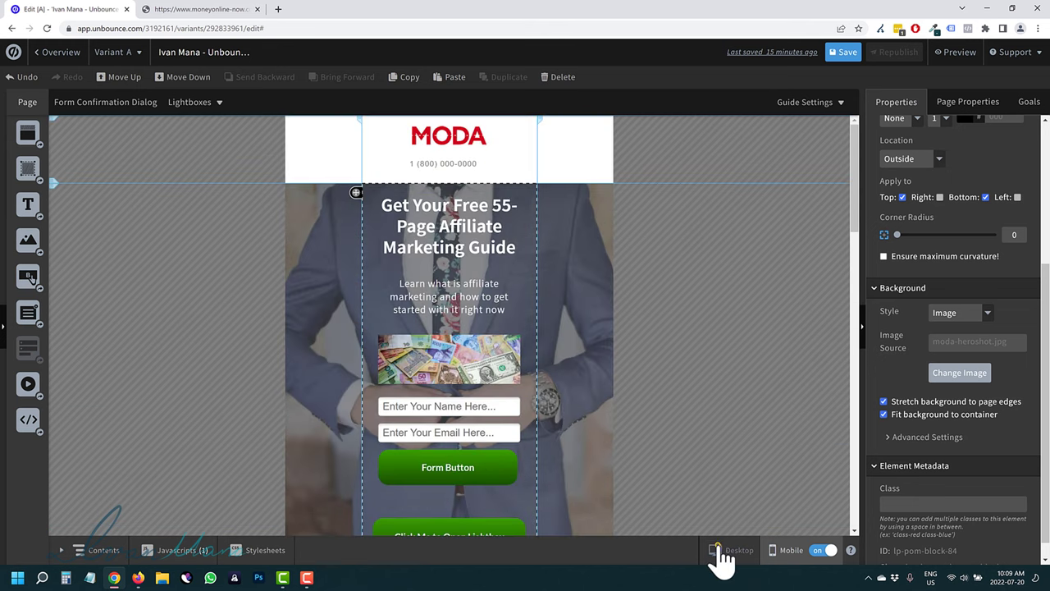
Step: Review the page in the desktop layout, then republish it and confirm the republish
click(719, 550)
scroll(600, 410, down, 6)
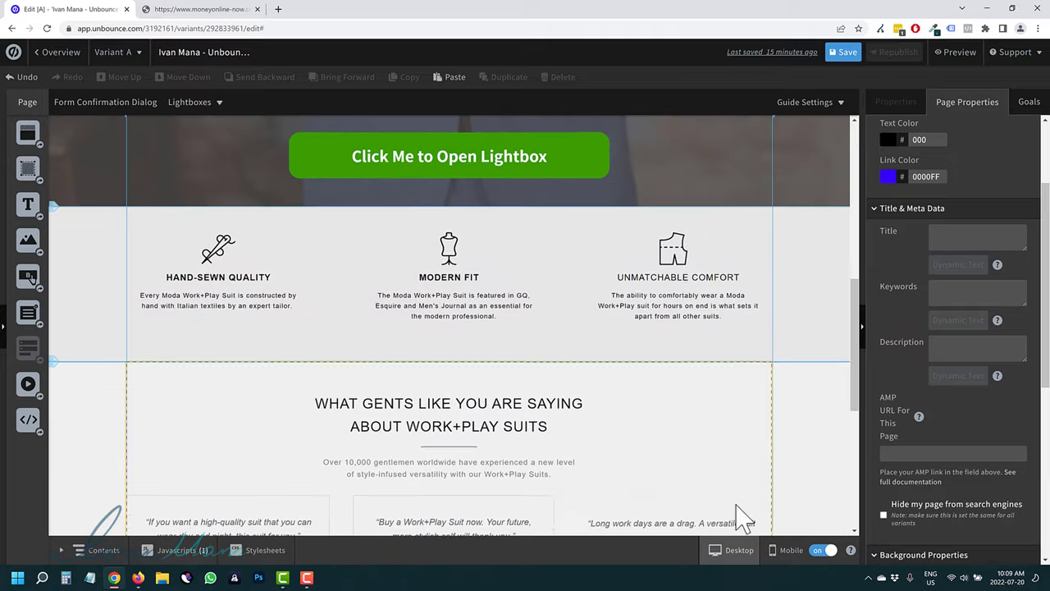
scroll(566, 418, down, 5)
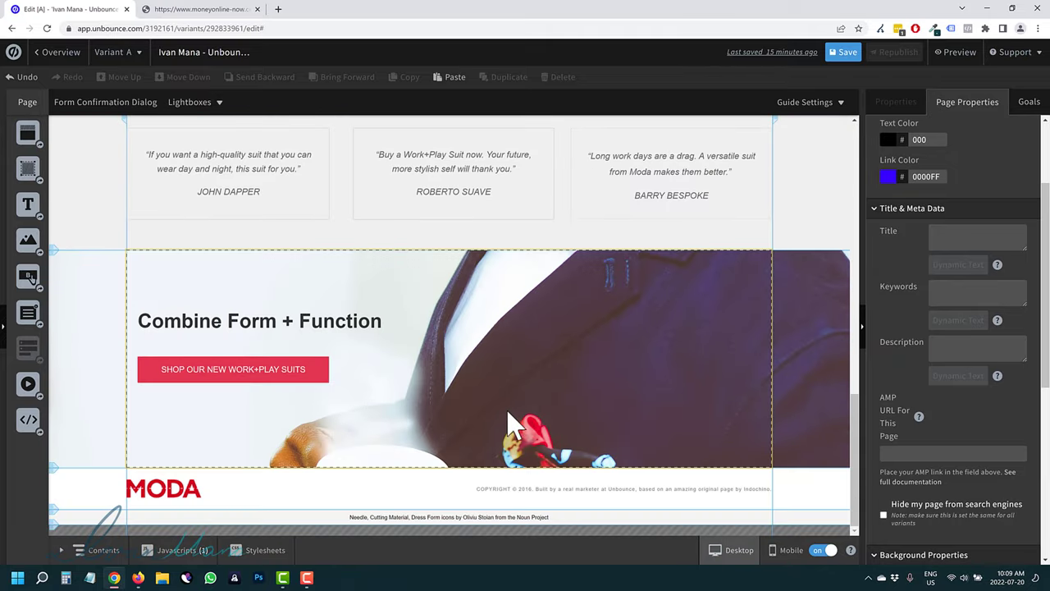
scroll(399, 428, up, 10)
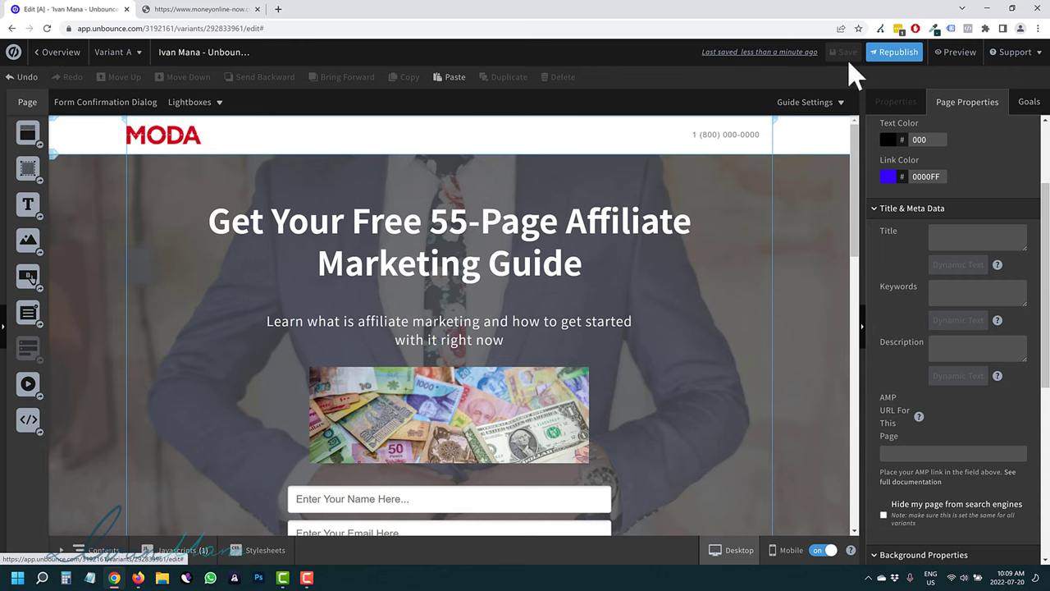
click(894, 52)
click(625, 438)
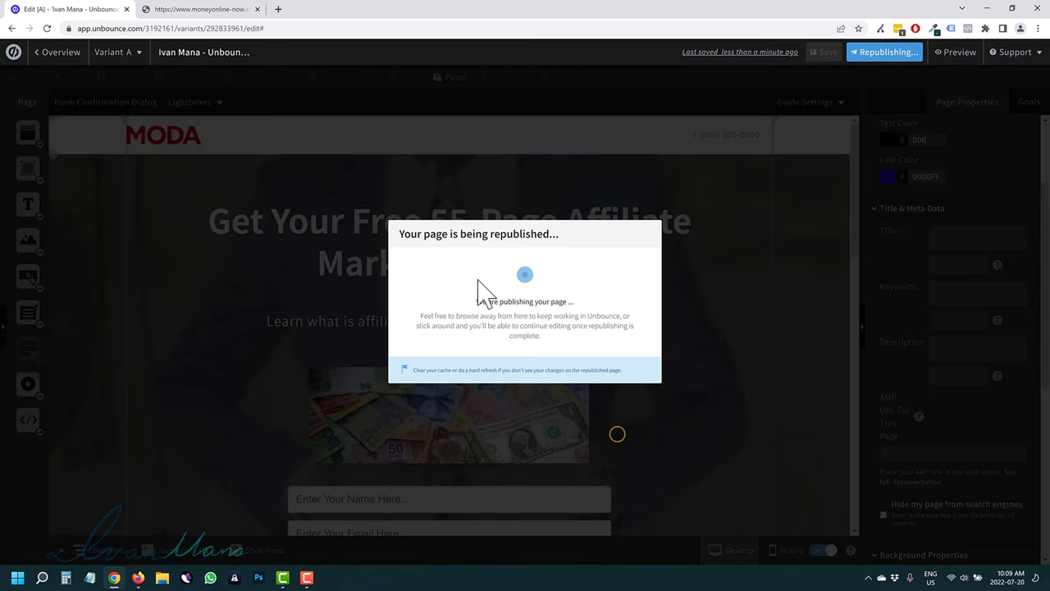
Step: In a new tab, go to the YouTube channel's address and scroll through its uploaded videos
click(278, 9)
text(youtub)
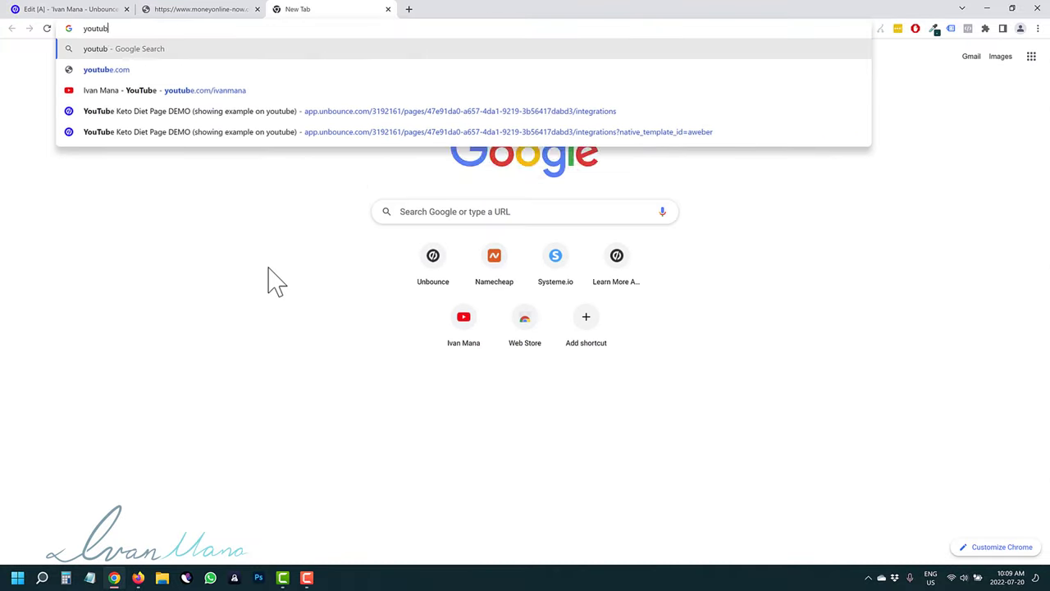
text(e.com/ivanmana)
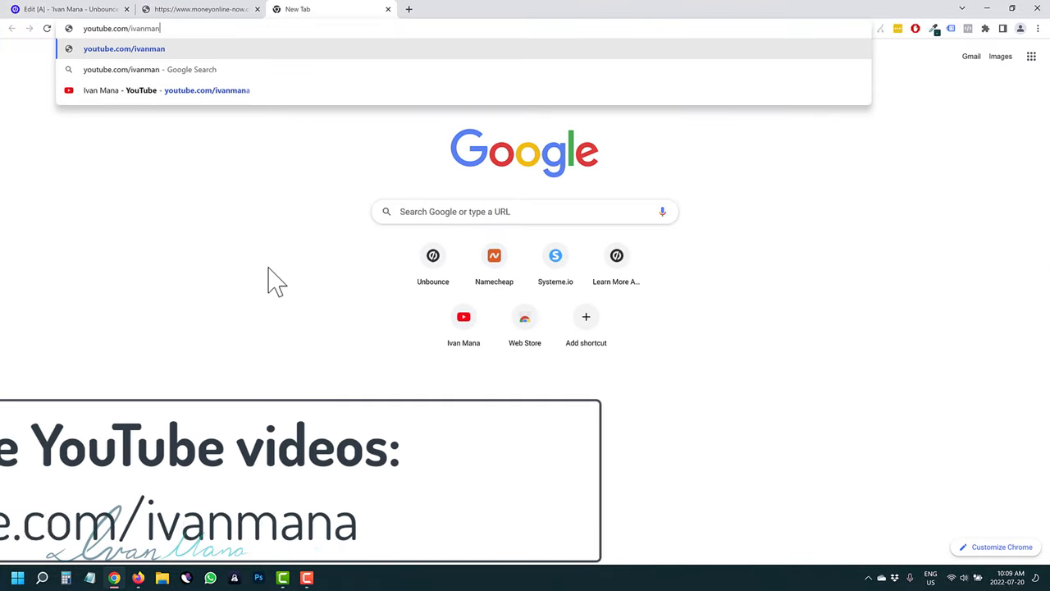
key(Return)
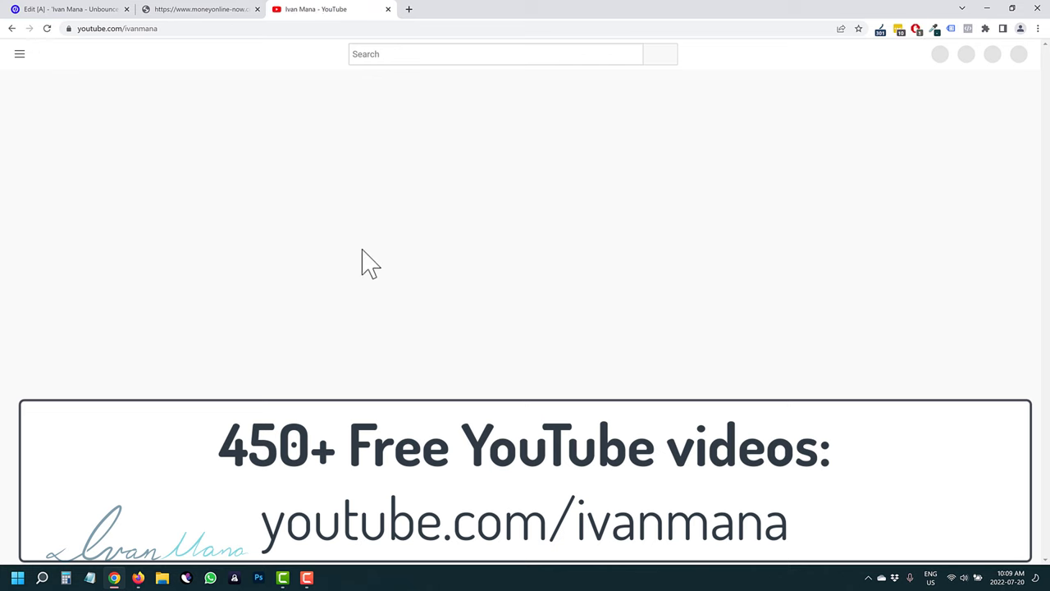
click(345, 293)
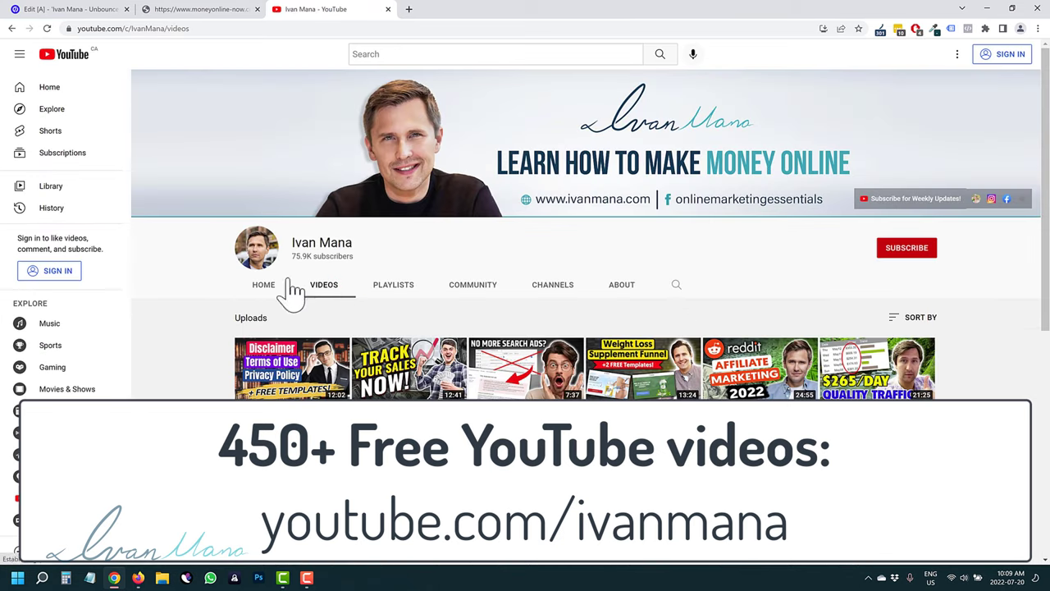
scroll(297, 405, down, 1)
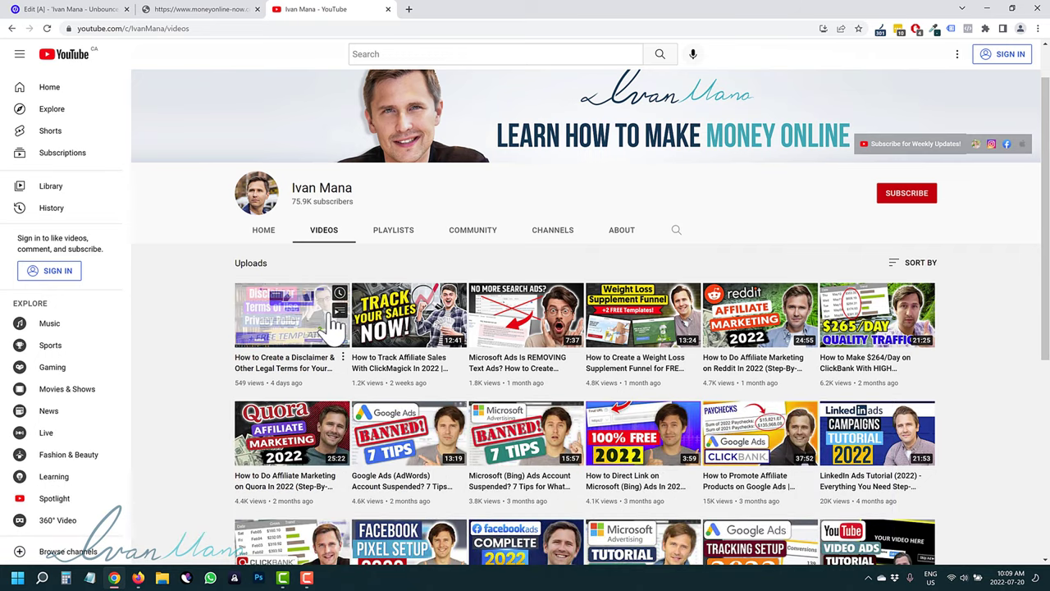
scroll(188, 356, down, 2)
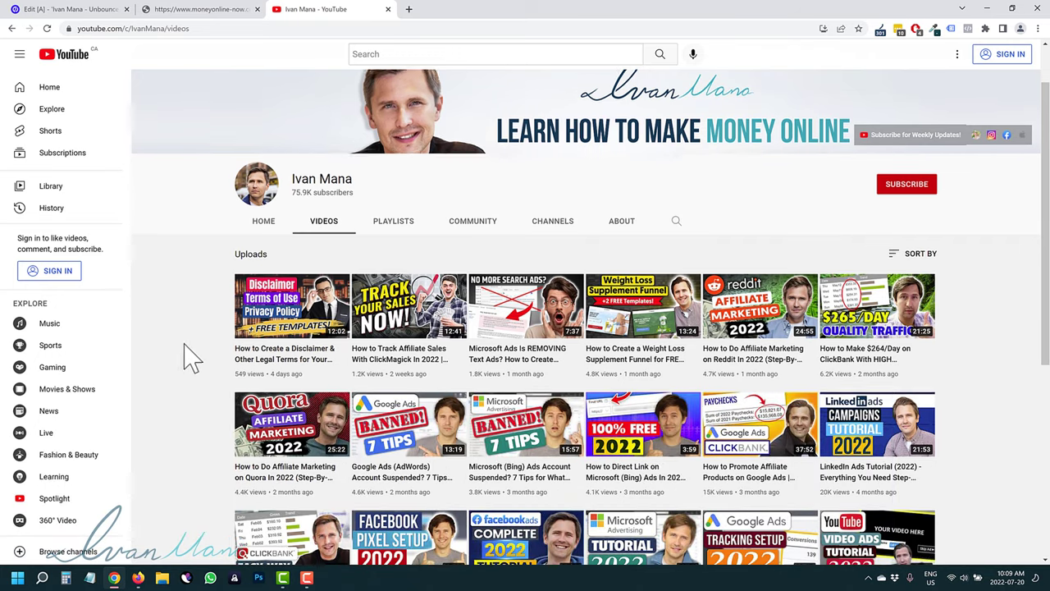
scroll(426, 359, down, 3)
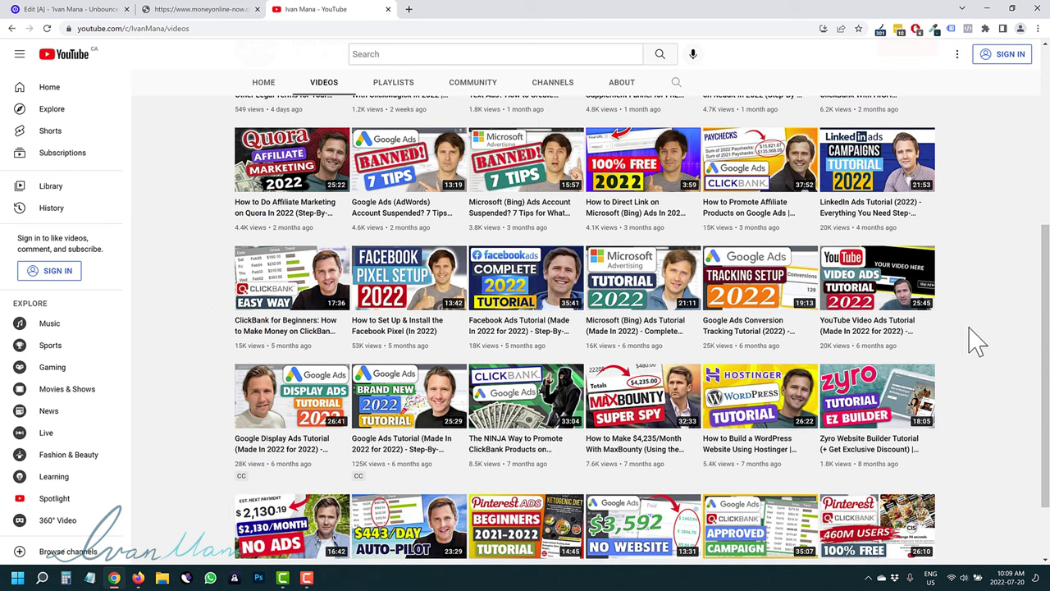
scroll(973, 340, down, 2)
scroll(600, 381, down, 10)
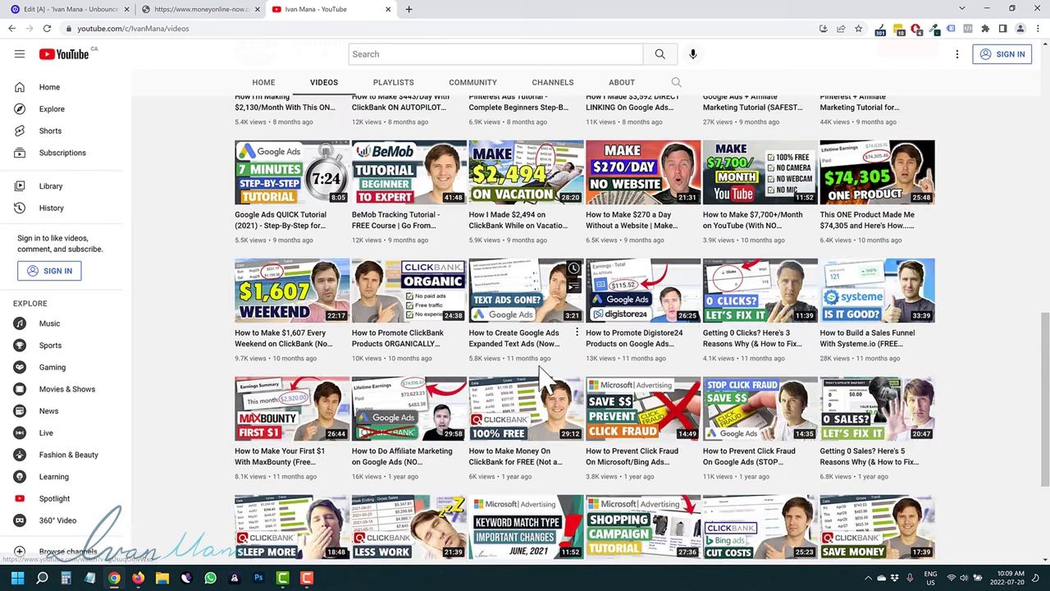
scroll(558, 392, down, 2)
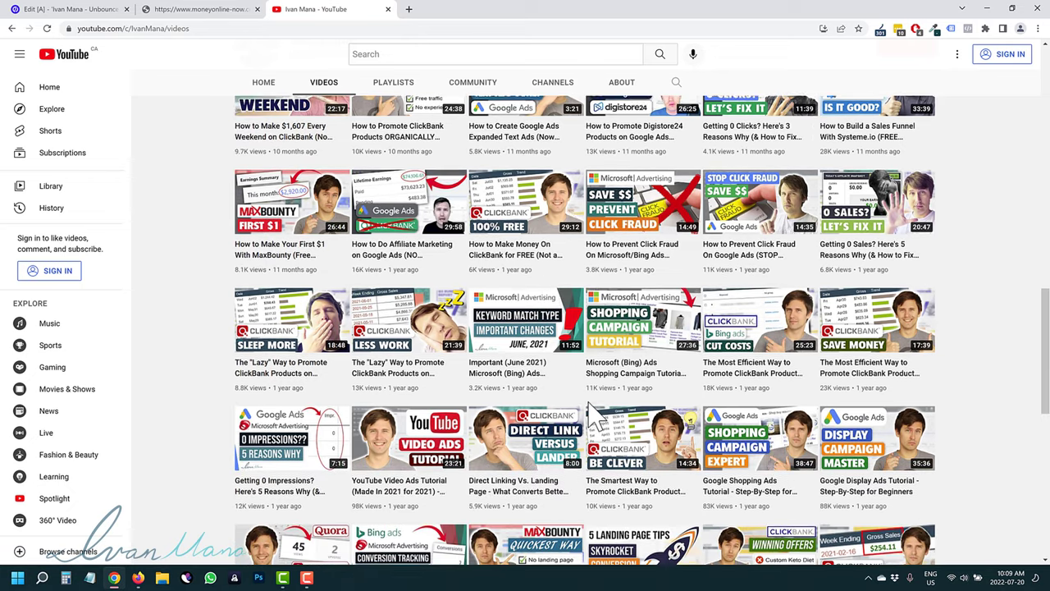
scroll(574, 401, up, 8)
scroll(579, 402, up, 5)
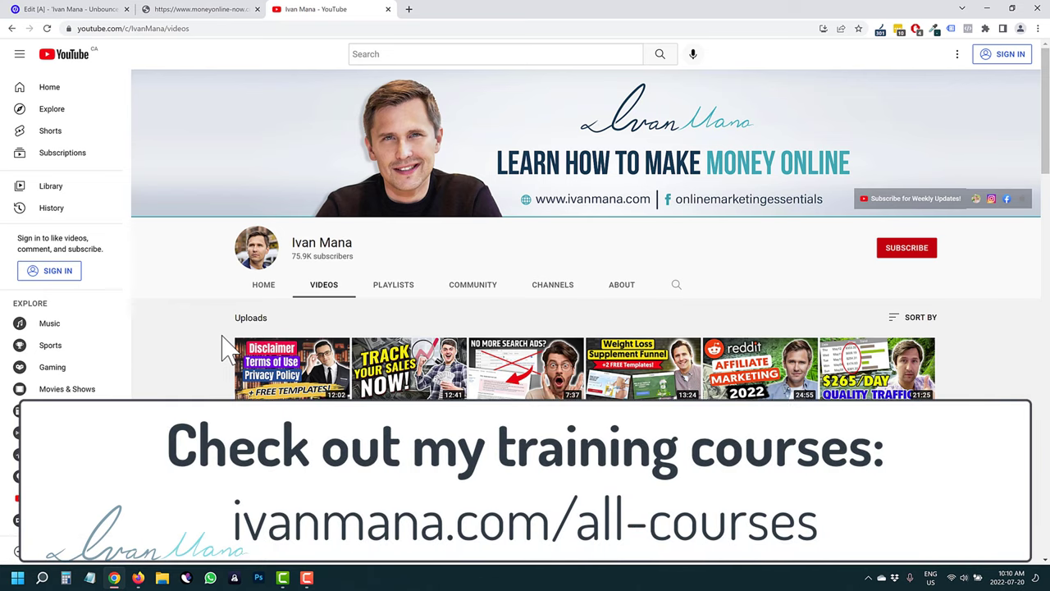
Step: Back in Unbounce, dismiss the changes-are-live notice and go to the page Overview
click(70, 10)
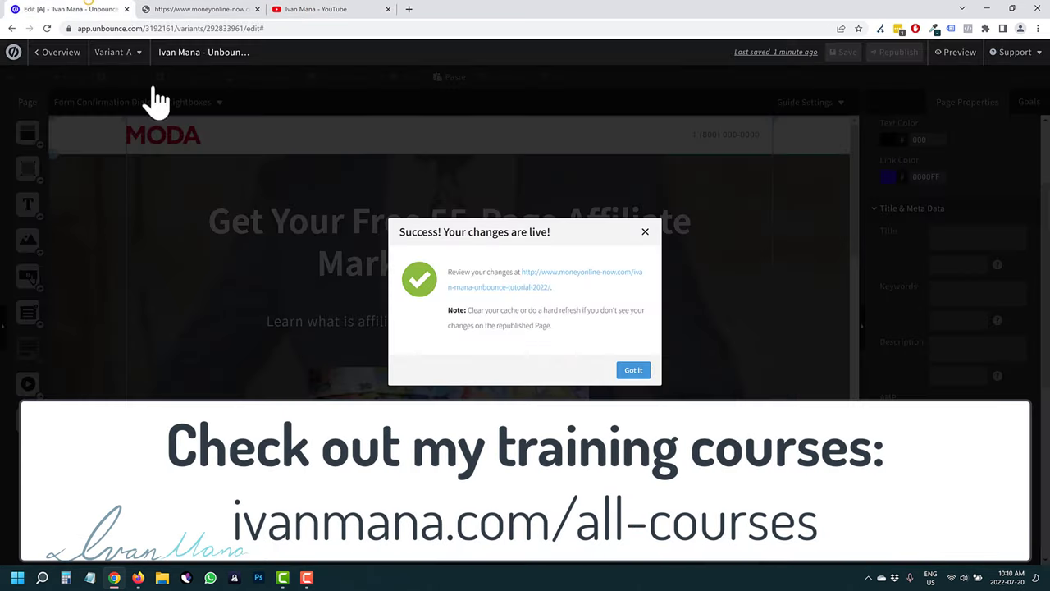
click(640, 373)
click(51, 54)
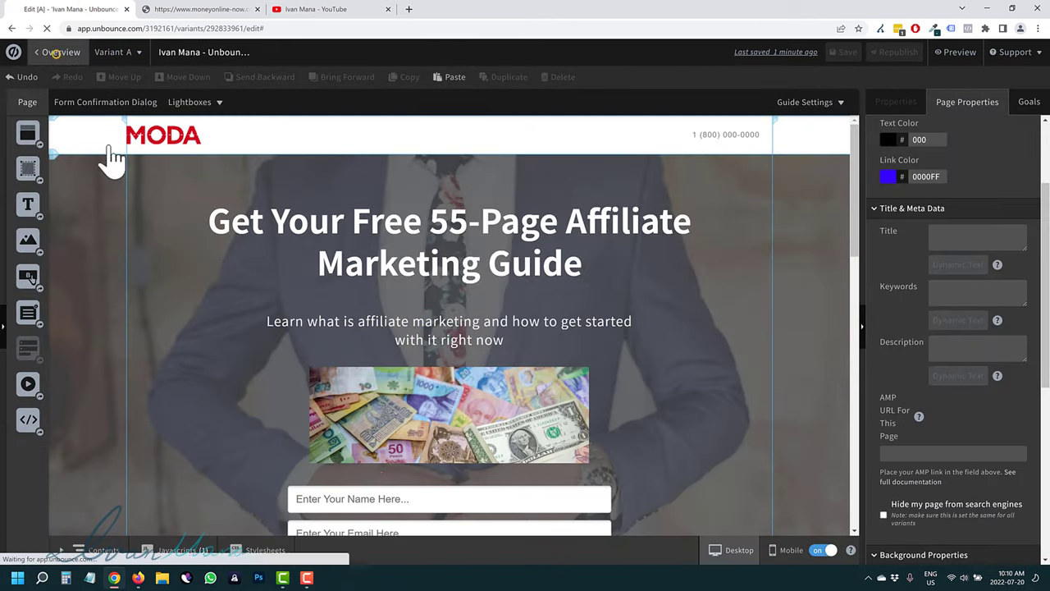